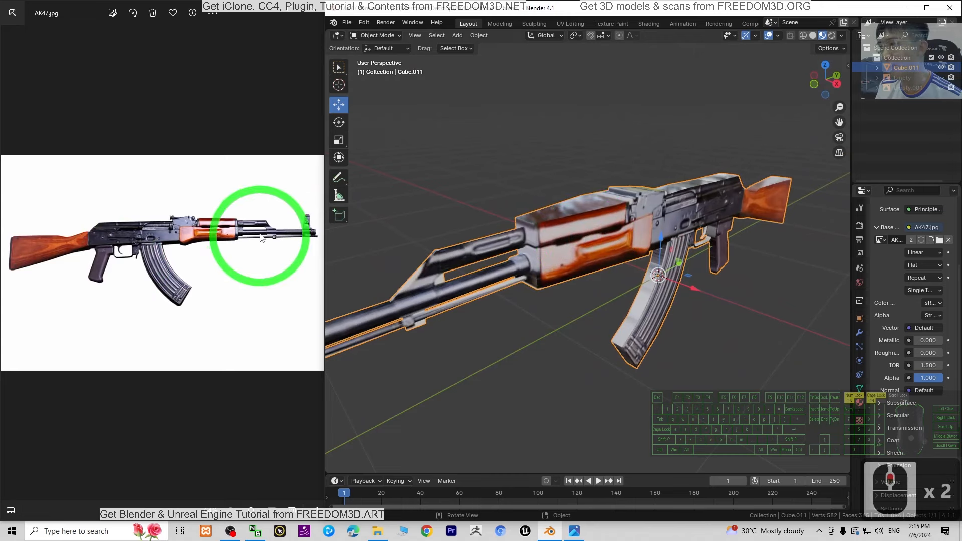
{"action": "middle_click_drag", "start_coordinate": [520, 232], "coordinate": [714, 311]}
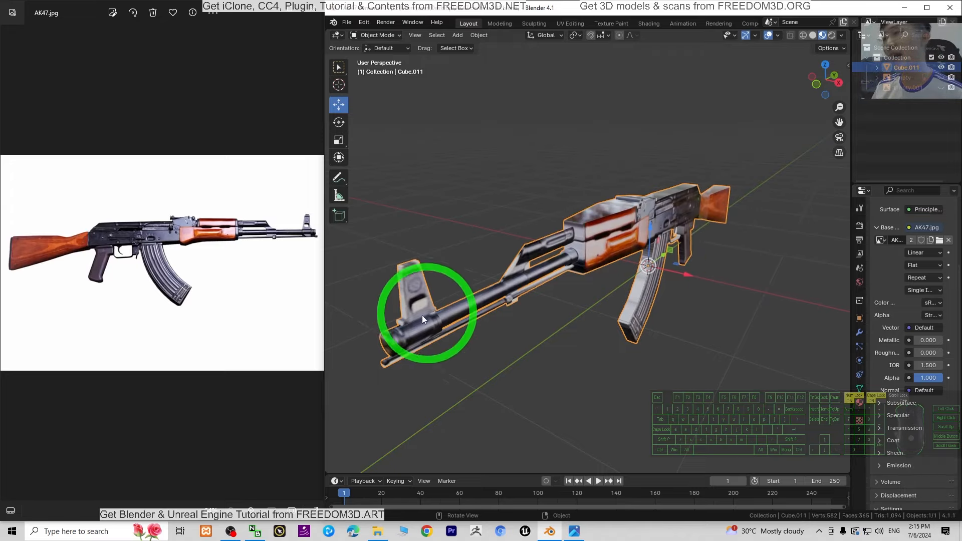
{"action": "middle_click_drag", "start_coordinate": [669, 287], "coordinate": [706, 266]}
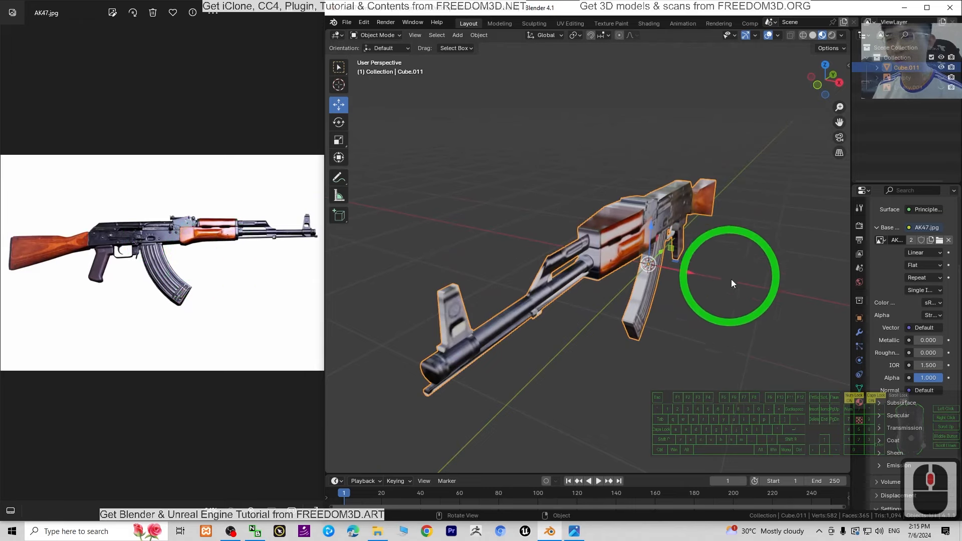
{"action": "middle_click_drag", "start_coordinate": [732, 283], "coordinate": [656, 303]}
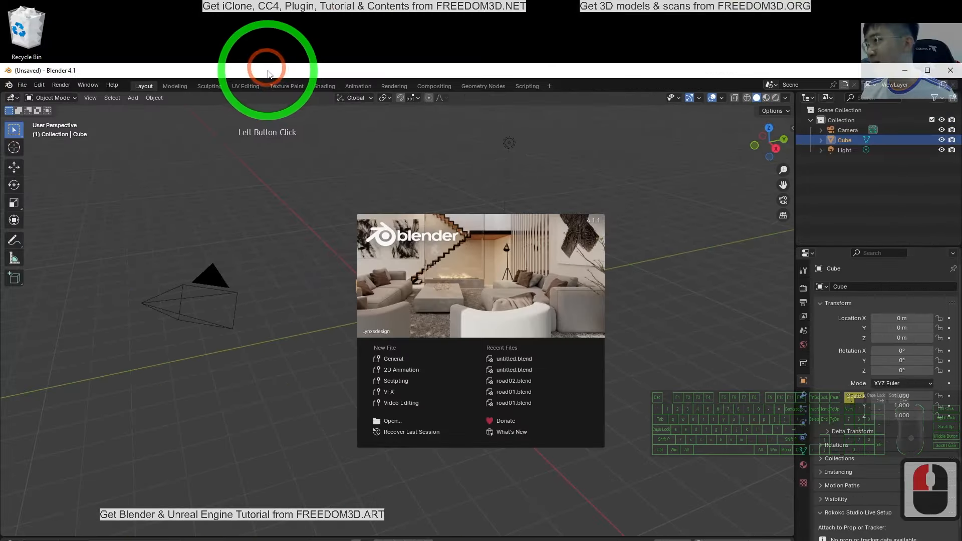
Step: Move the Blender window aside, view the AK47.jpg picture from the desktop and close the image viewer
{"action": "left_click_drag", "start_coordinate": [269, 64], "coordinate": [380, 30]}
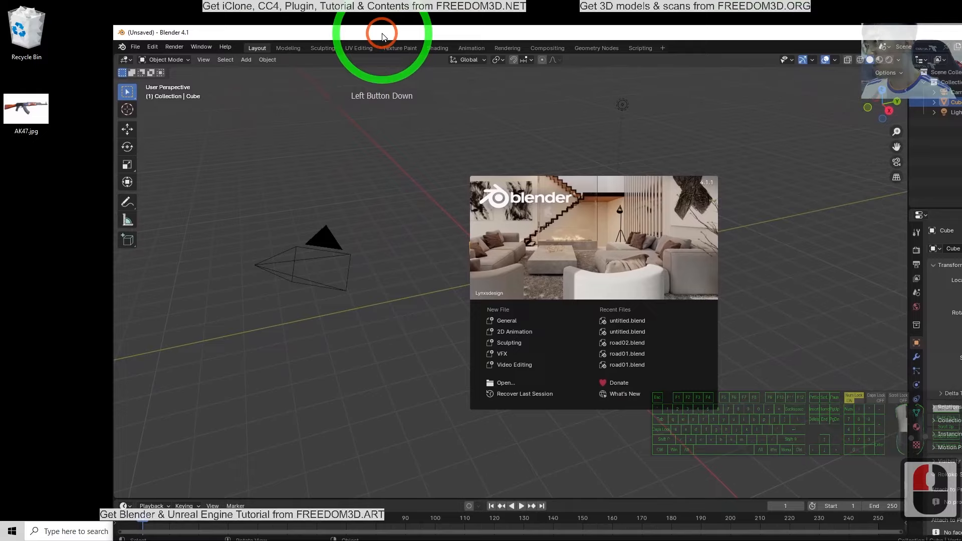
{"action": "left_click", "coordinate": [28, 112]}
{"action": "double_click", "coordinate": [29, 112]}
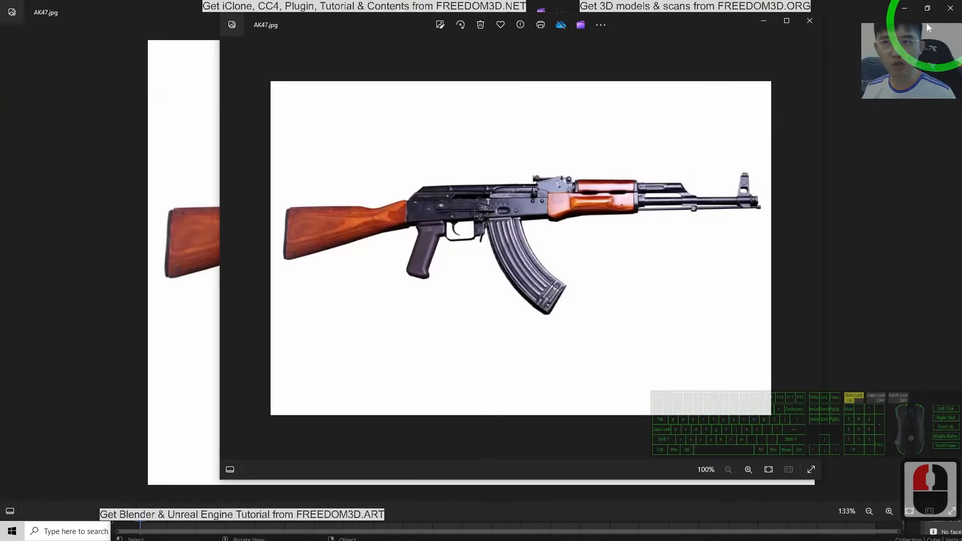
{"action": "left_click", "coordinate": [810, 20]}
{"action": "left_click", "coordinate": [402, 156]}
{"action": "left_click", "coordinate": [451, 249]}
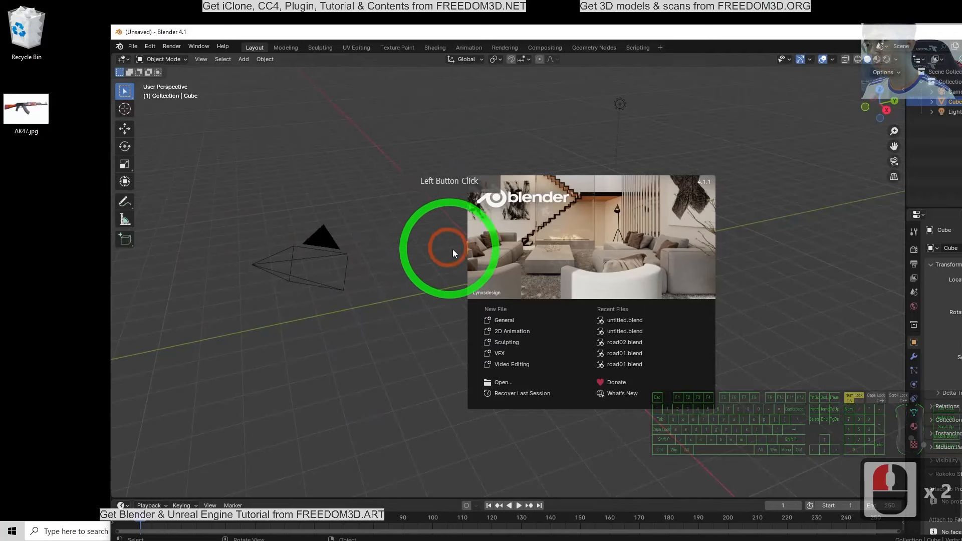
Step: Maximize the Blender window and delete the default camera, cube and light
{"action": "left_click_drag", "start_coordinate": [510, 28], "coordinate": [464, 1]}
{"action": "left_click", "coordinate": [341, 343]}
{"action": "key", "text": "a"}
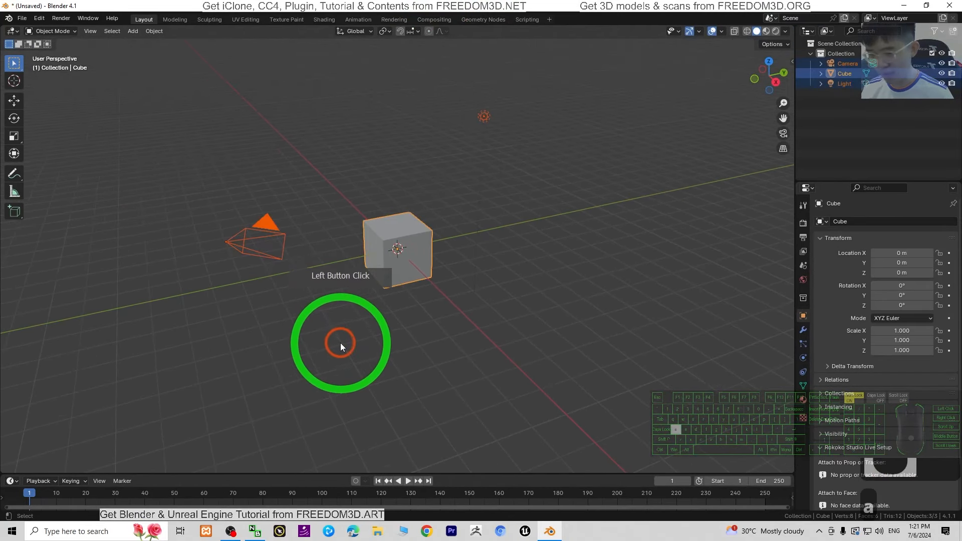
{"action": "key", "text": "Delete"}
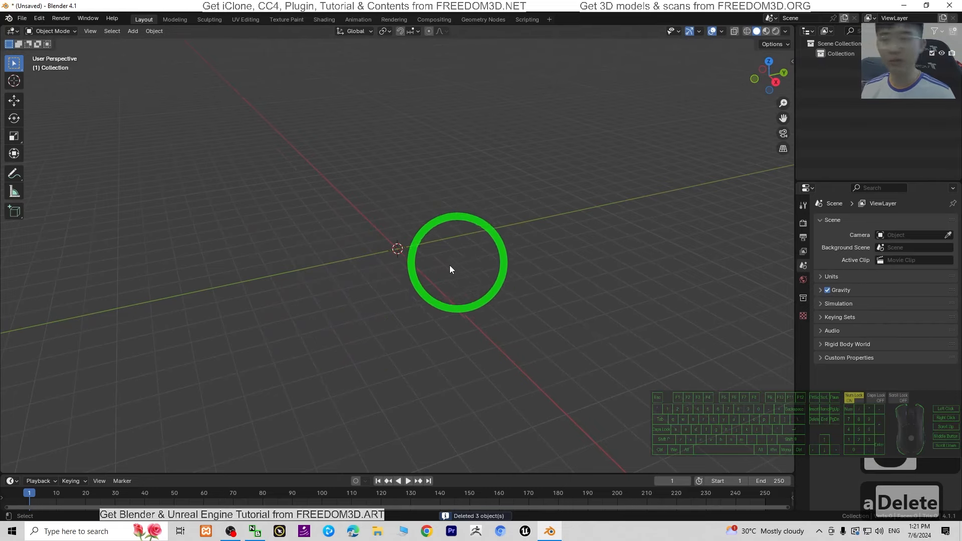
Step: Load AK47.jpg from the Desktop folder into the scene as a reference image
{"action": "middle_click_drag", "start_coordinate": [384, 319], "coordinate": [378, 323]}
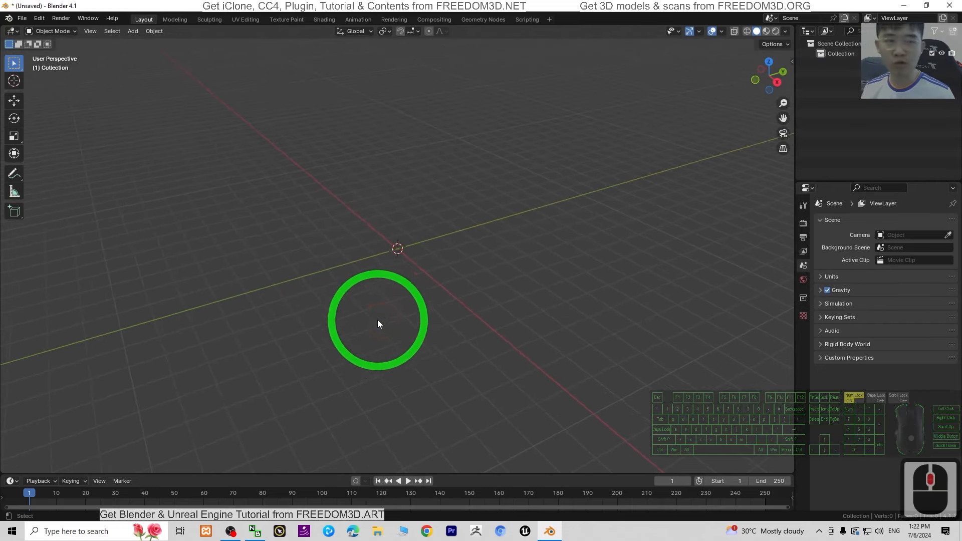
{"action": "left_click", "coordinate": [134, 32]}
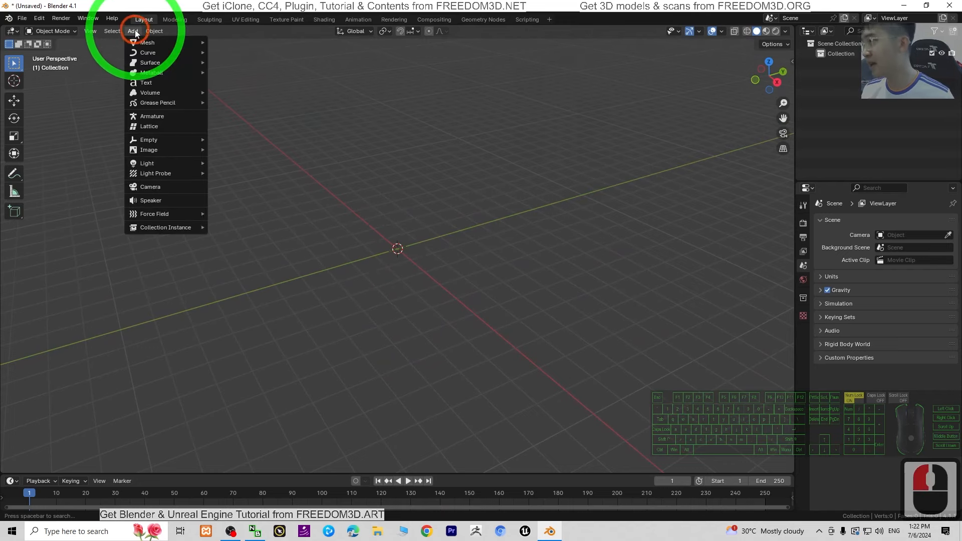
{"action": "left_click", "coordinate": [170, 139]}
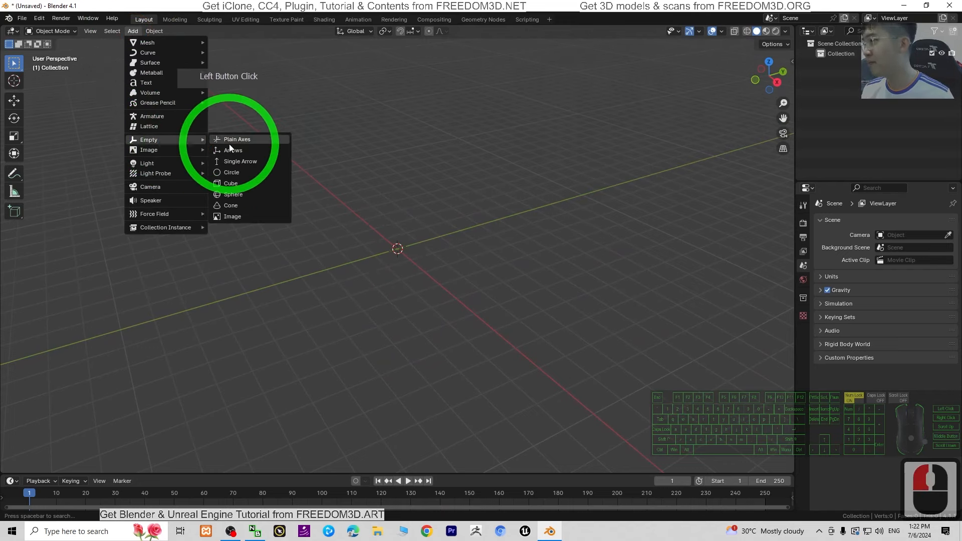
{"action": "left_click", "coordinate": [159, 152]}
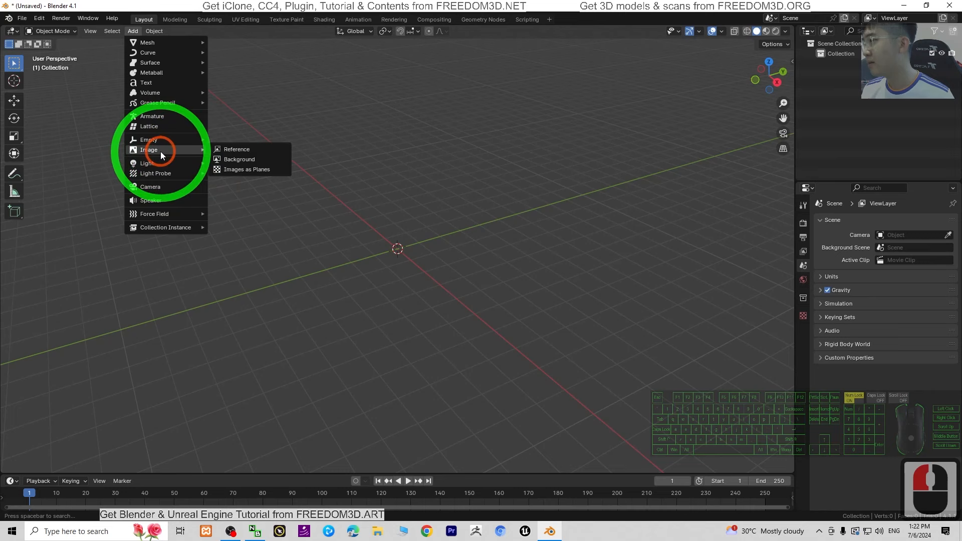
{"action": "left_click", "coordinate": [239, 149]}
{"action": "left_click", "coordinate": [223, 196]}
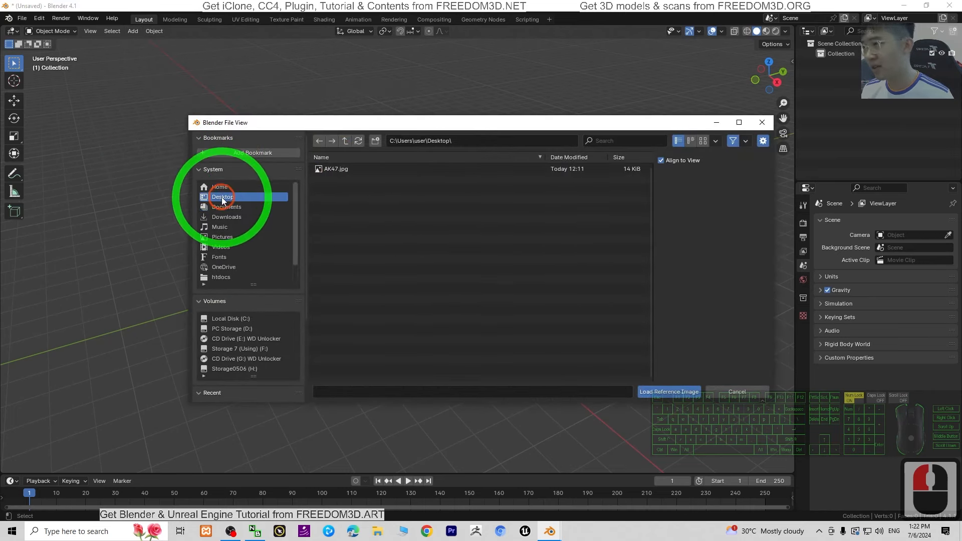
{"action": "left_click", "coordinate": [341, 171]}
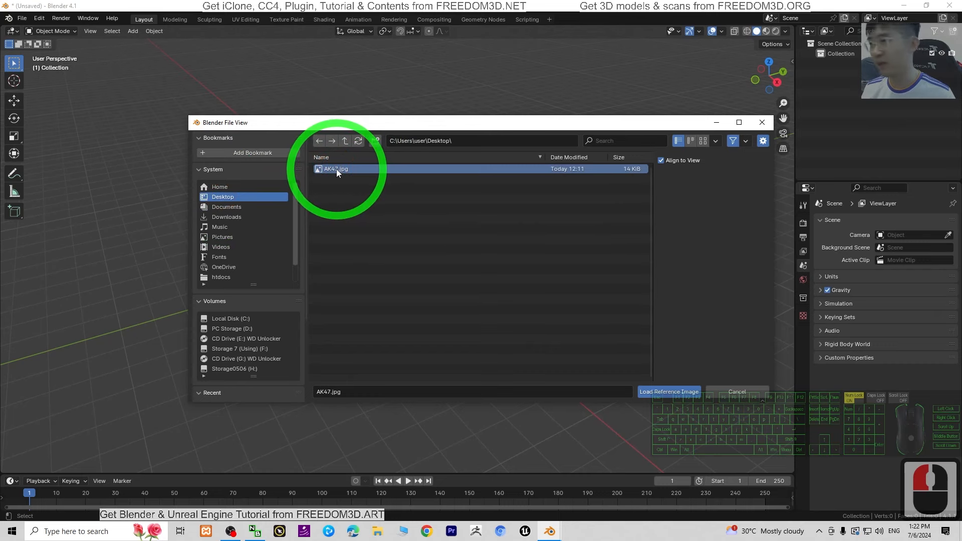
{"action": "double_click", "coordinate": [336, 169]}
{"action": "scroll", "coordinate": [533, 254], "scroll_direction": "up", "scroll_amount": 5}
{"action": "scroll", "coordinate": [533, 256], "scroll_direction": "down", "scroll_amount": 3}
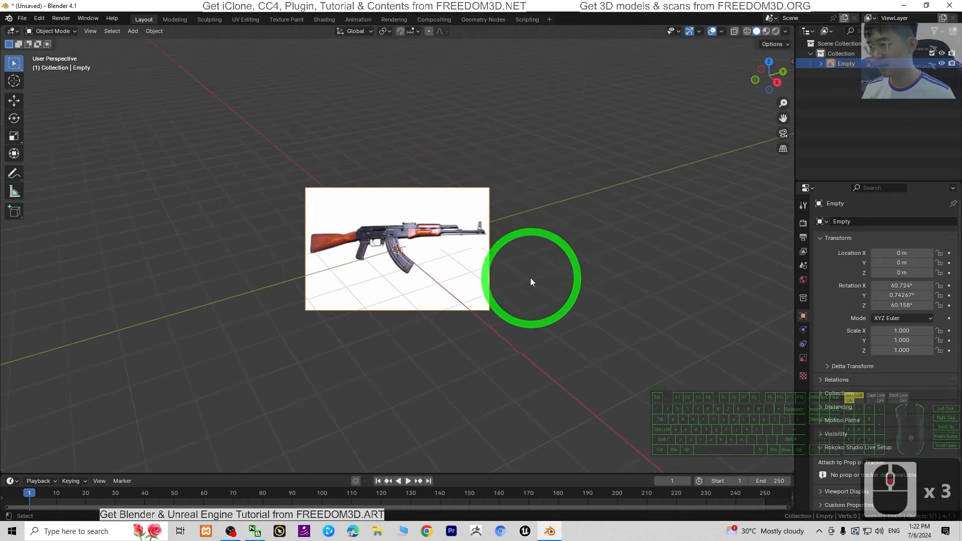
Step: Set the reference image's X, Y and Z rotation to 0°
{"action": "middle_click_drag", "start_coordinate": [507, 291], "coordinate": [505, 251]}
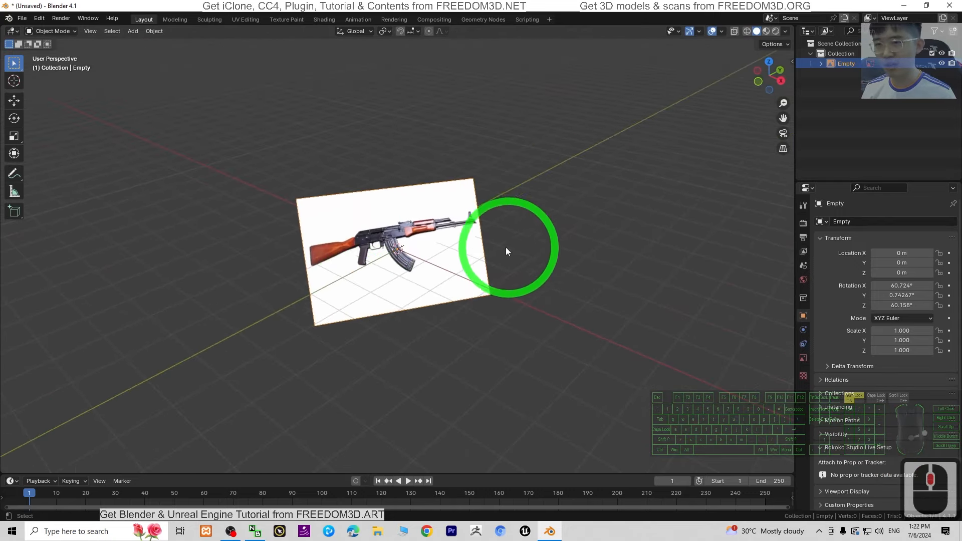
{"action": "left_click", "coordinate": [901, 286]}
{"action": "type", "text": "0"}
{"action": "double_click", "coordinate": [904, 296]}
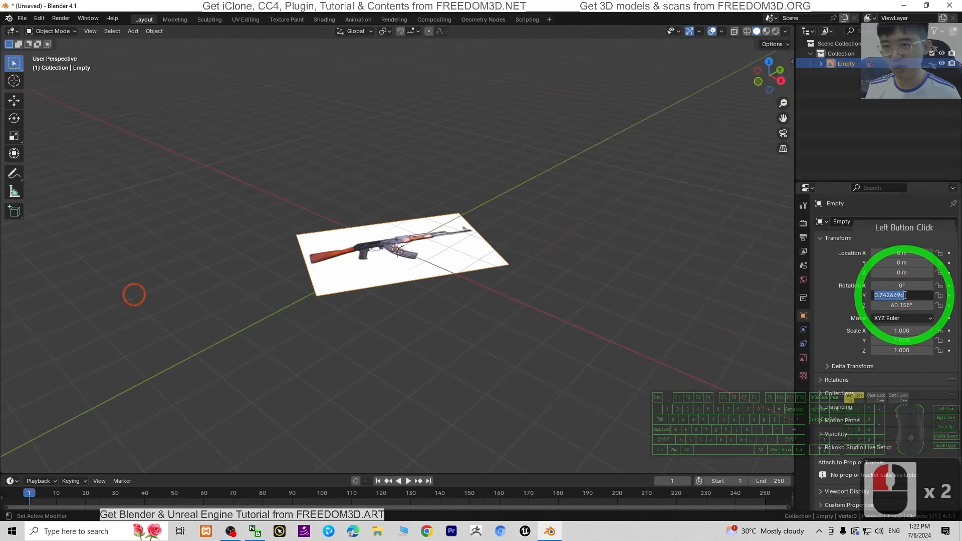
{"action": "type", "text": "0"}
{"action": "left_click", "coordinate": [906, 305]}
{"action": "left_click", "coordinate": [906, 305]}
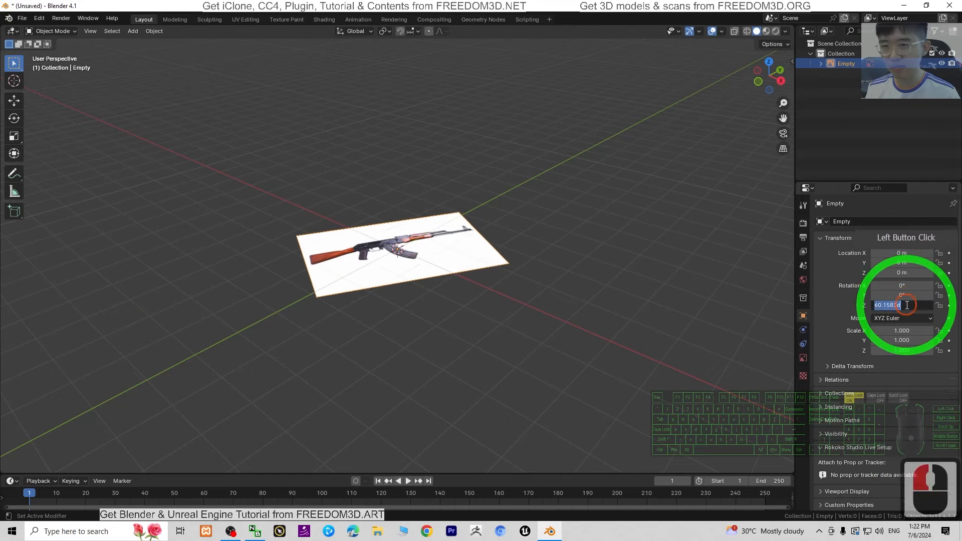
{"action": "type", "text": "0"}
{"action": "key", "text": "Return"}
Step: Rotate the reference image upright about the X axis and set its X rotation to exactly 90°
{"action": "scroll", "coordinate": [392, 288], "scroll_direction": "up", "scroll_amount": 2}
{"action": "middle_click_drag", "start_coordinate": [339, 326], "coordinate": [325, 340]}
{"action": "scroll", "coordinate": [415, 266], "scroll_direction": "up", "scroll_amount": 4}
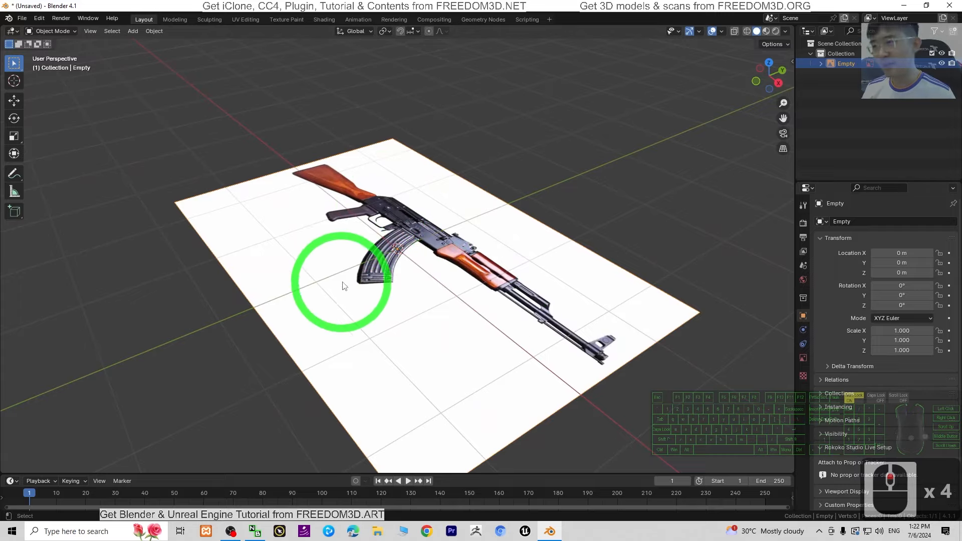
{"action": "middle_click_drag", "start_coordinate": [344, 286], "coordinate": [390, 242]}
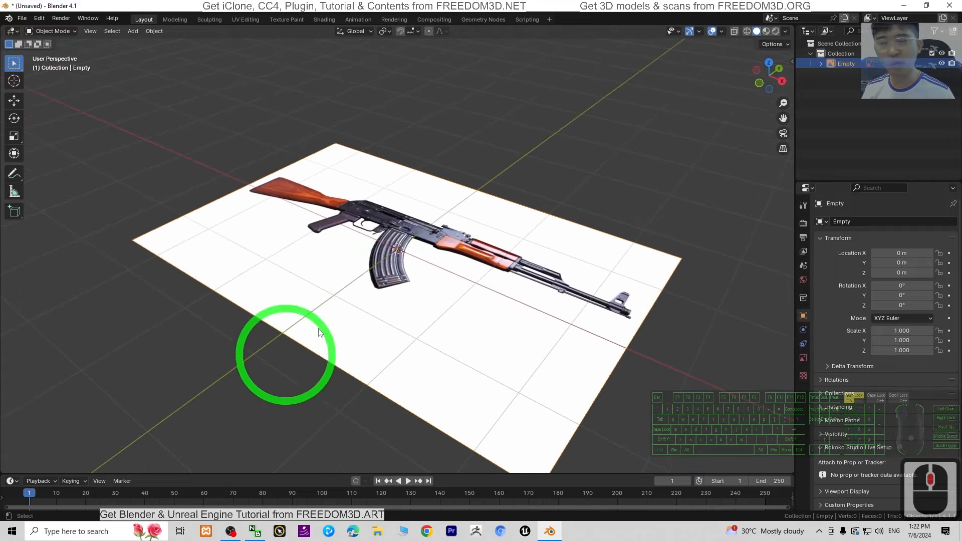
{"action": "scroll", "coordinate": [461, 250], "scroll_direction": "down", "scroll_amount": 2}
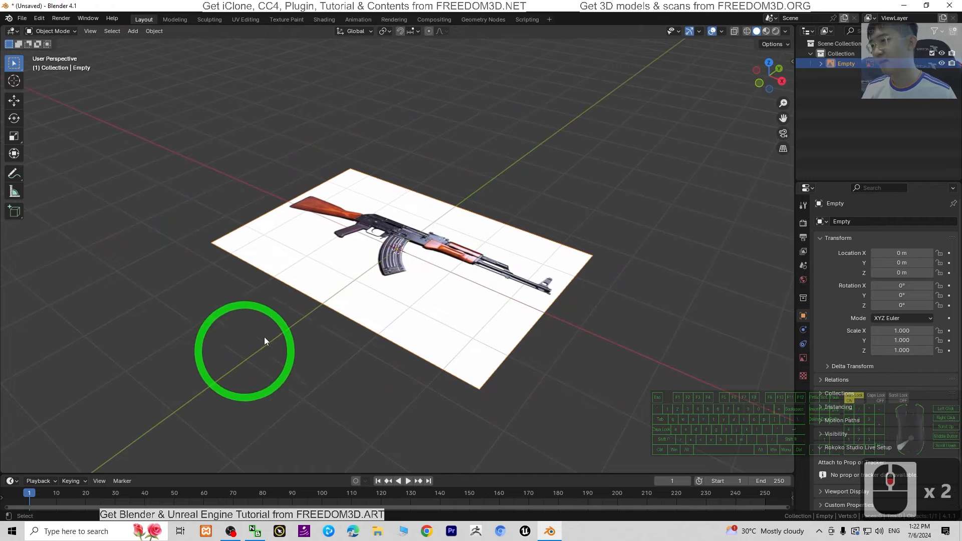
{"action": "scroll", "coordinate": [431, 281], "scroll_direction": "up", "scroll_amount": 1}
{"action": "left_click", "coordinate": [447, 237]}
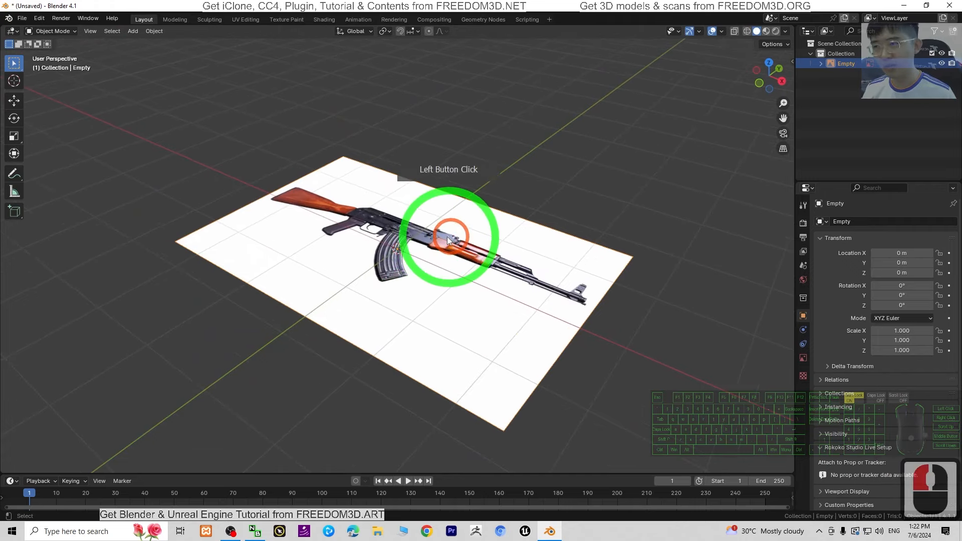
{"action": "left_click", "coordinate": [386, 238]}
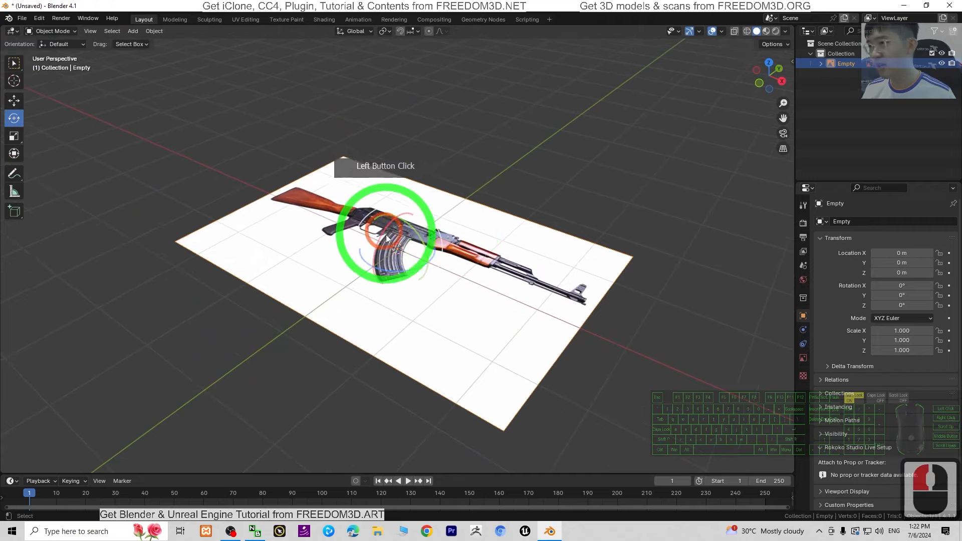
{"action": "left_click_drag", "start_coordinate": [389, 230], "coordinate": [934, 292]}
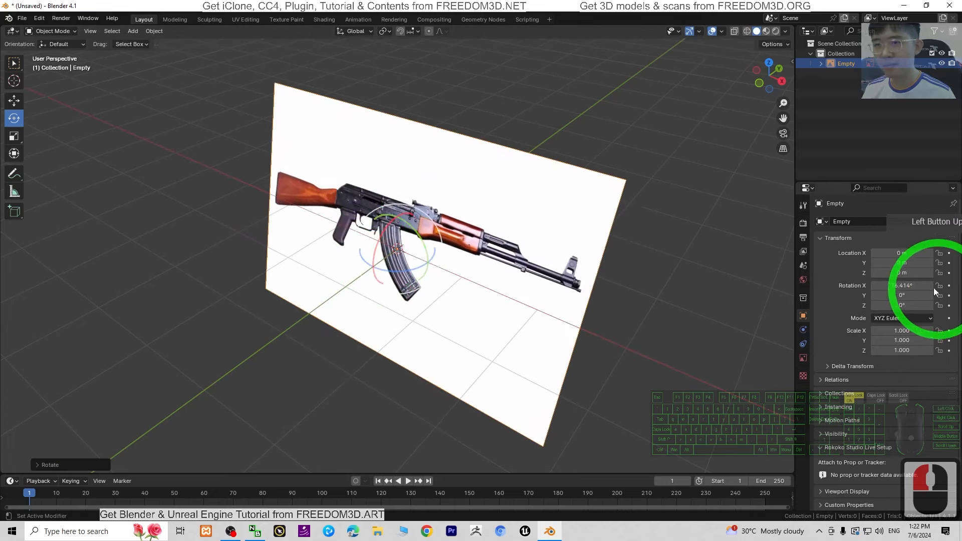
{"action": "left_click", "coordinate": [908, 287]}
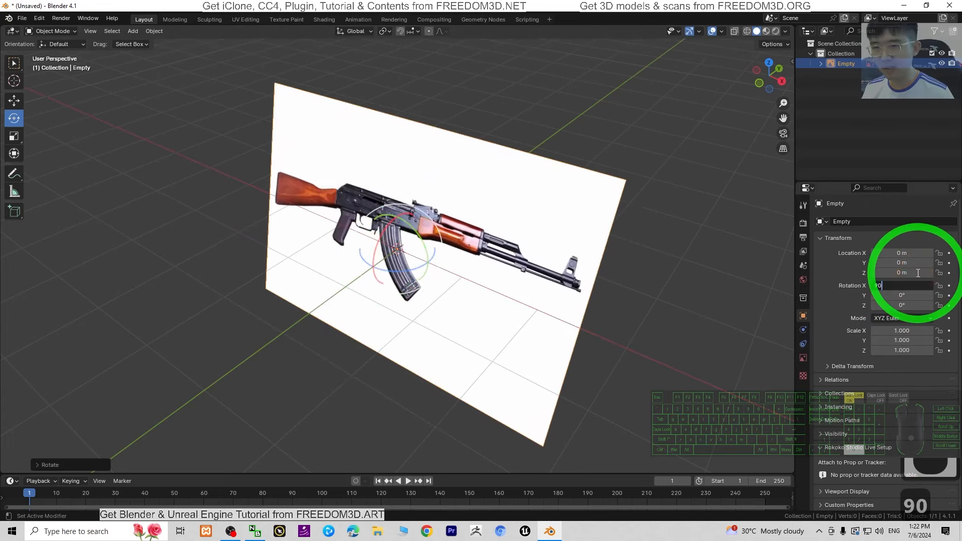
{"action": "type", "text": "90"}
{"action": "key", "text": "Return"}
Step: Turn the upright reference image about the Z axis and set its Z rotation to exactly -90°
{"action": "left_click_drag", "start_coordinate": [425, 271], "coordinate": [899, 305]}
{"action": "double_click", "coordinate": [900, 306]}
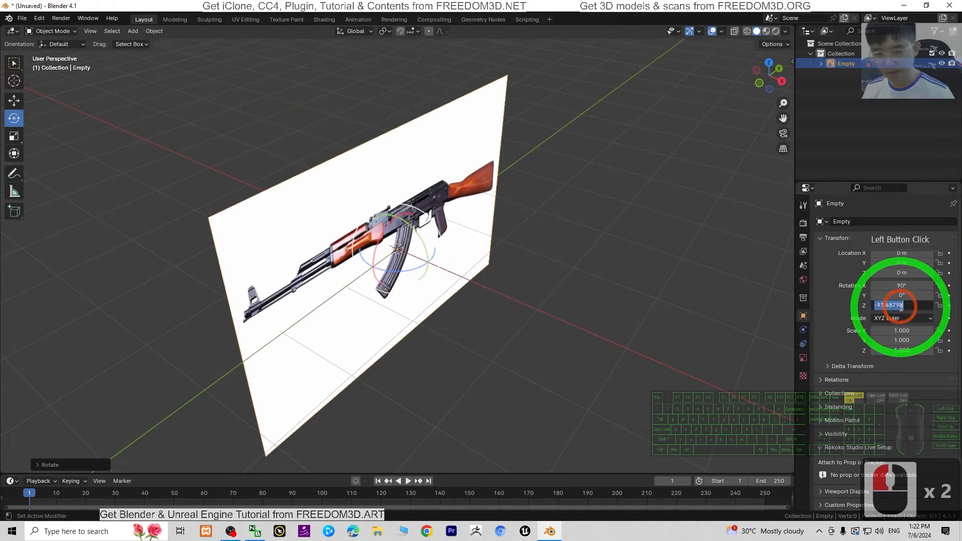
{"action": "type", "text": "-90"}
{"action": "key", "text": "Return"}
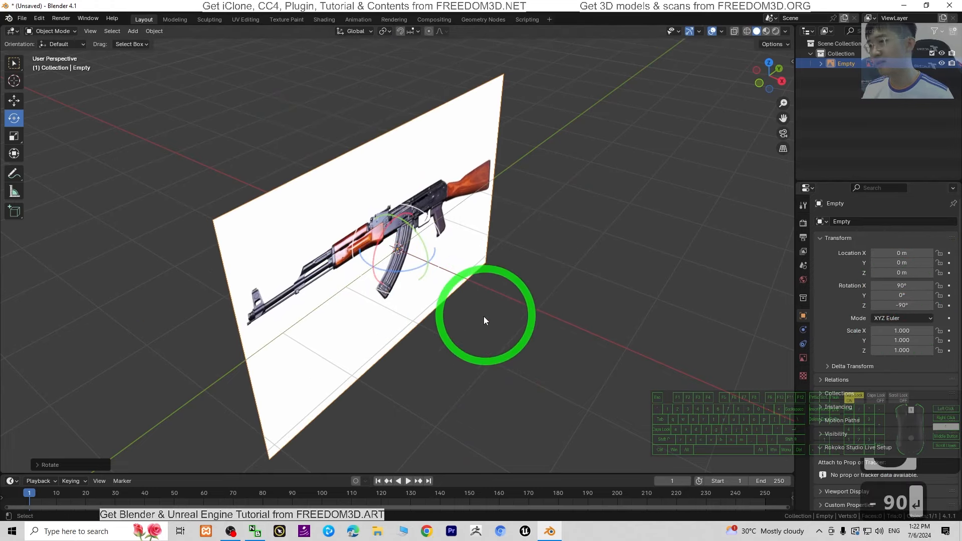
Step: Try to apply all transforms to the reference image and undo that operation
{"action": "middle_click_drag", "start_coordinate": [484, 318], "coordinate": [244, 398]}
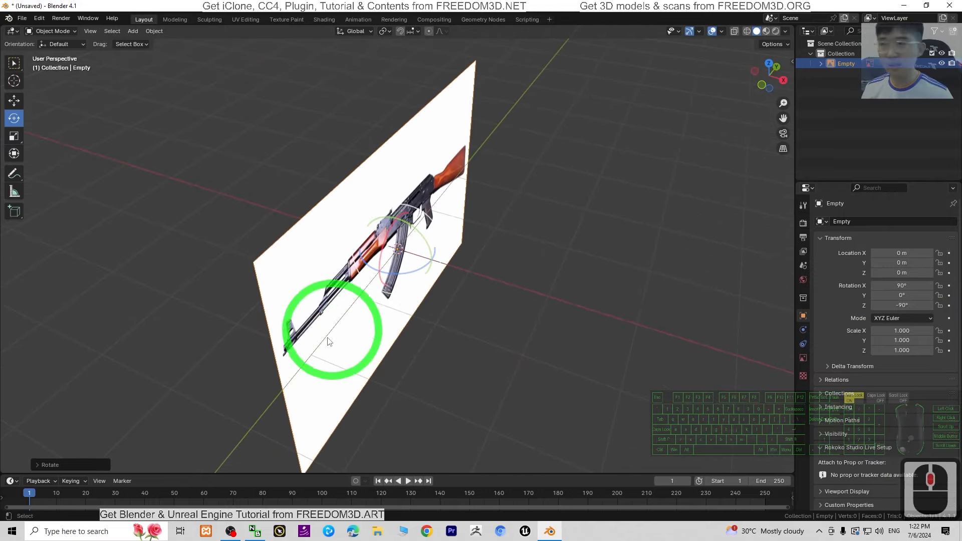
{"action": "middle_click_drag", "start_coordinate": [541, 338], "coordinate": [454, 178]}
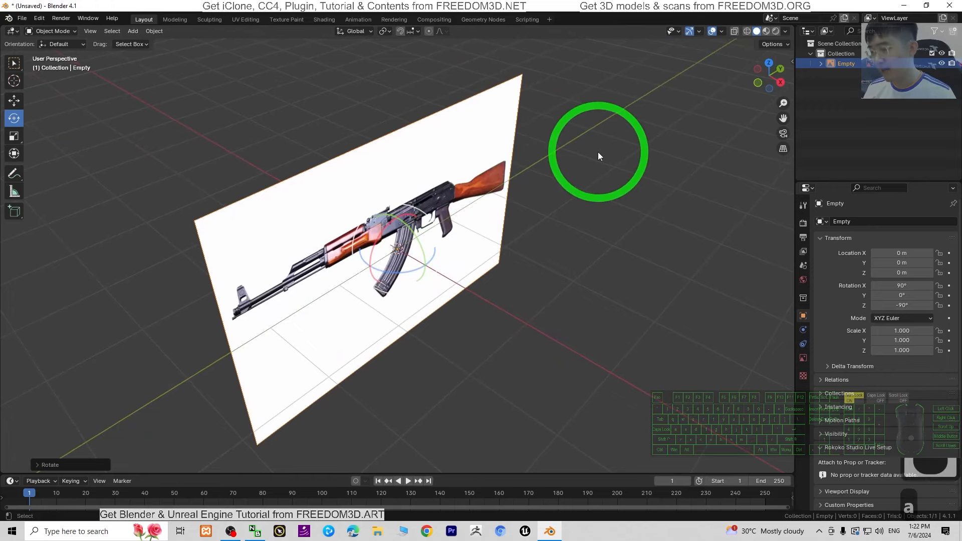
{"action": "key", "text": "ctrl+a"}
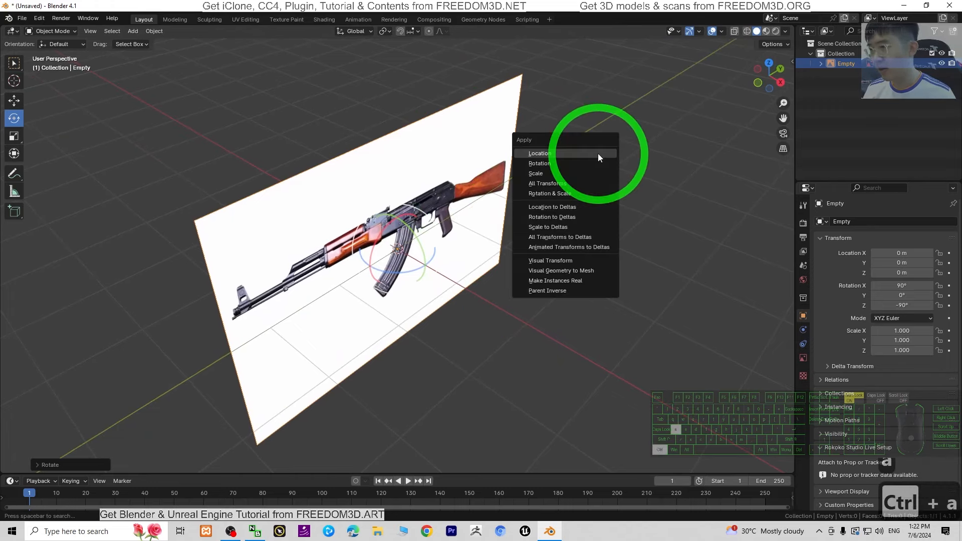
{"action": "left_click", "coordinate": [547, 183]}
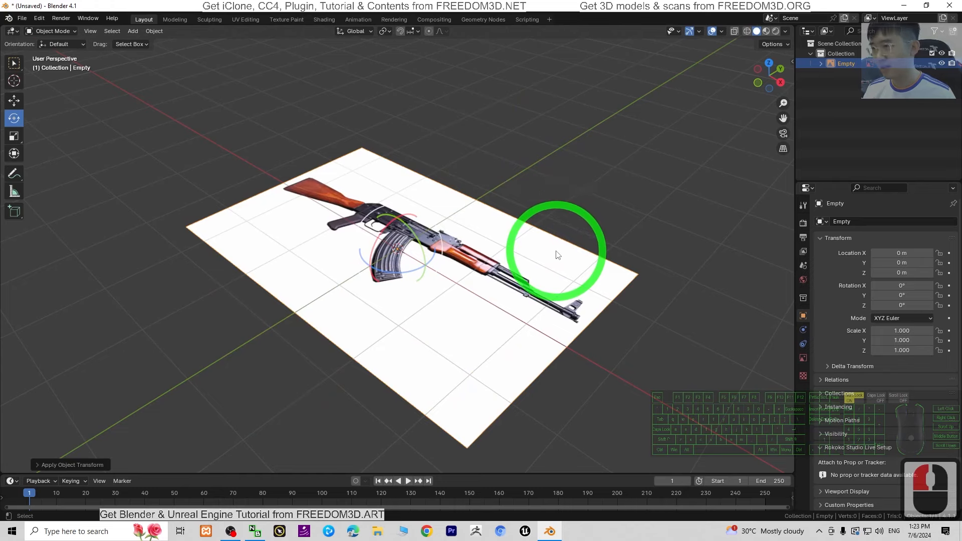
{"action": "key", "text": "ctrl+z"}
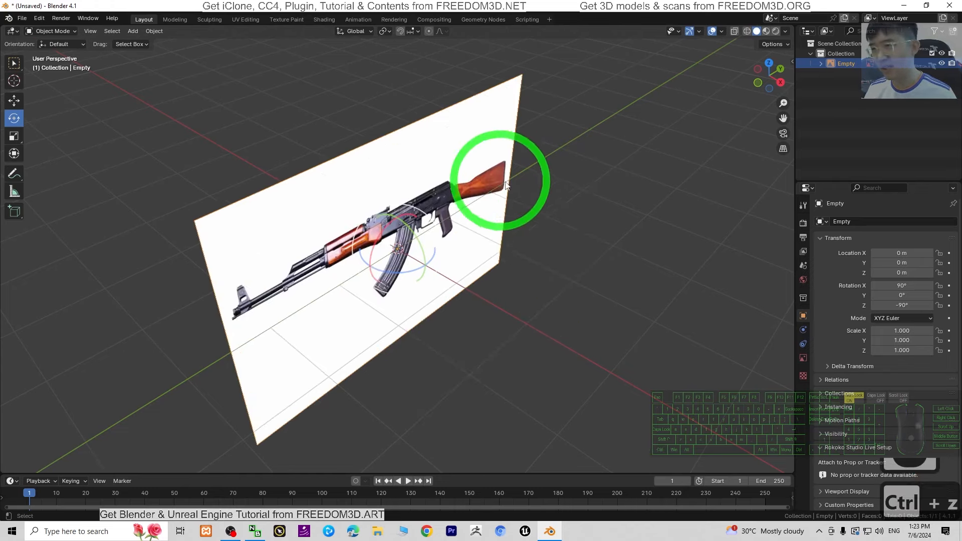
Step: Switch the viewport to the right orthographic view facing the reference image
{"action": "middle_click_drag", "start_coordinate": [280, 279], "coordinate": [741, 22]}
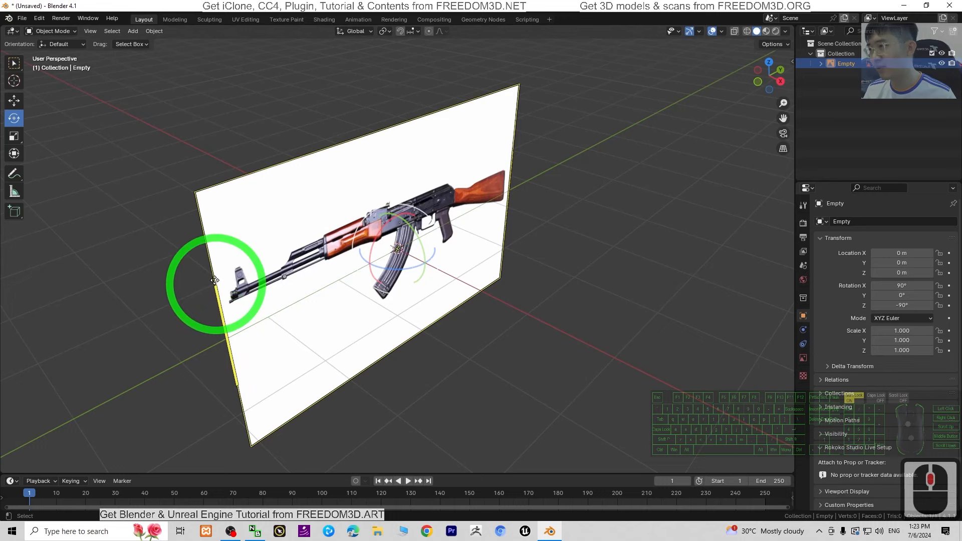
{"action": "scroll", "coordinate": [548, 330], "scroll_direction": "up", "scroll_amount": 2}
{"action": "scroll", "coordinate": [549, 329], "scroll_direction": "down", "scroll_amount": 1}
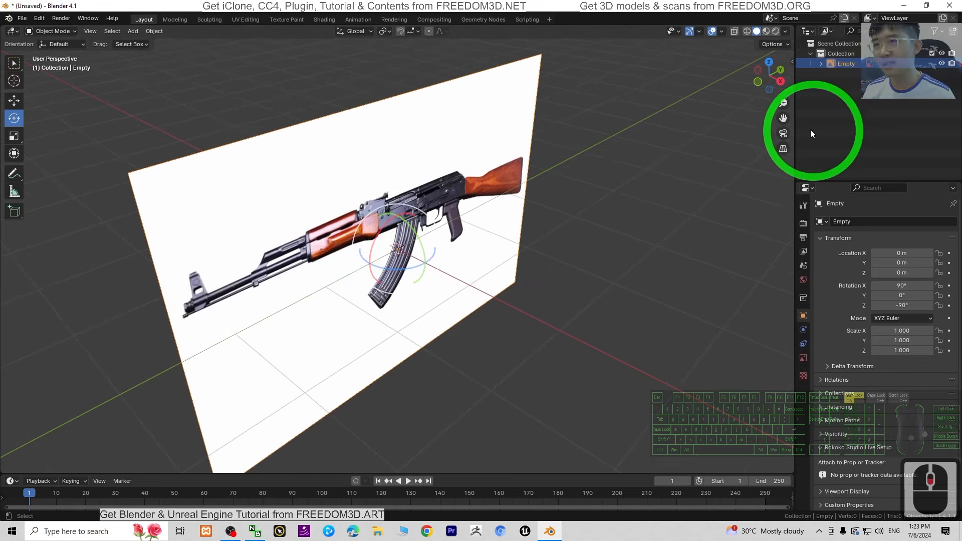
{"action": "left_click", "coordinate": [781, 82]}
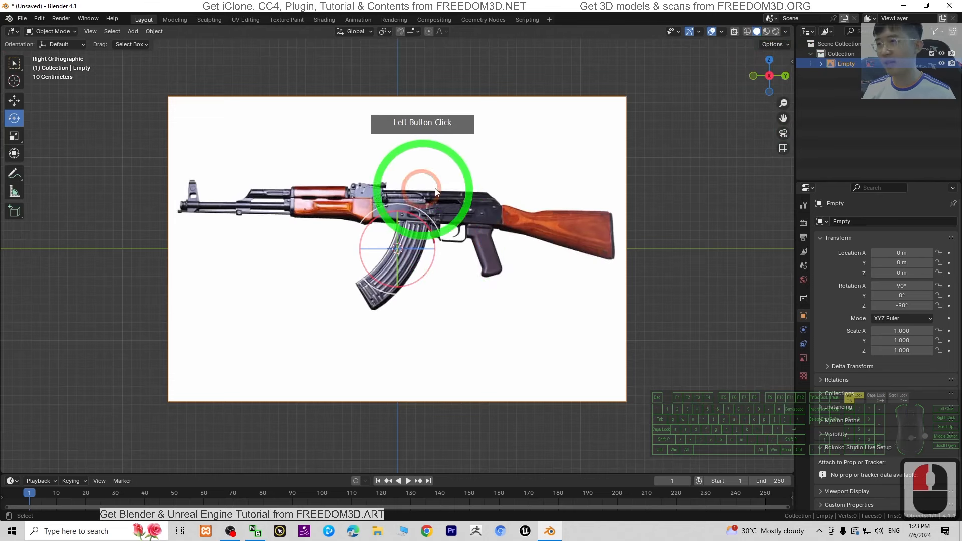
Step: Add a cube mesh at the scene origin, over the rifle reference image
{"action": "scroll", "coordinate": [477, 232], "scroll_direction": "up", "scroll_amount": 2}
{"action": "scroll", "coordinate": [594, 222], "scroll_direction": "down", "scroll_amount": 1}
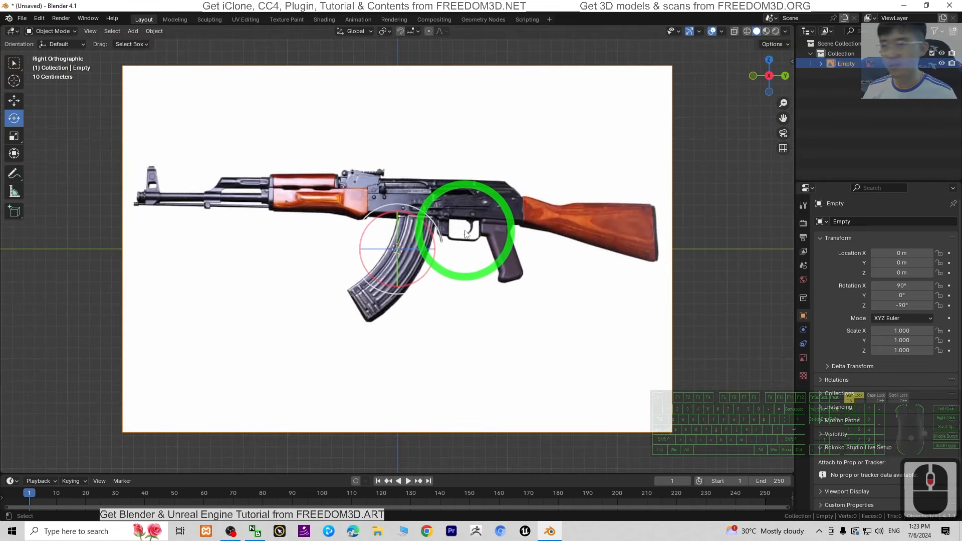
{"action": "left_click", "coordinate": [133, 31]}
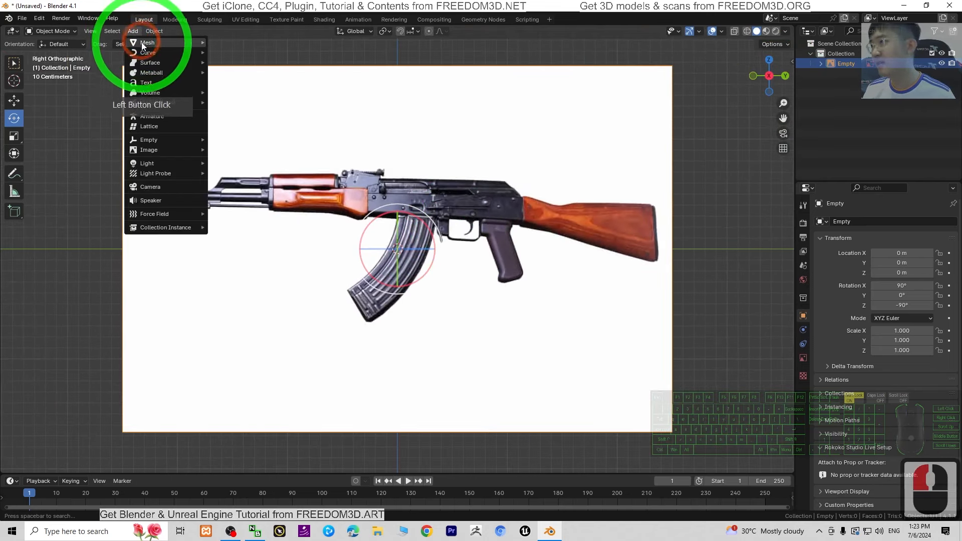
{"action": "left_click", "coordinate": [142, 44]}
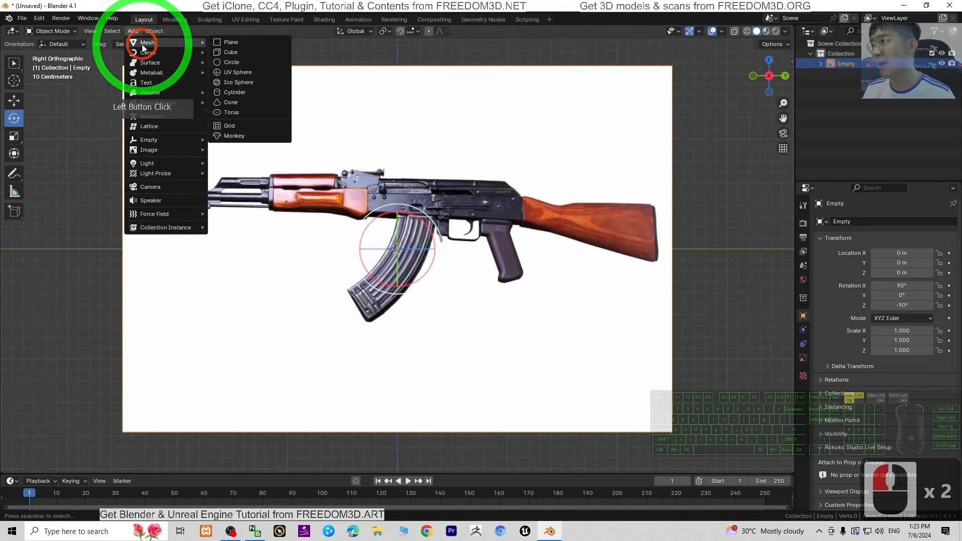
{"action": "left_click", "coordinate": [235, 53]}
{"action": "left_click", "coordinate": [489, 260]}
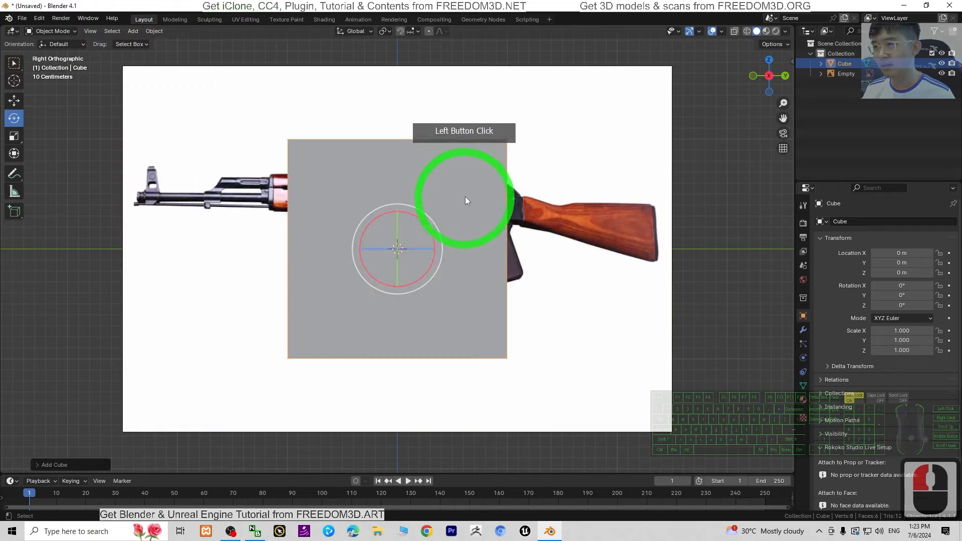
Step: Enter Edit Mode on the cube and merge all its vertices at center into a single vertex
{"action": "left_click", "coordinate": [53, 54]}
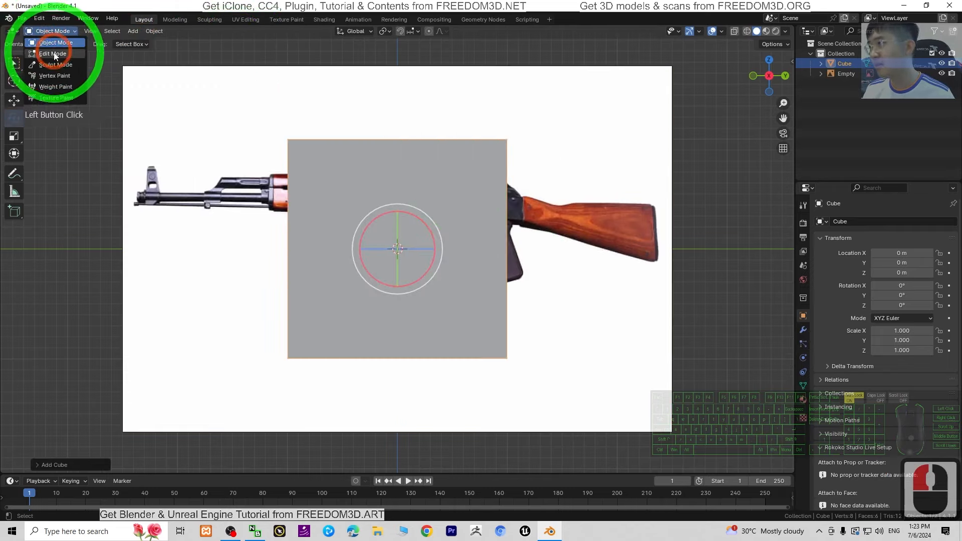
{"action": "middle_click_drag", "start_coordinate": [426, 215], "coordinate": [507, 307]}
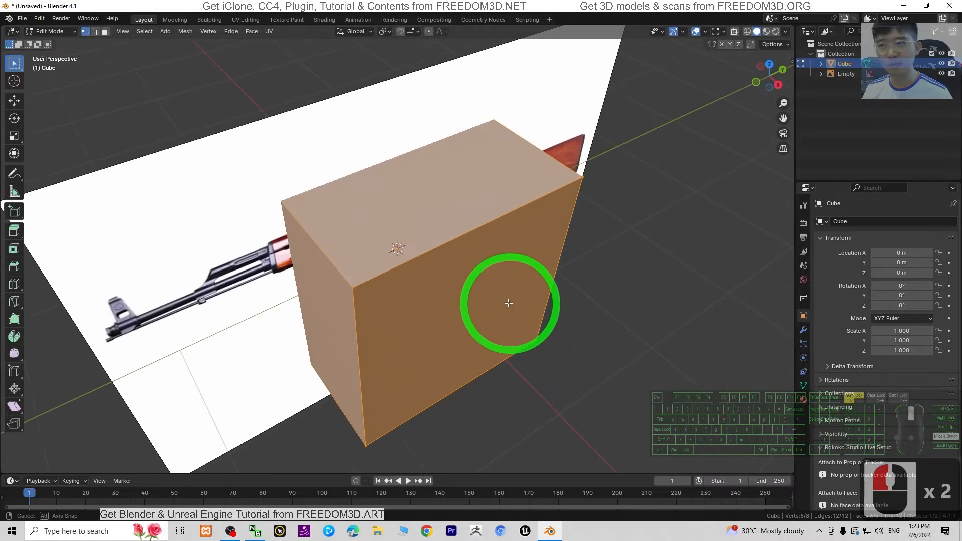
{"action": "right_click", "coordinate": [401, 209]}
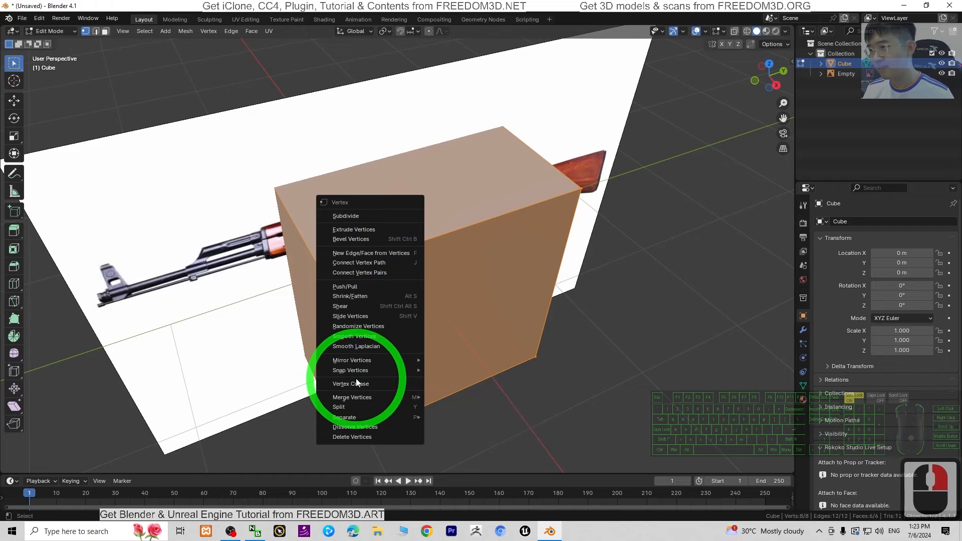
{"action": "mouse_move", "coordinate": [363, 398]}
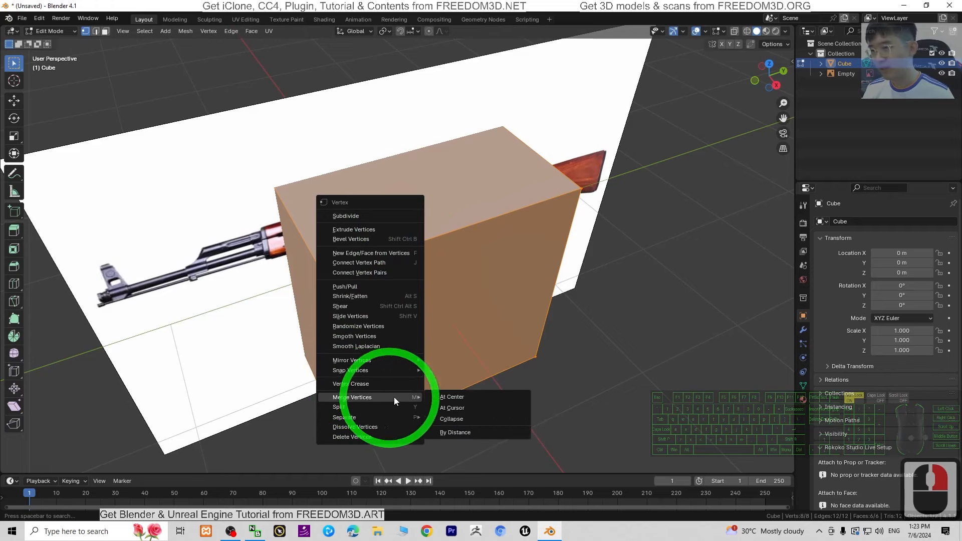
{"action": "left_click", "coordinate": [471, 393]}
Step: In the right orthographic view, move the single vertex to the lowest corner of the rifle's magazine
{"action": "scroll", "coordinate": [481, 301], "scroll_direction": "up", "scroll_amount": 2}
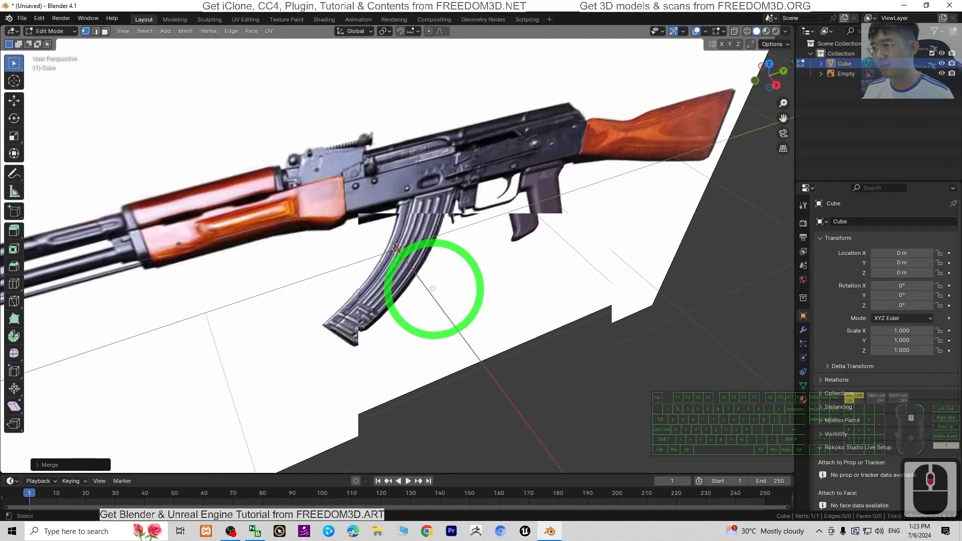
{"action": "left_click", "coordinate": [776, 87]}
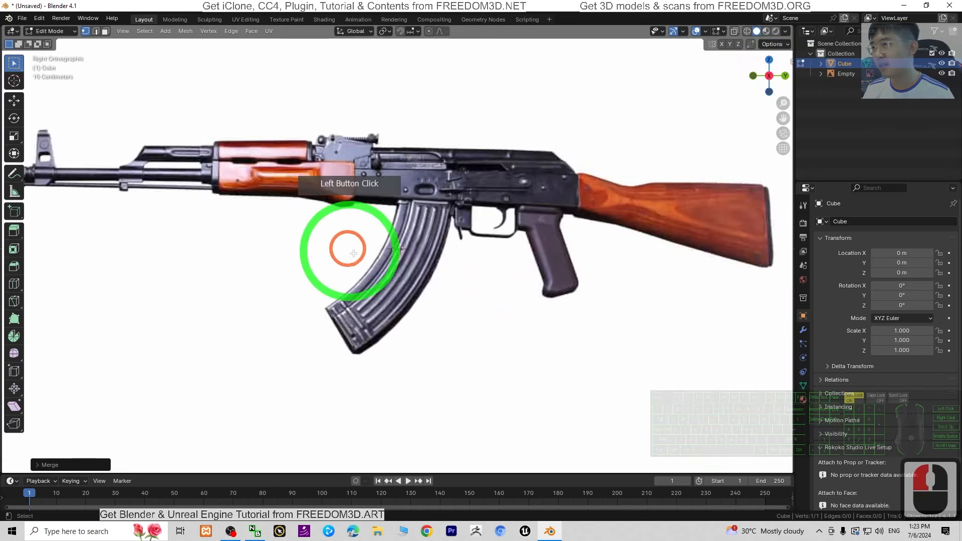
{"action": "scroll", "coordinate": [393, 246], "scroll_direction": "up", "scroll_amount": 2}
{"action": "left_click", "coordinate": [16, 103]}
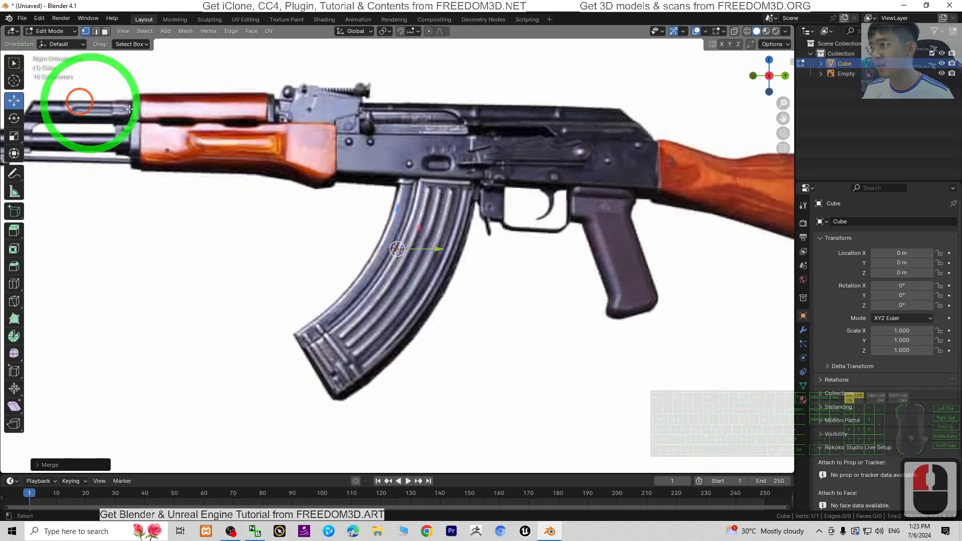
{"action": "left_click_drag", "start_coordinate": [401, 242], "coordinate": [361, 385]}
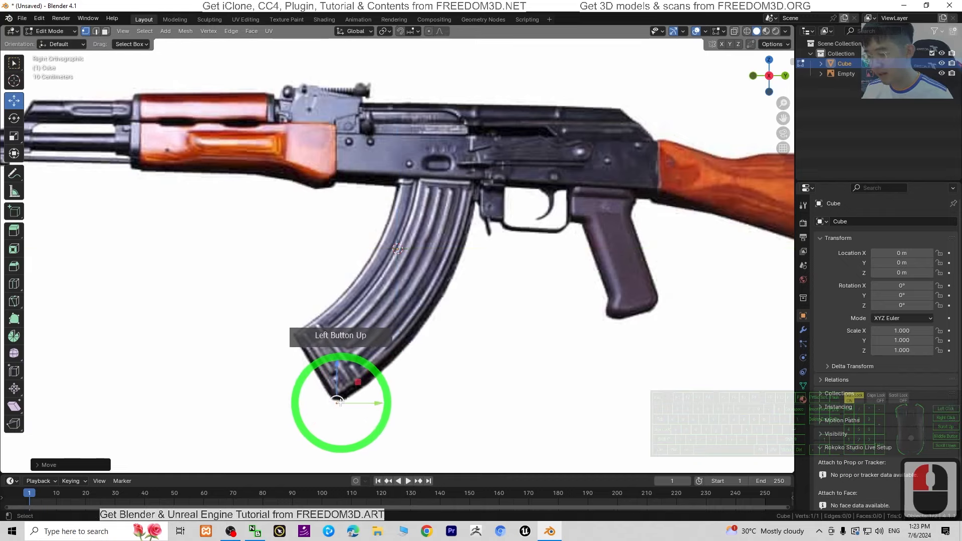
Step: Extrude the vertex repeatedly along the magazine's bottom end and up its front curved edge to the top front corner
{"action": "key", "text": "e"}
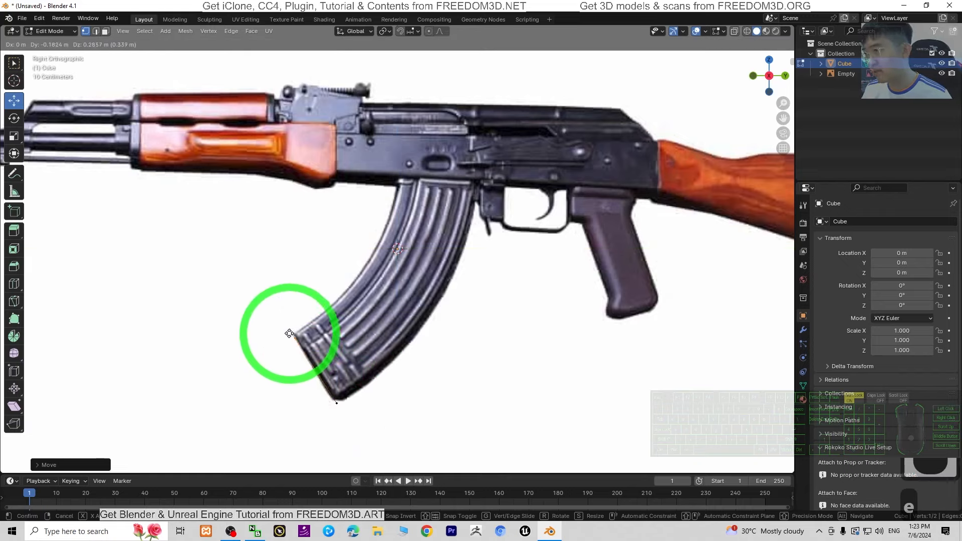
{"action": "left_click", "coordinate": [288, 332]}
{"action": "key", "text": "e"}
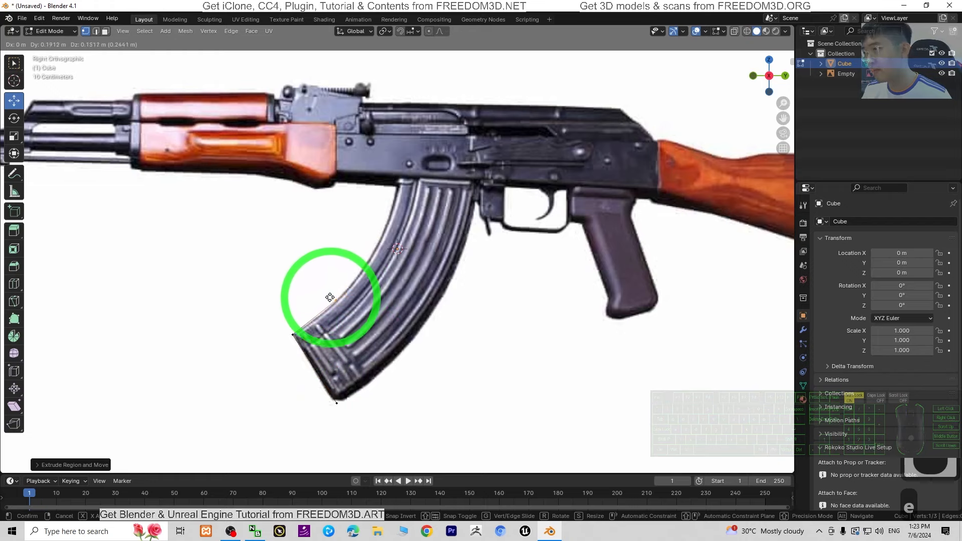
{"action": "left_click", "coordinate": [330, 304]}
{"action": "key", "text": "e"}
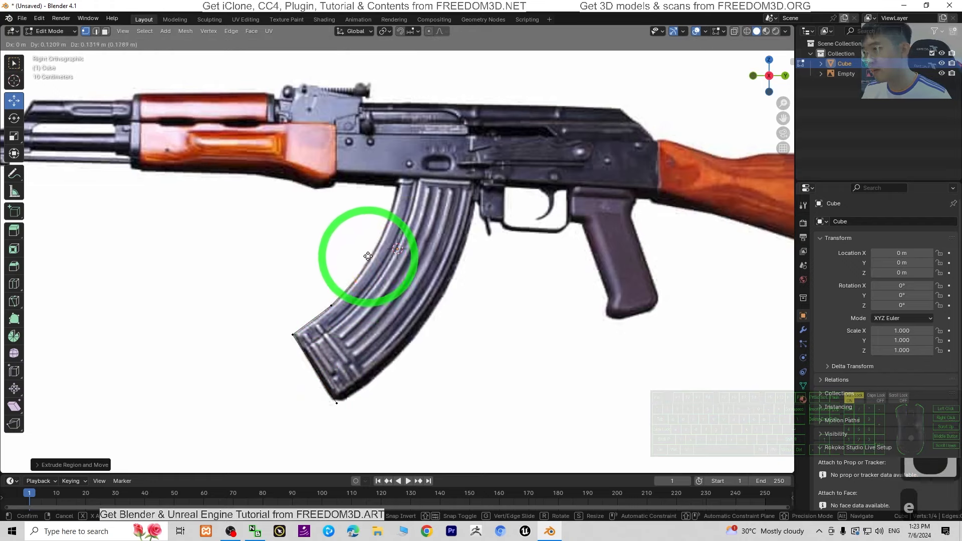
{"action": "left_click", "coordinate": [382, 244]}
{"action": "key", "text": "e"}
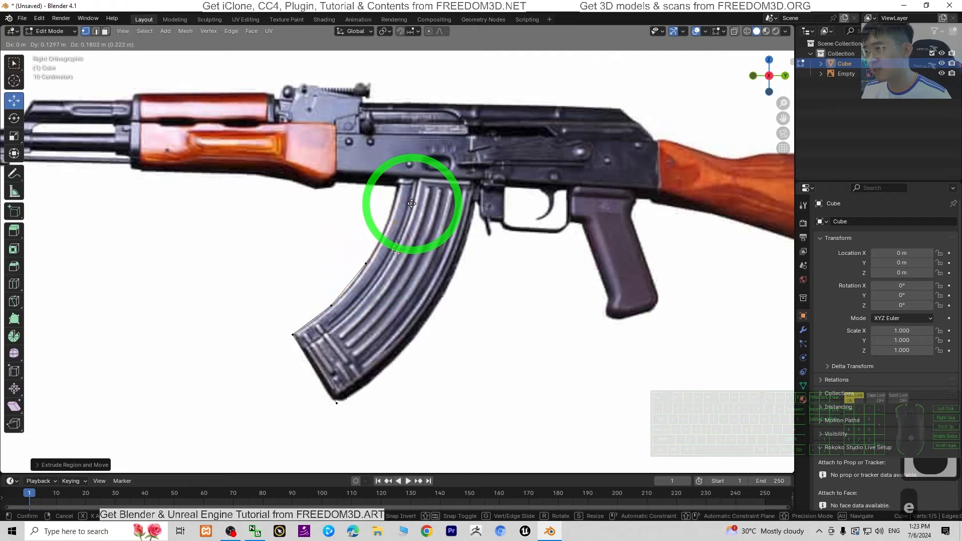
{"action": "left_click", "coordinate": [417, 166]}
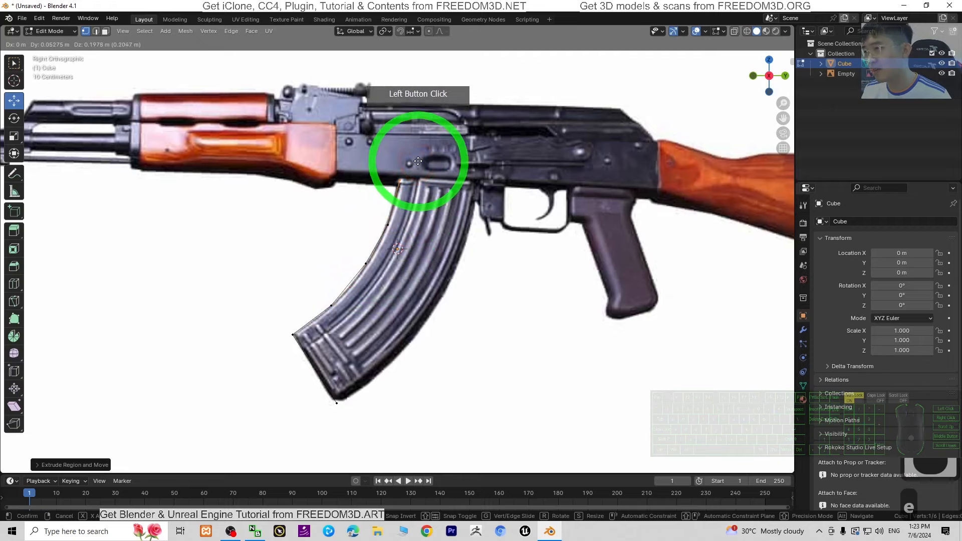
Step: Continue extruding vertices across the magazine's top and down its rear curved edge to near the bottom corner
{"action": "key", "text": "e"}
{"action": "left_click", "coordinate": [495, 163]}
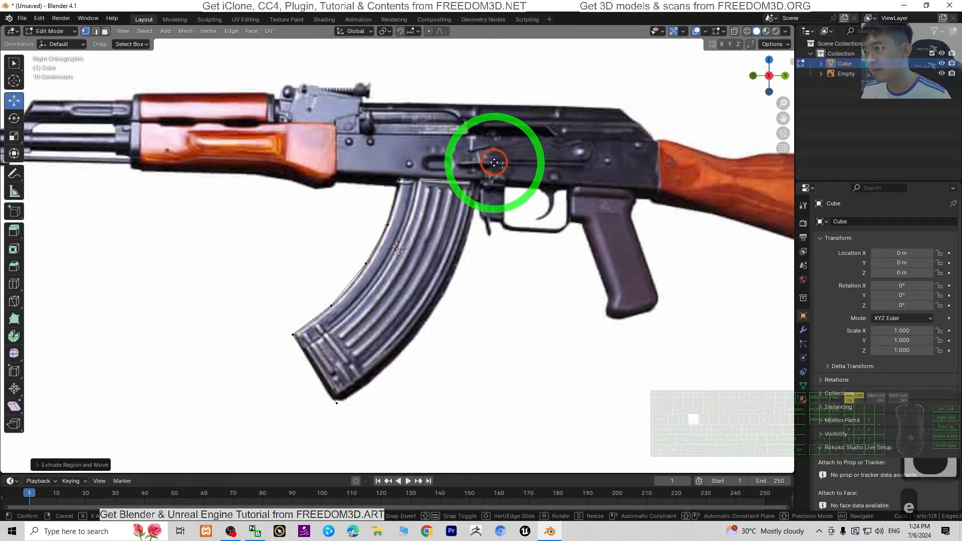
{"action": "key", "text": "e"}
{"action": "left_click", "coordinate": [473, 262]}
{"action": "key", "text": "e"}
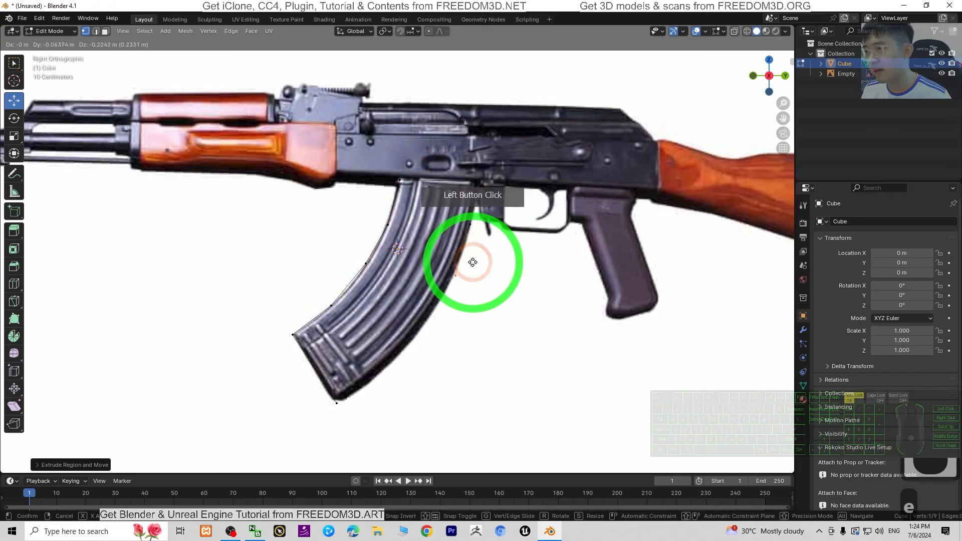
{"action": "left_click", "coordinate": [455, 273]}
{"action": "key", "text": "e"}
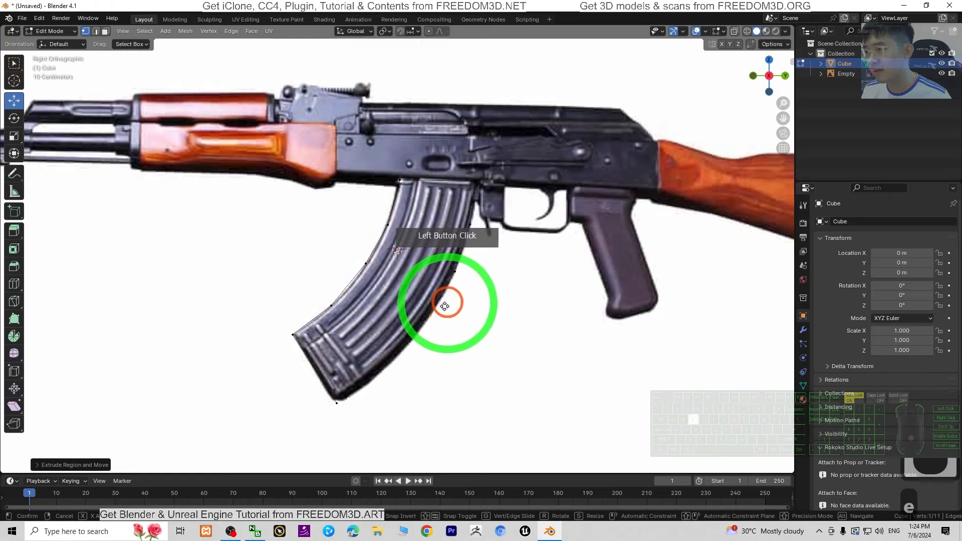
{"action": "left_click", "coordinate": [430, 315]}
{"action": "key", "text": "e"}
{"action": "left_click", "coordinate": [408, 348]}
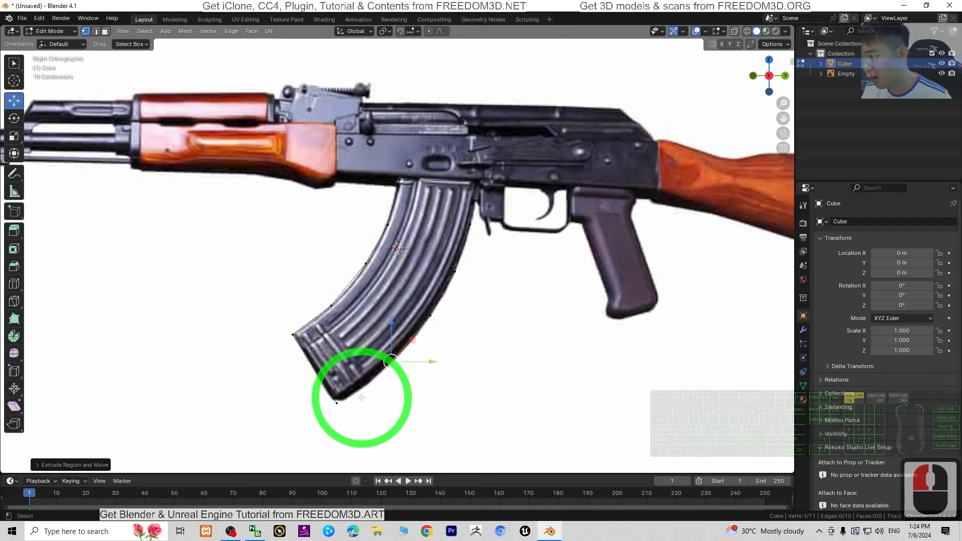
Step: Select the two open end vertices of the magazine outline and join them with a new edge
{"action": "left_click", "coordinate": [363, 389], "text": "shift"}
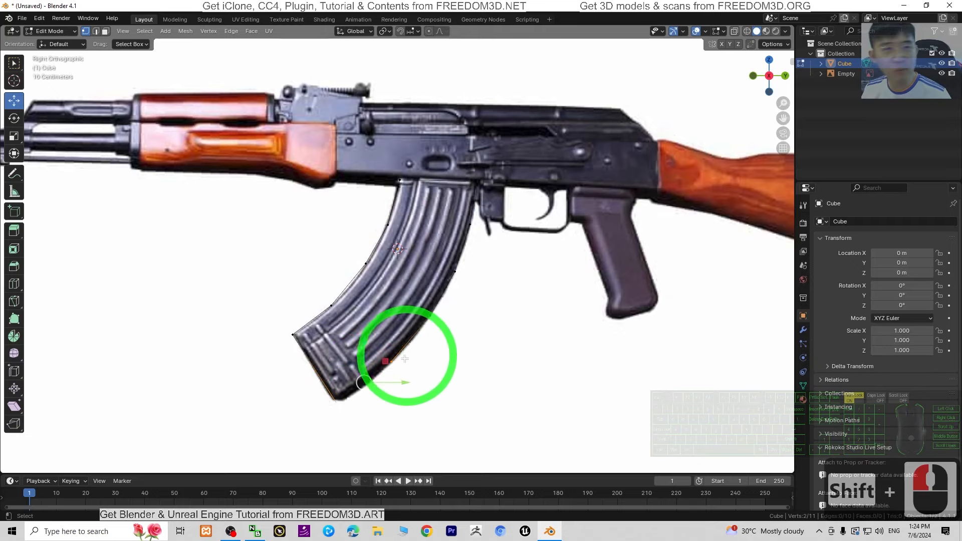
{"action": "scroll", "coordinate": [361, 394], "scroll_direction": "up", "scroll_amount": 1}
{"action": "scroll", "coordinate": [378, 404], "scroll_direction": "down", "scroll_amount": 1}
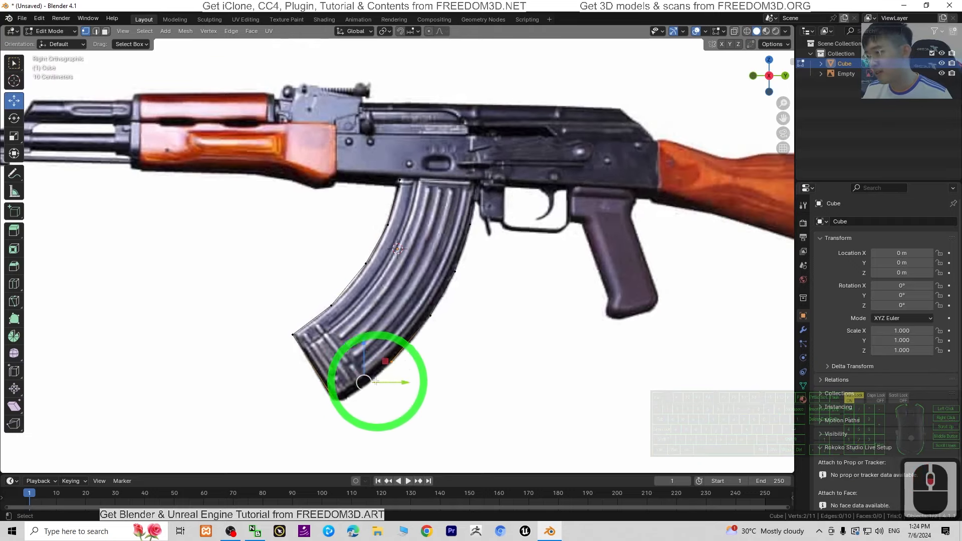
{"action": "right_click", "coordinate": [353, 382]}
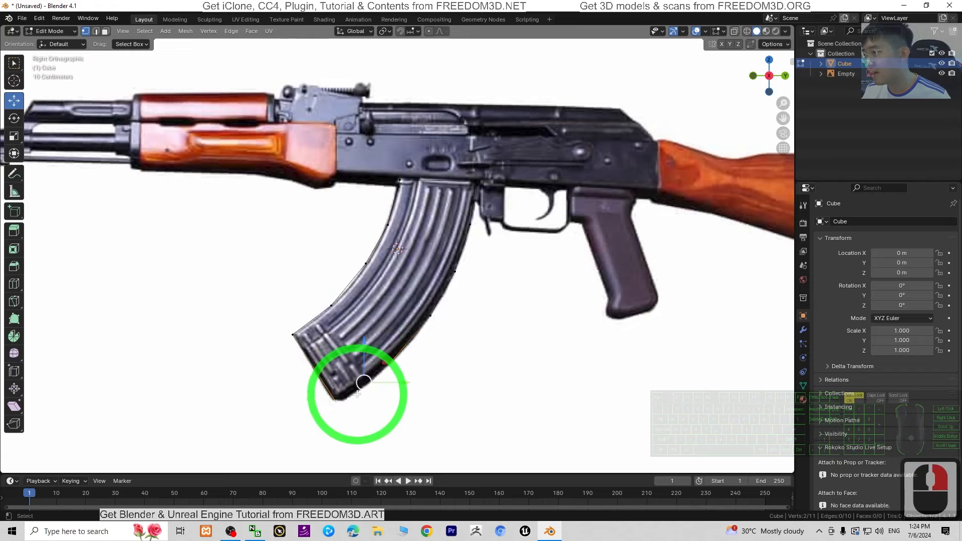
{"action": "right_click", "coordinate": [357, 394]}
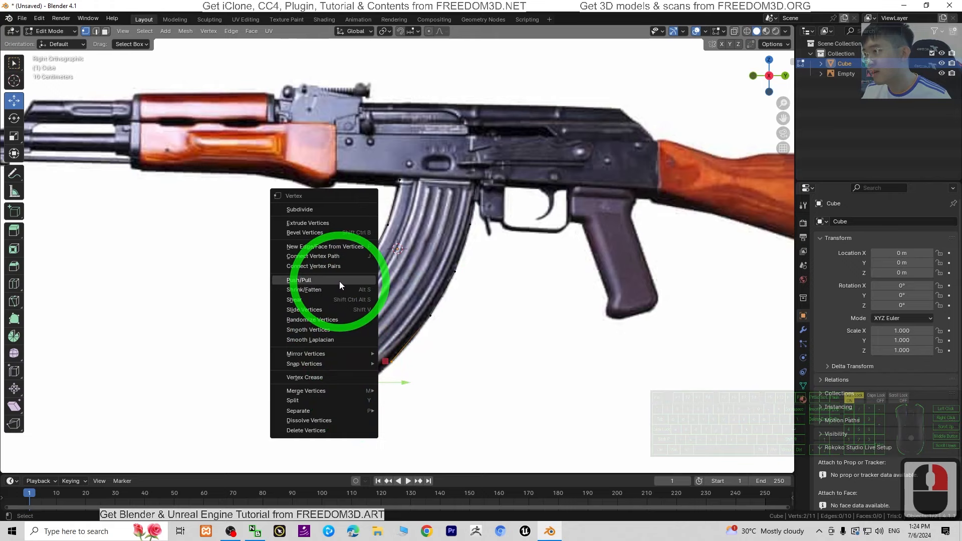
{"action": "left_click", "coordinate": [330, 267]}
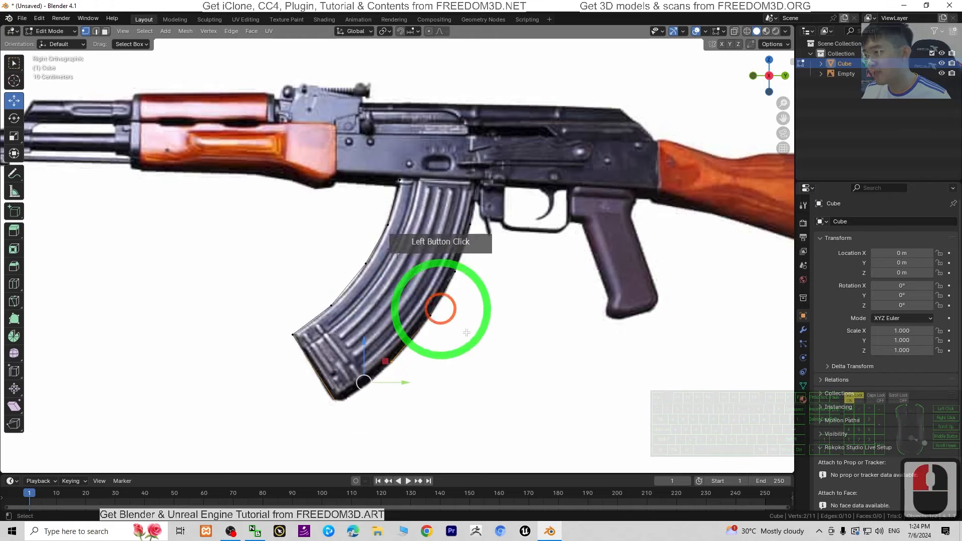
{"action": "right_click", "coordinate": [365, 372]}
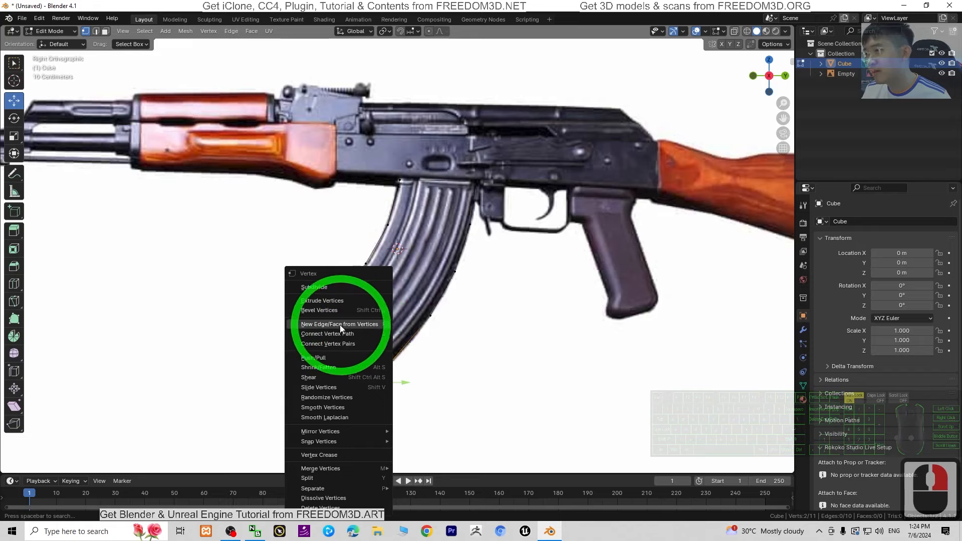
{"action": "left_click", "coordinate": [364, 324]}
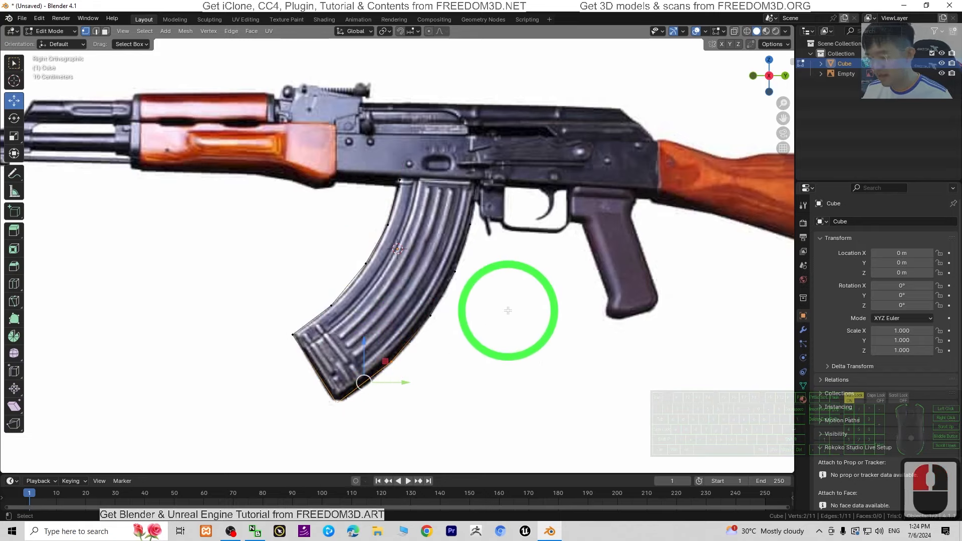
Step: Select the whole magazine outline and fill it with a new face
{"action": "key", "text": "a"}
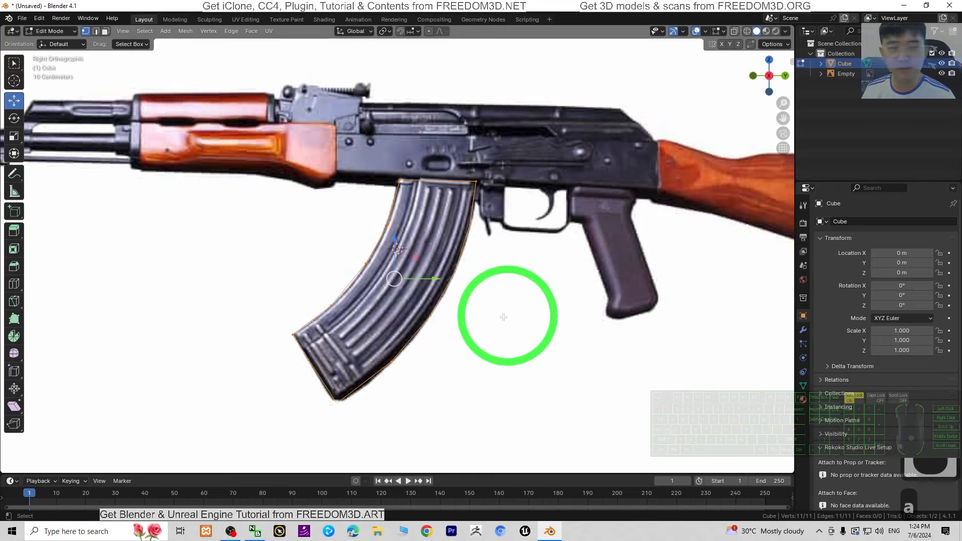
{"action": "right_click", "coordinate": [430, 242]}
{"action": "left_click", "coordinate": [404, 242]}
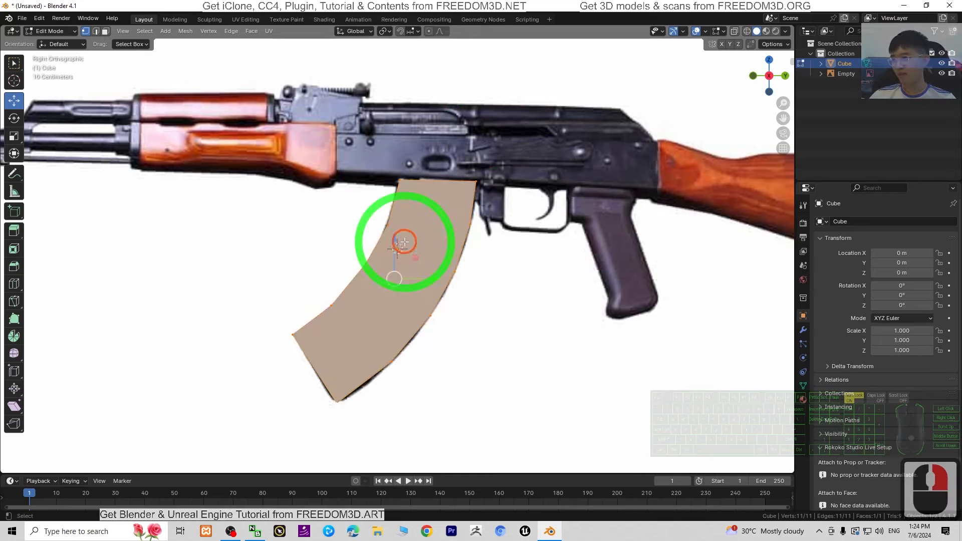
Step: In face selection mode, extrude the magazine face about 0.1 m along its normal to give it thickness
{"action": "middle_click_drag", "start_coordinate": [251, 305], "coordinate": [326, 209]}
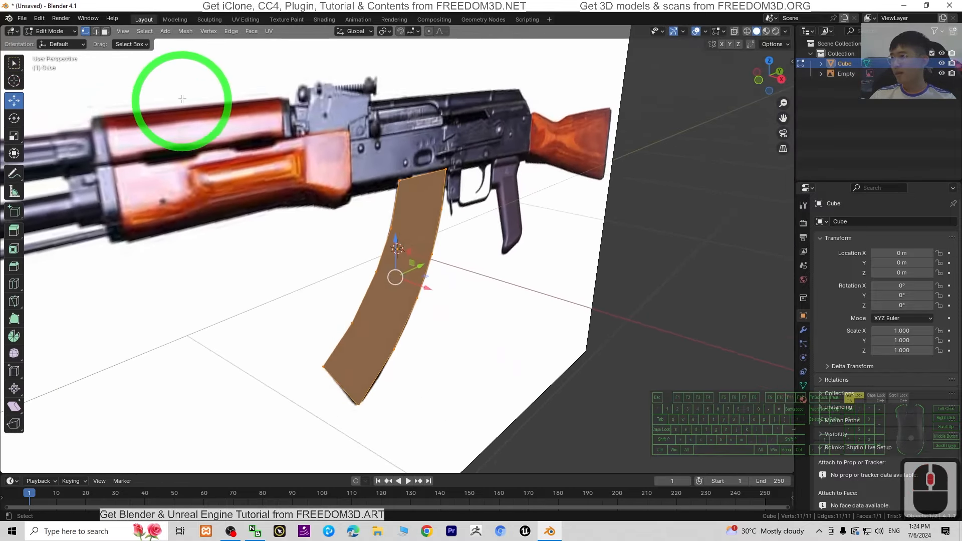
{"action": "left_click", "coordinate": [105, 31]}
{"action": "left_click", "coordinate": [360, 236]}
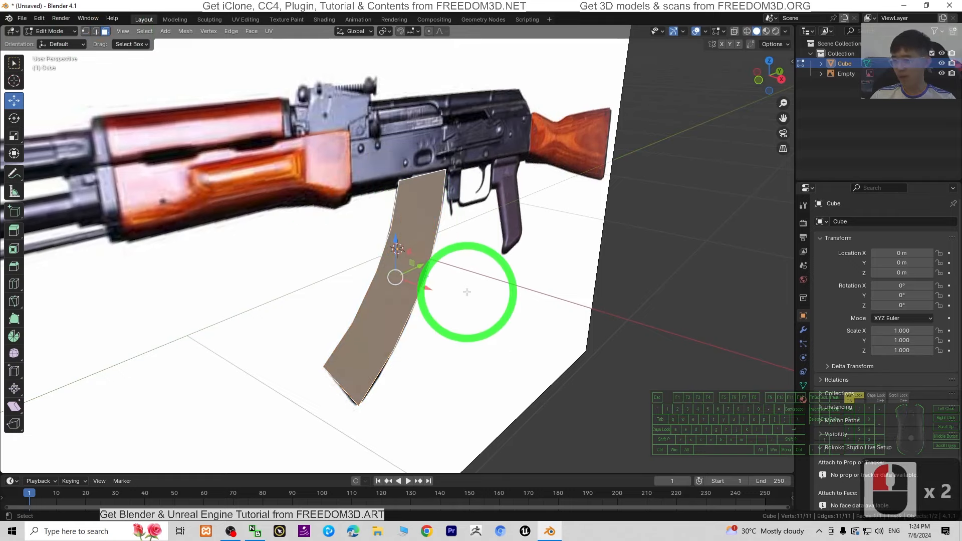
{"action": "key", "text": "e"}
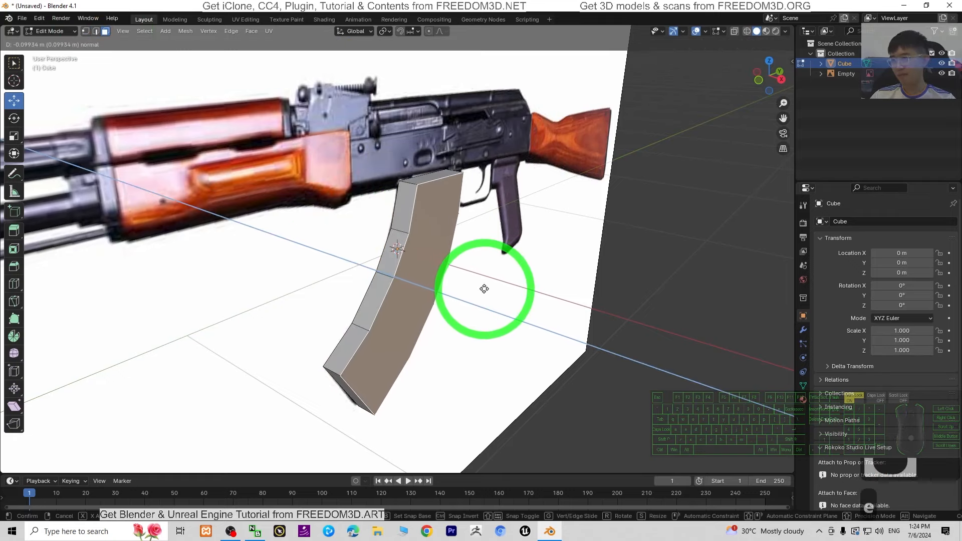
{"action": "left_click", "coordinate": [484, 289]}
{"action": "middle_click_drag", "start_coordinate": [481, 396], "coordinate": [465, 282]}
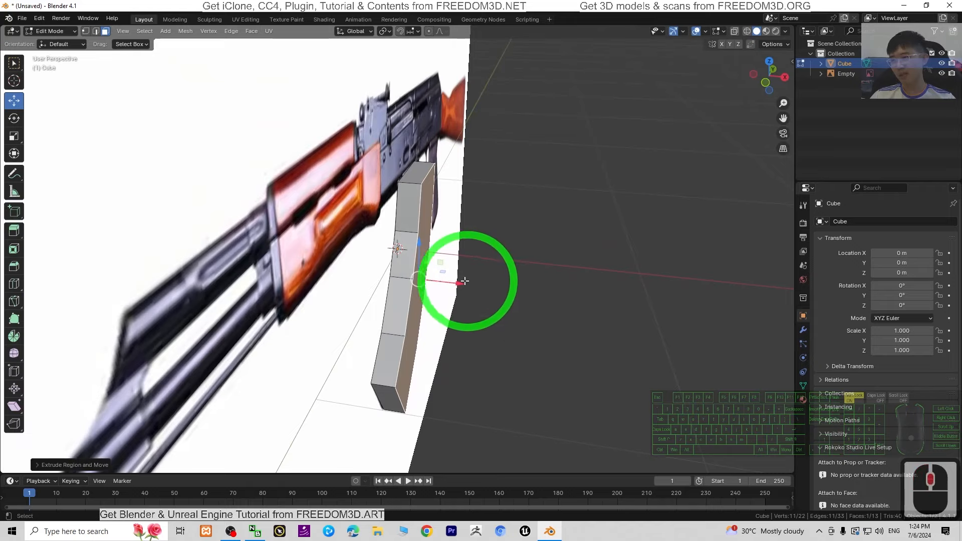
{"action": "middle_click_drag", "start_coordinate": [660, 313], "coordinate": [617, 332]}
{"action": "left_click", "coordinate": [630, 340]}
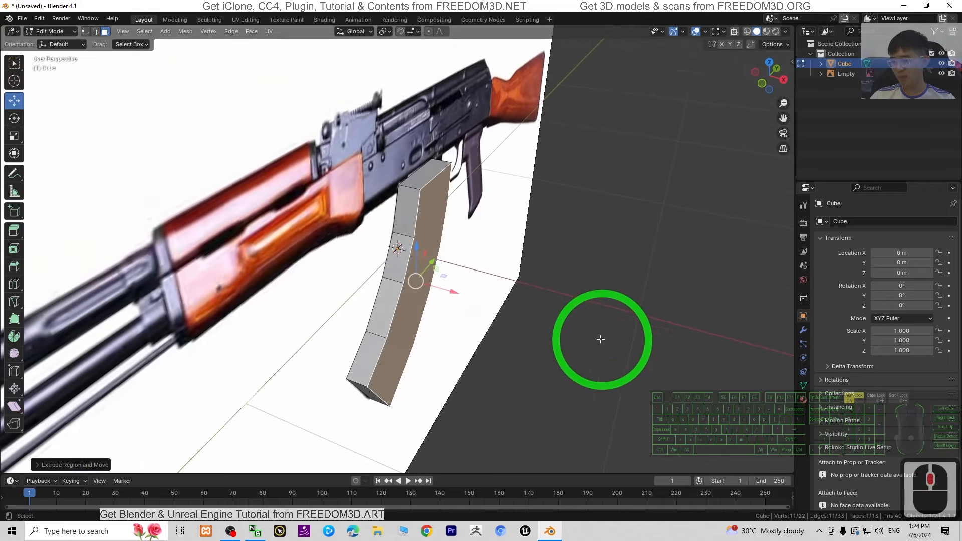
Step: Select the whole magazine mesh and move it about -0.05 m along X to centre its thickness on the origin in front view
{"action": "key", "text": "a"}
{"action": "middle_click_drag", "start_coordinate": [543, 322], "coordinate": [574, 325]}
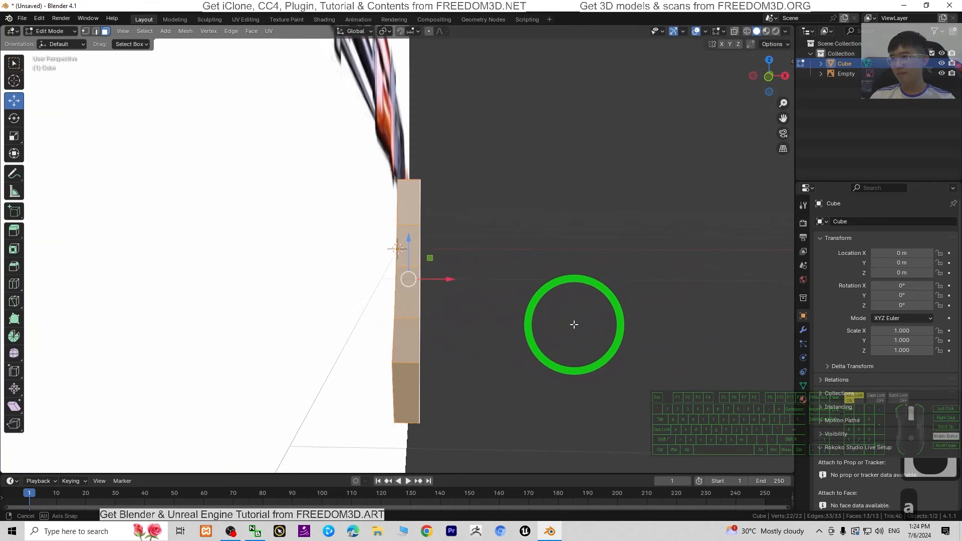
{"action": "left_click", "coordinate": [768, 76]}
{"action": "left_click", "coordinate": [489, 273]}
{"action": "left_click_drag", "start_coordinate": [448, 279], "coordinate": [445, 279]}
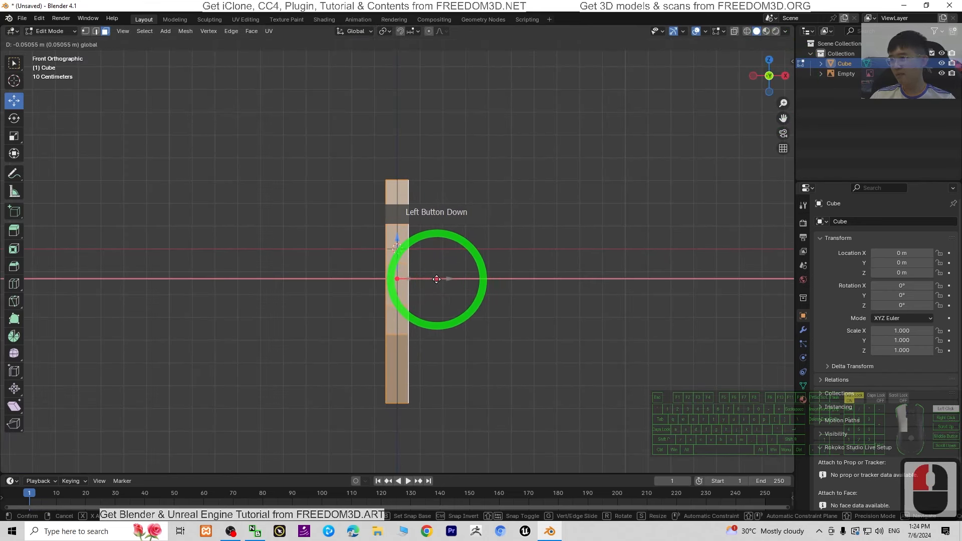
{"action": "left_click_drag", "start_coordinate": [436, 279], "coordinate": [436, 279]}
Step: Return to Object Mode and add a new cube mesh for the receiver
{"action": "middle_click_drag", "start_coordinate": [623, 269], "coordinate": [519, 139]}
{"action": "left_click", "coordinate": [51, 31]}
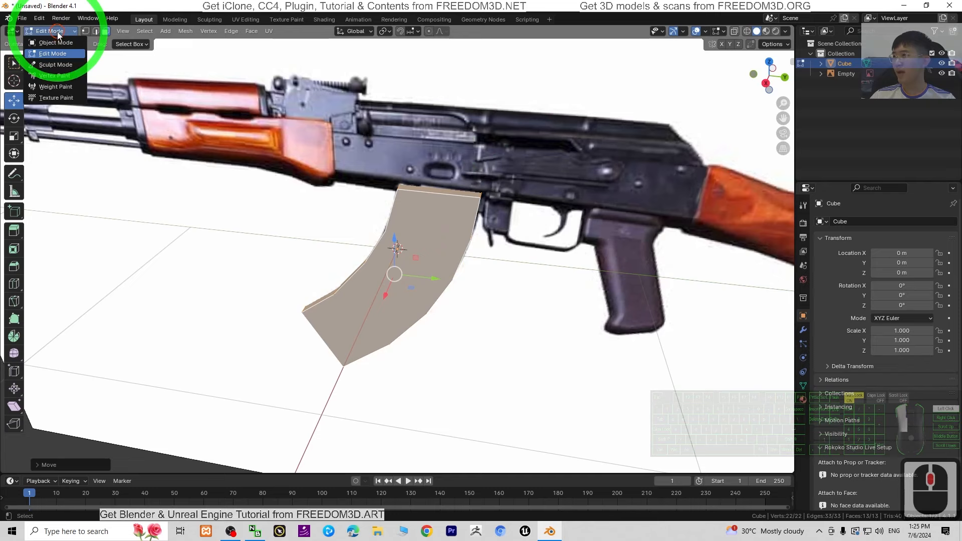
{"action": "left_click", "coordinate": [52, 44]}
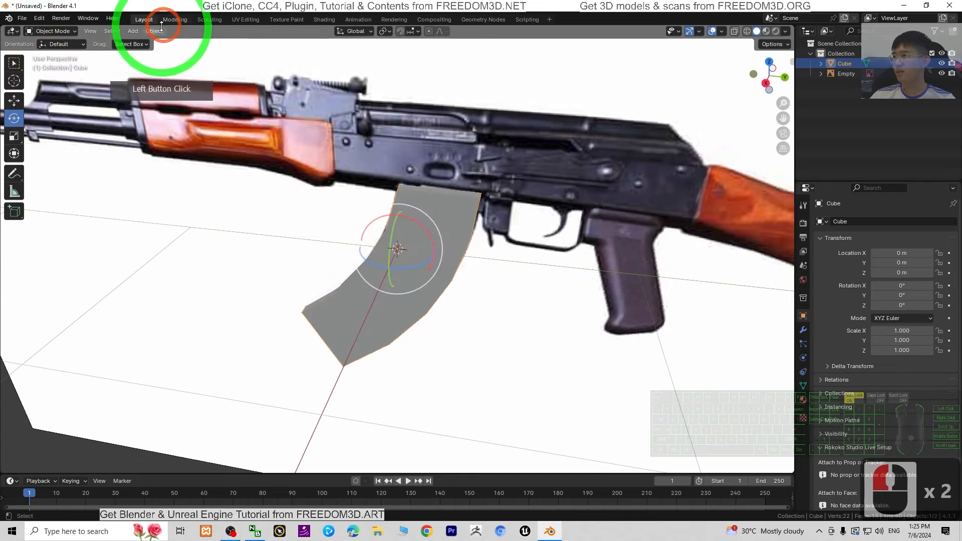
{"action": "left_click", "coordinate": [133, 31]}
{"action": "mouse_move", "coordinate": [150, 43]}
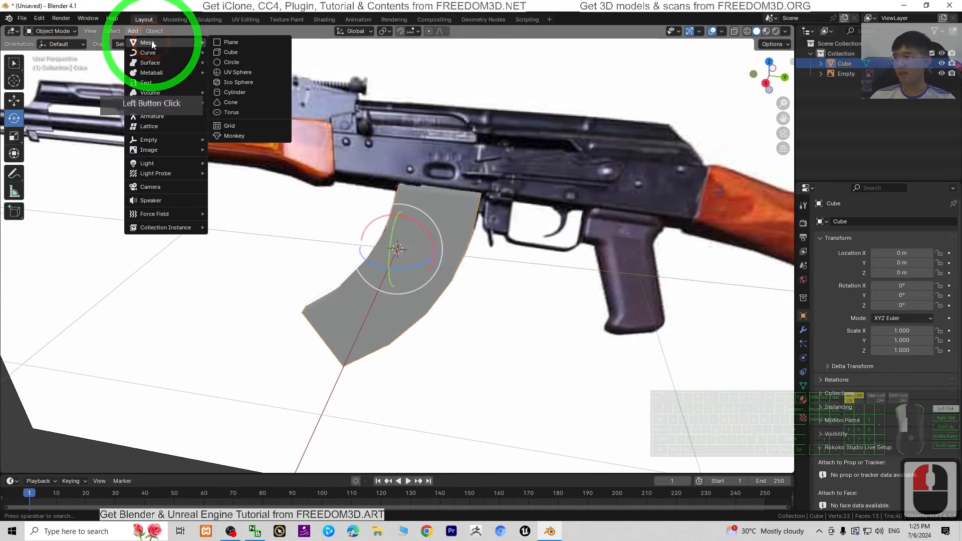
{"action": "left_click", "coordinate": [232, 52]}
Step: Scale the new cube down uniformly to about 0.262
{"action": "scroll", "coordinate": [526, 241], "scroll_direction": "down", "scroll_amount": 6}
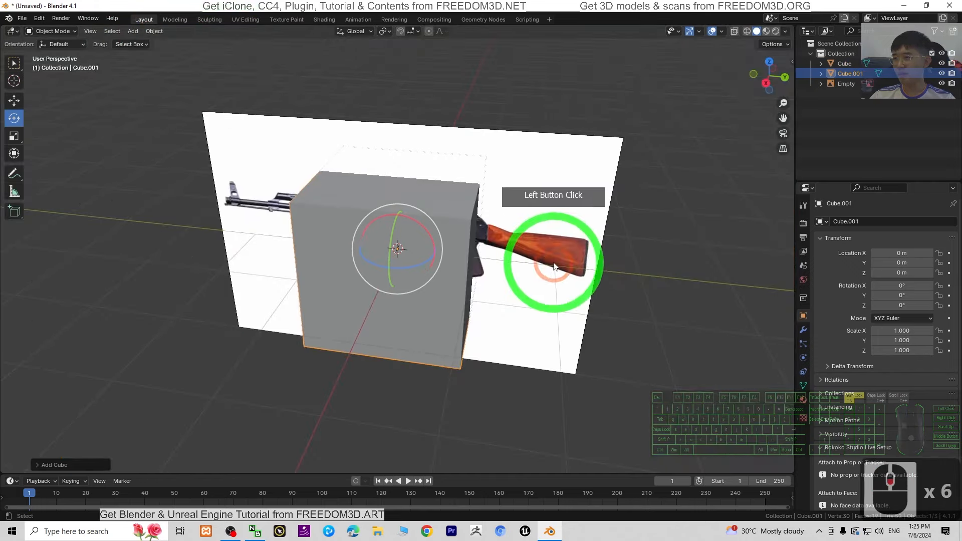
{"action": "middle_click_drag", "start_coordinate": [483, 355], "coordinate": [549, 345]}
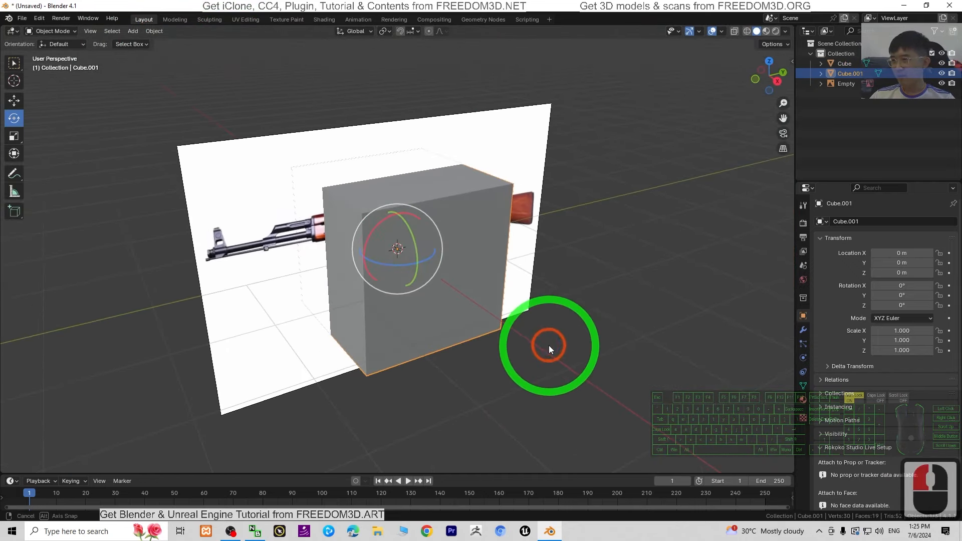
{"action": "double_click", "coordinate": [469, 231]}
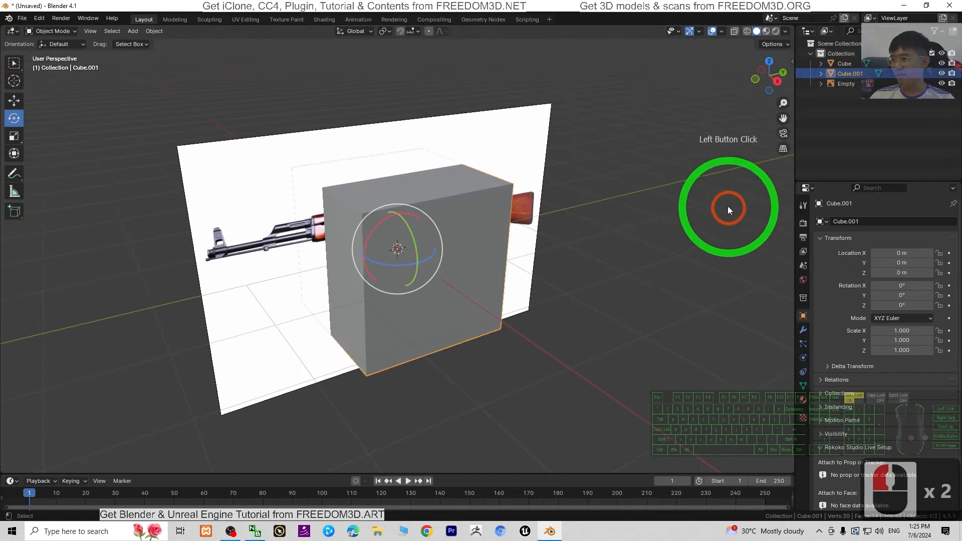
{"action": "key", "text": "s"}
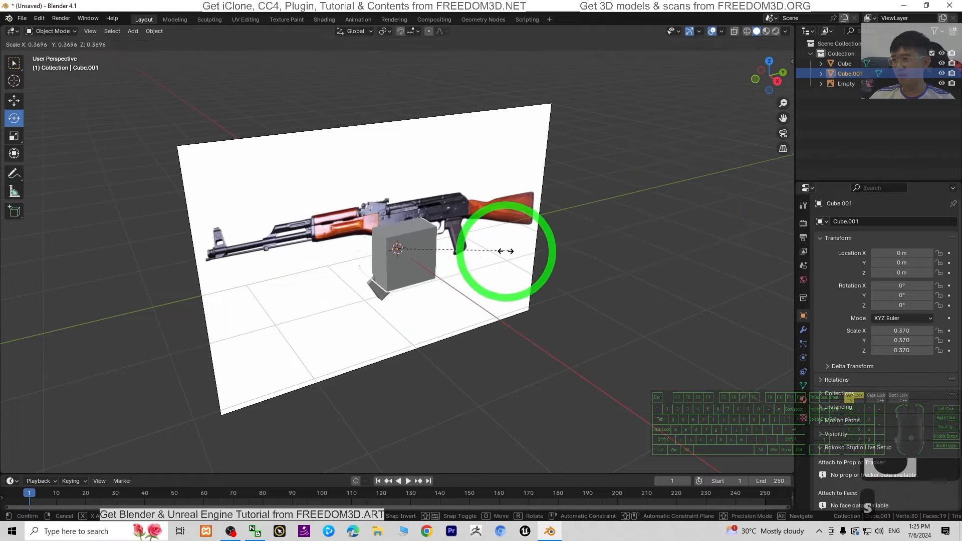
{"action": "left_click", "coordinate": [478, 252]}
{"action": "scroll", "coordinate": [608, 311], "scroll_direction": "up", "scroll_amount": 5}
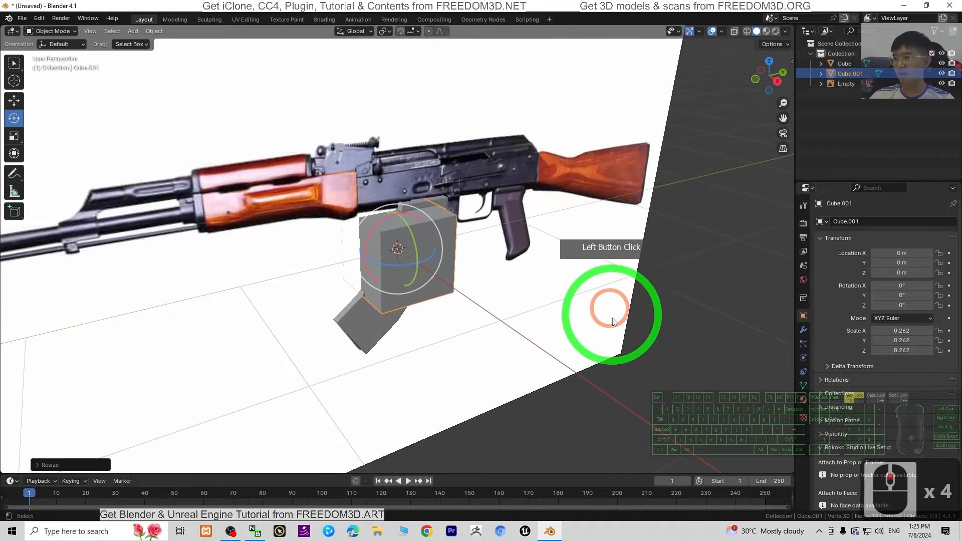
Step: Move the cube onto the rifle's receiver at about Y 0.726 m, Z 0.362 m and scale it down to about 0.151
{"action": "middle_click_drag", "start_coordinate": [565, 331], "coordinate": [547, 329]}
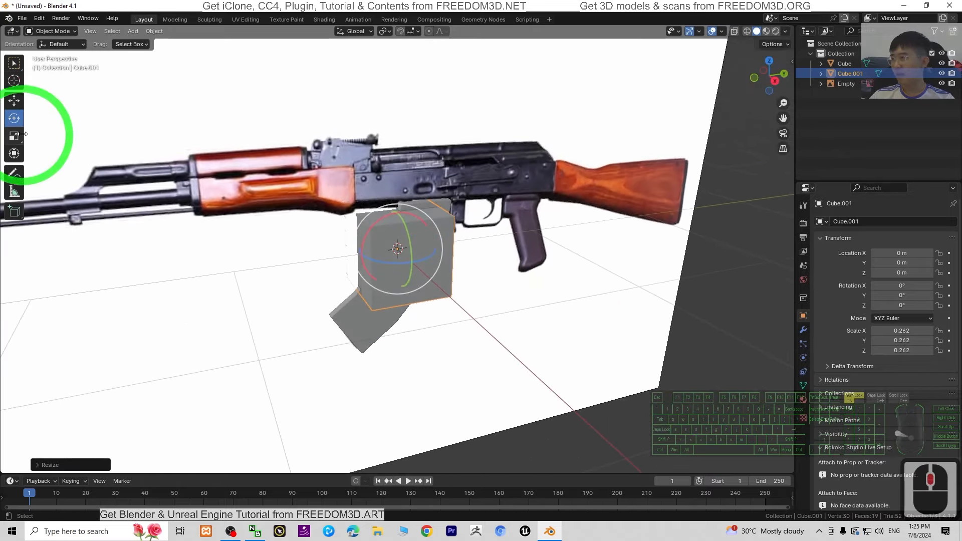
{"action": "left_click", "coordinate": [14, 101]}
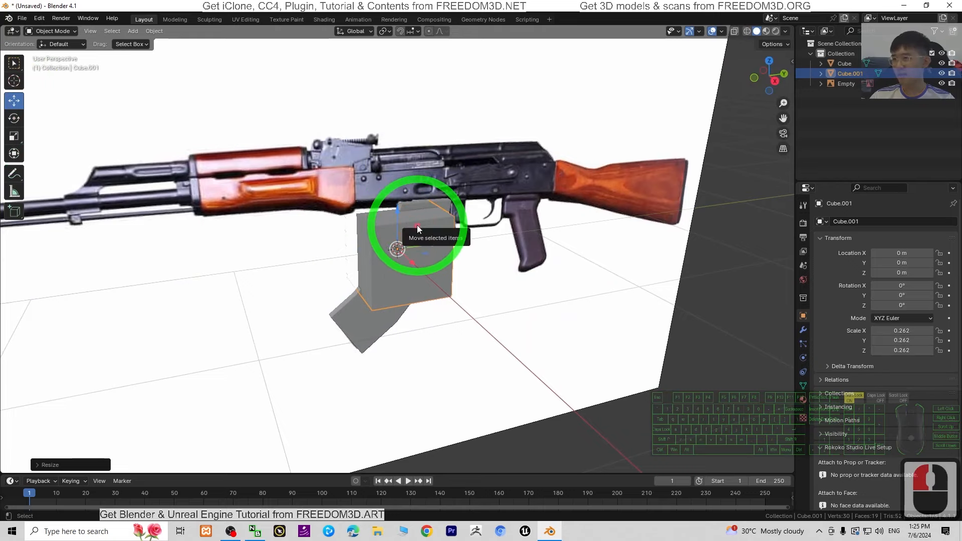
{"action": "left_click_drag", "start_coordinate": [418, 229], "coordinate": [521, 165]}
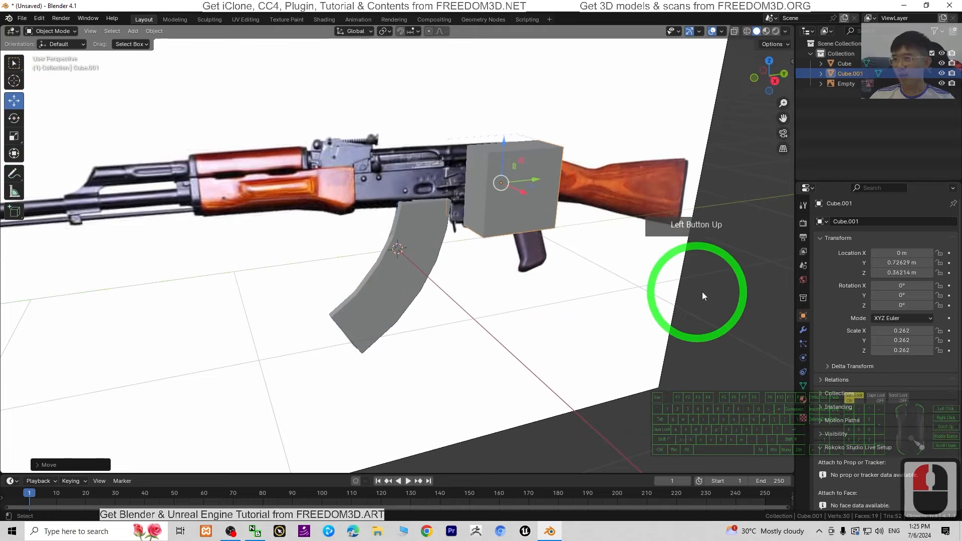
{"action": "middle_click_drag", "start_coordinate": [702, 293], "coordinate": [679, 279]}
{"action": "key", "text": "s"}
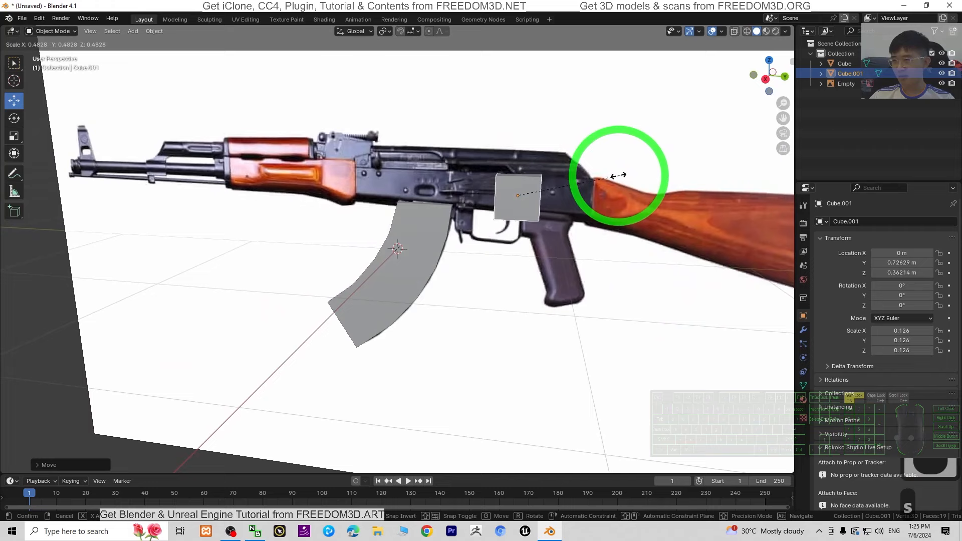
{"action": "left_click", "coordinate": [639, 179]}
Step: In right orthographic view, raise the cube to about Z 0.457 m and scale it to about 0.165 to match the receiver's height
{"action": "middle_click_drag", "start_coordinate": [523, 325], "coordinate": [564, 283]}
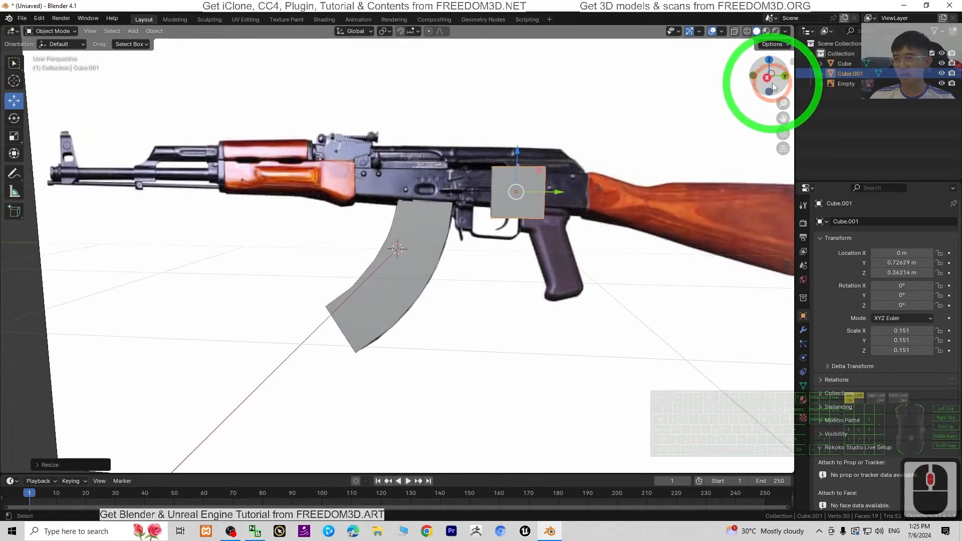
{"action": "left_click", "coordinate": [769, 79]}
{"action": "left_click_drag", "start_coordinate": [512, 149], "coordinate": [515, 132]}
{"action": "key", "text": "s"}
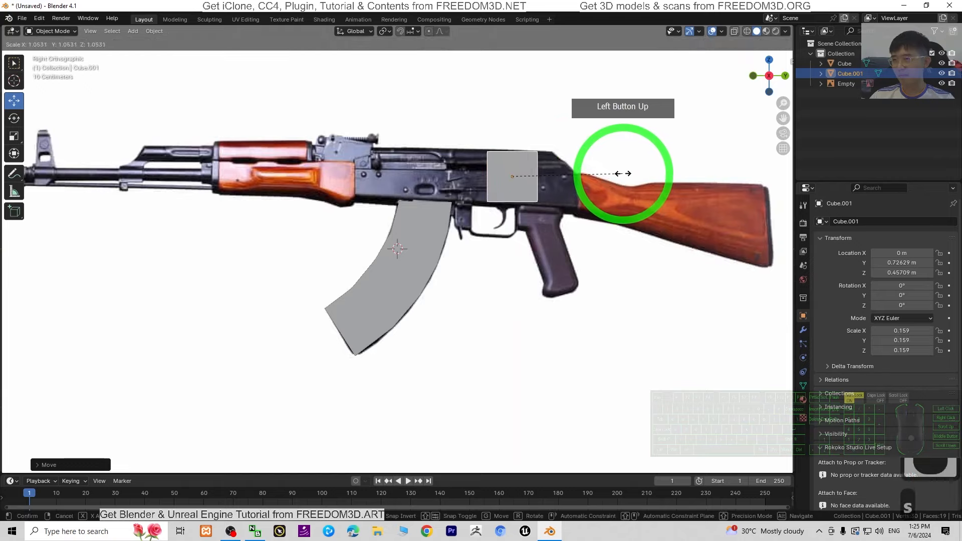
{"action": "left_click", "coordinate": [627, 173]}
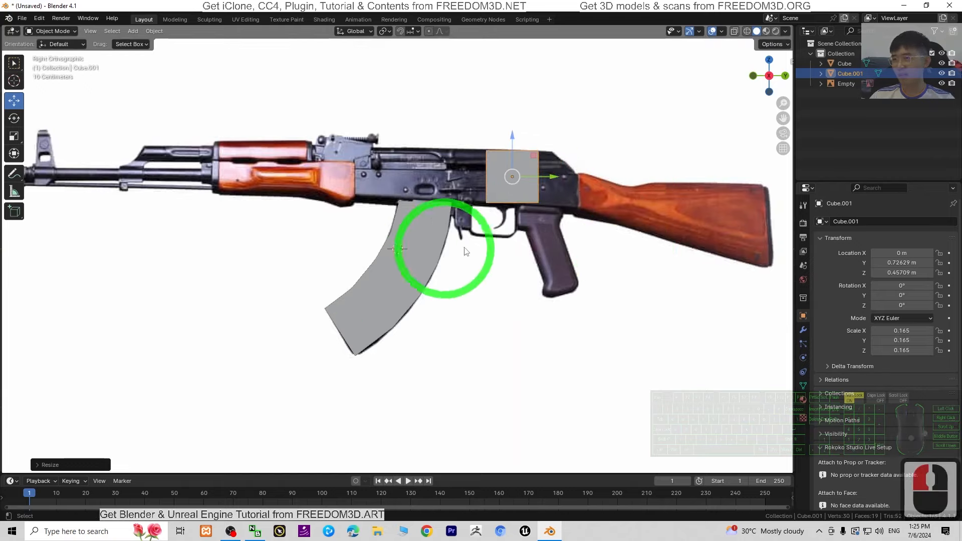
Step: Narrow the receiver cube along X to a scale of about 0.079
{"action": "middle_click_drag", "start_coordinate": [434, 266], "coordinate": [260, 233]}
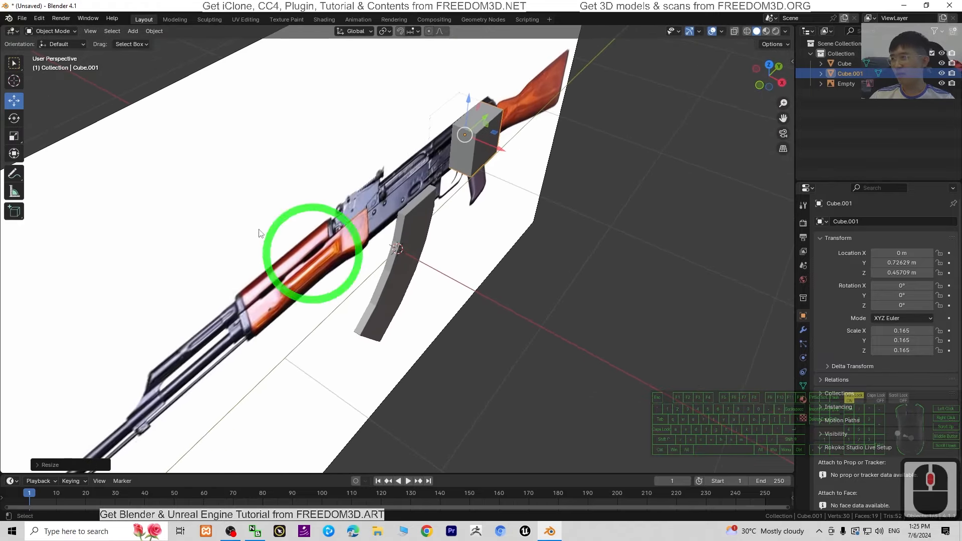
{"action": "left_click", "coordinate": [13, 142]}
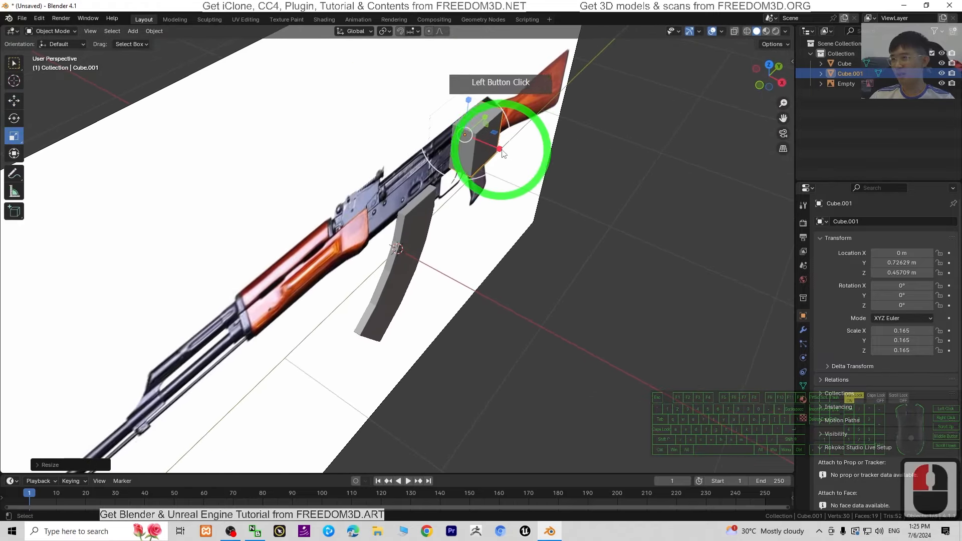
{"action": "left_click_drag", "start_coordinate": [501, 152], "coordinate": [478, 140]}
{"action": "middle_click_drag", "start_coordinate": [547, 253], "coordinate": [387, 149]}
Step: In Edit Mode, select the receiver cube's muzzle-side face and extrude it forward to just above the magazine's rear edge
{"action": "key", "text": "Caps_Lock"}
{"action": "left_click", "coordinate": [52, 31]}
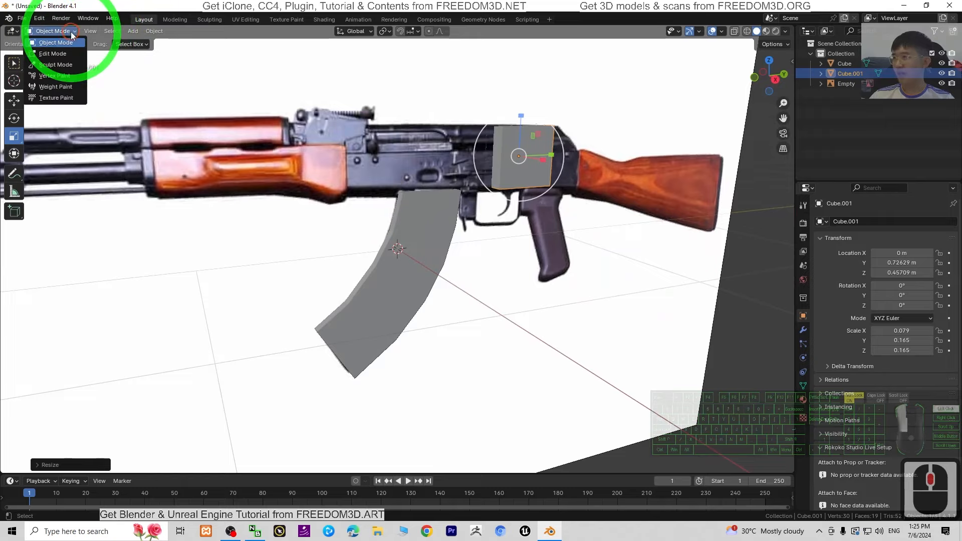
{"action": "left_click", "coordinate": [53, 53]}
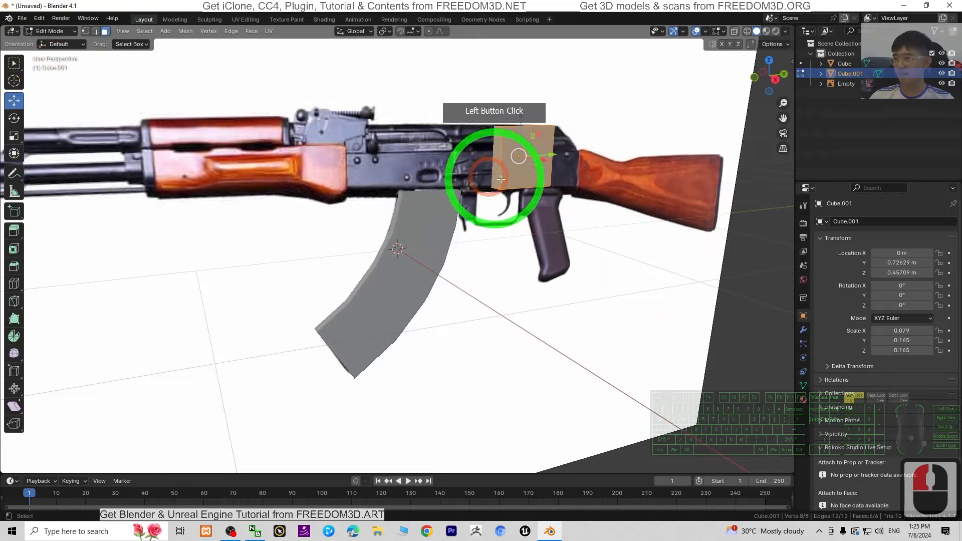
{"action": "key", "text": "Caps_Lock"}
{"action": "middle_click_drag", "start_coordinate": [577, 259], "coordinate": [517, 270]}
{"action": "middle_click_drag", "start_coordinate": [518, 270], "coordinate": [317, 216], "text": "shift"}
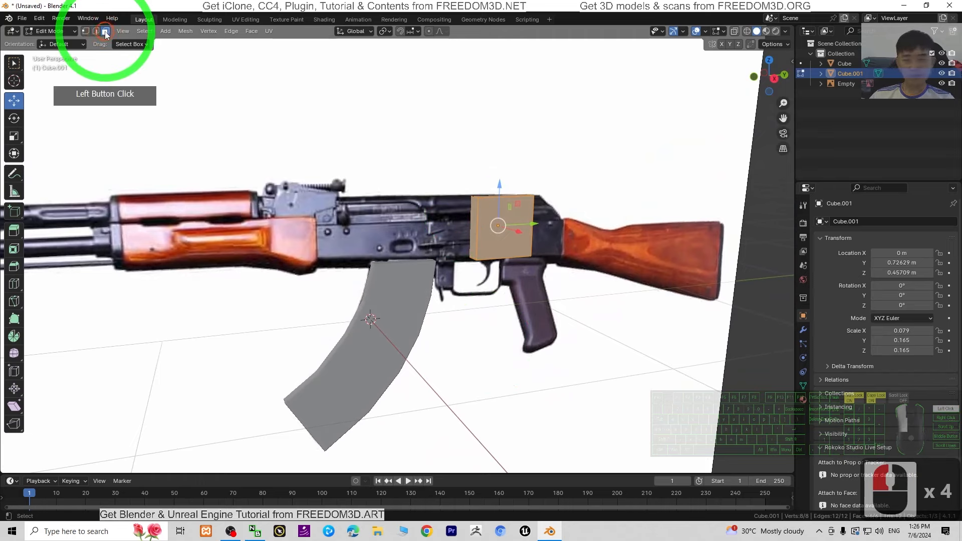
{"action": "left_click", "coordinate": [473, 238]}
{"action": "middle_click_drag", "start_coordinate": [612, 306], "coordinate": [576, 305]}
{"action": "middle_click_drag", "start_coordinate": [480, 295], "coordinate": [456, 271]}
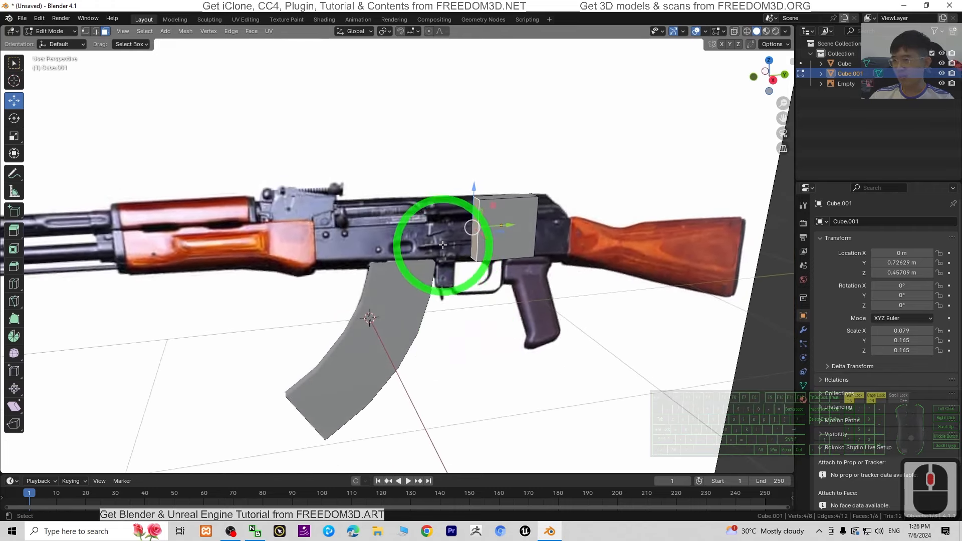
{"action": "key", "text": "e"}
{"action": "left_click", "coordinate": [426, 233]}
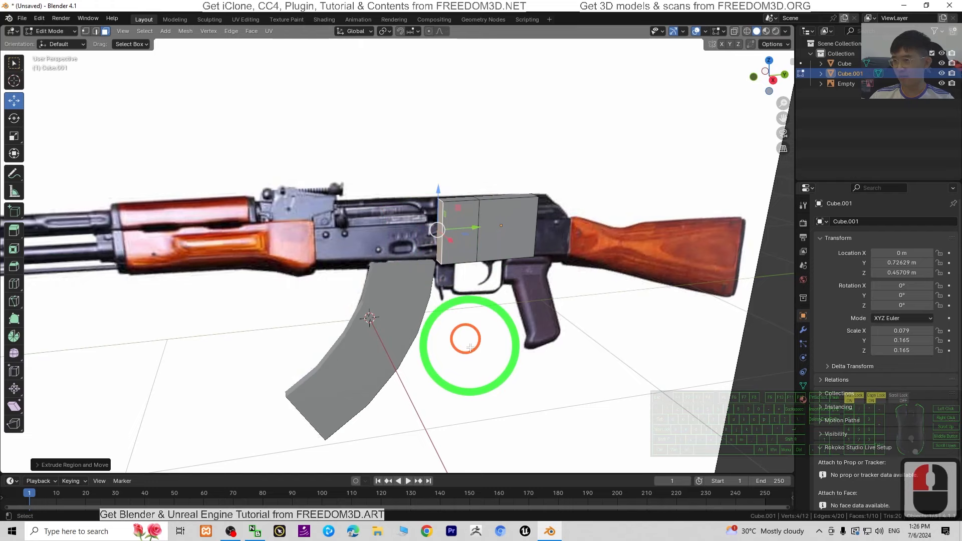
Step: In right orthographic view, extrude the receiver's front face three more times toward the handguard, the last segment about 0.1 m long
{"action": "middle_click_drag", "start_coordinate": [464, 344], "coordinate": [533, 243]}
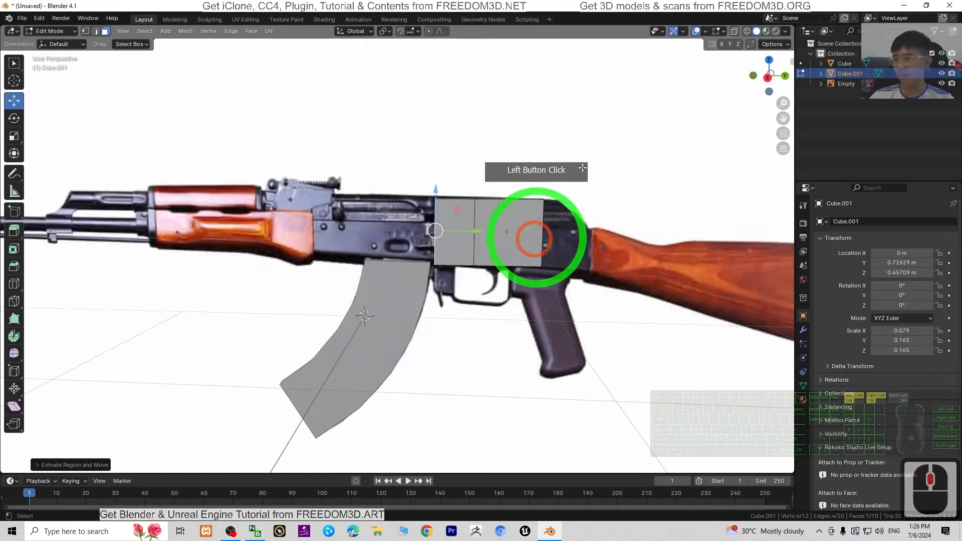
{"action": "left_click", "coordinate": [767, 78]}
{"action": "key", "text": "e"}
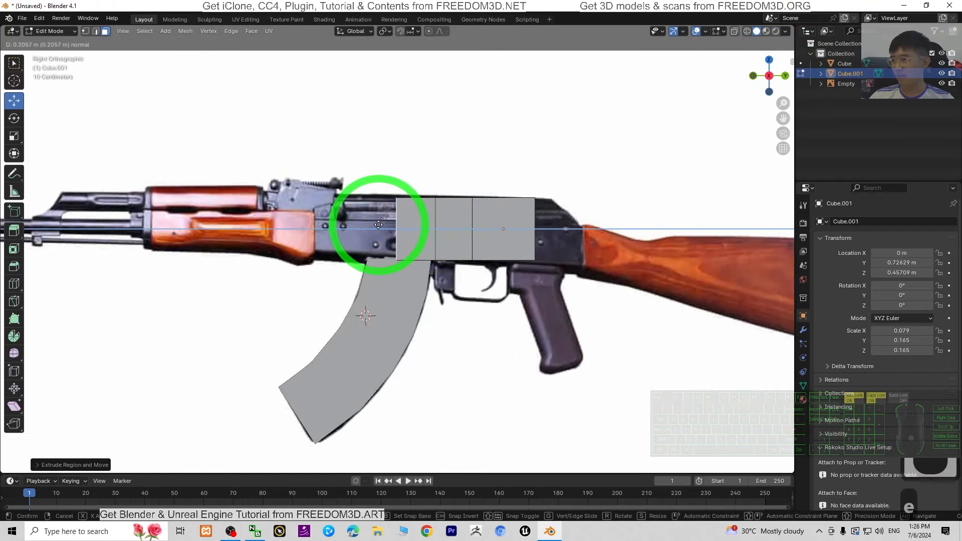
{"action": "left_click", "coordinate": [358, 224]}
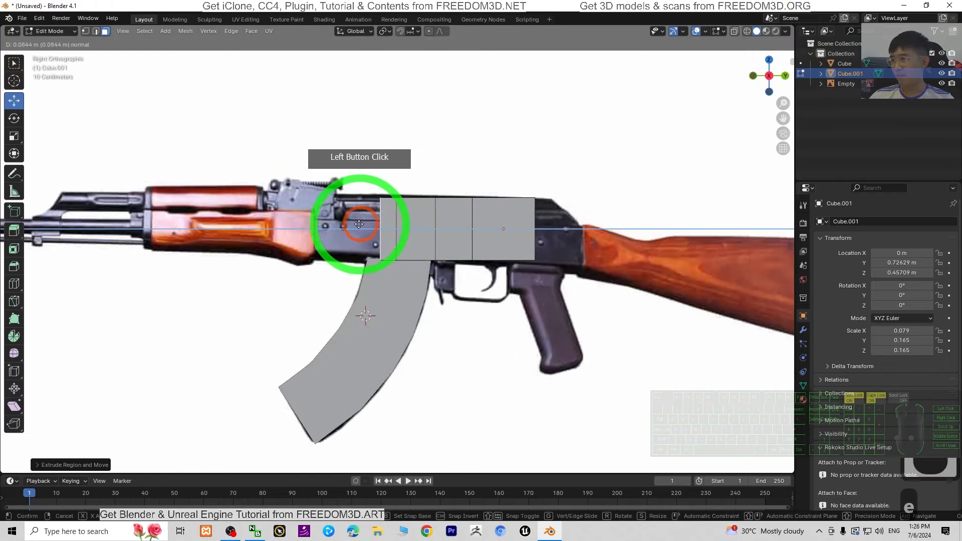
{"action": "left_click", "coordinate": [334, 225]}
{"action": "key", "text": "e"}
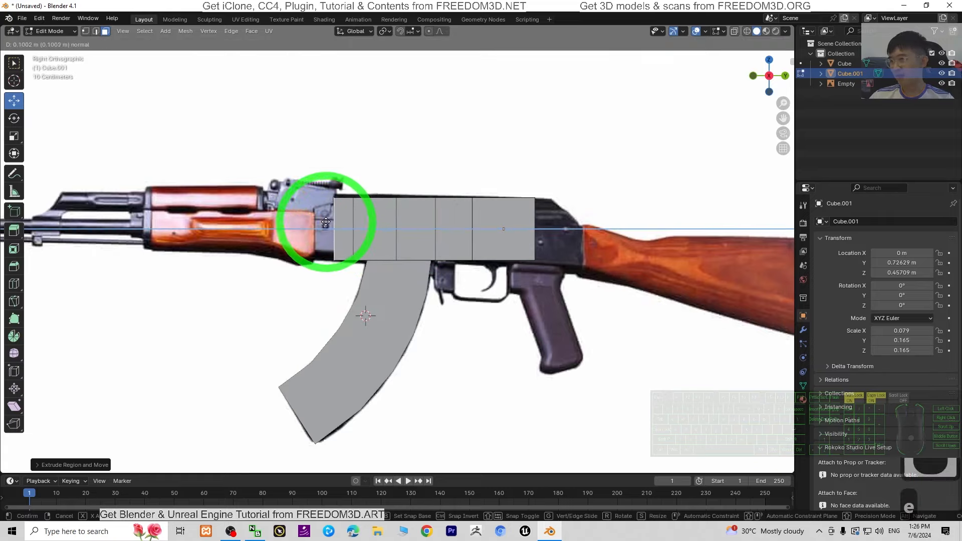
{"action": "left_click", "coordinate": [334, 226]}
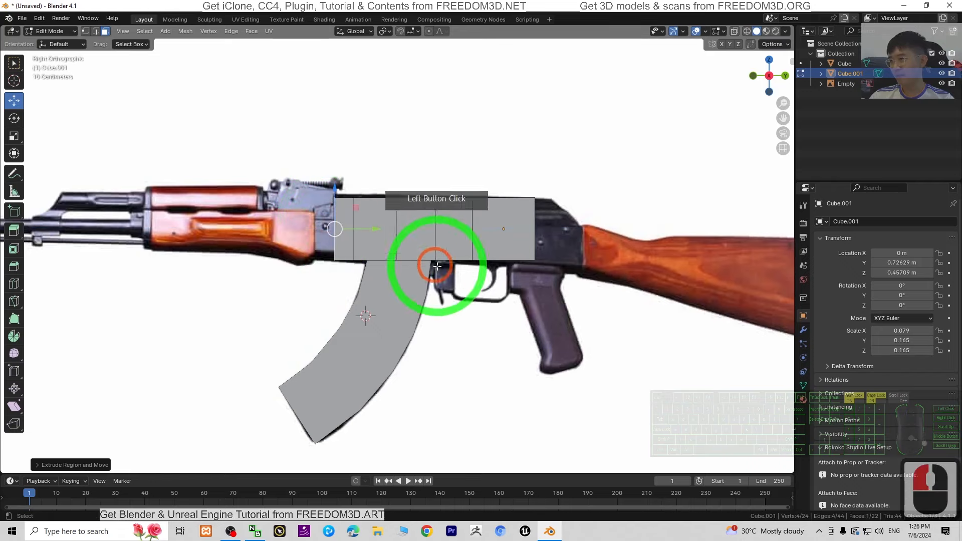
Step: In edge selection mode, raise the top cross edge between the receiver's second and third segments from the front slightly along Z
{"action": "middle_click_drag", "start_coordinate": [425, 301], "coordinate": [376, 269]}
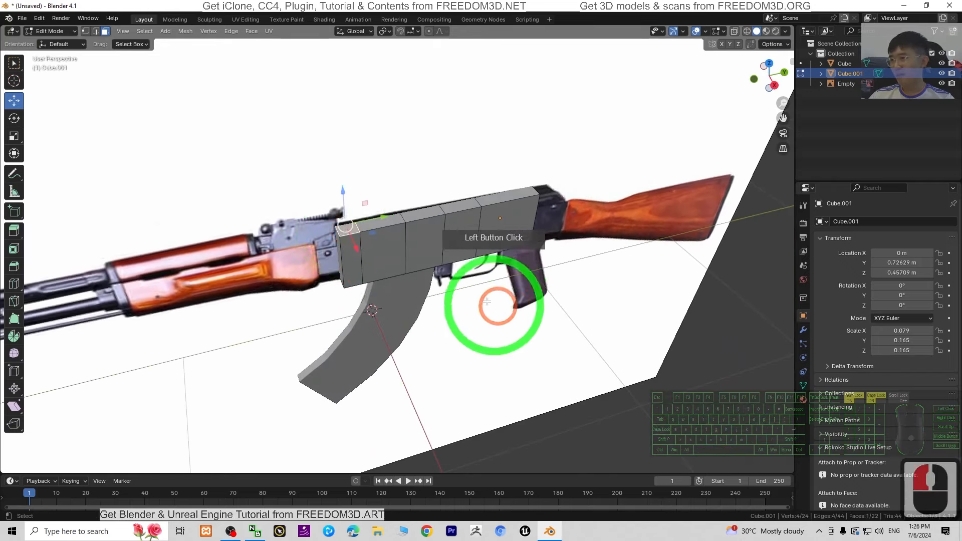
{"action": "scroll", "coordinate": [490, 301], "scroll_direction": "up", "scroll_amount": 2}
{"action": "middle_click_drag", "start_coordinate": [526, 294], "coordinate": [352, 170], "text": "shift"}
{"action": "left_click_drag", "start_coordinate": [326, 208], "coordinate": [400, 253]}
{"action": "left_click", "coordinate": [404, 210]}
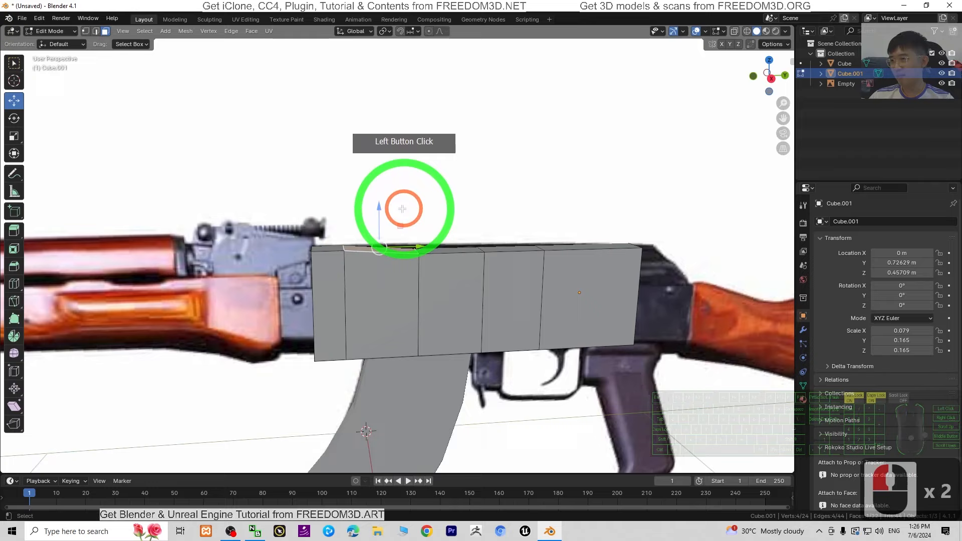
{"action": "left_click", "coordinate": [417, 246]}
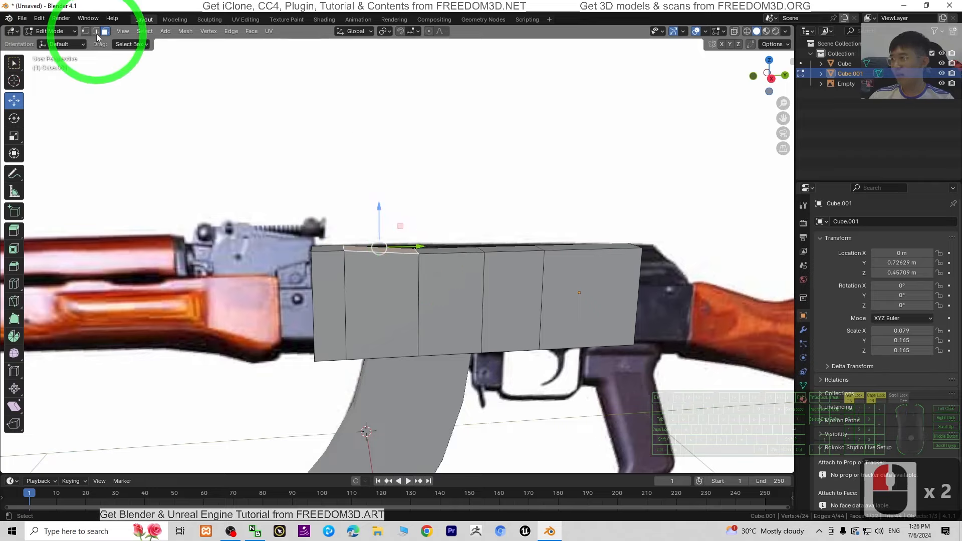
{"action": "left_click", "coordinate": [437, 260]}
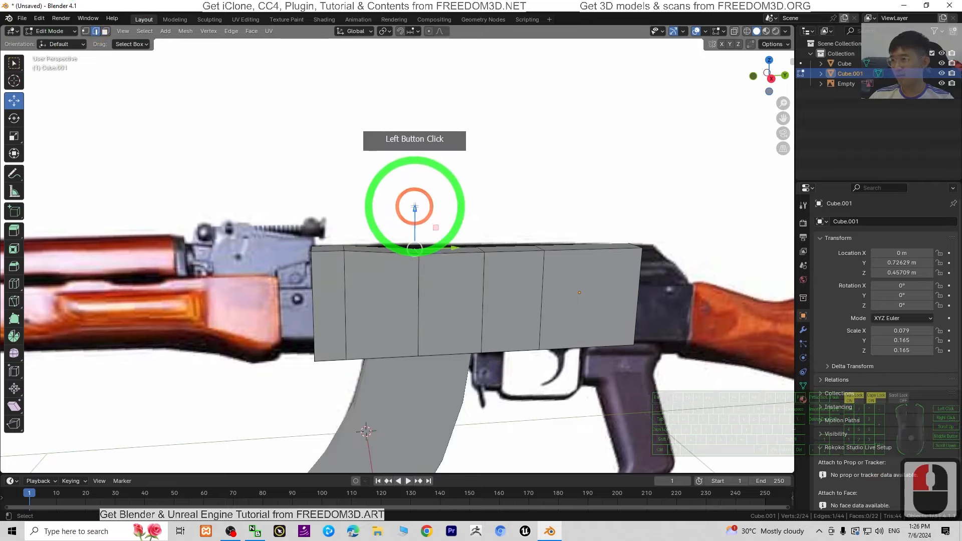
{"action": "left_click_drag", "start_coordinate": [415, 207], "coordinate": [415, 200]}
{"action": "middle_click_drag", "start_coordinate": [561, 384], "coordinate": [507, 302]}
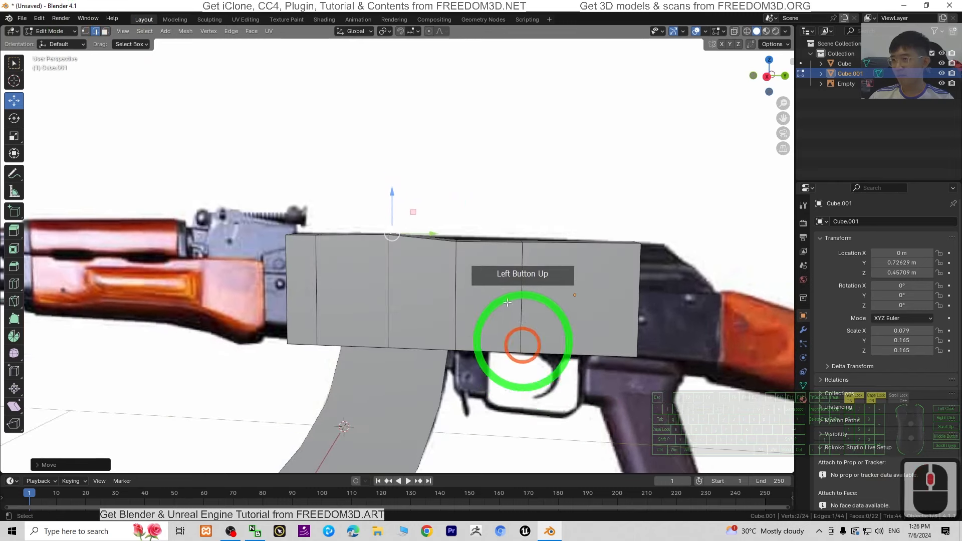
{"action": "middle_click_drag", "start_coordinate": [460, 237], "coordinate": [482, 263]}
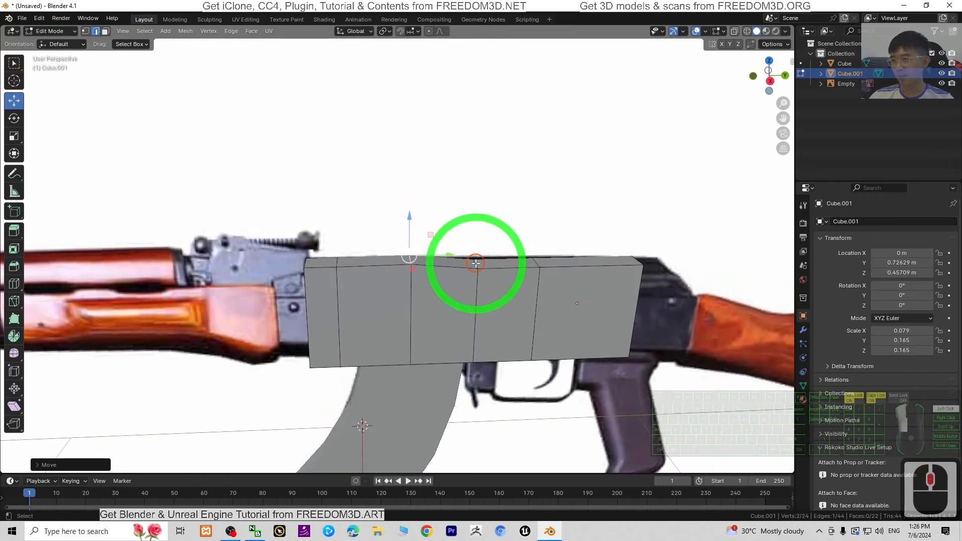
Step: Raise the receiver's third and fourth top cross edges from the front slightly along Z to follow the dust cover
{"action": "left_click_drag", "start_coordinate": [475, 219], "coordinate": [475, 214]}
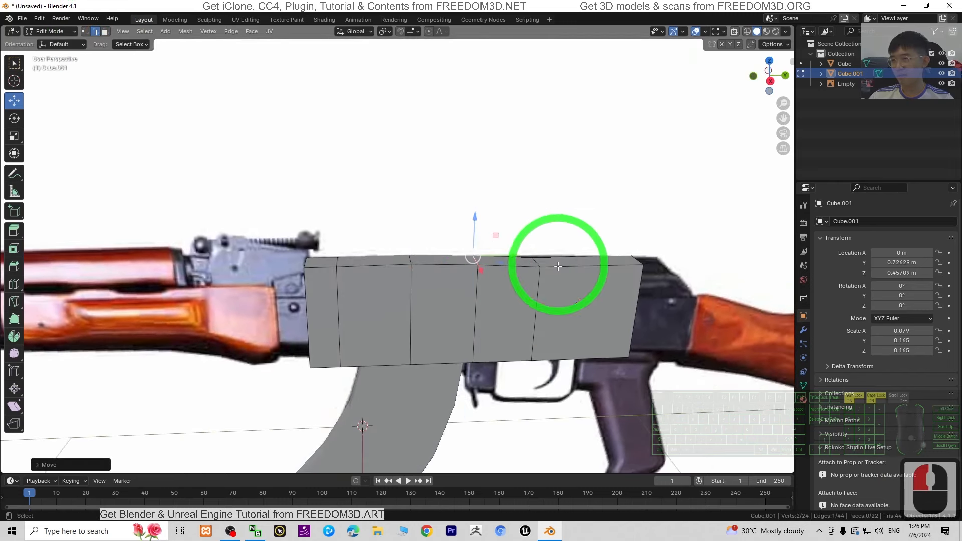
{"action": "left_click", "coordinate": [536, 261]}
{"action": "left_click_drag", "start_coordinate": [536, 220], "coordinate": [535, 215]}
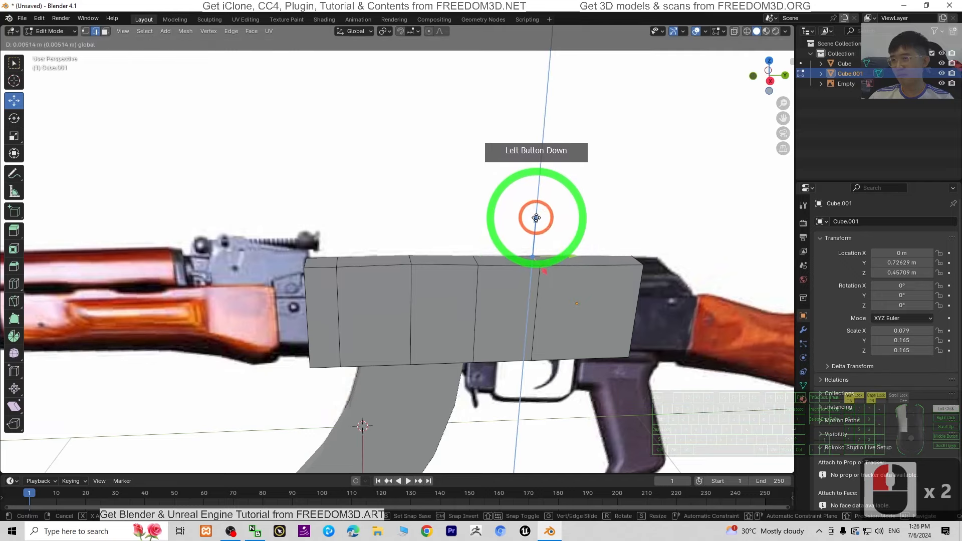
Step: In face selection mode, extrude the receiver's rear face twice backward until it reaches the front of the stock
{"action": "middle_click_drag", "start_coordinate": [552, 369], "coordinate": [566, 331]}
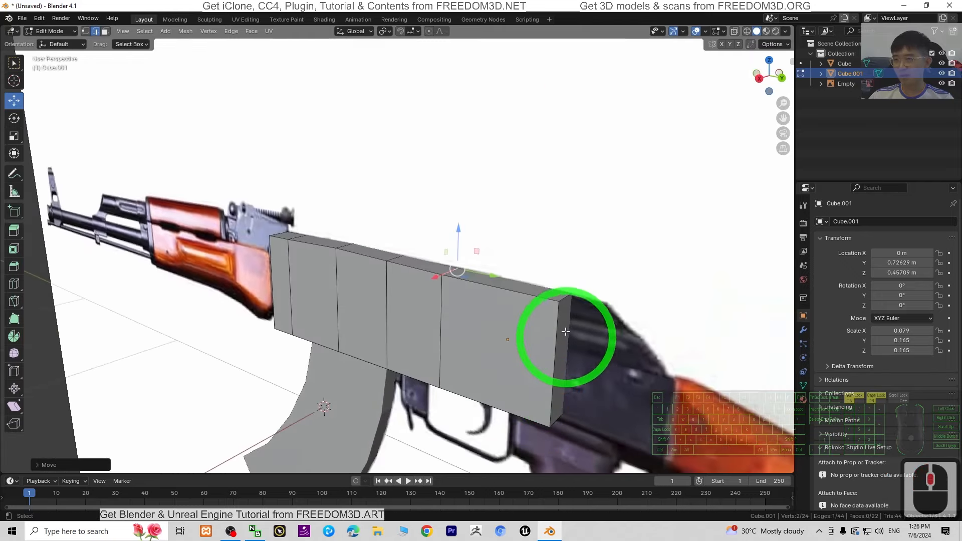
{"action": "middle_click_drag", "start_coordinate": [655, 396], "coordinate": [548, 322], "text": "shift"}
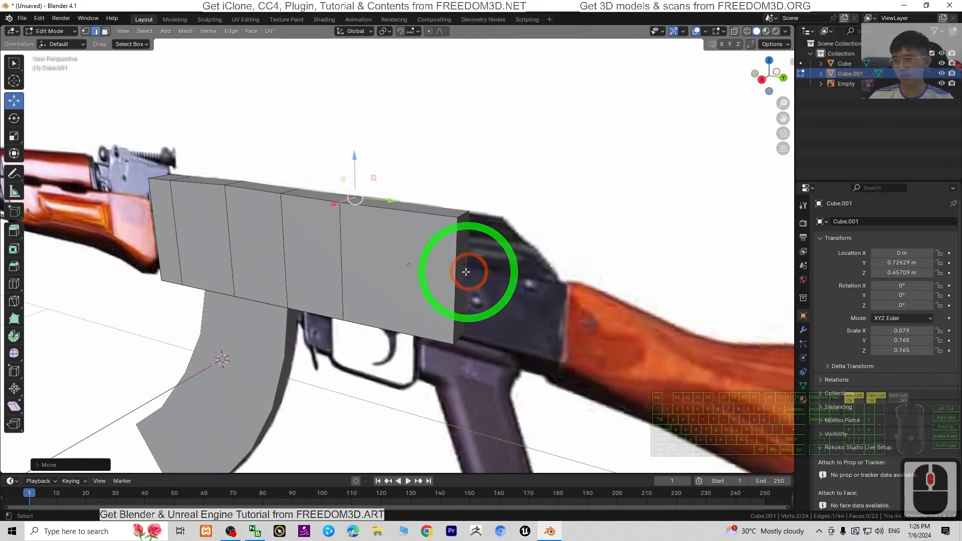
{"action": "left_click", "coordinate": [103, 4]}
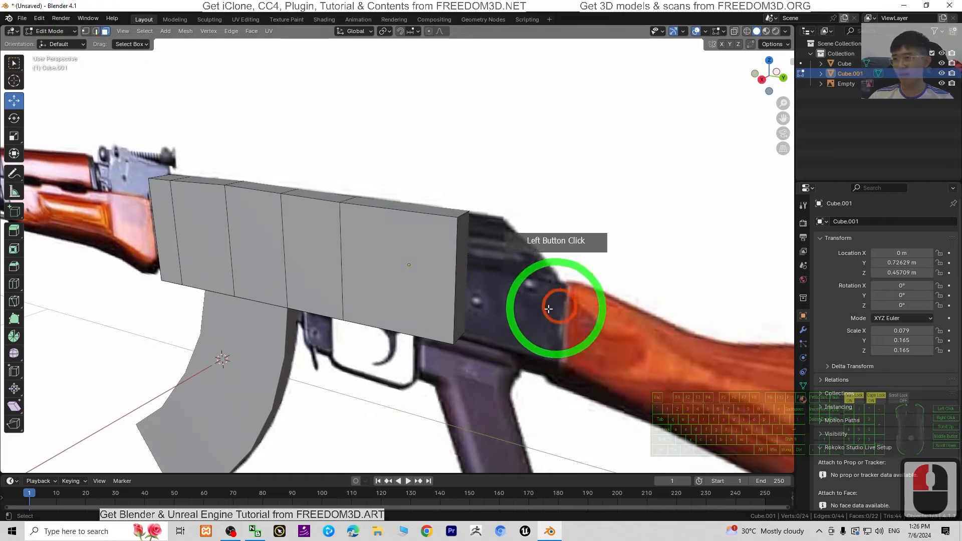
{"action": "key", "text": "e"}
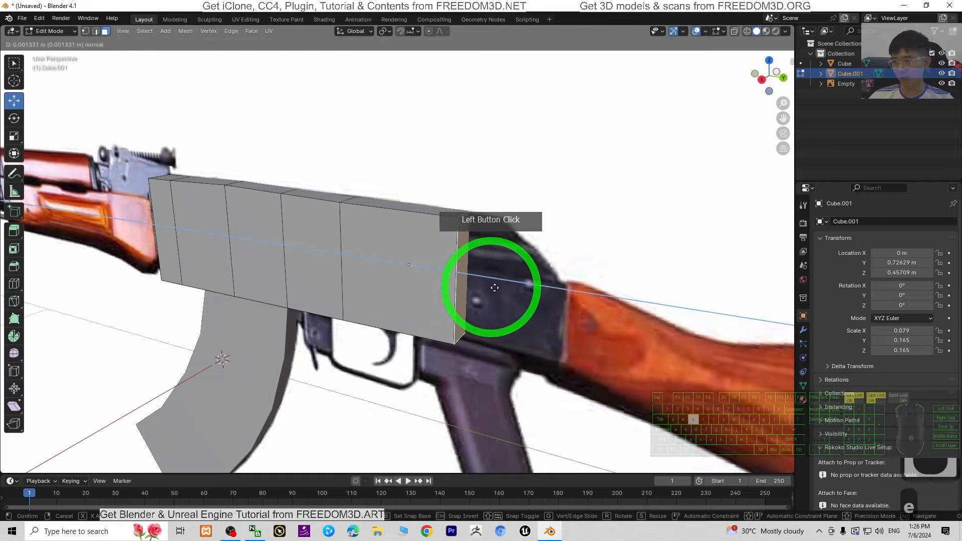
{"action": "left_click", "coordinate": [521, 298]}
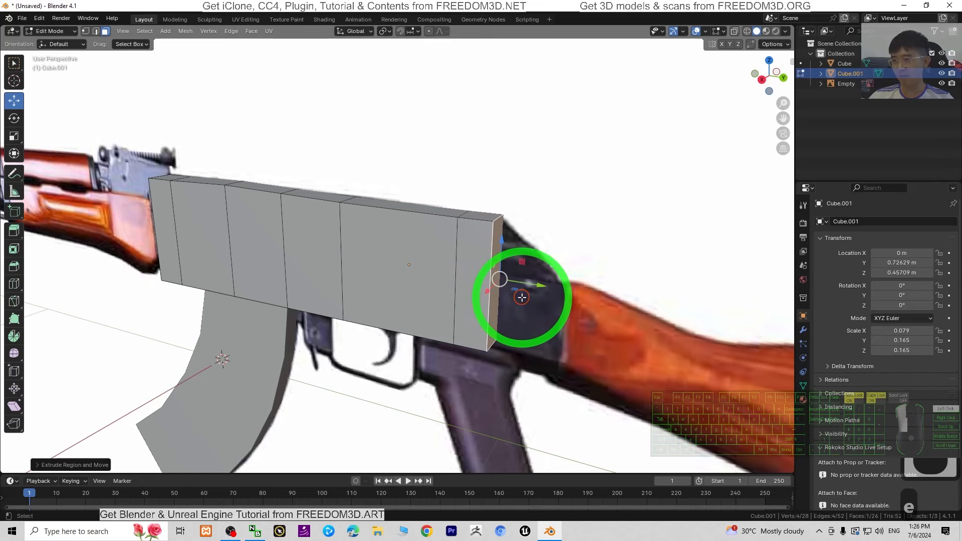
{"action": "middle_click_drag", "start_coordinate": [605, 401], "coordinate": [574, 303]}
{"action": "key", "text": "e"}
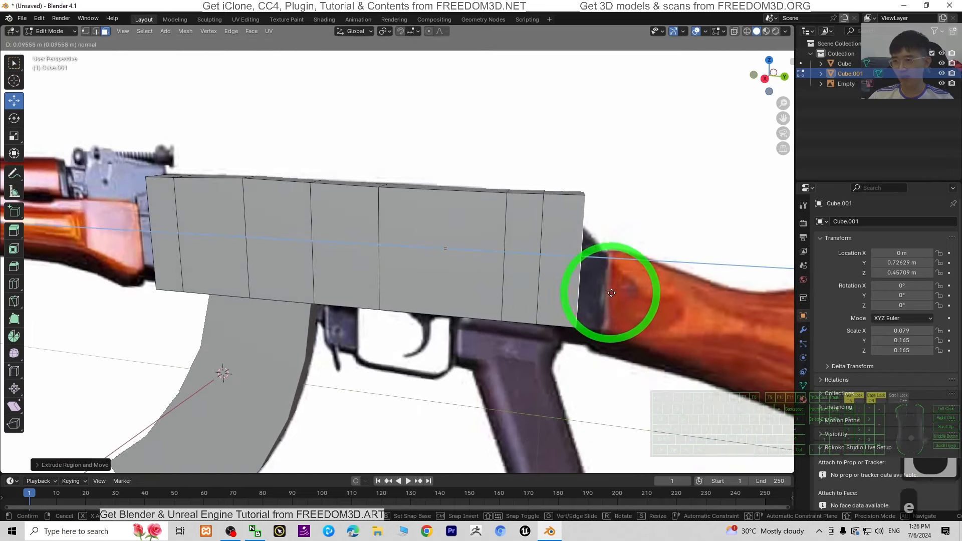
{"action": "left_click", "coordinate": [636, 301]}
Step: In edge selection mode, lower the receiver's rear top edge along Z to the top of the stock, forming a slope
{"action": "middle_click_drag", "start_coordinate": [649, 300], "coordinate": [498, 203]}
{"action": "left_click", "coordinate": [444, 195]}
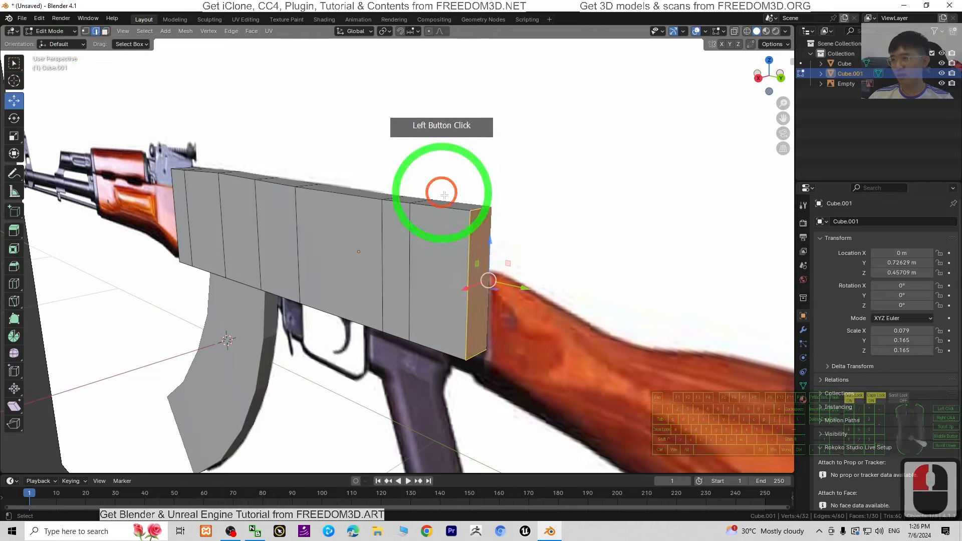
{"action": "left_click_drag", "start_coordinate": [493, 165], "coordinate": [488, 236]}
{"action": "middle_click_drag", "start_coordinate": [440, 376], "coordinate": [485, 366]}
{"action": "scroll", "coordinate": [603, 430], "scroll_direction": "down", "scroll_amount": 2}
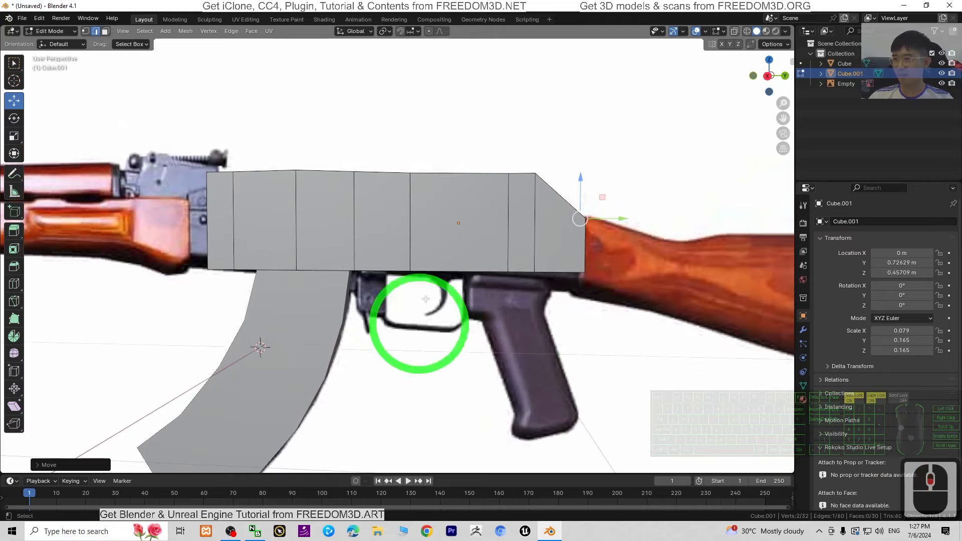
{"action": "scroll", "coordinate": [556, 365], "scroll_direction": "up", "scroll_amount": 4}
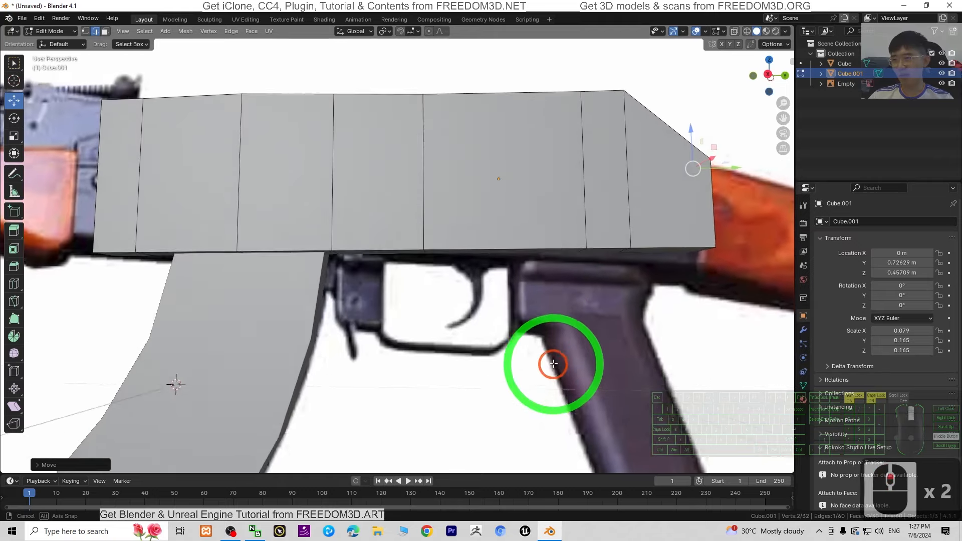
{"action": "scroll", "coordinate": [606, 344], "scroll_direction": "down", "scroll_amount": 2, "text": "shift"}
{"action": "middle_click_drag", "start_coordinate": [587, 332], "coordinate": [550, 269]}
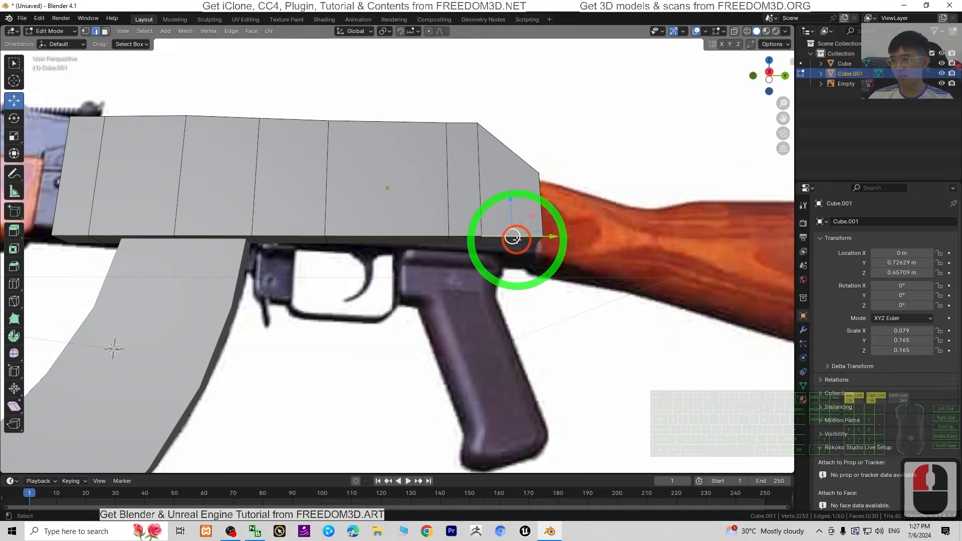
Step: In face selection mode, lower the bottom face of the receiver's rearmost segment slightly along Z
{"action": "left_click", "coordinate": [513, 237]}
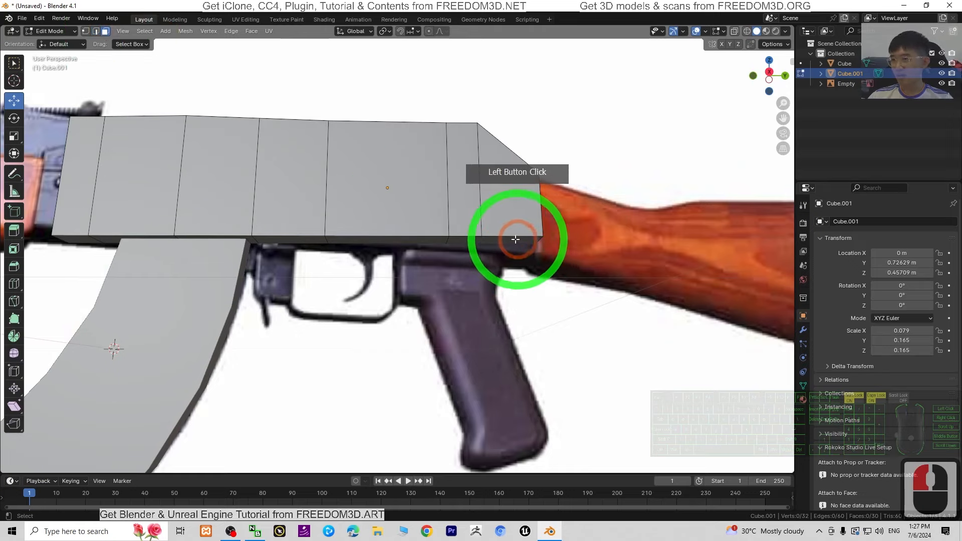
{"action": "mouse_move", "coordinate": [506, 204]}
{"action": "left_mouse_down"}
{"action": "mouse_move", "coordinate": [507, 217]}
{"action": "mouse_move", "coordinate": [498, 211]}
{"action": "left_mouse_up"}
{"action": "middle_click_drag", "start_coordinate": [656, 390], "coordinate": [649, 409], "text": "shift"}
{"action": "left_click", "coordinate": [765, 83]}
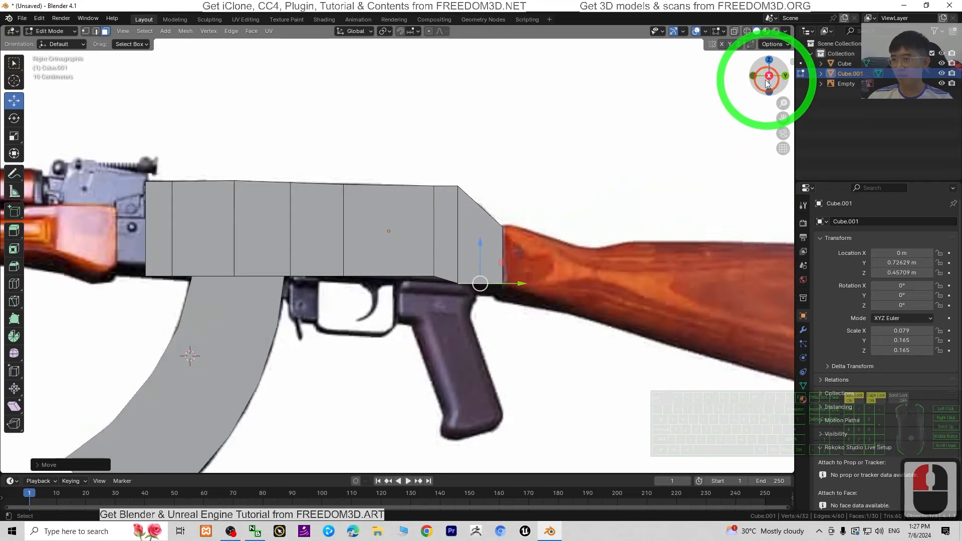
{"action": "scroll", "coordinate": [644, 313], "scroll_direction": "up", "scroll_amount": 2}
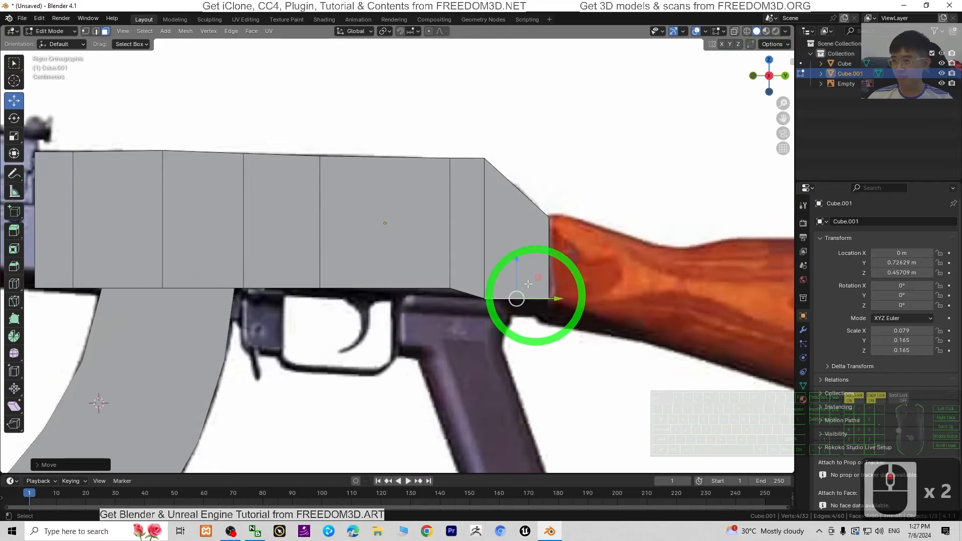
{"action": "left_click_drag", "start_coordinate": [518, 256], "coordinate": [440, 295]}
Step: In edge selection mode, lower the receiver's bottom cross edges above the pistol grip and above the trigger guard along Z
{"action": "middle_click_drag", "start_coordinate": [436, 354], "coordinate": [528, 239]}
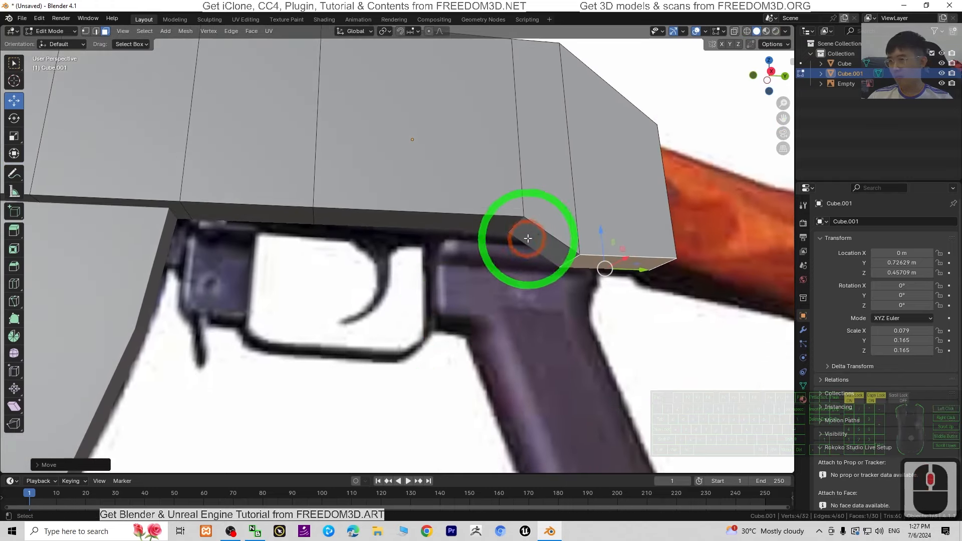
{"action": "left_click", "coordinate": [531, 233]}
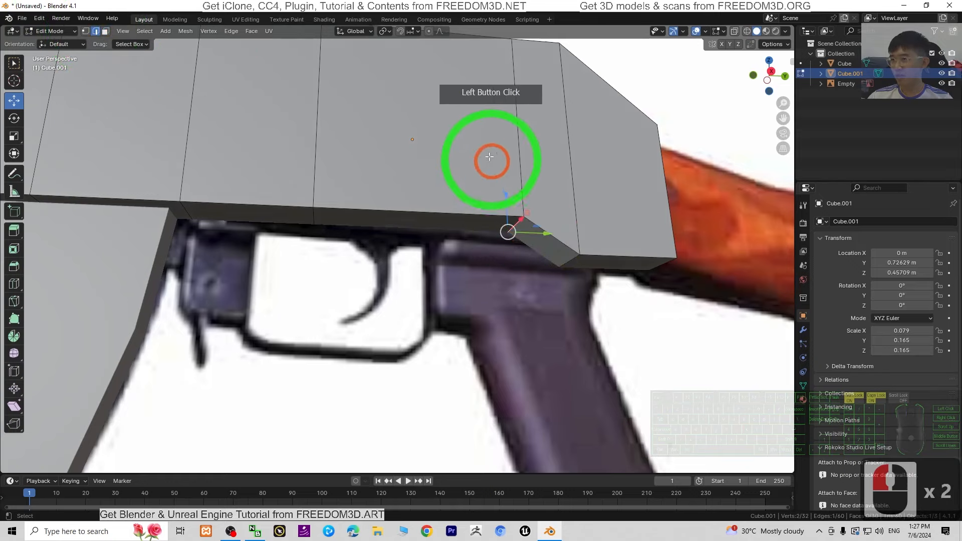
{"action": "left_click_drag", "start_coordinate": [505, 193], "coordinate": [507, 231]}
{"action": "middle_click_drag", "start_coordinate": [661, 323], "coordinate": [651, 361]}
{"action": "middle_click_drag", "start_coordinate": [317, 296], "coordinate": [363, 295]}
{"action": "left_click", "coordinate": [328, 232]}
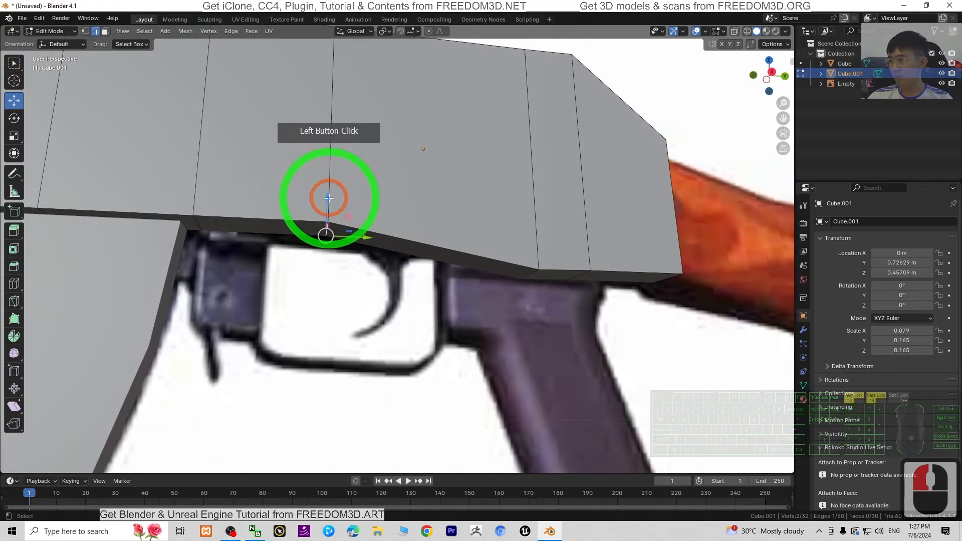
{"action": "mouse_move", "coordinate": [329, 198]}
{"action": "left_mouse_down"}
{"action": "mouse_move", "coordinate": [331, 191]}
{"action": "mouse_move", "coordinate": [332, 207]}
{"action": "left_mouse_up"}
Step: Raise the receiver's fifth and sixth bottom cross edges from the front slightly along Z to smooth the underside above the grip
{"action": "left_click", "coordinate": [516, 239]}
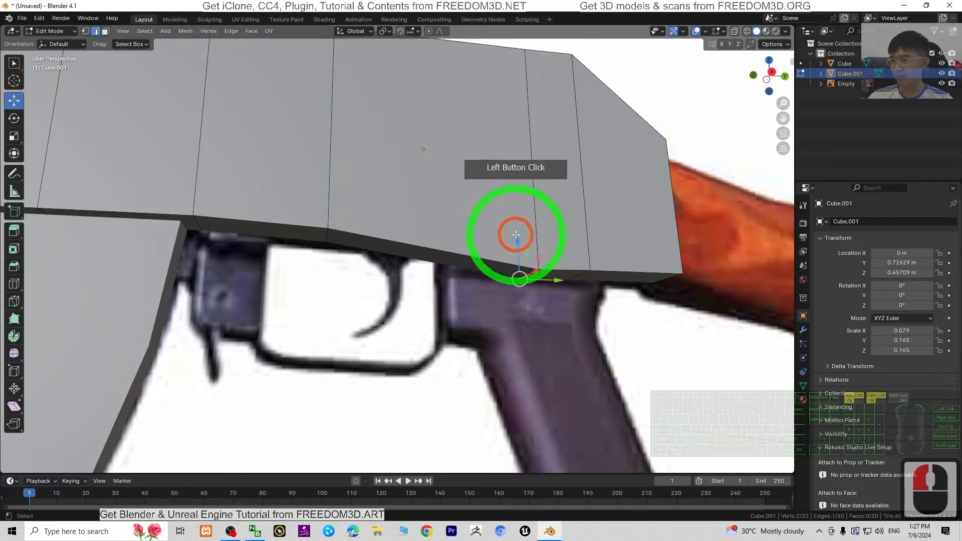
{"action": "mouse_move", "coordinate": [516, 226]}
{"action": "left_mouse_down"}
{"action": "mouse_move", "coordinate": [519, 189]}
{"action": "mouse_move", "coordinate": [520, 213]}
{"action": "left_mouse_up"}
{"action": "left_click", "coordinate": [582, 268]}
{"action": "mouse_move", "coordinate": [564, 242]}
{"action": "left_mouse_down"}
{"action": "mouse_move", "coordinate": [557, 204]}
{"action": "mouse_move", "coordinate": [564, 223]}
{"action": "left_mouse_up"}
Step: Lower the receiver's bottom cross edges above the trigger guard and at the magazine's rear edge slightly along Z
{"action": "scroll", "coordinate": [692, 333], "scroll_direction": "up", "scroll_amount": 4}
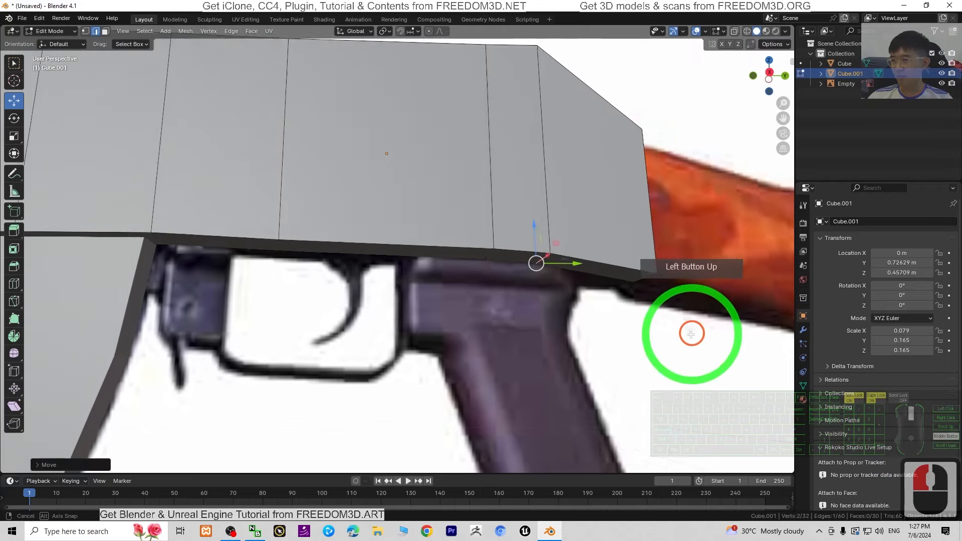
{"action": "scroll", "coordinate": [520, 365], "scroll_direction": "down", "scroll_amount": 4}
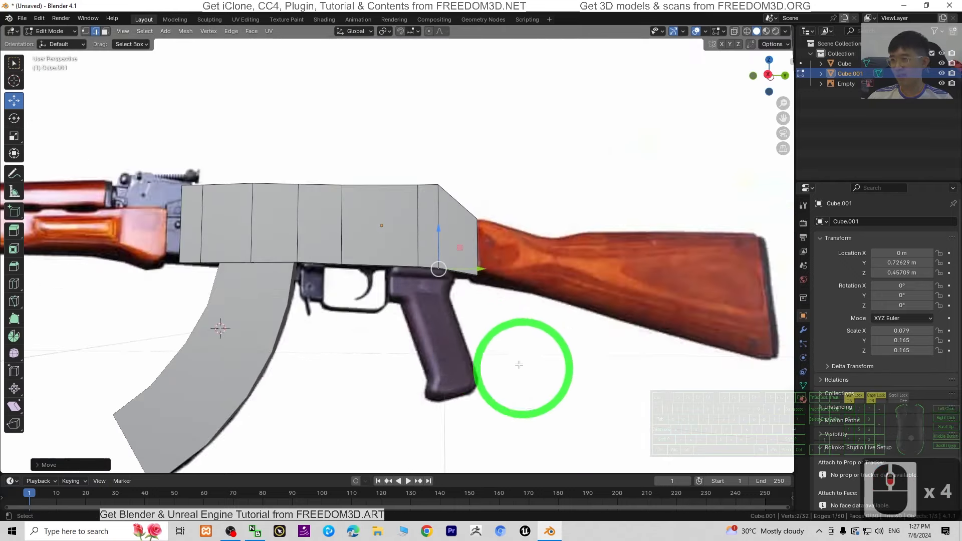
{"action": "scroll", "coordinate": [361, 274], "scroll_direction": "up", "scroll_amount": 2}
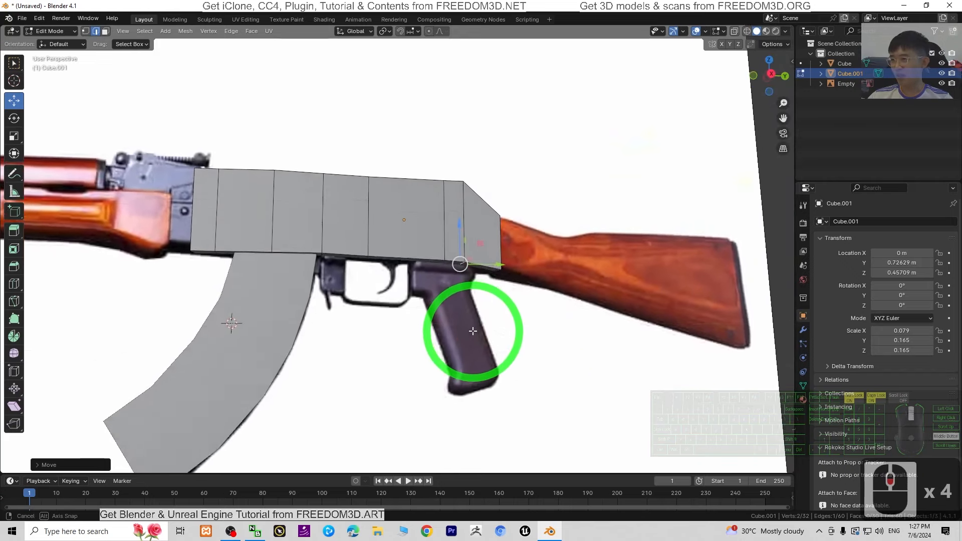
{"action": "scroll", "coordinate": [361, 274], "scroll_direction": "up", "scroll_amount": 1}
{"action": "left_click", "coordinate": [341, 212]}
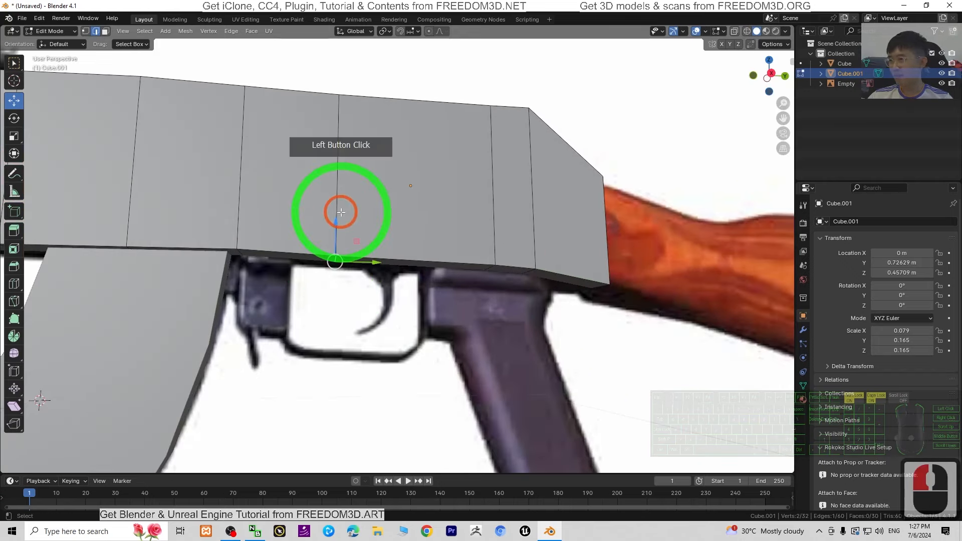
{"action": "left_click_drag", "start_coordinate": [336, 223], "coordinate": [254, 258]}
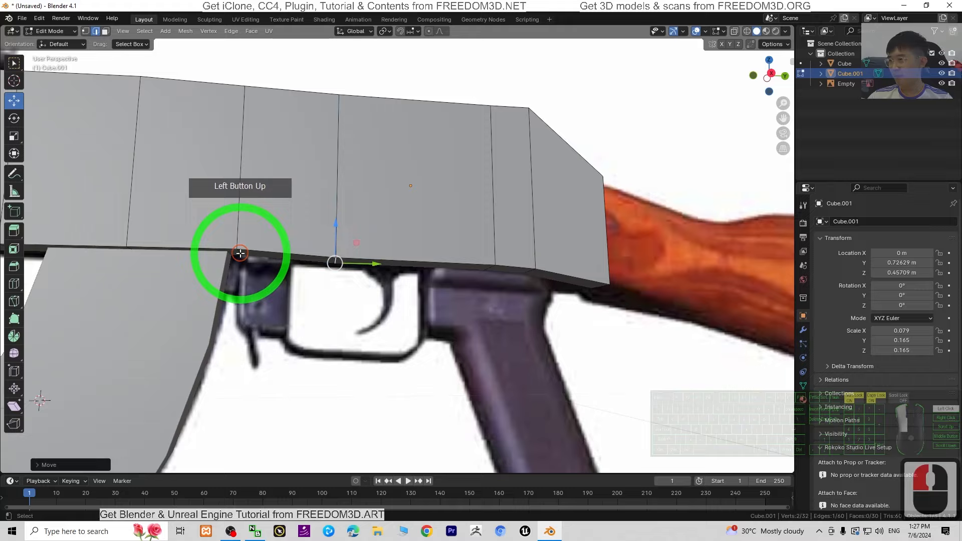
{"action": "left_click", "coordinate": [246, 215]}
{"action": "left_click_drag", "start_coordinate": [245, 215], "coordinate": [249, 224]}
Step: Return to Object Mode, add a new cube and scale it uniformly to about 0.187
{"action": "scroll", "coordinate": [432, 281], "scroll_direction": "down", "scroll_amount": 5}
{"action": "middle_click_drag", "start_coordinate": [335, 305], "coordinate": [561, 273]}
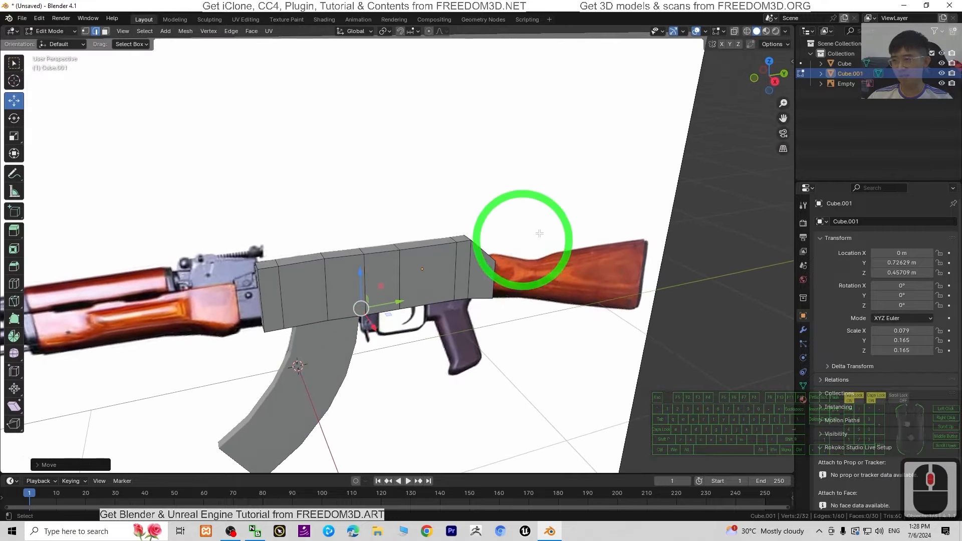
{"action": "middle_click_drag", "start_coordinate": [546, 375], "coordinate": [370, 236]}
{"action": "middle_click_drag", "start_coordinate": [478, 344], "coordinate": [78, 49]}
{"action": "left_click", "coordinate": [64, 30]}
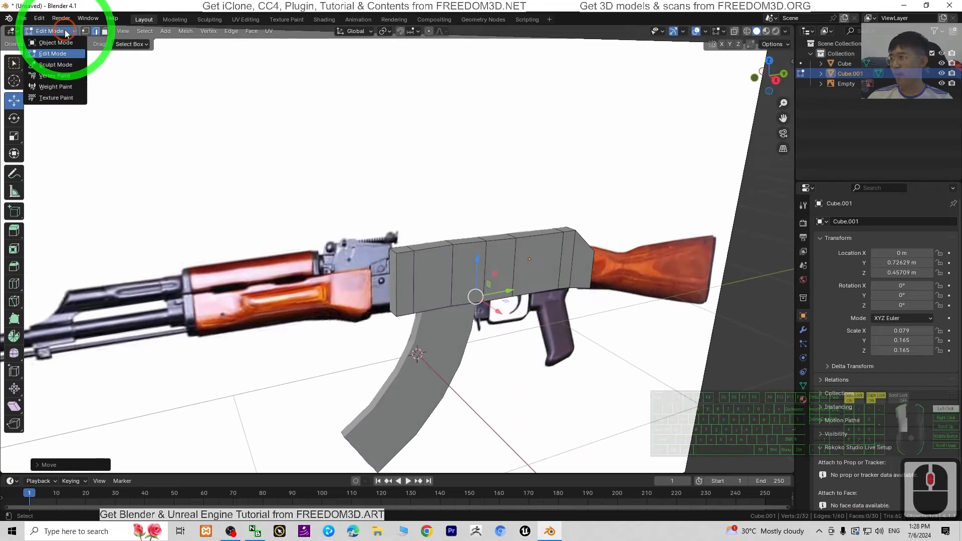
{"action": "left_click", "coordinate": [53, 43]}
{"action": "left_click", "coordinate": [553, 246]}
{"action": "middle_click_drag", "start_coordinate": [614, 345], "coordinate": [219, 142]}
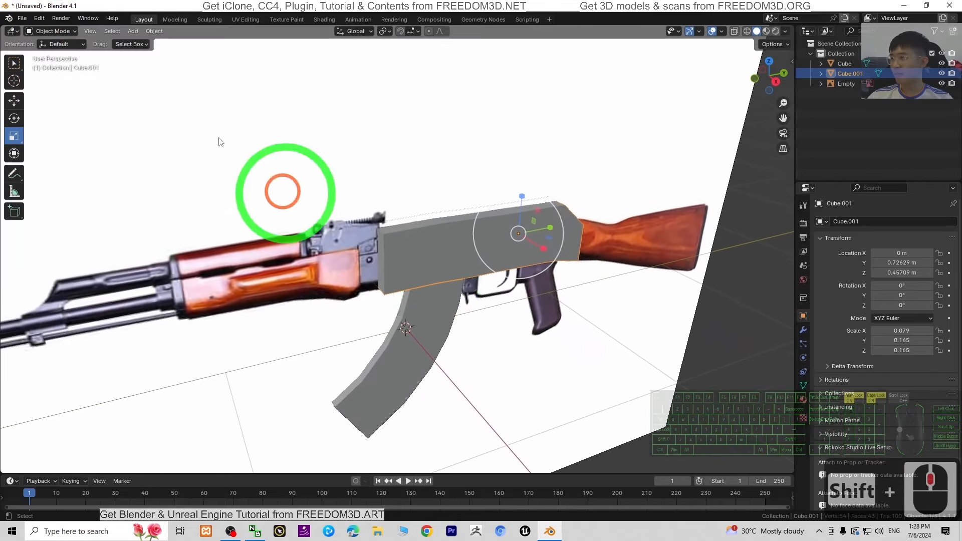
{"action": "left_click", "coordinate": [132, 31]}
{"action": "mouse_move", "coordinate": [151, 45]}
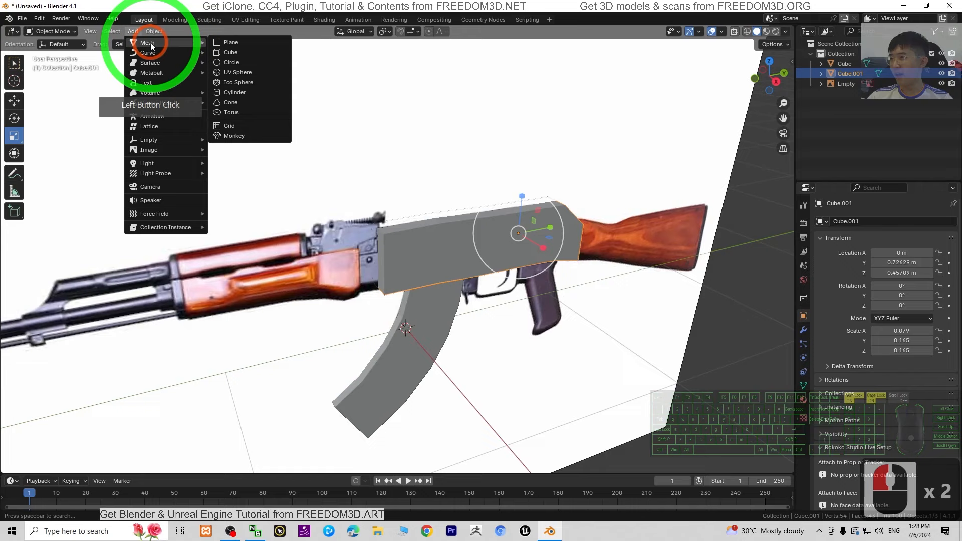
{"action": "left_click", "coordinate": [236, 54]}
{"action": "scroll", "coordinate": [499, 244], "scroll_direction": "down", "scroll_amount": 4}
{"action": "left_click", "coordinate": [678, 289]}
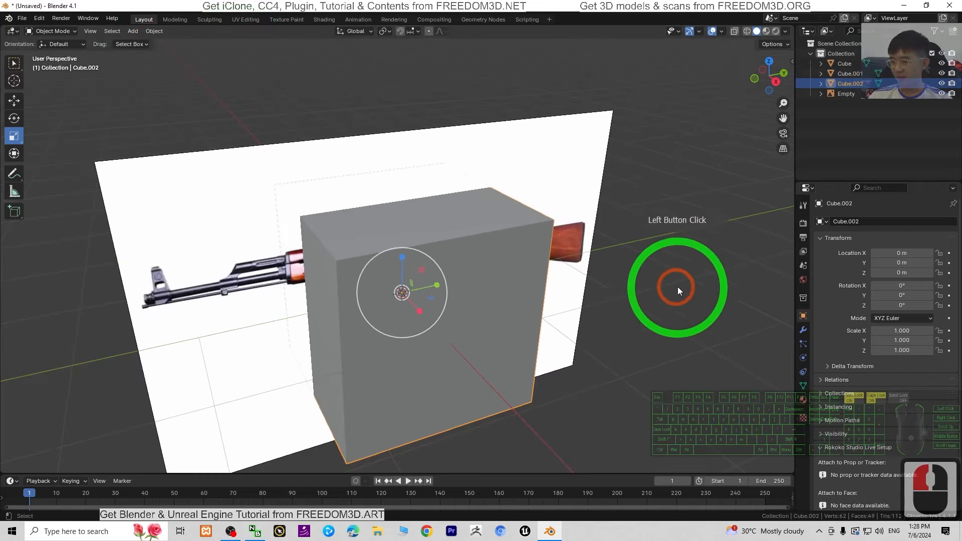
{"action": "key", "text": "s"}
{"action": "left_click", "coordinate": [458, 296]}
{"action": "scroll", "coordinate": [534, 327], "scroll_direction": "up", "scroll_amount": 3}
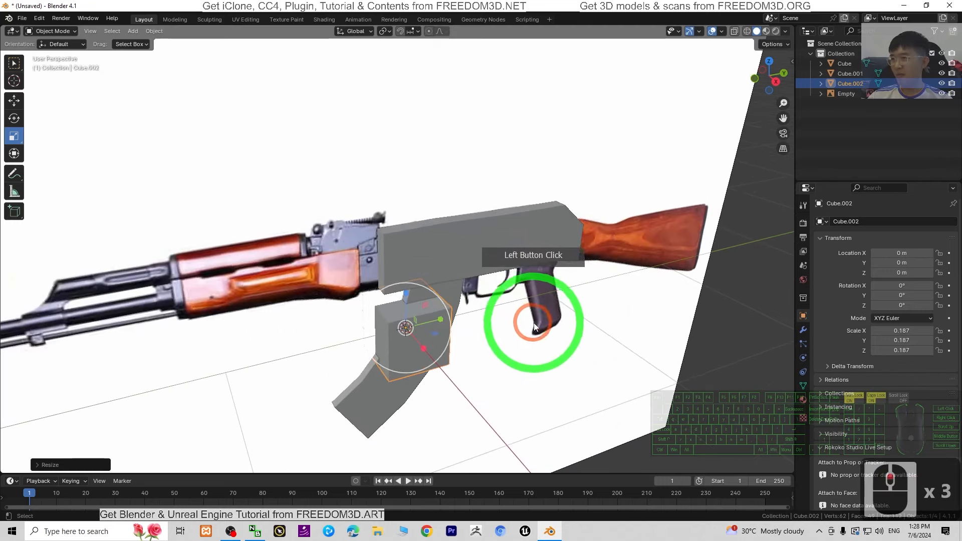
Step: Move the new cube to about Y -0.32 m, Z 0.482 m, between the receiver and the handguard
{"action": "left_click", "coordinate": [14, 100]}
{"action": "middle_click_drag", "start_coordinate": [601, 344], "coordinate": [549, 327]}
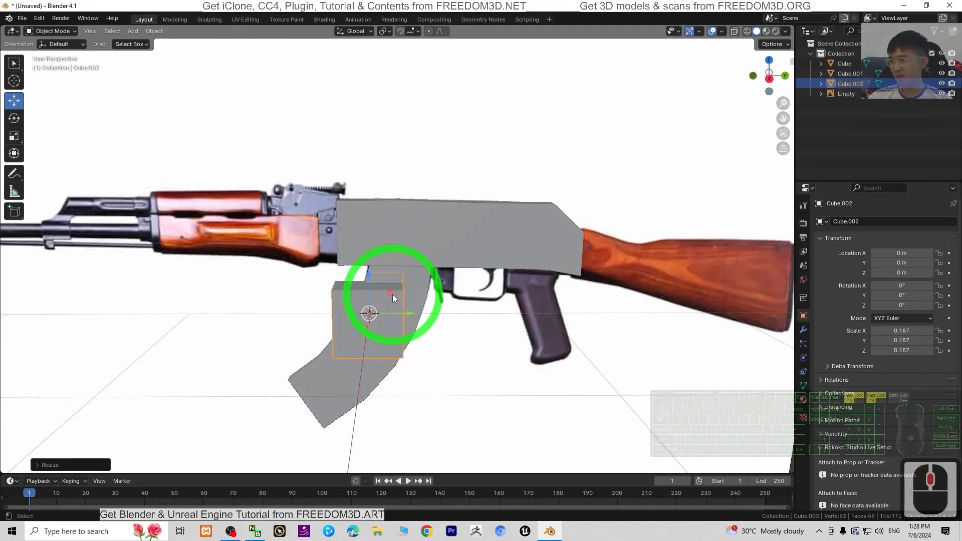
{"action": "left_click_drag", "start_coordinate": [392, 294], "coordinate": [330, 211]}
Step: Align the viewport to the orthographic right view and enter Edit Mode on the block ahead of the receiver
{"action": "left_click", "coordinate": [770, 78]}
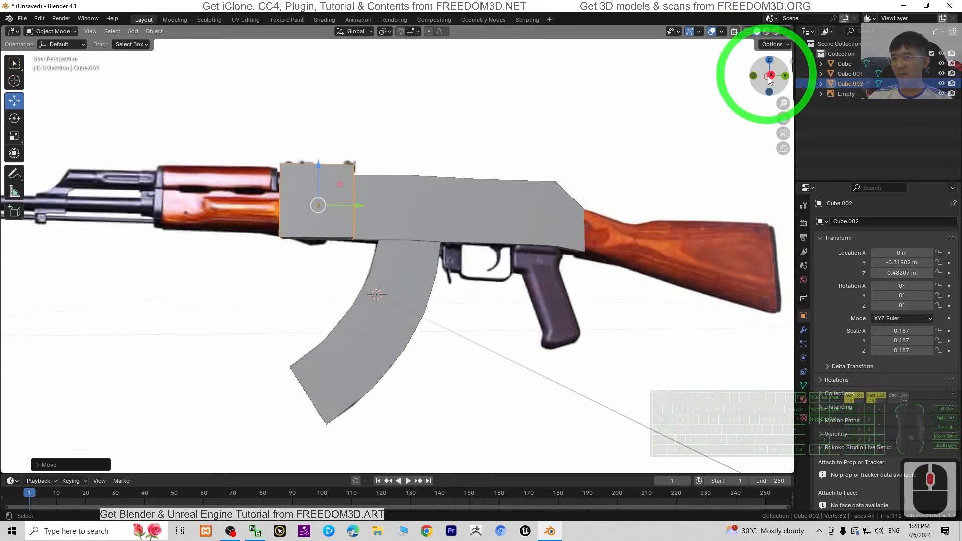
{"action": "scroll", "coordinate": [379, 173], "scroll_direction": "up", "scroll_amount": 3}
{"action": "middle_click_drag", "start_coordinate": [439, 263], "coordinate": [554, 315], "text": "shift"}
{"action": "mouse_move", "coordinate": [513, 278]}
{"action": "middle_mouse_down"}
{"action": "mouse_move", "coordinate": [515, 308]}
{"action": "mouse_move", "coordinate": [510, 293]}
{"action": "middle_mouse_up"}
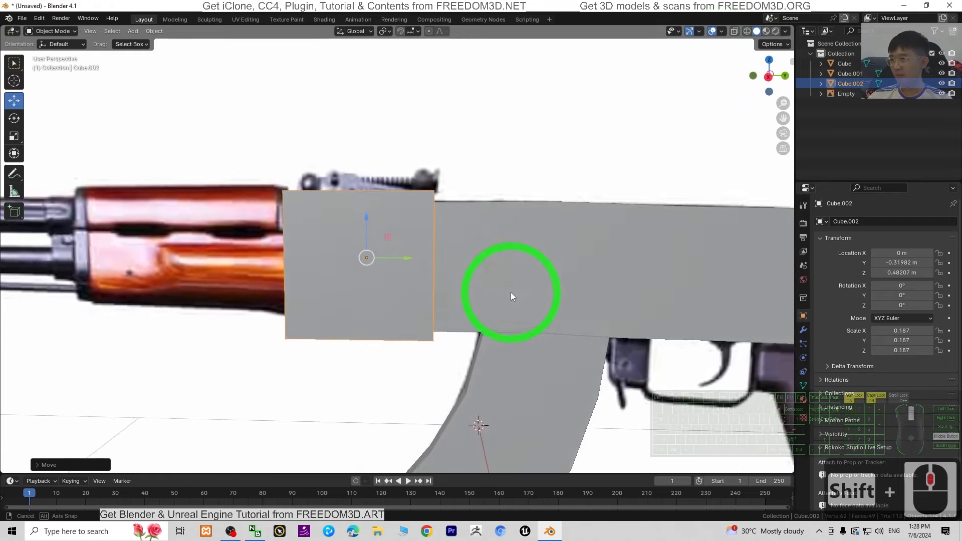
{"action": "left_click", "coordinate": [770, 77]}
{"action": "left_click", "coordinate": [429, 176]}
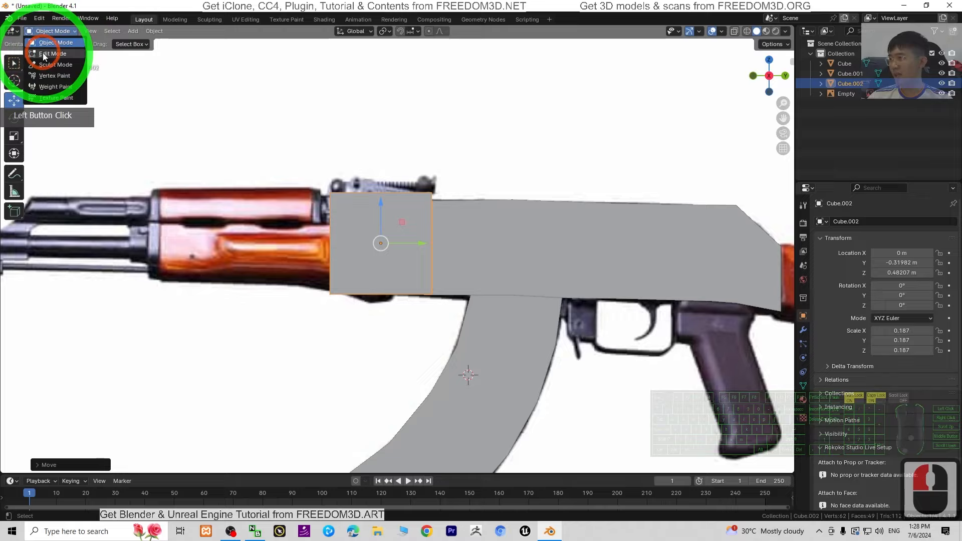
{"action": "left_click", "coordinate": [44, 54]}
{"action": "scroll", "coordinate": [441, 232], "scroll_direction": "down", "scroll_amount": 2}
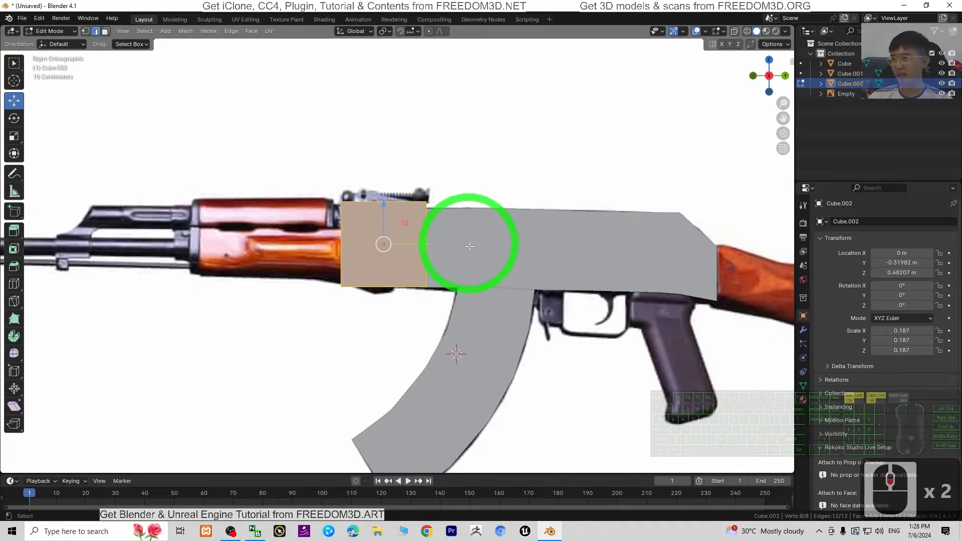
Step: Select the block's two opposite side faces and scale them inward along X to narrow it toward the receiver's thickness
{"action": "middle_click_drag", "start_coordinate": [470, 247], "coordinate": [532, 288]}
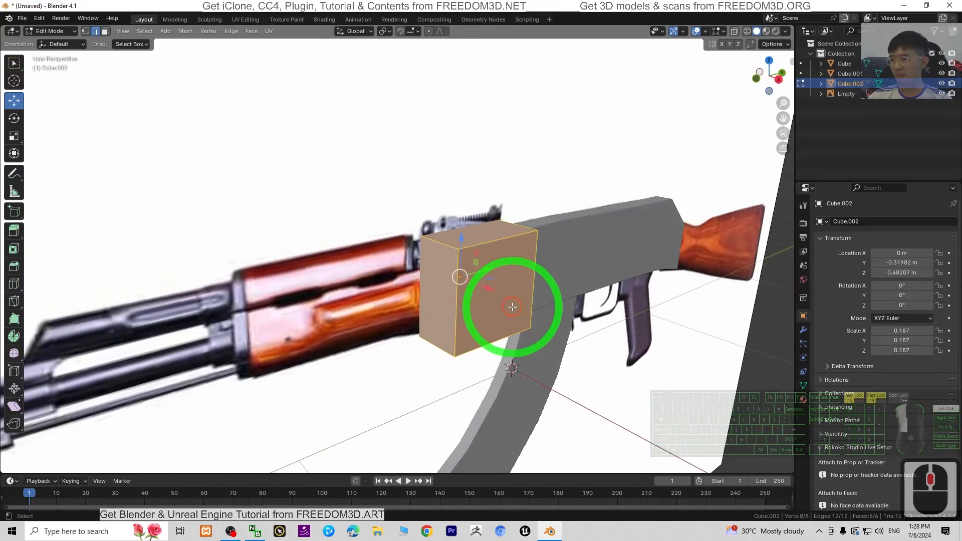
{"action": "left_click", "coordinate": [512, 307]}
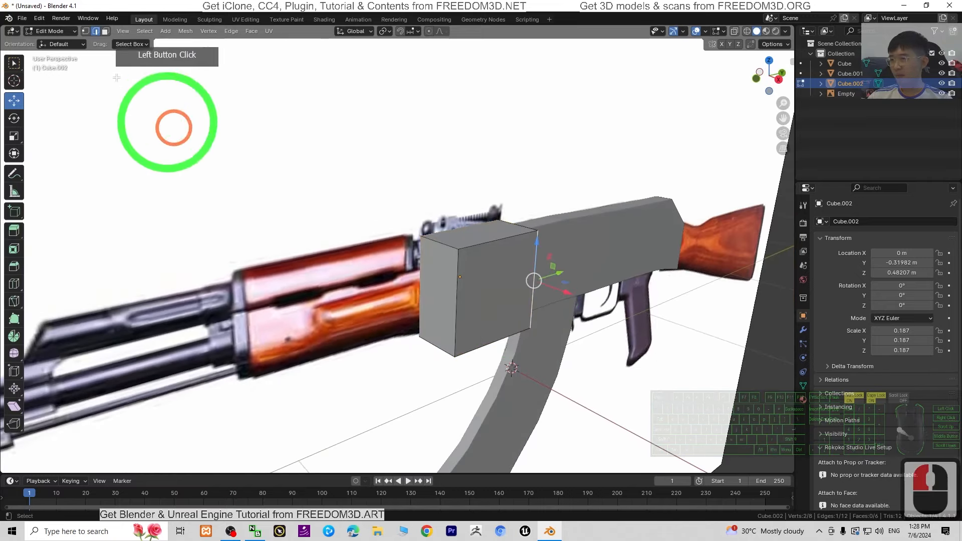
{"action": "left_click", "coordinate": [477, 277]}
{"action": "middle_click_drag", "start_coordinate": [441, 322], "coordinate": [448, 286]}
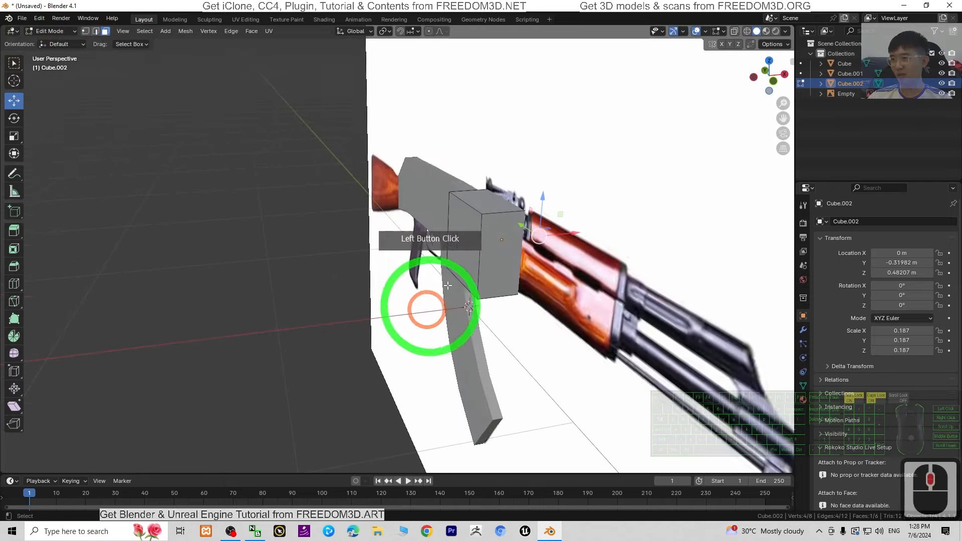
{"action": "left_click", "coordinate": [465, 231], "text": "shift"}
{"action": "middle_click_drag", "start_coordinate": [713, 251], "coordinate": [671, 297]}
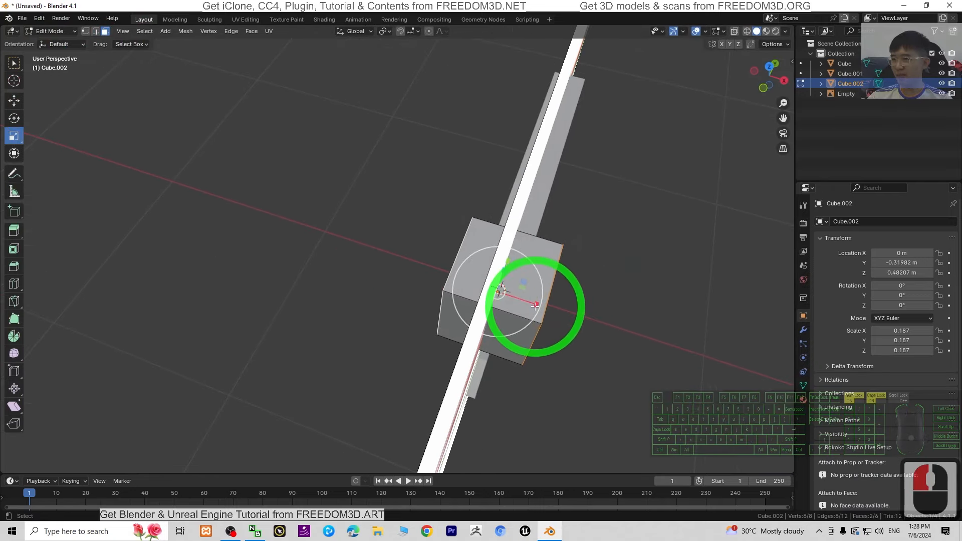
{"action": "left_click_drag", "start_coordinate": [535, 306], "coordinate": [516, 301]}
Step: Lower the block's bottom face slightly along Z to follow the reference underside
{"action": "middle_click_drag", "start_coordinate": [683, 366], "coordinate": [588, 276]}
{"action": "scroll", "coordinate": [380, 226], "scroll_direction": "up", "scroll_amount": 2}
{"action": "scroll", "coordinate": [416, 336], "scroll_direction": "down", "scroll_amount": 1}
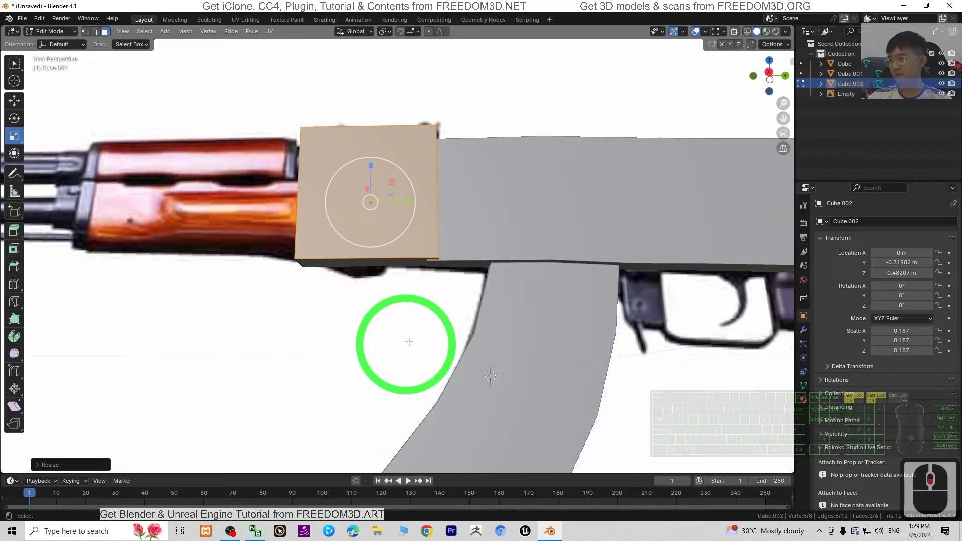
{"action": "middle_click_drag", "start_coordinate": [409, 342], "coordinate": [439, 331]}
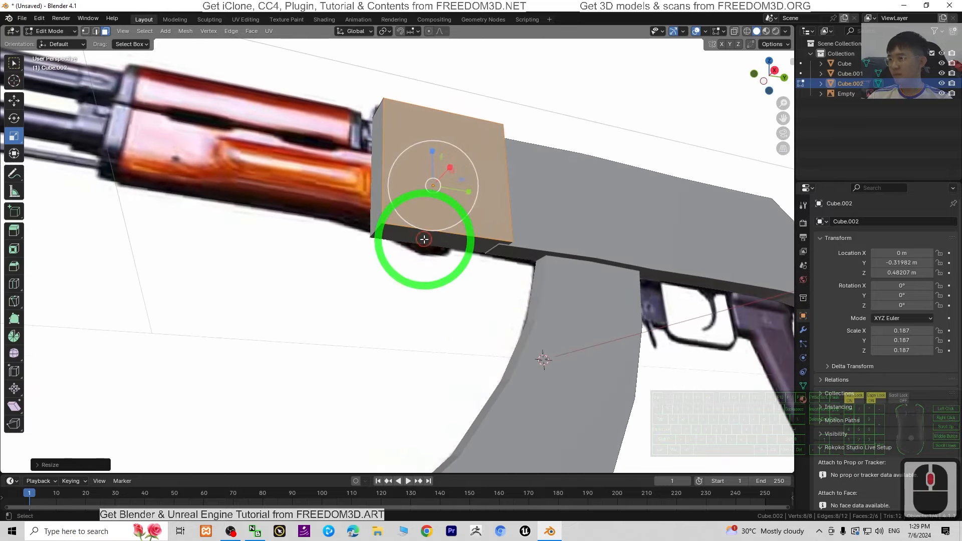
{"action": "left_click", "coordinate": [3, 195]}
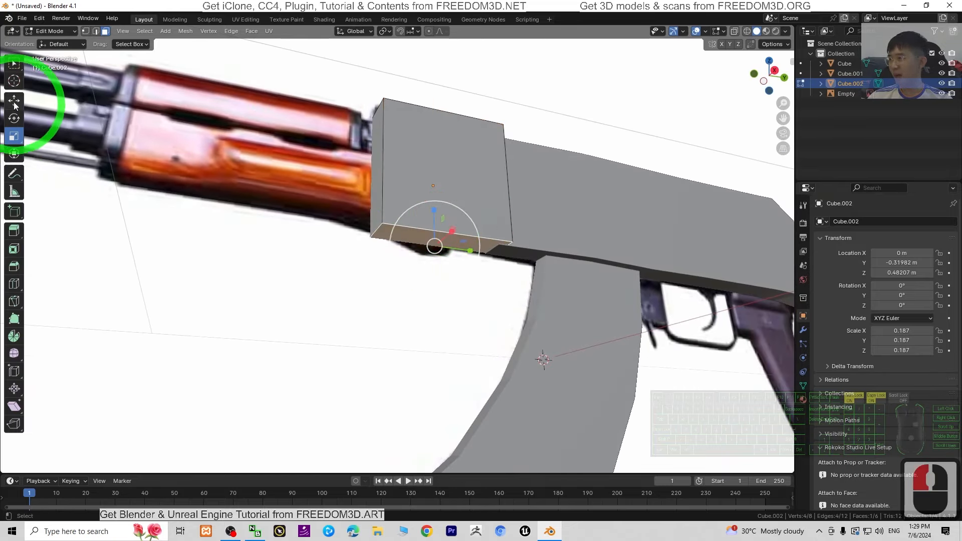
{"action": "left_click_drag", "start_coordinate": [433, 208], "coordinate": [742, 272]}
Step: Raise the block's top front edge along Z and shift it slightly along Y toward the receiver
{"action": "middle_click_drag", "start_coordinate": [741, 273], "coordinate": [398, 294]}
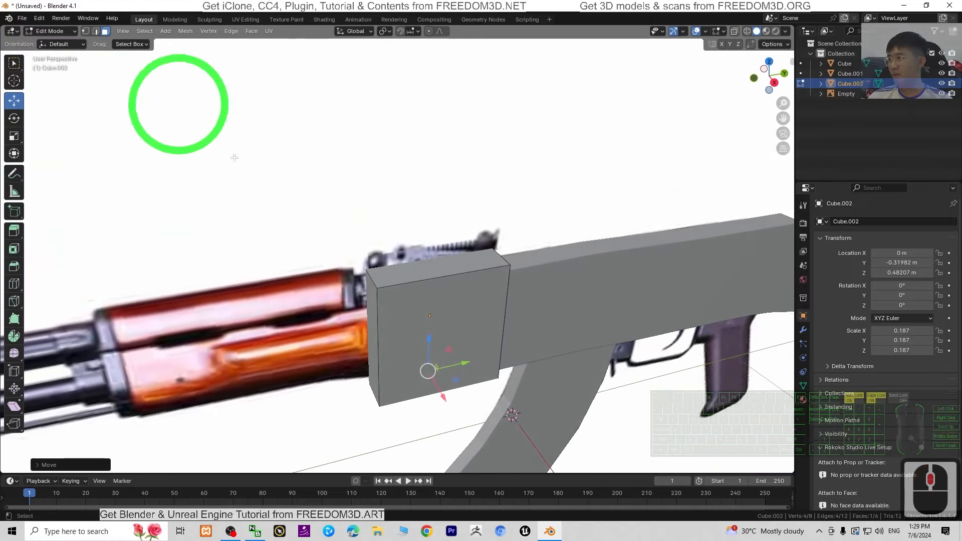
{"action": "left_click", "coordinate": [97, 32]}
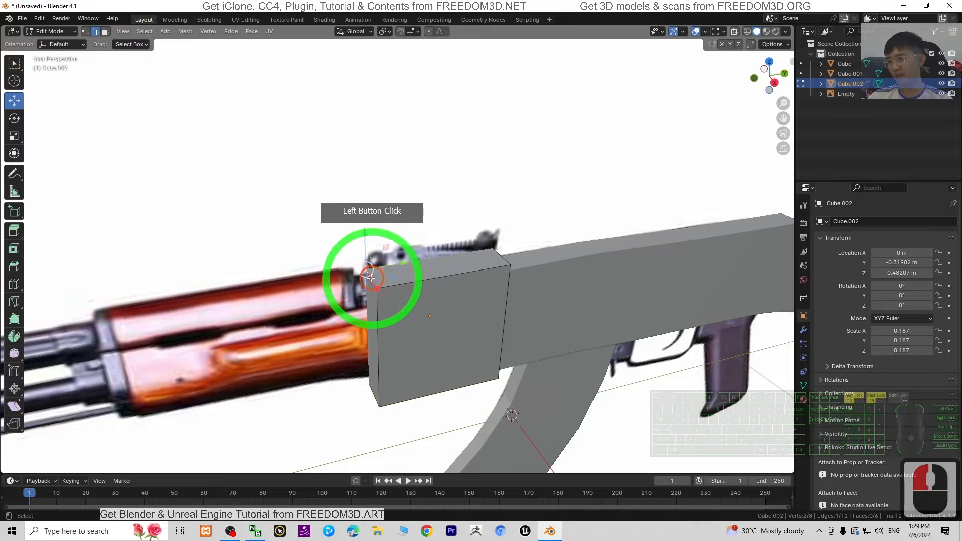
{"action": "left_click_drag", "start_coordinate": [365, 236], "coordinate": [365, 213]}
{"action": "middle_click_drag", "start_coordinate": [752, 371], "coordinate": [454, 335]}
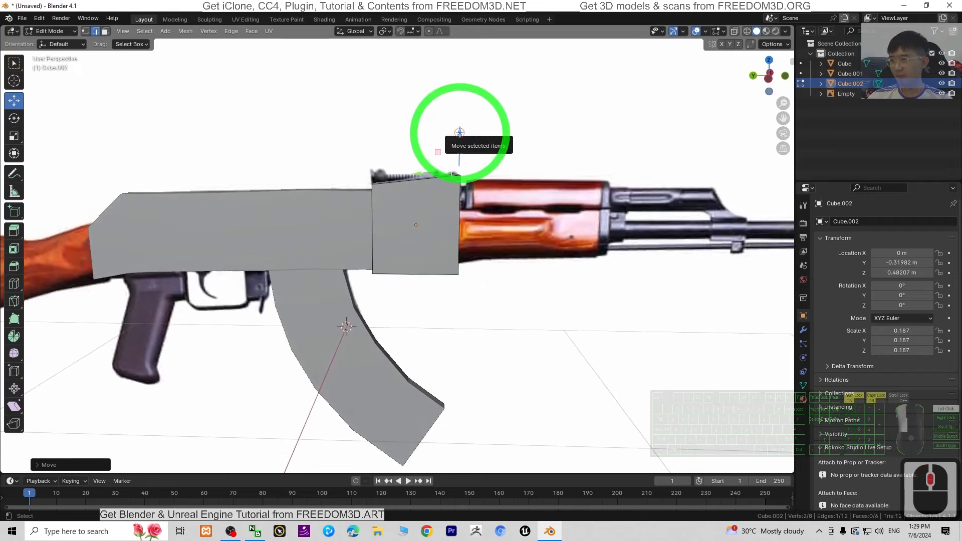
{"action": "mouse_move", "coordinate": [459, 133]}
{"action": "left_mouse_down"}
{"action": "mouse_move", "coordinate": [456, 172]}
{"action": "mouse_move", "coordinate": [453, 134]}
{"action": "left_mouse_up"}
{"action": "middle_click_drag", "start_coordinate": [554, 269], "coordinate": [510, 271]}
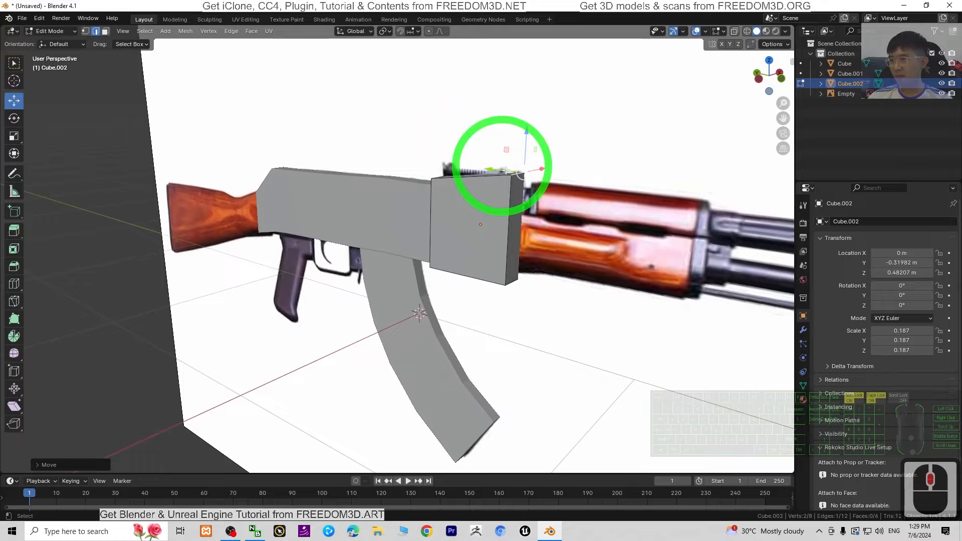
{"action": "mouse_move", "coordinate": [492, 169]}
{"action": "left_mouse_down"}
{"action": "mouse_move", "coordinate": [458, 176]}
{"action": "mouse_move", "coordinate": [481, 175]}
{"action": "left_mouse_up"}
Step: Raise the block's bottom front edge along Z so the underside slopes up toward the handguard
{"action": "middle_click_drag", "start_coordinate": [493, 350], "coordinate": [405, 322]}
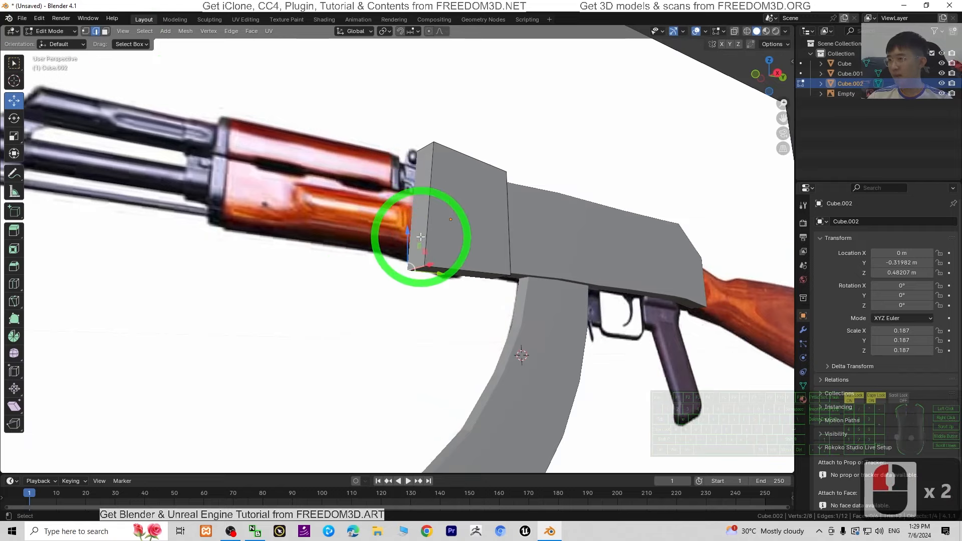
{"action": "left_click_drag", "start_coordinate": [408, 231], "coordinate": [407, 202]}
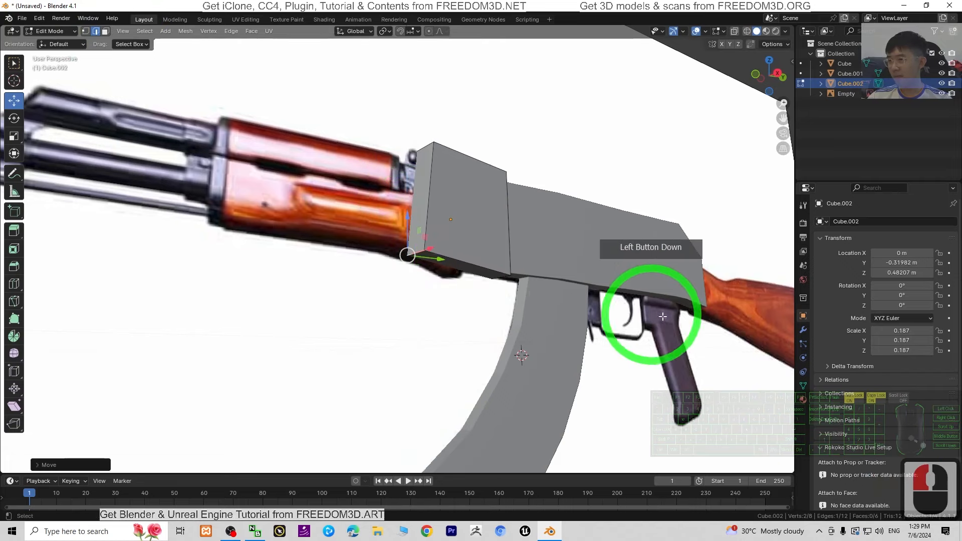
{"action": "left_click_drag", "start_coordinate": [644, 311], "coordinate": [612, 311]}
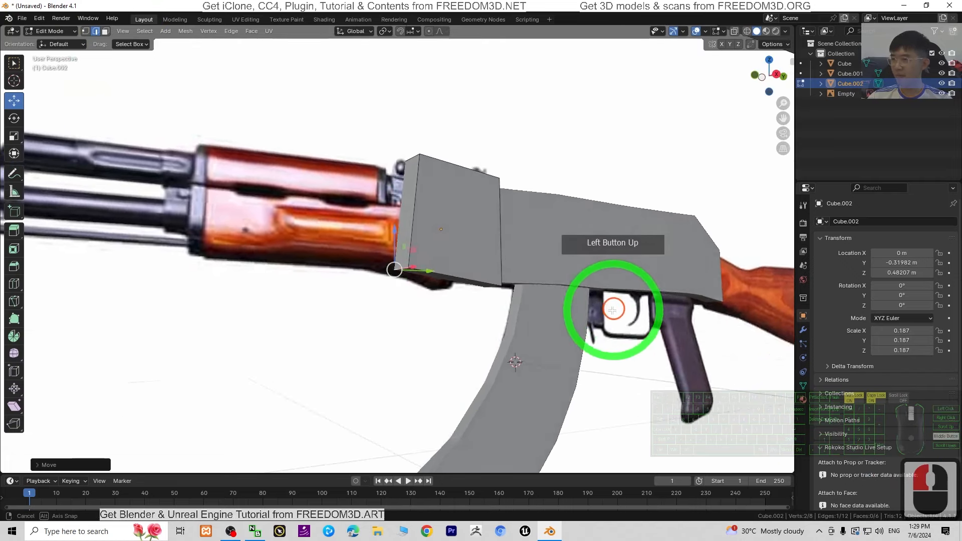
{"action": "scroll", "coordinate": [542, 355], "scroll_direction": "down", "scroll_amount": 3}
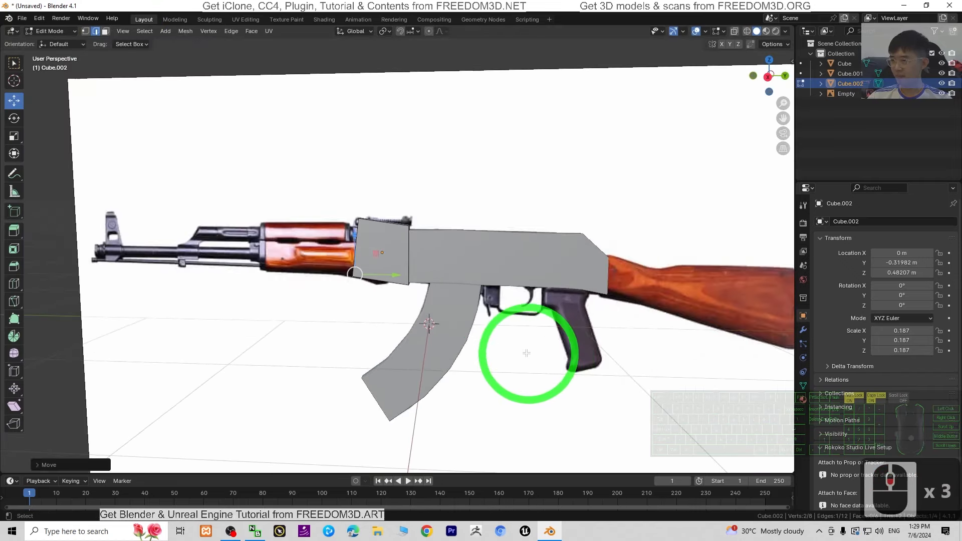
{"action": "middle_click_drag", "start_coordinate": [435, 383], "coordinate": [428, 242]}
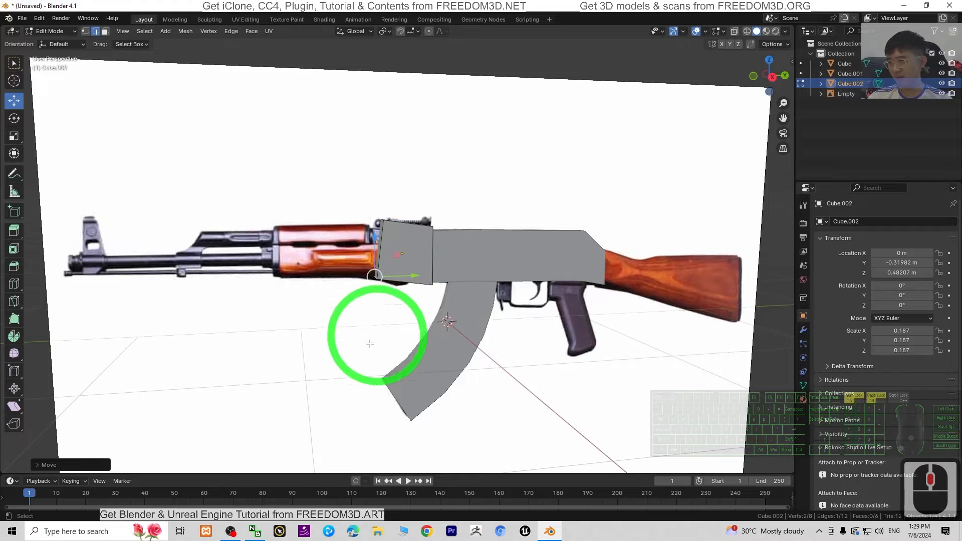
{"action": "middle_click_drag", "start_coordinate": [370, 344], "coordinate": [482, 354]}
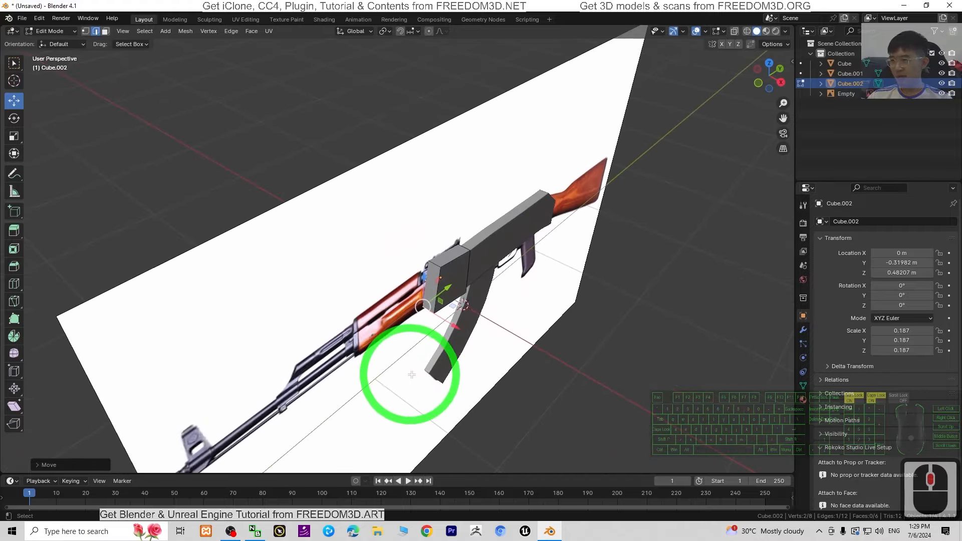
{"action": "middle_click_drag", "start_coordinate": [412, 375], "coordinate": [530, 313]}
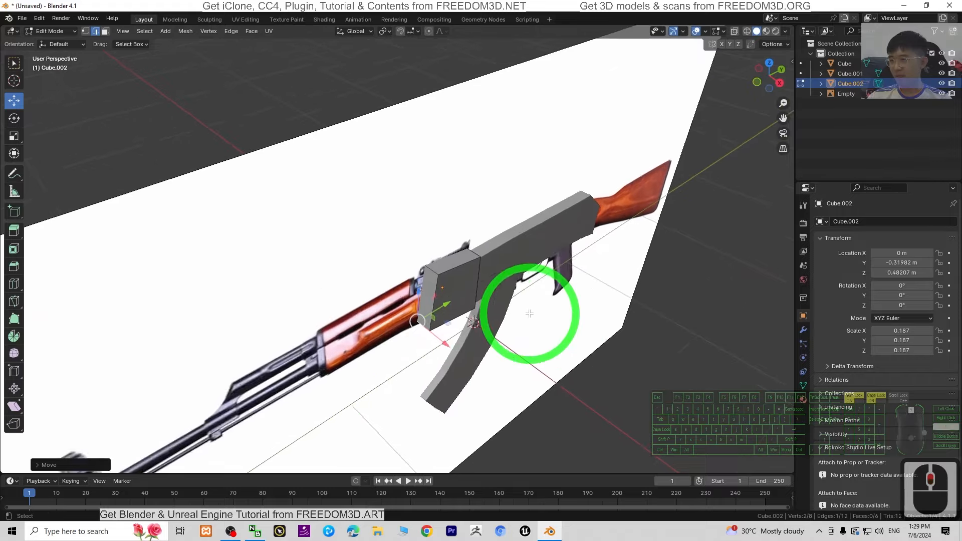
{"action": "middle_click_drag", "start_coordinate": [475, 350], "coordinate": [313, 299]}
Step: Return to Object Mode, add another cube and scale it uniformly to about 0.213
{"action": "left_click", "coordinate": [66, 32]}
{"action": "left_click", "coordinate": [50, 44]}
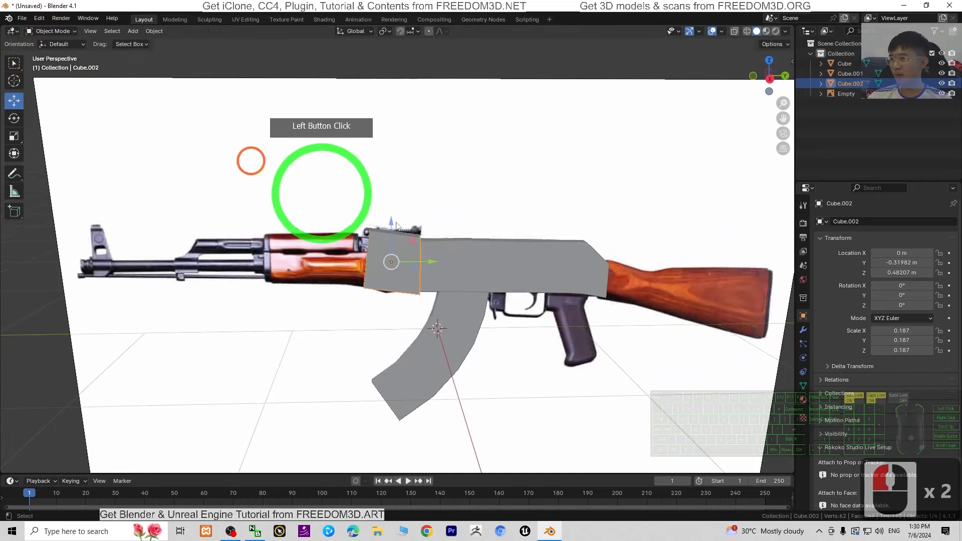
{"action": "left_click", "coordinate": [129, 33]}
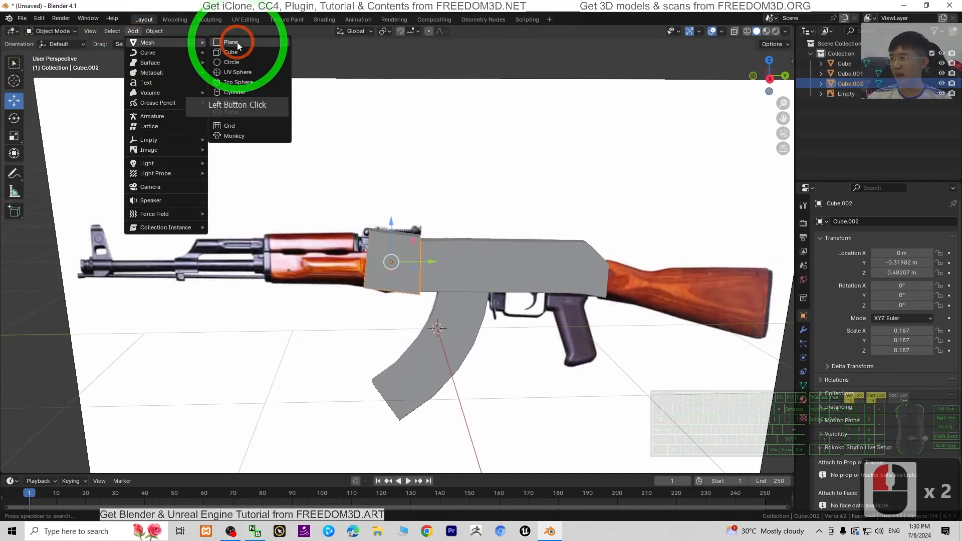
{"action": "left_click", "coordinate": [224, 40]}
{"action": "scroll", "coordinate": [491, 293], "scroll_direction": "down", "scroll_amount": 4}
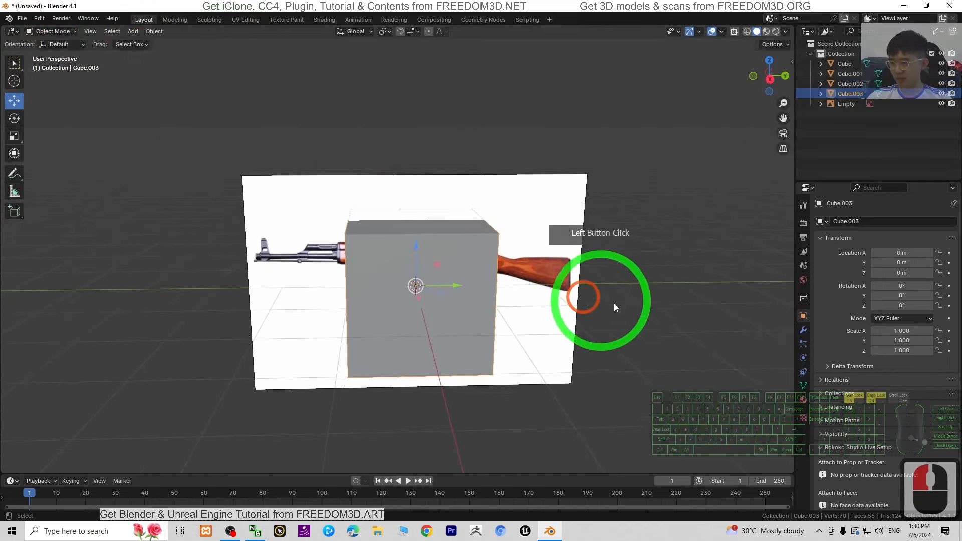
{"action": "key", "text": "s"}
{"action": "left_click", "coordinate": [459, 295]}
{"action": "scroll", "coordinate": [446, 332], "scroll_direction": "up", "scroll_amount": 3}
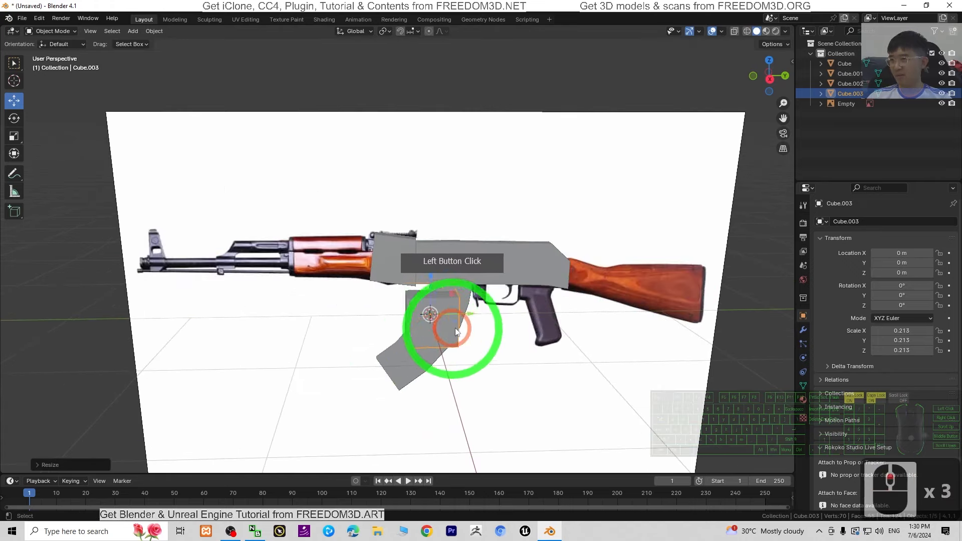
Step: Hide the magazine, receiver and front block, and move the new cube to about Y -0.473 m, Z 0.489 m at the handguard's rear
{"action": "middle_click_drag", "start_coordinate": [359, 390], "coordinate": [441, 394], "text": "shift"}
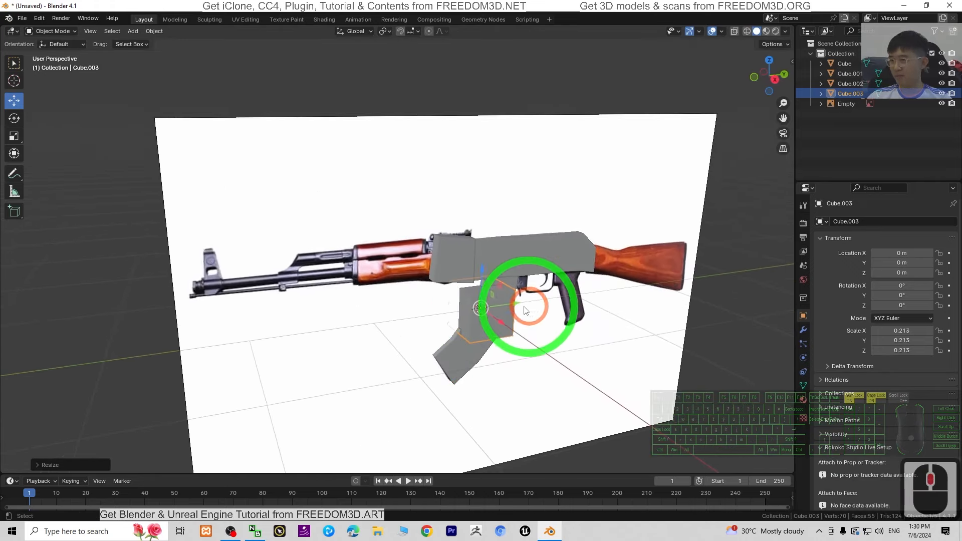
{"action": "left_click_drag", "start_coordinate": [507, 303], "coordinate": [404, 219]}
{"action": "mouse_move", "coordinate": [536, 380]}
{"action": "middle_mouse_down"}
{"action": "mouse_move", "coordinate": [527, 365]}
{"action": "mouse_move", "coordinate": [531, 377]}
{"action": "middle_mouse_up"}
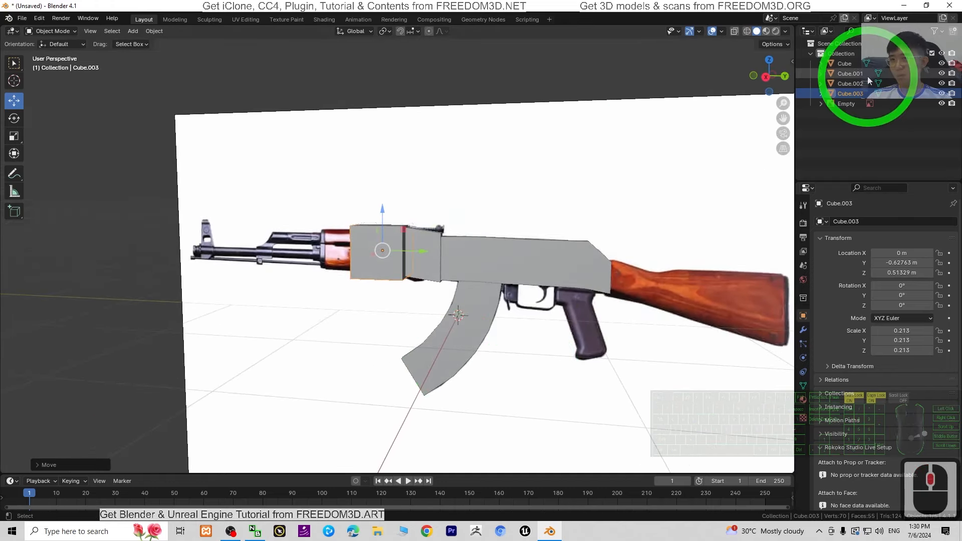
{"action": "left_click", "coordinate": [942, 83]}
{"action": "left_click", "coordinate": [941, 73]}
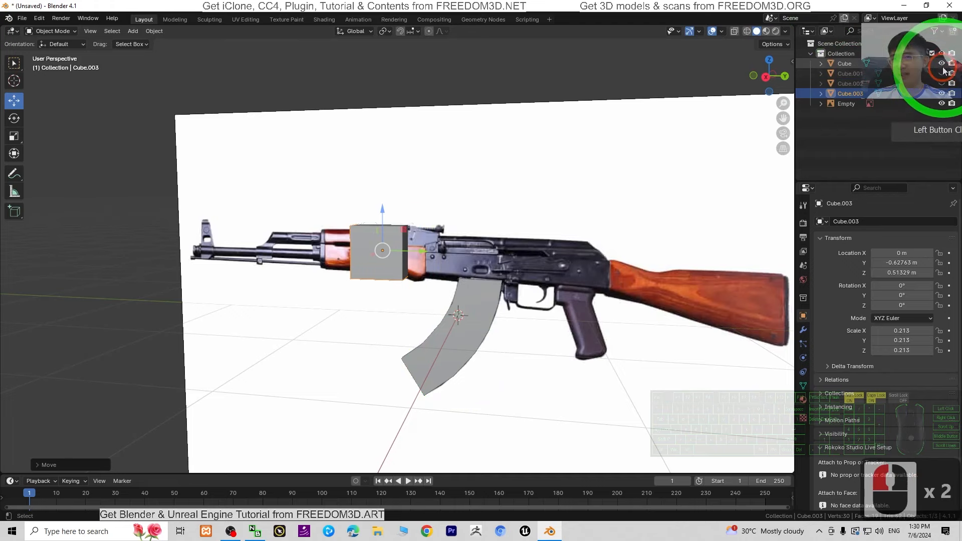
{"action": "left_click", "coordinate": [941, 63]}
{"action": "mouse_move", "coordinate": [426, 251]}
{"action": "left_mouse_down"}
{"action": "mouse_move", "coordinate": [353, 248]}
{"action": "mouse_move", "coordinate": [439, 254]}
{"action": "mouse_move", "coordinate": [368, 255]}
{"action": "mouse_move", "coordinate": [439, 265]}
{"action": "left_mouse_up"}
{"action": "left_click_drag", "start_coordinate": [400, 210], "coordinate": [396, 223]}
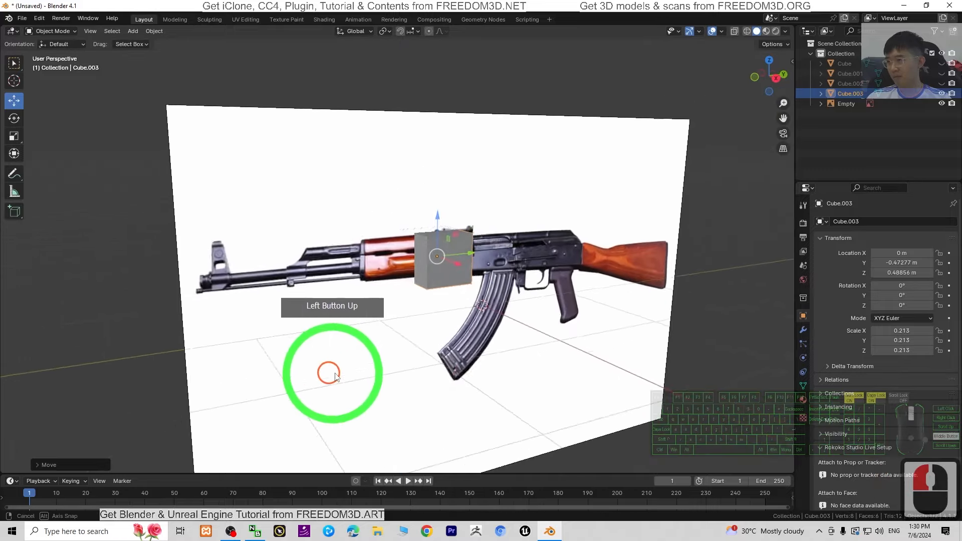
Step: Show the hidden magazine, receiver and front block again
{"action": "middle_click_drag", "start_coordinate": [326, 370], "coordinate": [301, 391]}
{"action": "left_click", "coordinate": [942, 73]}
{"action": "left_click", "coordinate": [942, 83]}
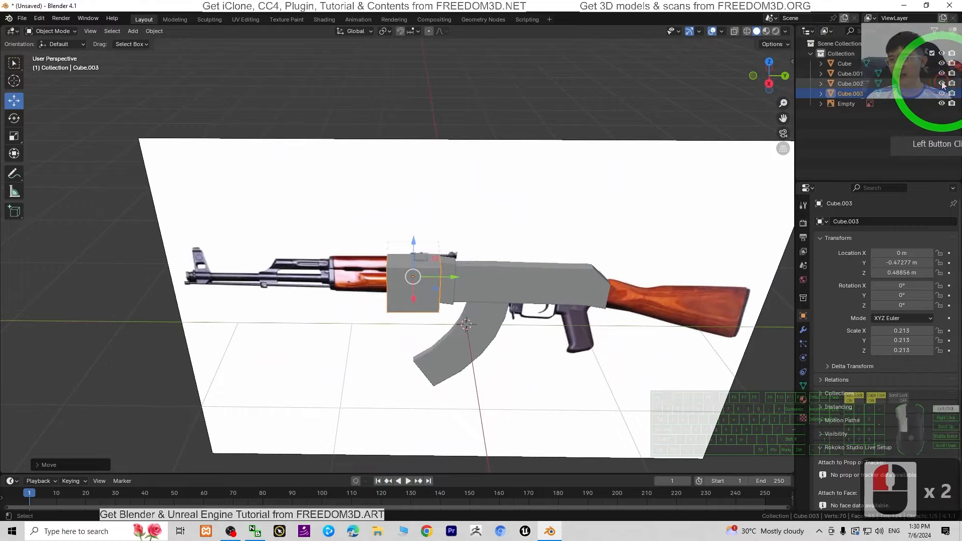
{"action": "left_click", "coordinate": [942, 63]}
Step: Scale the new handguard cube along X to about 0.120
{"action": "middle_click_drag", "start_coordinate": [484, 326], "coordinate": [515, 302]}
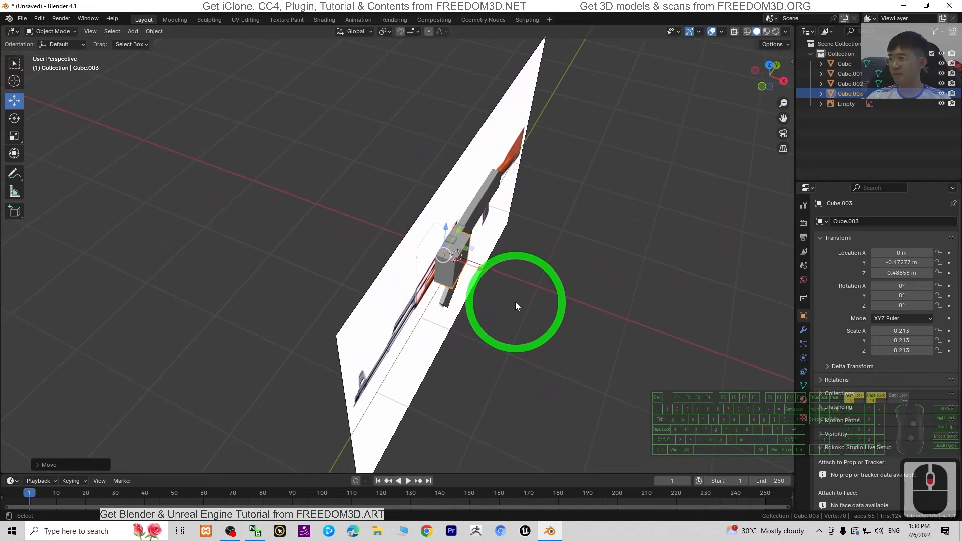
{"action": "left_click", "coordinate": [455, 273]}
{"action": "left_click", "coordinate": [93, 53]}
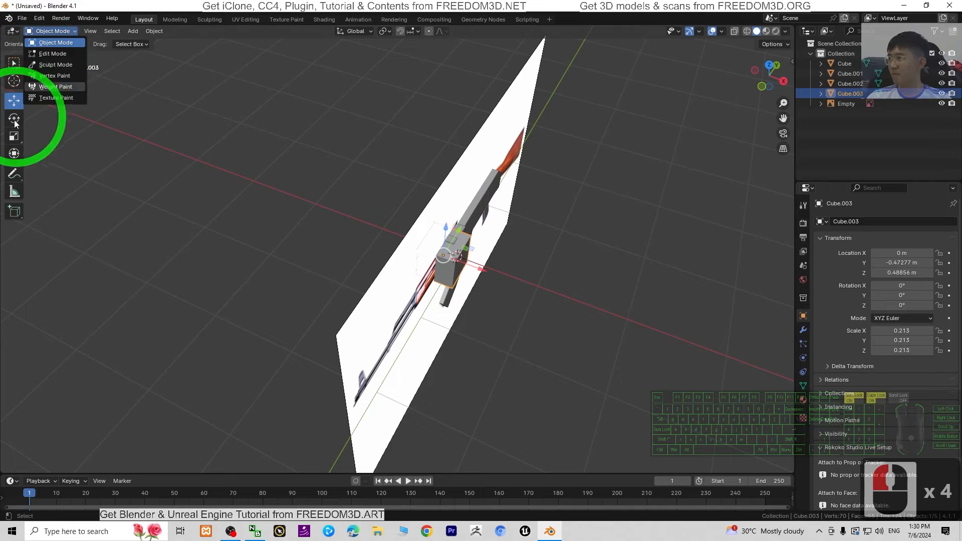
{"action": "left_click", "coordinate": [15, 136]}
{"action": "left_click", "coordinate": [352, 179]}
{"action": "left_click", "coordinate": [479, 267]}
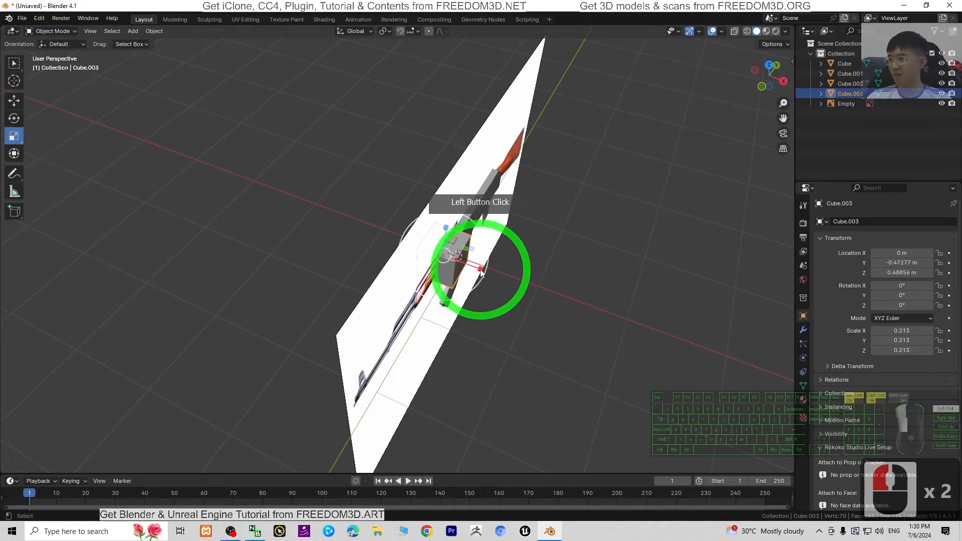
{"action": "left_click_drag", "start_coordinate": [480, 270], "coordinate": [464, 261]}
{"action": "middle_click_drag", "start_coordinate": [619, 361], "coordinate": [430, 290]}
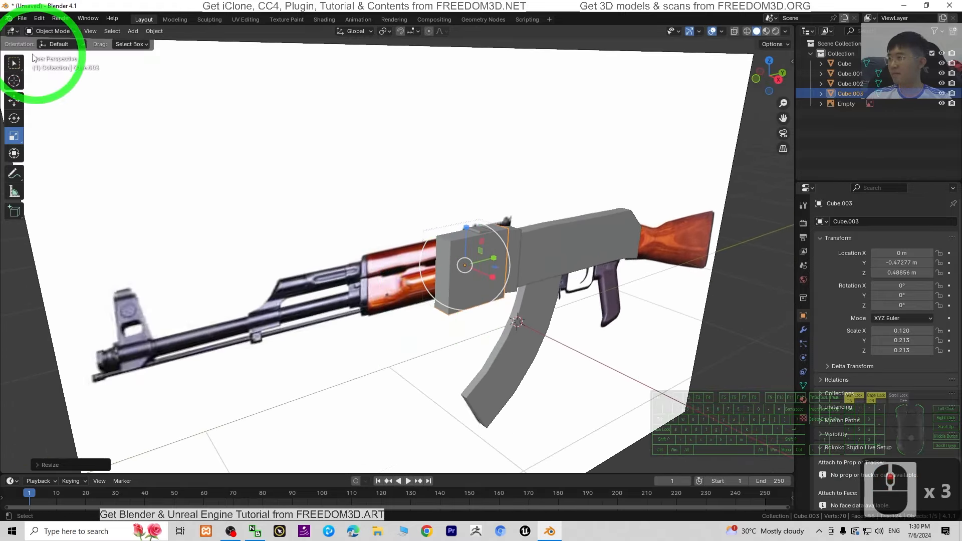
Step: Enter Edit Mode on the handguard block and raise its lower front edge to the reference handguard's underside
{"action": "left_click", "coordinate": [53, 31]}
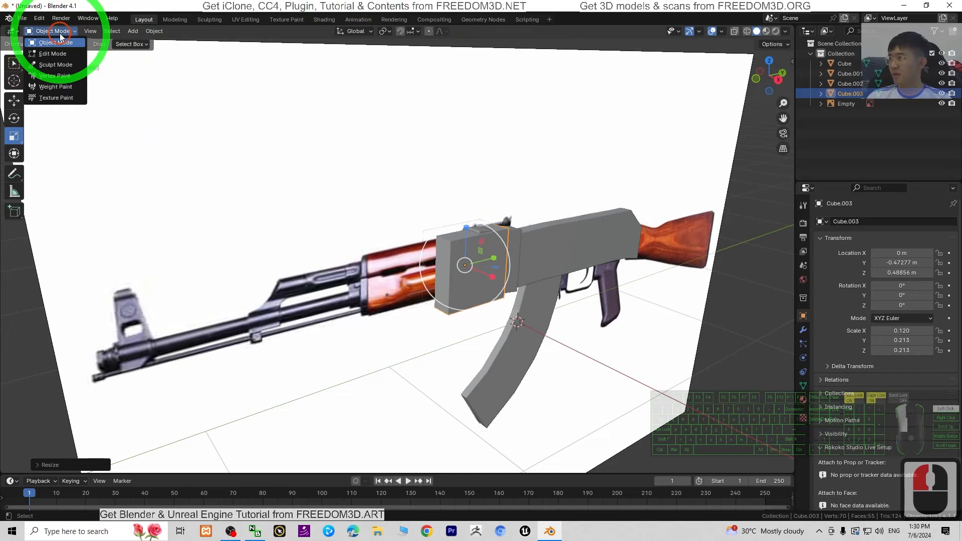
{"action": "left_click", "coordinate": [52, 54]}
{"action": "left_click", "coordinate": [468, 248]}
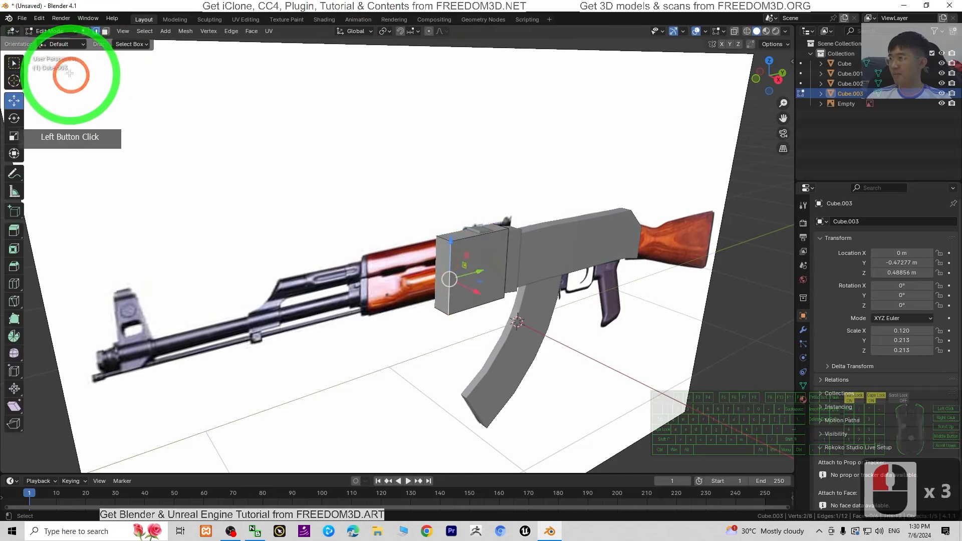
{"action": "double_click", "coordinate": [448, 259]}
{"action": "left_click", "coordinate": [96, 31]}
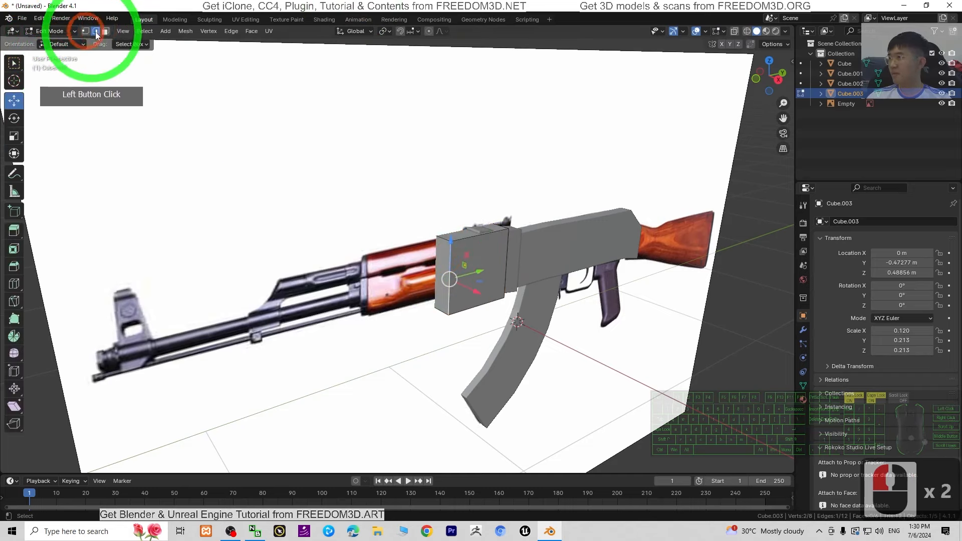
{"action": "double_click", "coordinate": [443, 264]}
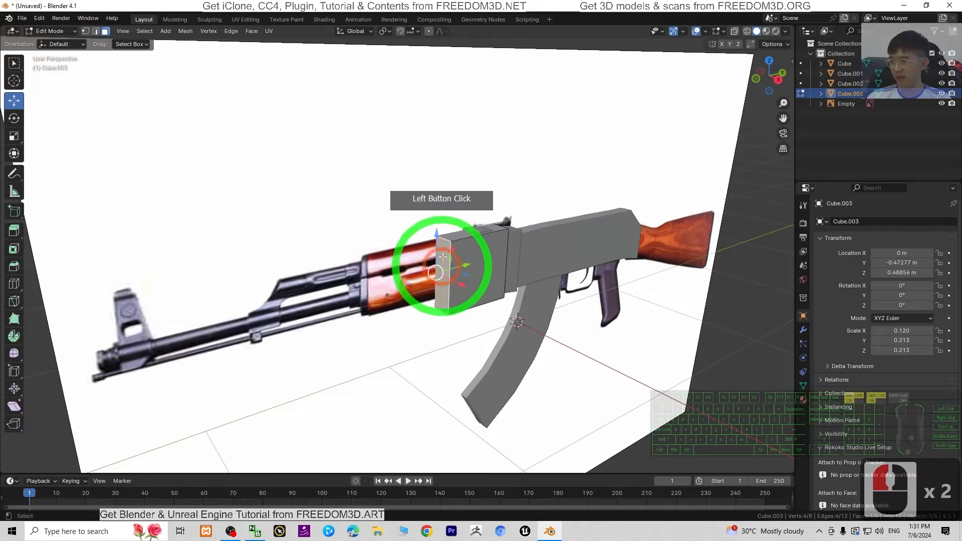
{"action": "middle_click_drag", "start_coordinate": [574, 309], "coordinate": [44, 4]}
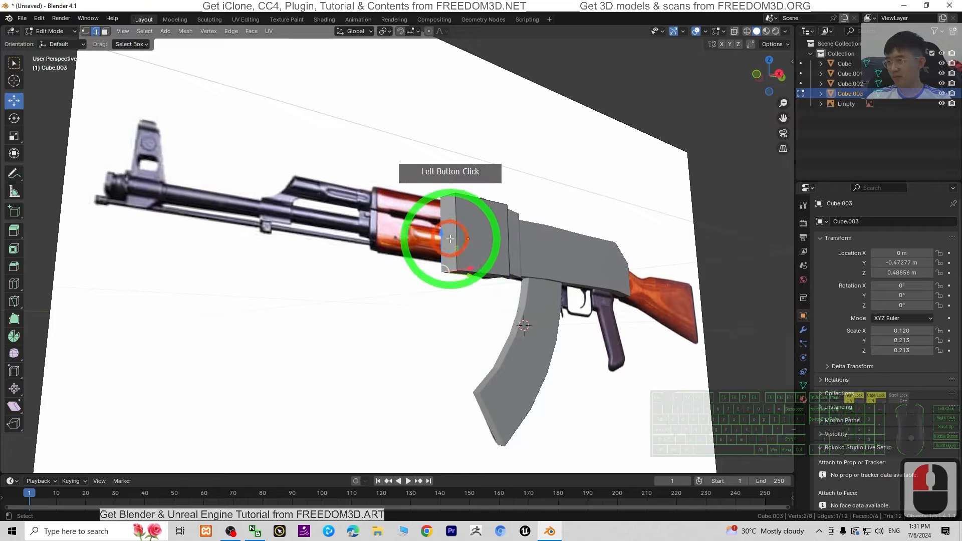
{"action": "mouse_move", "coordinate": [451, 239]}
{"action": "left_mouse_down"}
{"action": "mouse_move", "coordinate": [442, 224]}
{"action": "mouse_move", "coordinate": [466, 240]}
{"action": "left_mouse_up"}
Step: Move the handguard block's lower rear edge forward and slightly down to slant its back end like the reference
{"action": "middle_click_drag", "start_coordinate": [466, 239], "coordinate": [471, 281]}
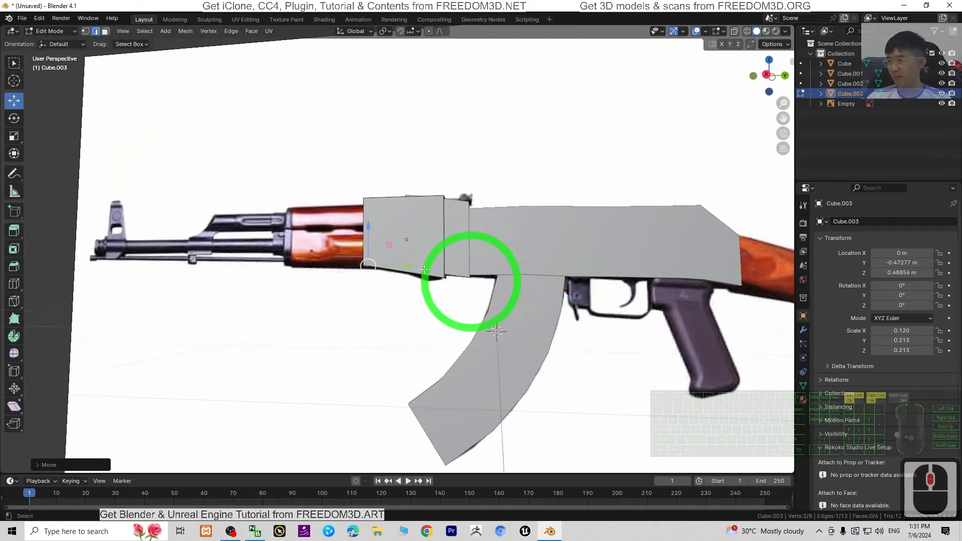
{"action": "middle_click_drag", "start_coordinate": [557, 285], "coordinate": [437, 278]}
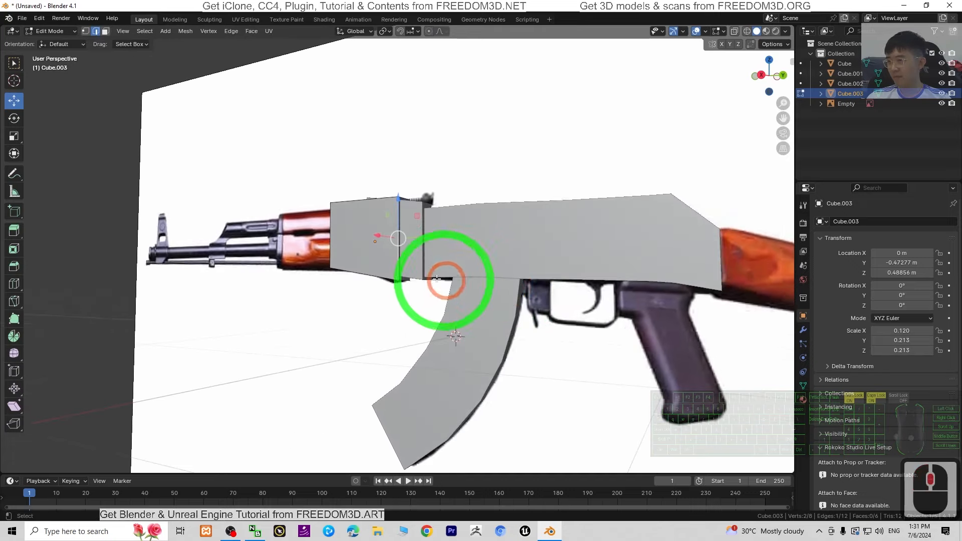
{"action": "left_click_drag", "start_coordinate": [449, 284], "coordinate": [429, 286]}
{"action": "middle_click_drag", "start_coordinate": [429, 285], "coordinate": [477, 309]}
{"action": "scroll", "coordinate": [477, 309], "scroll_direction": "up", "scroll_amount": 2}
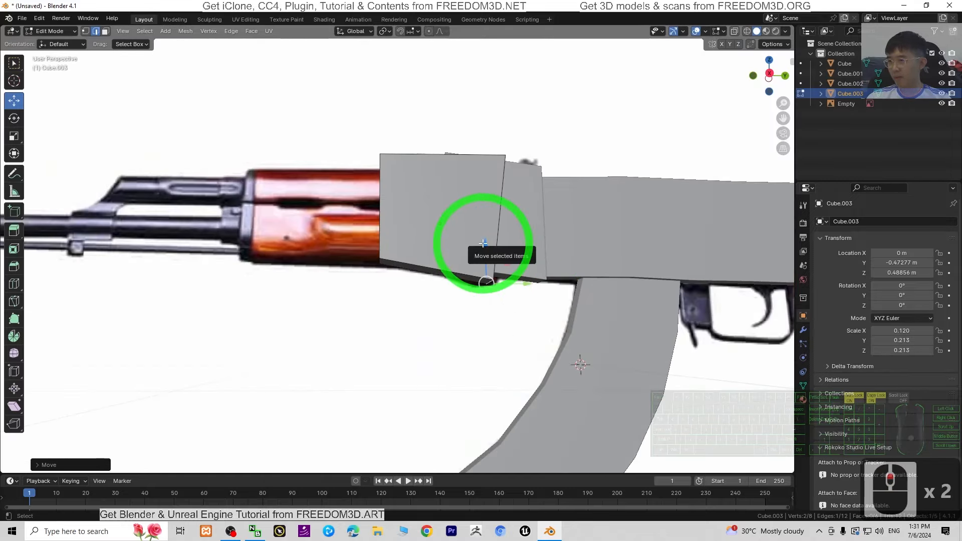
{"action": "left_click_drag", "start_coordinate": [484, 244], "coordinate": [483, 251]}
{"action": "mouse_move", "coordinate": [549, 334]}
{"action": "middle_mouse_down"}
{"action": "mouse_move", "coordinate": [530, 344]}
{"action": "mouse_move", "coordinate": [550, 341]}
{"action": "middle_mouse_up"}
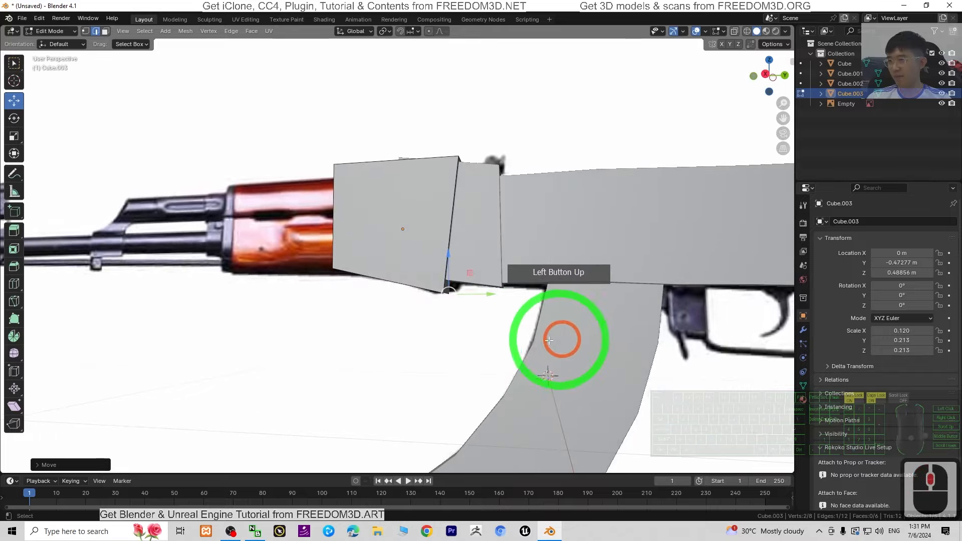
{"action": "middle_click_drag", "start_coordinate": [471, 338], "coordinate": [396, 347]}
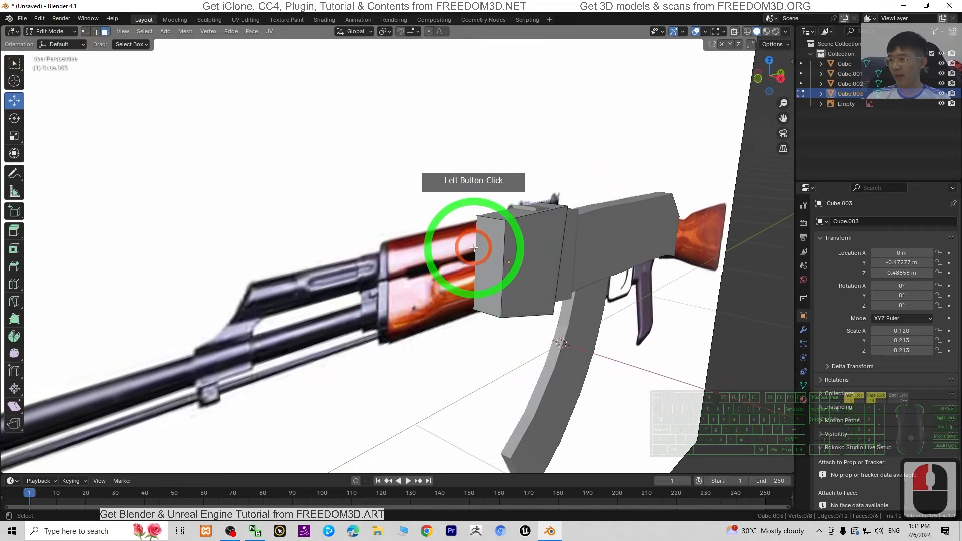
{"action": "left_click", "coordinate": [489, 249]}
{"action": "middle_click_drag", "start_coordinate": [621, 287], "coordinate": [560, 278]}
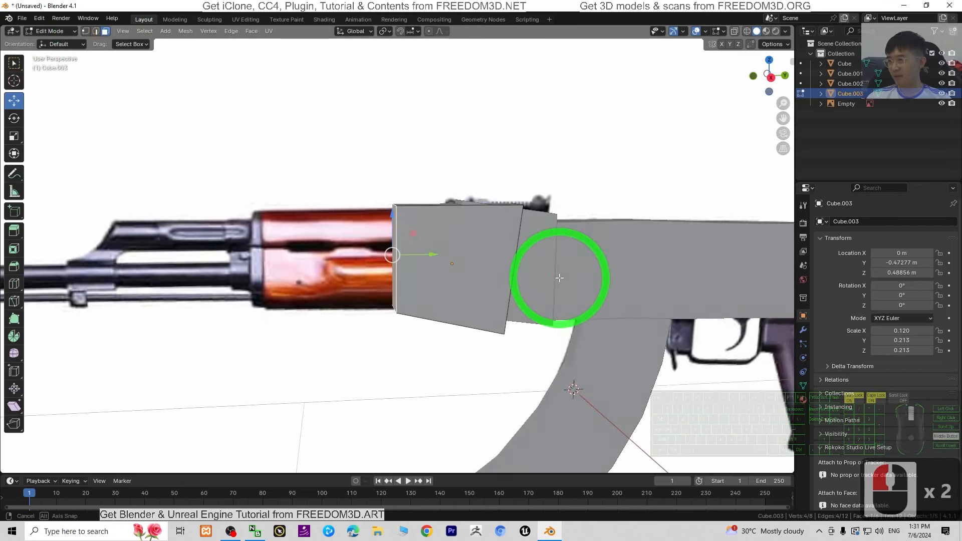
{"action": "left_click", "coordinate": [770, 76]}
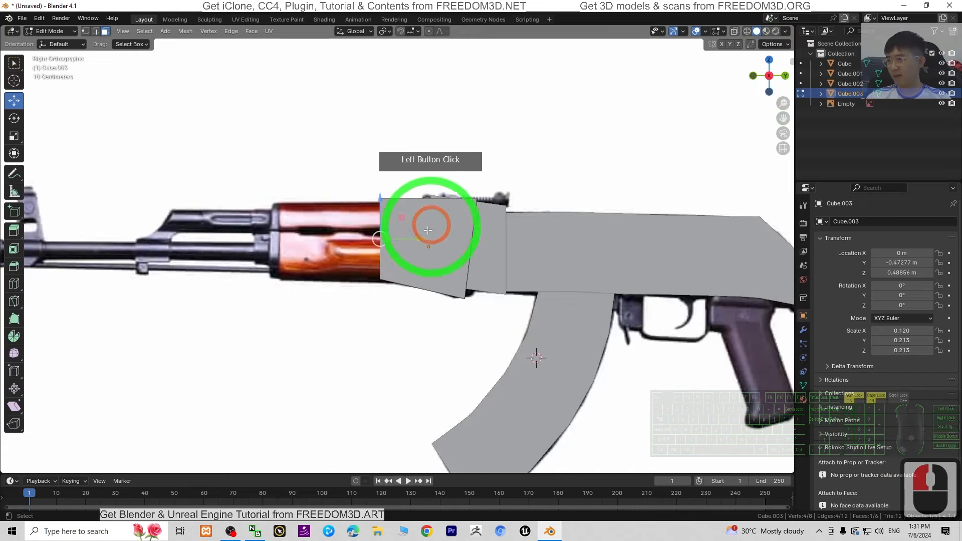
{"action": "middle_click_drag", "start_coordinate": [383, 279], "coordinate": [412, 273]}
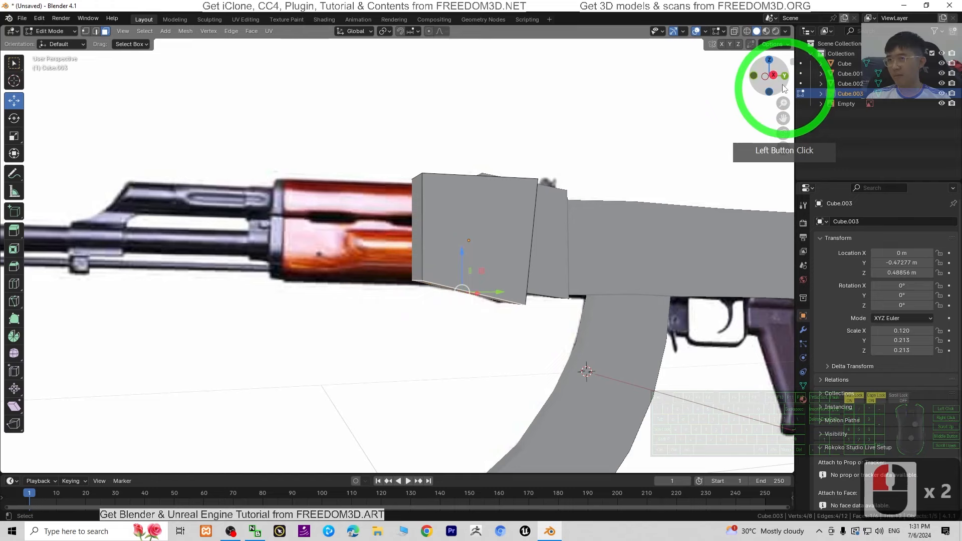
{"action": "left_click", "coordinate": [773, 75]}
Step: Shift the handguard block's lower front edge rearward, and its upper front edge slightly rearward along Y
{"action": "middle_click_drag", "start_coordinate": [408, 276], "coordinate": [472, 268]}
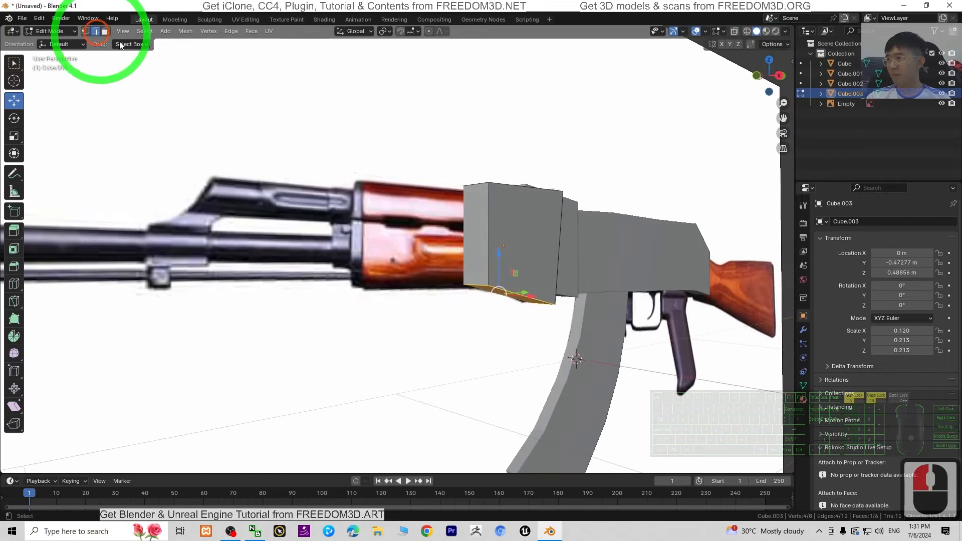
{"action": "left_click", "coordinate": [475, 285]}
{"action": "middle_click_drag", "start_coordinate": [645, 258], "coordinate": [562, 263]}
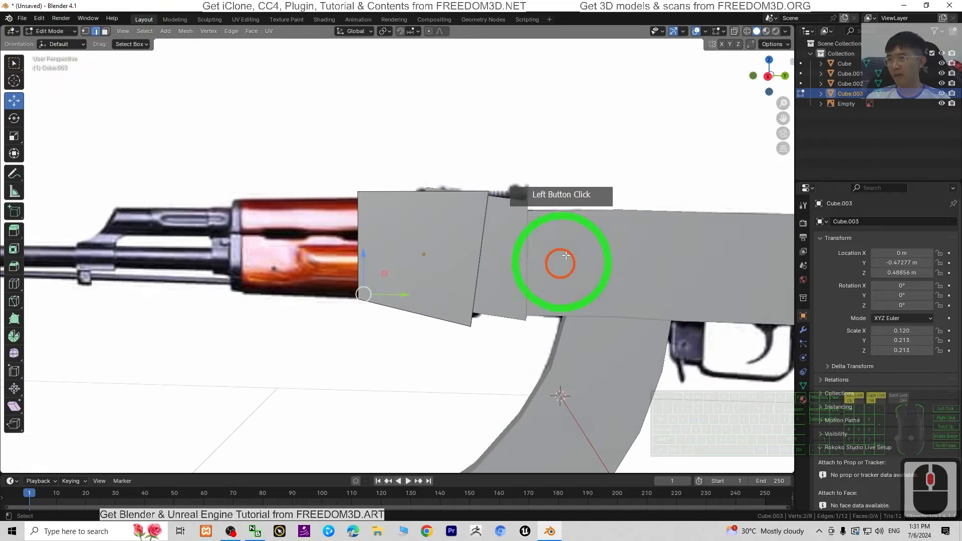
{"action": "left_click", "coordinate": [769, 76]}
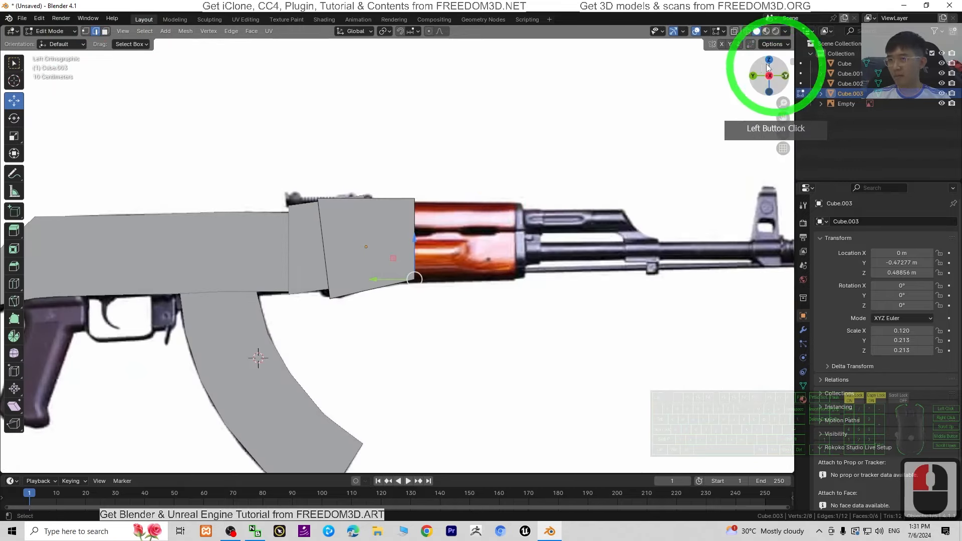
{"action": "left_click", "coordinate": [768, 76]}
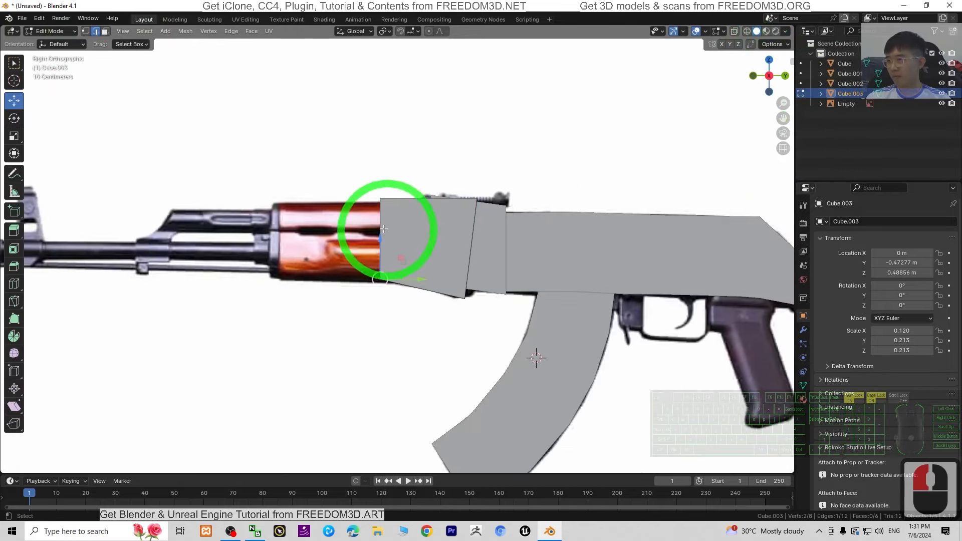
{"action": "mouse_move", "coordinate": [381, 239]}
{"action": "left_mouse_down"}
{"action": "mouse_move", "coordinate": [379, 255]}
{"action": "mouse_move", "coordinate": [413, 258]}
{"action": "mouse_move", "coordinate": [429, 281]}
{"action": "mouse_move", "coordinate": [418, 239]}
{"action": "mouse_move", "coordinate": [416, 258]}
{"action": "left_mouse_up"}
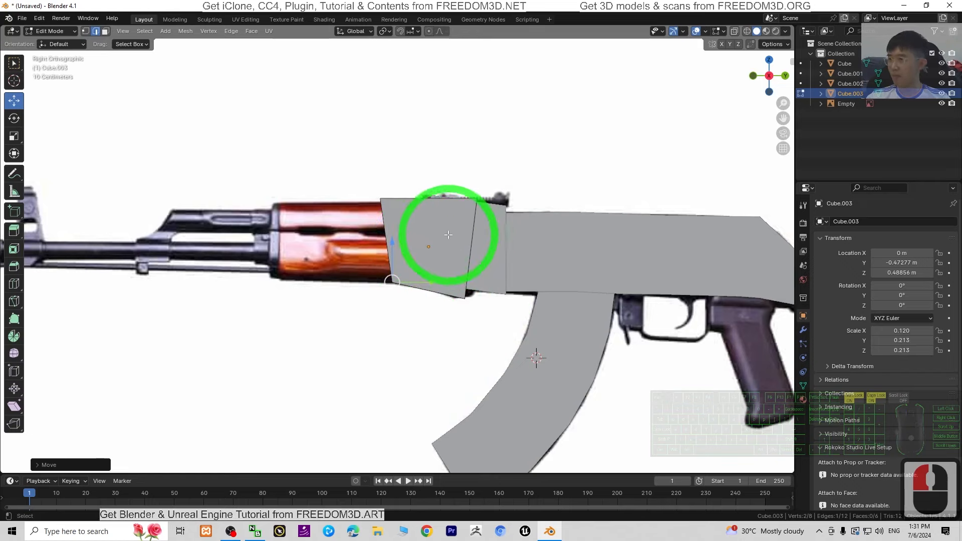
{"action": "middle_click_drag", "start_coordinate": [449, 235], "coordinate": [432, 207]}
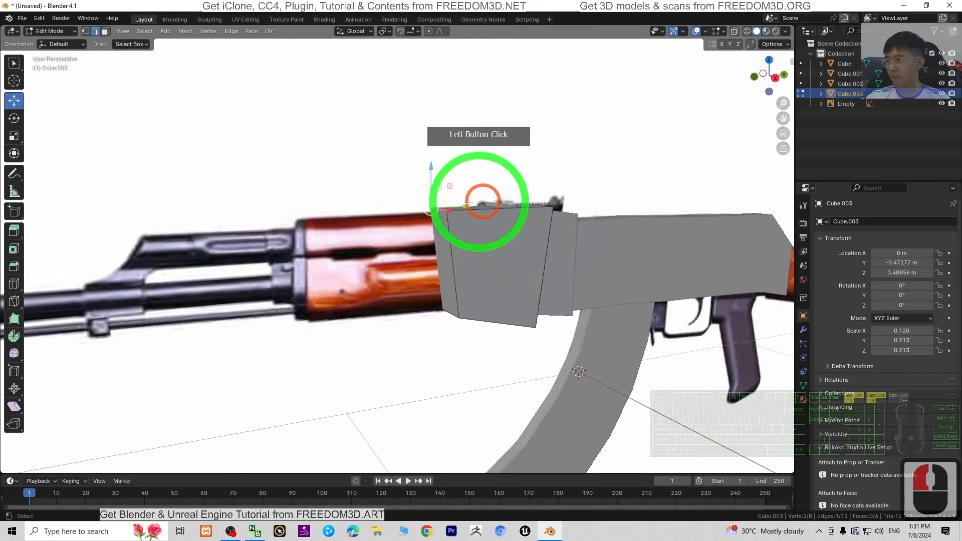
{"action": "left_click_drag", "start_coordinate": [468, 207], "coordinate": [548, 247]}
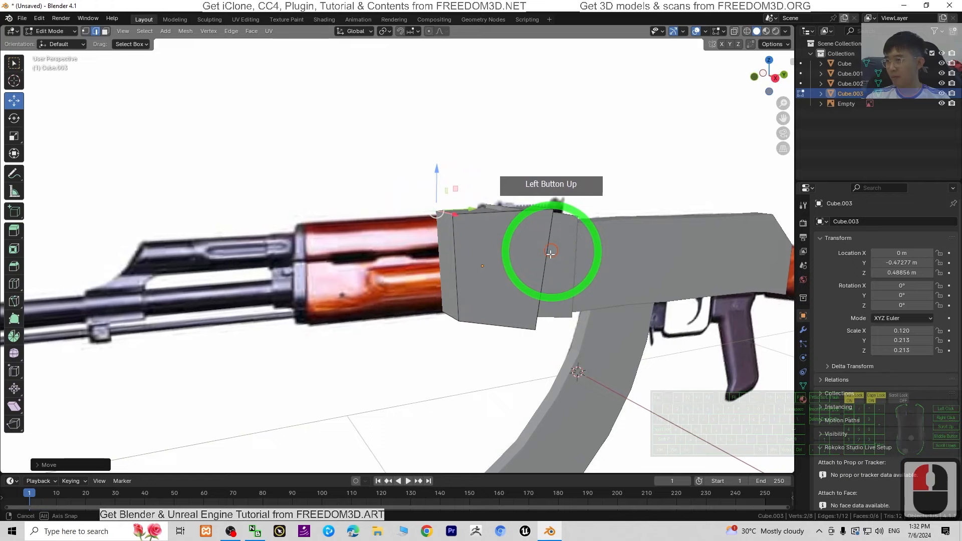
Step: Lower the handguard block's top face about 0.015 m to match the reference outline in the right view
{"action": "middle_click_drag", "start_coordinate": [548, 247], "coordinate": [521, 268]}
{"action": "left_click", "coordinate": [105, 31]}
{"action": "left_click", "coordinate": [354, 146]}
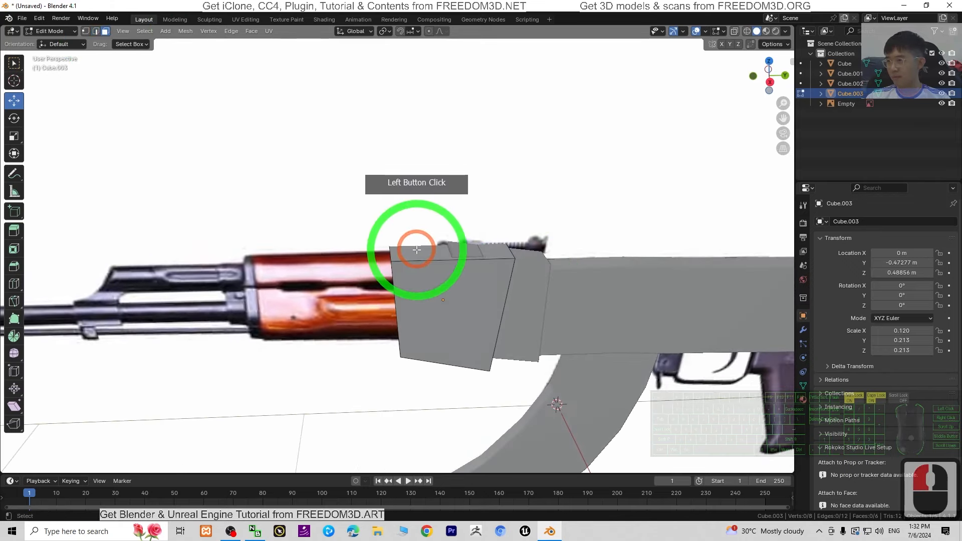
{"action": "left_click", "coordinate": [770, 82]}
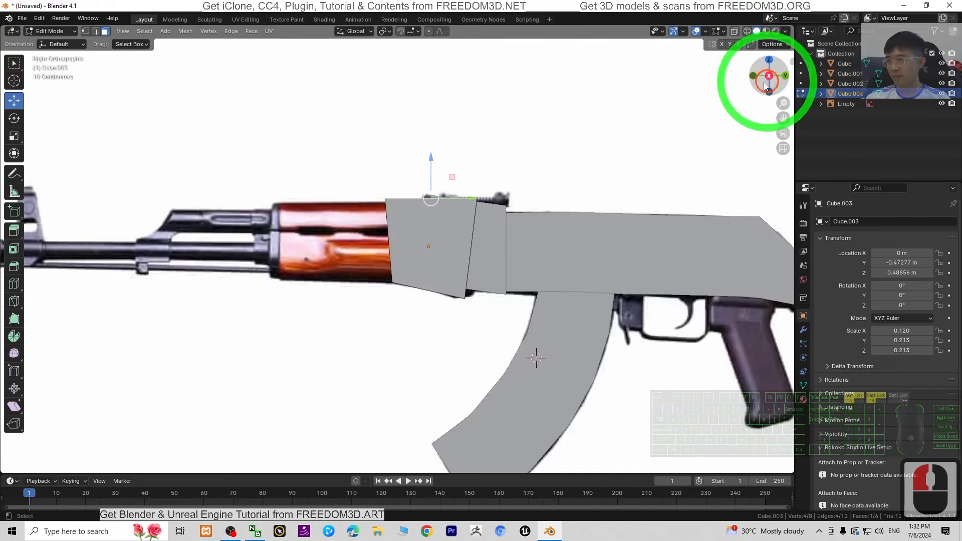
{"action": "left_click_drag", "start_coordinate": [432, 156], "coordinate": [433, 160]}
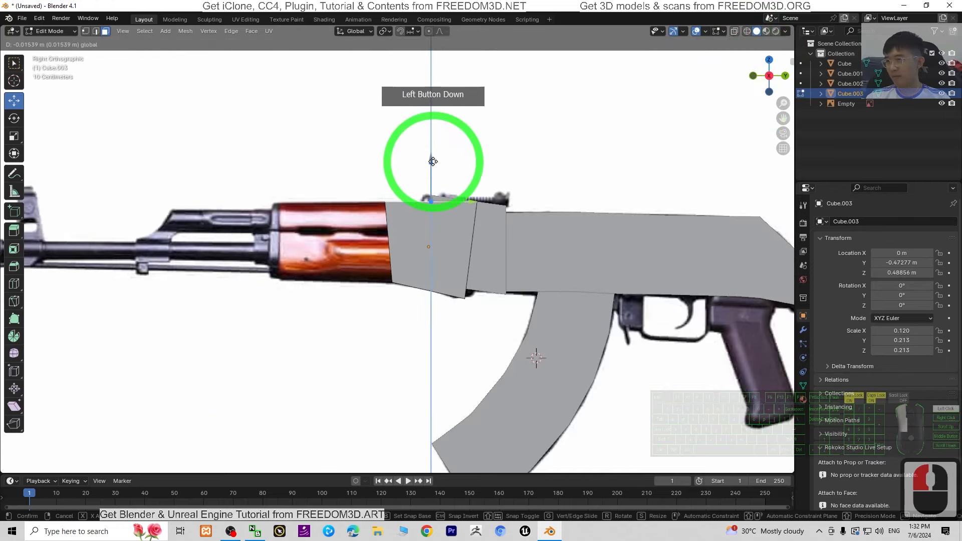
{"action": "left_click_drag", "start_coordinate": [433, 159], "coordinate": [433, 161]}
Step: Extrude the handguard block's front face about 0.50 m forward to the front end of the wooden handguard
{"action": "middle_click_drag", "start_coordinate": [288, 274], "coordinate": [345, 272]}
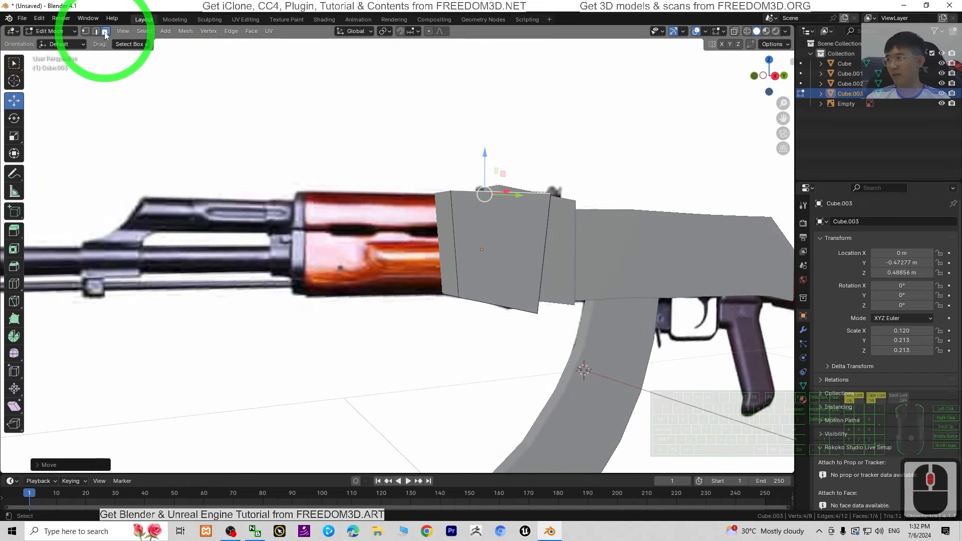
{"action": "left_click", "coordinate": [446, 245]}
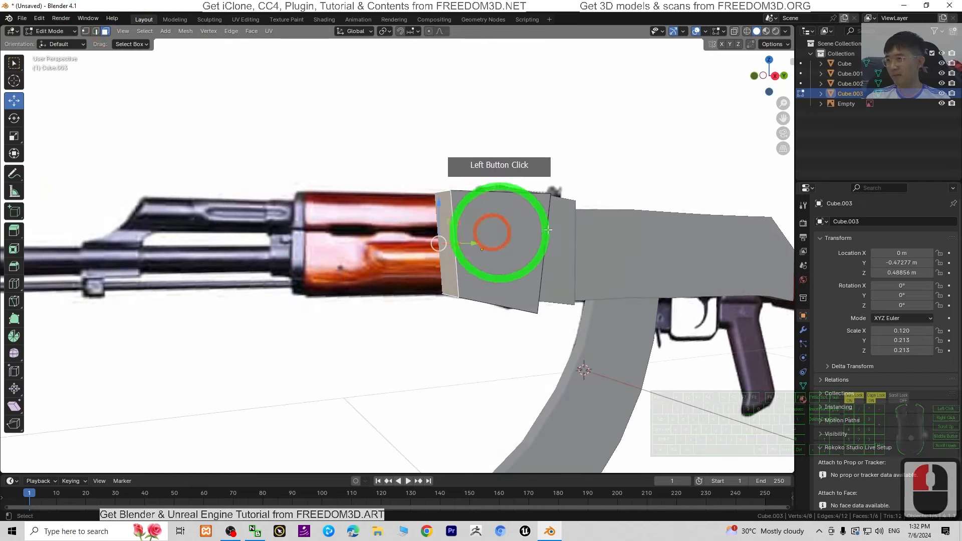
{"action": "middle_click_drag", "start_coordinate": [630, 260], "coordinate": [622, 261]}
{"action": "left_click", "coordinate": [762, 78]}
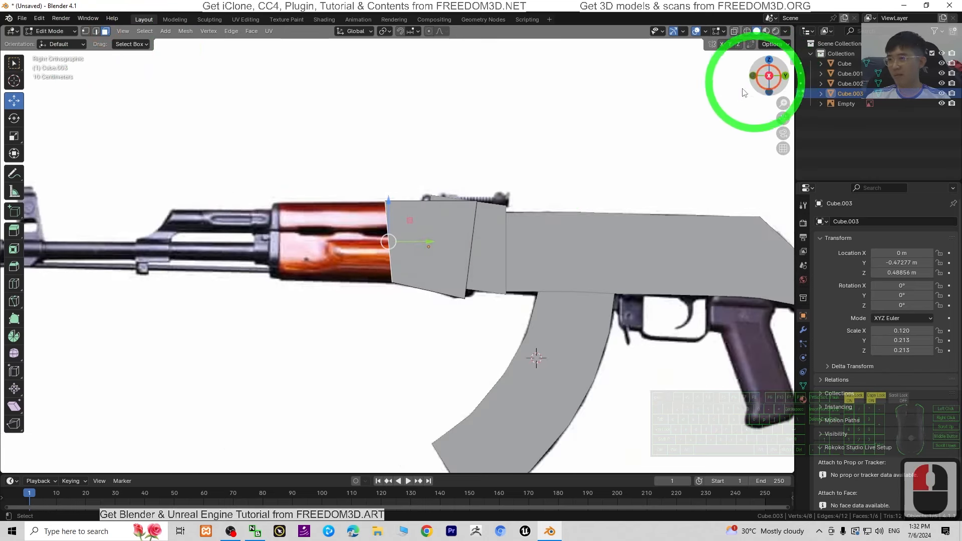
{"action": "key", "text": "e"}
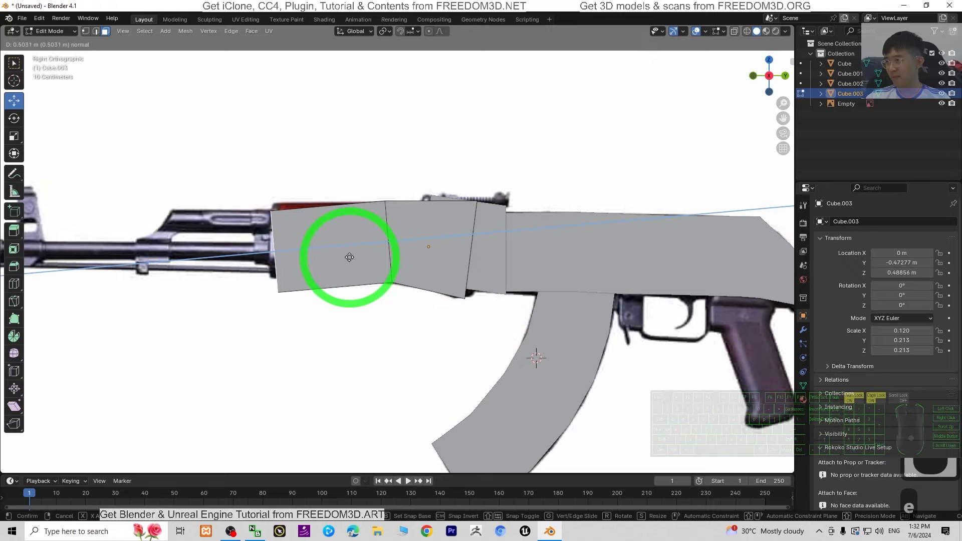
{"action": "left_click", "coordinate": [348, 313]}
Step: Raise the upper front edge of the extruded handguard section to the top of the reference handguard
{"action": "middle_click_drag", "start_coordinate": [348, 314], "coordinate": [328, 247]}
{"action": "left_click", "coordinate": [96, 31]}
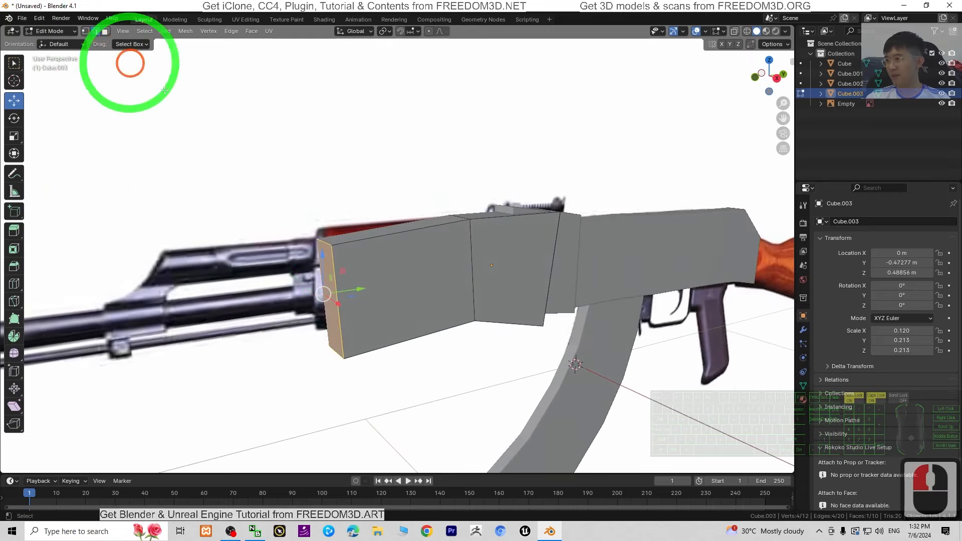
{"action": "left_click", "coordinate": [327, 250]}
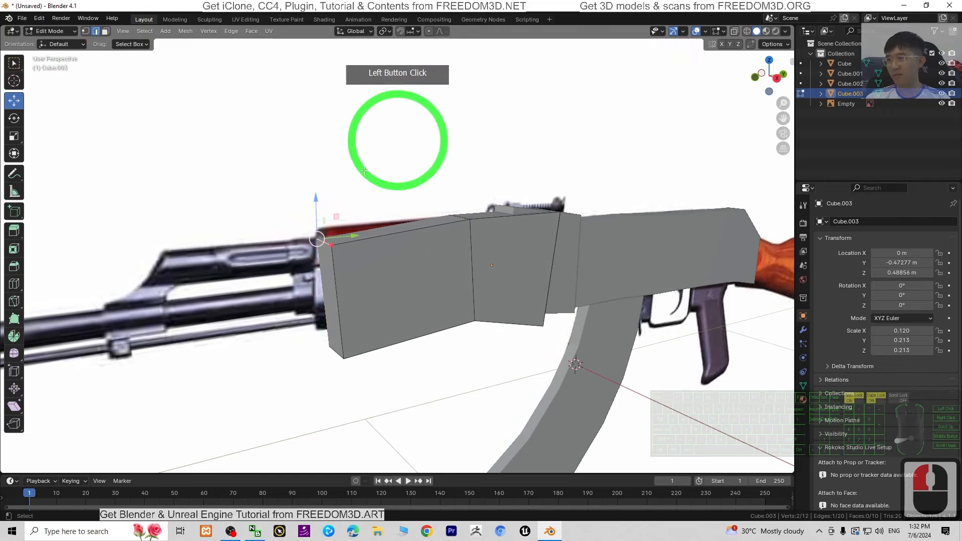
{"action": "left_click_drag", "start_coordinate": [317, 199], "coordinate": [399, 300]}
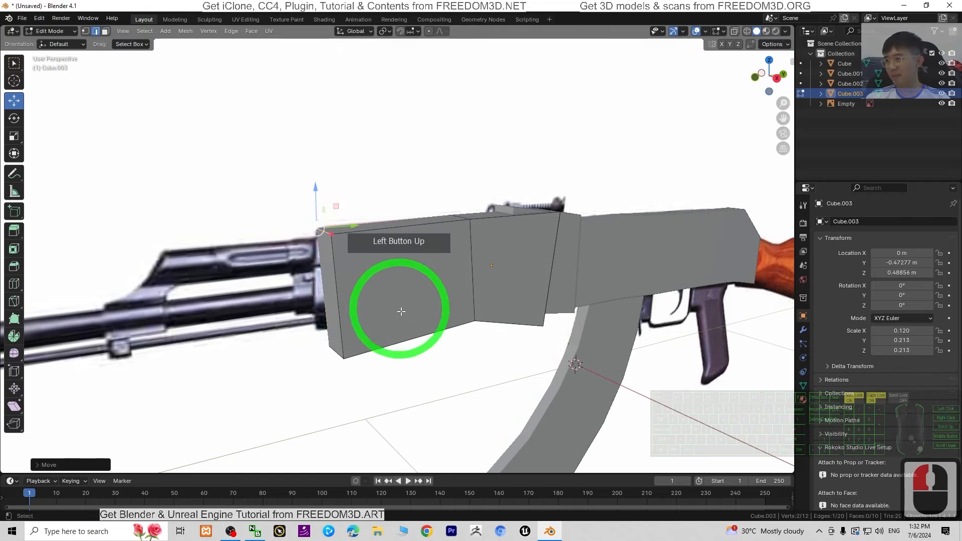
Step: Raise the extruded section's lower front edge and shift it forward to fit the reference handguard's lower front corner
{"action": "middle_click_drag", "start_coordinate": [421, 378], "coordinate": [358, 295]}
{"action": "left_click_drag", "start_coordinate": [346, 251], "coordinate": [779, 78]}
{"action": "left_click", "coordinate": [779, 77]}
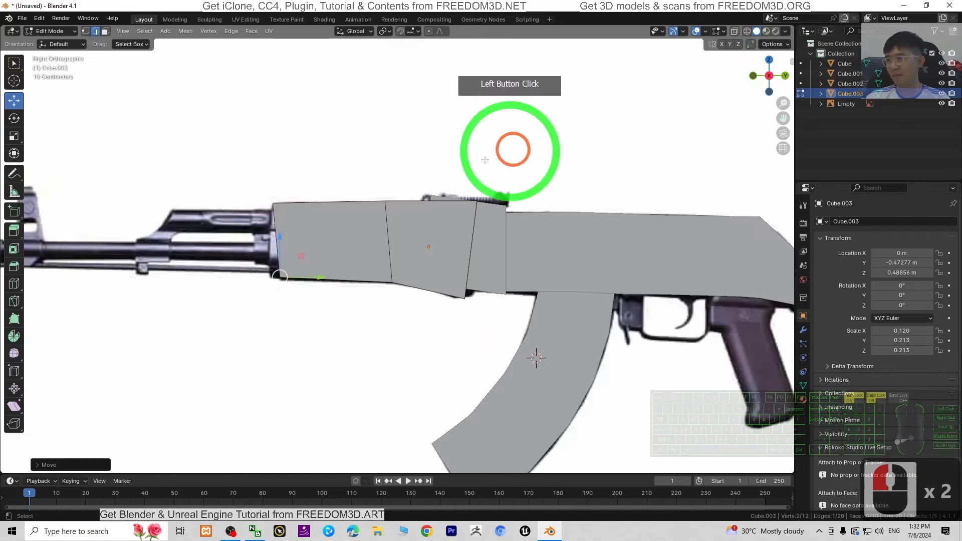
{"action": "left_click_drag", "start_coordinate": [300, 258], "coordinate": [290, 261]}
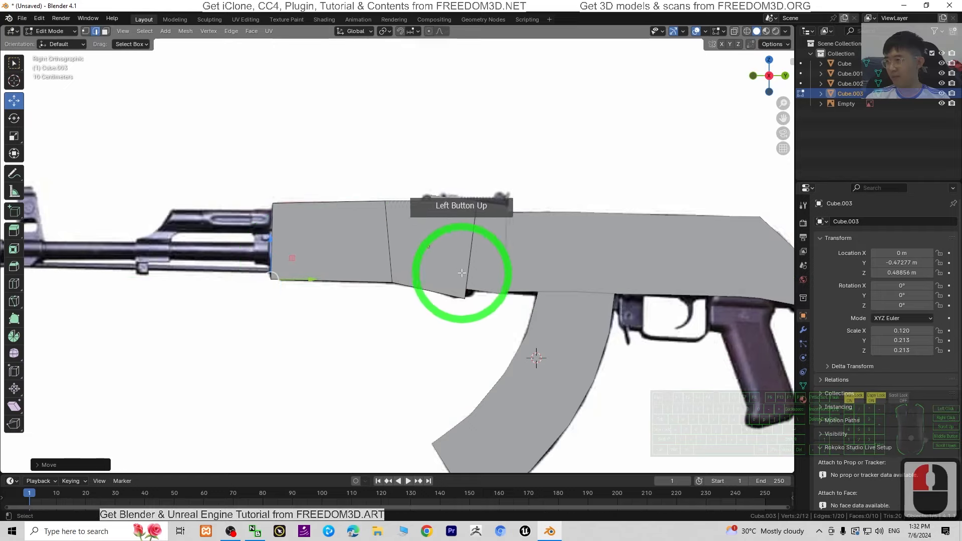
Step: Nudge the extruded section's upper front edge slightly forward along Y to align the handguard's front end
{"action": "middle_click_drag", "start_coordinate": [443, 293], "coordinate": [409, 271]}
{"action": "left_click", "coordinate": [399, 259]}
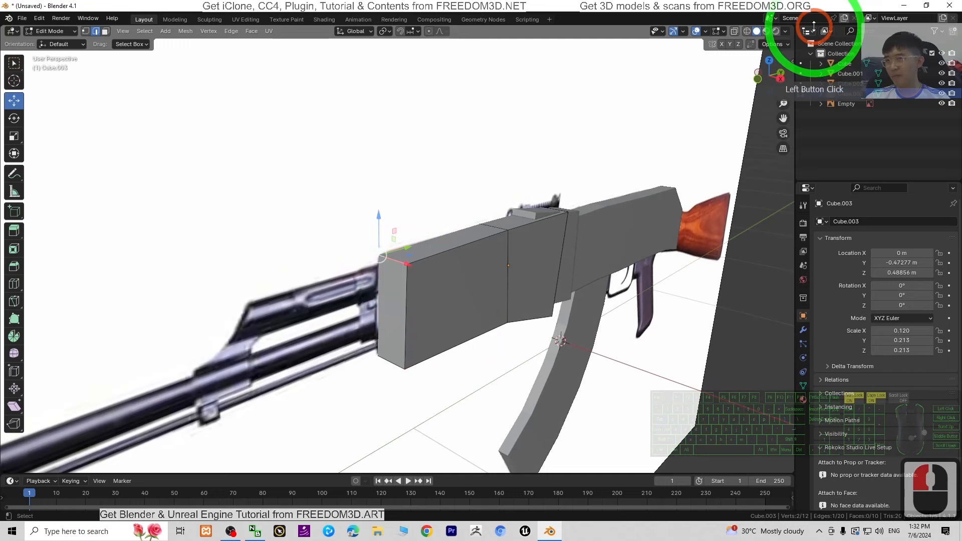
{"action": "left_click", "coordinate": [780, 79]}
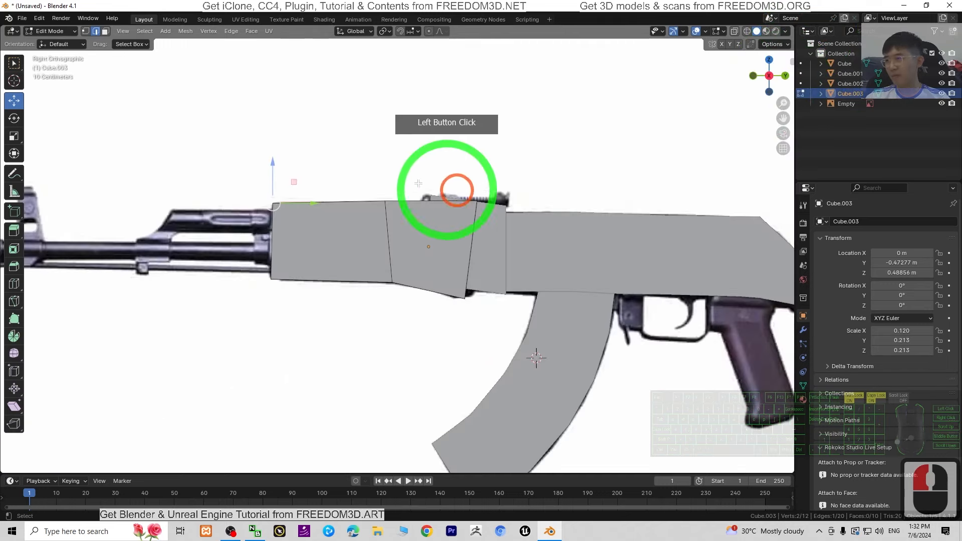
{"action": "left_click_drag", "start_coordinate": [310, 206], "coordinate": [308, 205]}
{"action": "scroll", "coordinate": [308, 205], "scroll_direction": "down", "scroll_amount": 3}
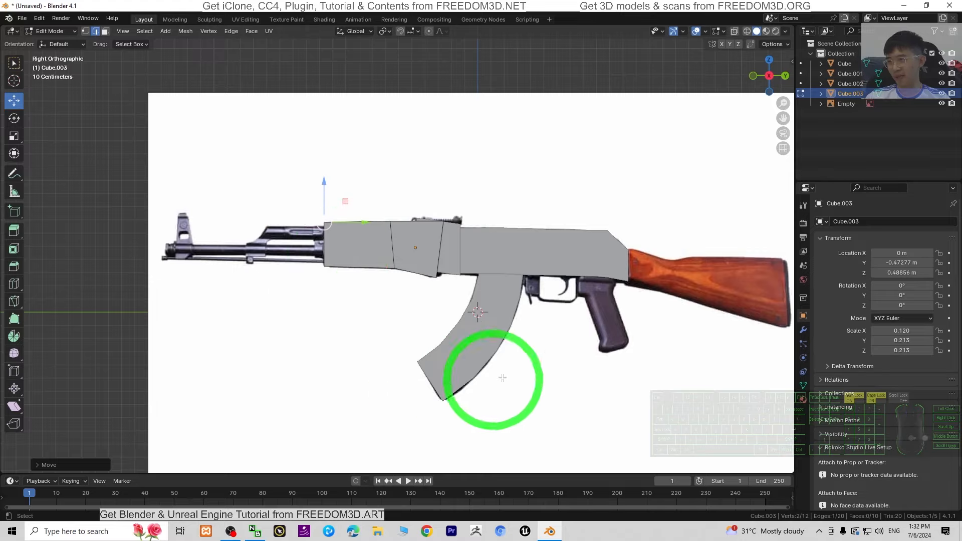
Step: Add a single vertical loop cut around the middle of the handguard's front section
{"action": "middle_click_drag", "start_coordinate": [346, 366], "coordinate": [475, 328]}
{"action": "left_click", "coordinate": [467, 325]}
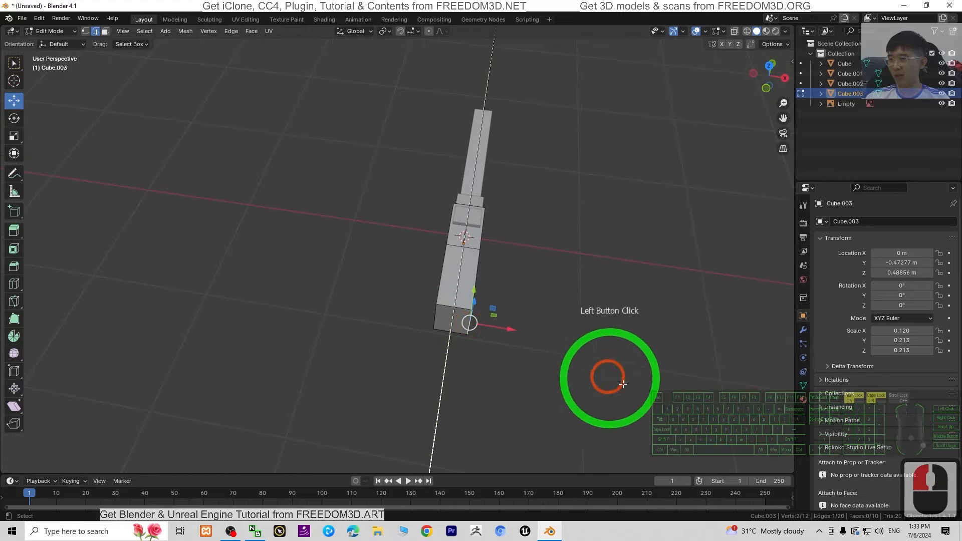
{"action": "middle_click_drag", "start_coordinate": [645, 390], "coordinate": [387, 277]}
{"action": "scroll", "coordinate": [637, 348], "scroll_direction": "up", "scroll_amount": 1}
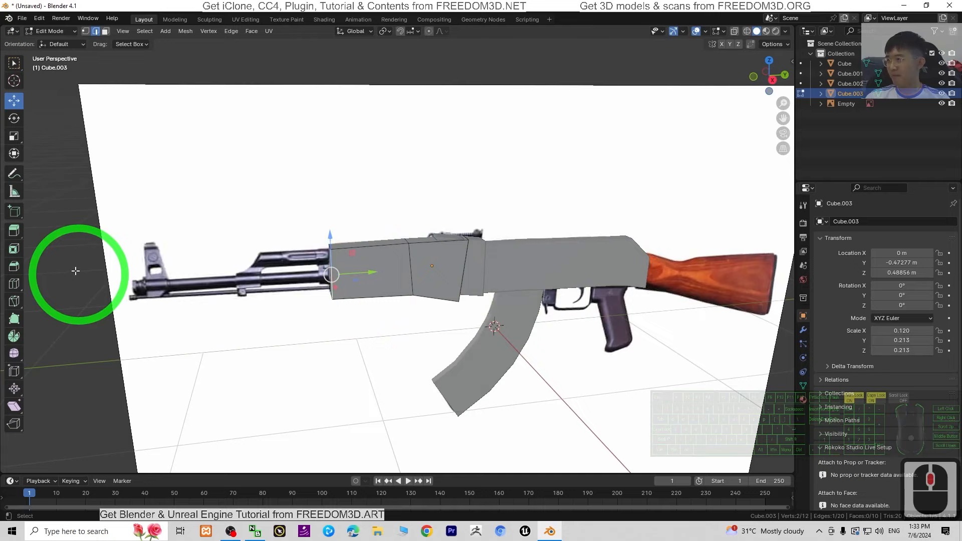
{"action": "left_click", "coordinate": [14, 284]}
{"action": "left_click", "coordinate": [377, 265]}
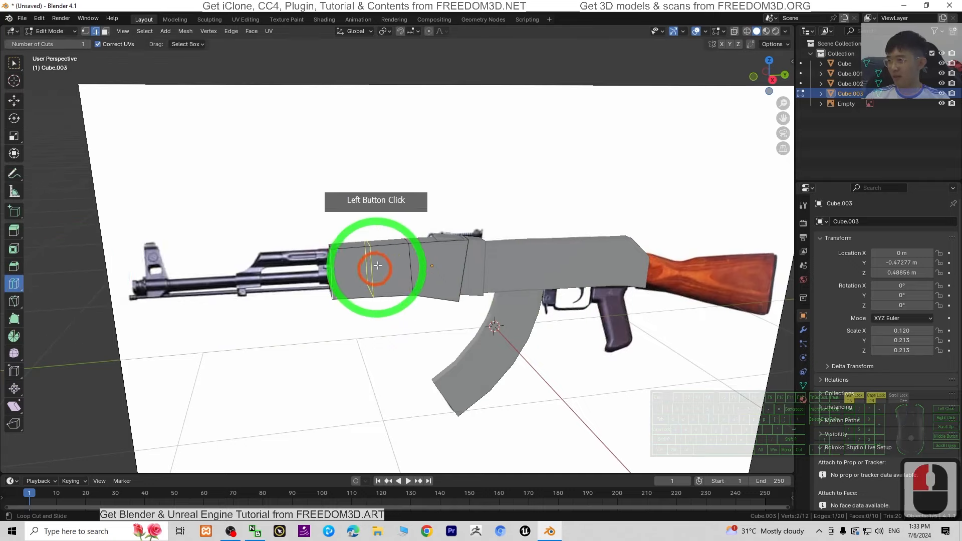
{"action": "left_click", "coordinate": [371, 264]}
{"action": "middle_click_drag", "start_coordinate": [258, 393], "coordinate": [451, 300]}
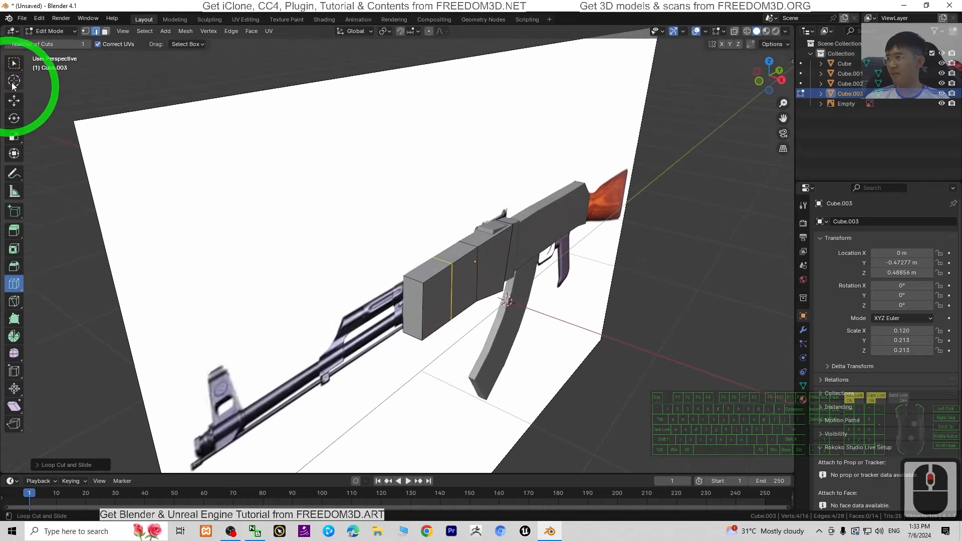
Step: Scale the handguard's front end face down along X so the front end is narrower
{"action": "left_click", "coordinate": [105, 31]}
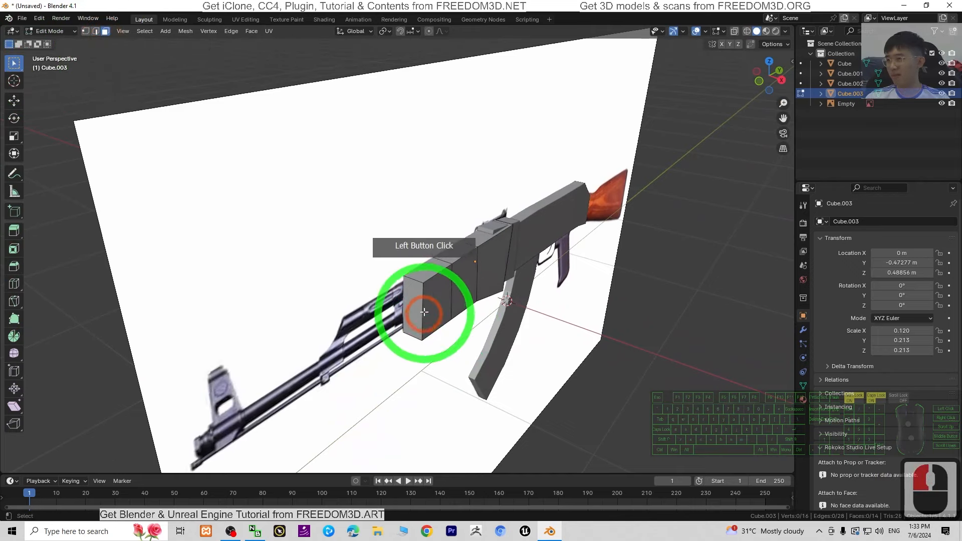
{"action": "left_click", "coordinate": [434, 327]}
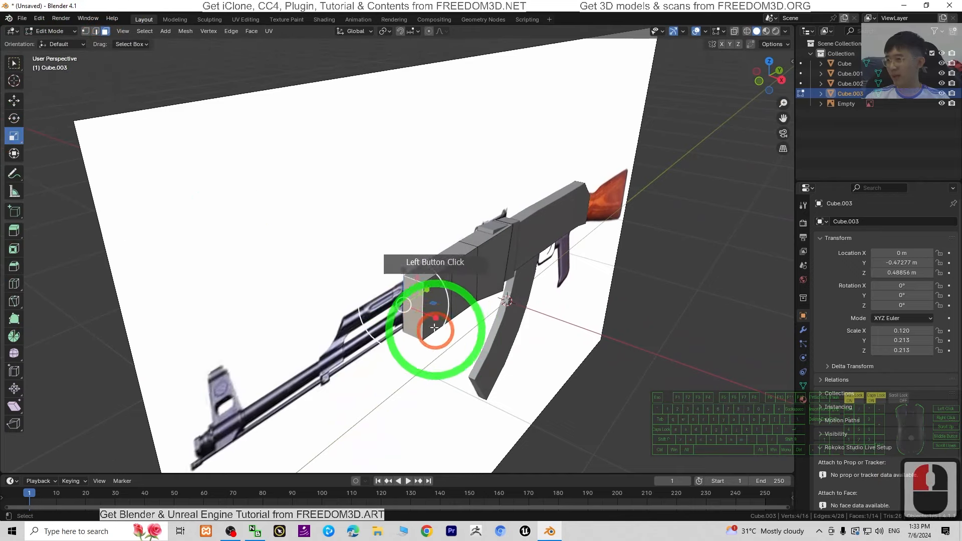
{"action": "left_click_drag", "start_coordinate": [435, 320], "coordinate": [612, 380]}
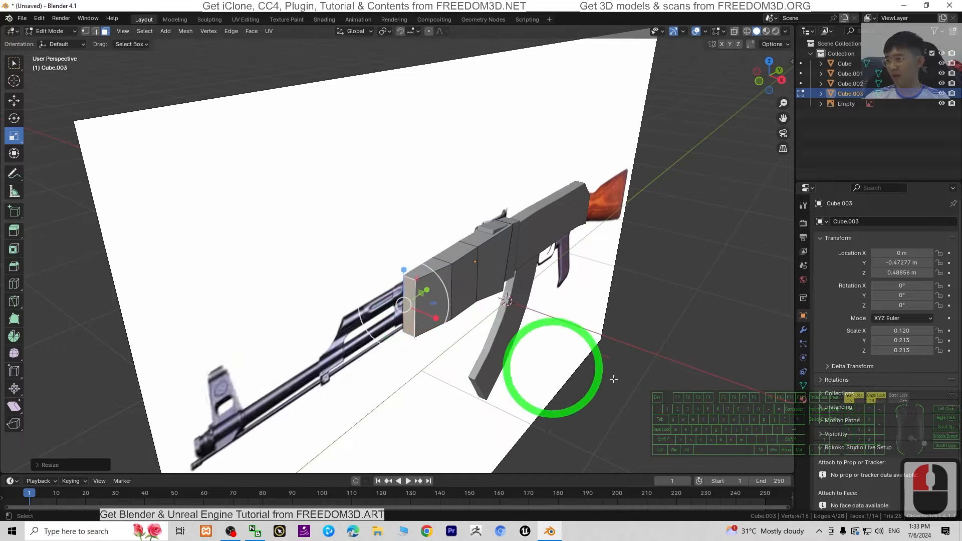
{"action": "middle_click_drag", "start_coordinate": [533, 367], "coordinate": [397, 283]}
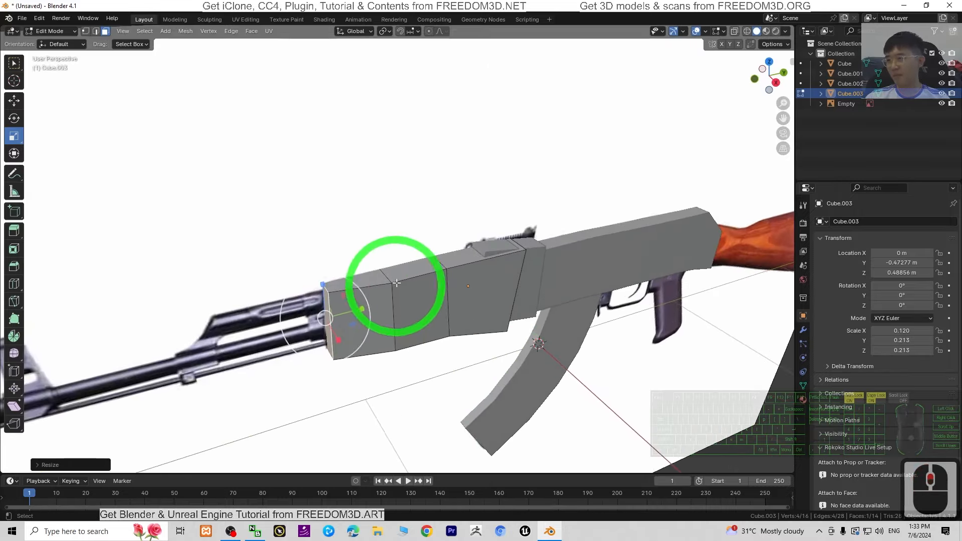
Step: Select the new loop's vertical edges on both sides of the handguard and scale them slightly inward along X
{"action": "left_click", "coordinate": [96, 31]}
{"action": "left_click", "coordinate": [431, 298]}
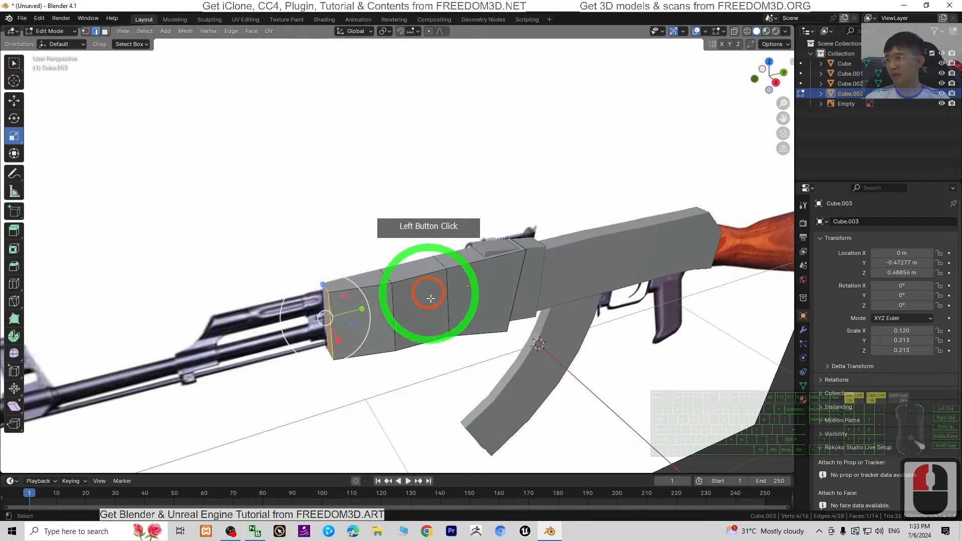
{"action": "middle_click_drag", "start_coordinate": [366, 365], "coordinate": [460, 354]}
{"action": "left_click", "coordinate": [475, 263], "text": "shift"}
{"action": "middle_click_drag", "start_coordinate": [724, 357], "coordinate": [643, 414]}
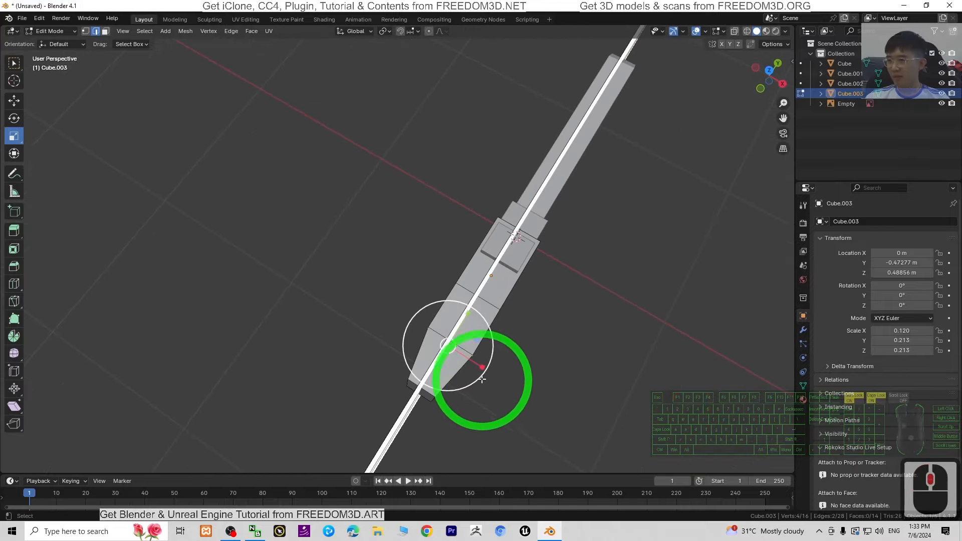
{"action": "left_click_drag", "start_coordinate": [482, 368], "coordinate": [474, 363]}
{"action": "middle_click_drag", "start_coordinate": [651, 428], "coordinate": [574, 335]}
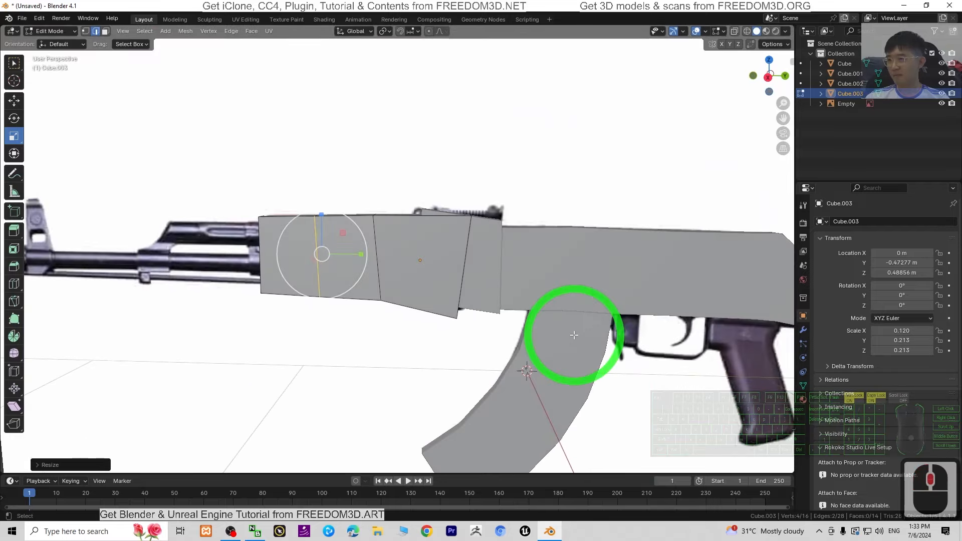
Step: Examine the tapered handguard against the rest of the rifle from several angles, finishing in Object Mode
{"action": "scroll", "coordinate": [574, 335], "scroll_direction": "down", "scroll_amount": 3}
{"action": "middle_click_drag", "start_coordinate": [639, 306], "coordinate": [355, 311]}
{"action": "scroll", "coordinate": [316, 322], "scroll_direction": "up", "scroll_amount": 5}
{"action": "middle_click_drag", "start_coordinate": [464, 382], "coordinate": [436, 302]}
{"action": "scroll", "coordinate": [513, 333], "scroll_direction": "down", "scroll_amount": 6}
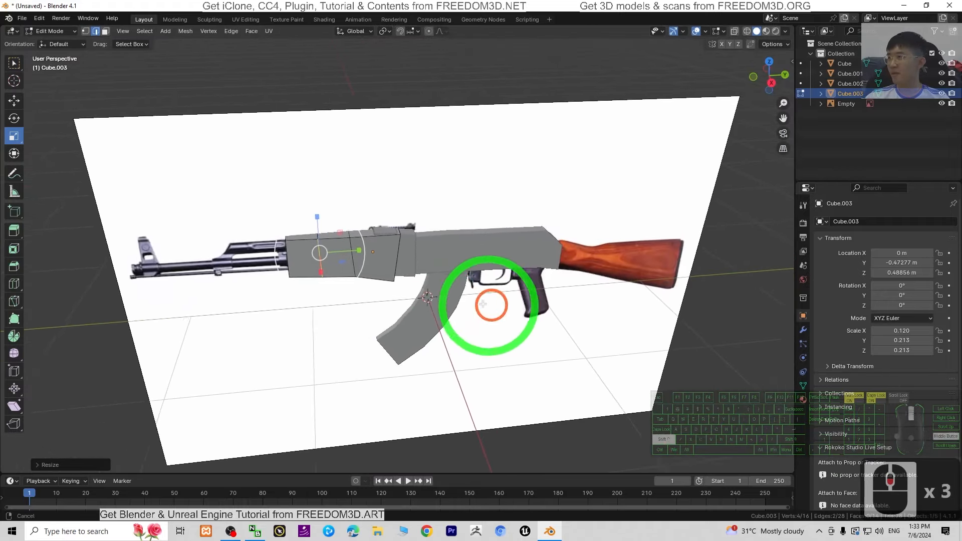
{"action": "left_click", "coordinate": [46, 31], "text": "shift"}
{"action": "left_click", "coordinate": [48, 42]}
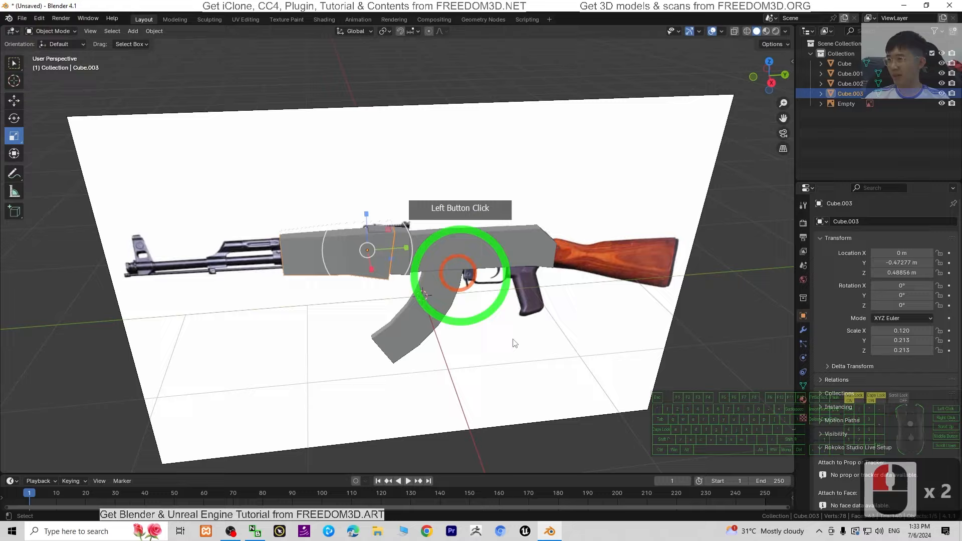
{"action": "middle_click_drag", "start_coordinate": [537, 333], "coordinate": [453, 345]}
{"action": "scroll", "coordinate": [453, 345], "scroll_direction": "up", "scroll_amount": 3}
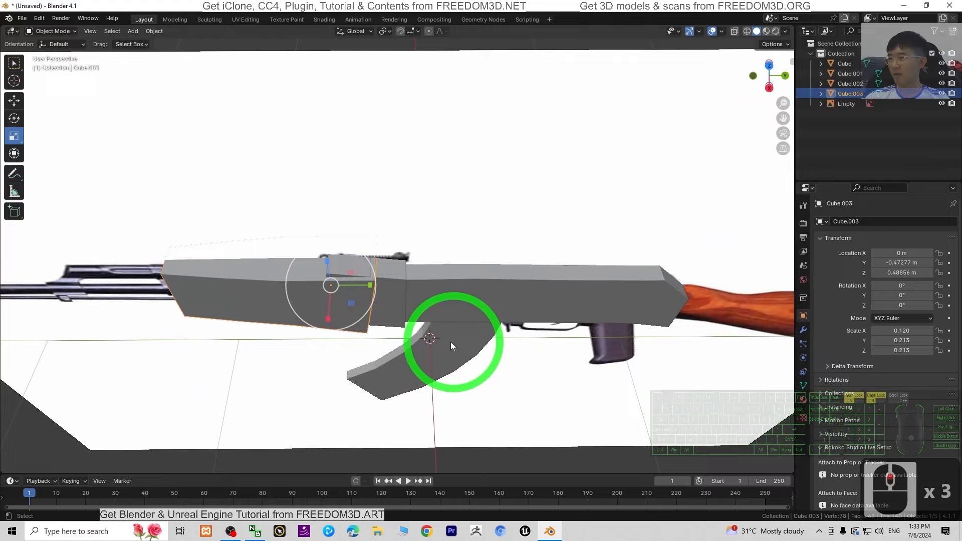
Step: In Edit Mode, select the handguard's rear vertical edges on both sides and scale them inward along X
{"action": "left_click", "coordinate": [56, 32]}
{"action": "left_click", "coordinate": [48, 53]}
{"action": "middle_click_drag", "start_coordinate": [386, 269], "coordinate": [267, 233]}
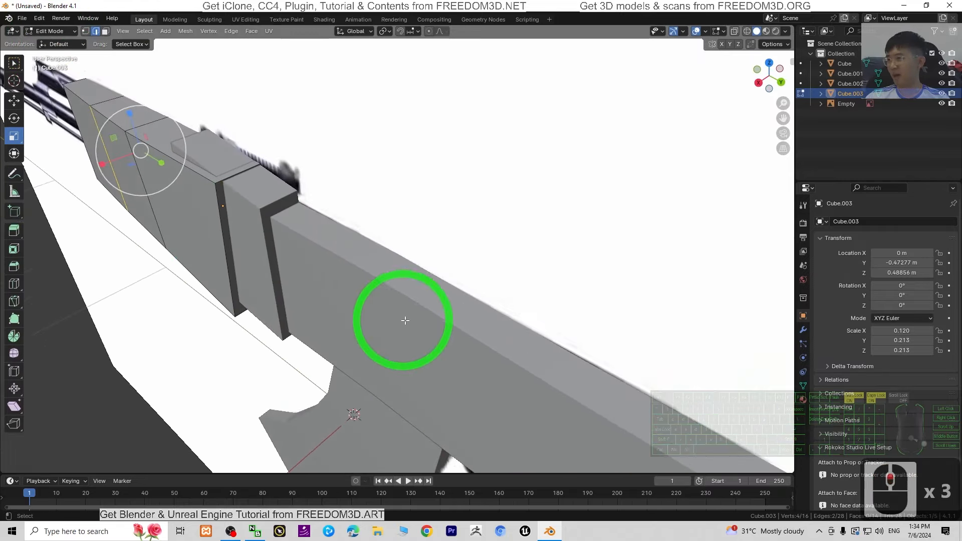
{"action": "middle_click_drag", "start_coordinate": [405, 320], "coordinate": [117, 31]}
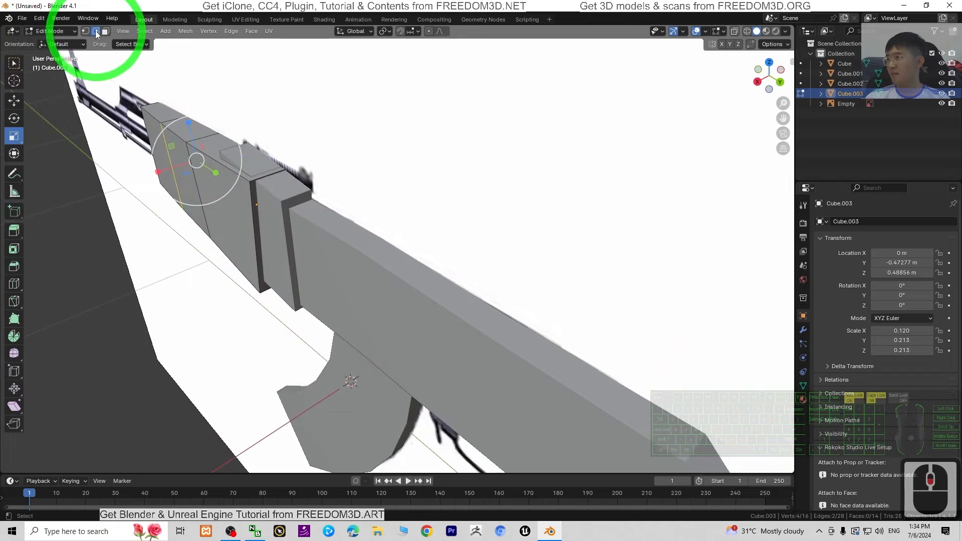
{"action": "left_click", "coordinate": [245, 257]}
{"action": "left_click_drag", "start_coordinate": [473, 296], "coordinate": [477, 307]}
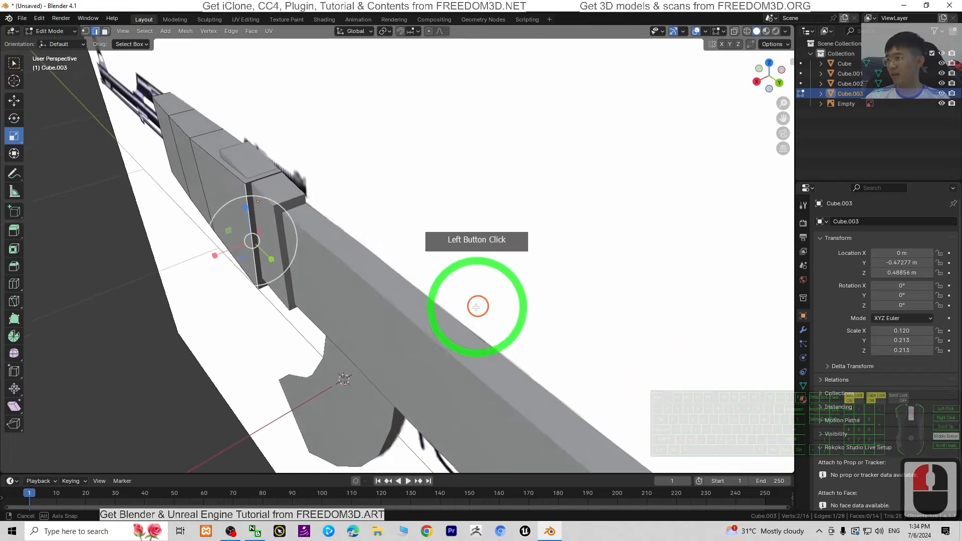
{"action": "middle_click_drag", "start_coordinate": [477, 307], "coordinate": [393, 261]}
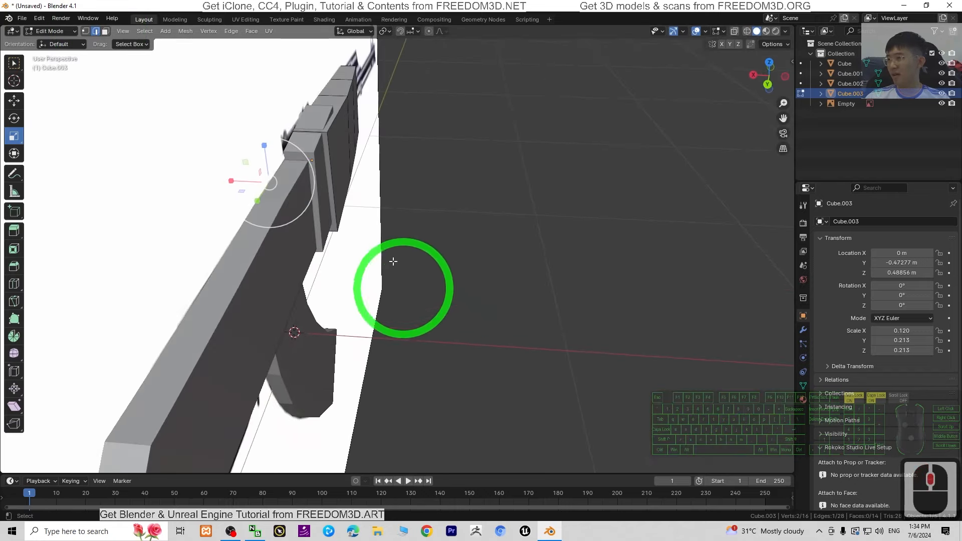
{"action": "left_click", "coordinate": [331, 169], "text": "shift"}
{"action": "middle_click_drag", "start_coordinate": [417, 296], "coordinate": [597, 352]}
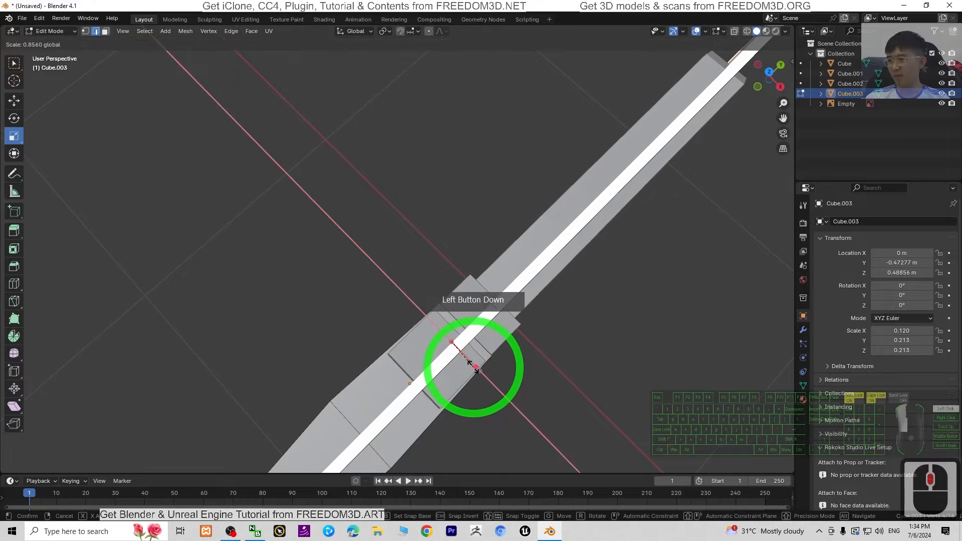
{"action": "left_click", "coordinate": [471, 362]}
{"action": "middle_click_drag", "start_coordinate": [515, 402], "coordinate": [445, 374]}
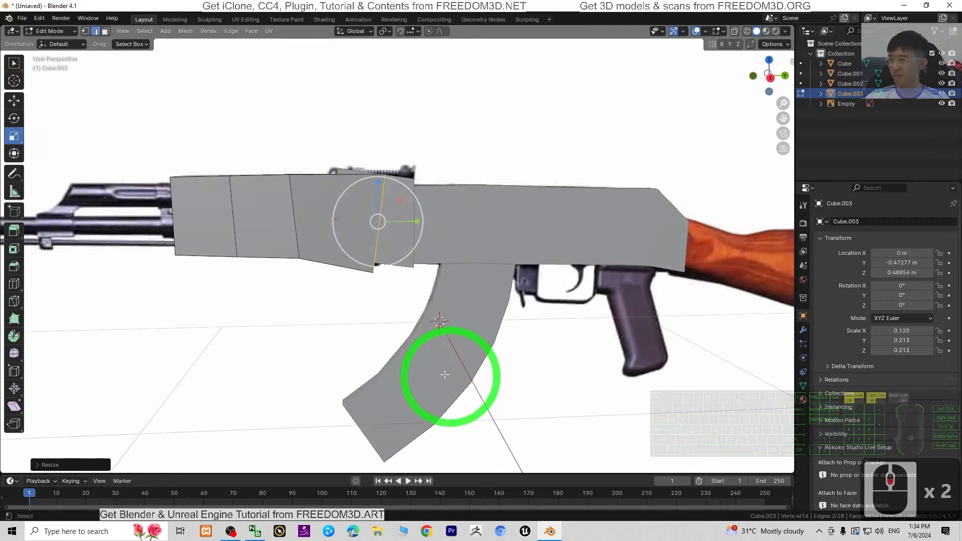
Step: Move the handguard's rear lower edge slightly backward along Y and upward along Z to fit the reference
{"action": "middle_click_drag", "start_coordinate": [380, 348], "coordinate": [396, 303]}
{"action": "middle_click_drag", "start_coordinate": [450, 288], "coordinate": [398, 283]}
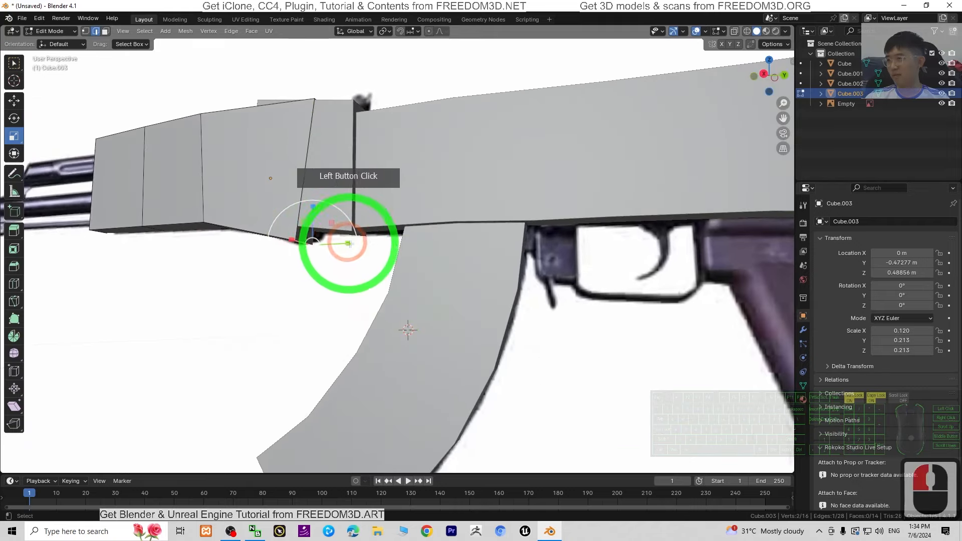
{"action": "left_click", "coordinate": [15, 104]}
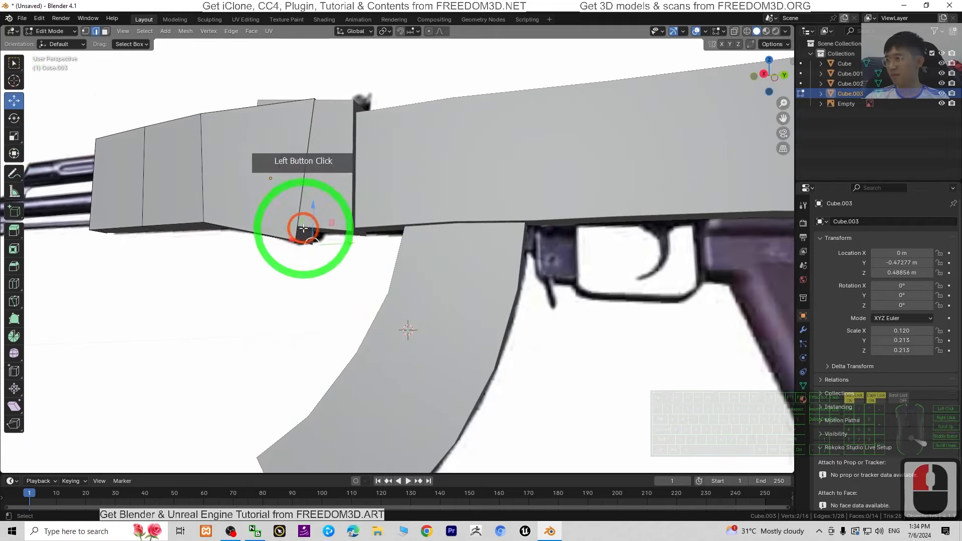
{"action": "left_click_drag", "start_coordinate": [350, 242], "coordinate": [357, 240]}
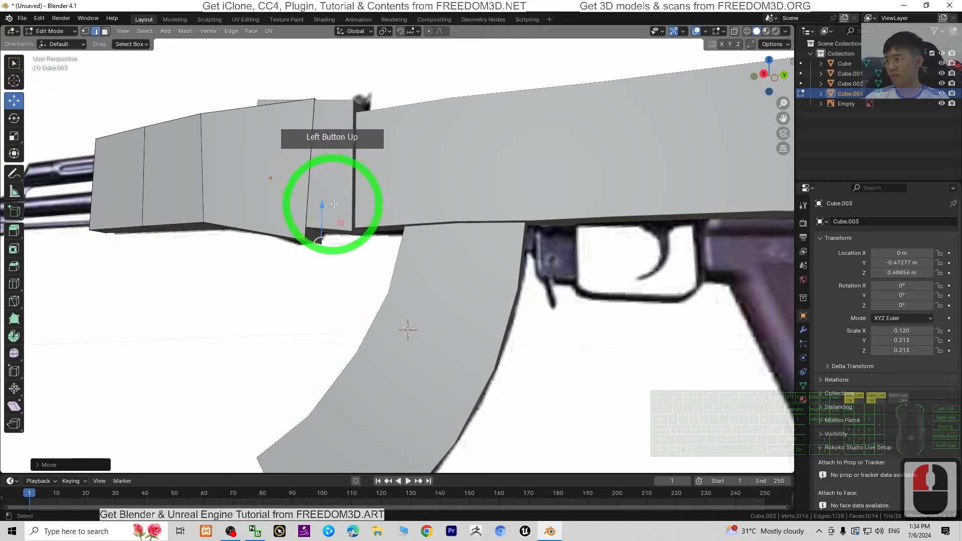
{"action": "middle_click_drag", "start_coordinate": [32, 150], "coordinate": [348, 269]}
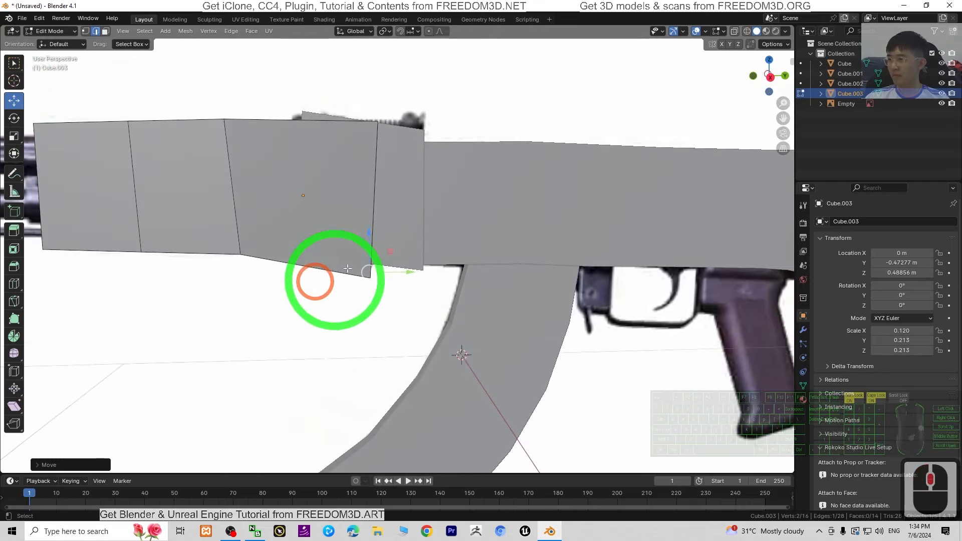
{"action": "left_click_drag", "start_coordinate": [370, 230], "coordinate": [362, 223]}
{"action": "scroll", "coordinate": [408, 365], "scroll_direction": "down", "scroll_amount": 3}
{"action": "middle_click_drag", "start_coordinate": [199, 344], "coordinate": [317, 271]}
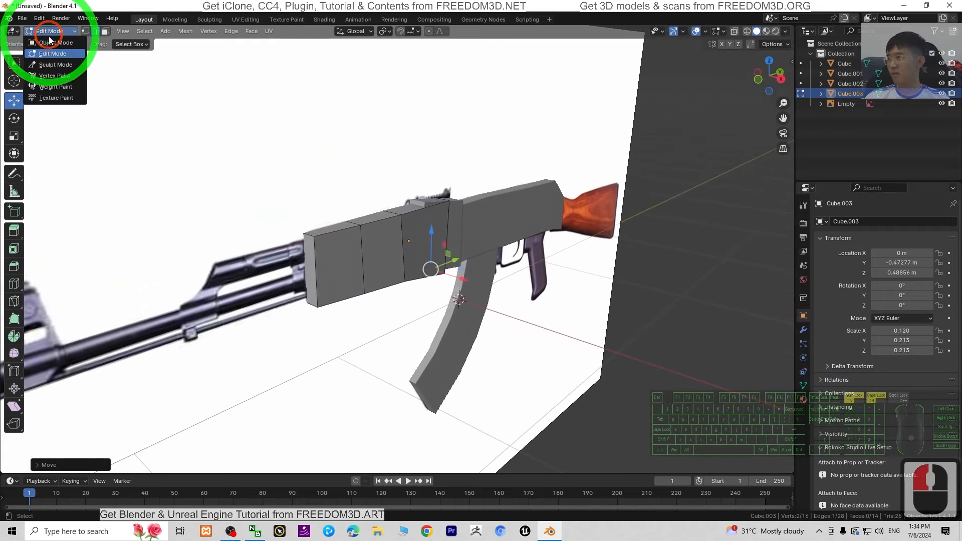
Step: Return to Object Mode and add a cylinder mesh for the barrel
{"action": "left_click", "coordinate": [50, 42]}
{"action": "scroll", "coordinate": [366, 326], "scroll_direction": "down", "scroll_amount": 4}
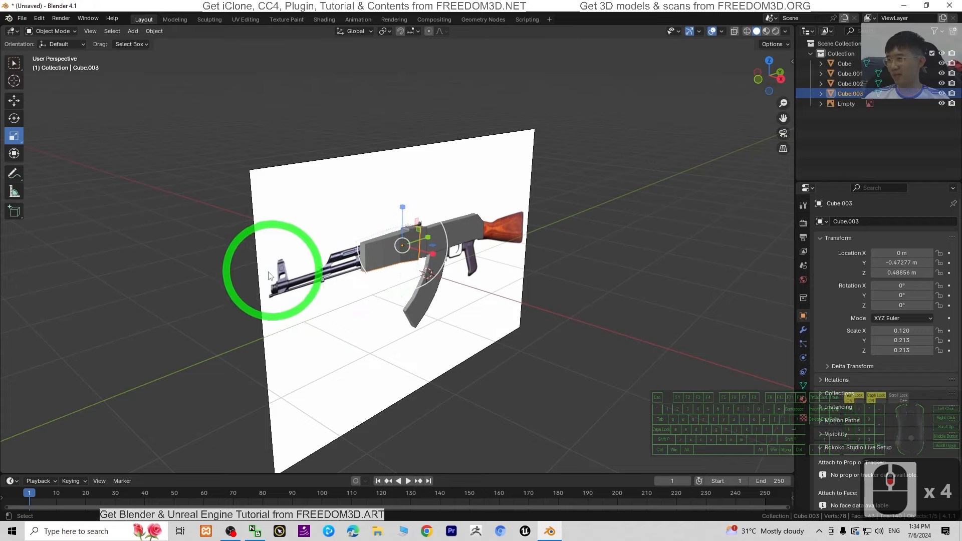
{"action": "left_click", "coordinate": [133, 31]}
{"action": "mouse_move", "coordinate": [156, 40]}
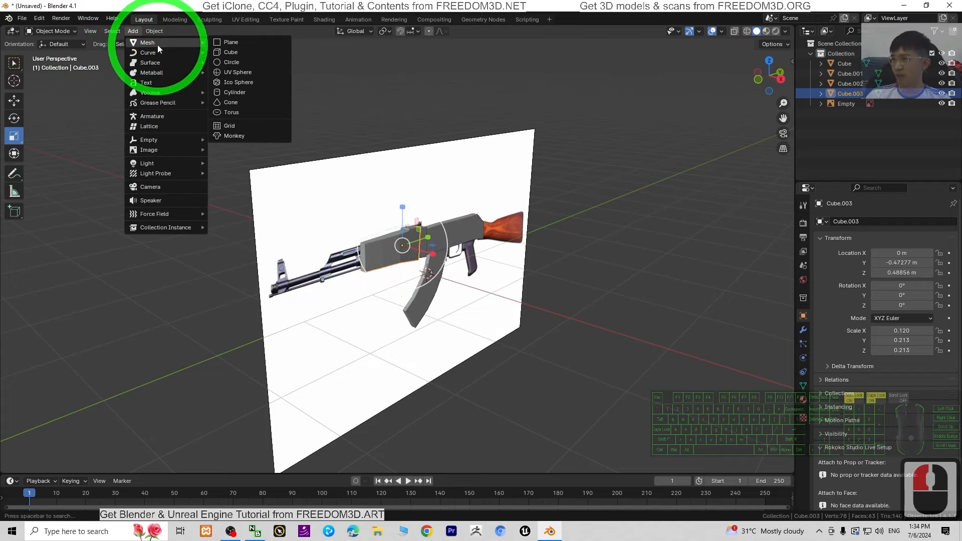
{"action": "left_click", "coordinate": [234, 92]}
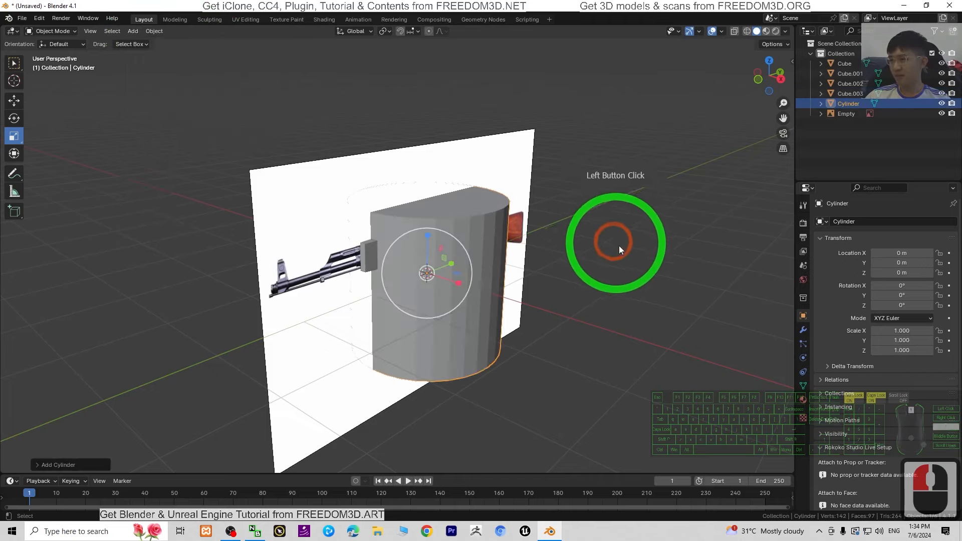
{"action": "middle_click_drag", "start_coordinate": [620, 249], "coordinate": [563, 307]}
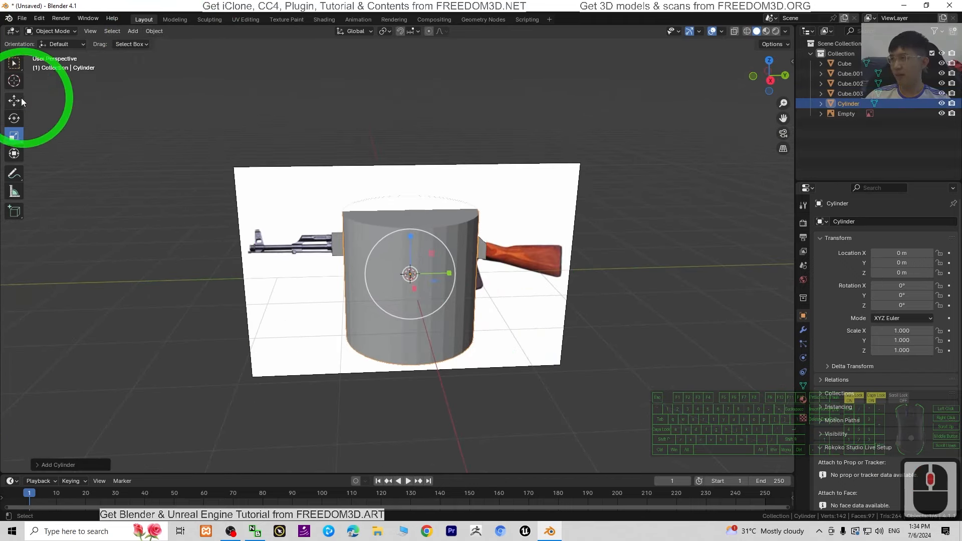
Step: Set the cylinder's X rotation to 90° and scale it uniformly to about 0.099
{"action": "left_click_drag", "start_coordinate": [402, 230], "coordinate": [396, 257]}
{"action": "double_click", "coordinate": [892, 285]}
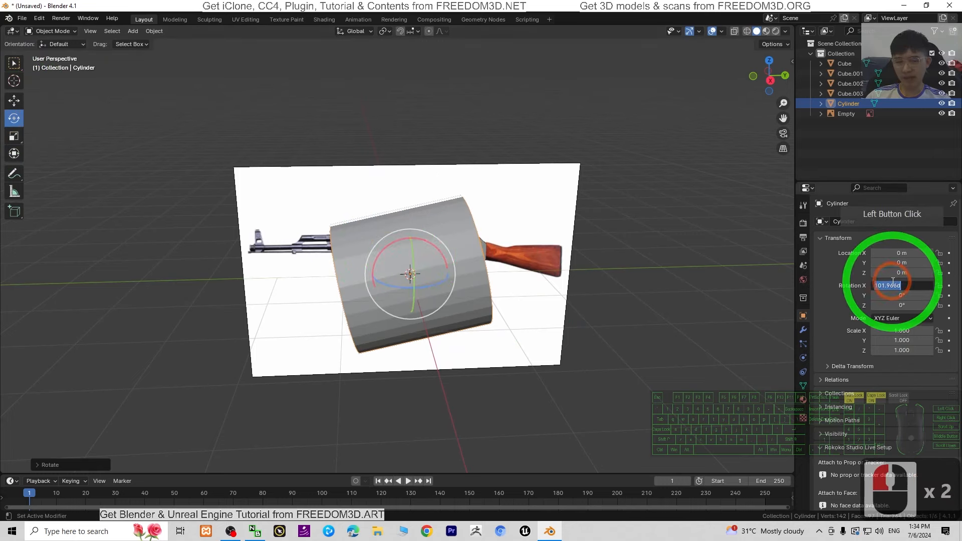
{"action": "key", "text": "Return"}
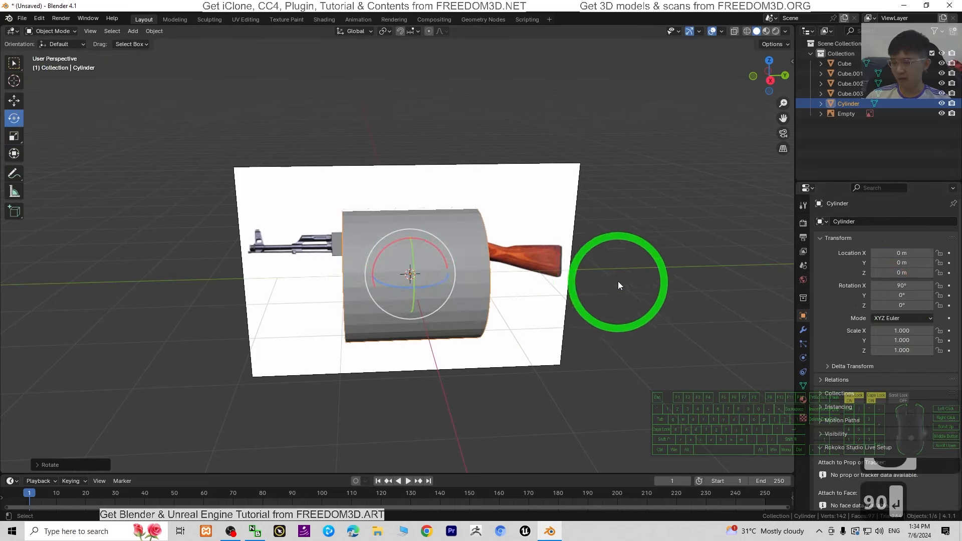
{"action": "key", "text": "s"}
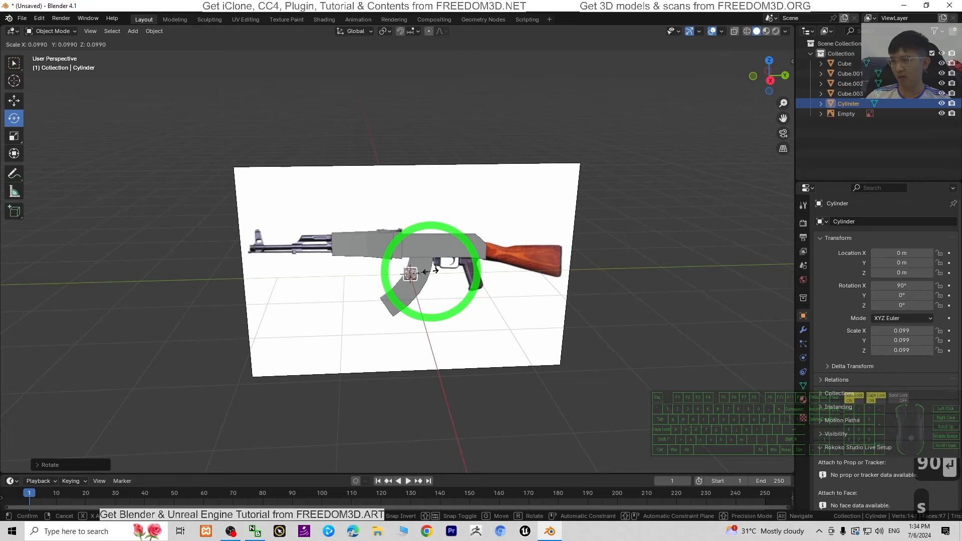
{"action": "left_click", "coordinate": [430, 271]}
{"action": "scroll", "coordinate": [526, 290], "scroll_direction": "up", "scroll_amount": 4}
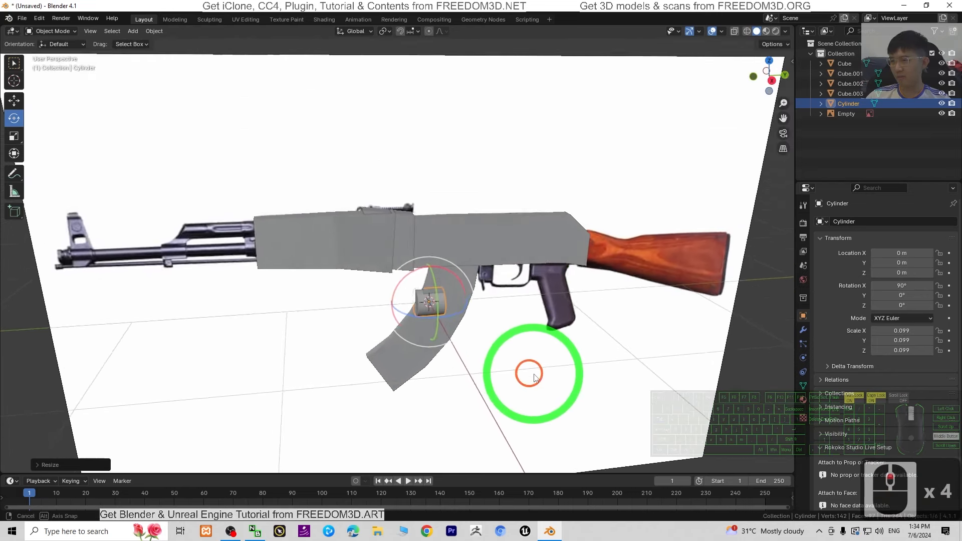
{"action": "middle_click_drag", "start_coordinate": [535, 377], "coordinate": [546, 376]}
Step: Move the cylinder in the YZ plane to the handguard's front end, at about Y -1.22 m and Z 0.50 m
{"action": "left_click", "coordinate": [458, 292]}
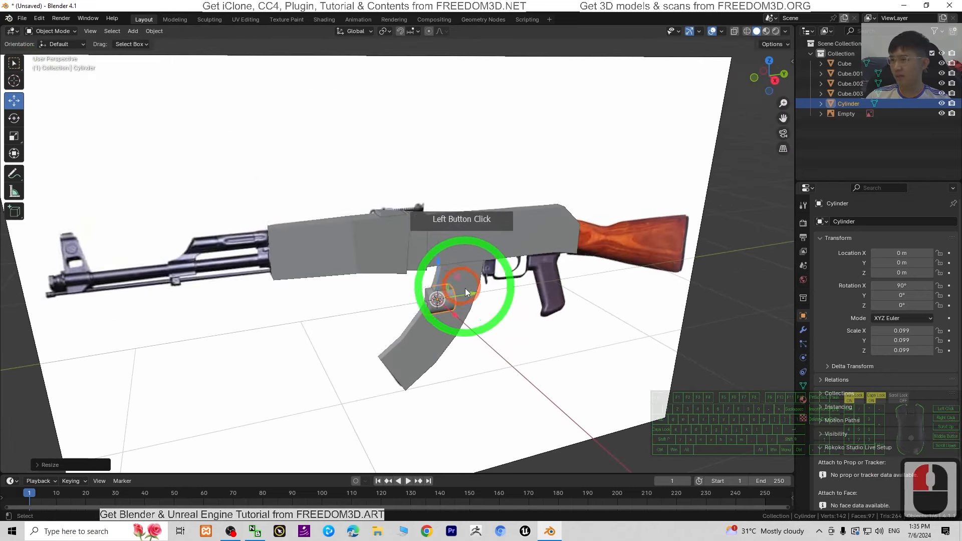
{"action": "left_click_drag", "start_coordinate": [458, 286], "coordinate": [280, 233]}
{"action": "middle_click_drag", "start_coordinate": [281, 233], "coordinate": [407, 252]}
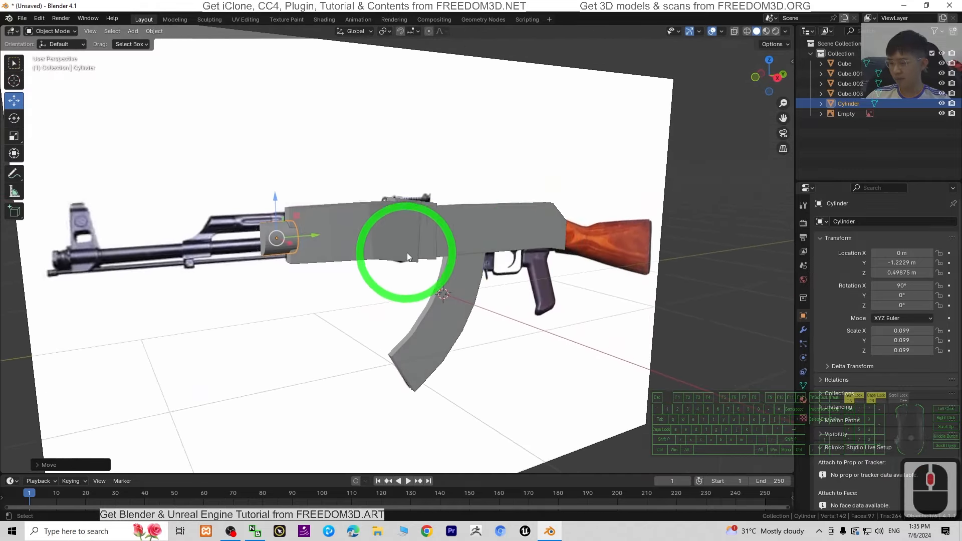
Step: Scale the cylinder down to 0.045 and move it onto the barrel's base in the reference, at about Y -1.195 m and Z 0.467 m
{"action": "key", "text": "s"}
{"action": "left_click", "coordinate": [339, 244]}
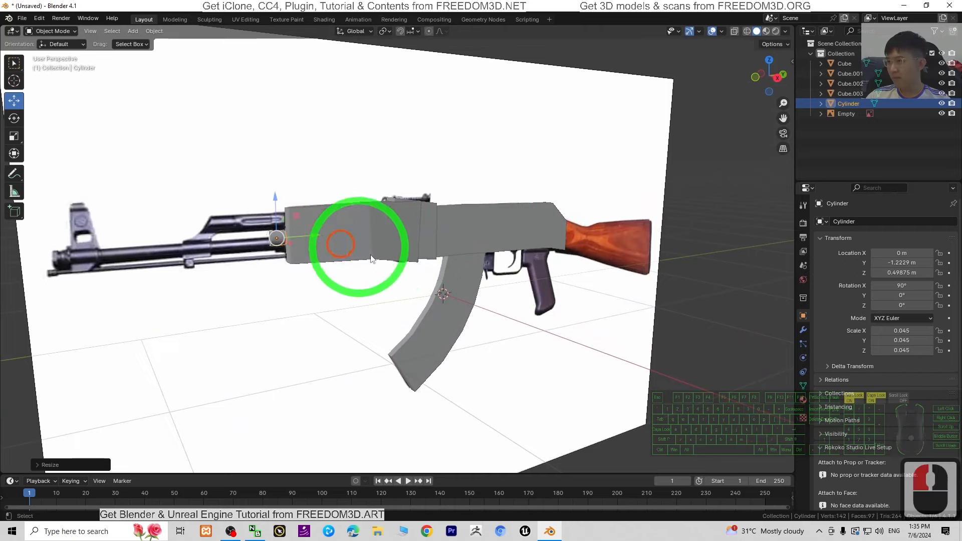
{"action": "left_click", "coordinate": [778, 77]}
{"action": "scroll", "coordinate": [378, 197], "scroll_direction": "up", "scroll_amount": 3}
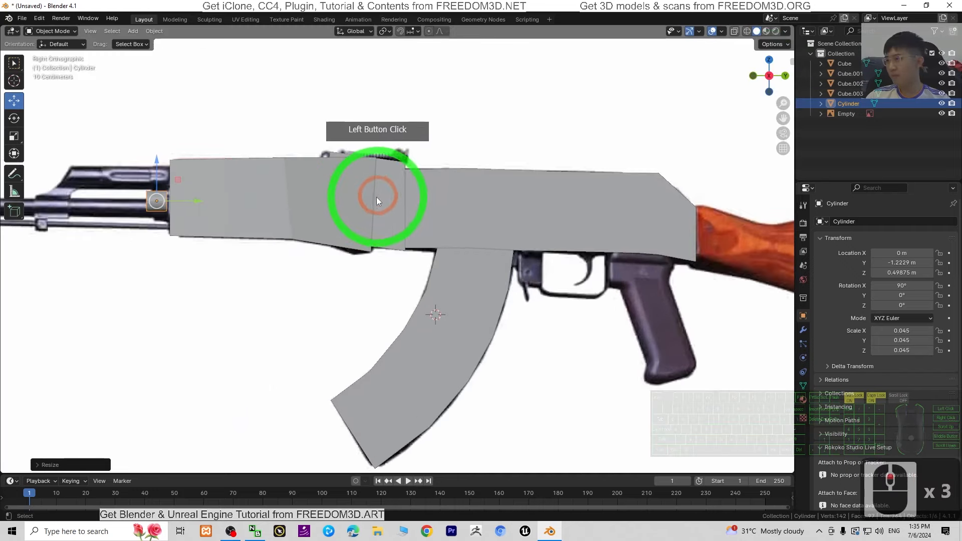
{"action": "middle_click_drag", "start_coordinate": [411, 264], "coordinate": [588, 307], "text": "shift"}
{"action": "scroll", "coordinate": [317, 221], "scroll_direction": "up", "scroll_amount": 4}
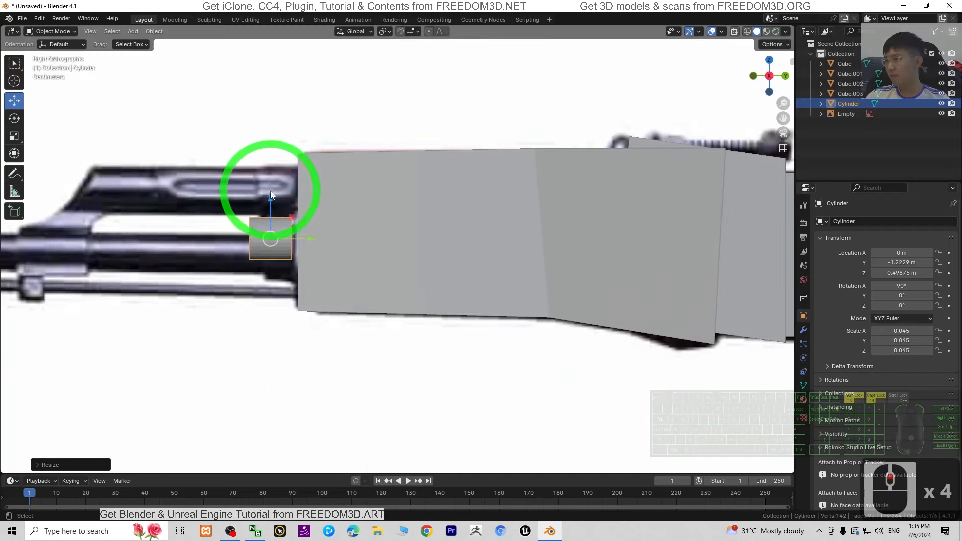
{"action": "left_click_drag", "start_coordinate": [270, 195], "coordinate": [270, 209]}
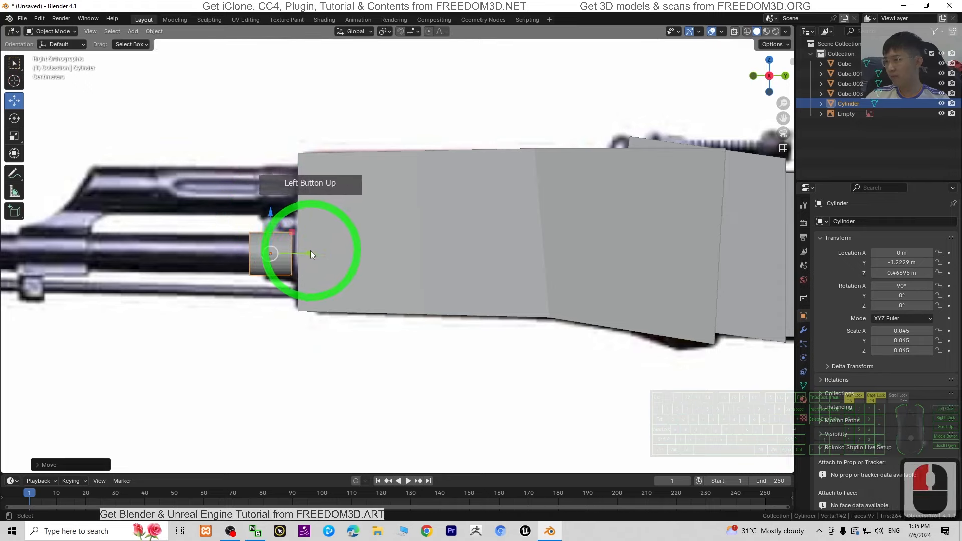
{"action": "mouse_move", "coordinate": [311, 254]}
{"action": "left_mouse_down"}
{"action": "mouse_move", "coordinate": [217, 254]}
{"action": "mouse_move", "coordinate": [322, 255]}
{"action": "left_mouse_up"}
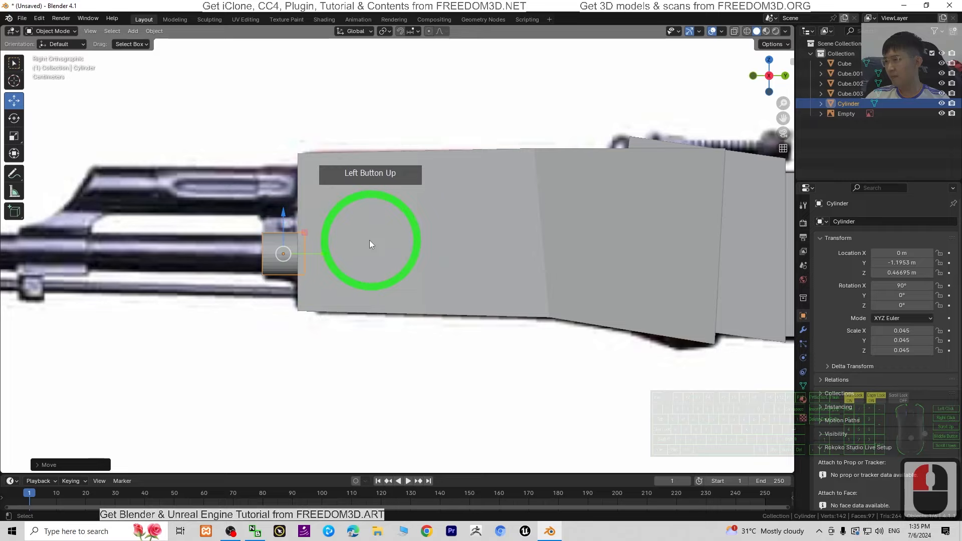
Step: Scale the cylinder up to 0.051 and shift it in the YZ plane to about Y -1.191 m and Z 0.464 m
{"action": "key", "text": "s"}
{"action": "left_click", "coordinate": [365, 239]}
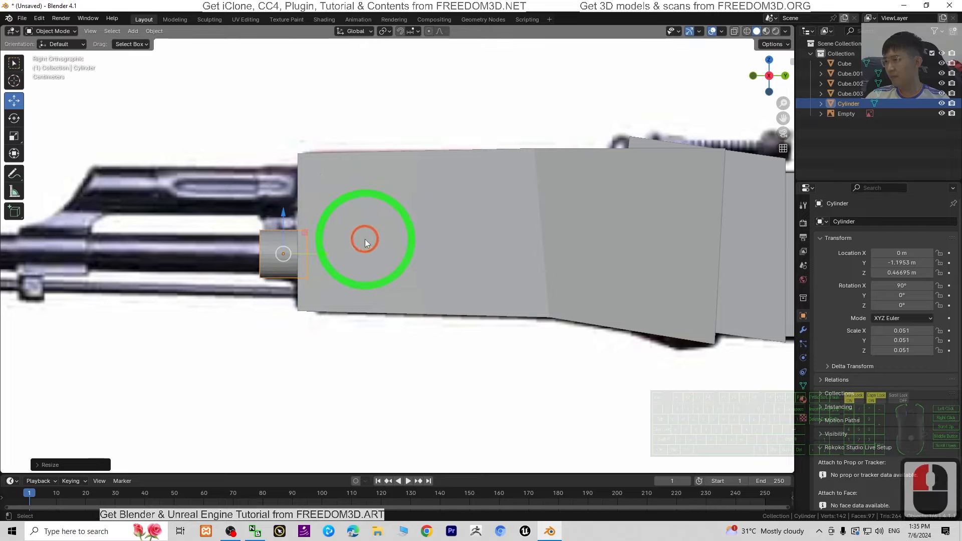
{"action": "left_click_drag", "start_coordinate": [304, 233], "coordinate": [369, 333]}
{"action": "middle_click_drag", "start_coordinate": [369, 333], "coordinate": [304, 235]}
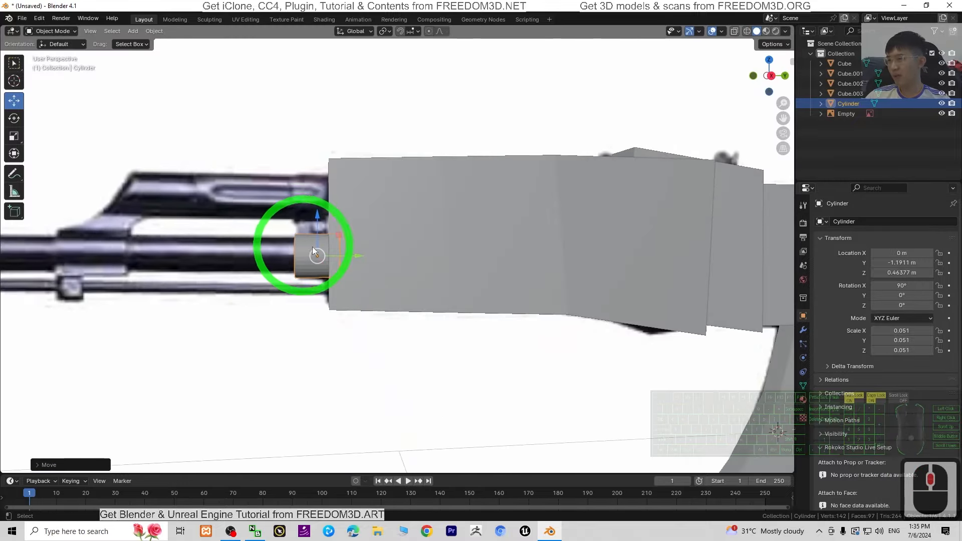
Step: Duplicate the cylinder, move the copy forward along Y to about -1.274 m, and scale it down to about 0.040
{"action": "middle_click_drag", "start_coordinate": [330, 308], "coordinate": [437, 249]}
{"action": "middle_click_drag", "start_coordinate": [331, 244], "coordinate": [480, 274], "text": "shift"}
{"action": "scroll", "coordinate": [302, 183], "scroll_direction": "up", "scroll_amount": 5}
{"action": "middle_click_drag", "start_coordinate": [394, 230], "coordinate": [500, 313], "text": "shift"}
{"action": "key", "text": "ctrl+c"}
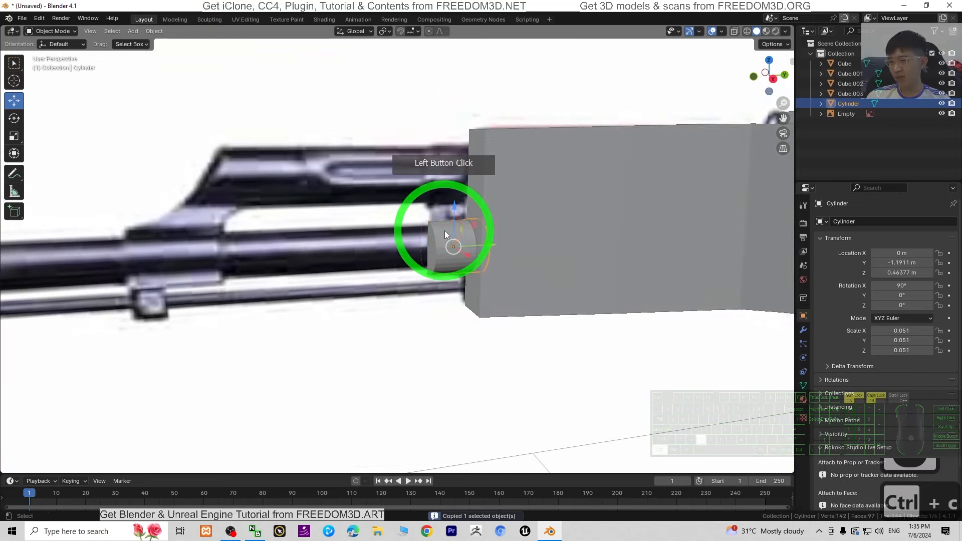
{"action": "key", "text": "ctrl+v"}
{"action": "key", "text": "g"}
{"action": "left_click", "coordinate": [426, 243]}
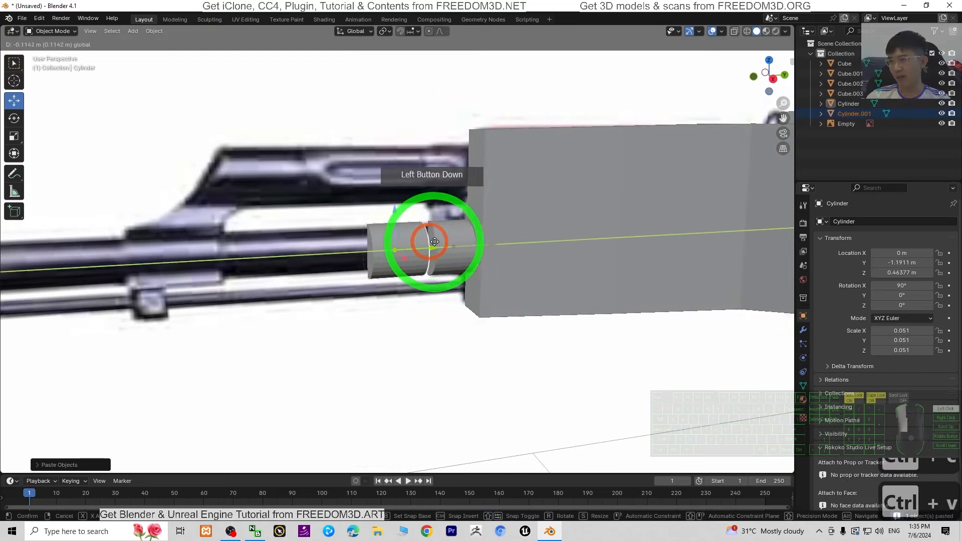
{"action": "key", "text": "s"}
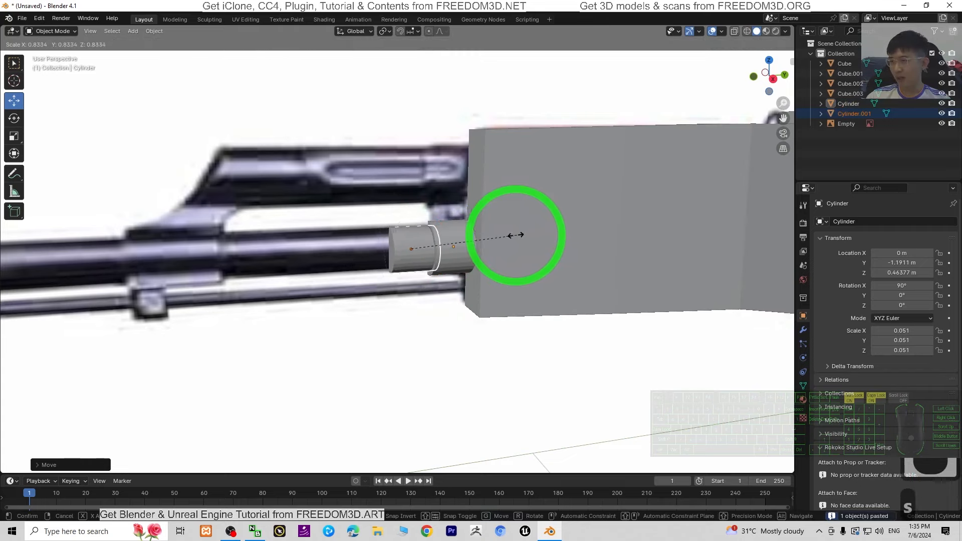
{"action": "left_click", "coordinate": [512, 236]}
{"action": "left_click", "coordinate": [774, 79]}
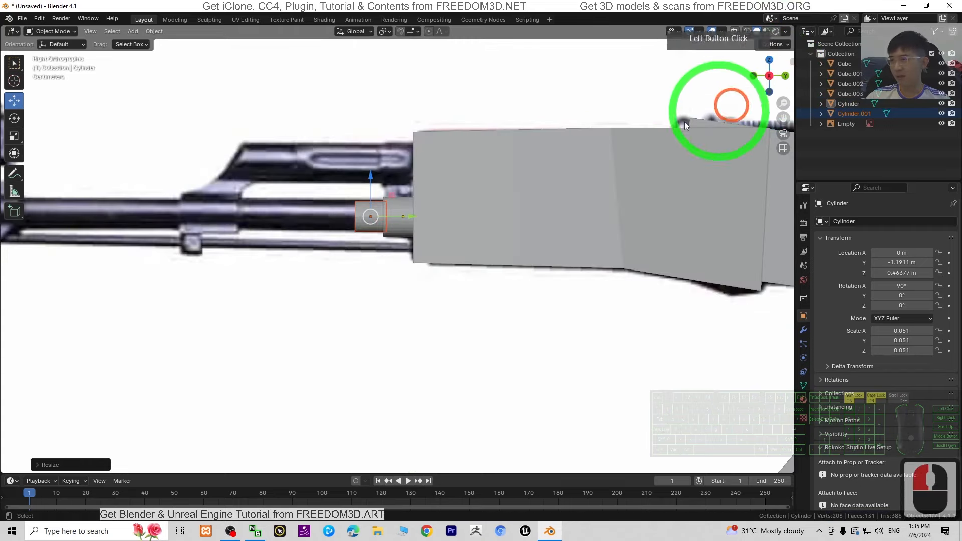
{"action": "left_click", "coordinate": [408, 176]}
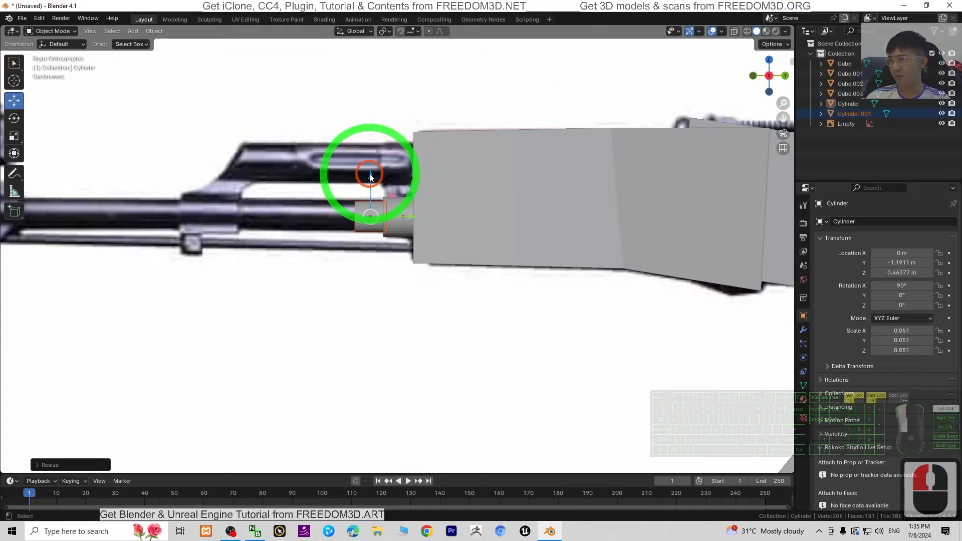
{"action": "left_click_drag", "start_coordinate": [370, 176], "coordinate": [370, 172]}
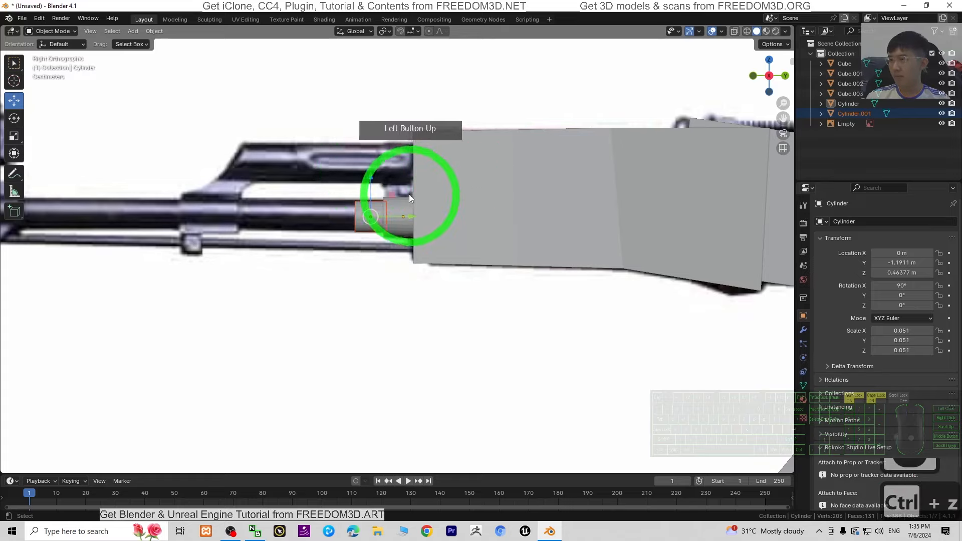
{"action": "key", "text": "ctrl+z"}
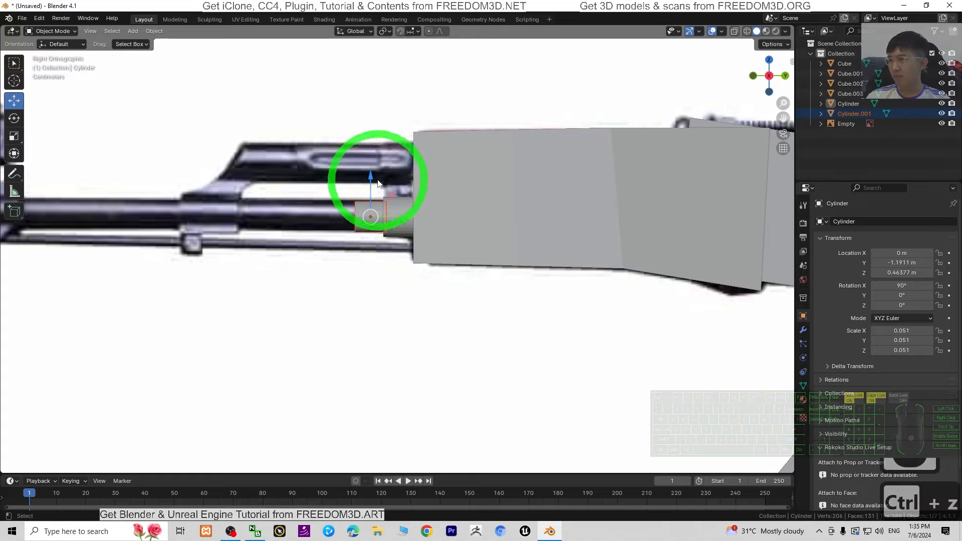
Step: Select both barrel cylinders and move them together along Z to about 0.466 m
{"action": "left_click", "coordinate": [399, 211], "text": "shift"}
{"action": "left_click_drag", "start_coordinate": [385, 176], "coordinate": [385, 186]}
{"action": "middle_click_drag", "start_coordinate": [326, 265], "coordinate": [449, 266]}
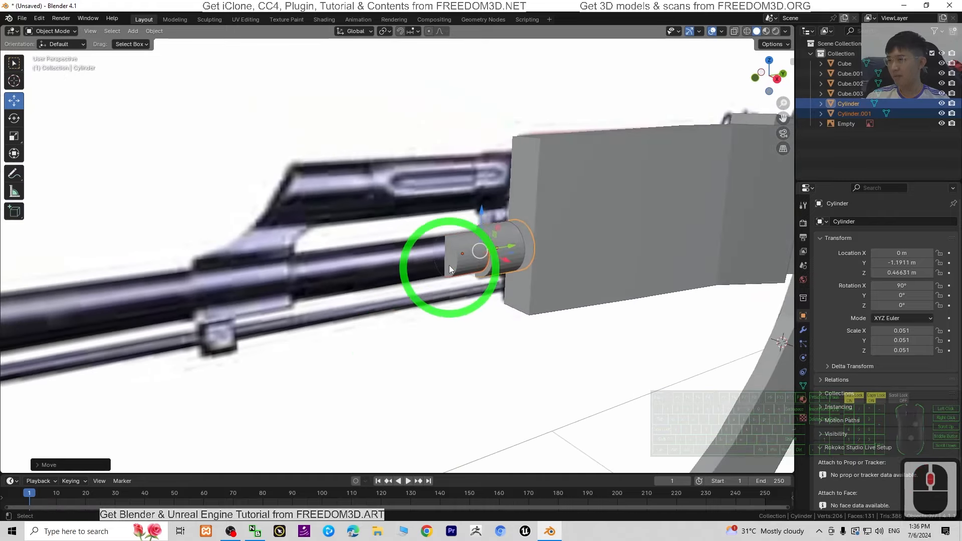
Step: In Edit Mode, move the thinner cylinder's front face forward along Y to the front sight to form the full barrel
{"action": "left_click", "coordinate": [451, 251]}
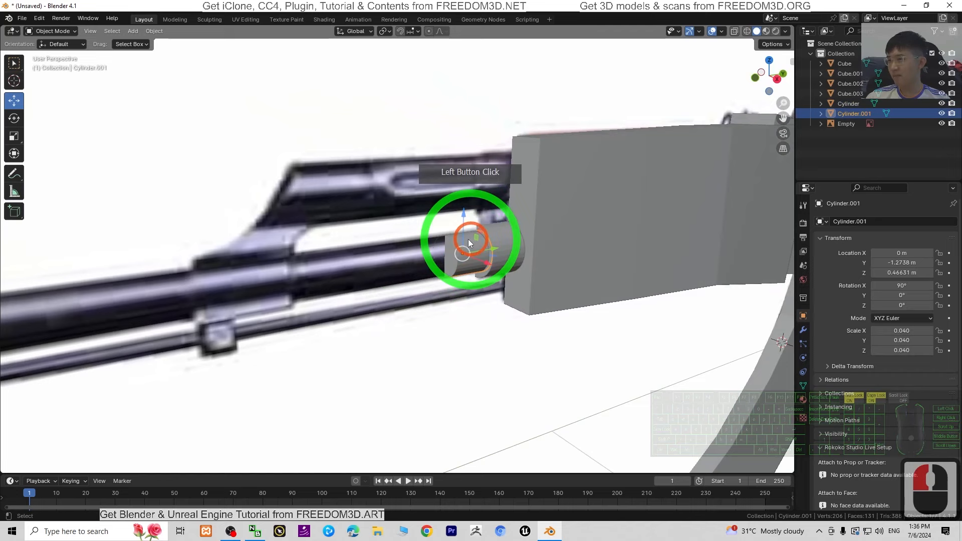
{"action": "left_click", "coordinate": [52, 31]}
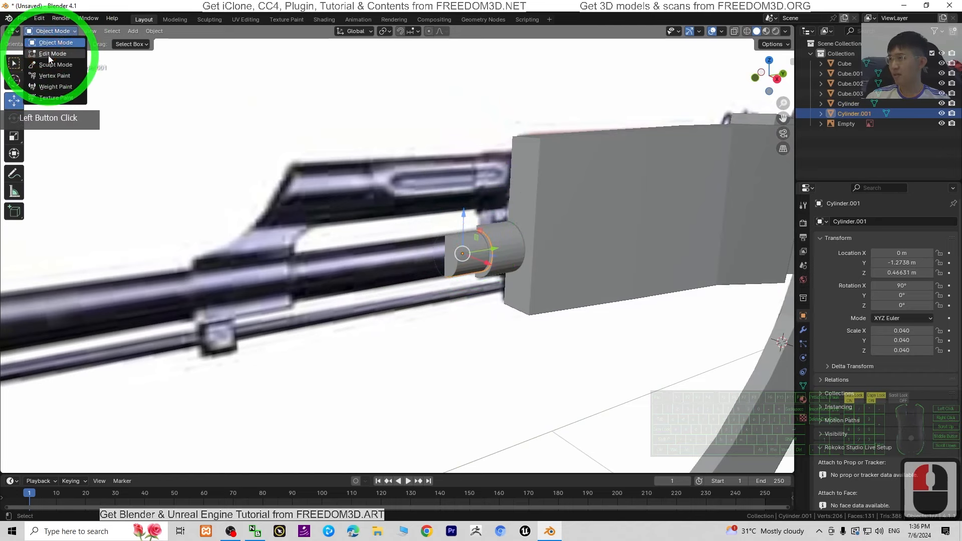
{"action": "left_click", "coordinate": [50, 54]}
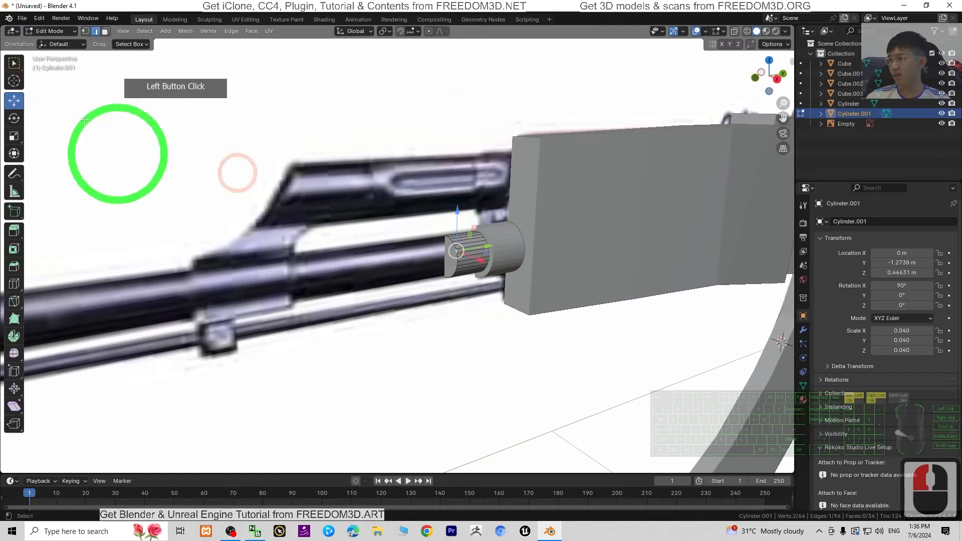
{"action": "left_click", "coordinate": [452, 257]}
{"action": "left_click", "coordinate": [452, 257]}
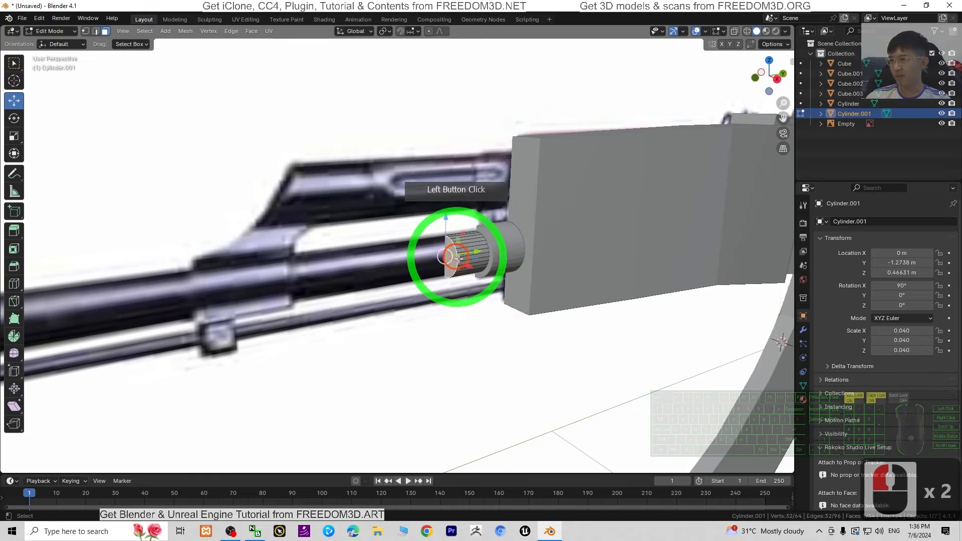
{"action": "middle_click_drag", "start_coordinate": [452, 257], "coordinate": [432, 271]}
{"action": "left_click_drag", "start_coordinate": [416, 253], "coordinate": [111, 252]}
{"action": "scroll", "coordinate": [240, 321], "scroll_direction": "down", "scroll_amount": 2}
{"action": "middle_click_drag", "start_coordinate": [317, 344], "coordinate": [456, 320]}
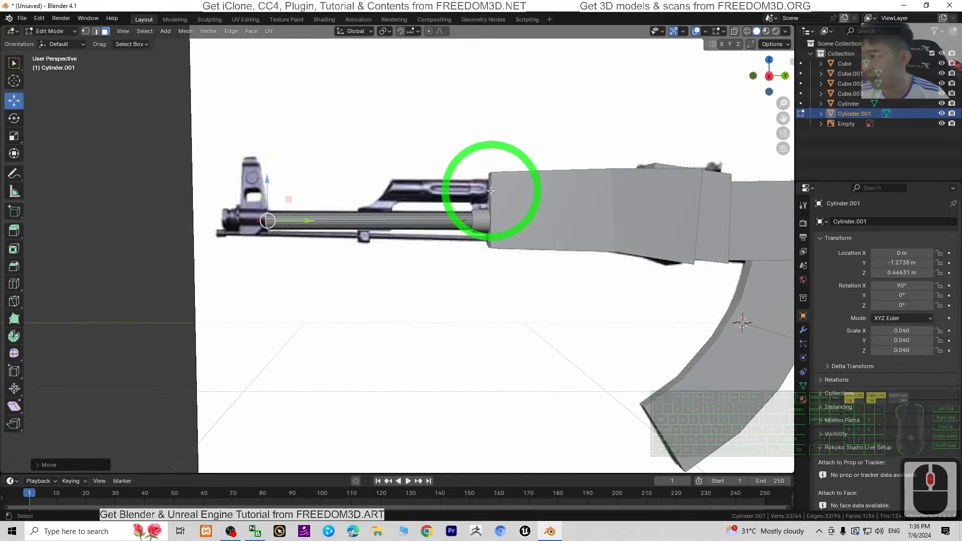
Step: Return to Object Mode, duplicate the thicker collar beside the handguard, and move the copy along Y to the barrel's front end under the sight
{"action": "left_click", "coordinate": [481, 216]}
{"action": "left_click", "coordinate": [31, 88]}
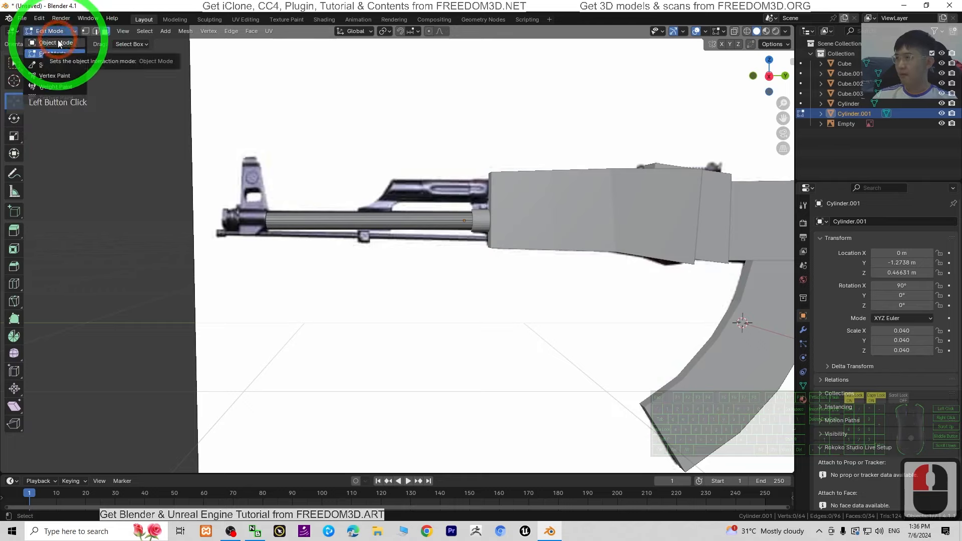
{"action": "left_click", "coordinate": [58, 42]}
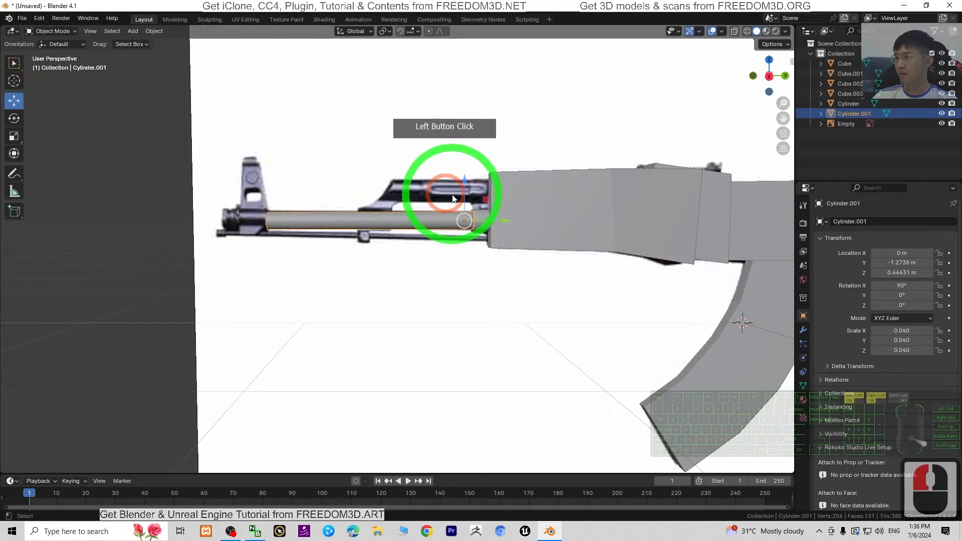
{"action": "left_click", "coordinate": [483, 221]}
{"action": "key", "text": "ctrl+c"}
{"action": "key", "text": "ctrl+v"}
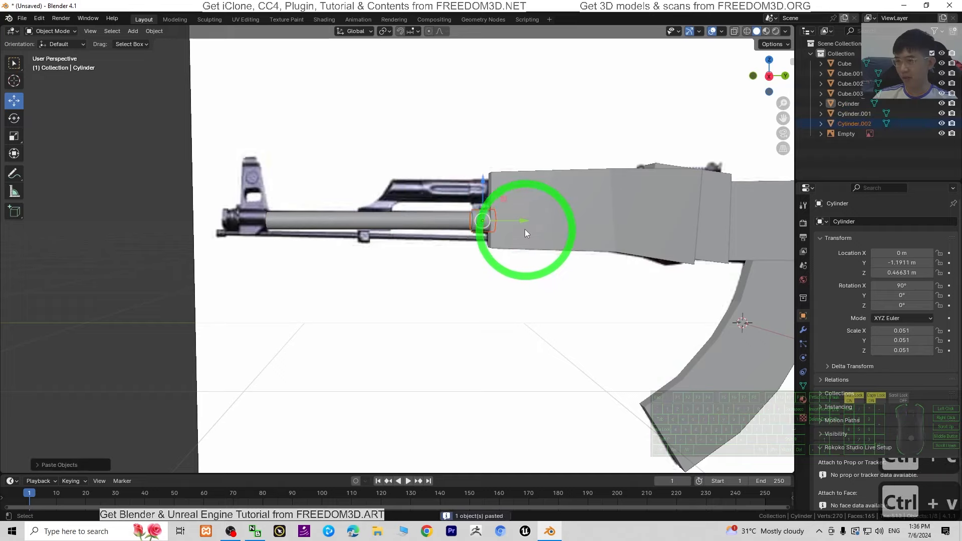
{"action": "left_click_drag", "start_coordinate": [522, 220], "coordinate": [296, 210]}
{"action": "middle_click_drag", "start_coordinate": [375, 353], "coordinate": [441, 327], "text": "shift"}
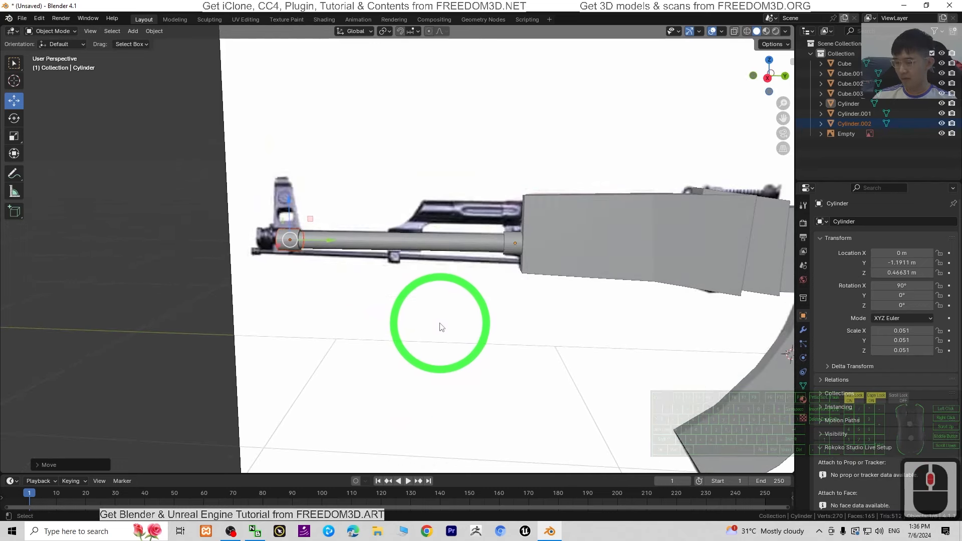
Step: Paste another collar copy and place it at the gas tube's rear end above the barrel, at about Y -1.212 m and Z 0.601 m
{"action": "key", "text": "ctrl+v"}
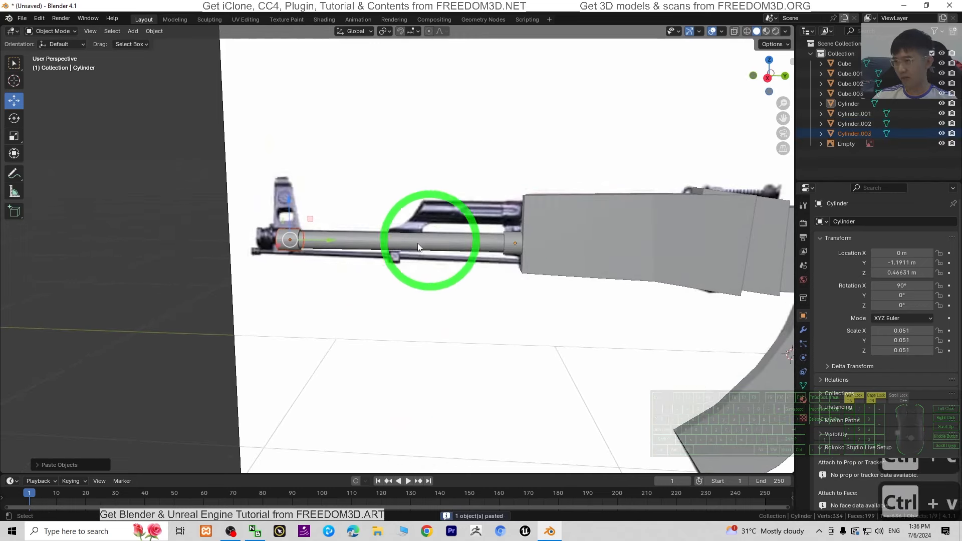
{"action": "left_click_drag", "start_coordinate": [334, 242], "coordinate": [547, 251]}
{"action": "scroll", "coordinate": [622, 186], "scroll_direction": "up", "scroll_amount": 3}
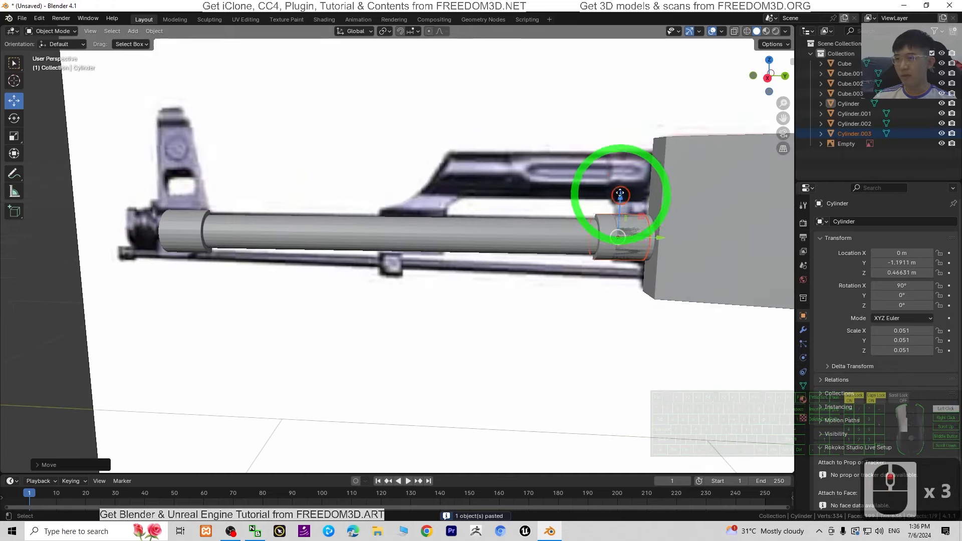
{"action": "left_click_drag", "start_coordinate": [621, 194], "coordinate": [672, 177]}
{"action": "middle_click_drag", "start_coordinate": [724, 276], "coordinate": [586, 304], "text": "shift"}
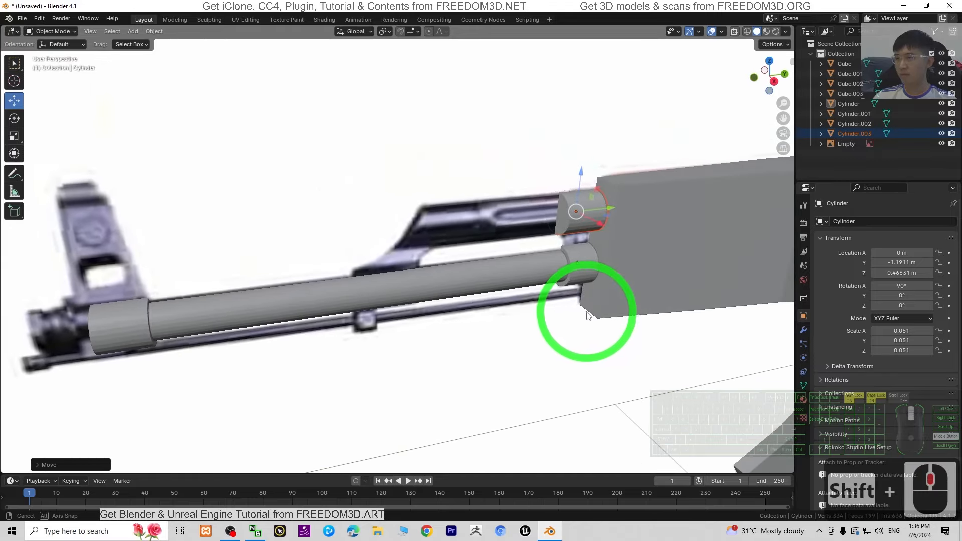
Step: In Edit Mode, move the upper cylinder's front face forward along Y to match the gas tube's length in the reference
{"action": "left_click", "coordinate": [61, 31]}
{"action": "left_click", "coordinate": [55, 54]}
{"action": "left_click", "coordinate": [559, 217]}
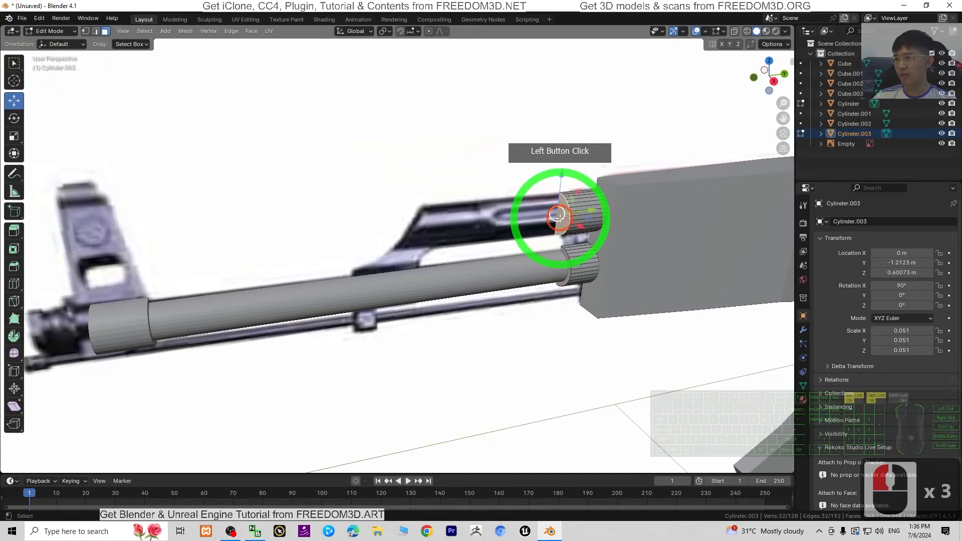
{"action": "left_click_drag", "start_coordinate": [560, 216], "coordinate": [482, 215]}
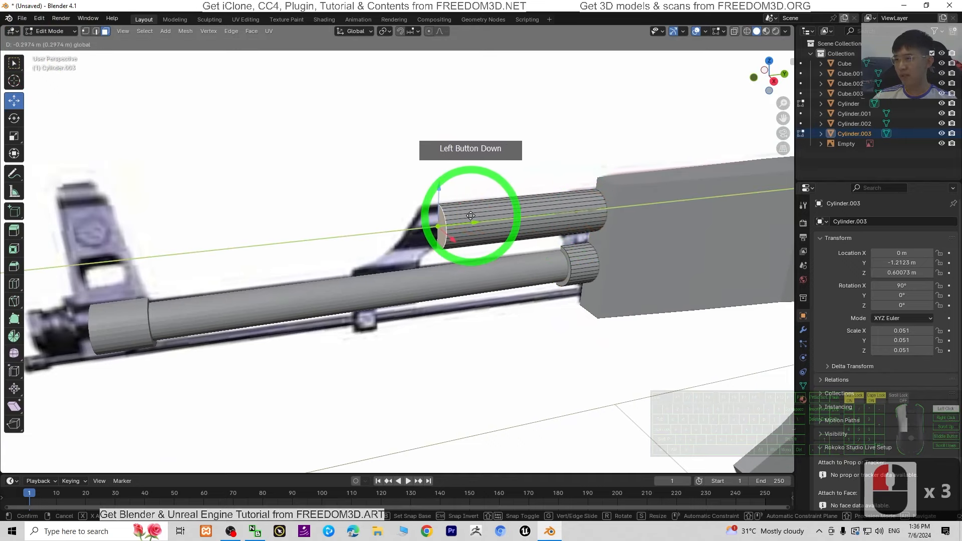
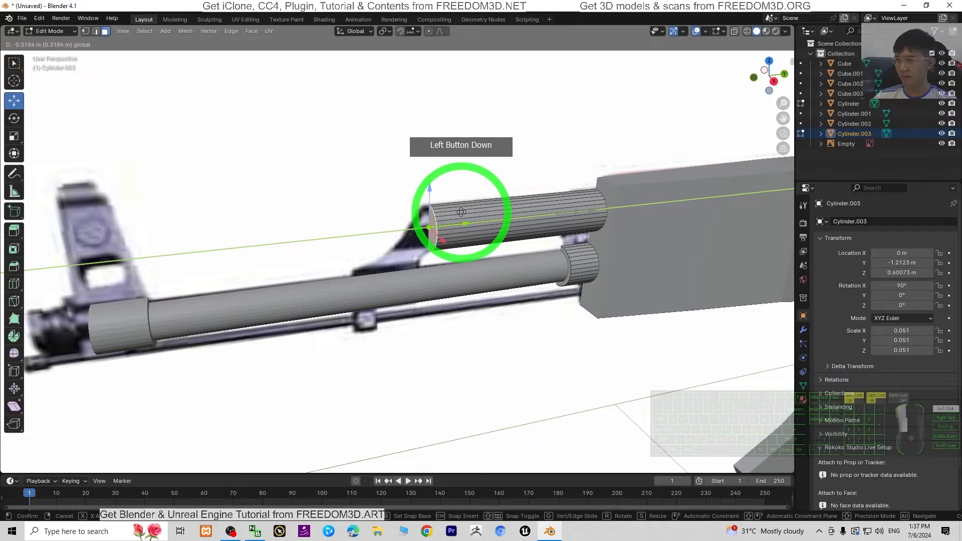
{"action": "left_click_drag", "start_coordinate": [458, 212], "coordinate": [460, 213]}
{"action": "middle_click_drag", "start_coordinate": [460, 213], "coordinate": [394, 147]}
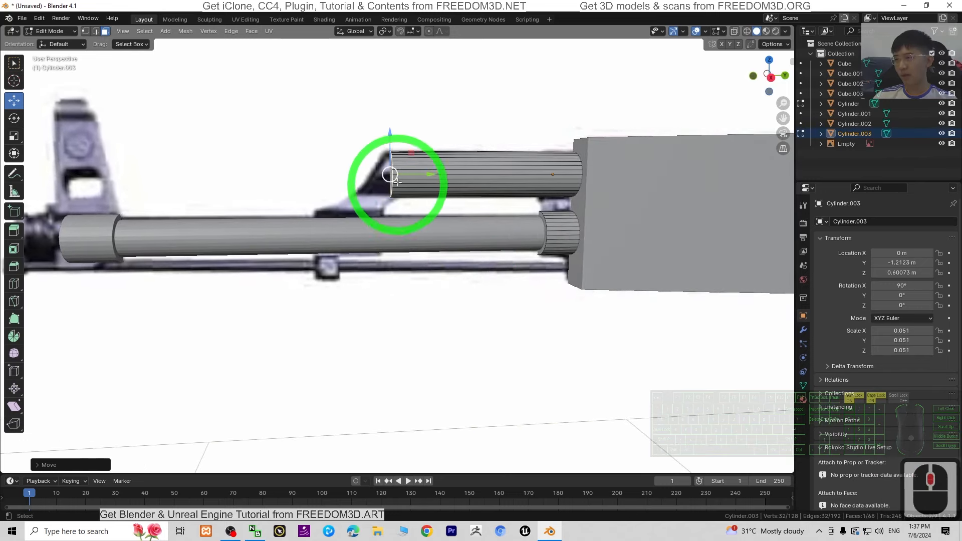
{"action": "left_click_drag", "start_coordinate": [434, 180], "coordinate": [425, 178]}
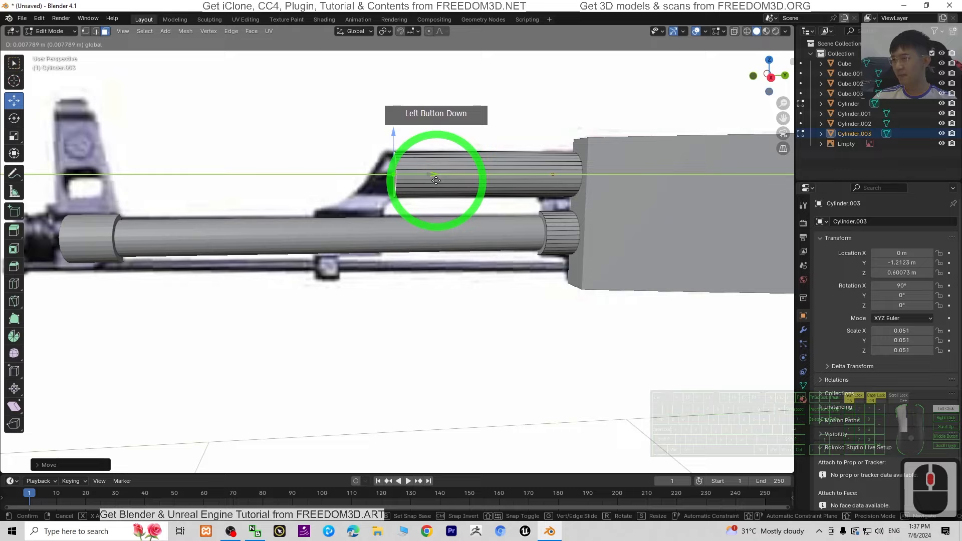
{"action": "left_click_drag", "start_coordinate": [435, 180], "coordinate": [430, 180]}
Step: Return to Object Mode and flatten the gas tube cylinder along X to a scale of about 0.016
{"action": "scroll", "coordinate": [533, 226], "scroll_direction": "down", "scroll_amount": 4}
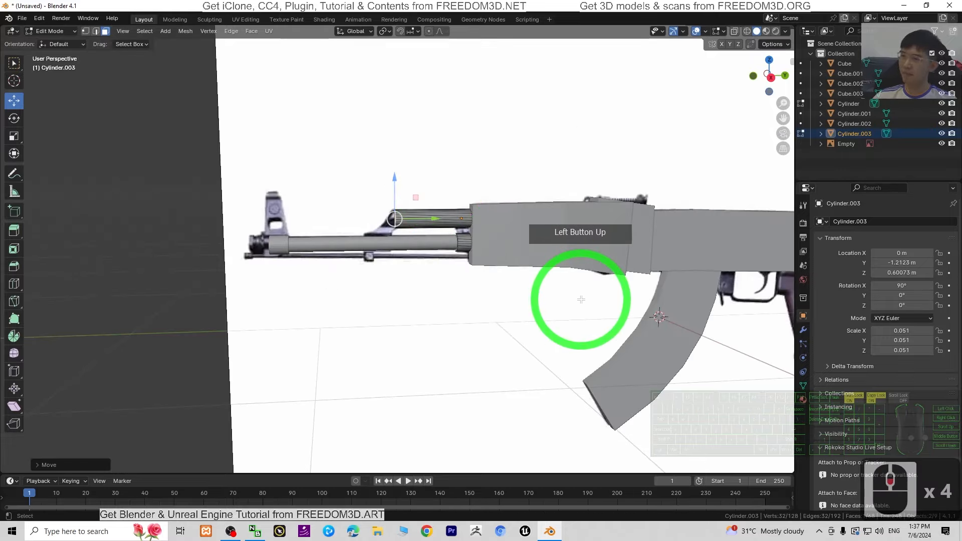
{"action": "middle_click_drag", "start_coordinate": [510, 324], "coordinate": [494, 294]}
{"action": "scroll", "coordinate": [493, 294], "scroll_direction": "up", "scroll_amount": 5}
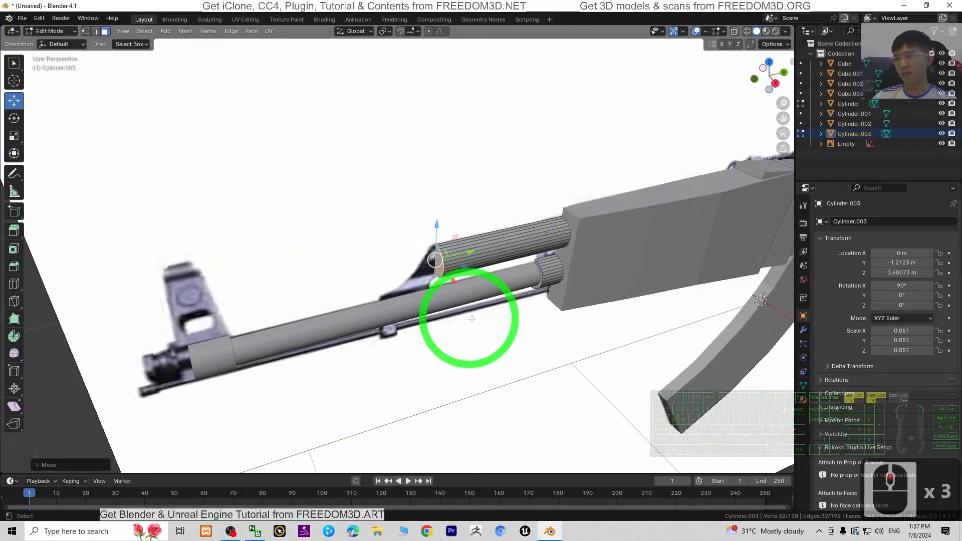
{"action": "left_click", "coordinate": [55, 33]}
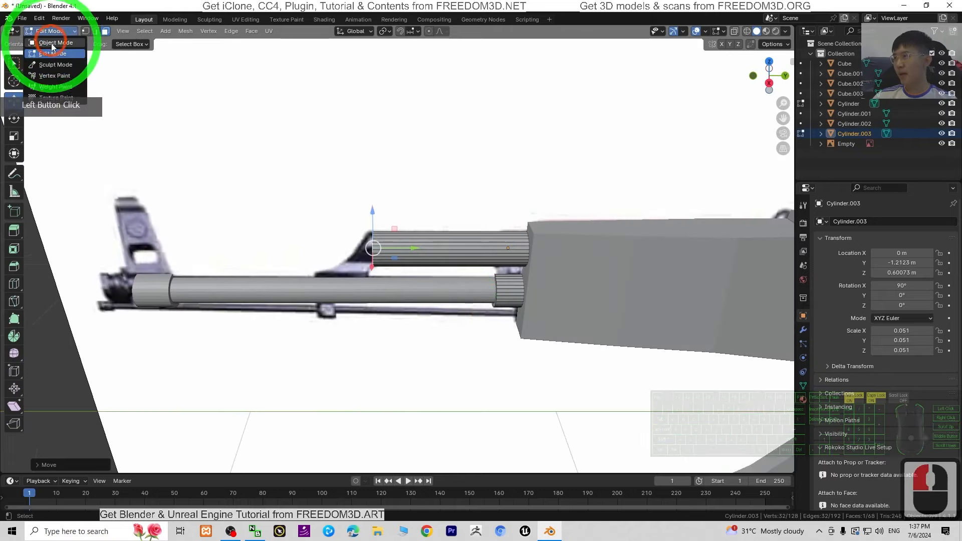
{"action": "left_click", "coordinate": [48, 54]}
{"action": "left_click", "coordinate": [463, 263]}
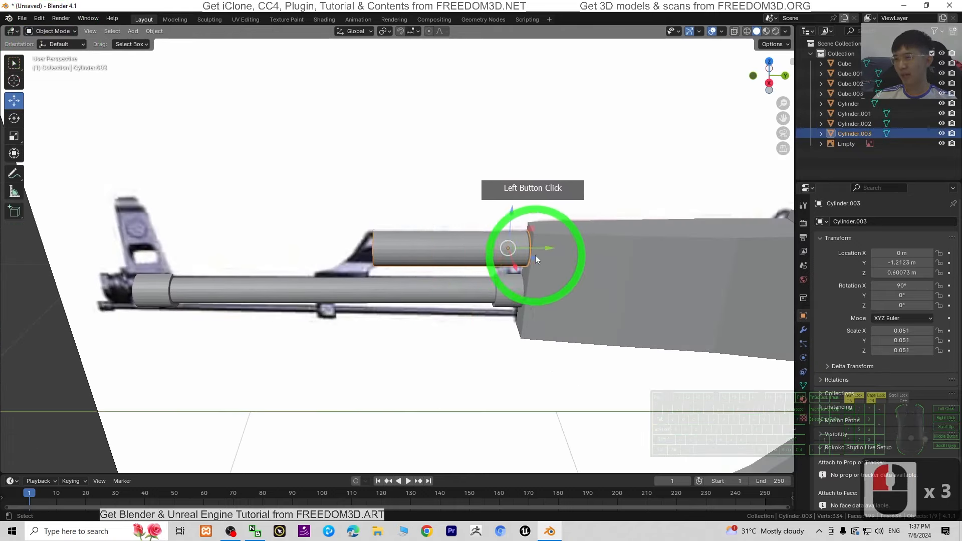
{"action": "middle_click_drag", "start_coordinate": [519, 255], "coordinate": [642, 238]}
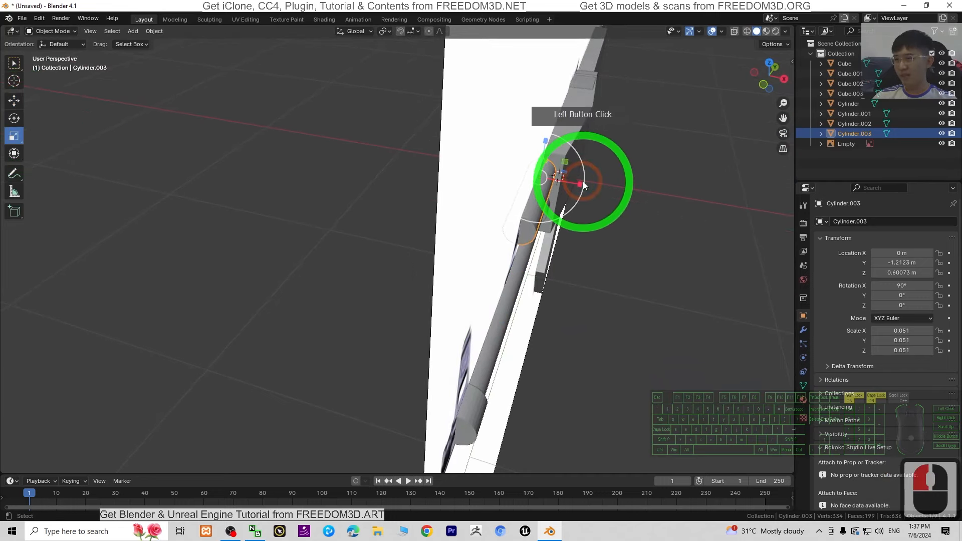
{"action": "left_click_drag", "start_coordinate": [580, 184], "coordinate": [562, 176]}
{"action": "middle_click_drag", "start_coordinate": [562, 177], "coordinate": [401, 273]}
Step: In Edit Mode, move the front face of the collar under the front sight forward along Y to the muzzle tip
{"action": "middle_click_drag", "start_coordinate": [173, 252], "coordinate": [359, 257], "text": "shift"}
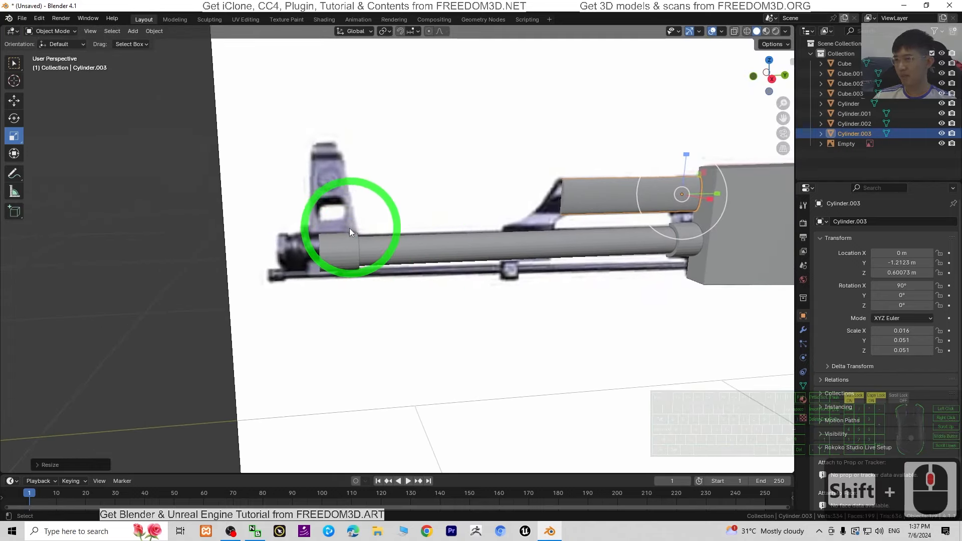
{"action": "left_click", "coordinate": [339, 252]}
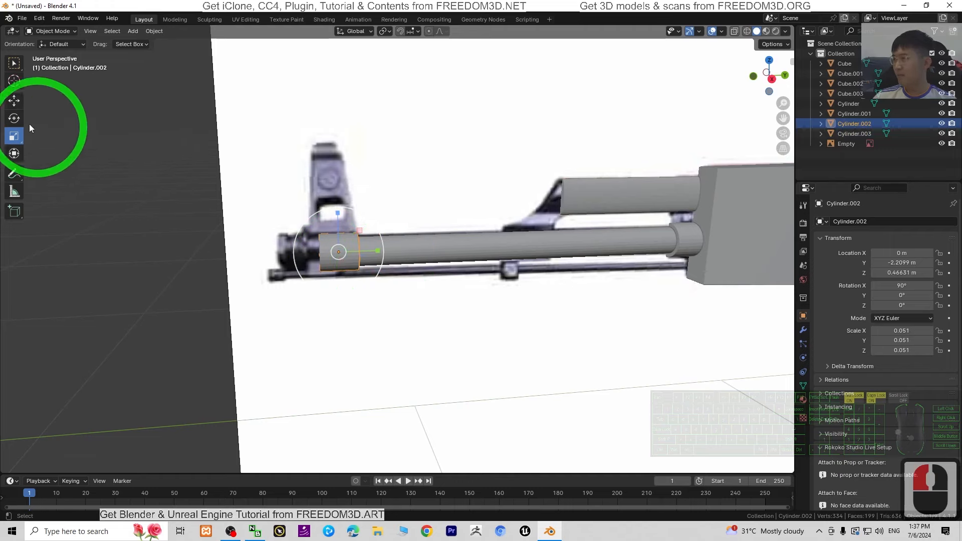
{"action": "left_click", "coordinate": [58, 31]}
{"action": "left_click", "coordinate": [55, 50]}
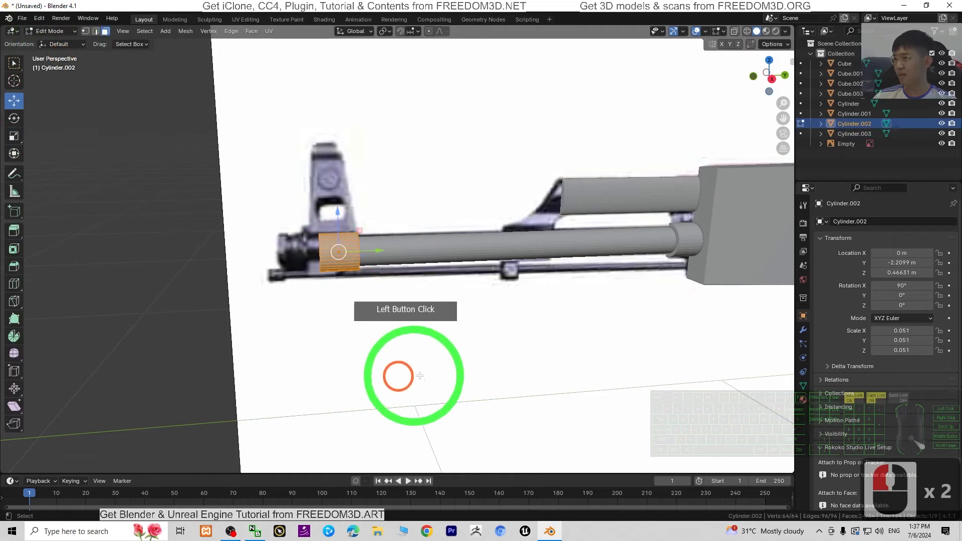
{"action": "middle_click_drag", "start_coordinate": [398, 375], "coordinate": [374, 282]}
{"action": "left_click", "coordinate": [403, 268]}
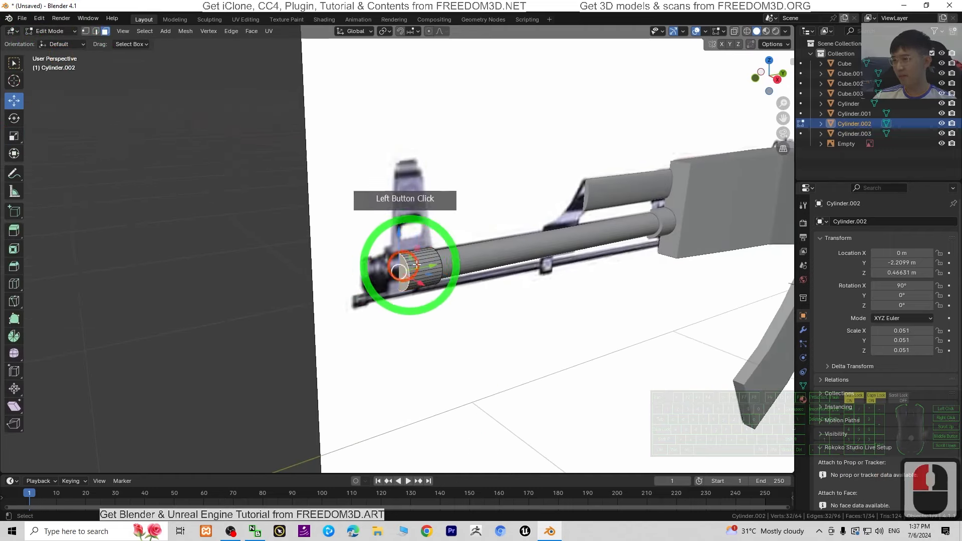
{"action": "middle_click_drag", "start_coordinate": [556, 337], "coordinate": [526, 352]}
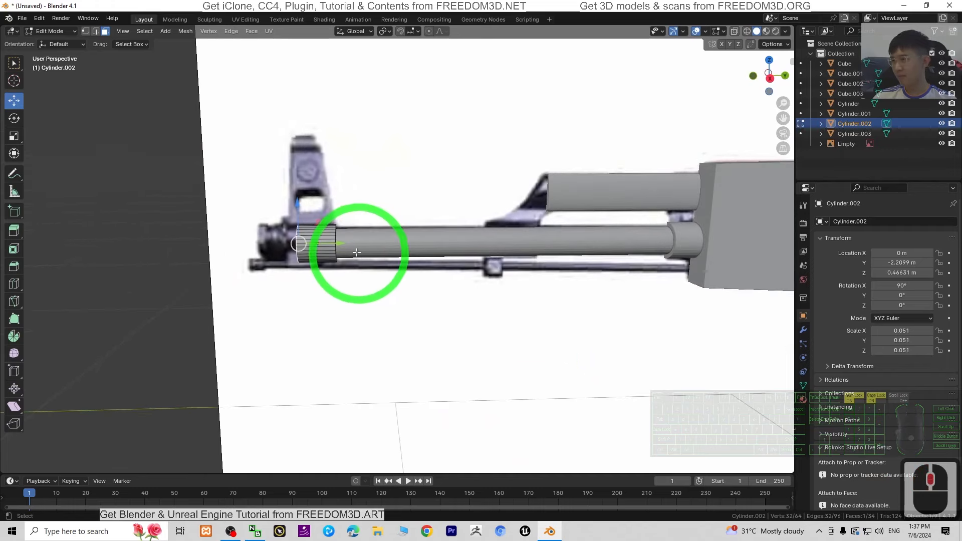
{"action": "left_click_drag", "start_coordinate": [338, 244], "coordinate": [299, 243]}
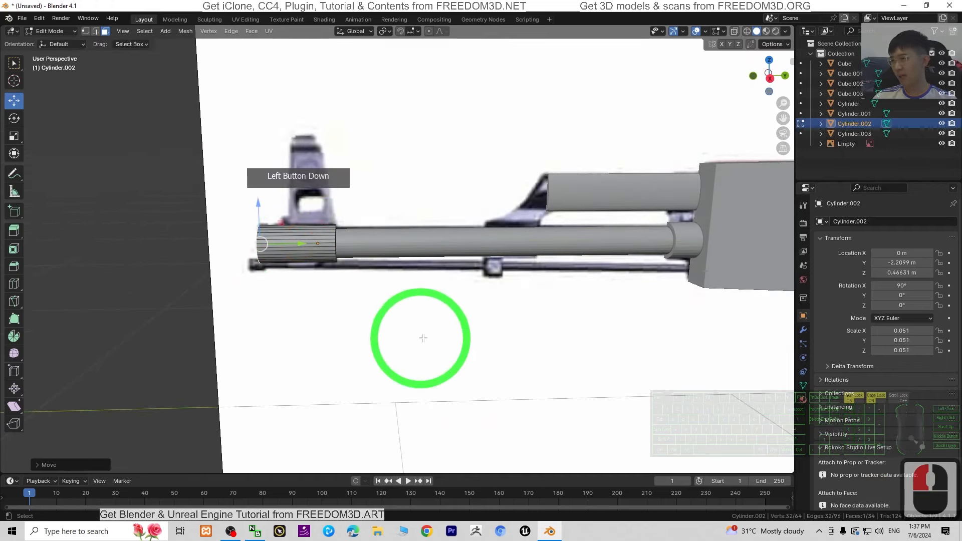
Step: In Object Mode and right orthographic view, duplicate the long barrel cylinder and move the copy down along Z to just below the barrel
{"action": "left_click", "coordinate": [769, 75]}
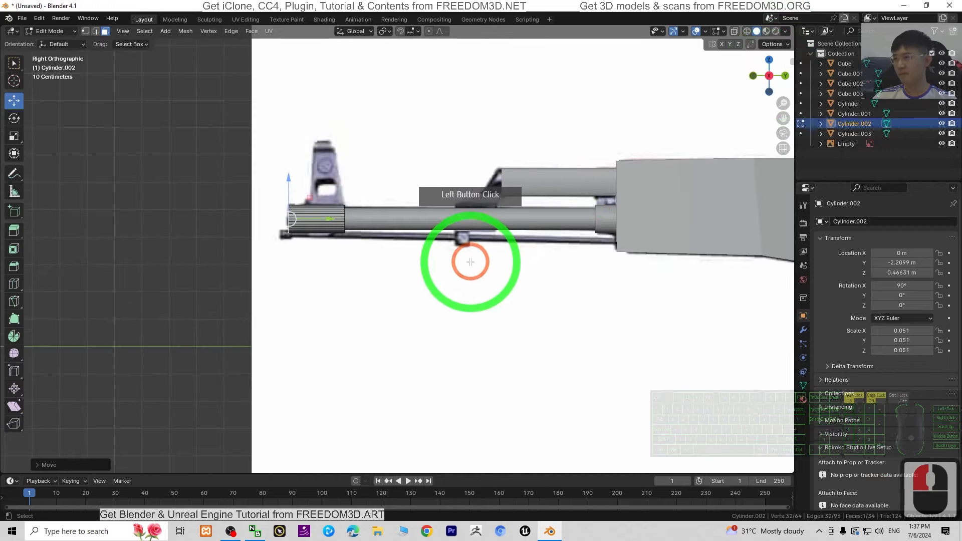
{"action": "scroll", "coordinate": [620, 261], "scroll_direction": "up", "scroll_amount": 2}
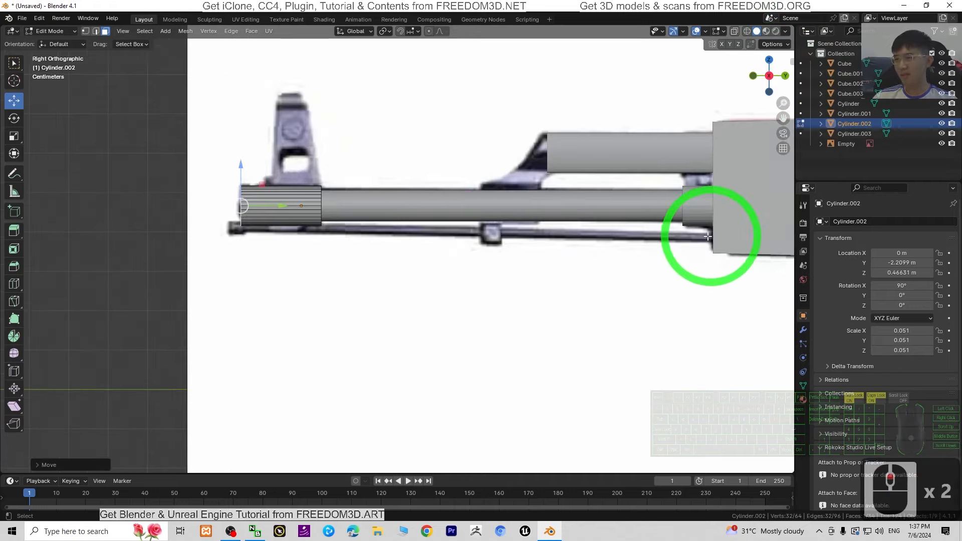
{"action": "scroll", "coordinate": [687, 269], "scroll_direction": "down", "scroll_amount": 3}
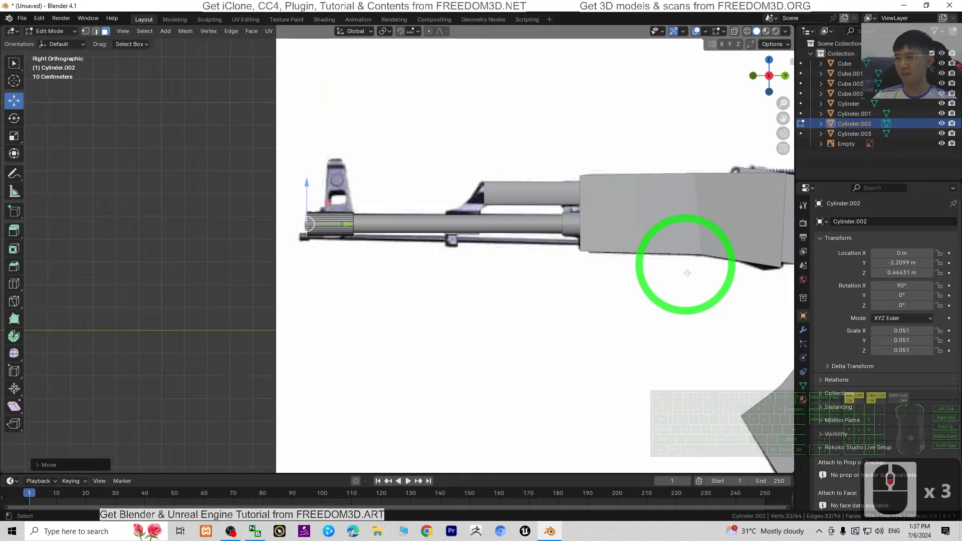
{"action": "scroll", "coordinate": [594, 299], "scroll_direction": "up", "scroll_amount": 2}
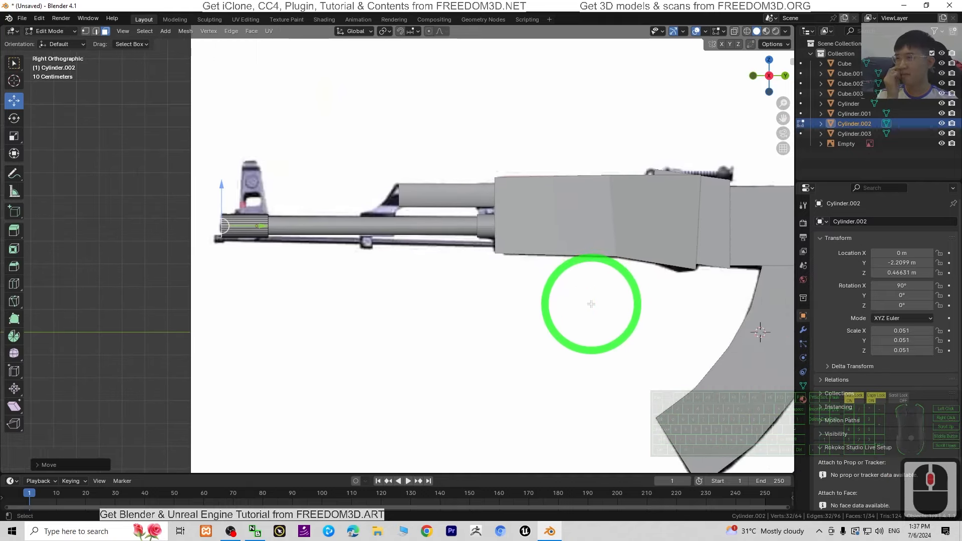
{"action": "left_click", "coordinate": [47, 31]}
{"action": "left_click", "coordinate": [50, 40]}
{"action": "left_click", "coordinate": [460, 224]}
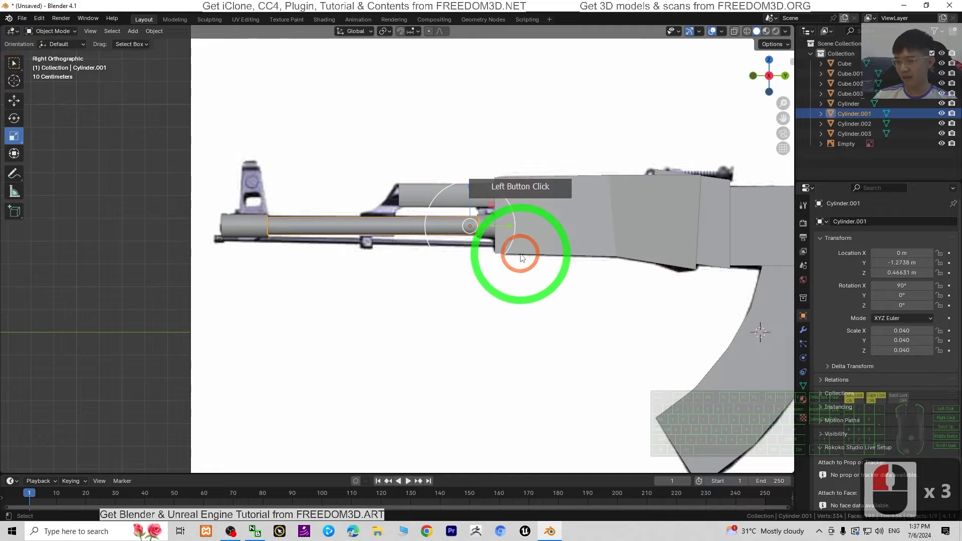
{"action": "key", "text": "ctrl+v"}
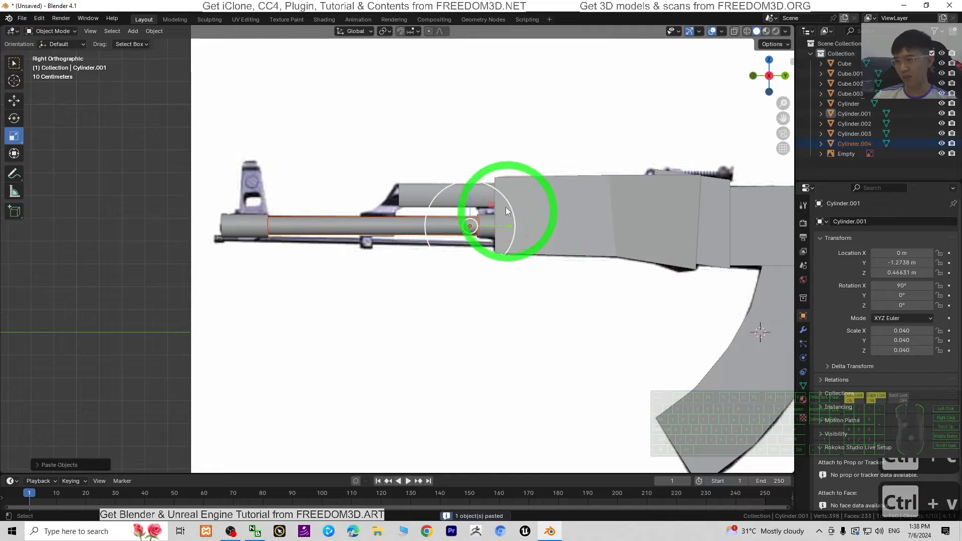
{"action": "left_click", "coordinate": [462, 183]}
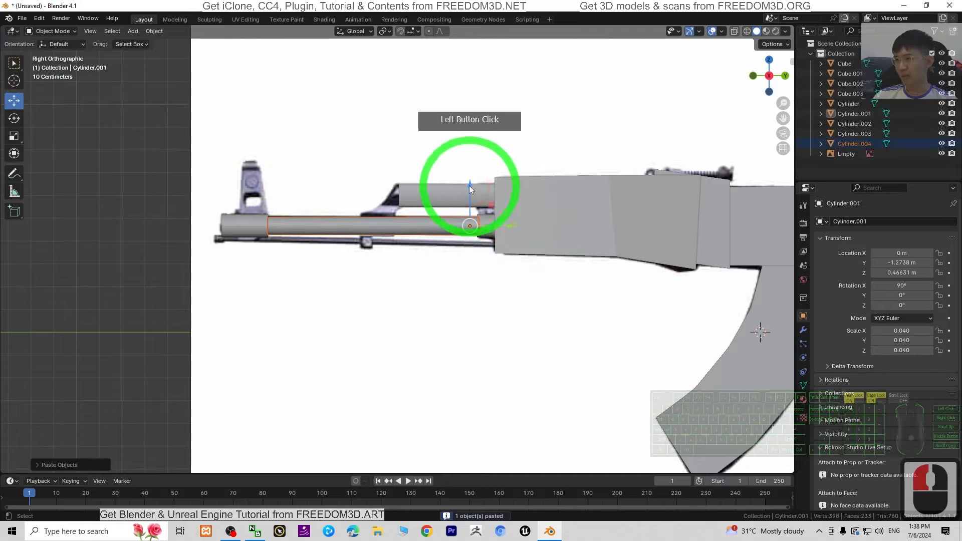
{"action": "left_click_drag", "start_coordinate": [470, 188], "coordinate": [470, 207]}
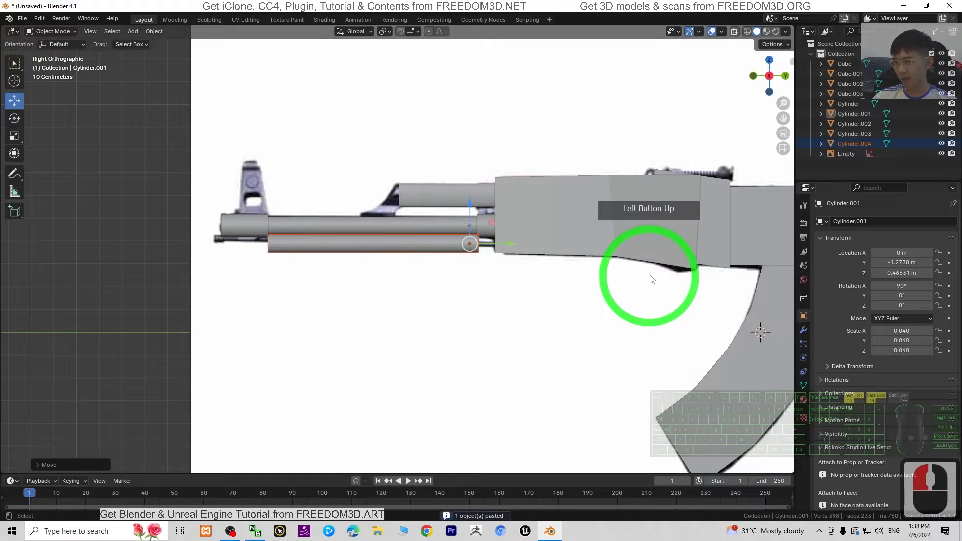
Step: Scale the copied cylinder down to about 0.015 and place it at the handguard over the cleaning rod, at about Y -1.158 m, Z 0.397 m
{"action": "key", "text": "s"}
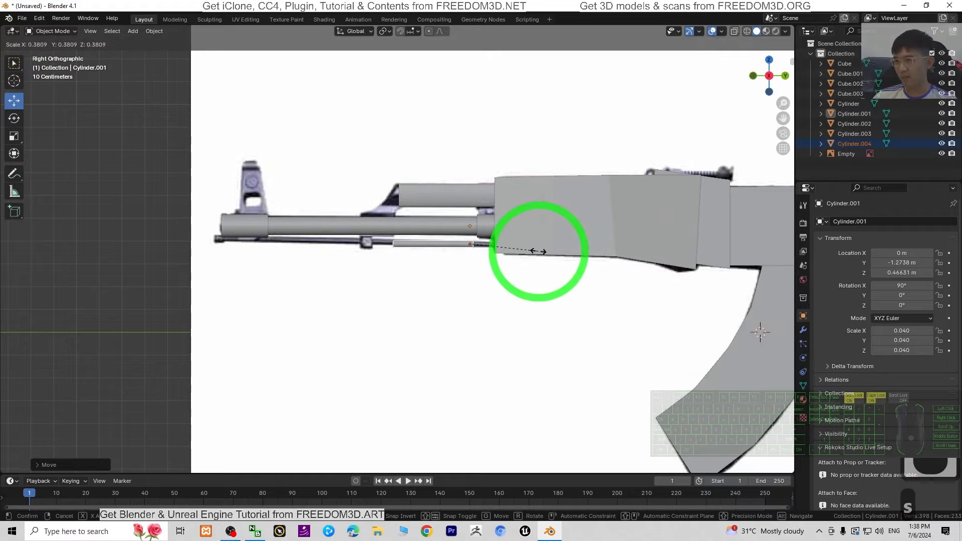
{"action": "left_click", "coordinate": [538, 251]}
{"action": "scroll", "coordinate": [549, 260], "scroll_direction": "up", "scroll_amount": 3}
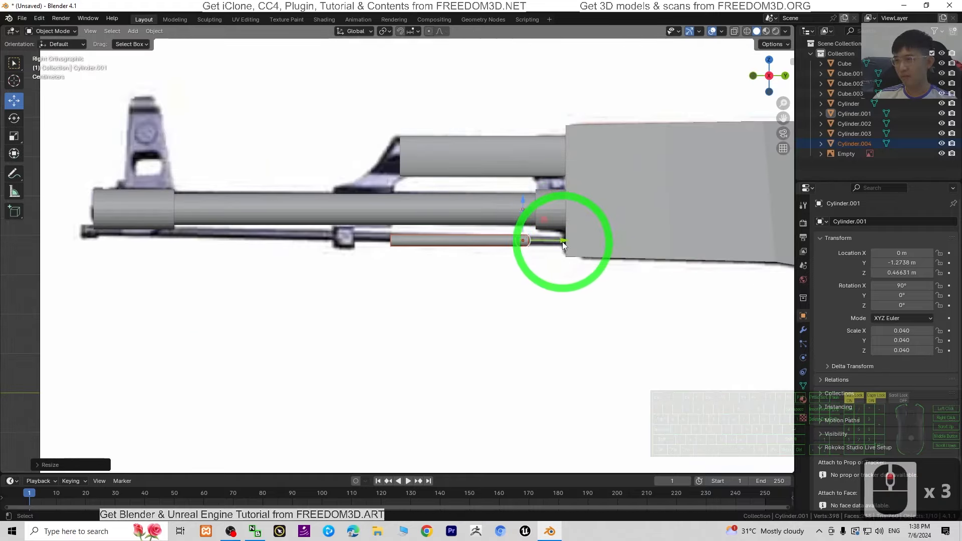
{"action": "left_click_drag", "start_coordinate": [563, 245], "coordinate": [543, 251]}
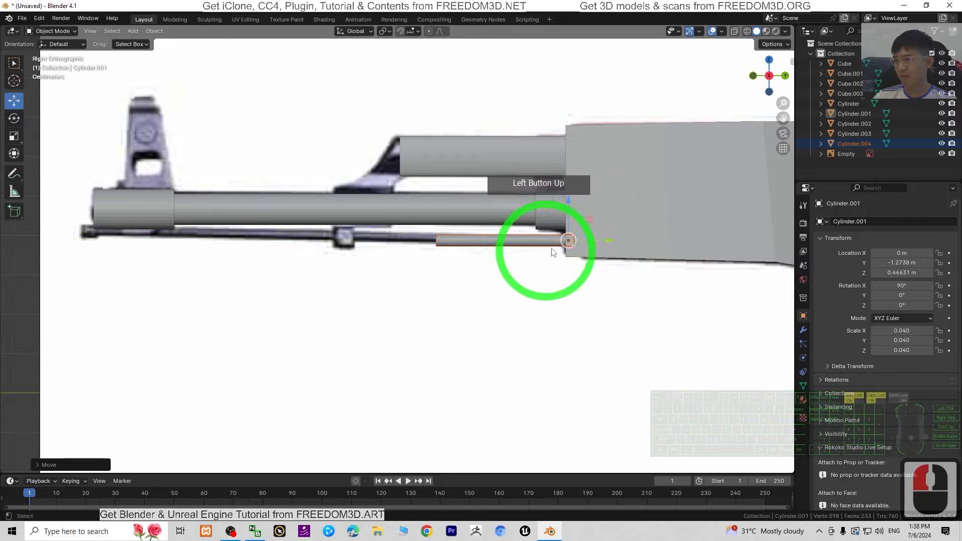
{"action": "left_click_drag", "start_coordinate": [569, 202], "coordinate": [567, 194]}
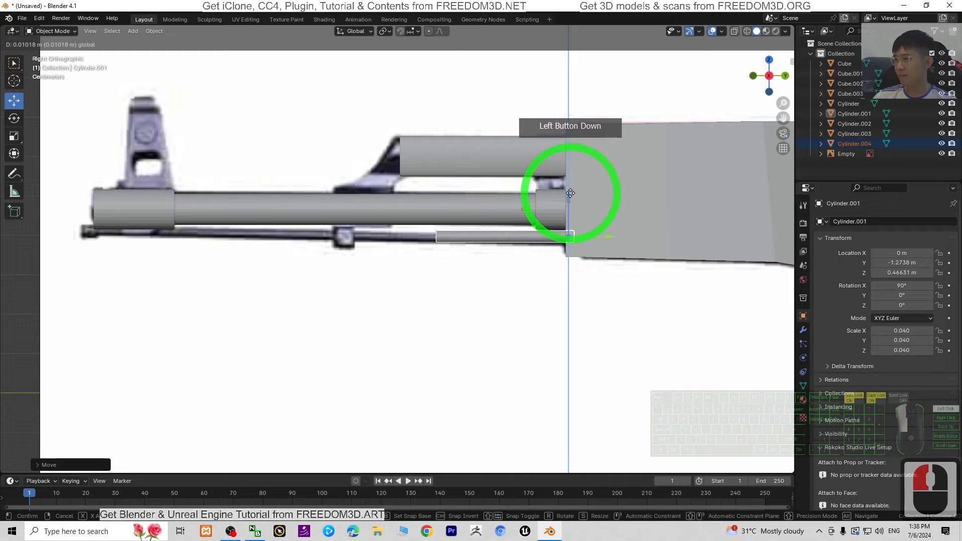
{"action": "left_click_drag", "start_coordinate": [572, 193], "coordinate": [561, 213]}
{"action": "middle_click_drag", "start_coordinate": [562, 213], "coordinate": [533, 323]}
Step: In Edit Mode, move the thin rod's front face forward along Y to the cleaning rod's tip in the reference
{"action": "left_click", "coordinate": [69, 31]}
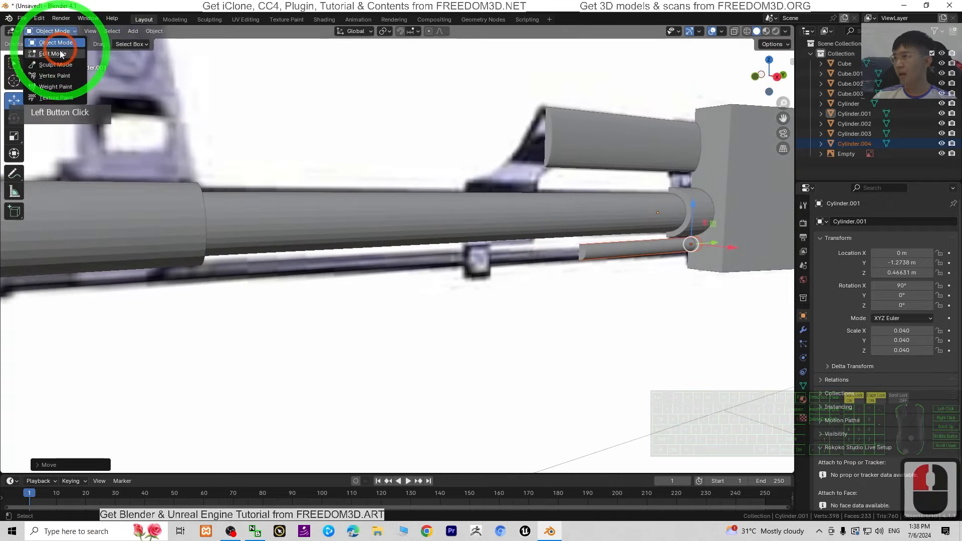
{"action": "left_click", "coordinate": [48, 51]}
{"action": "left_click", "coordinate": [587, 250]}
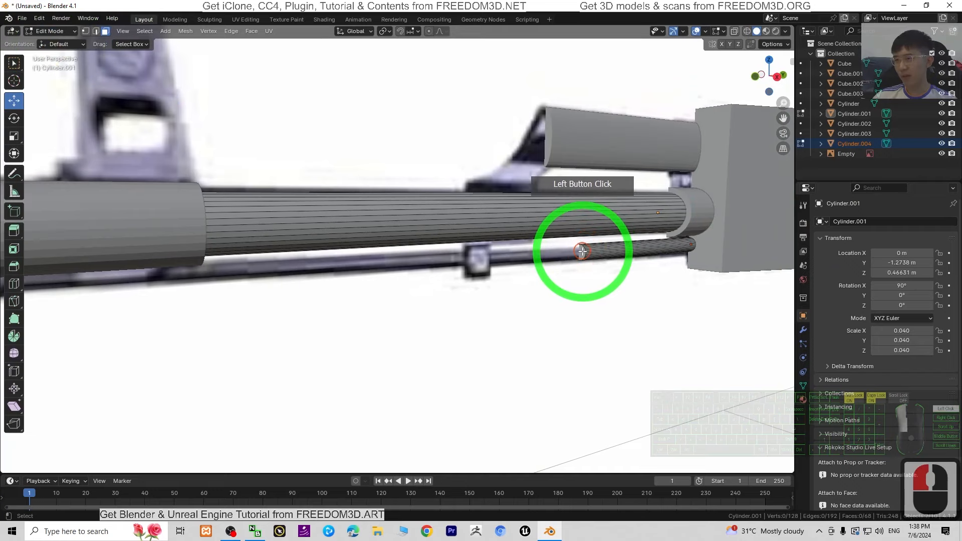
{"action": "scroll", "coordinate": [582, 256], "scroll_direction": "down", "scroll_amount": 4}
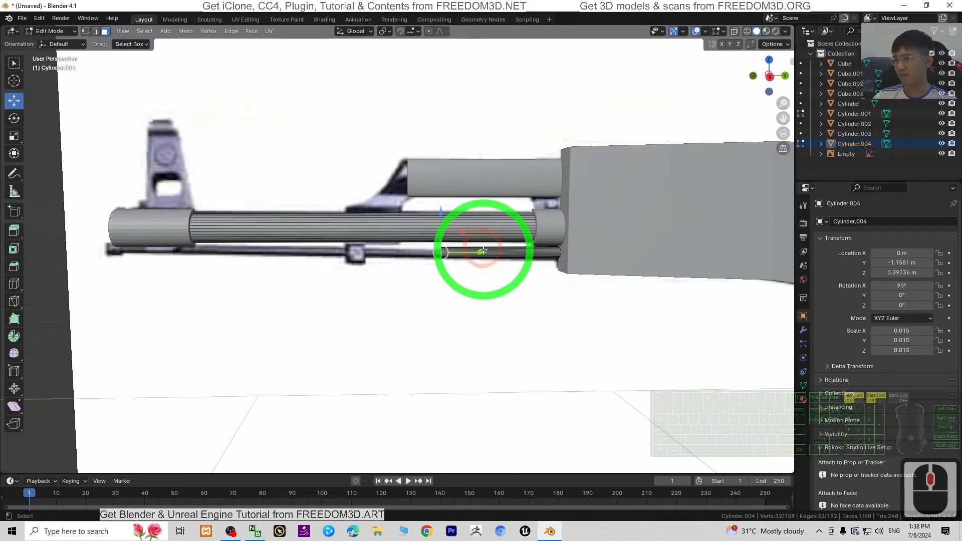
{"action": "left_click_drag", "start_coordinate": [485, 253], "coordinate": [172, 279]}
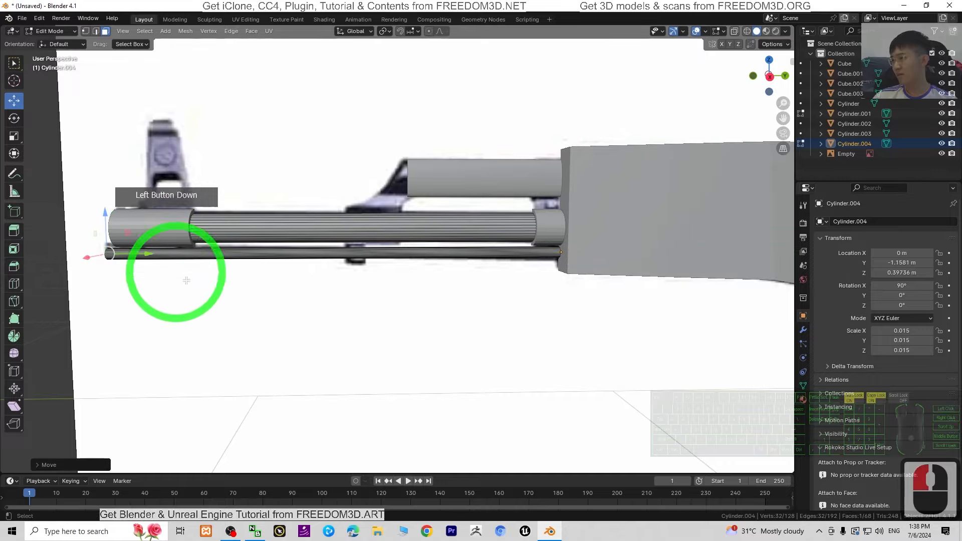
Step: Examine the barrel, gas block and front sight areas, and compare the whole rifle with the reference image for parts still missing
{"action": "scroll", "coordinate": [415, 354], "scroll_direction": "down", "scroll_amount": 2}
{"action": "middle_click_drag", "start_coordinate": [415, 355], "coordinate": [549, 337]}
{"action": "scroll", "coordinate": [554, 222], "scroll_direction": "up", "scroll_amount": 4}
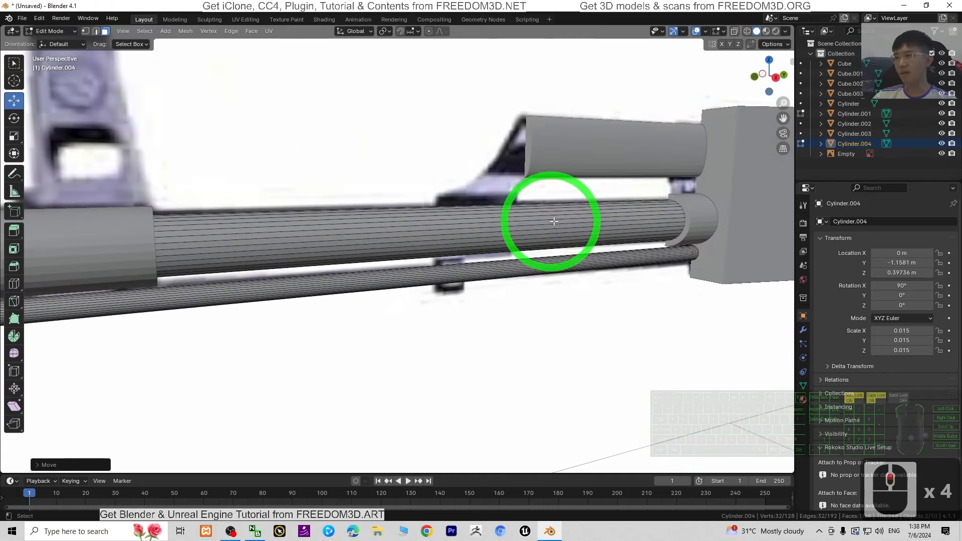
{"action": "middle_click_drag", "start_coordinate": [592, 226], "coordinate": [590, 263], "text": "shift"}
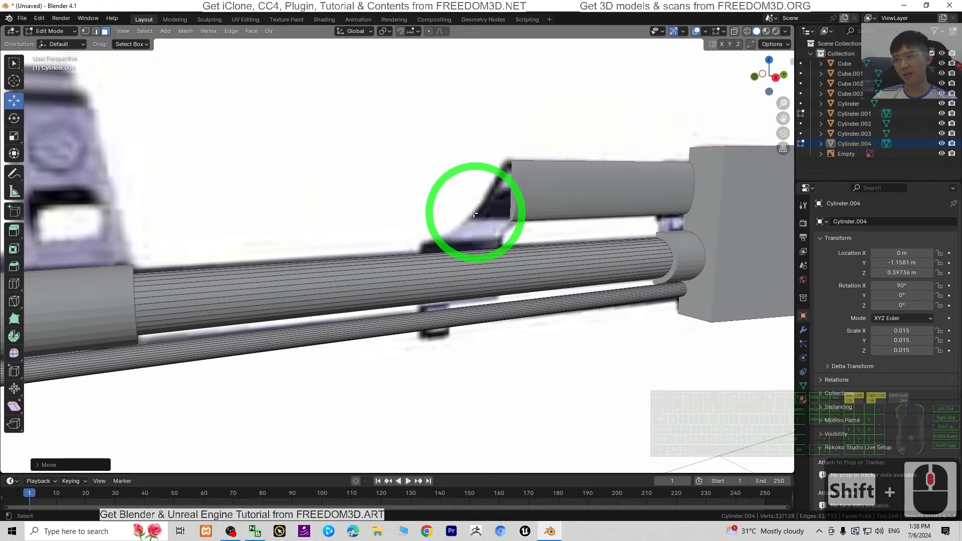
{"action": "middle_click_drag", "start_coordinate": [475, 213], "coordinate": [483, 241], "text": "shift"}
{"action": "scroll", "coordinate": [552, 240], "scroll_direction": "down", "scroll_amount": 4}
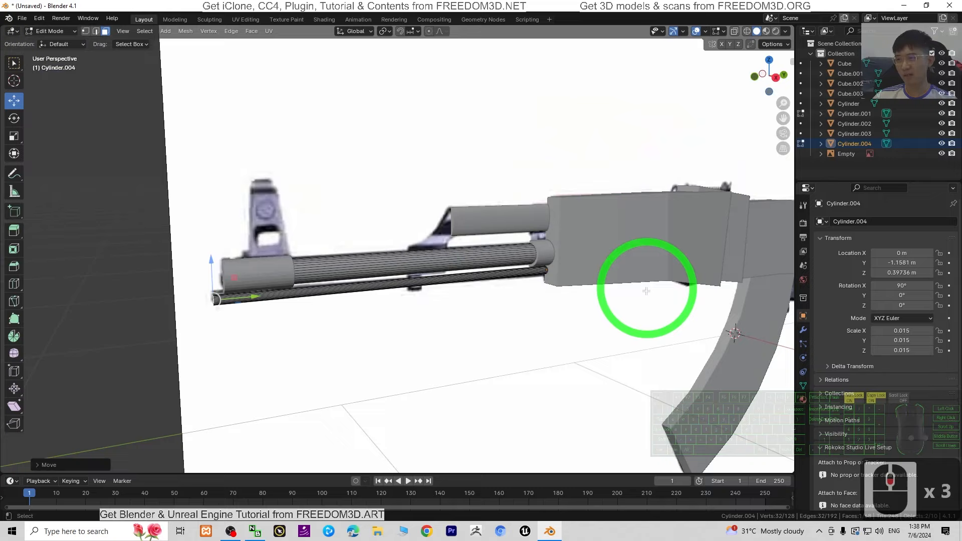
{"action": "middle_click_drag", "start_coordinate": [646, 290], "coordinate": [606, 316]}
{"action": "left_click", "coordinate": [225, 218]}
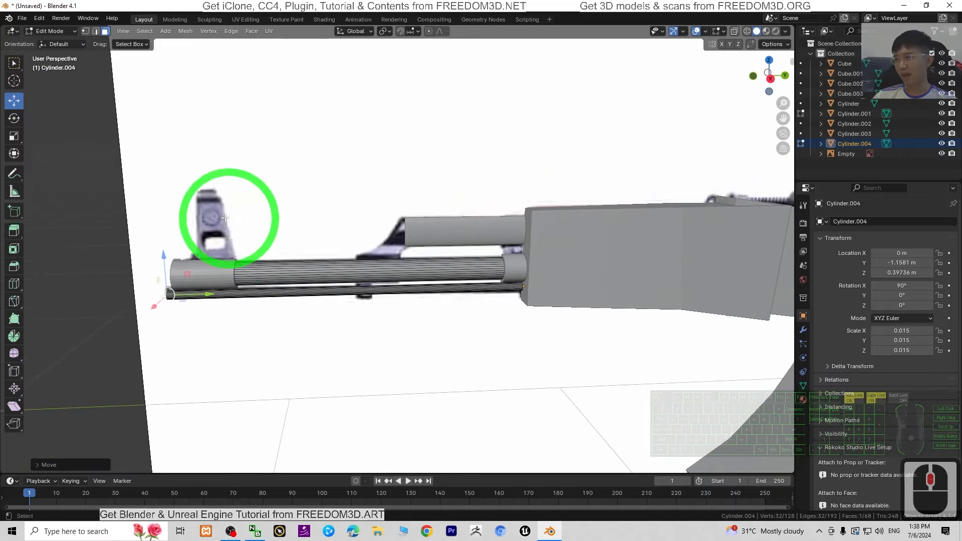
{"action": "scroll", "coordinate": [462, 290], "scroll_direction": "down", "scroll_amount": 5}
{"action": "scroll", "coordinate": [436, 290], "scroll_direction": "up", "scroll_amount": 2}
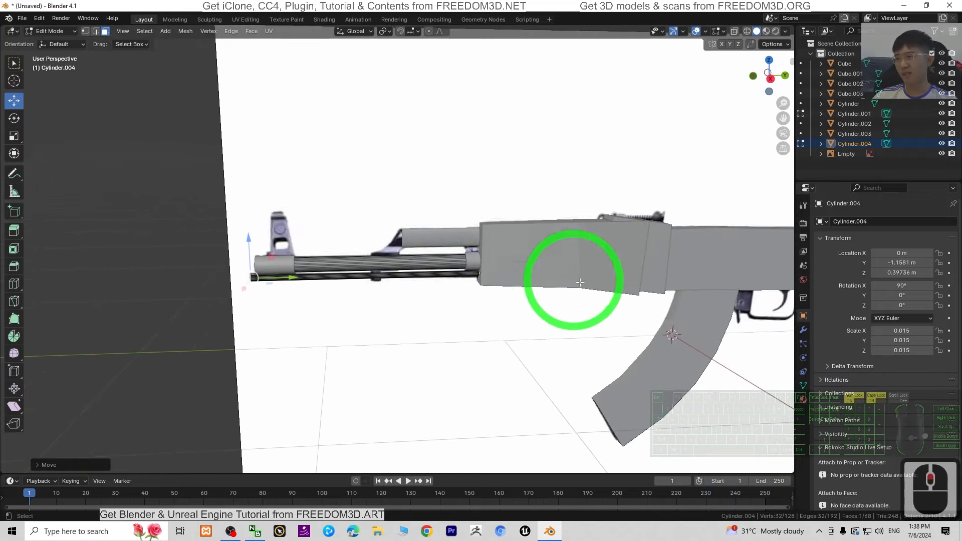
{"action": "scroll", "coordinate": [659, 291], "scroll_direction": "down", "scroll_amount": 4}
{"action": "middle_click_drag", "start_coordinate": [659, 291], "coordinate": [487, 294], "text": "shift"}
{"action": "middle_click_drag", "start_coordinate": [382, 296], "coordinate": [398, 306]}
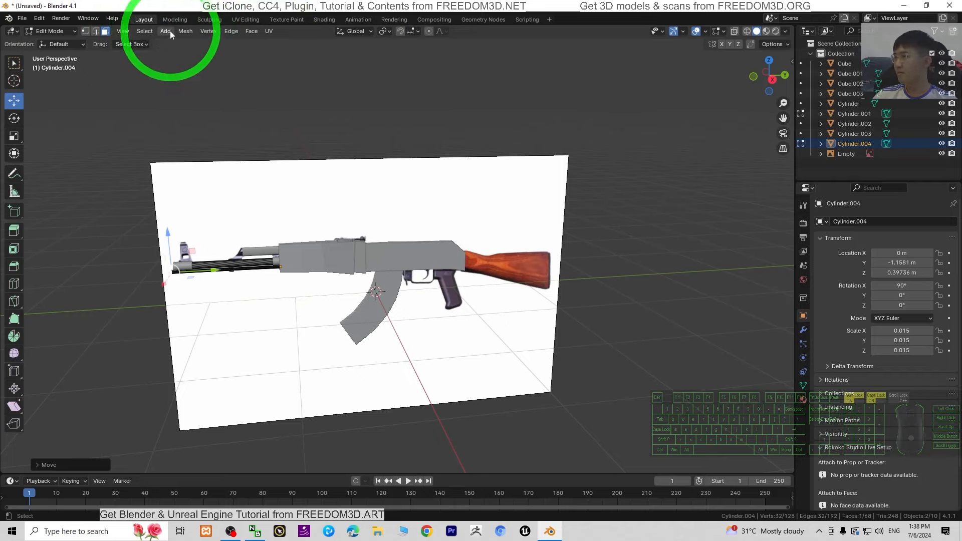
Step: Return to Object Mode, add a cube and scale it uniformly to about 0.085
{"action": "left_click", "coordinate": [71, 31]}
{"action": "left_click", "coordinate": [76, 39]}
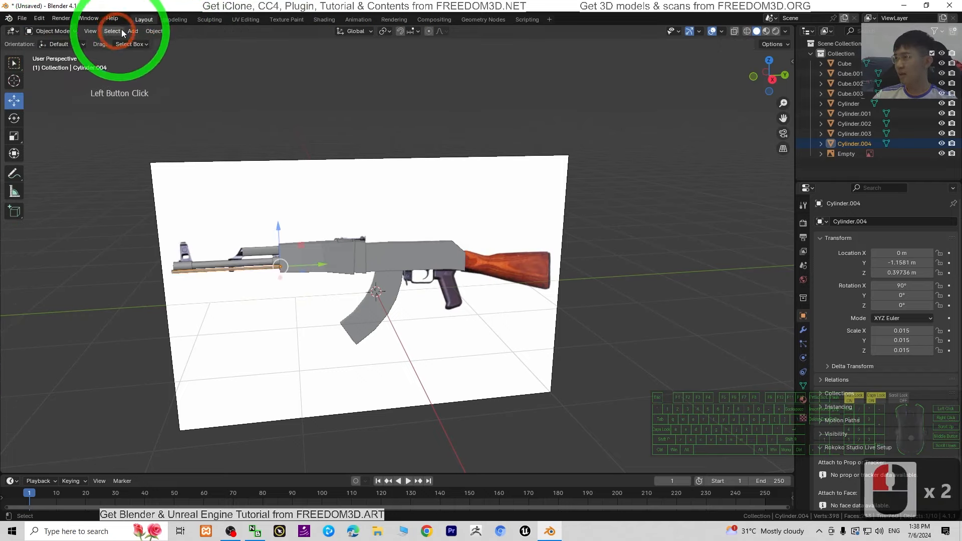
{"action": "left_click", "coordinate": [132, 31]}
{"action": "mouse_move", "coordinate": [150, 42]}
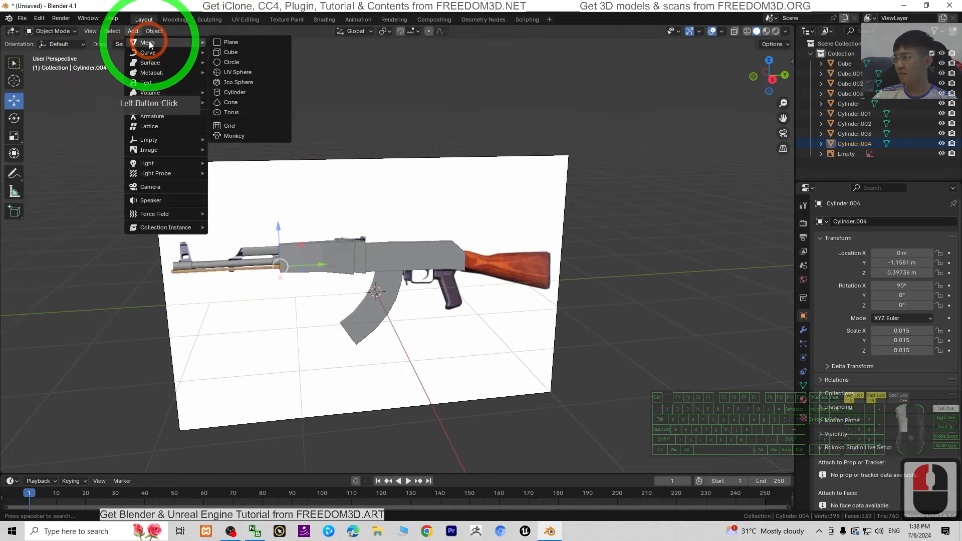
{"action": "left_click", "coordinate": [237, 52]}
{"action": "scroll", "coordinate": [492, 306], "scroll_direction": "up", "scroll_amount": 2}
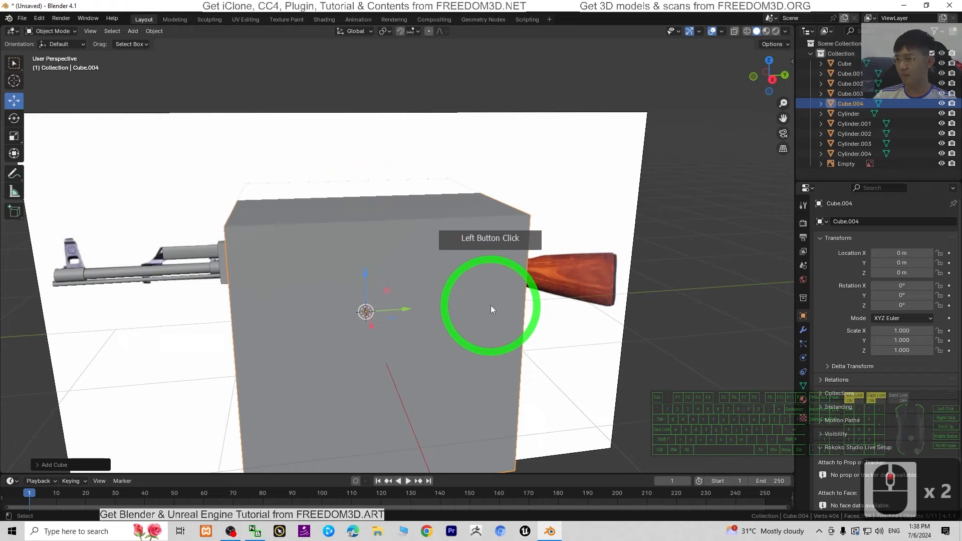
{"action": "key", "text": "s"}
{"action": "left_click", "coordinate": [385, 312]}
Step: Move the small cube to the gas block at the front end of the gas tube, at about Y -1.645 m, Z 0.578 m
{"action": "scroll", "coordinate": [385, 326], "scroll_direction": "up", "scroll_amount": 3}
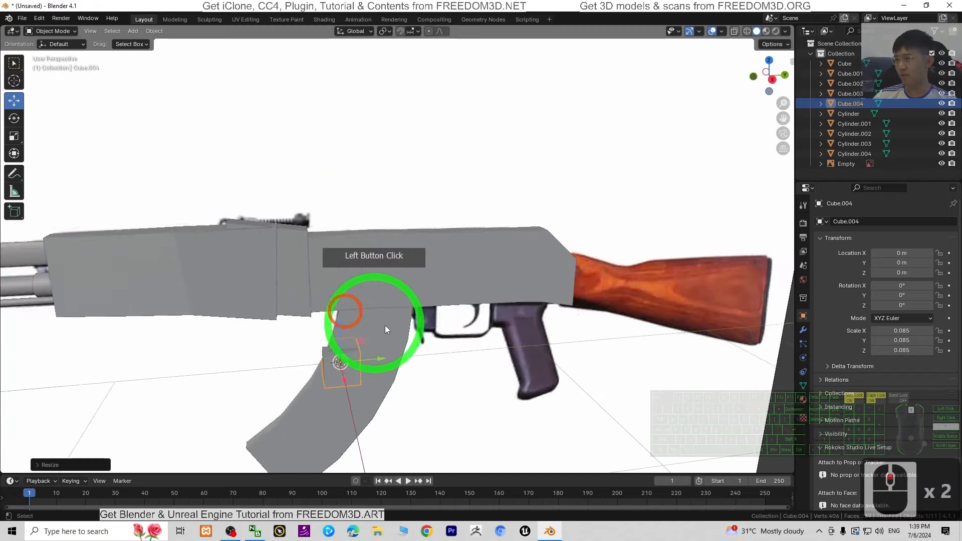
{"action": "scroll", "coordinate": [388, 341], "scroll_direction": "down", "scroll_amount": 5}
{"action": "left_click_drag", "start_coordinate": [382, 306], "coordinate": [117, 236]}
{"action": "scroll", "coordinate": [209, 333], "scroll_direction": "up", "scroll_amount": 3}
{"action": "scroll", "coordinate": [175, 352], "scroll_direction": "down", "scroll_amount": 3}
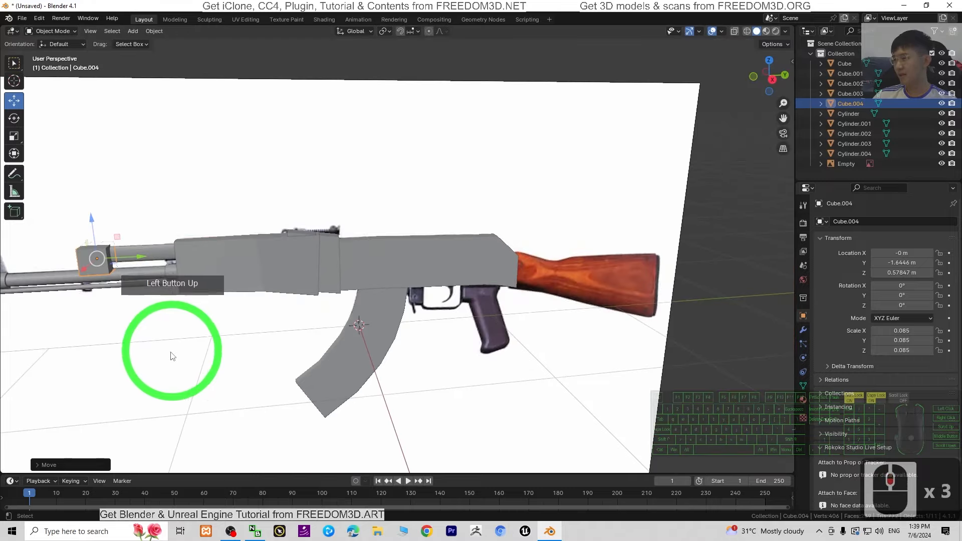
Step: From the top orthographic view, scale the gas block cube along X to about 0.015 to make a thin plate
{"action": "middle_click_drag", "start_coordinate": [192, 364], "coordinate": [300, 318], "text": "shift"}
{"action": "middle_click_drag", "start_coordinate": [216, 351], "coordinate": [769, 61]}
{"action": "left_click", "coordinate": [769, 62]}
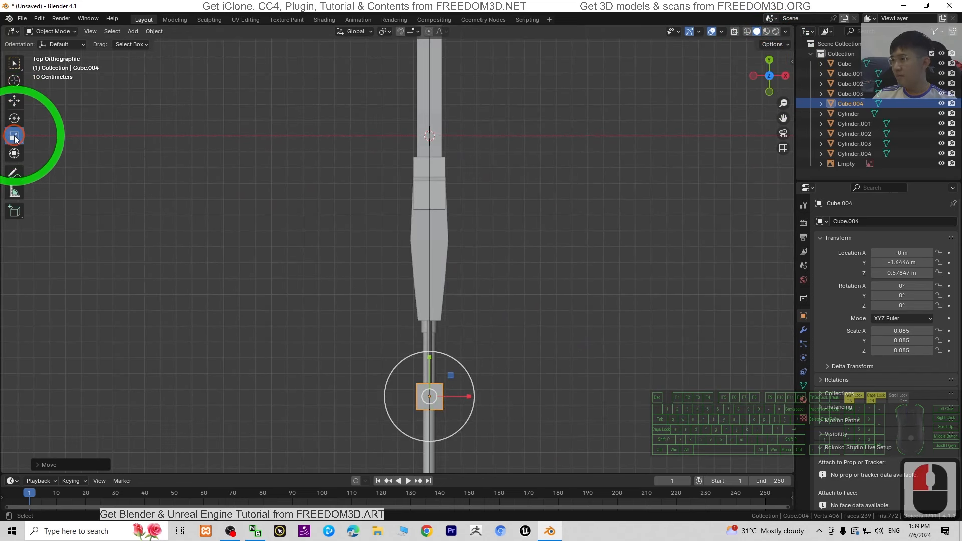
{"action": "left_click", "coordinate": [485, 369]}
{"action": "left_click_drag", "start_coordinate": [471, 396], "coordinate": [436, 394]}
Step: Hide the gas block plate temporarily to examine the gas block's shape in the reference image
{"action": "middle_click_drag", "start_coordinate": [564, 375], "coordinate": [414, 282]}
{"action": "scroll", "coordinate": [299, 188], "scroll_direction": "up", "scroll_amount": 2}
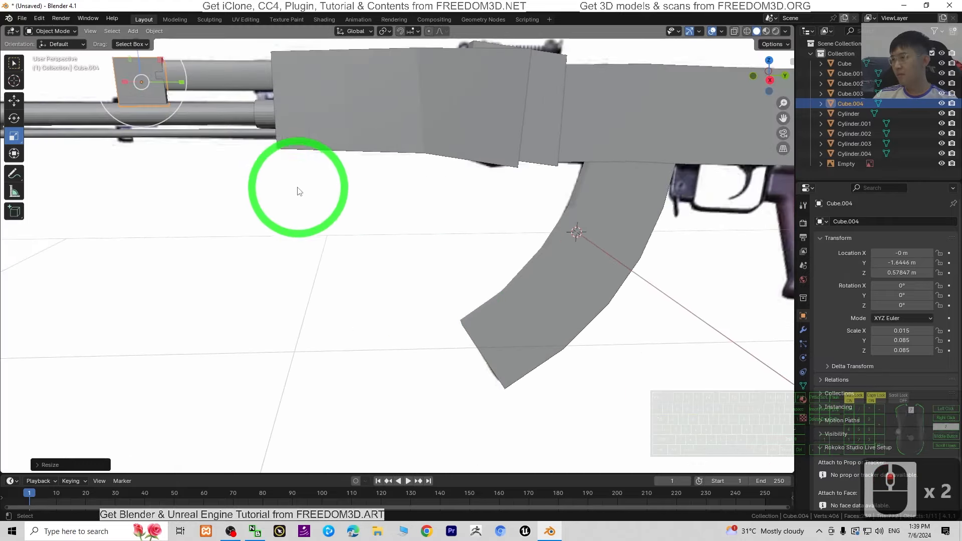
{"action": "middle_click_drag", "start_coordinate": [200, 187], "coordinate": [419, 301]}
{"action": "scroll", "coordinate": [397, 301], "scroll_direction": "up", "scroll_amount": 3}
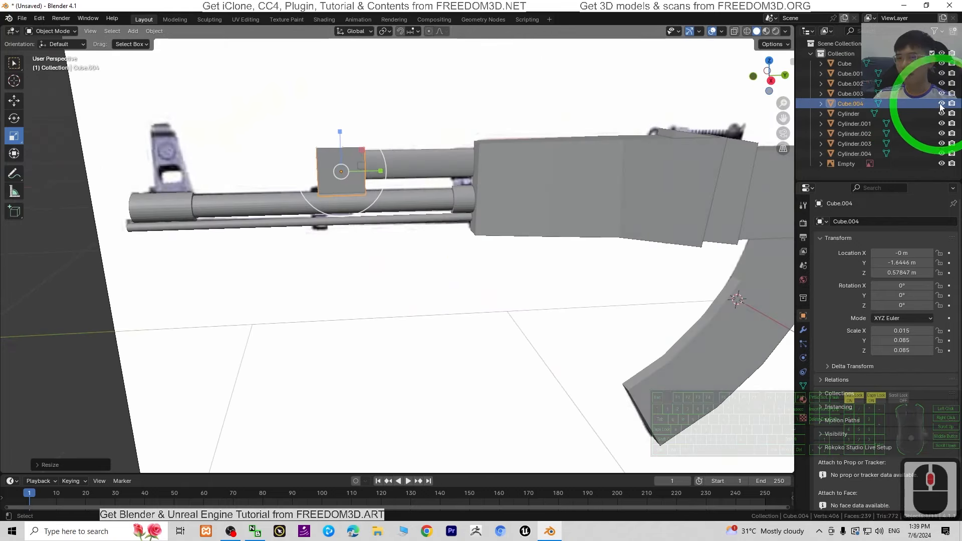
{"action": "left_click", "coordinate": [942, 104]}
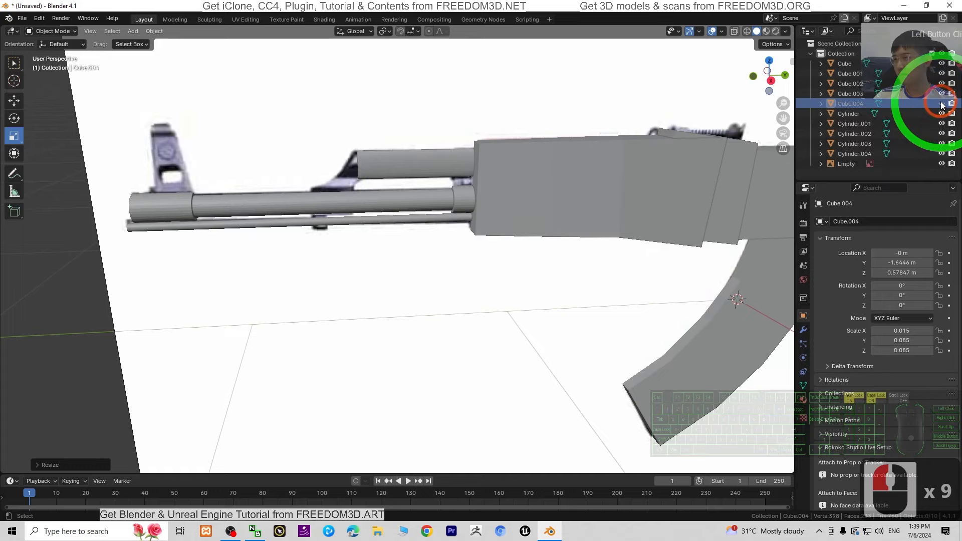
Step: In Edit Mode, move the plate's upper front edge back along Y to form the gas block's sloped front
{"action": "middle_click_drag", "start_coordinate": [386, 75], "coordinate": [454, 271]}
{"action": "scroll", "coordinate": [279, 226], "scroll_direction": "up", "scroll_amount": 2}
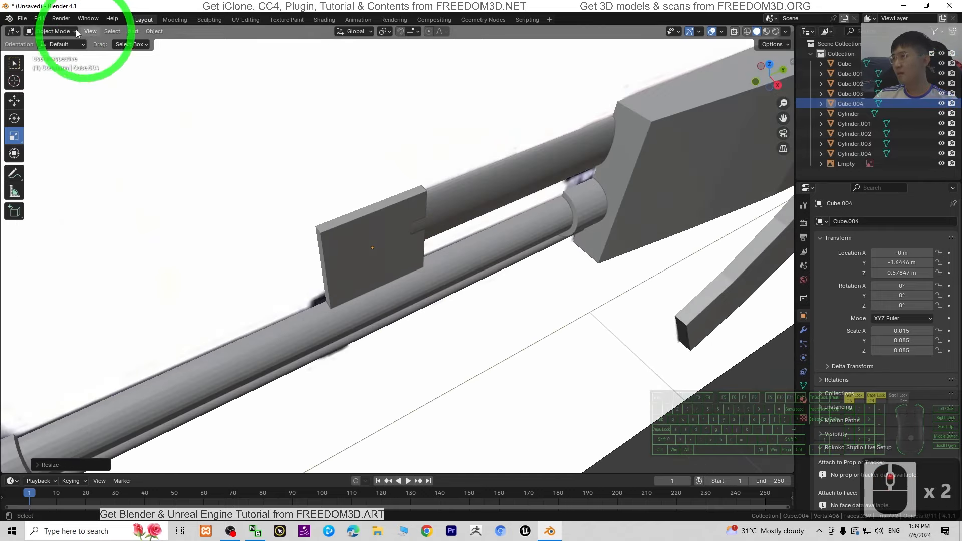
{"action": "left_click", "coordinate": [55, 31]}
{"action": "left_click", "coordinate": [47, 53]}
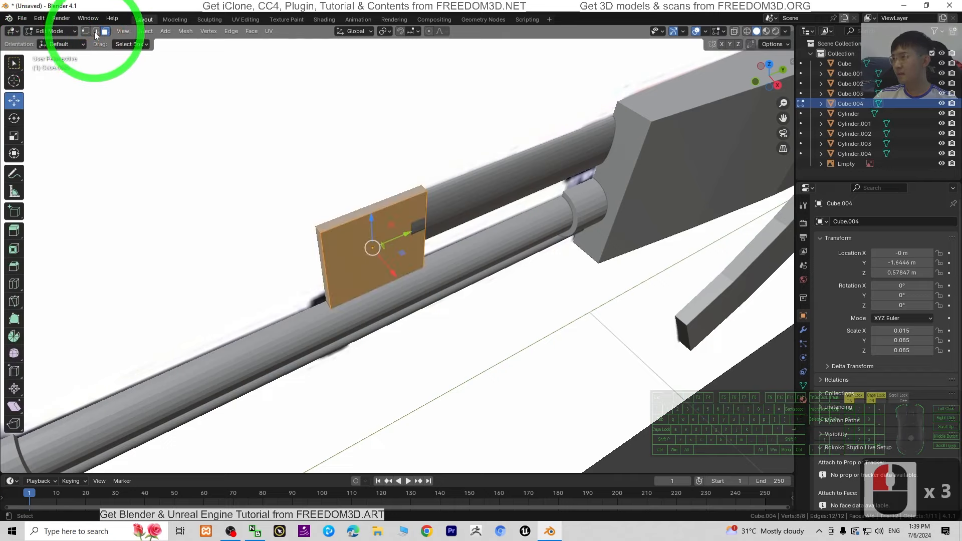
{"action": "left_click", "coordinate": [95, 31]}
{"action": "left_click", "coordinate": [318, 228]}
{"action": "left_click", "coordinate": [360, 219]}
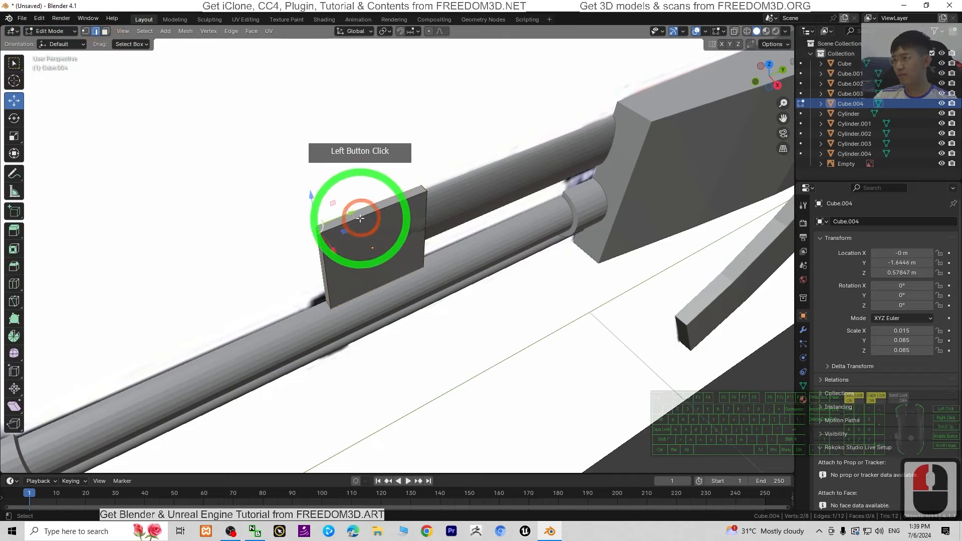
{"action": "left_click_drag", "start_coordinate": [346, 216], "coordinate": [396, 160]}
Step: Select the wedge's narrow top face and adjust its height along Z to align with the top of the gas tube
{"action": "middle_click_drag", "start_coordinate": [396, 160], "coordinate": [454, 250]}
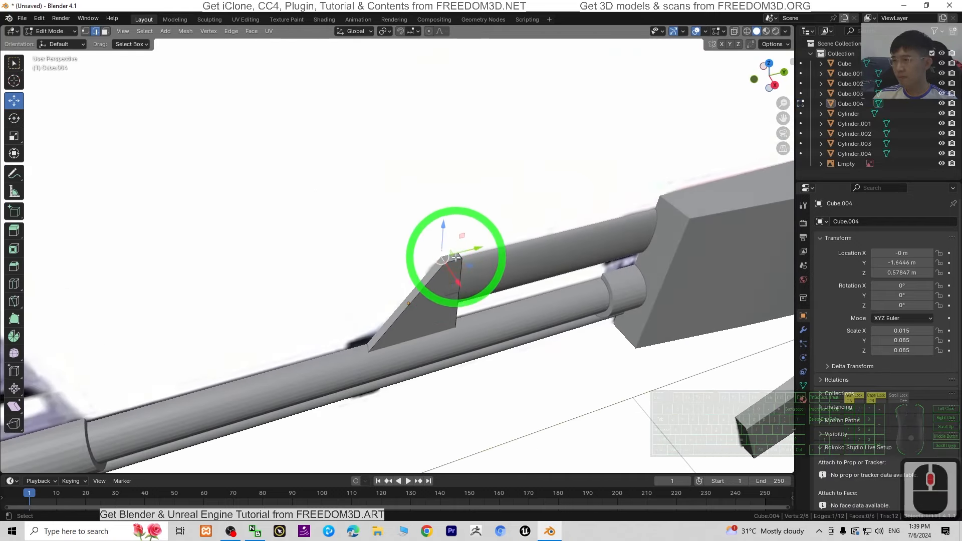
{"action": "left_click", "coordinate": [432, 246]}
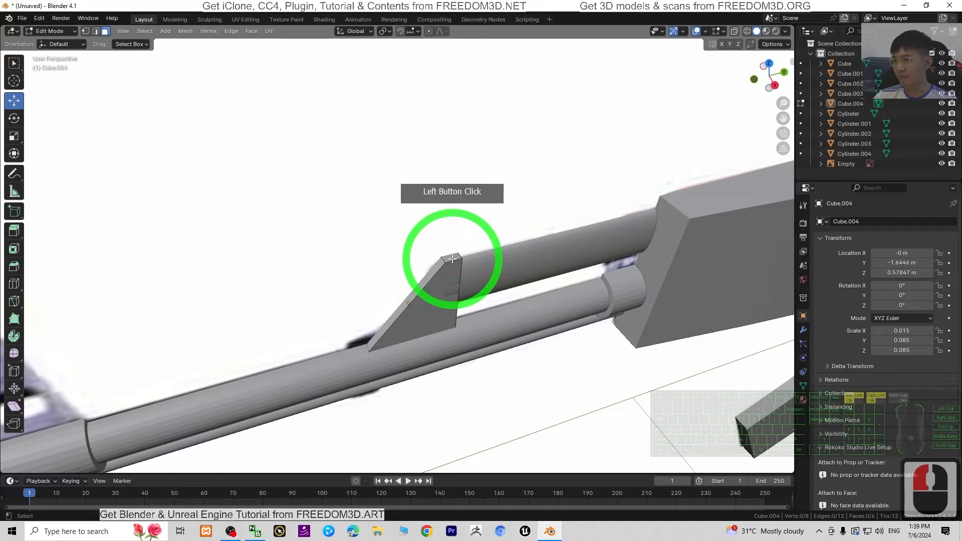
{"action": "mouse_move", "coordinate": [452, 221]}
{"action": "left_mouse_down"}
{"action": "mouse_move", "coordinate": [452, 241]}
{"action": "mouse_move", "coordinate": [452, 230]}
{"action": "left_mouse_up"}
{"action": "middle_click_drag", "start_coordinate": [583, 341], "coordinate": [558, 309]}
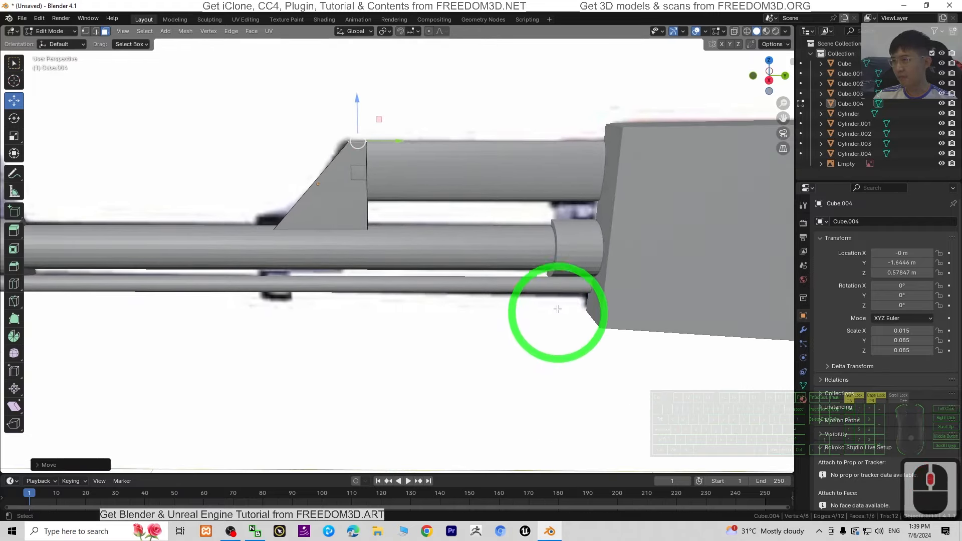
{"action": "left_click_drag", "start_coordinate": [400, 144], "coordinate": [406, 267]}
{"action": "mouse_move", "coordinate": [407, 268]}
{"action": "middle_mouse_down"}
{"action": "mouse_move", "coordinate": [383, 265]}
{"action": "mouse_move", "coordinate": [405, 264]}
{"action": "mouse_move", "coordinate": [395, 260]}
{"action": "middle_mouse_up"}
{"action": "key", "text": "ctrl+z"}
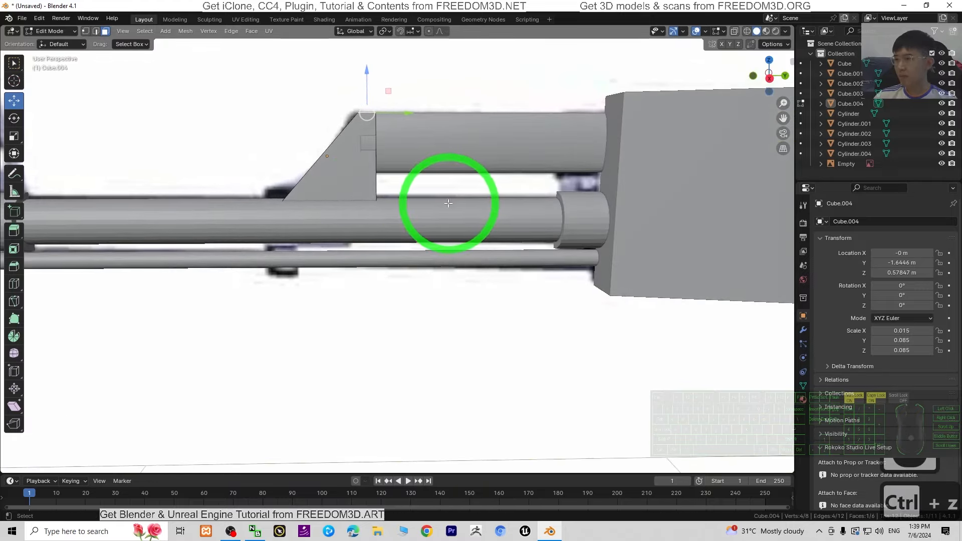
Step: Select the wedge's rear face and move it slightly forward along Y at the gas tube's front end
{"action": "middle_click_drag", "start_coordinate": [448, 203], "coordinate": [297, 187]}
{"action": "left_click", "coordinate": [283, 210]}
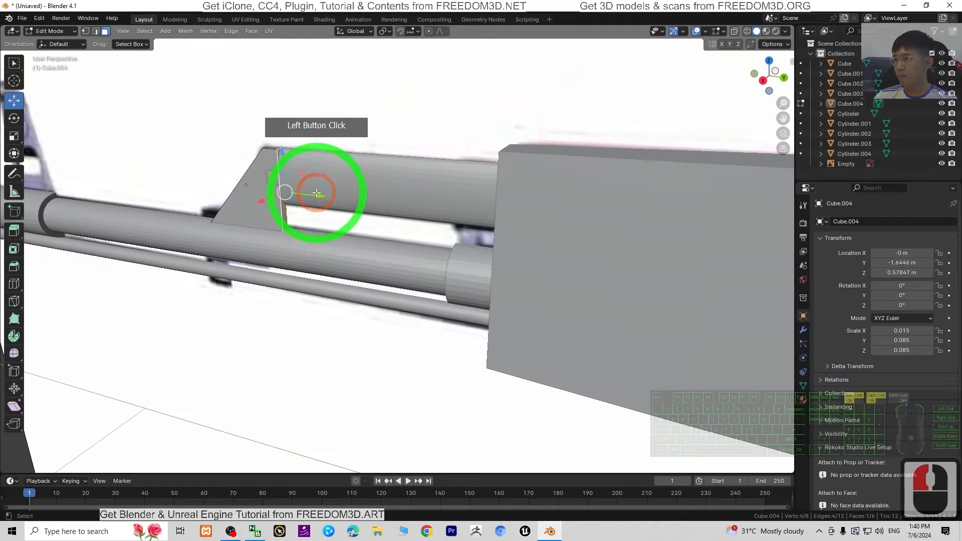
{"action": "left_click_drag", "start_coordinate": [323, 198], "coordinate": [309, 196]}
{"action": "middle_click_drag", "start_coordinate": [215, 300], "coordinate": [305, 305]}
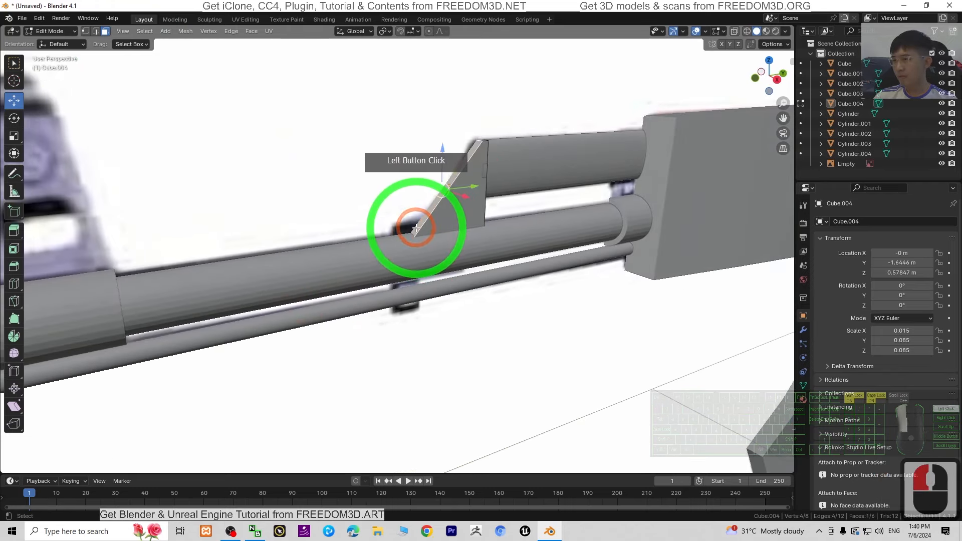
{"action": "left_click", "coordinate": [433, 182]}
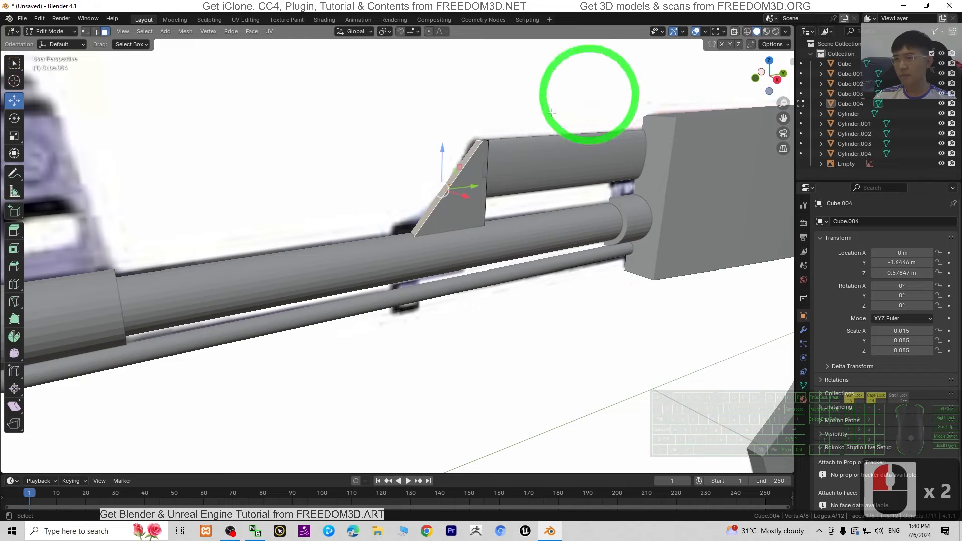
{"action": "left_click_drag", "start_coordinate": [442, 149], "coordinate": [516, 168]}
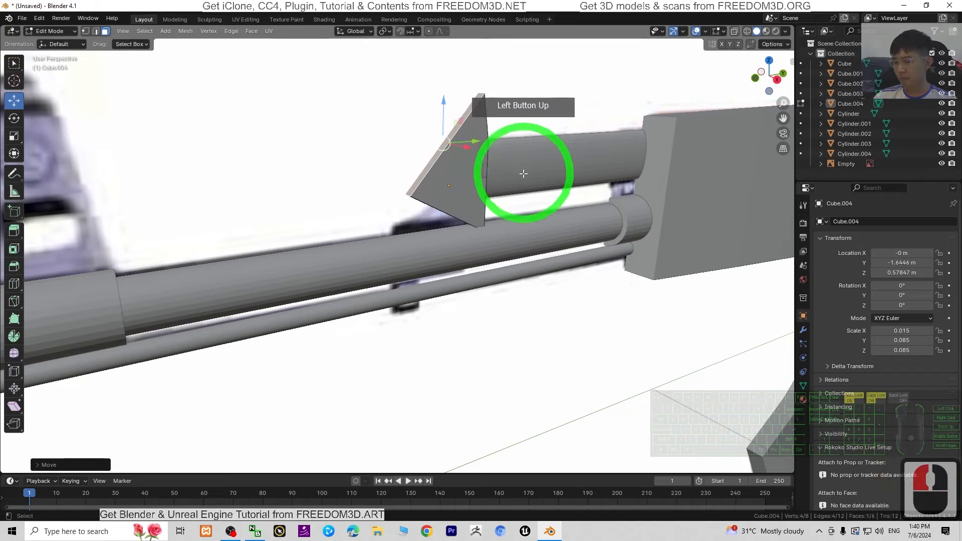
{"action": "key", "text": "ctrl+z"}
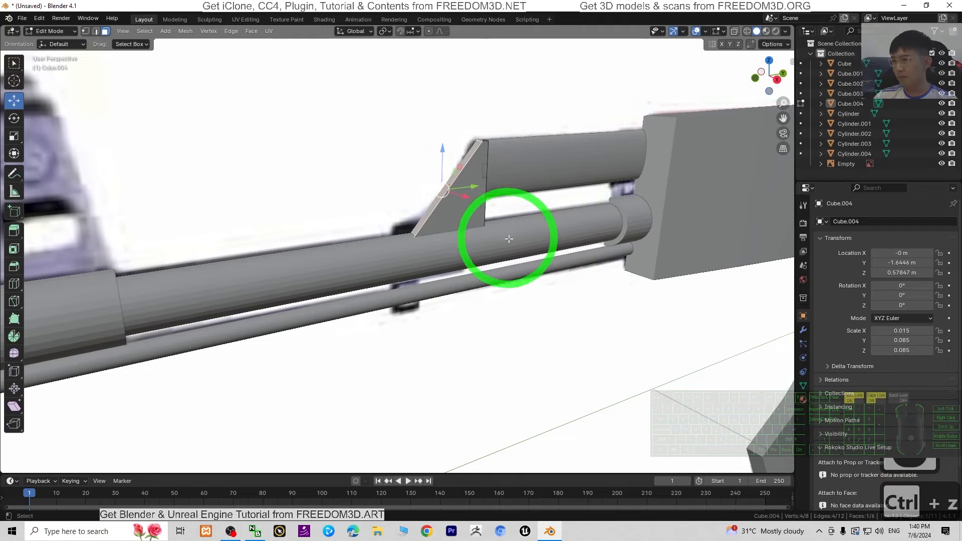
{"action": "middle_click_drag", "start_coordinate": [510, 241], "coordinate": [483, 218]}
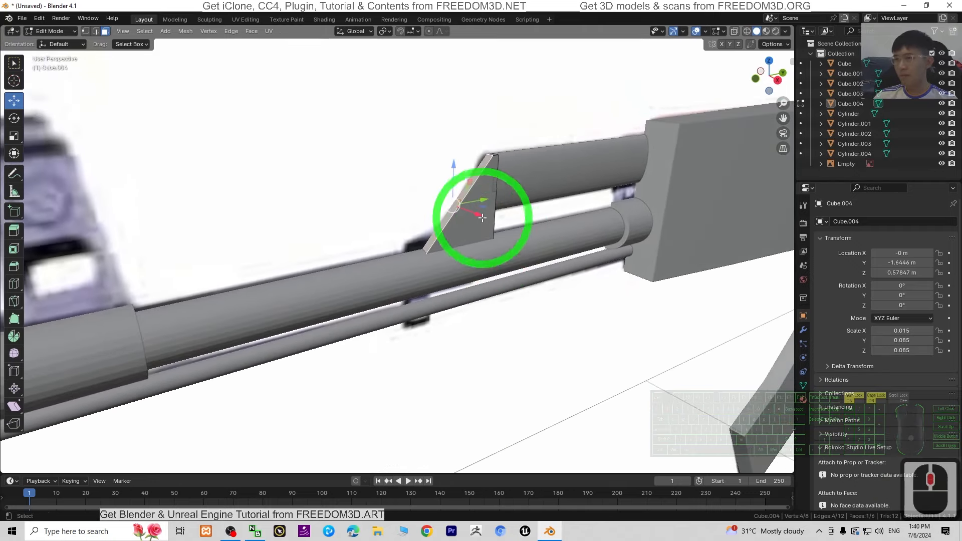
Step: Hide the barrel objects Cylinder and Cylinder.001 to expose the barrel and gas block in the reference
{"action": "left_click", "coordinate": [942, 113]}
{"action": "left_click", "coordinate": [941, 123]}
{"action": "left_click", "coordinate": [389, 219]}
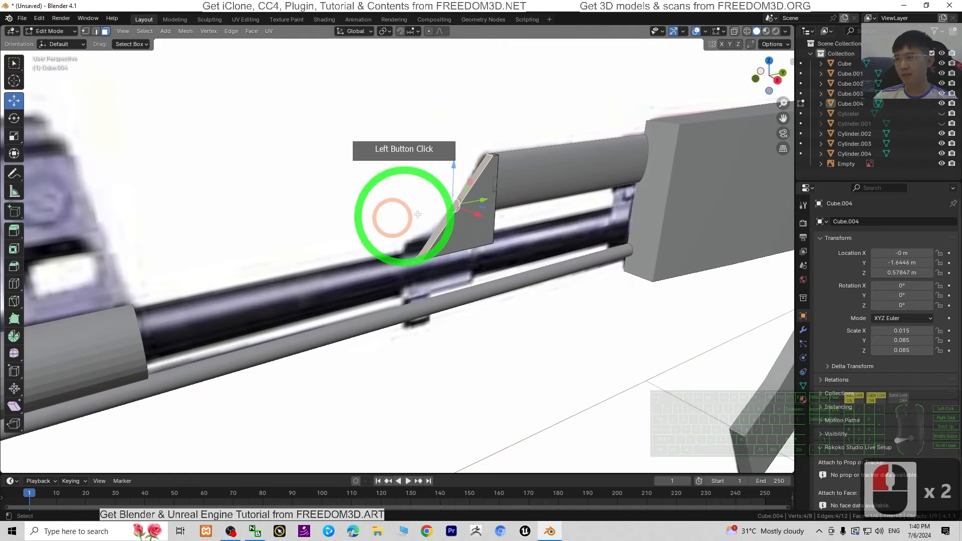
{"action": "scroll", "coordinate": [469, 275], "scroll_direction": "up", "scroll_amount": 2}
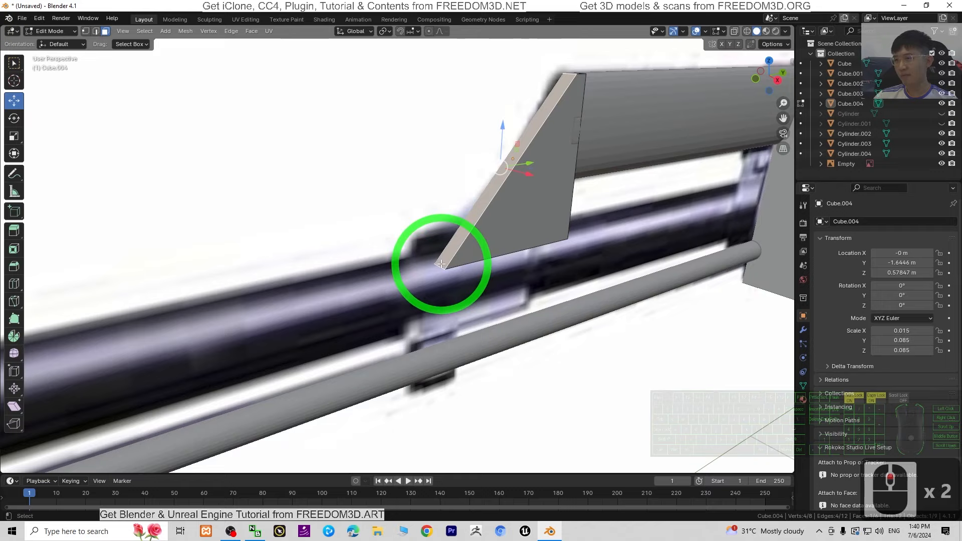
Step: Move the wedge's lower front edge forward along Y to extend the slope down to the gas block's front tip
{"action": "left_click", "coordinate": [95, 31]}
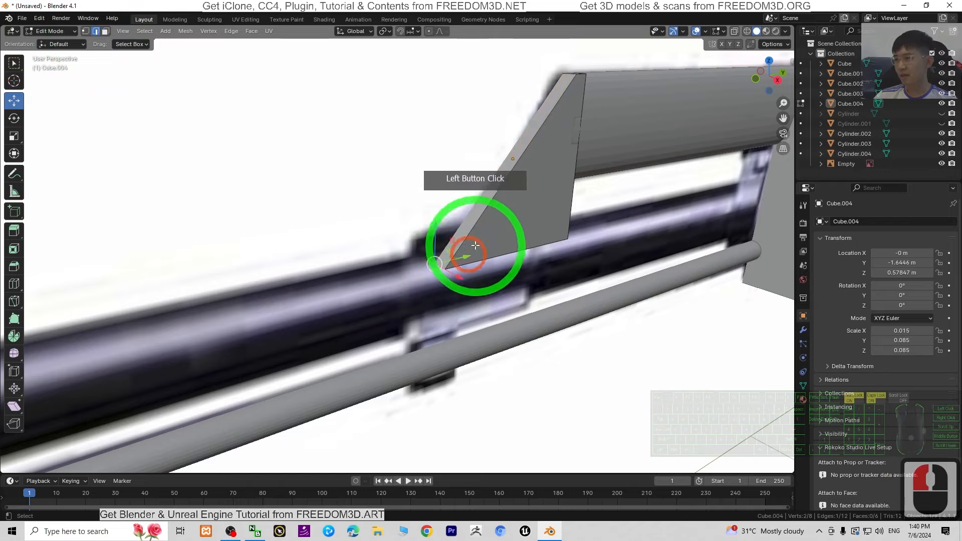
{"action": "left_click_drag", "start_coordinate": [453, 242], "coordinate": [424, 242]}
{"action": "scroll", "coordinate": [631, 323], "scroll_direction": "up", "scroll_amount": 4}
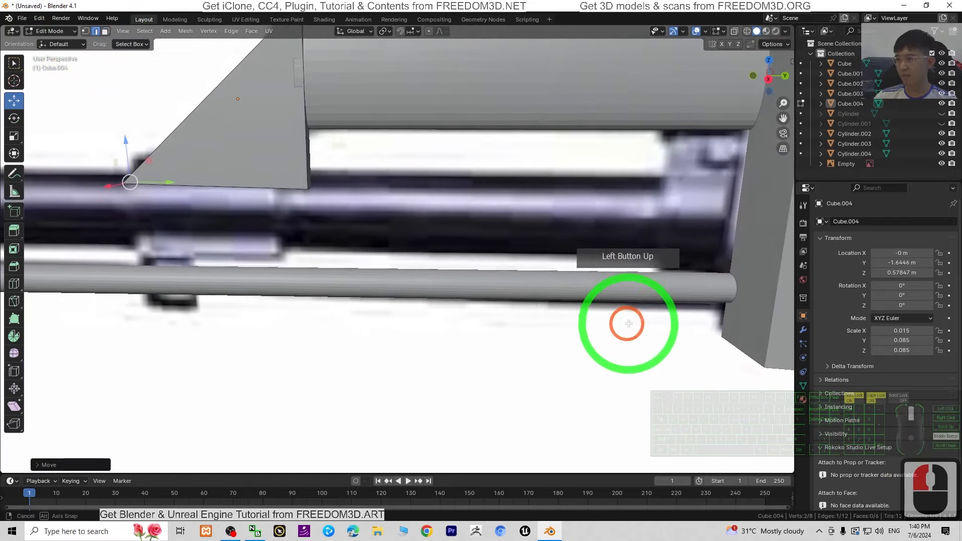
{"action": "scroll", "coordinate": [643, 322], "scroll_direction": "down", "scroll_amount": 4}
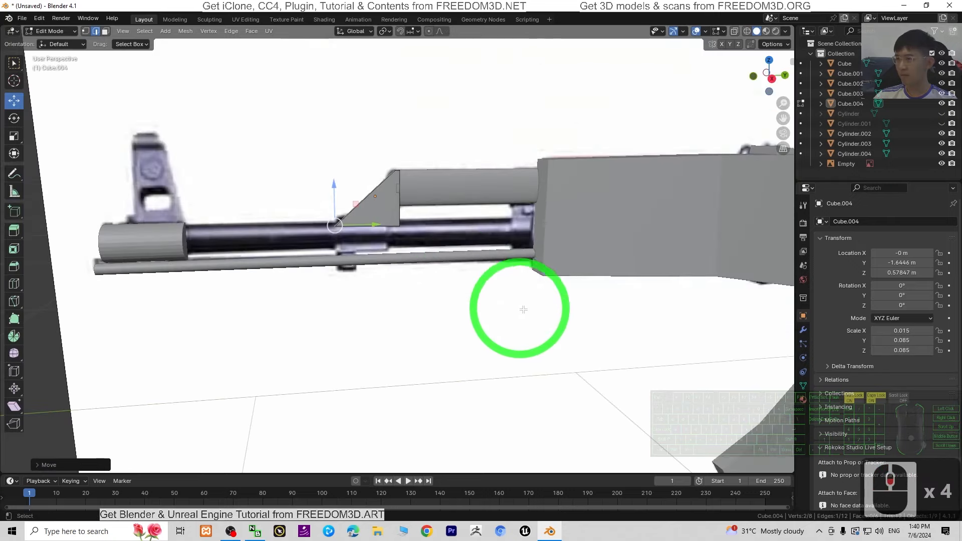
{"action": "scroll", "coordinate": [438, 305], "scroll_direction": "up", "scroll_amount": 3}
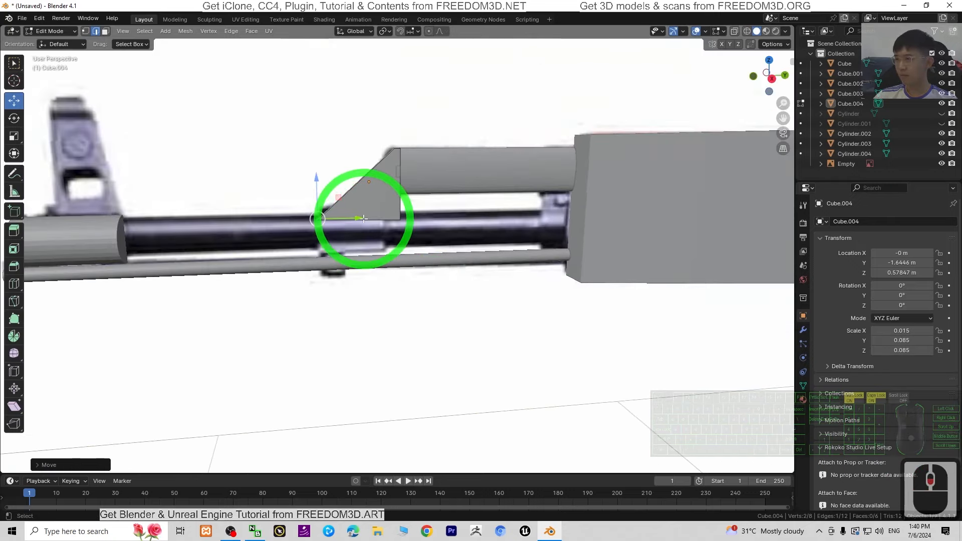
{"action": "left_click_drag", "start_coordinate": [364, 219], "coordinate": [350, 223]}
{"action": "scroll", "coordinate": [476, 307], "scroll_direction": "down", "scroll_amount": 2}
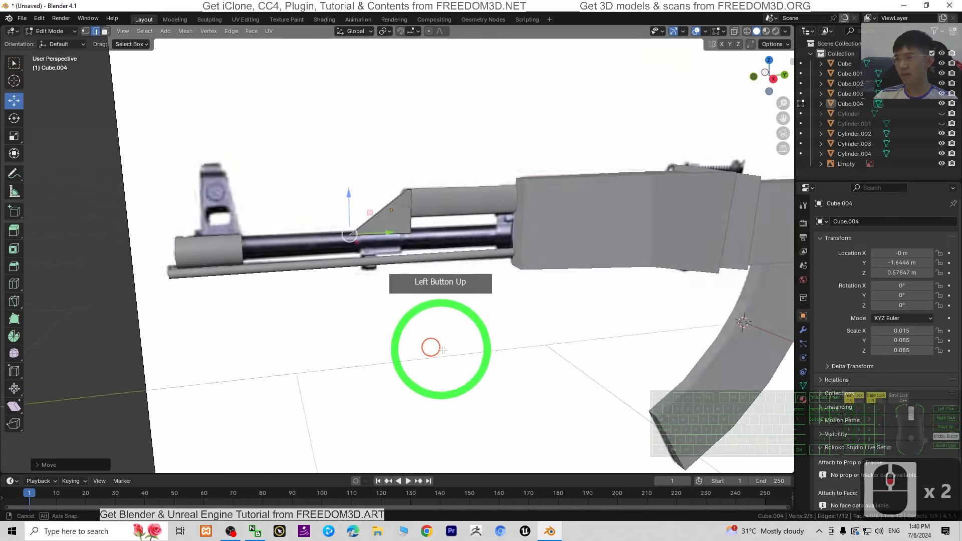
Step: Back in Object Mode, select the gas block wedge and scale it along X to about 0.008
{"action": "middle_click_drag", "start_coordinate": [444, 350], "coordinate": [456, 392]}
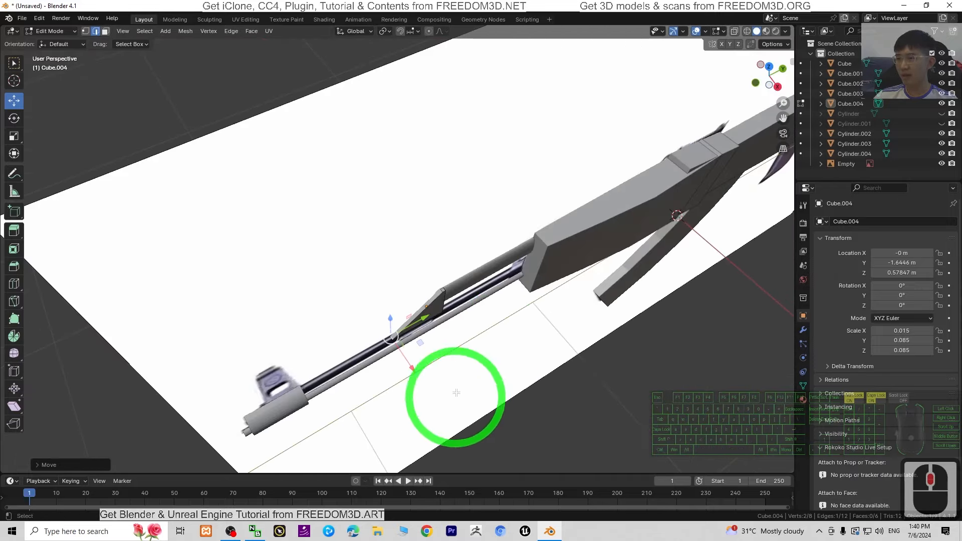
{"action": "scroll", "coordinate": [612, 339], "scroll_direction": "up", "scroll_amount": 4}
{"action": "middle_click_drag", "start_coordinate": [617, 359], "coordinate": [469, 284], "text": "shift"}
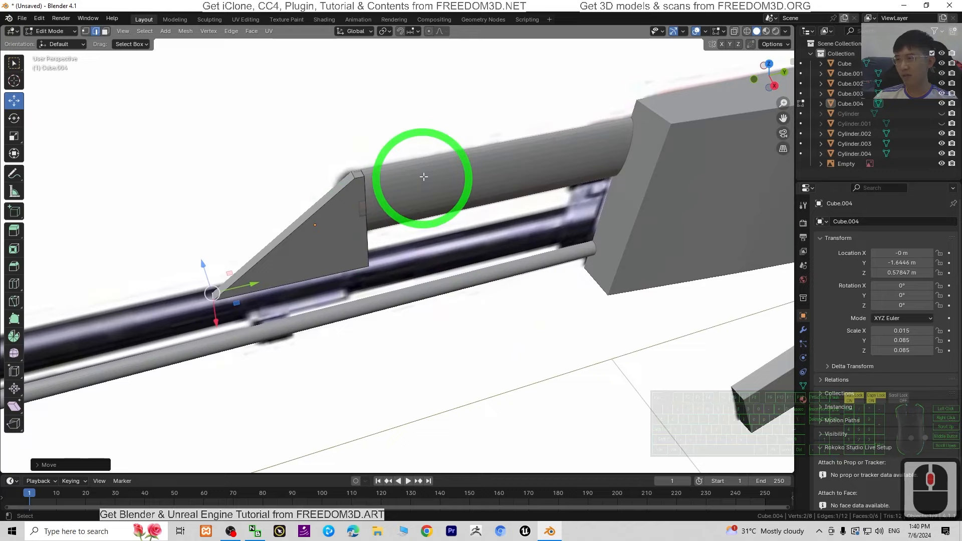
{"action": "middle_click_drag", "start_coordinate": [433, 238], "coordinate": [481, 258]}
{"action": "middle_click_drag", "start_coordinate": [382, 247], "coordinate": [405, 211]}
{"action": "left_click", "coordinate": [57, 31]}
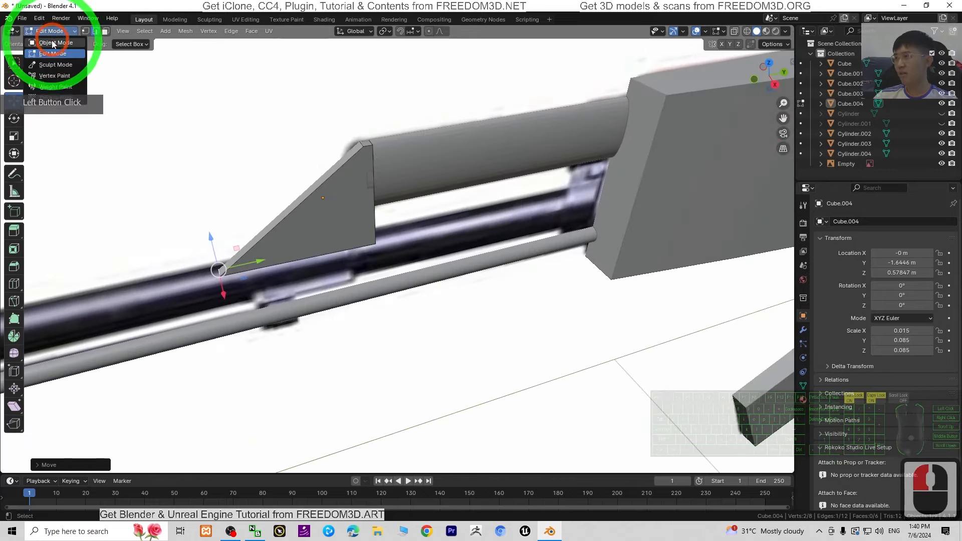
{"action": "left_click", "coordinate": [48, 43]}
{"action": "left_click", "coordinate": [344, 209]}
{"action": "middle_click_drag", "start_coordinate": [430, 300], "coordinate": [434, 302]}
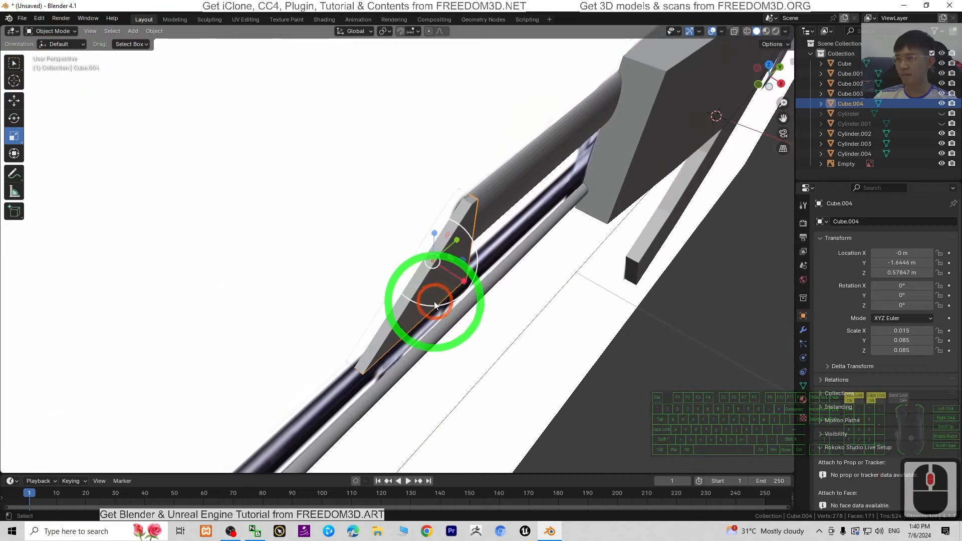
{"action": "mouse_move", "coordinate": [457, 282]}
{"action": "left_mouse_down"}
{"action": "mouse_move", "coordinate": [429, 253]}
{"action": "mouse_move", "coordinate": [499, 284]}
{"action": "mouse_move", "coordinate": [449, 271]}
{"action": "left_mouse_up"}
{"action": "middle_click_drag", "start_coordinate": [612, 332], "coordinate": [566, 290]}
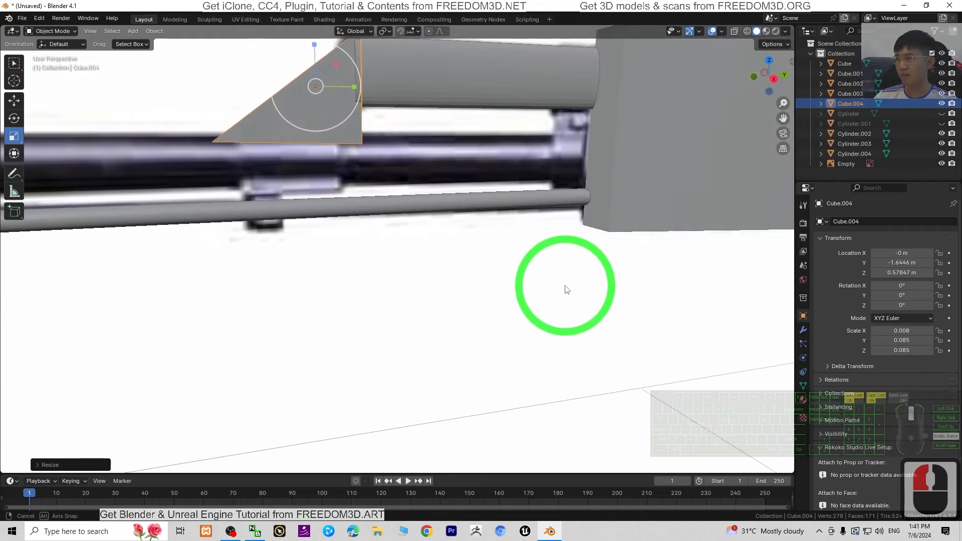
{"action": "scroll", "coordinate": [487, 276], "scroll_direction": "down", "scroll_amount": 2}
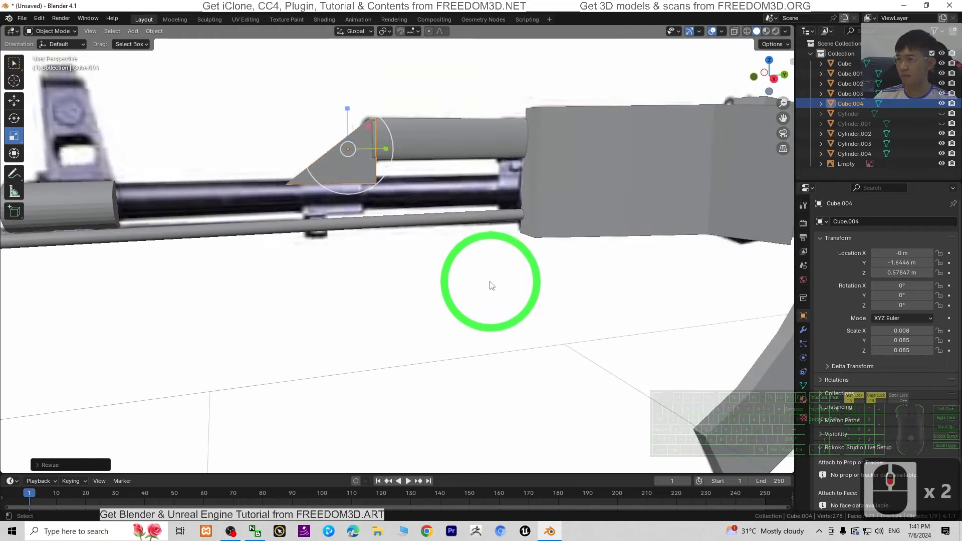
Step: Enter Edit Mode on the gas block wedge at the front end of the gas tube
{"action": "scroll", "coordinate": [351, 251], "scroll_direction": "up", "scroll_amount": 2}
{"action": "middle_click_drag", "start_coordinate": [441, 268], "coordinate": [502, 227], "text": "shift"}
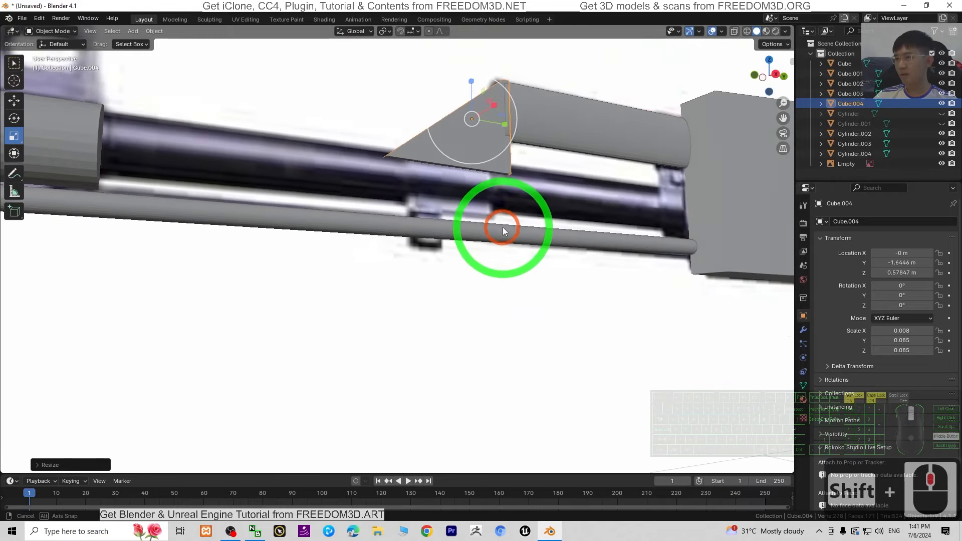
{"action": "left_click", "coordinate": [53, 31]}
{"action": "left_click", "coordinate": [55, 49]}
{"action": "left_click", "coordinate": [623, 122]}
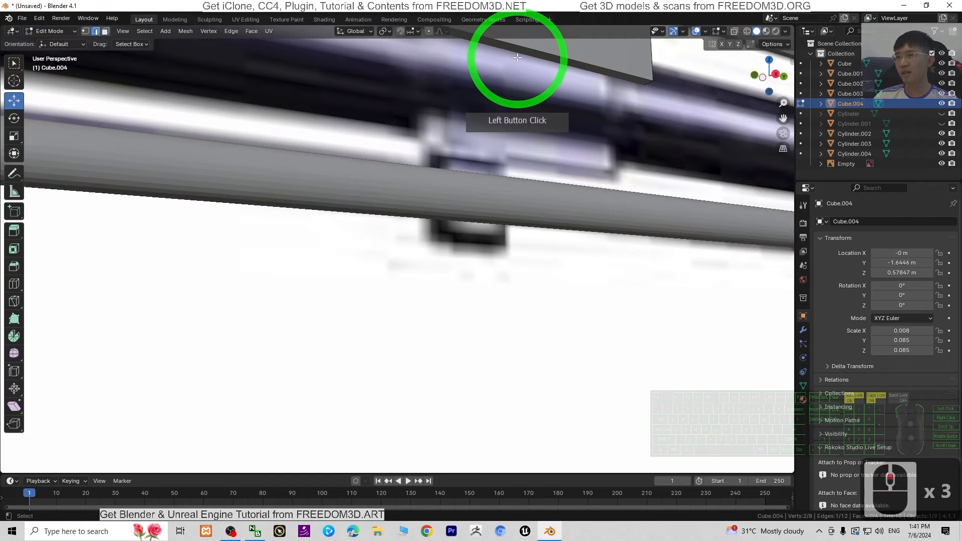
{"action": "scroll", "coordinate": [551, 71], "scroll_direction": "down", "scroll_amount": 3}
{"action": "scroll", "coordinate": [587, 126], "scroll_direction": "down", "scroll_amount": 2}
{"action": "middle_click_drag", "start_coordinate": [593, 155], "coordinate": [580, 215], "text": "shift"}
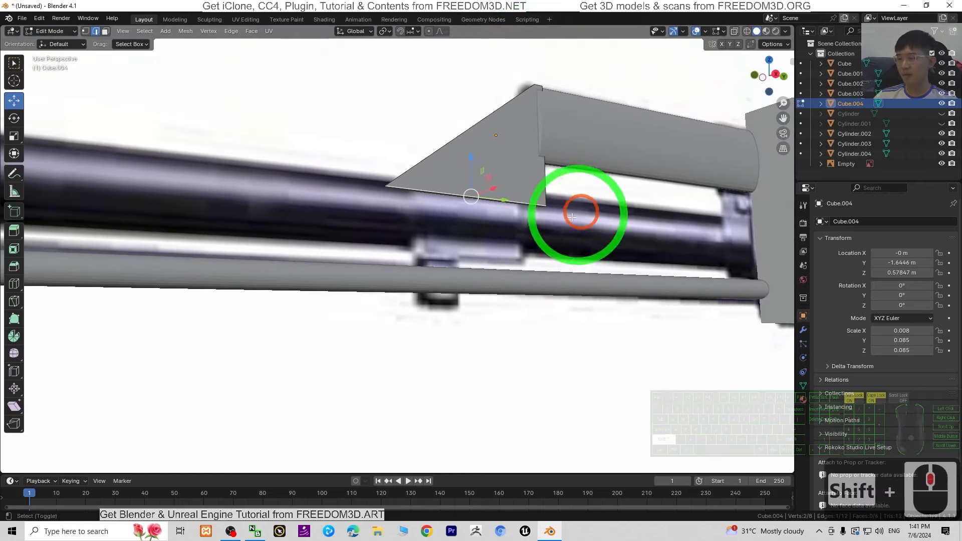
{"action": "key", "text": "e"}
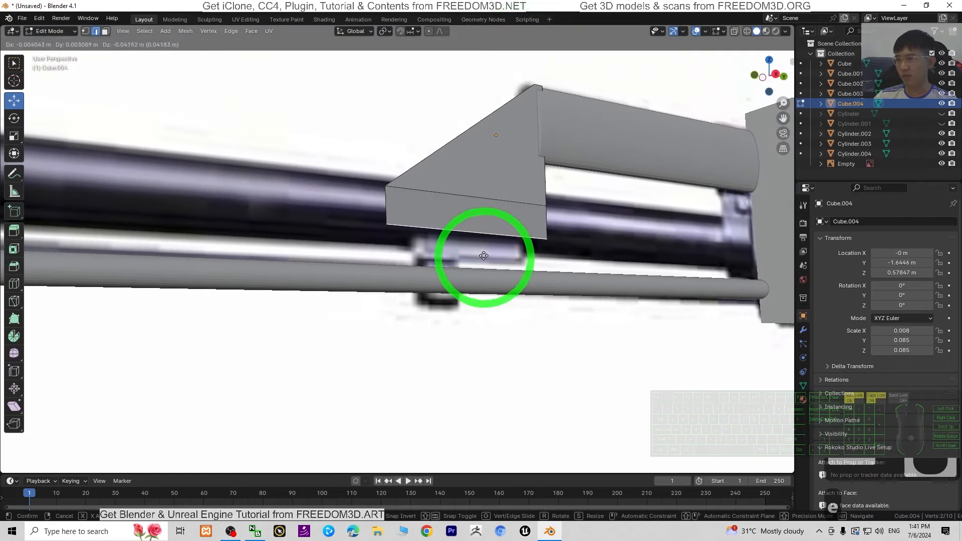
{"action": "key", "text": "Escape"}
Step: Select the wedge's bottom face and extrude it about 0.045 m down over the barrel in the reference
{"action": "middle_click_drag", "start_coordinate": [563, 262], "coordinate": [537, 269]}
{"action": "scroll", "coordinate": [622, 202], "scroll_direction": "up", "scroll_amount": 3}
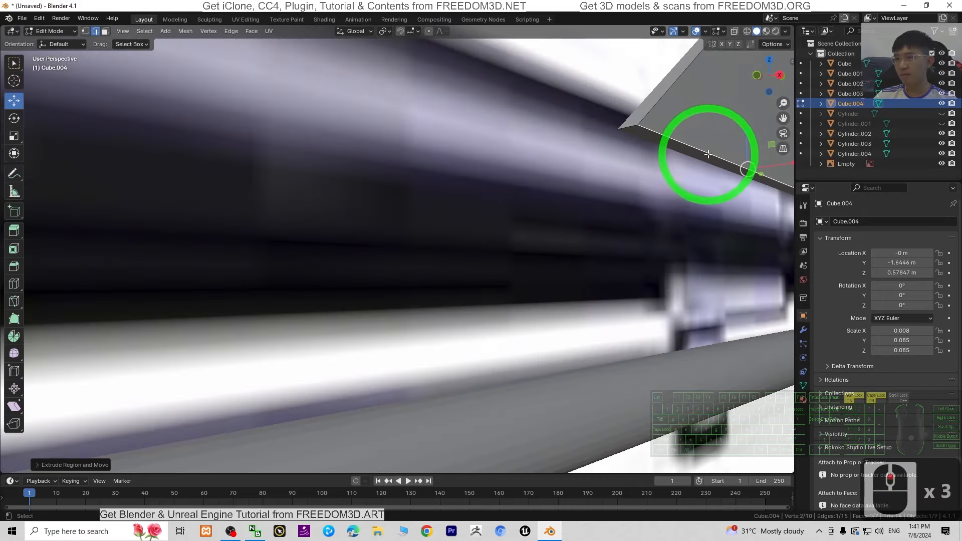
{"action": "left_click", "coordinate": [105, 31]}
{"action": "left_click", "coordinate": [731, 167]}
{"action": "scroll", "coordinate": [730, 167], "scroll_direction": "down", "scroll_amount": 5}
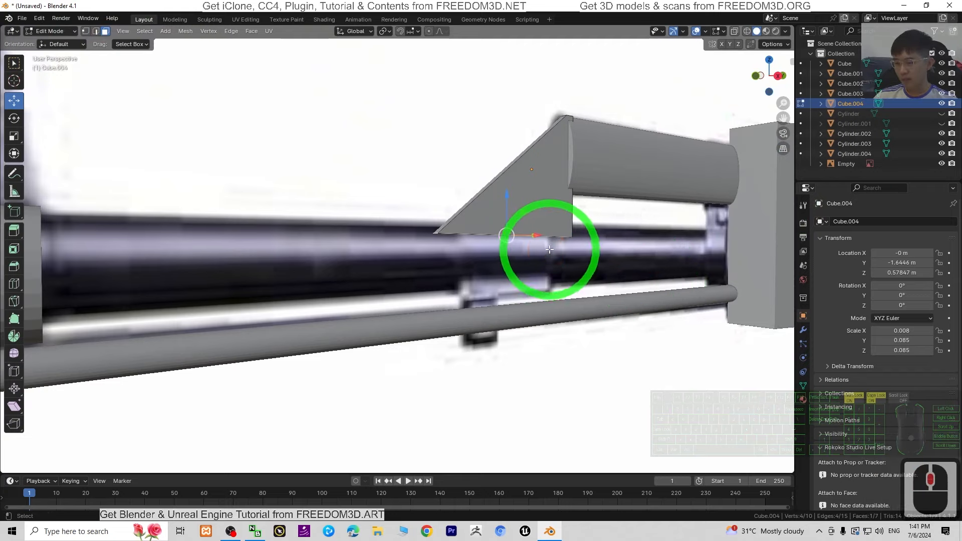
{"action": "key", "text": "e"}
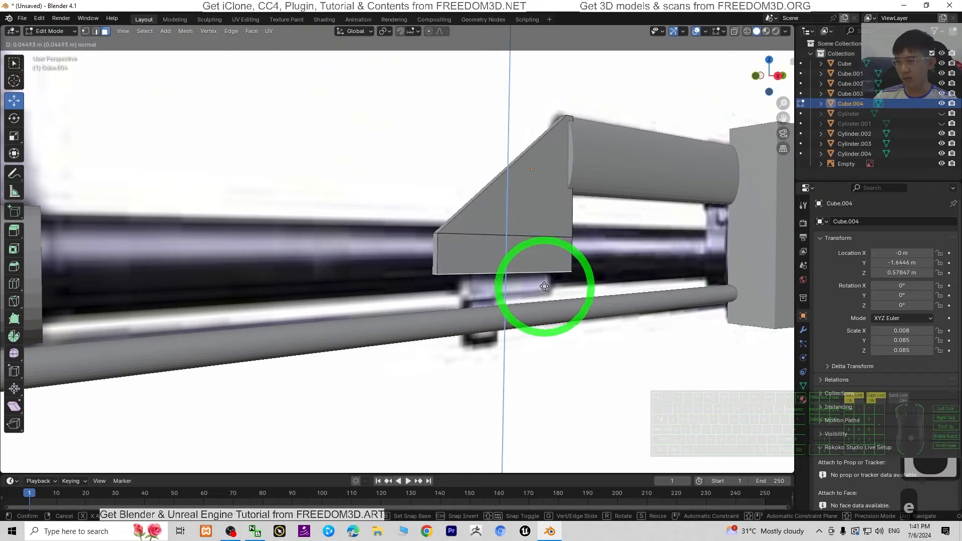
{"action": "left_click", "coordinate": [604, 282]}
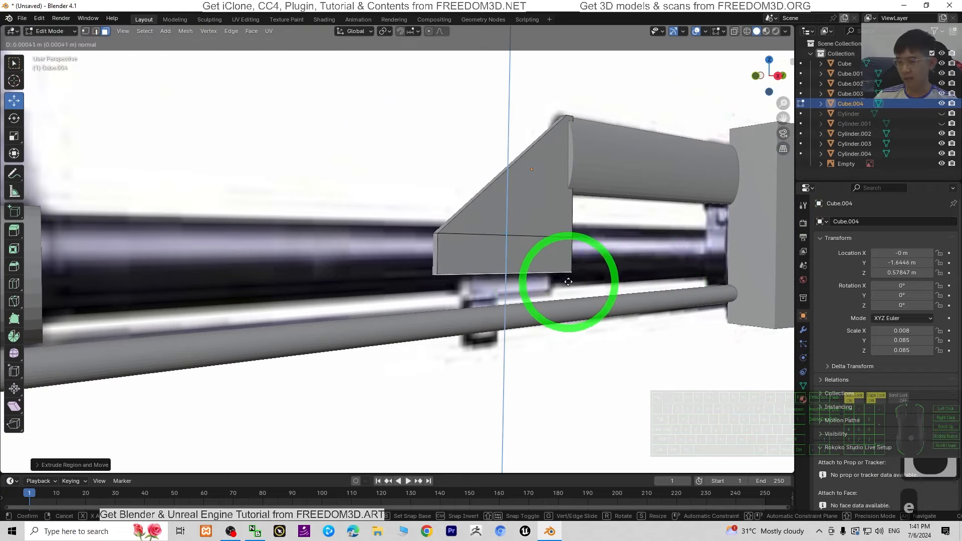
Step: Add a narrower step under the gas block by extruding its bottom face in place, scaling it down, and extruding about 0.022 m down
{"action": "key", "text": "Escape"}
{"action": "key", "text": "s"}
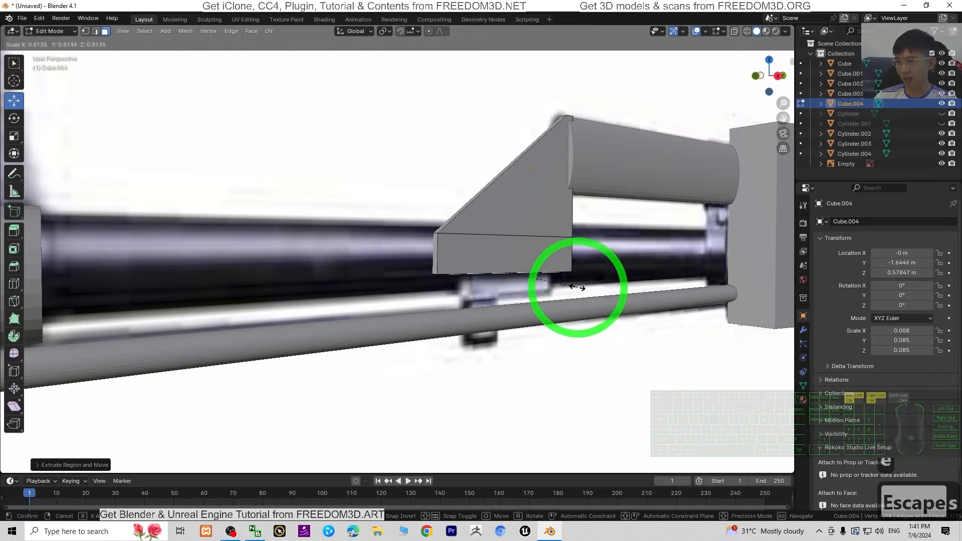
{"action": "left_click", "coordinate": [576, 288]}
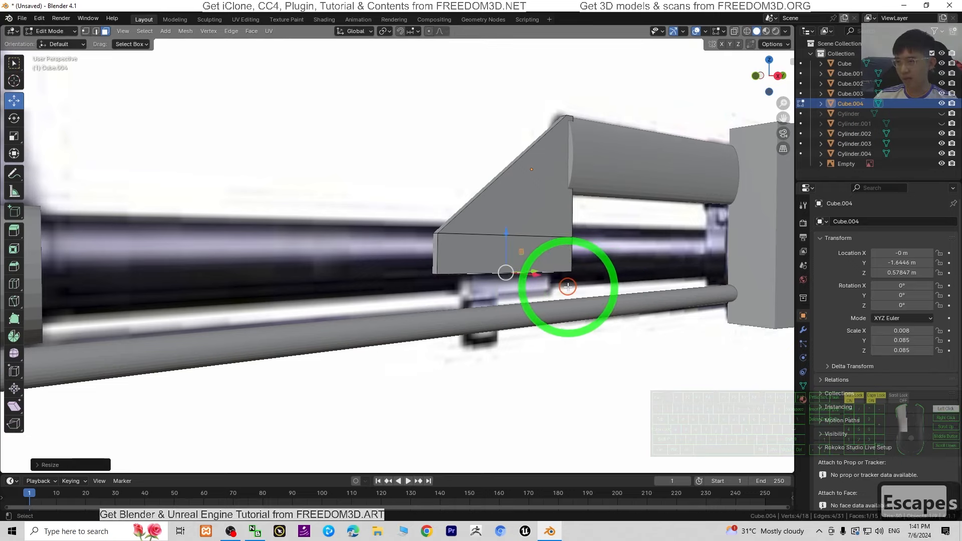
{"action": "middle_click_drag", "start_coordinate": [569, 279], "coordinate": [483, 300]}
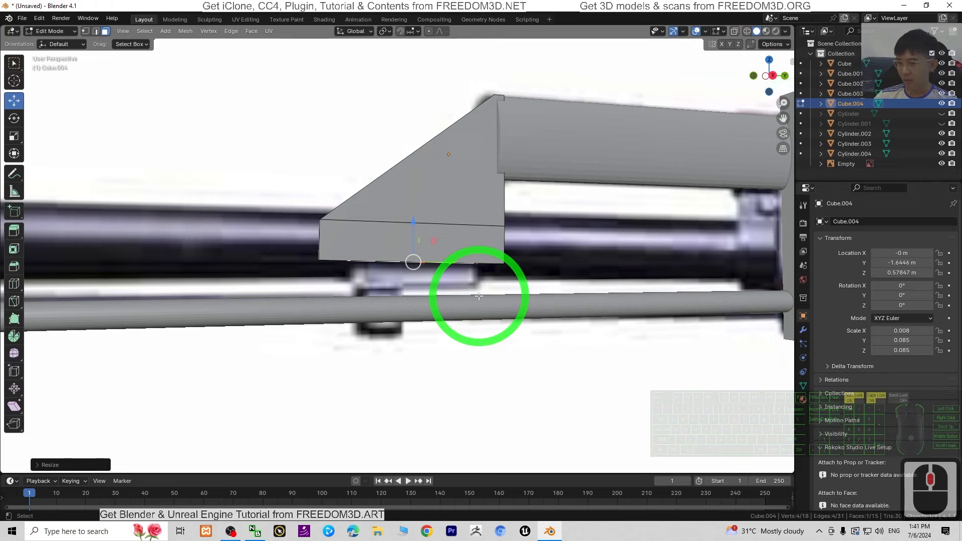
{"action": "key", "text": "e"}
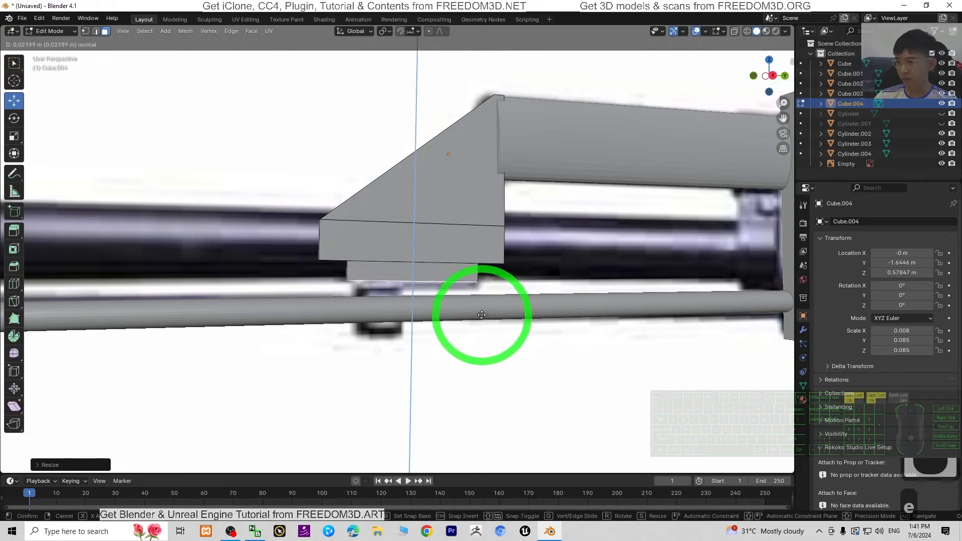
{"action": "left_click", "coordinate": [488, 310]}
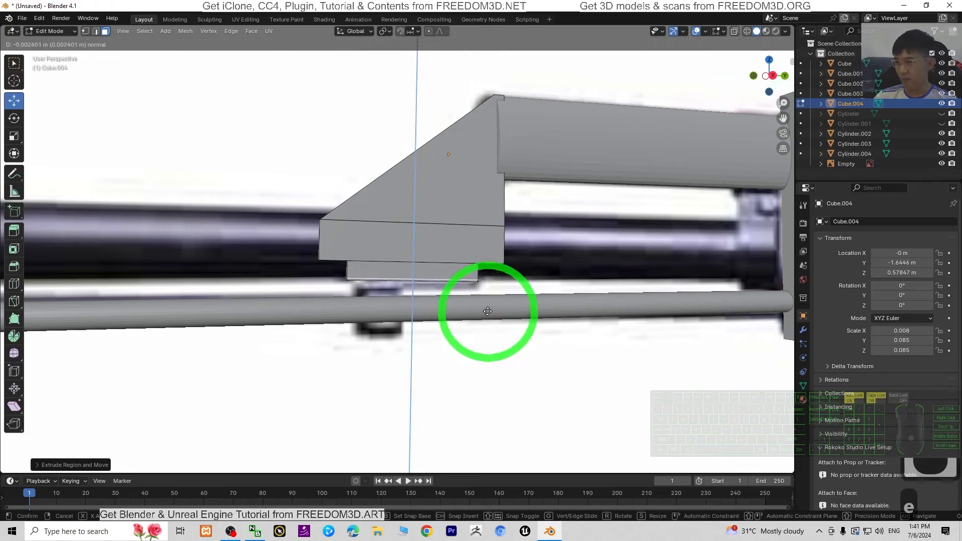
Step: Extrude the narrow step's bottom face in place at a smaller scale and move it forward along Y above the reference's lug
{"action": "key", "text": "Escape"}
{"action": "key", "text": "s"}
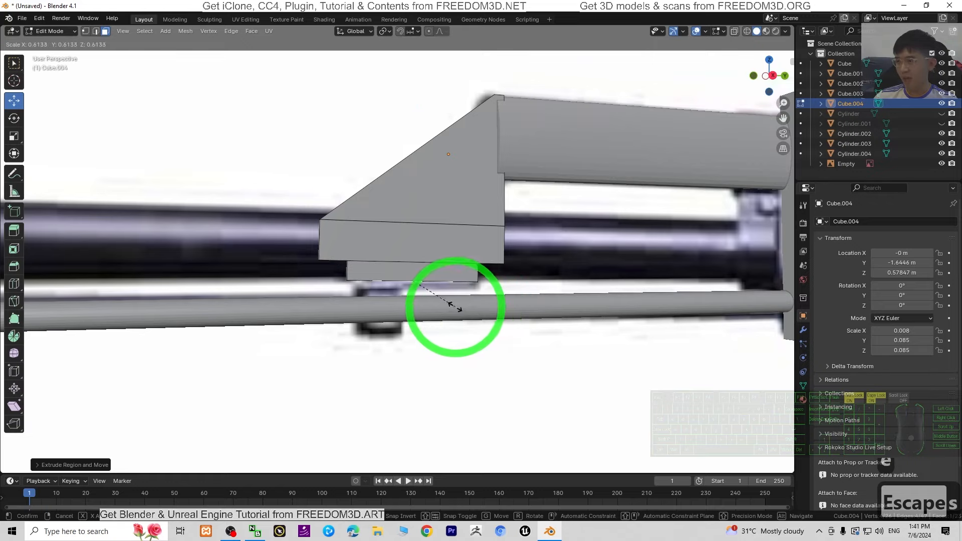
{"action": "left_click", "coordinate": [104, 176]}
{"action": "left_click", "coordinate": [423, 277]}
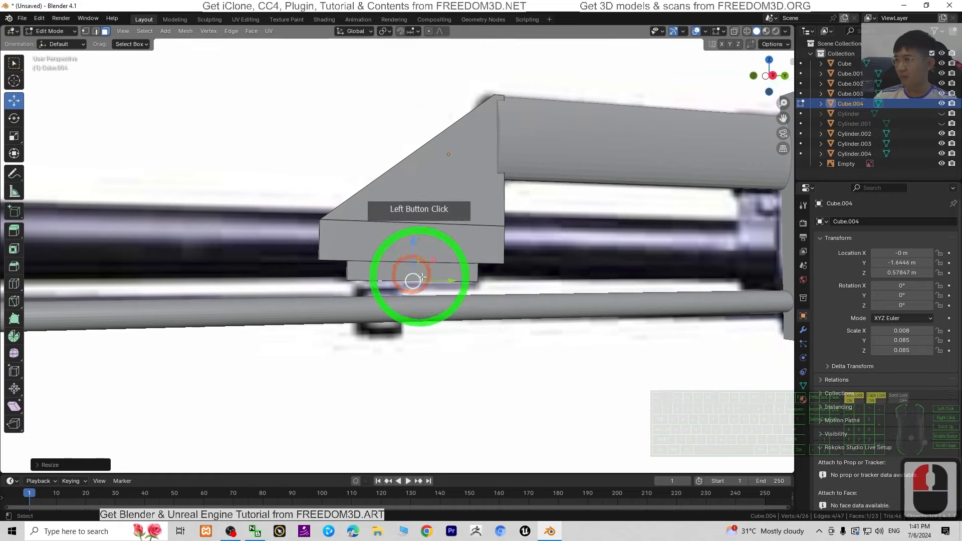
{"action": "left_click_drag", "start_coordinate": [454, 284], "coordinate": [430, 282]}
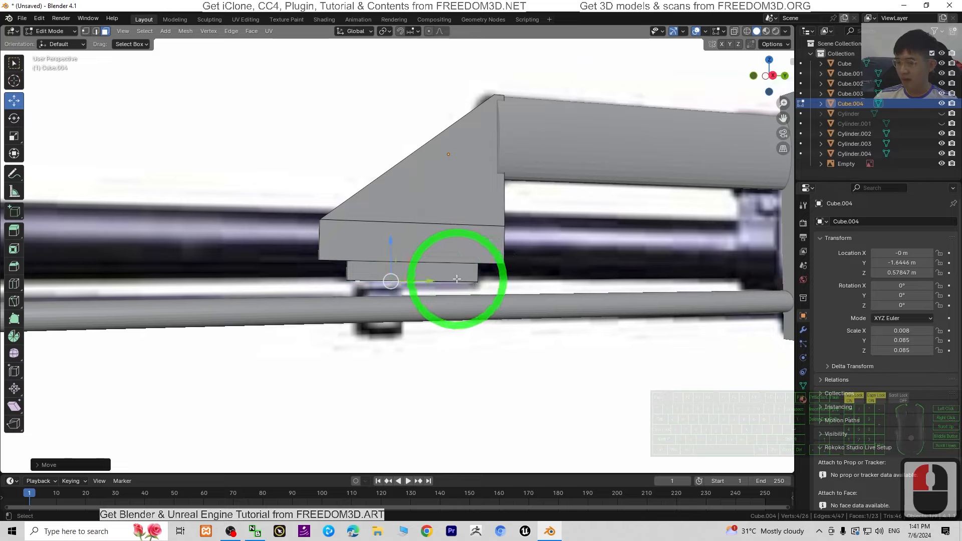
{"action": "left_click_drag", "start_coordinate": [426, 272], "coordinate": [424, 274]}
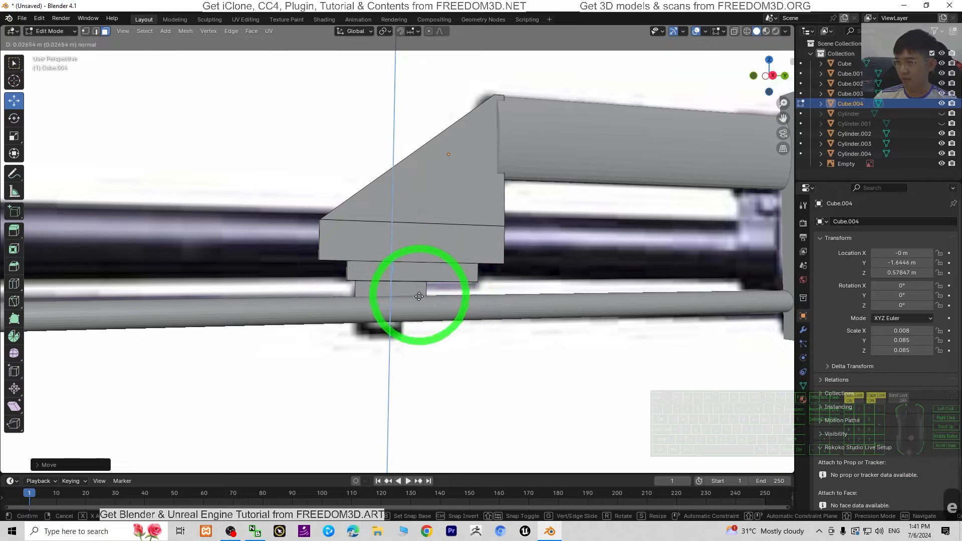
Step: Extrude the shifted smaller face down to the thin rod below the barrel
{"action": "left_click", "coordinate": [418, 300]}
{"action": "scroll", "coordinate": [509, 306], "scroll_direction": "down", "scroll_amount": 4}
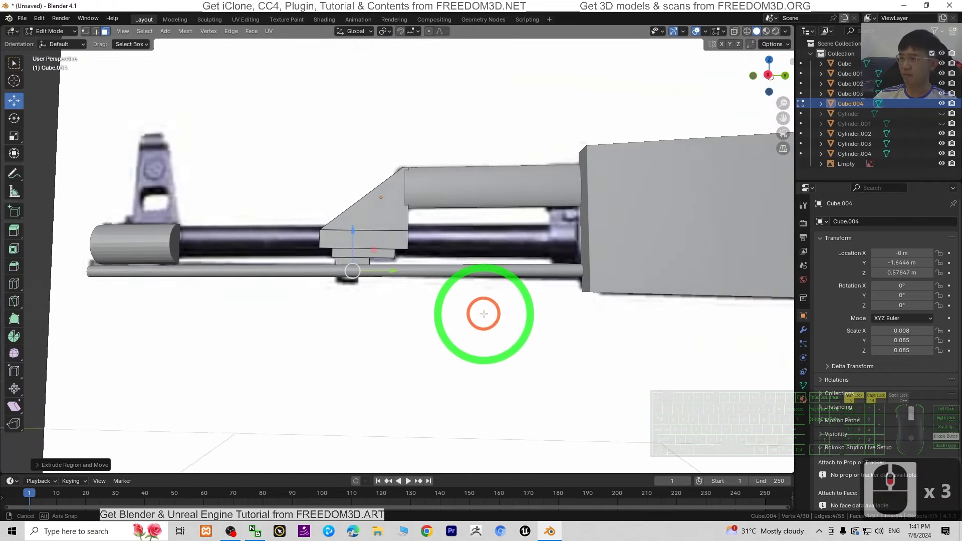
{"action": "scroll", "coordinate": [432, 291], "scroll_direction": "up", "scroll_amount": 3}
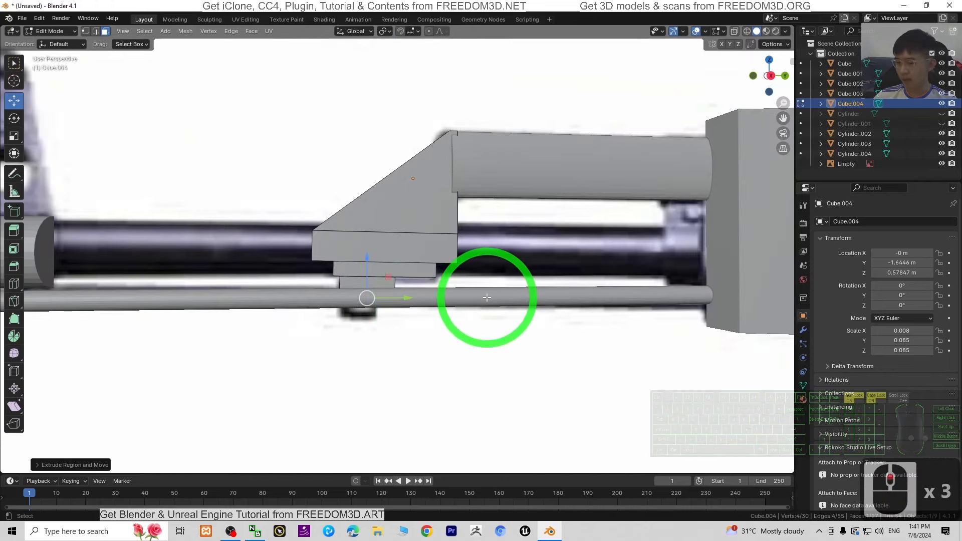
Step: Extrude the lug's bottom face in place, scale it slightly smaller, and extrude it down past the thin rod
{"action": "key", "text": "s"}
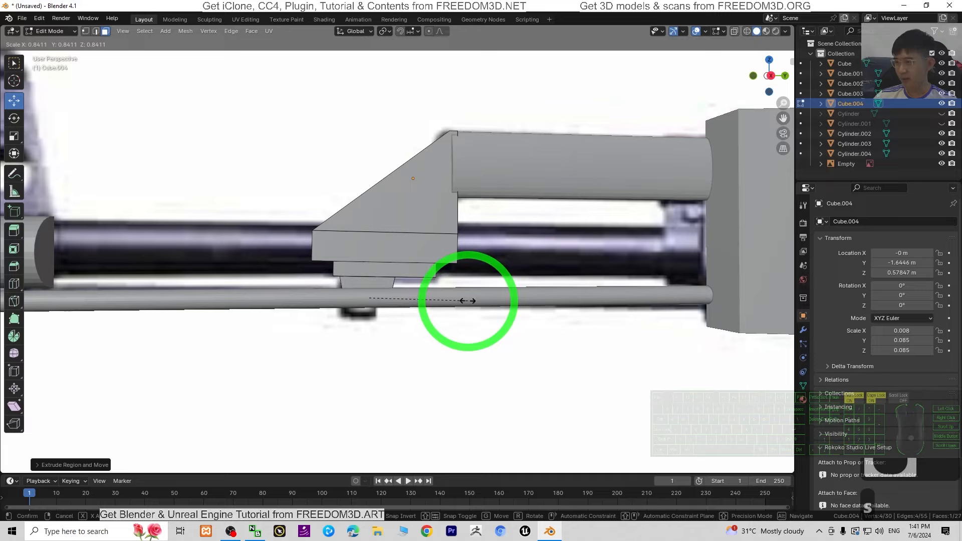
{"action": "key", "text": "Escape"}
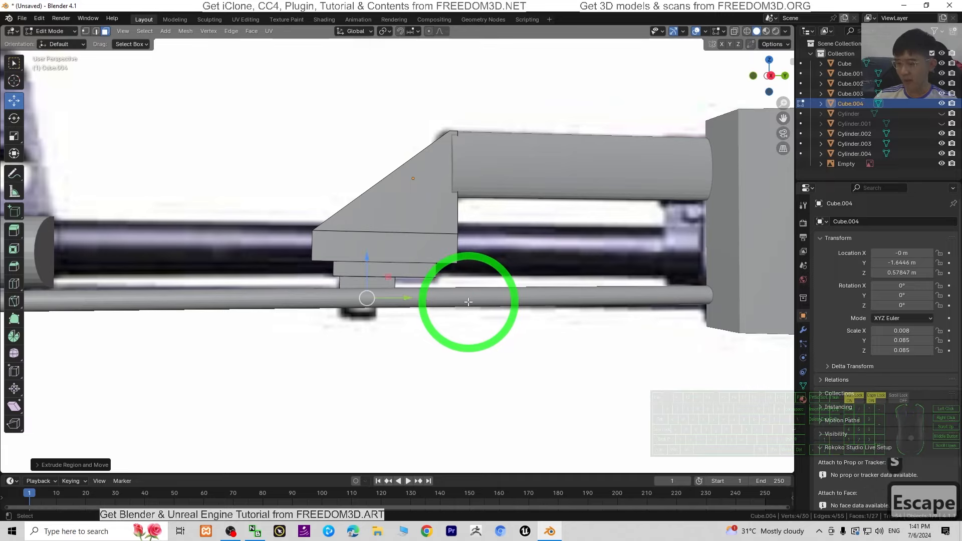
{"action": "key", "text": "e"}
{"action": "key", "text": "s"}
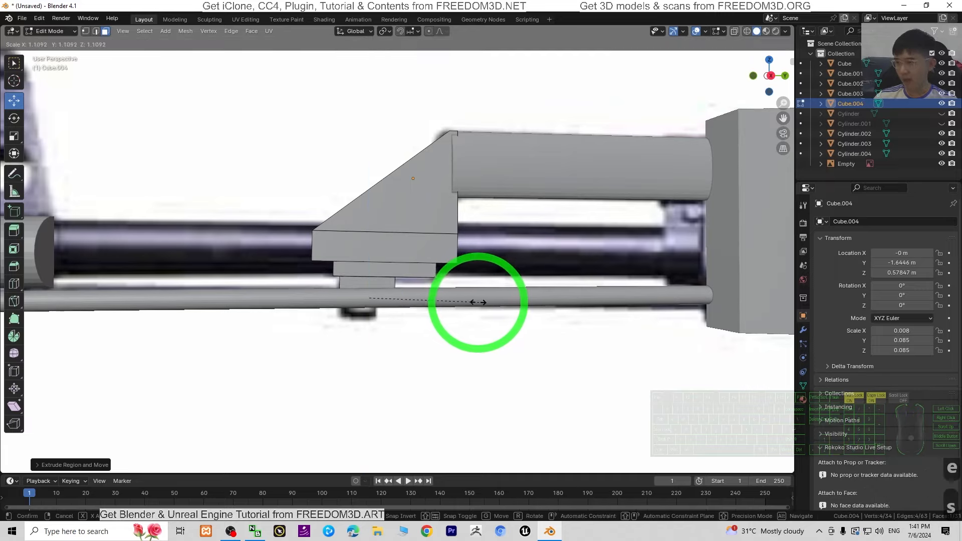
{"action": "left_click", "coordinate": [458, 296]}
{"action": "left_click", "coordinate": [393, 247]}
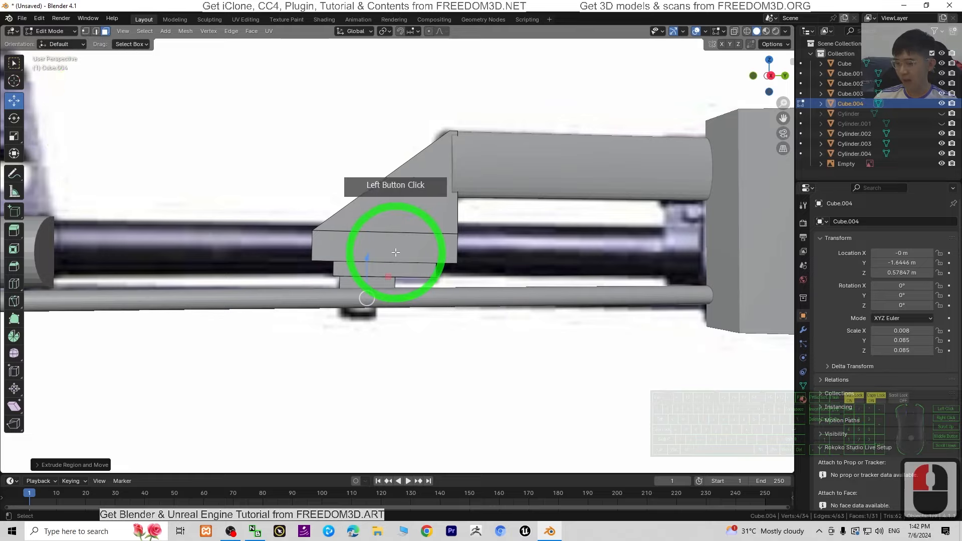
{"action": "key", "text": "e"}
{"action": "left_click", "coordinate": [380, 278]}
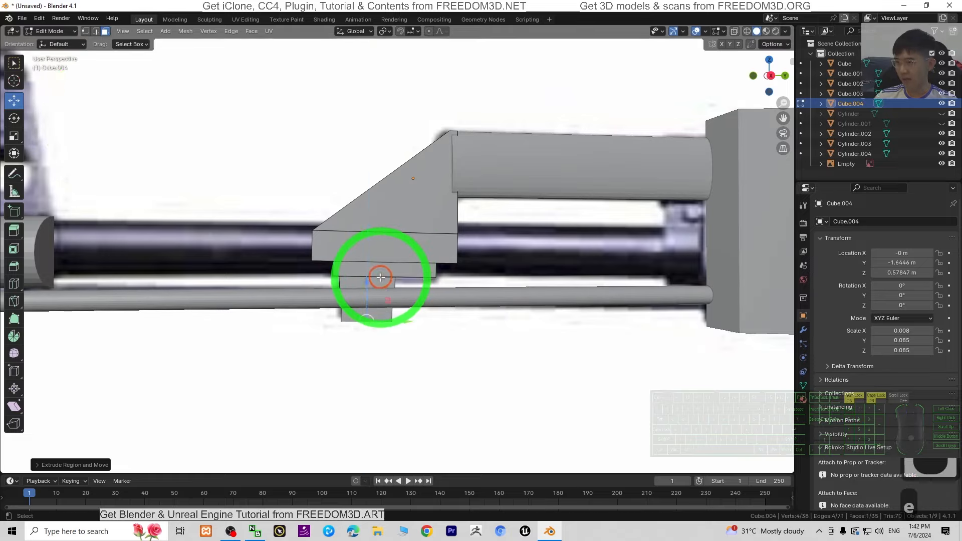
Step: Select the side faces of the lug's two lower sections and try to widen them along X
{"action": "scroll", "coordinate": [554, 296], "scroll_direction": "down", "scroll_amount": 3}
{"action": "scroll", "coordinate": [578, 324], "scroll_direction": "up", "scroll_amount": 3}
{"action": "middle_click_drag", "start_coordinate": [579, 324], "coordinate": [294, 305]}
{"action": "scroll", "coordinate": [521, 267], "scroll_direction": "up", "scroll_amount": 3}
{"action": "scroll", "coordinate": [521, 268], "scroll_direction": "up", "scroll_amount": 1}
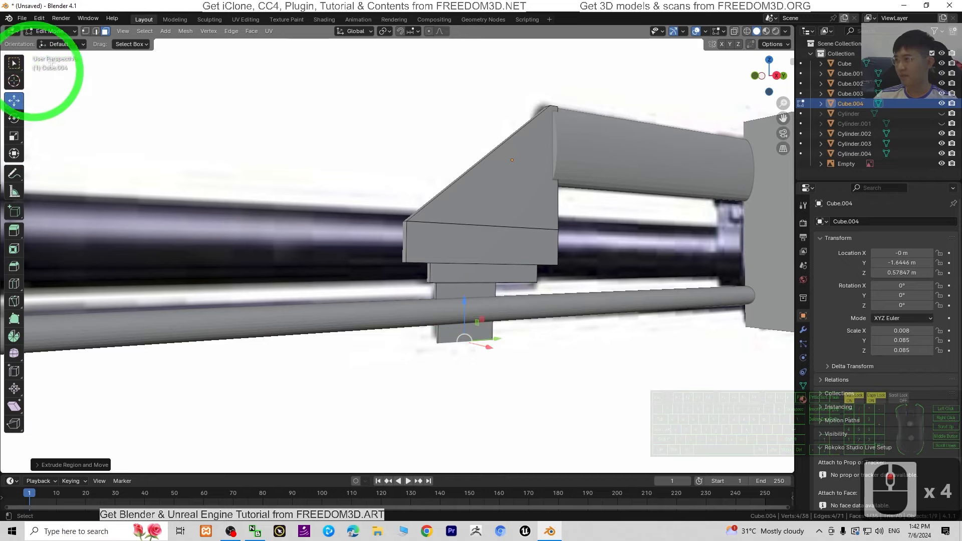
{"action": "left_click", "coordinate": [108, 34]}
{"action": "left_click", "coordinate": [472, 288]}
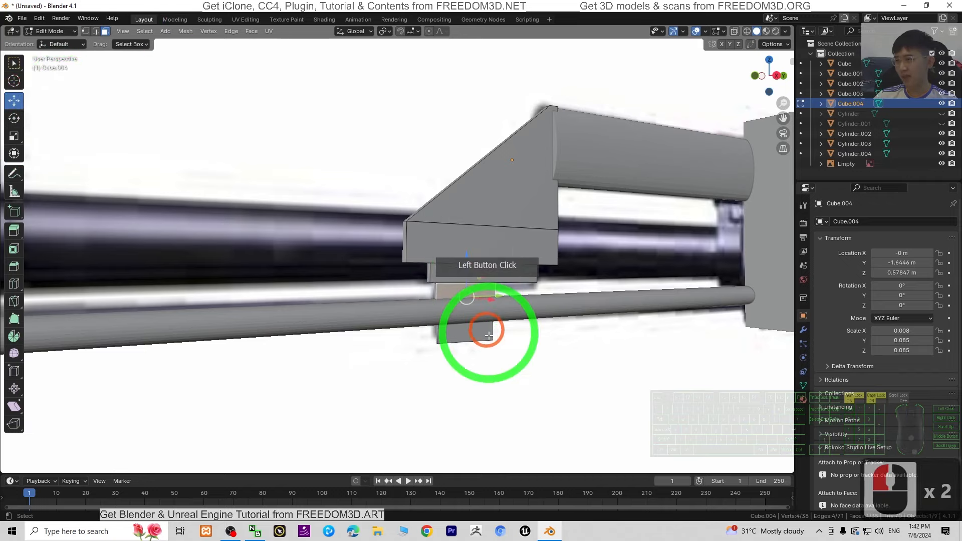
{"action": "left_click", "coordinate": [458, 326], "text": "shift"}
{"action": "middle_click_drag", "start_coordinate": [526, 351], "coordinate": [645, 352]}
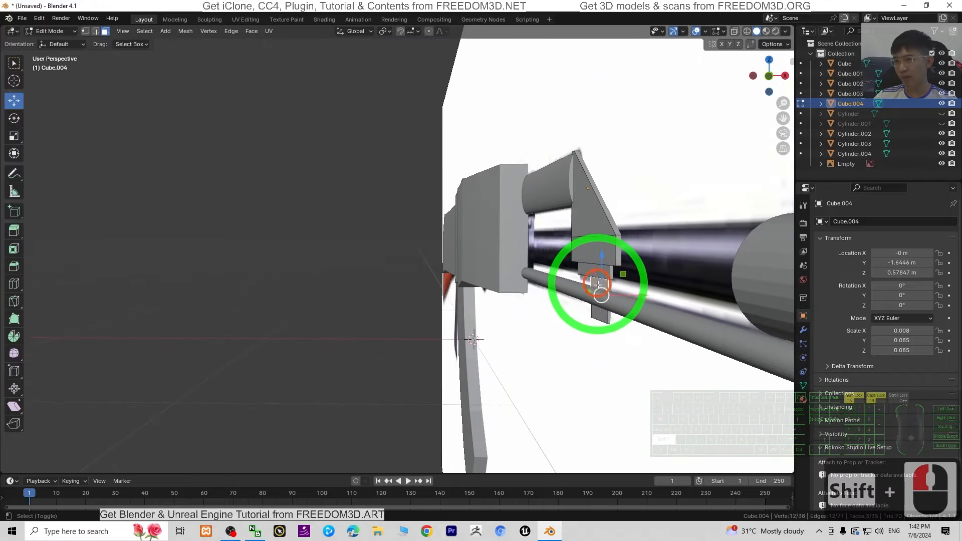
{"action": "left_click", "coordinate": [596, 308], "text": "shift"}
{"action": "middle_click_drag", "start_coordinate": [608, 317], "coordinate": [623, 333]}
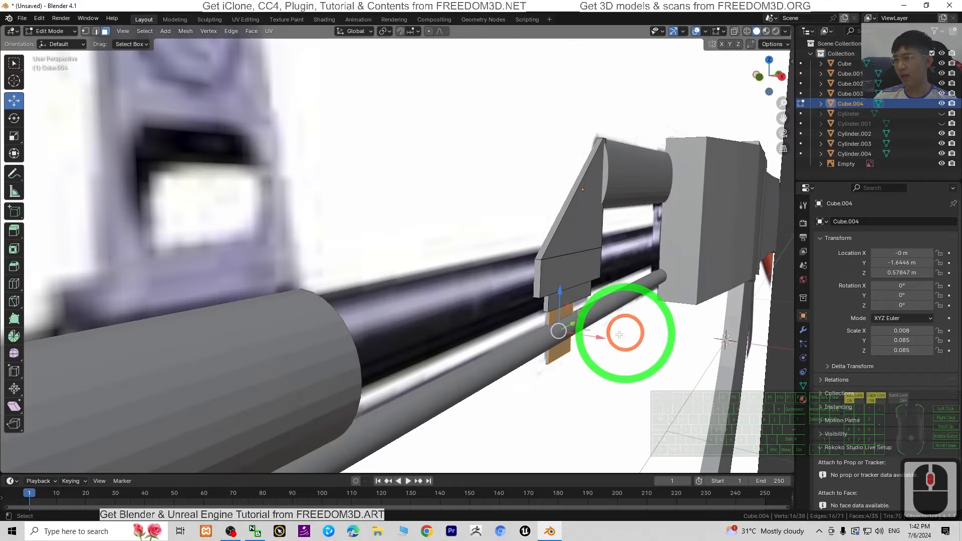
{"action": "left_click_drag", "start_coordinate": [599, 337], "coordinate": [654, 333]}
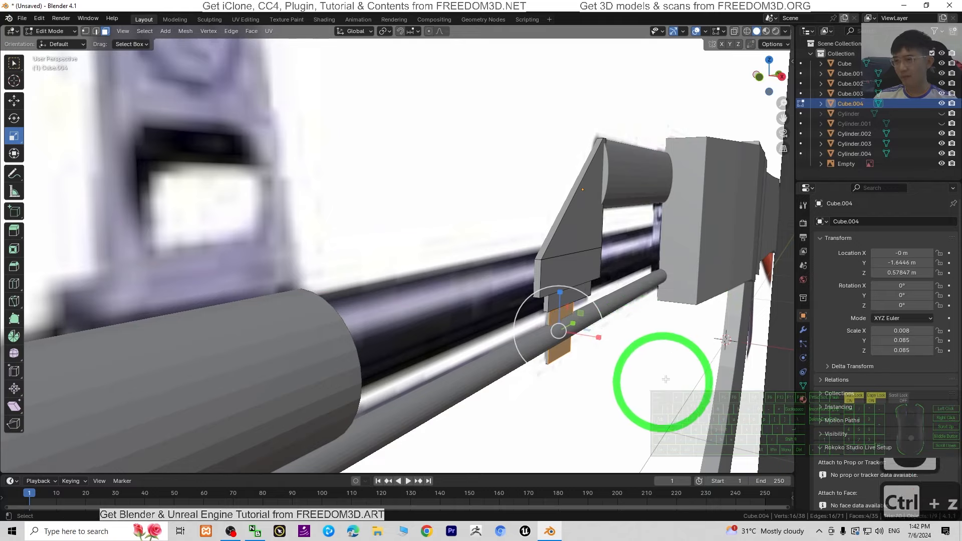
Step: Unhide the barrel objects Cylinder and Cylinder.001
{"action": "middle_click_drag", "start_coordinate": [665, 379], "coordinate": [579, 335]}
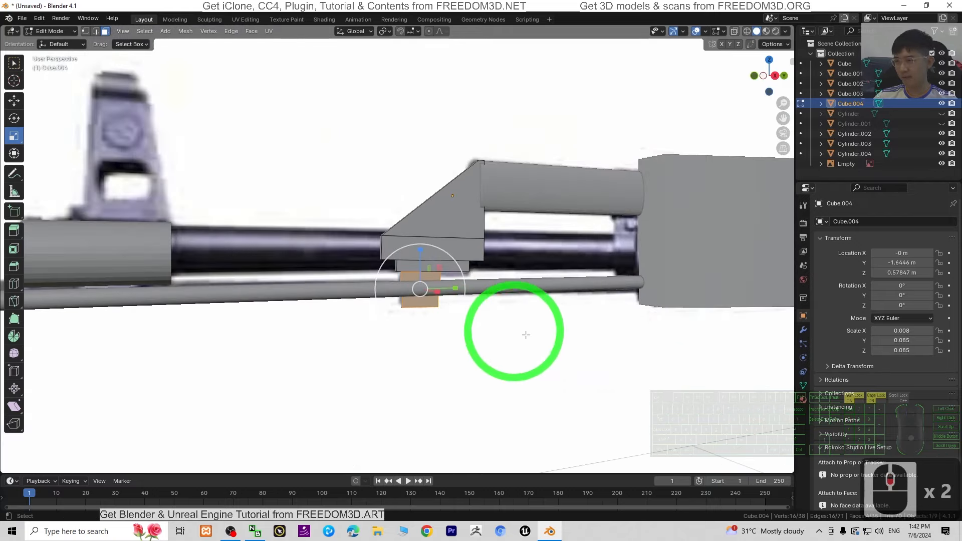
{"action": "scroll", "coordinate": [526, 334], "scroll_direction": "down", "scroll_amount": 2}
{"action": "middle_click_drag", "start_coordinate": [466, 344], "coordinate": [441, 357]}
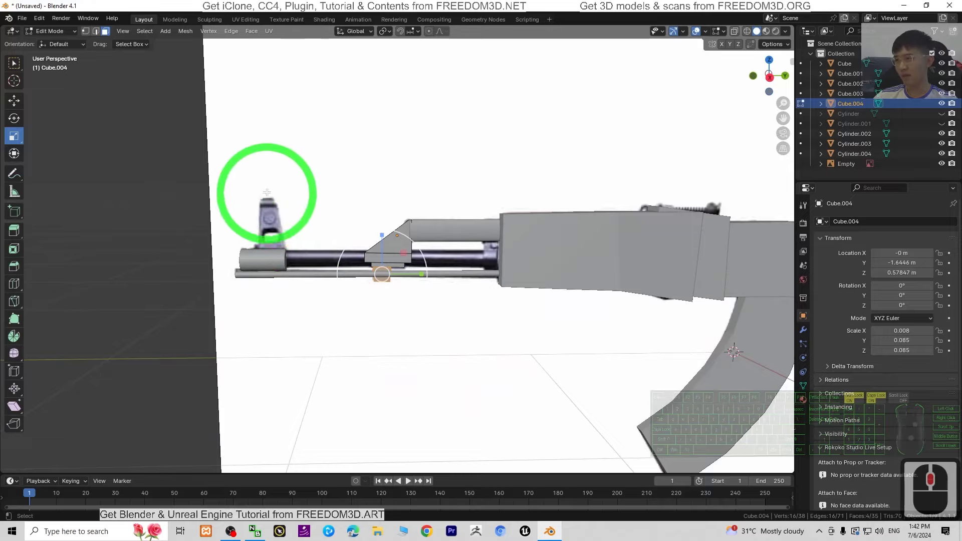
{"action": "scroll", "coordinate": [287, 245], "scroll_direction": "up", "scroll_amount": 3}
{"action": "scroll", "coordinate": [344, 303], "scroll_direction": "down", "scroll_amount": 2}
{"action": "middle_click_drag", "start_coordinate": [343, 303], "coordinate": [502, 346]}
{"action": "left_click", "coordinate": [943, 123]}
Step: Leave Edit Mode on the gas block and add a new cube mesh for the front sight
{"action": "scroll", "coordinate": [613, 291], "scroll_direction": "down", "scroll_amount": 4}
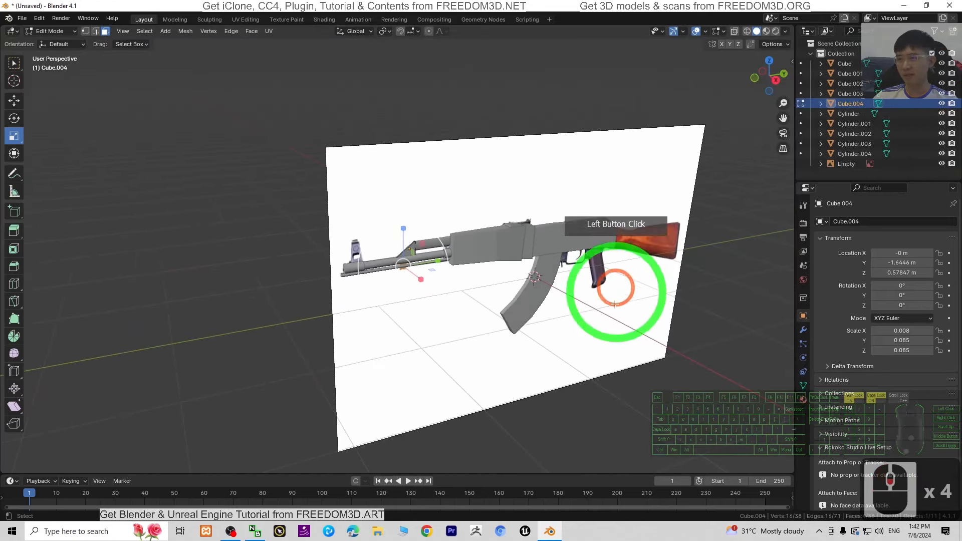
{"action": "scroll", "coordinate": [635, 318], "scroll_direction": "up", "scroll_amount": 2}
{"action": "scroll", "coordinate": [622, 308], "scroll_direction": "down", "scroll_amount": 1}
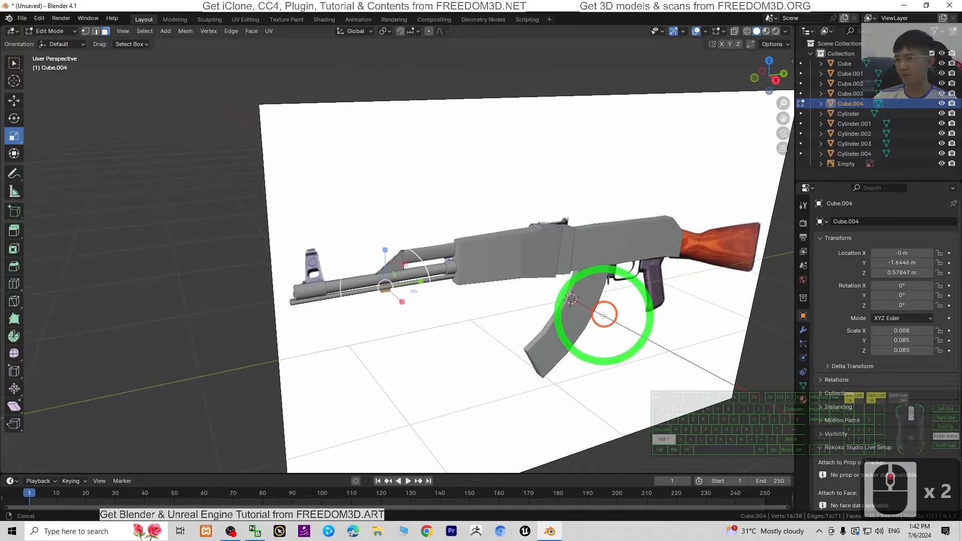
{"action": "middle_click_drag", "start_coordinate": [326, 348], "coordinate": [294, 294]}
{"action": "scroll", "coordinate": [255, 271], "scroll_direction": "up", "scroll_amount": 5}
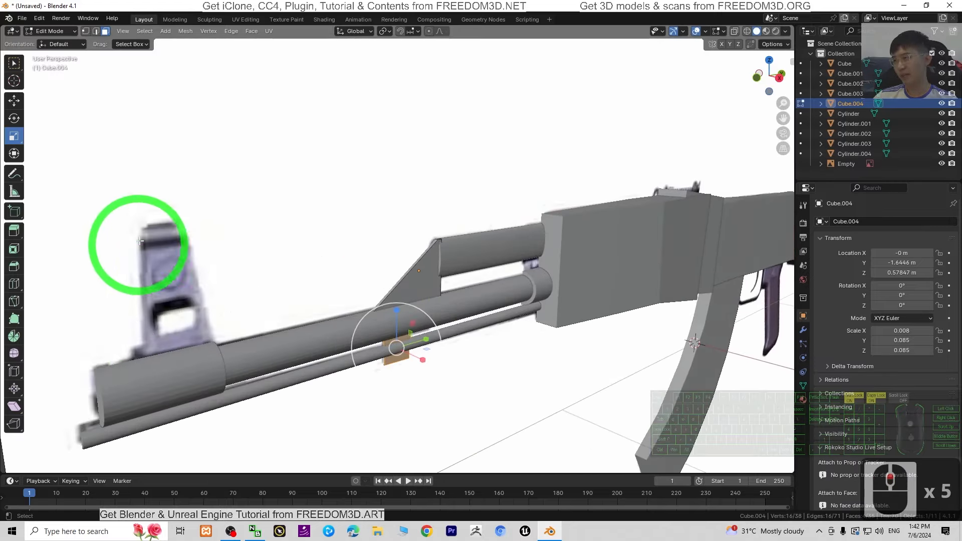
{"action": "scroll", "coordinate": [241, 225], "scroll_direction": "down", "scroll_amount": 3}
{"action": "left_click", "coordinate": [49, 31]}
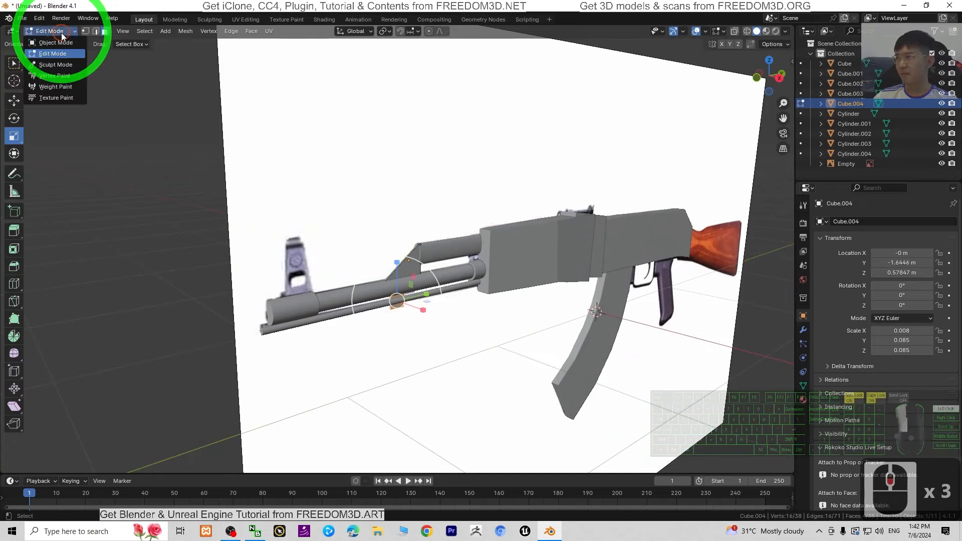
{"action": "left_click", "coordinate": [53, 42]}
{"action": "left_click", "coordinate": [133, 31]}
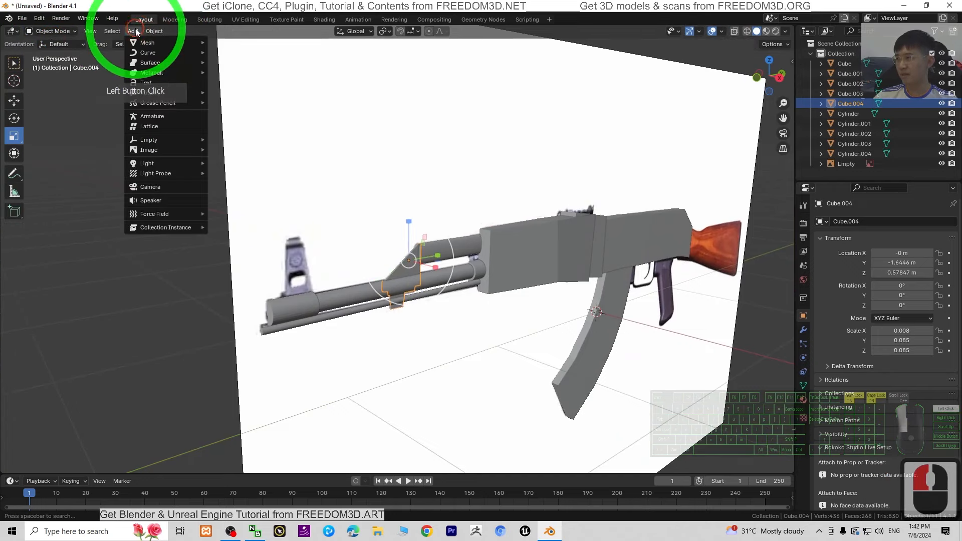
{"action": "left_click", "coordinate": [146, 44]}
{"action": "left_click", "coordinate": [231, 53]}
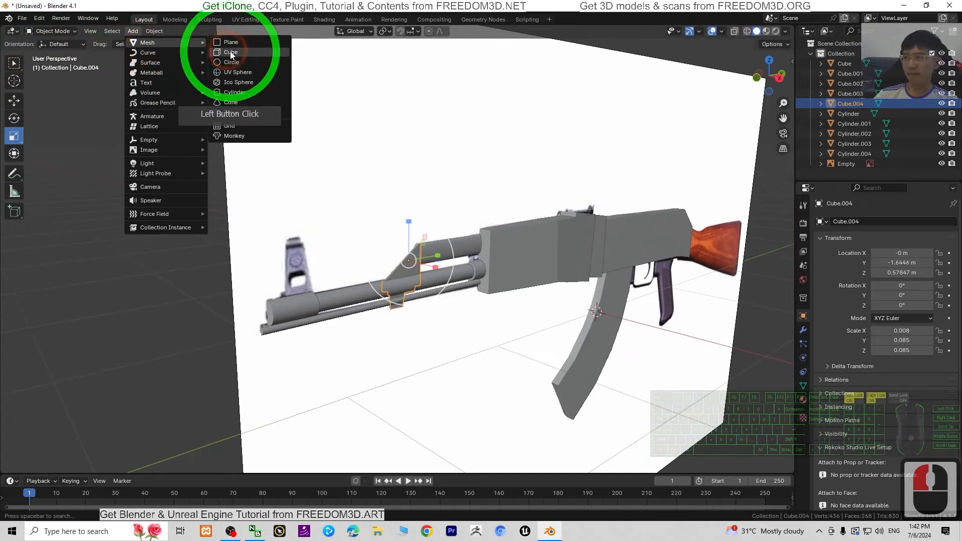
{"action": "left_click", "coordinate": [232, 53]}
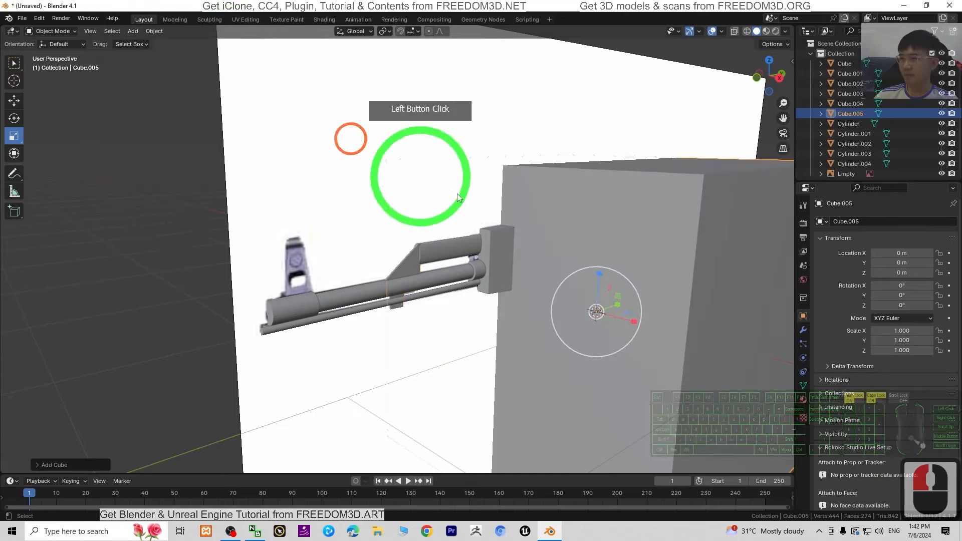
Step: Scale the new cube down uniformly to about 0.074
{"action": "scroll", "coordinate": [601, 261], "scroll_direction": "down", "scroll_amount": 2}
{"action": "left_click", "coordinate": [638, 276]}
{"action": "left_click", "coordinate": [661, 287]}
{"action": "left_click_drag", "start_coordinate": [660, 287], "coordinate": [549, 303]}
Step: Move the small cube to the front sight at the muzzle, at about Y -2.219 m and Z 0.548 m
{"action": "middle_click_drag", "start_coordinate": [669, 310], "coordinate": [76, 146]}
{"action": "left_click", "coordinate": [638, 323]}
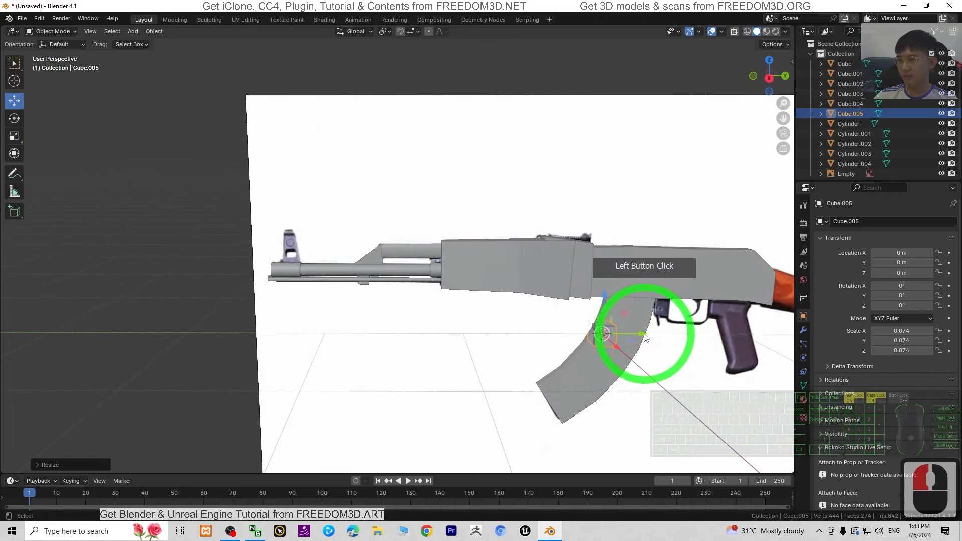
{"action": "left_click_drag", "start_coordinate": [642, 334], "coordinate": [271, 214]}
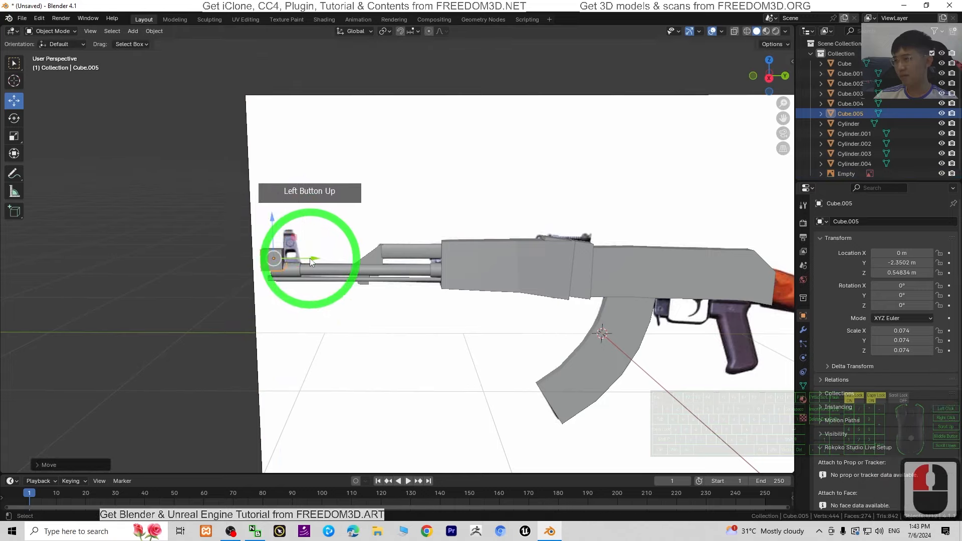
{"action": "mouse_move", "coordinate": [306, 265]}
{"action": "left_mouse_down"}
{"action": "mouse_move", "coordinate": [314, 254]}
{"action": "mouse_move", "coordinate": [332, 258]}
{"action": "mouse_move", "coordinate": [296, 265]}
{"action": "left_mouse_up"}
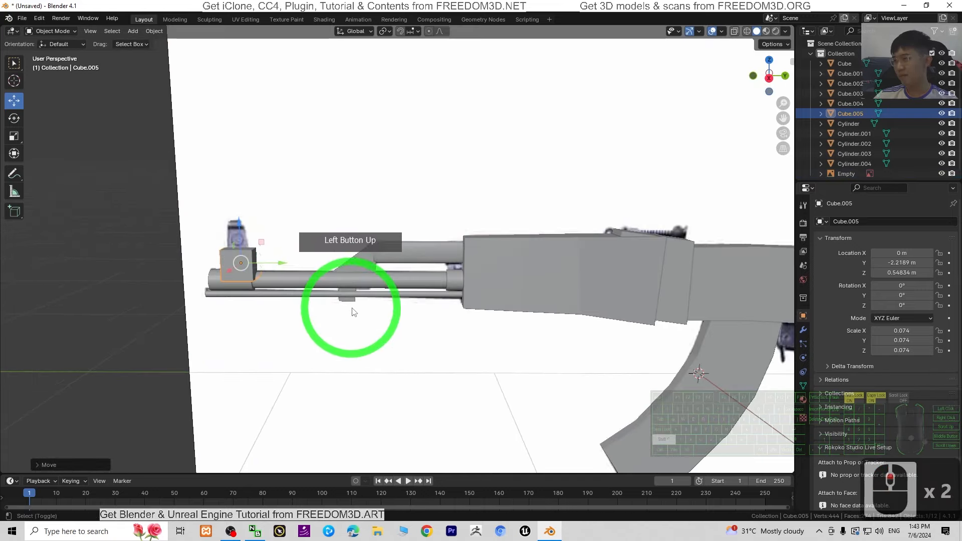
Step: Narrow the front sight cube along X to a scale of about 0.018
{"action": "scroll", "coordinate": [596, 336], "scroll_direction": "up", "scroll_amount": 5}
{"action": "middle_click_drag", "start_coordinate": [581, 321], "coordinate": [682, 337]}
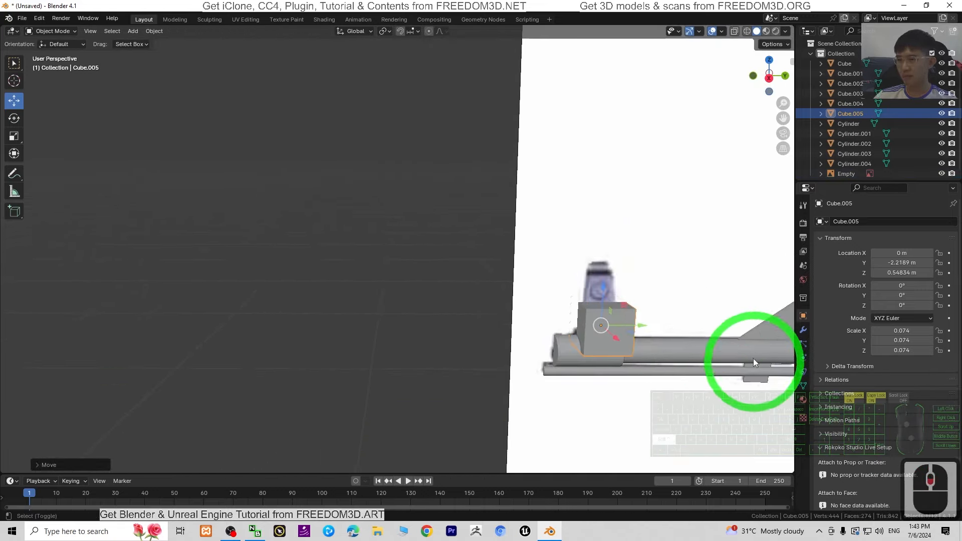
{"action": "middle_click_drag", "start_coordinate": [753, 359], "coordinate": [646, 290]}
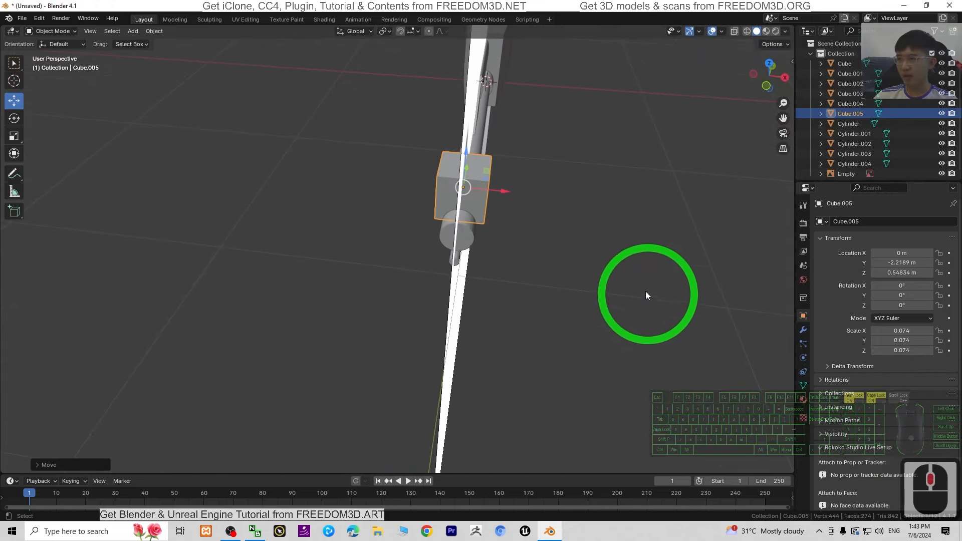
{"action": "left_click", "coordinate": [14, 135]}
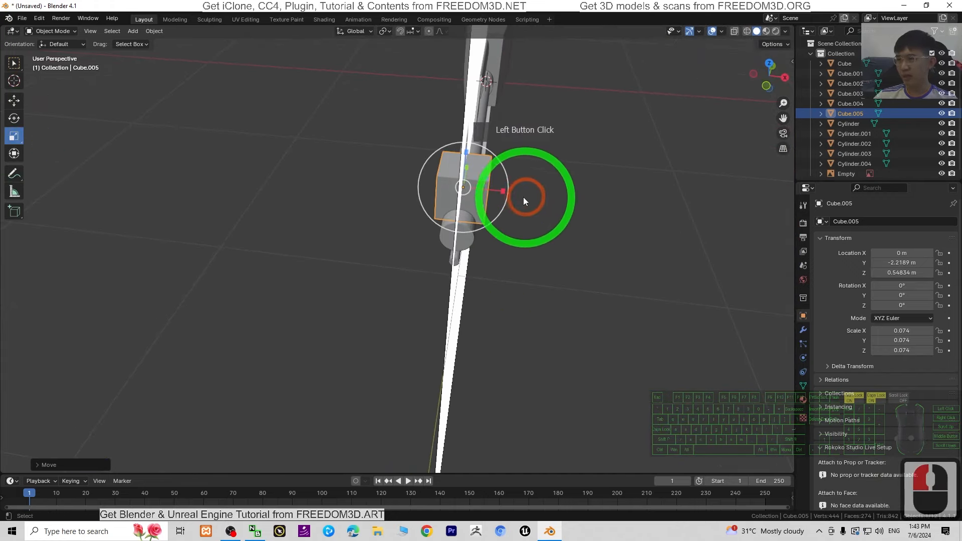
{"action": "left_click_drag", "start_coordinate": [504, 192], "coordinate": [472, 189]}
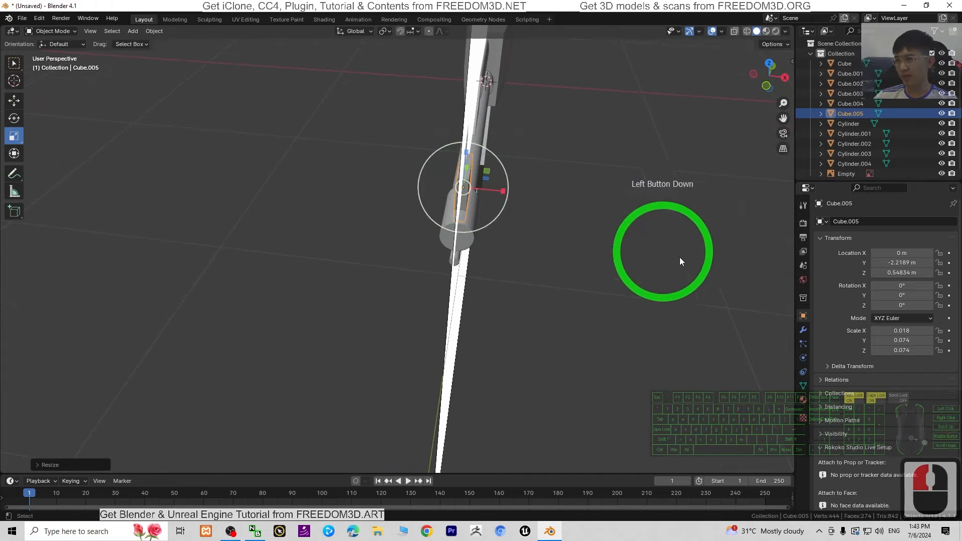
Step: Raise the front sight block onto the muzzle collar and shift it slightly forward, to about Y -2.233 m and Z 0.598 m
{"action": "middle_click_drag", "start_coordinate": [694, 272], "coordinate": [584, 254]}
{"action": "scroll", "coordinate": [438, 200], "scroll_direction": "up", "scroll_amount": 1}
{"action": "middle_click_drag", "start_coordinate": [438, 205], "coordinate": [517, 320], "text": "shift"}
{"action": "left_click", "coordinate": [14, 107]}
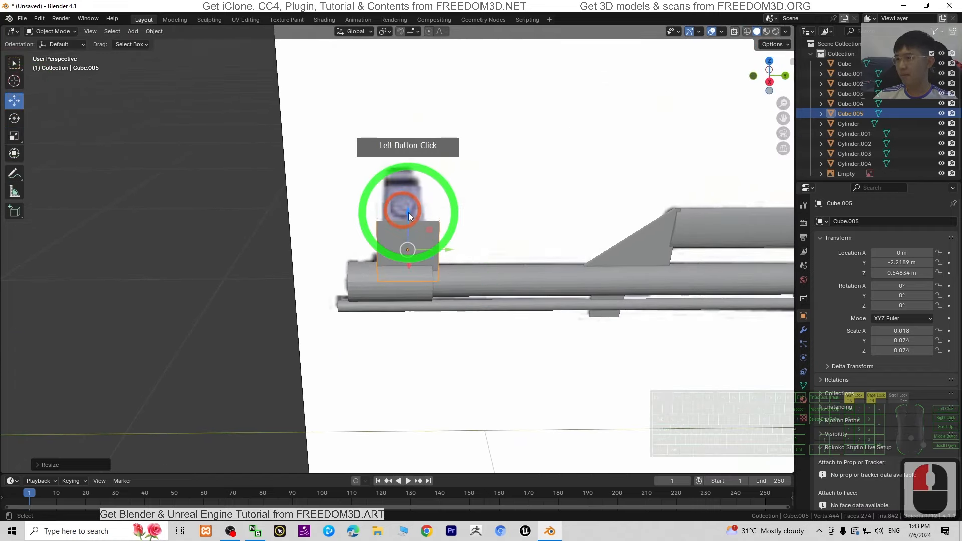
{"action": "left_click_drag", "start_coordinate": [407, 212], "coordinate": [408, 192]}
{"action": "mouse_move", "coordinate": [449, 234]}
{"action": "left_mouse_down"}
{"action": "mouse_move", "coordinate": [404, 231]}
{"action": "mouse_move", "coordinate": [443, 234]}
{"action": "left_mouse_up"}
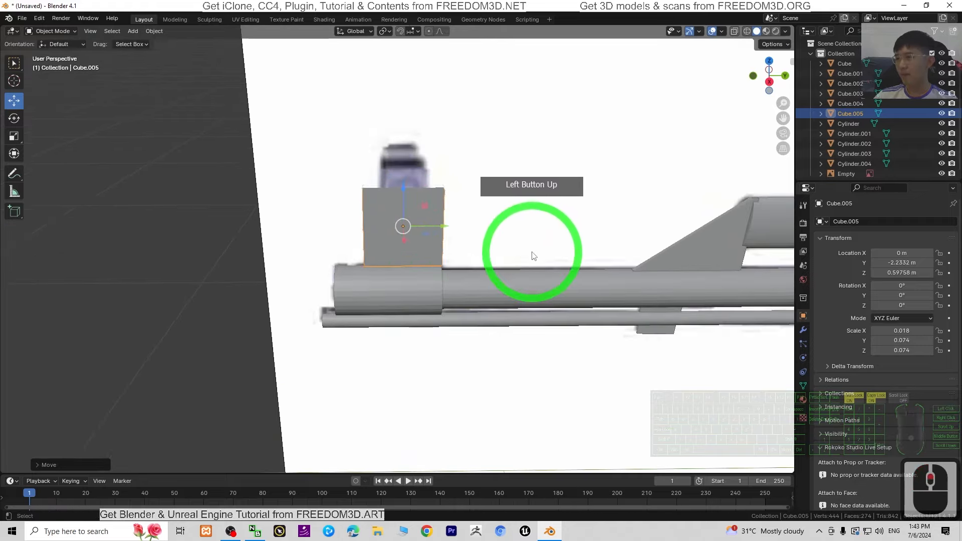
Step: Nudge the front sight block along Y to -2.231 m
{"action": "middle_click_drag", "start_coordinate": [531, 251], "coordinate": [460, 223]}
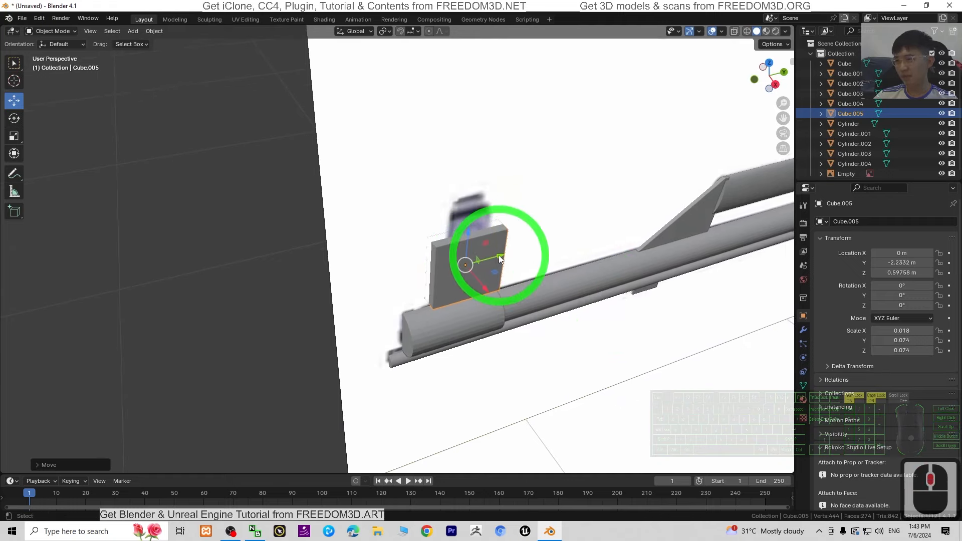
{"action": "mouse_move", "coordinate": [499, 258]}
{"action": "left_mouse_down"}
{"action": "mouse_move", "coordinate": [547, 251]}
{"action": "mouse_move", "coordinate": [496, 240]}
{"action": "mouse_move", "coordinate": [501, 254]}
{"action": "left_mouse_up"}
{"action": "left_click", "coordinate": [120, 63]}
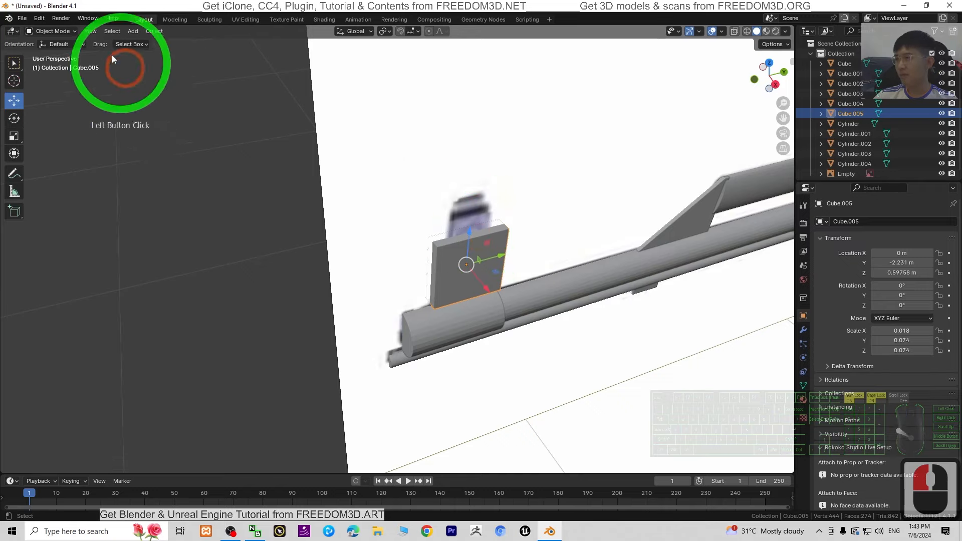
Step: Edit the front sight block's mesh and lower its top face along Z to leave a thin base on the barrel
{"action": "left_click", "coordinate": [51, 31]}
{"action": "left_click", "coordinate": [54, 54]}
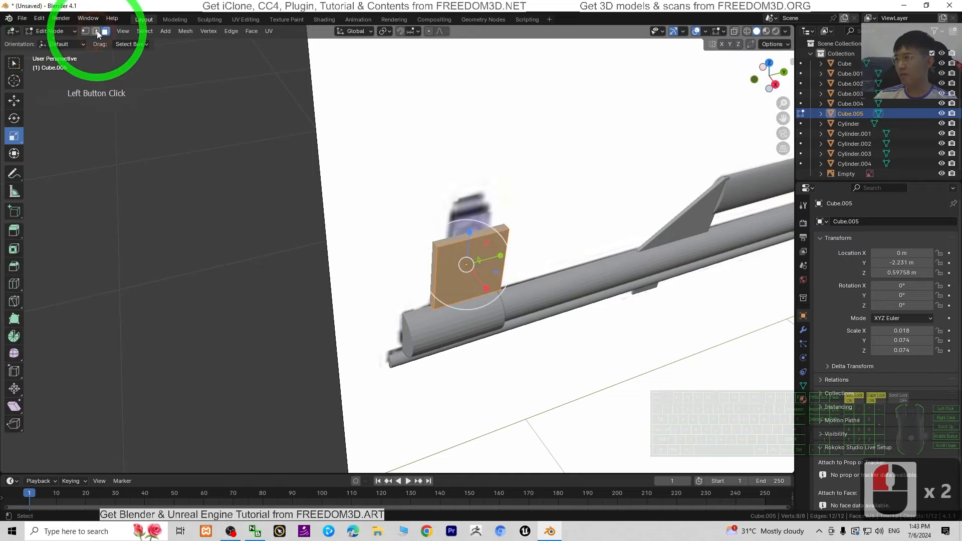
{"action": "left_click", "coordinate": [460, 235]}
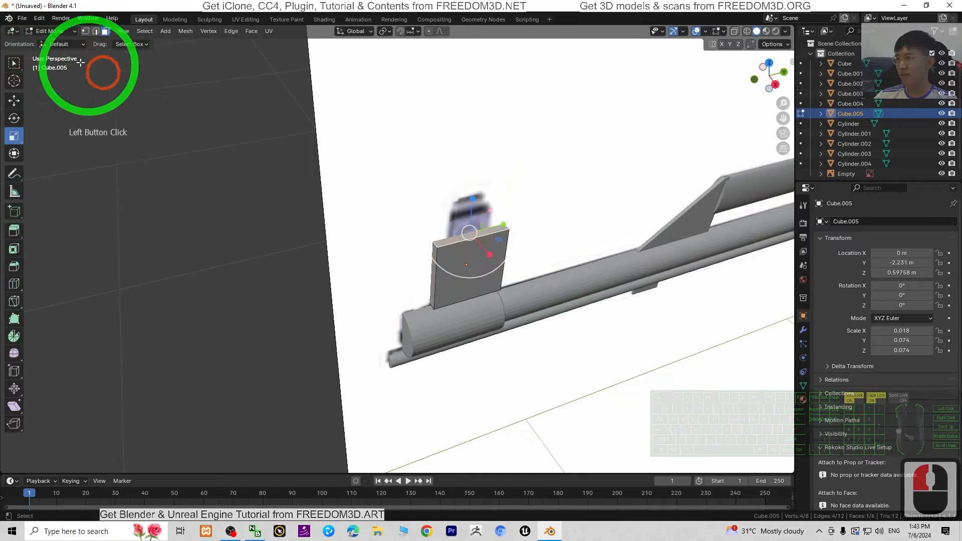
{"action": "left_click", "coordinate": [14, 100]}
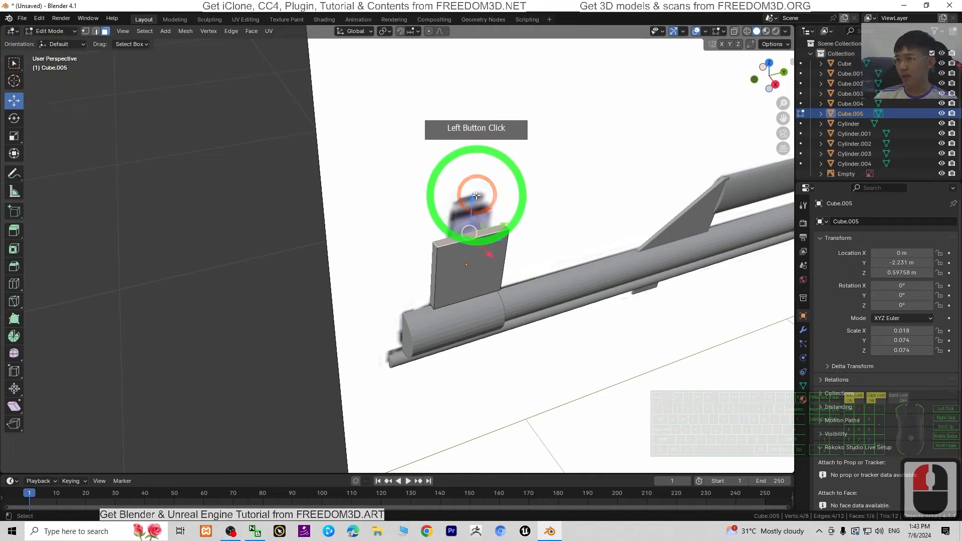
{"action": "left_click_drag", "start_coordinate": [470, 206], "coordinate": [466, 254]}
Step: Extrude the base's top face in place and scale the new face down to about 0.74
{"action": "scroll", "coordinate": [603, 294], "scroll_direction": "up", "scroll_amount": 4}
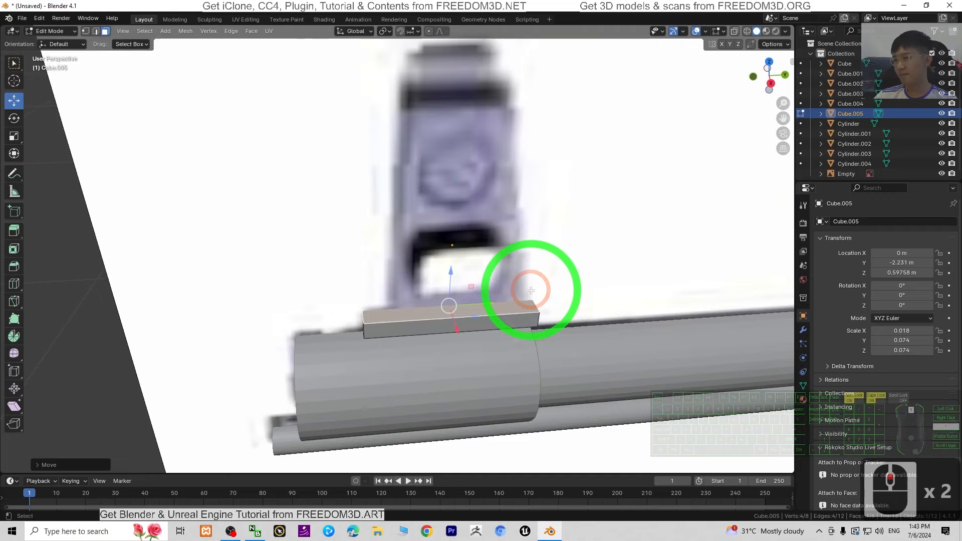
{"action": "scroll", "coordinate": [531, 291], "scroll_direction": "up", "scroll_amount": 2}
{"action": "key", "text": "e"}
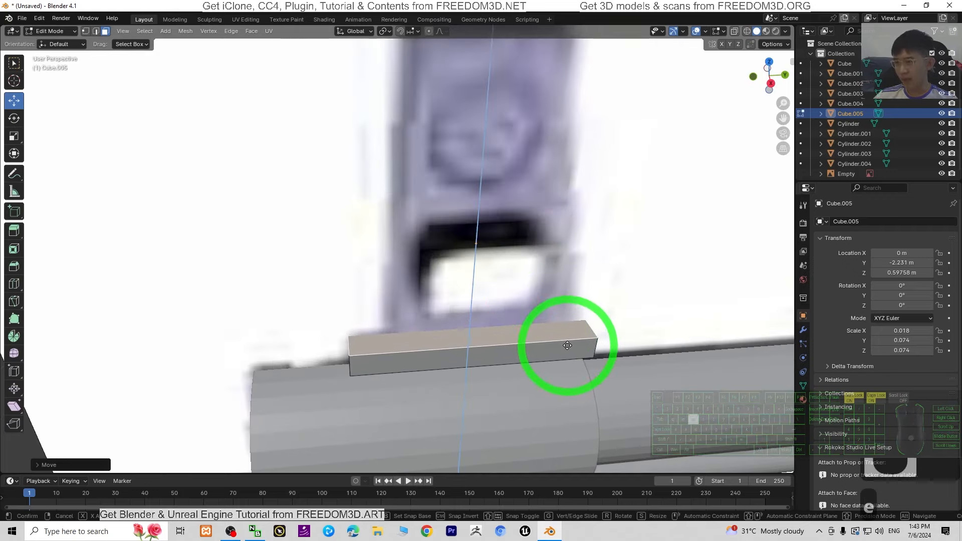
{"action": "key", "text": "s"}
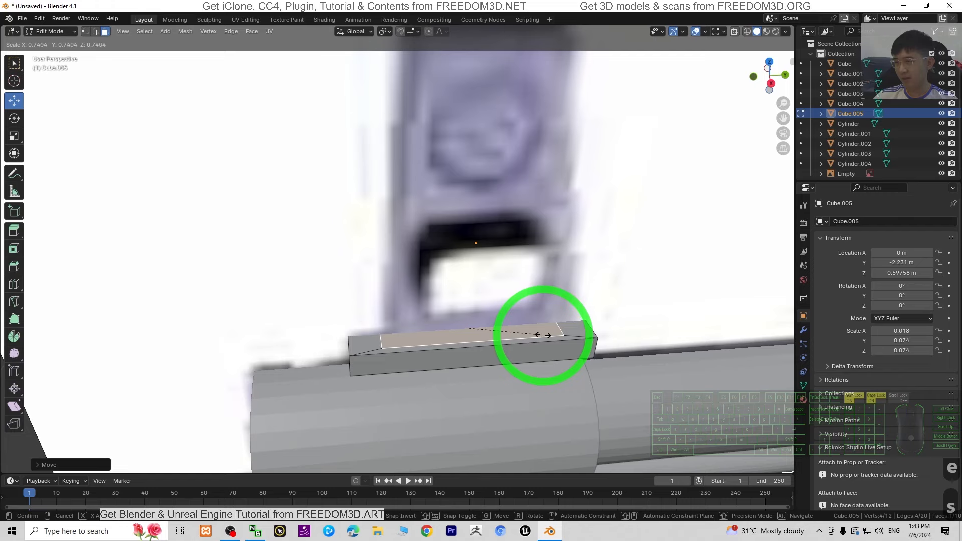
{"action": "left_click", "coordinate": [544, 335]}
Step: Move the inset top face's rear edge along Y toward the rear end of the sight base
{"action": "middle_click_drag", "start_coordinate": [699, 344], "coordinate": [593, 308]}
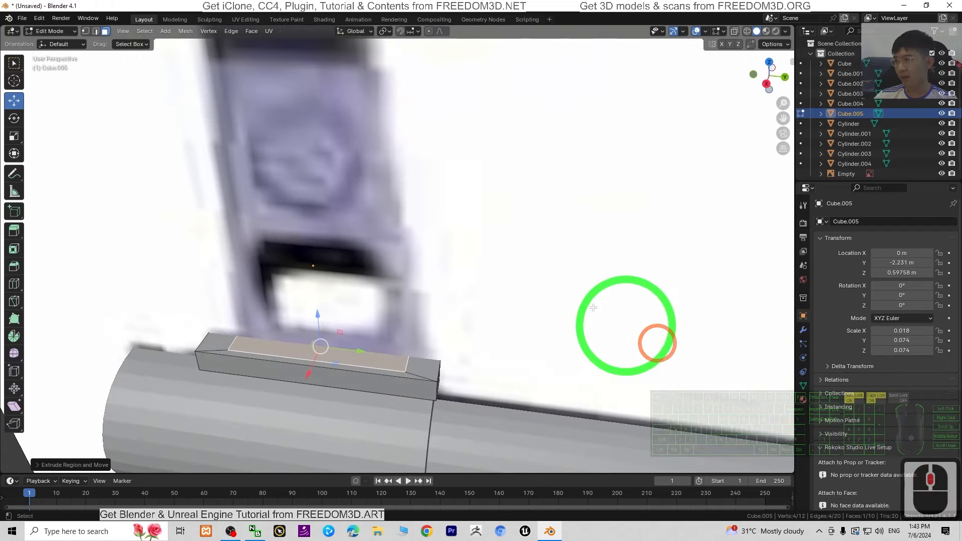
{"action": "left_click", "coordinate": [409, 361]}
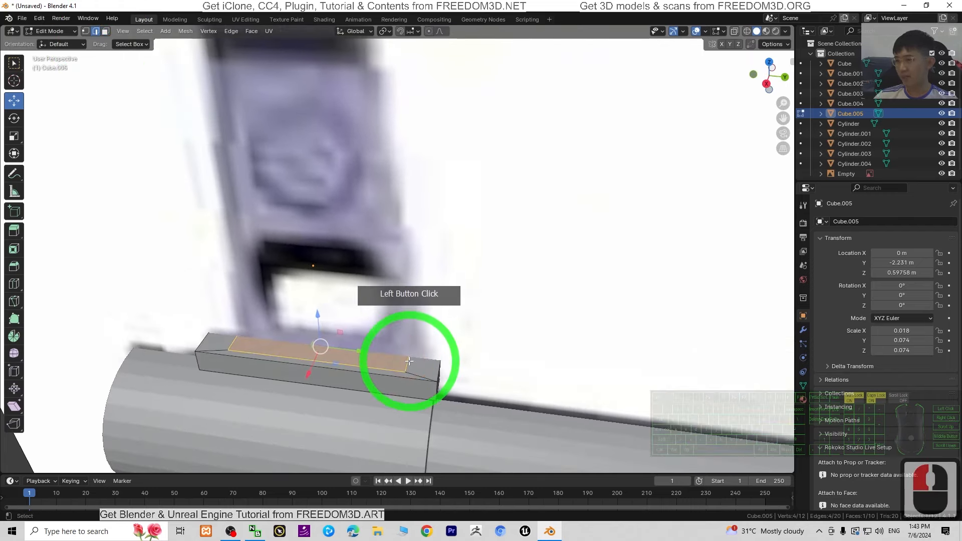
{"action": "left_click_drag", "start_coordinate": [449, 362], "coordinate": [476, 366]}
{"action": "middle_click_drag", "start_coordinate": [563, 413], "coordinate": [533, 334]}
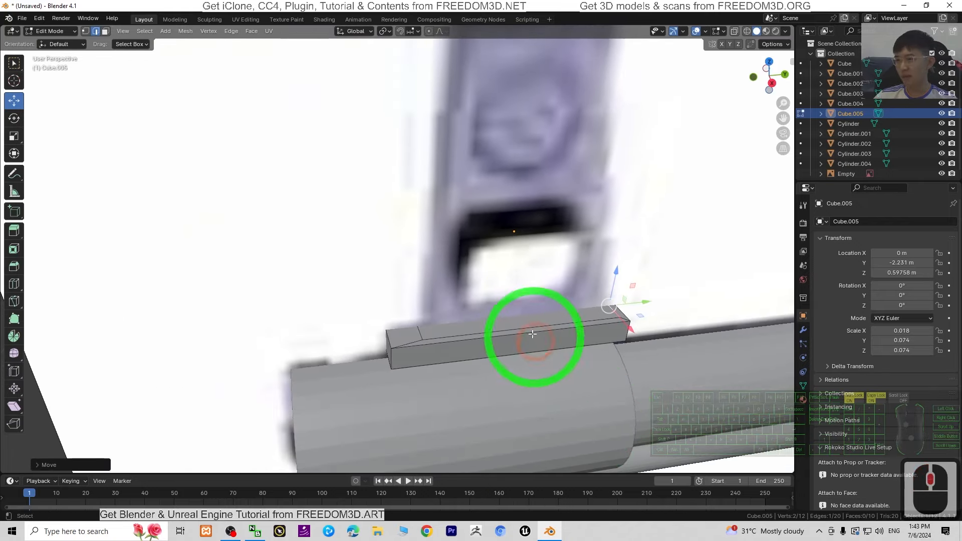
Step: Extrude the inset face upward and raise it along Z to the top of the front sight in the reference image
{"action": "left_click", "coordinate": [106, 32]}
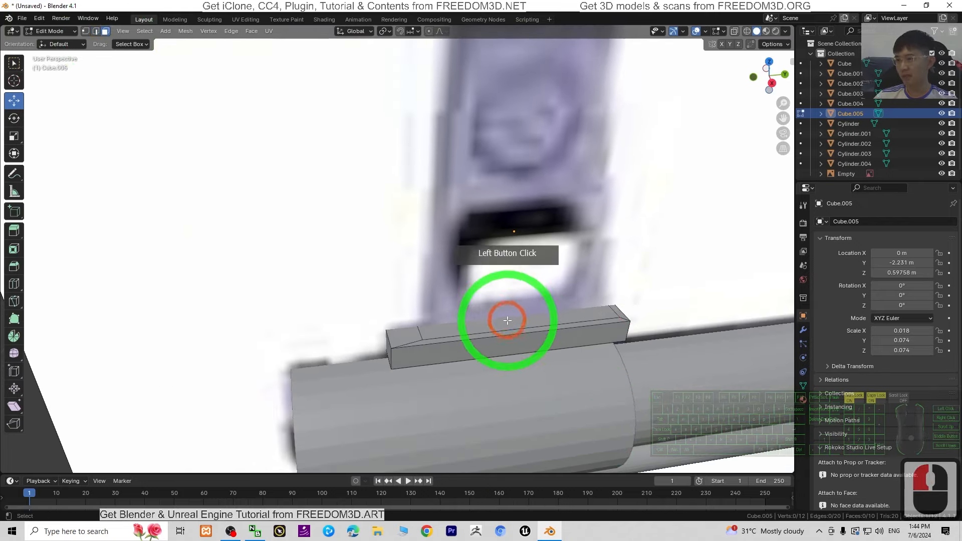
{"action": "left_click", "coordinate": [570, 331]}
{"action": "key", "text": "e"}
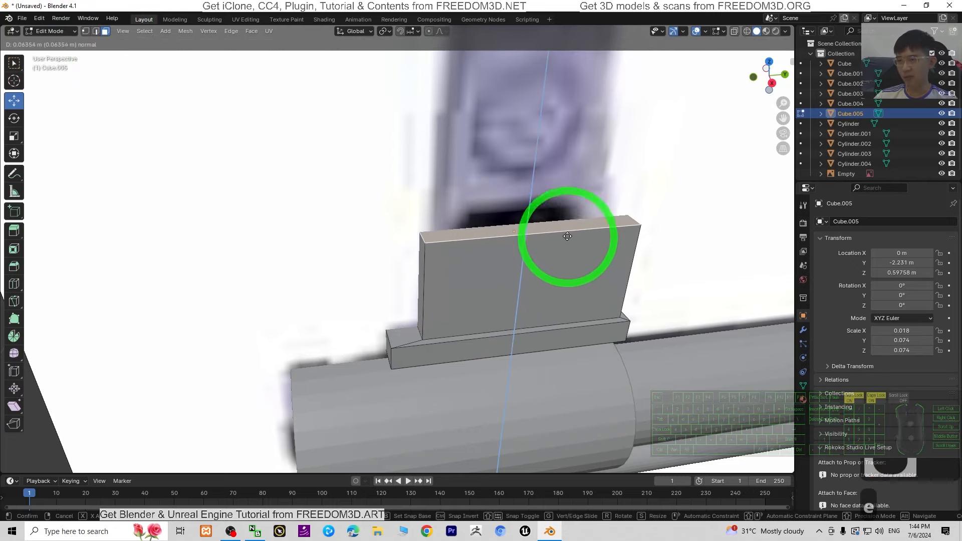
{"action": "left_click", "coordinate": [565, 198]}
{"action": "scroll", "coordinate": [679, 260], "scroll_direction": "down", "scroll_amount": 3}
{"action": "left_click_drag", "start_coordinate": [451, 182], "coordinate": [449, 97]}
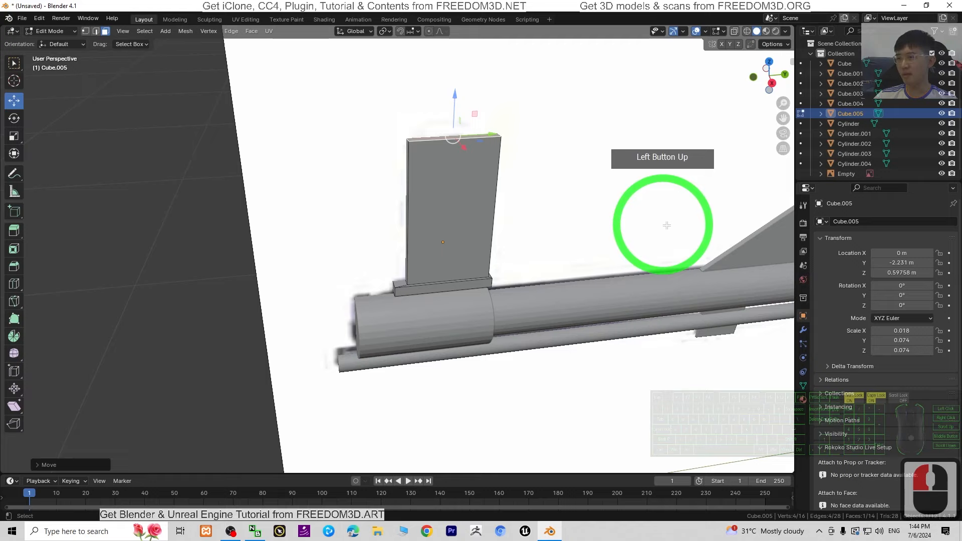
Step: Taper the front sight by moving the front and rear edges of its top face inward along Y
{"action": "middle_click_drag", "start_coordinate": [666, 221], "coordinate": [125, 66], "text": "shift"}
{"action": "left_click", "coordinate": [93, 32]}
{"action": "left_click", "coordinate": [290, 255]}
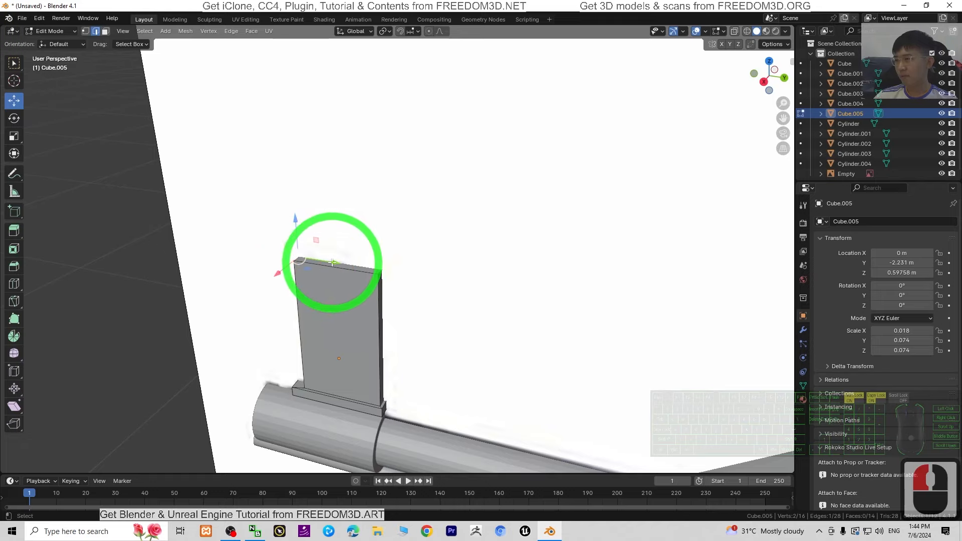
{"action": "left_click_drag", "start_coordinate": [335, 259], "coordinate": [381, 301]}
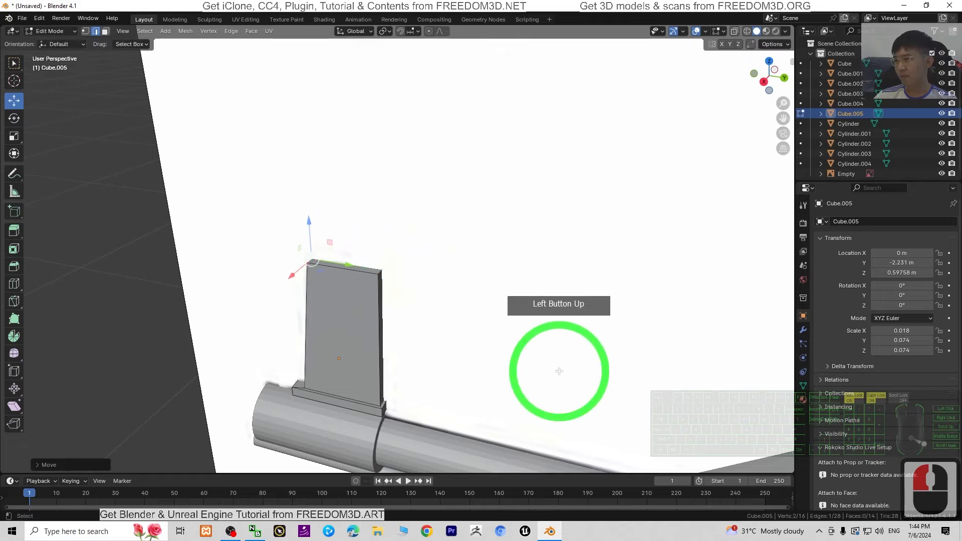
{"action": "middle_click_drag", "start_coordinate": [519, 364], "coordinate": [454, 269]}
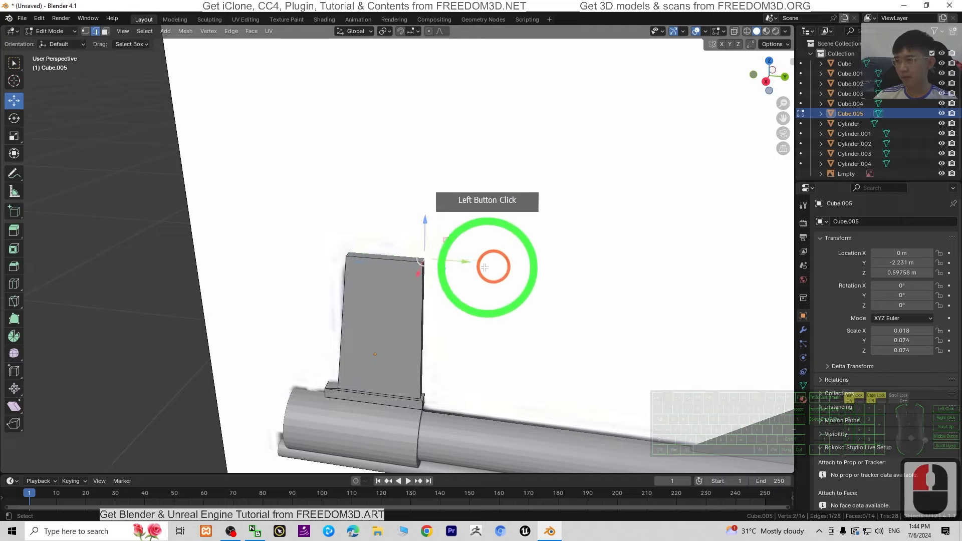
{"action": "left_click_drag", "start_coordinate": [468, 264], "coordinate": [551, 371]}
Step: Examine the whole rifle model against the reference image, including the unmodelled stock and grip area
{"action": "scroll", "coordinate": [541, 401], "scroll_direction": "down", "scroll_amount": 4}
{"action": "middle_click_drag", "start_coordinate": [541, 401], "coordinate": [635, 388]}
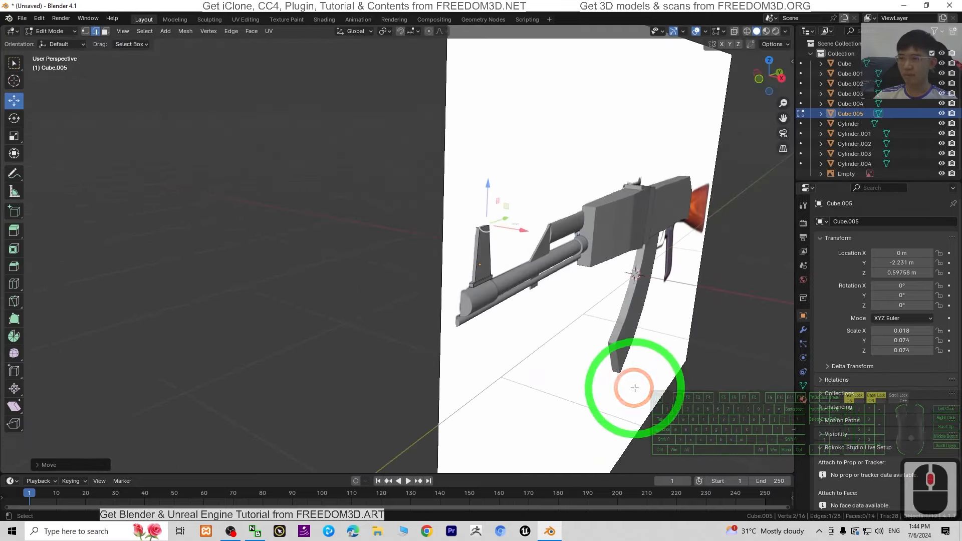
{"action": "middle_click_drag", "start_coordinate": [710, 314], "coordinate": [602, 319]}
{"action": "middle_click_drag", "start_coordinate": [602, 318], "coordinate": [677, 325], "text": "shift"}
{"action": "middle_click_drag", "start_coordinate": [677, 325], "coordinate": [608, 324]}
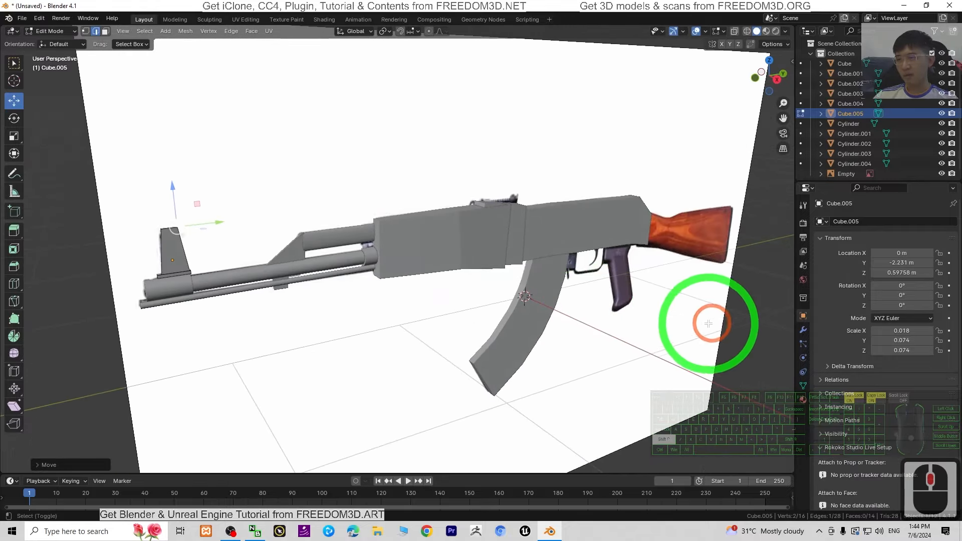
{"action": "middle_click_drag", "start_coordinate": [709, 324], "coordinate": [528, 302], "text": "shift"}
{"action": "scroll", "coordinate": [456, 221], "scroll_direction": "up", "scroll_amount": 8}
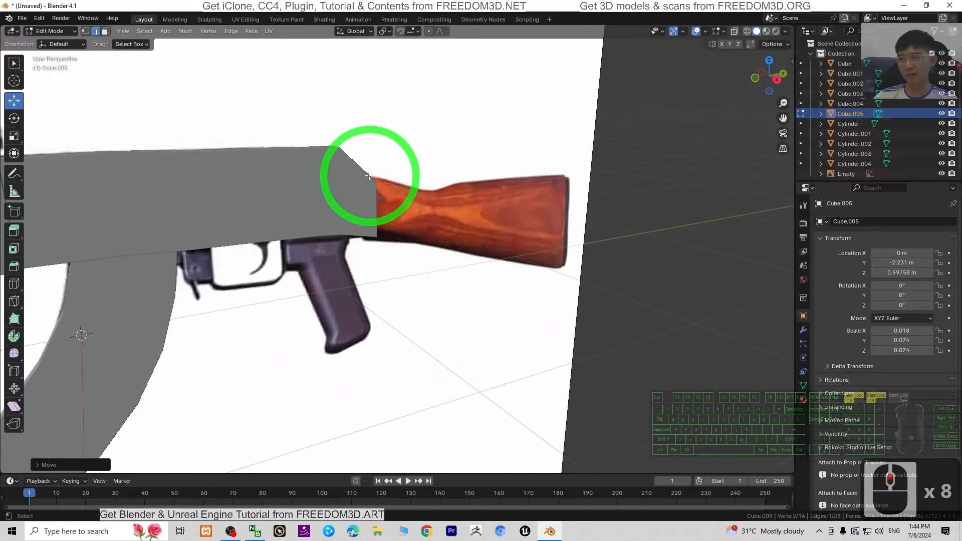
{"action": "scroll", "coordinate": [554, 235], "scroll_direction": "down", "scroll_amount": 4}
{"action": "scroll", "coordinate": [457, 275], "scroll_direction": "up", "scroll_amount": 4}
{"action": "middle_click_drag", "start_coordinate": [458, 275], "coordinate": [516, 333]}
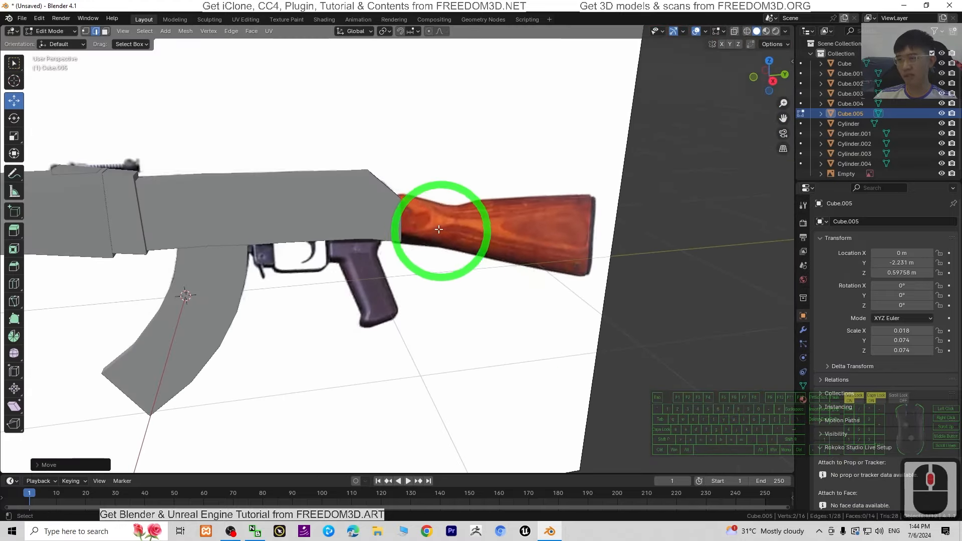
{"action": "scroll", "coordinate": [328, 199], "scroll_direction": "down", "scroll_amount": 3}
{"action": "scroll", "coordinate": [329, 199], "scroll_direction": "down", "scroll_amount": 3}
Step: Return to Object Mode, add a mesh cube and scale it down uniformly to 0.136
{"action": "left_click", "coordinate": [53, 31]}
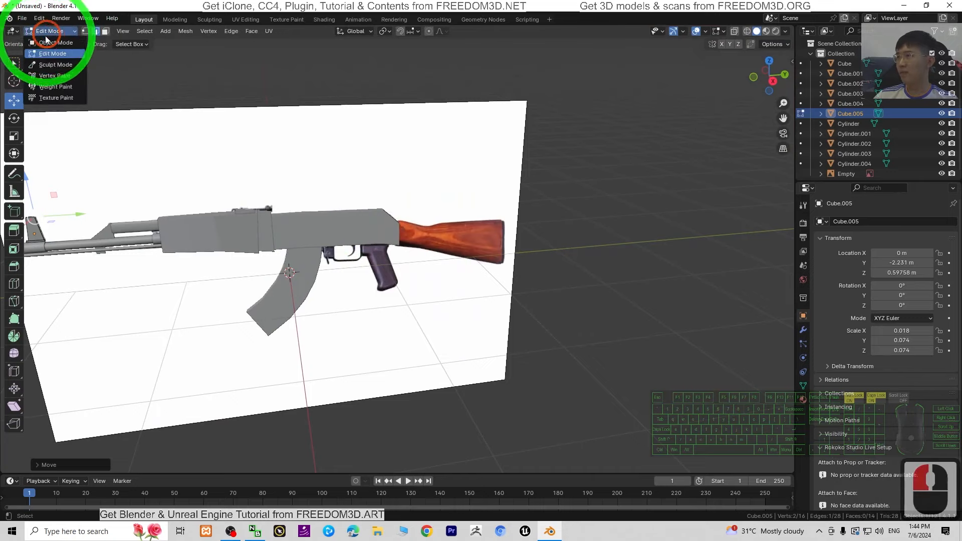
{"action": "left_click", "coordinate": [60, 43]}
{"action": "scroll", "coordinate": [243, 183], "scroll_direction": "up", "scroll_amount": 5}
{"action": "scroll", "coordinate": [290, 240], "scroll_direction": "down", "scroll_amount": 3}
{"action": "middle_click_drag", "start_coordinate": [357, 299], "coordinate": [446, 354], "text": "shift"}
{"action": "left_click", "coordinate": [132, 31]}
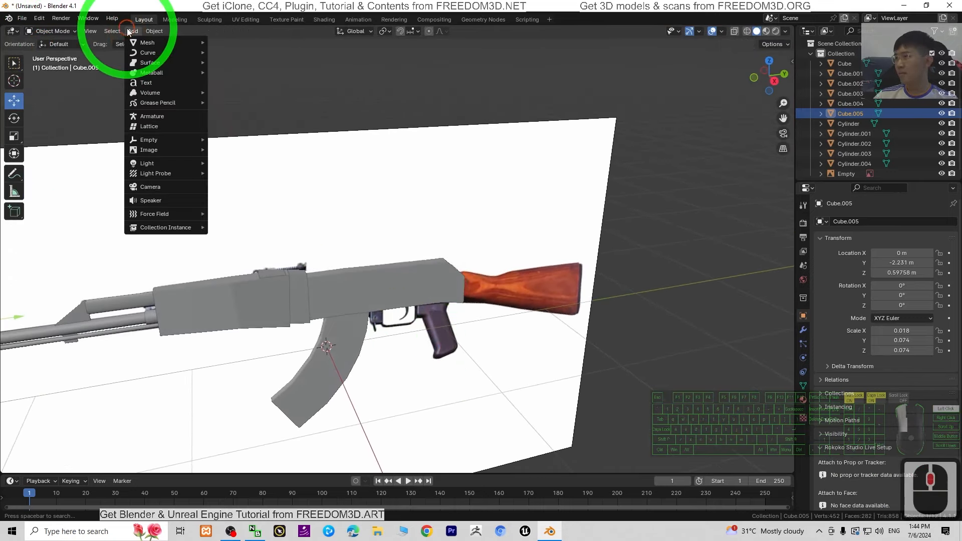
{"action": "mouse_move", "coordinate": [138, 42]}
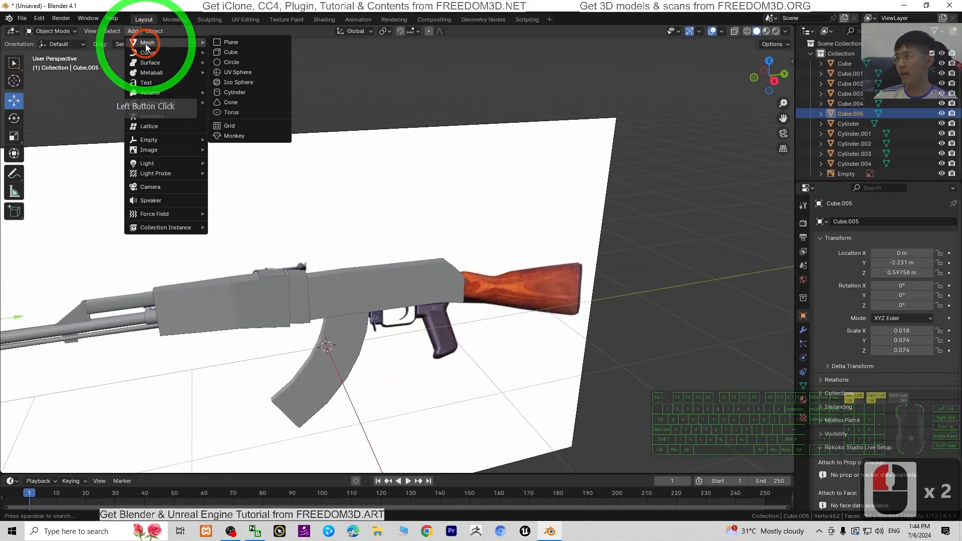
{"action": "left_click", "coordinate": [236, 50]}
{"action": "left_click", "coordinate": [444, 255]}
{"action": "key", "text": "s"}
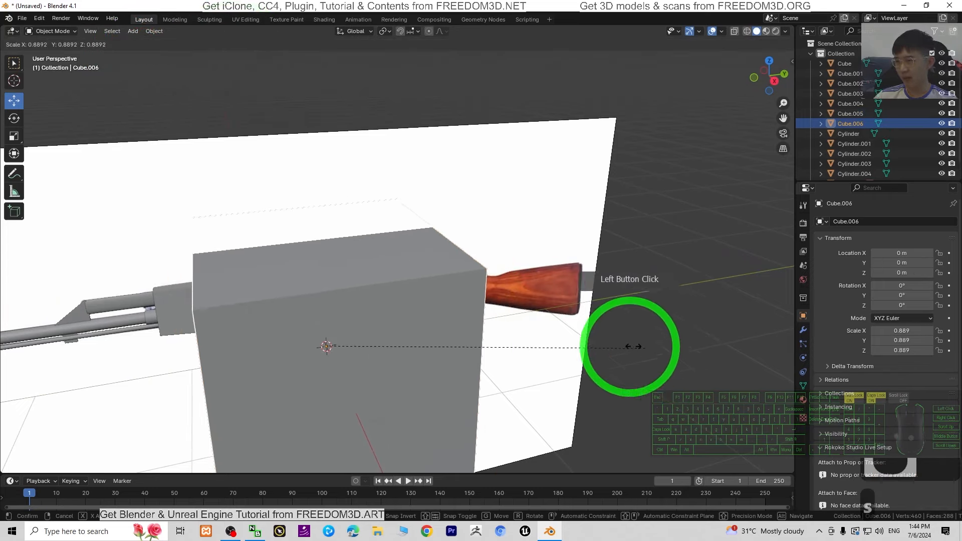
{"action": "left_click", "coordinate": [372, 344]}
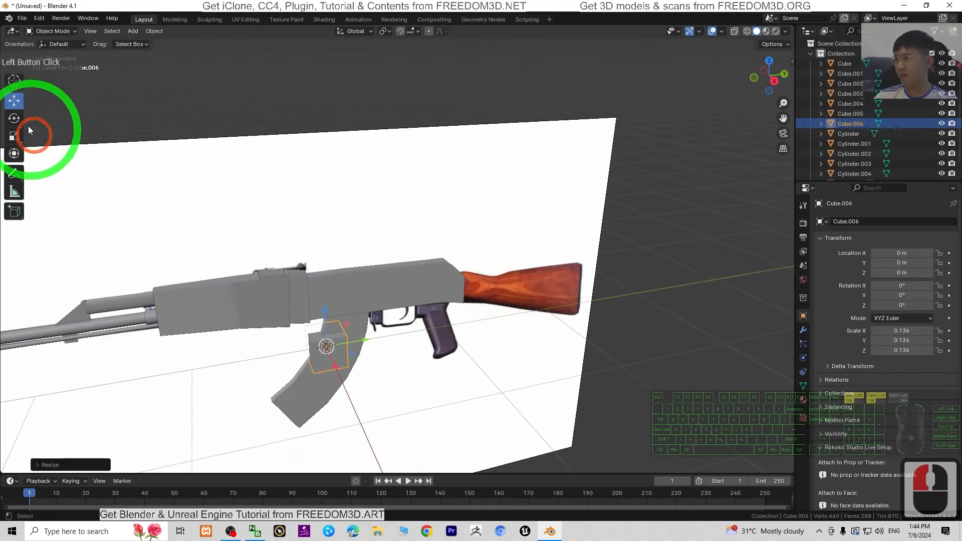
Step: Move the new cube to the stock's front end at Y 1.2757 m, Z 0.40959 m, and narrow its X scale to 0.076
{"action": "left_click_drag", "start_coordinate": [360, 343], "coordinate": [484, 290]}
{"action": "left_click_drag", "start_coordinate": [473, 268], "coordinate": [476, 225]}
{"action": "middle_click_drag", "start_coordinate": [657, 324], "coordinate": [540, 286]}
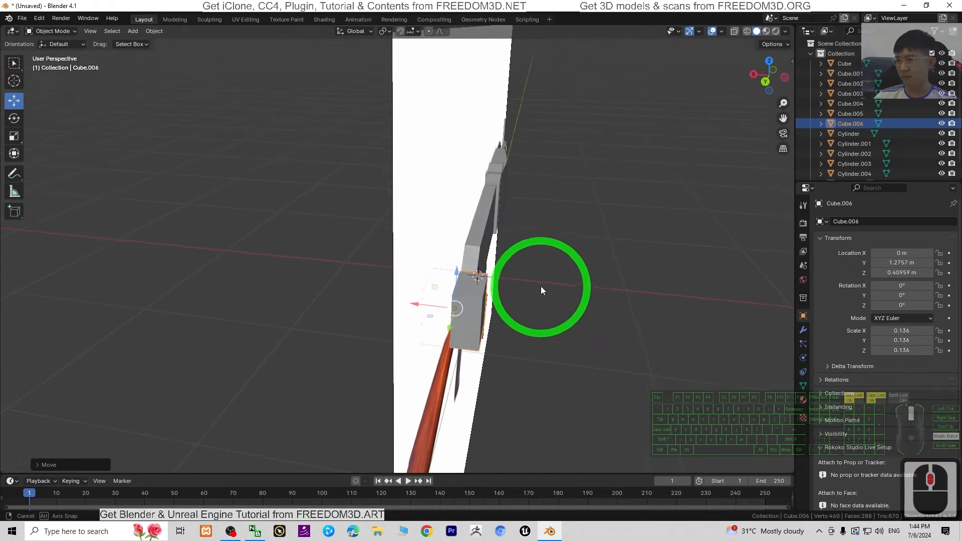
{"action": "left_click", "coordinate": [19, 143]}
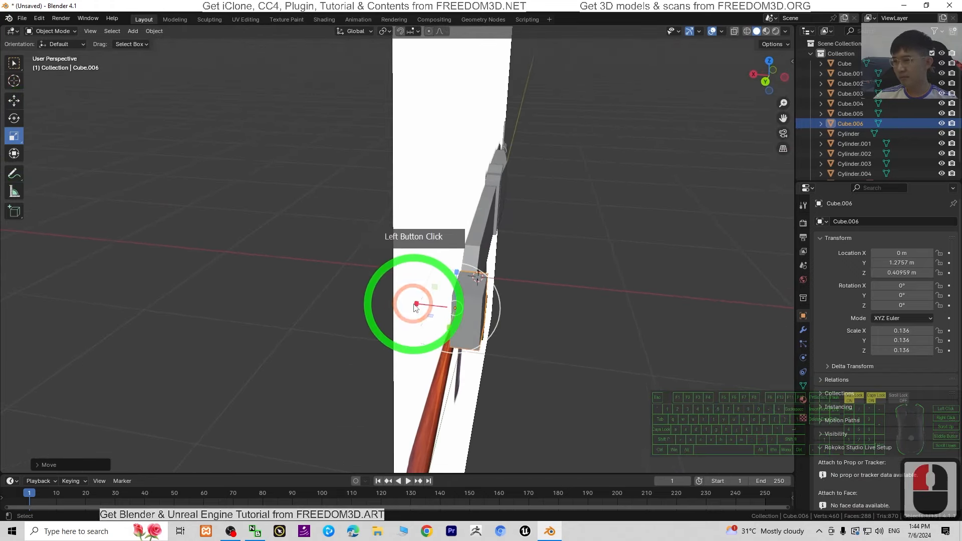
{"action": "mouse_move", "coordinate": [416, 304]}
{"action": "left_mouse_down"}
{"action": "mouse_move", "coordinate": [442, 307]}
{"action": "mouse_move", "coordinate": [433, 304]}
{"action": "left_mouse_up"}
{"action": "middle_click_drag", "start_coordinate": [266, 325], "coordinate": [574, 269]}
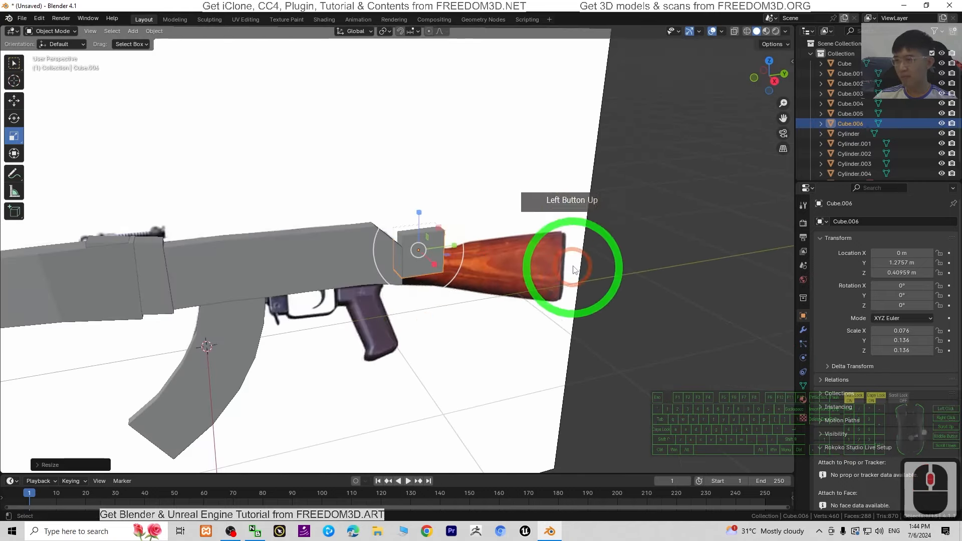
Step: Align the cube with the receiver's rear end by moving it to Y 1.2567 m and Z 0.35009 m
{"action": "scroll", "coordinate": [582, 297], "scroll_direction": "up", "scroll_amount": 3}
{"action": "scroll", "coordinate": [555, 337], "scroll_direction": "up", "scroll_amount": 1}
{"action": "middle_click_drag", "start_coordinate": [555, 337], "coordinate": [518, 389], "text": "shift"}
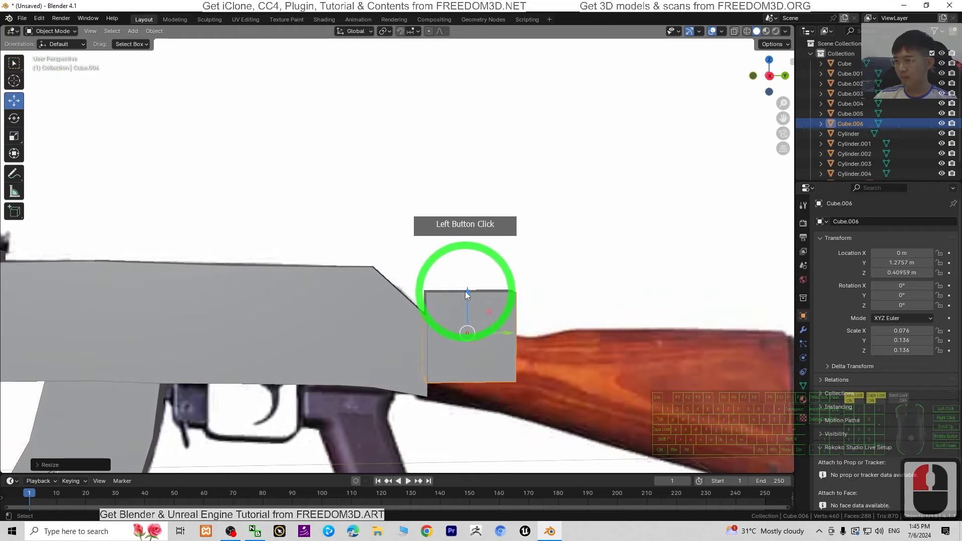
{"action": "left_click_drag", "start_coordinate": [466, 291], "coordinate": [513, 314]}
{"action": "left_click_drag", "start_coordinate": [510, 353], "coordinate": [503, 353]}
Step: Widen the stock cube along X to a scale of 0.083 to match the receiver's width
{"action": "middle_click_drag", "start_coordinate": [670, 338], "coordinate": [547, 421]}
{"action": "middle_click_drag", "start_coordinate": [647, 302], "coordinate": [582, 282], "text": "shift"}
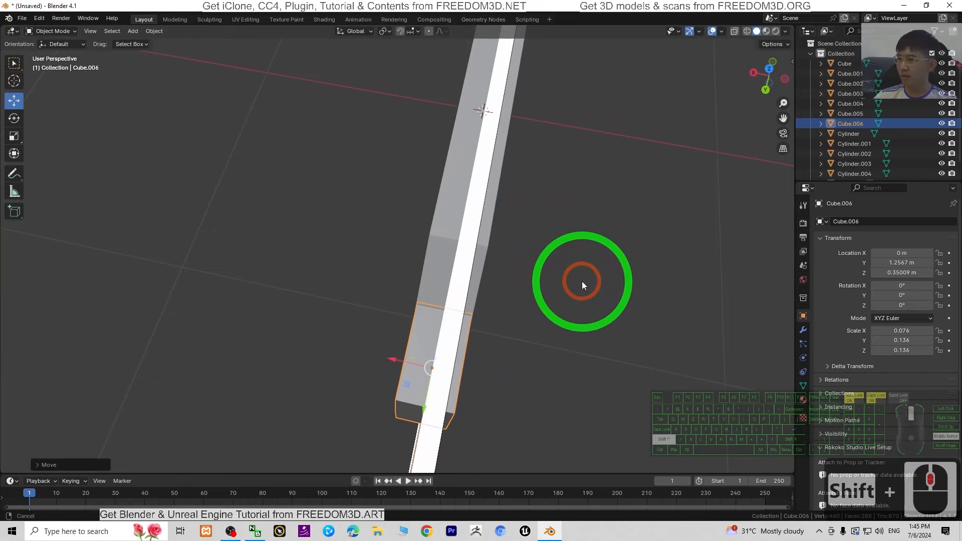
{"action": "left_click", "coordinate": [17, 119]}
{"action": "left_click", "coordinate": [14, 136]}
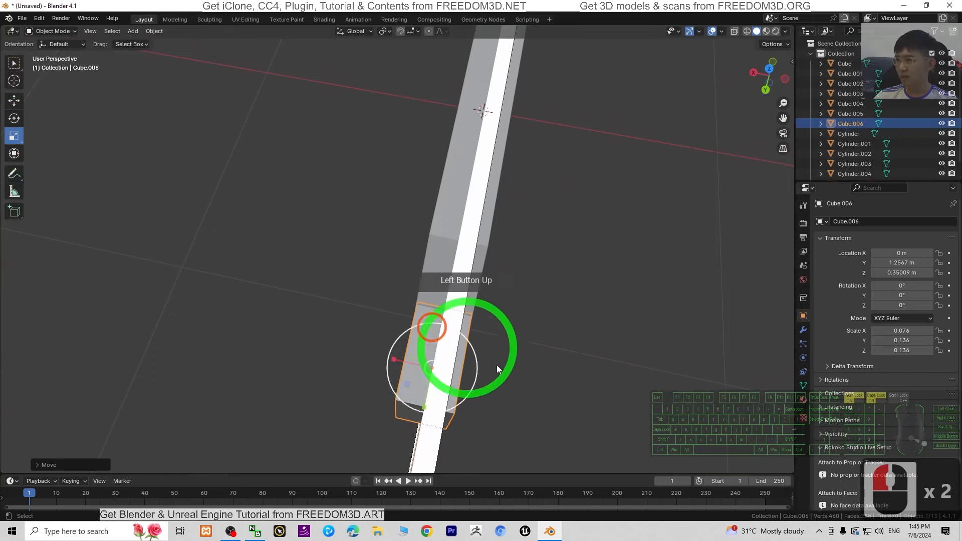
{"action": "left_click", "coordinate": [380, 364]}
{"action": "left_click_drag", "start_coordinate": [394, 360], "coordinate": [391, 357]}
{"action": "middle_click_drag", "start_coordinate": [167, 347], "coordinate": [459, 389]}
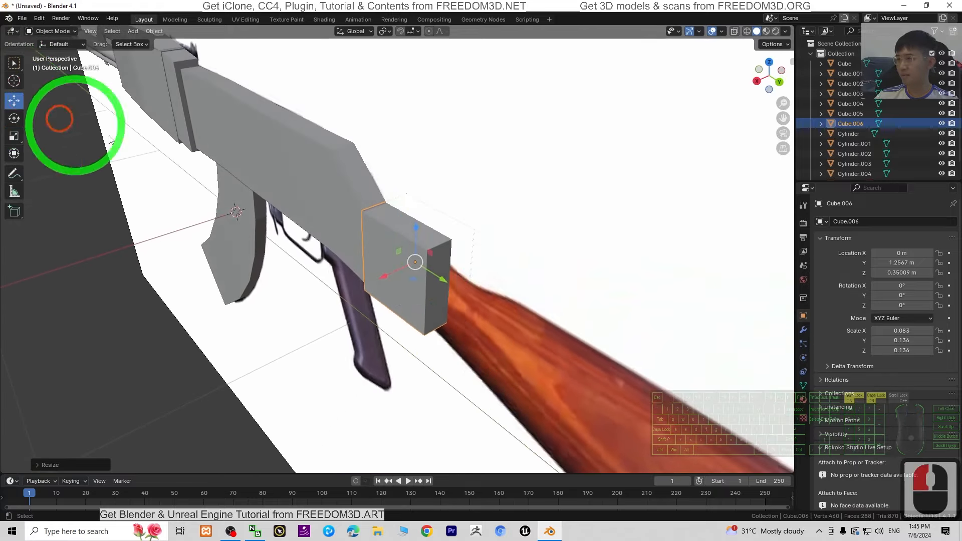
Step: In Edit Mode, lower the stock block's rear top edge to meet the wooden stock's upper outline in the reference
{"action": "left_click", "coordinate": [13, 63]}
{"action": "left_click", "coordinate": [45, 53]}
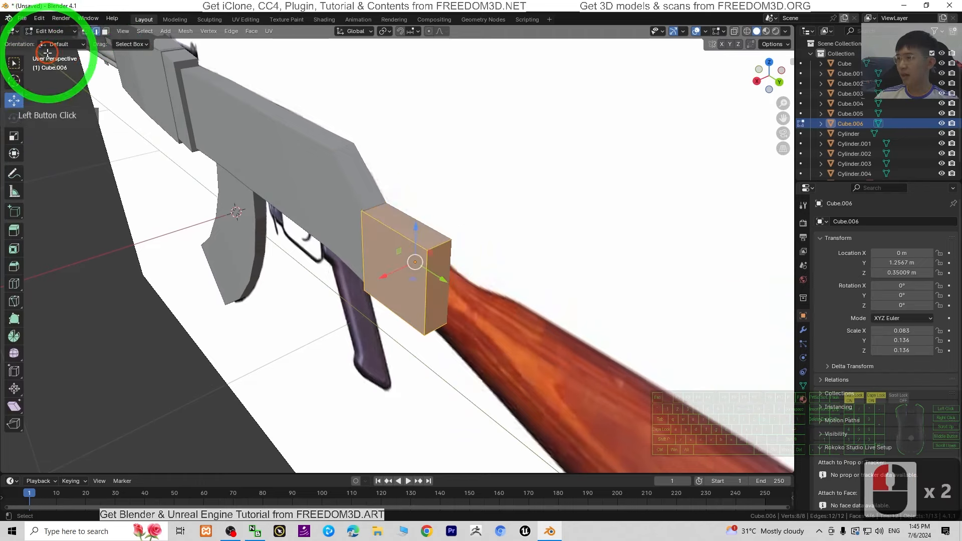
{"action": "left_click", "coordinate": [95, 32]}
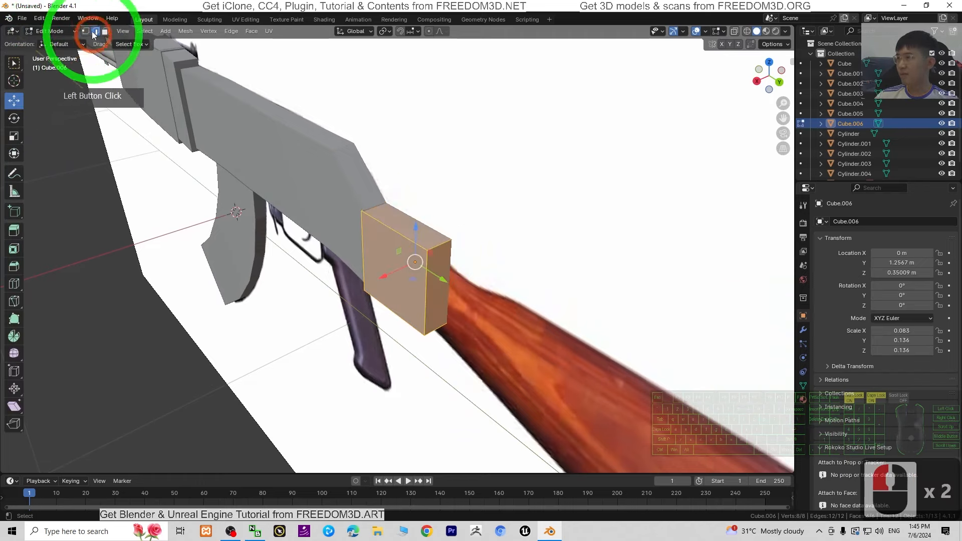
{"action": "left_click", "coordinate": [441, 244]}
{"action": "middle_click_drag", "start_coordinate": [372, 352], "coordinate": [430, 191]}
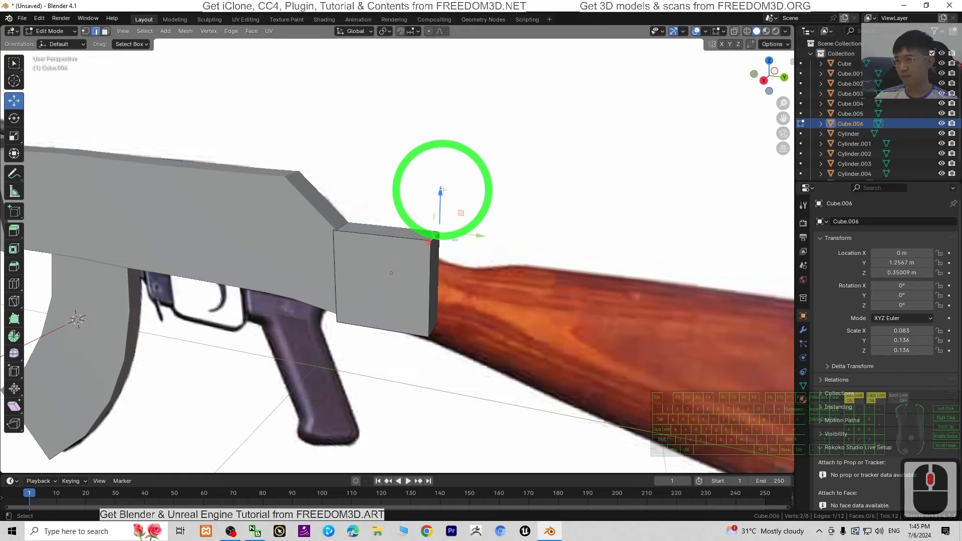
{"action": "left_click_drag", "start_coordinate": [440, 192], "coordinate": [447, 254]}
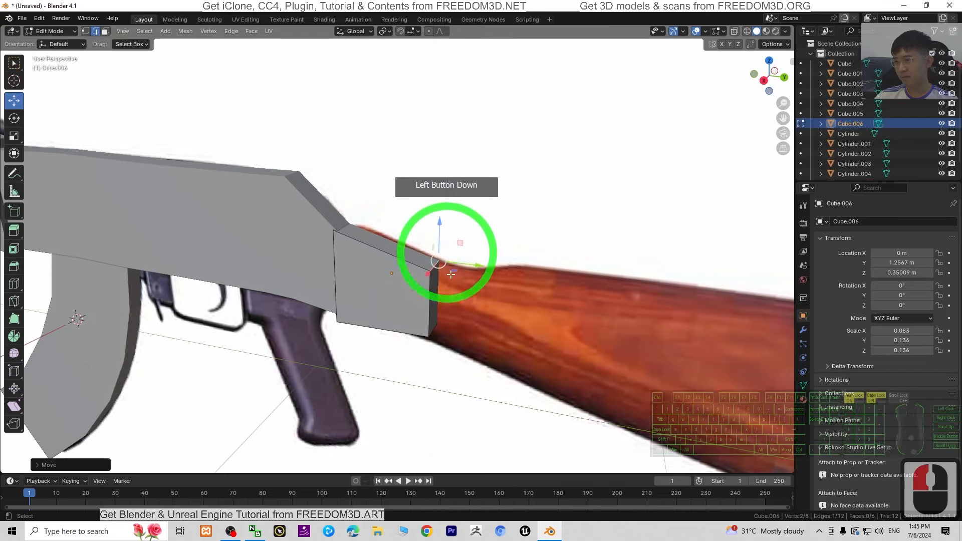
Step: Lower the block's rear bottom edge to follow the underside of the stock in the reference
{"action": "middle_click_drag", "start_coordinate": [447, 254], "coordinate": [436, 349]}
{"action": "left_click", "coordinate": [437, 349]}
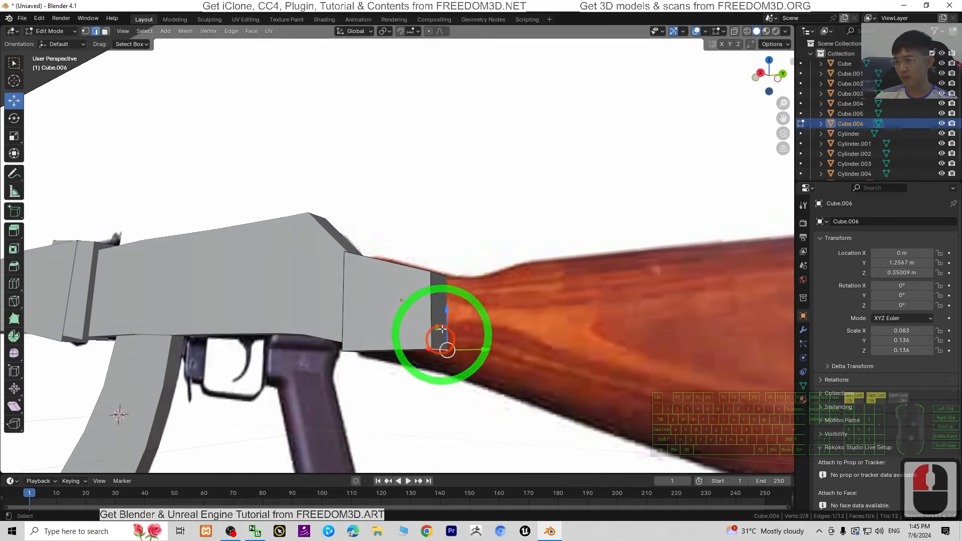
{"action": "left_click_drag", "start_coordinate": [445, 307], "coordinate": [450, 334]}
{"action": "middle_click_drag", "start_coordinate": [450, 335], "coordinate": [670, 430]}
Step: Raise the block's front top edge slightly so it meets the lower end of the receiver's rear slope
{"action": "scroll", "coordinate": [317, 244], "scroll_direction": "up", "scroll_amount": 3}
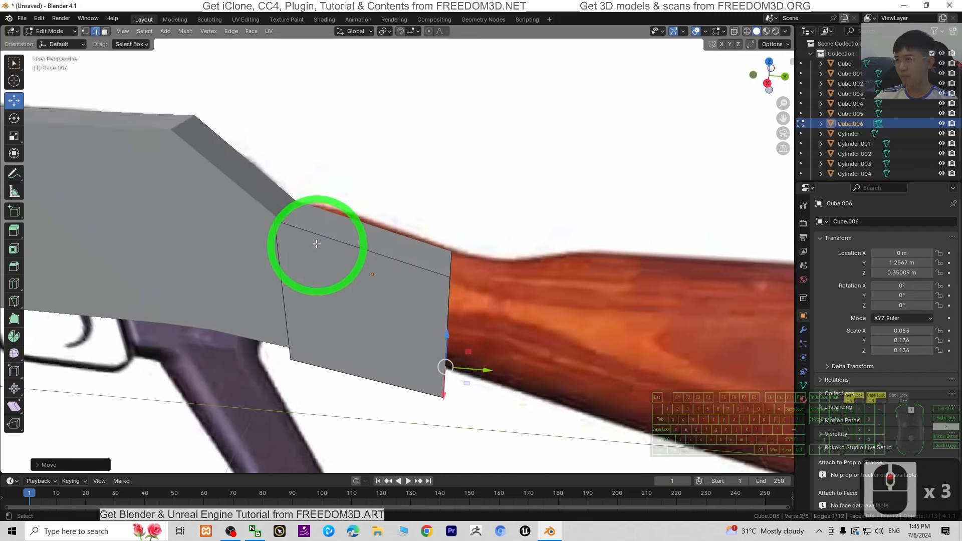
{"action": "scroll", "coordinate": [240, 219], "scroll_direction": "up", "scroll_amount": 1}
{"action": "left_click", "coordinate": [252, 215]}
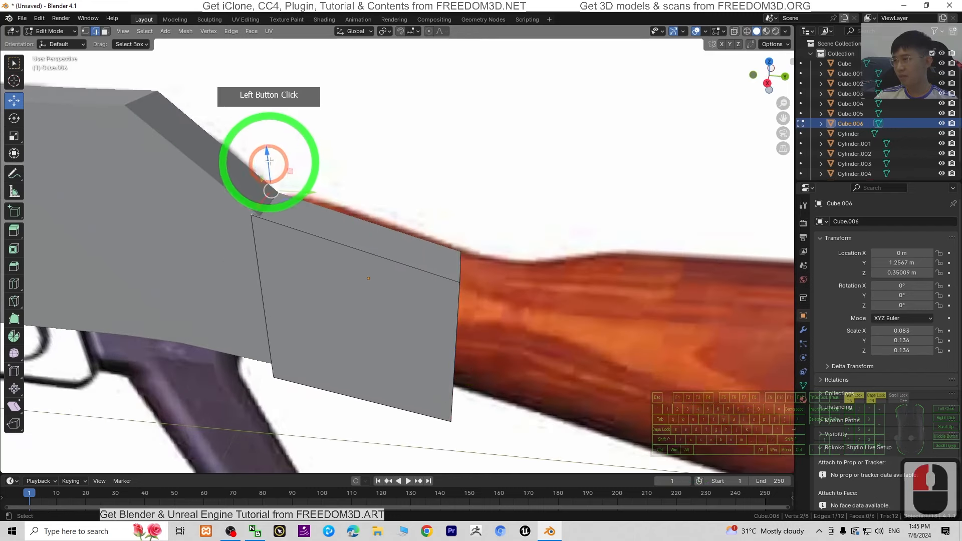
{"action": "left_click_drag", "start_coordinate": [263, 148], "coordinate": [261, 140]}
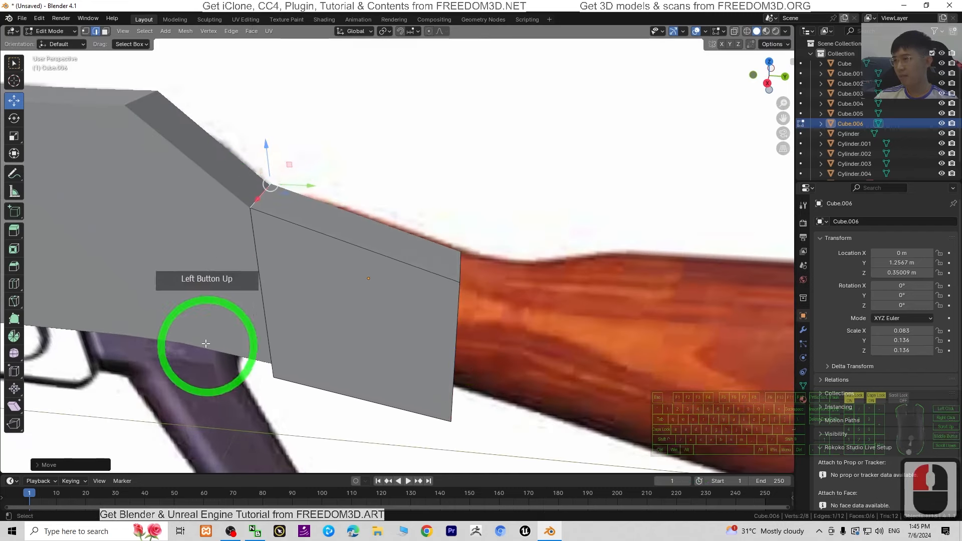
{"action": "middle_click_drag", "start_coordinate": [256, 323], "coordinate": [279, 296]}
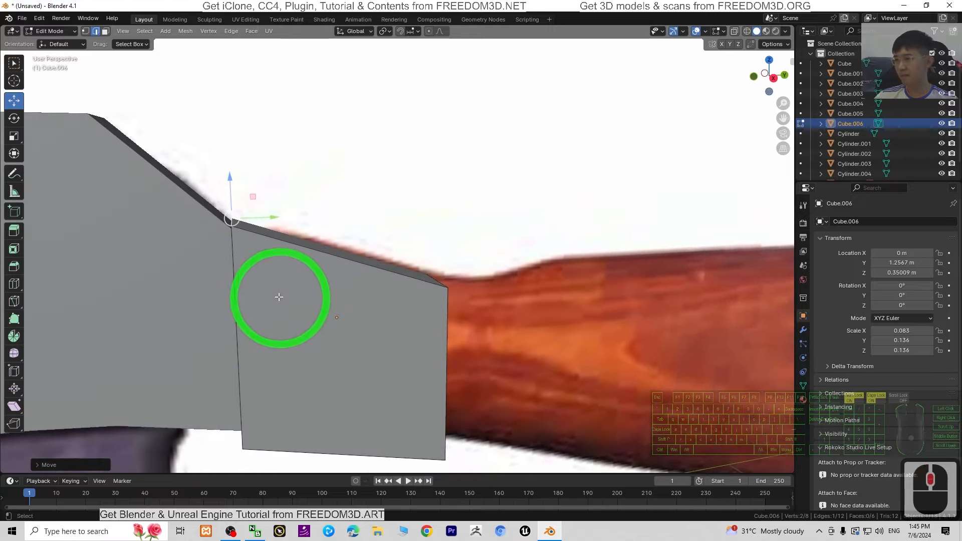
Step: Narrow the block's rear face along X so the piece tapers away from the receiver
{"action": "scroll", "coordinate": [387, 367], "scroll_direction": "down", "scroll_amount": 3}
{"action": "middle_click_drag", "start_coordinate": [415, 360], "coordinate": [383, 331], "text": "shift"}
{"action": "middle_click_drag", "start_coordinate": [369, 330], "coordinate": [418, 289]}
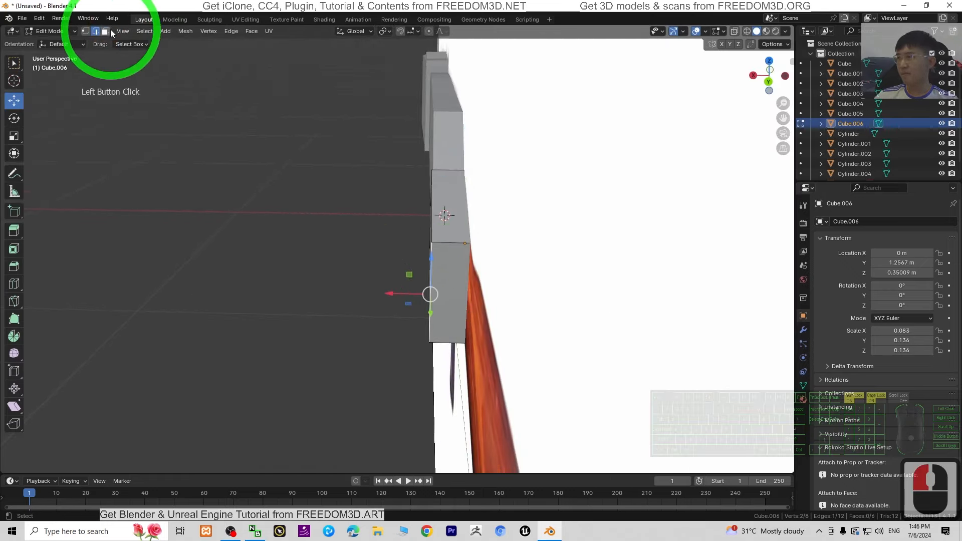
{"action": "middle_click_drag", "start_coordinate": [455, 300], "coordinate": [499, 296]}
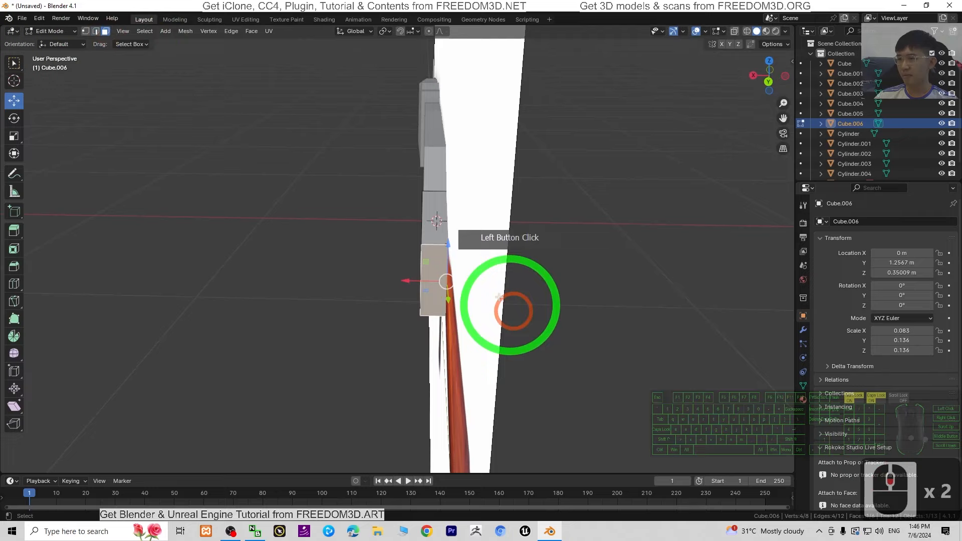
{"action": "left_click", "coordinate": [14, 136]}
{"action": "left_click", "coordinate": [392, 264]}
{"action": "left_click_drag", "start_coordinate": [410, 284], "coordinate": [288, 301]}
{"action": "left_click_drag", "start_coordinate": [289, 301], "coordinate": [288, 301]}
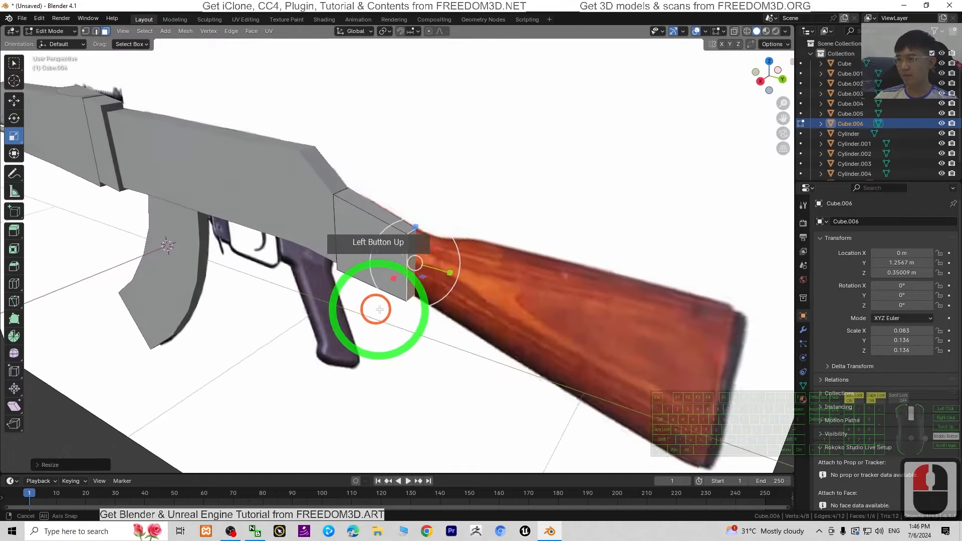
{"action": "scroll", "coordinate": [376, 307], "scroll_direction": "up", "scroll_amount": 3}
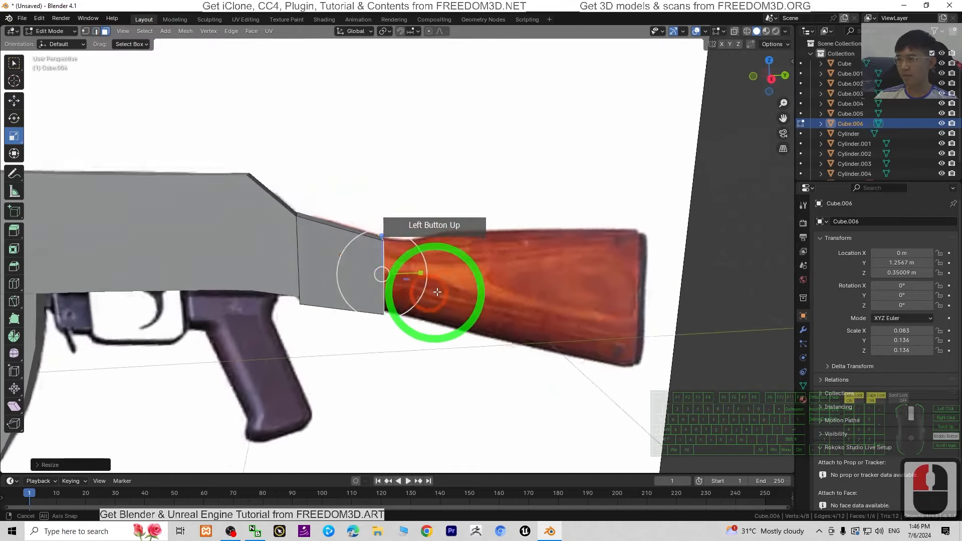
{"action": "middle_click_drag", "start_coordinate": [413, 275], "coordinate": [349, 308]}
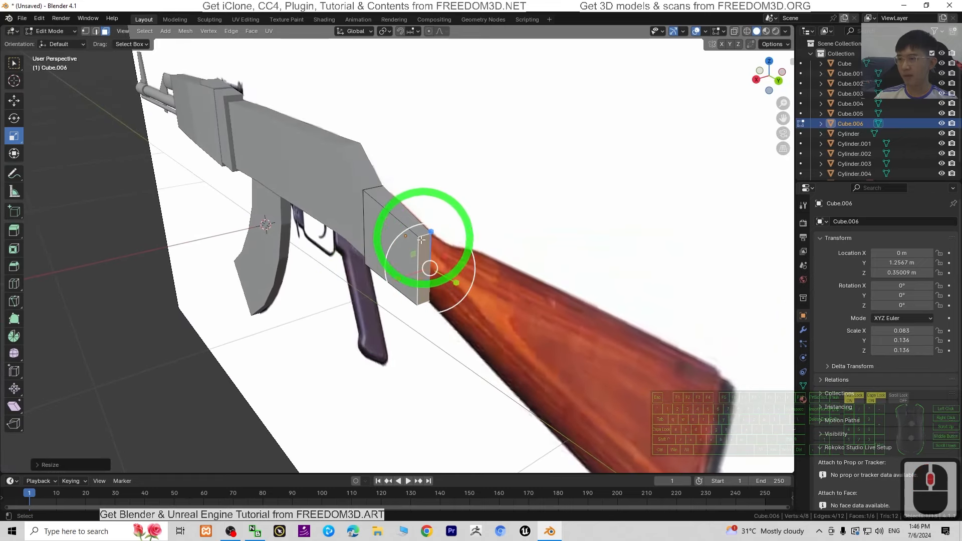
Step: Extrude the block's rear face backward by about 0.07 m along the stock
{"action": "left_click", "coordinate": [35, 56]}
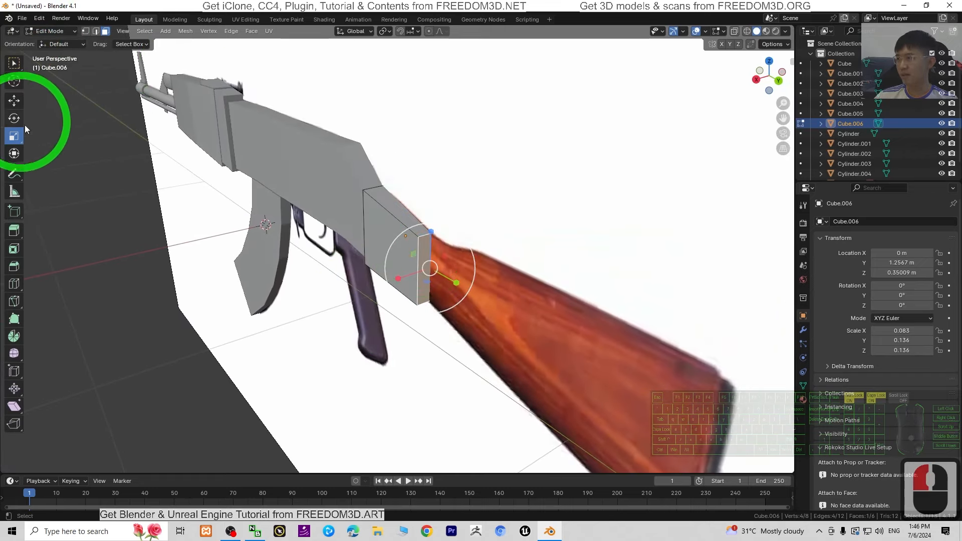
{"action": "key", "text": "e"}
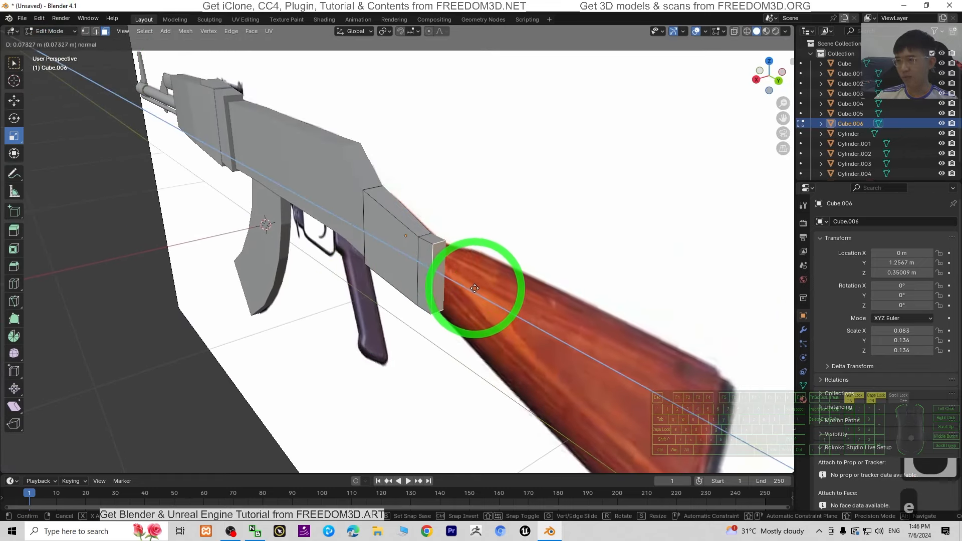
{"action": "left_click", "coordinate": [473, 290]}
{"action": "middle_click_drag", "start_coordinate": [473, 292], "coordinate": [379, 346]}
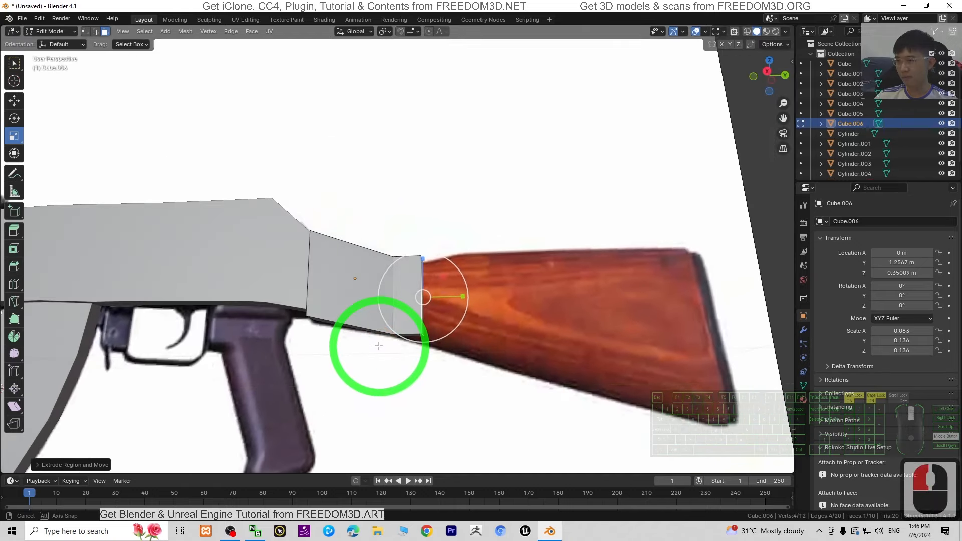
Step: Lower the bottom and top rear edges of the extruded section slightly to follow the stock's neck in the reference
{"action": "middle_click_drag", "start_coordinate": [519, 386], "coordinate": [200, 198]}
{"action": "left_click", "coordinate": [96, 33]}
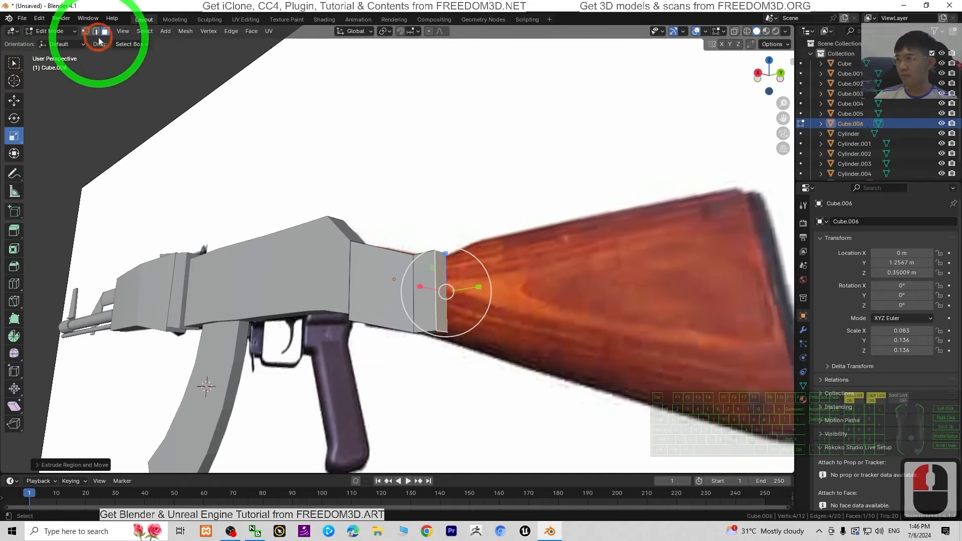
{"action": "left_click", "coordinate": [98, 34]}
{"action": "middle_click_drag", "start_coordinate": [502, 332], "coordinate": [422, 340]}
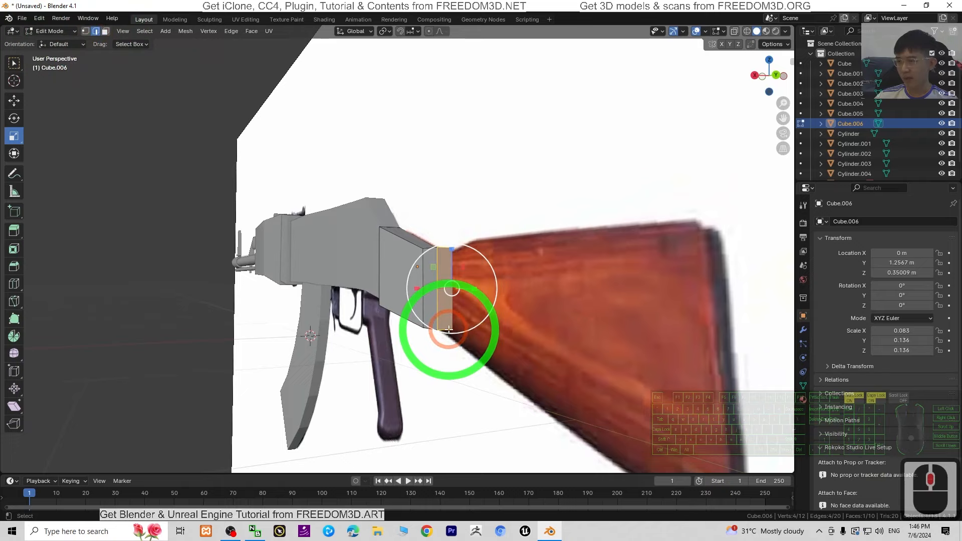
{"action": "left_click", "coordinate": [86, 32]}
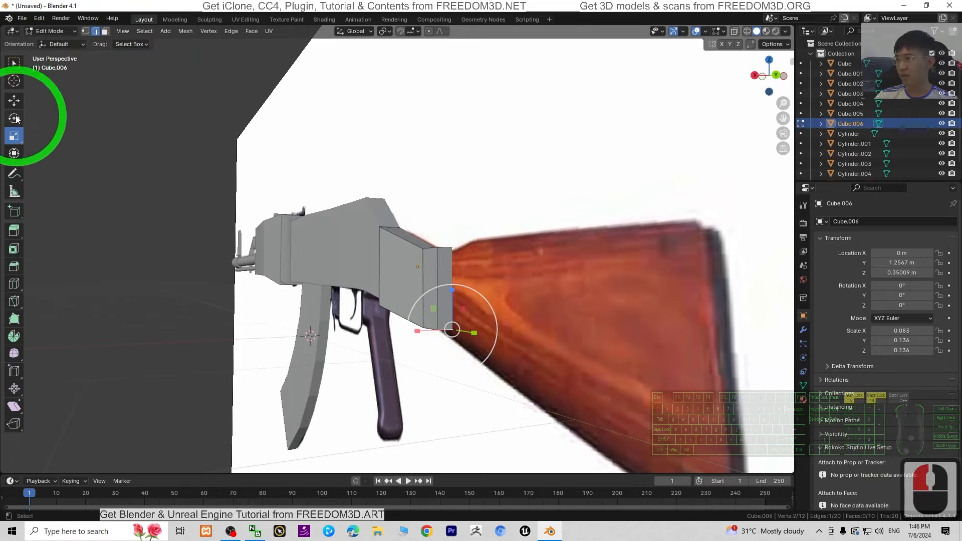
{"action": "left_click_drag", "start_coordinate": [455, 294], "coordinate": [454, 299]}
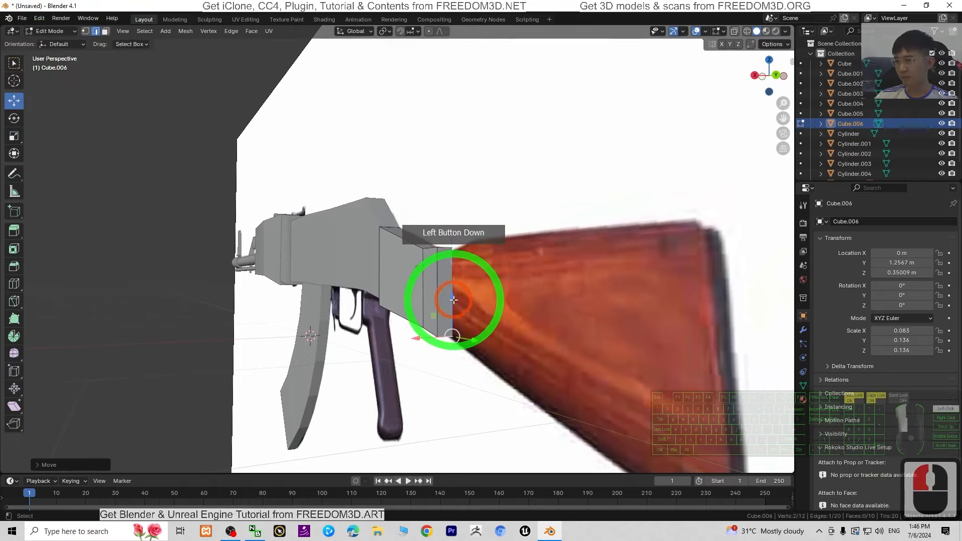
{"action": "middle_click_drag", "start_coordinate": [480, 316], "coordinate": [445, 237]}
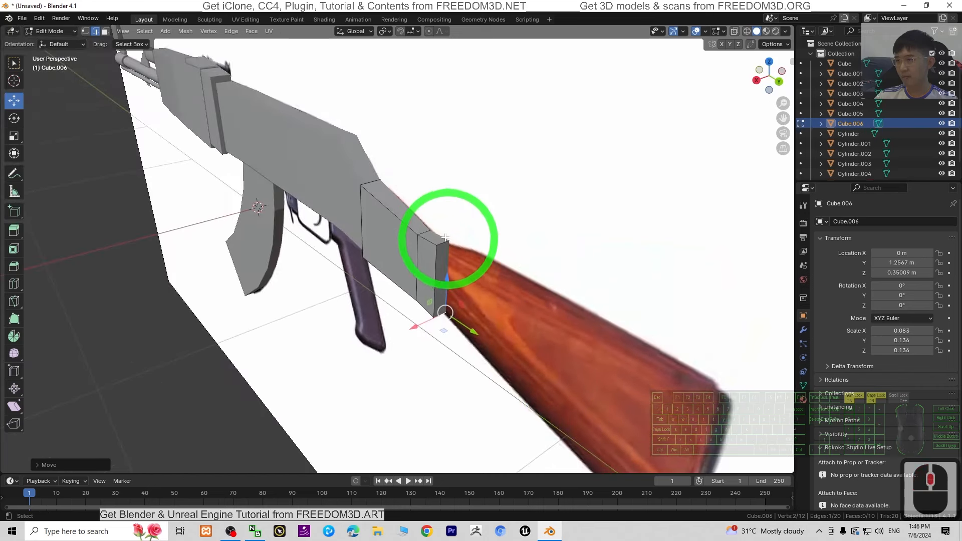
{"action": "left_click_drag", "start_coordinate": [450, 203], "coordinate": [451, 210]}
{"action": "middle_click_drag", "start_coordinate": [401, 322], "coordinate": [469, 286]}
{"action": "middle_click_drag", "start_coordinate": [590, 301], "coordinate": [3, 131]}
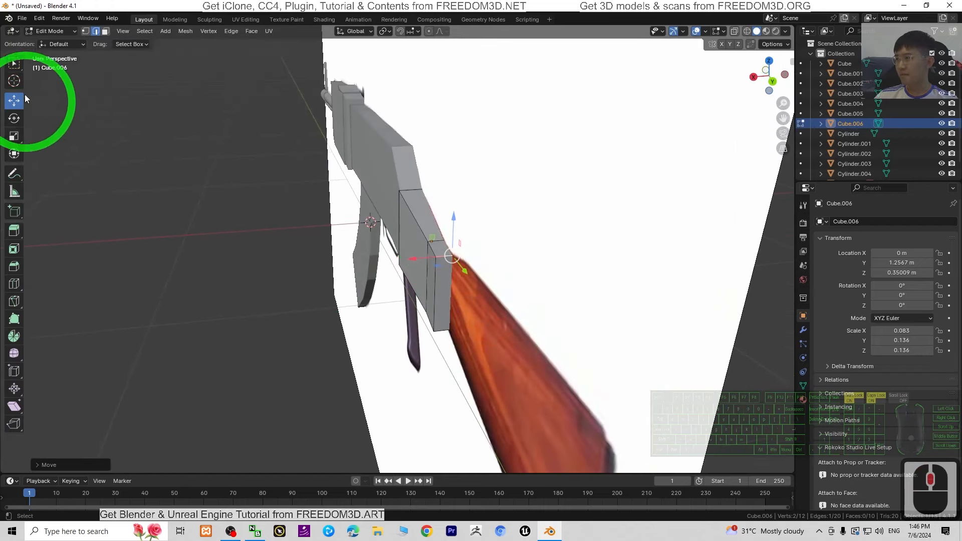
Step: Extrude the rear face backward by a short section, and again by about 0.74 m to the butt end
{"action": "left_click", "coordinate": [105, 31]}
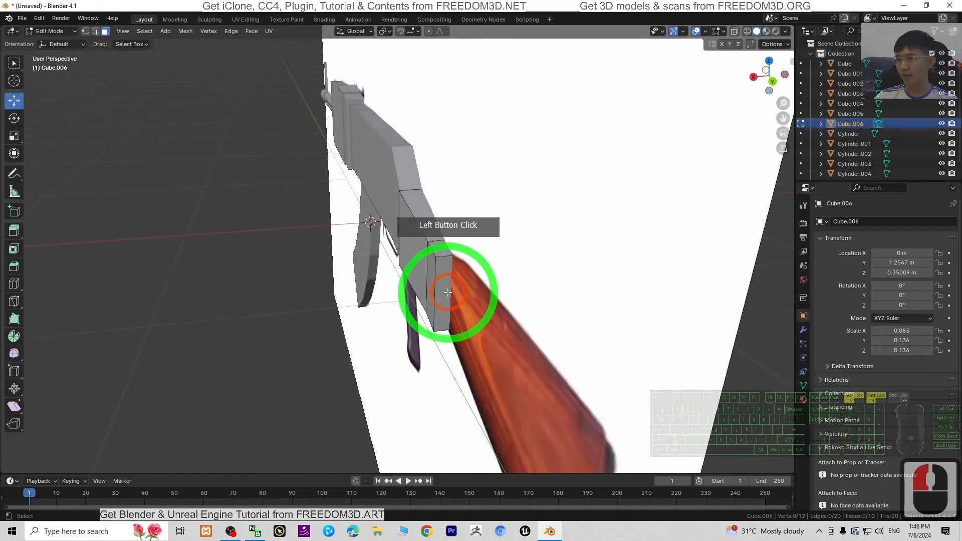
{"action": "middle_click_drag", "start_coordinate": [290, 386], "coordinate": [484, 287]}
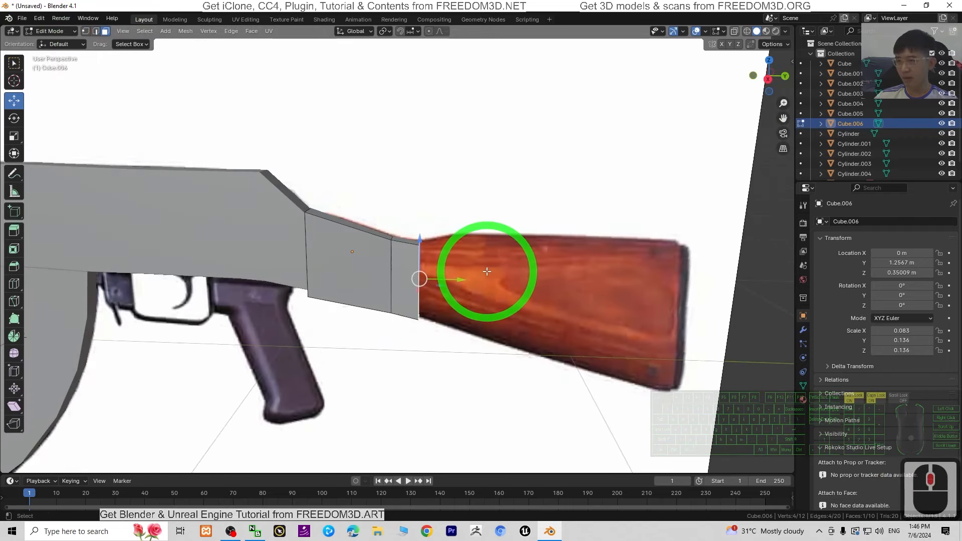
{"action": "key", "text": "e"}
{"action": "left_click_drag", "start_coordinate": [525, 275], "coordinate": [754, 297]}
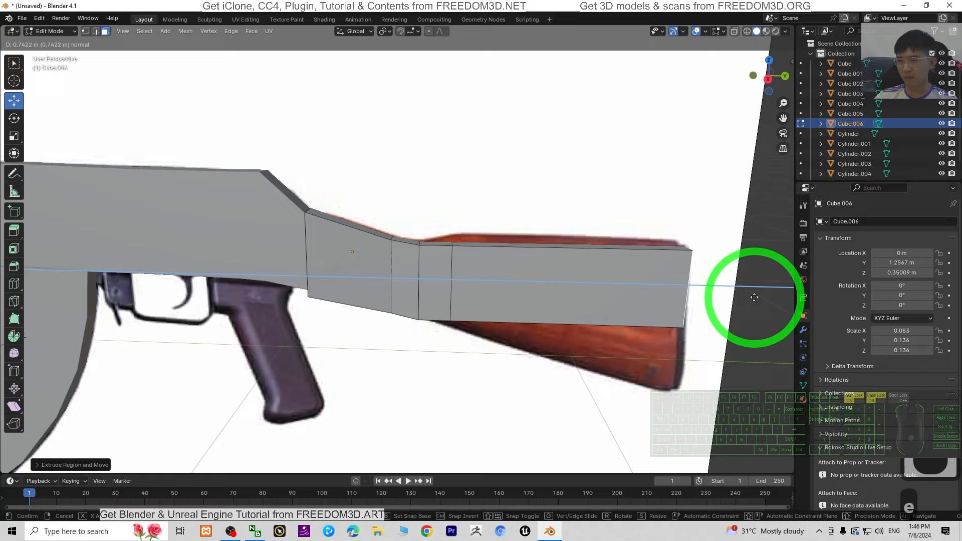
{"action": "left_click", "coordinate": [756, 297]}
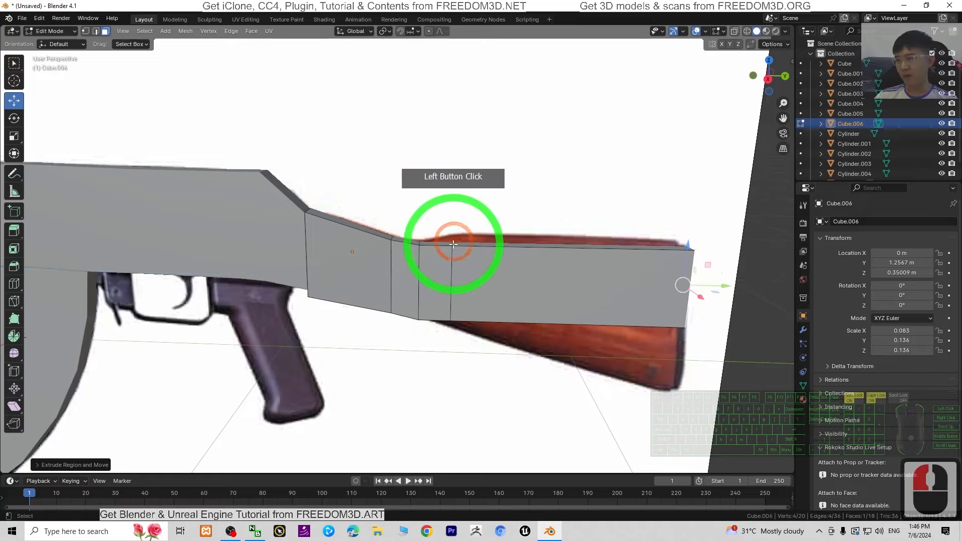
{"action": "middle_click_drag", "start_coordinate": [544, 320], "coordinate": [482, 308]}
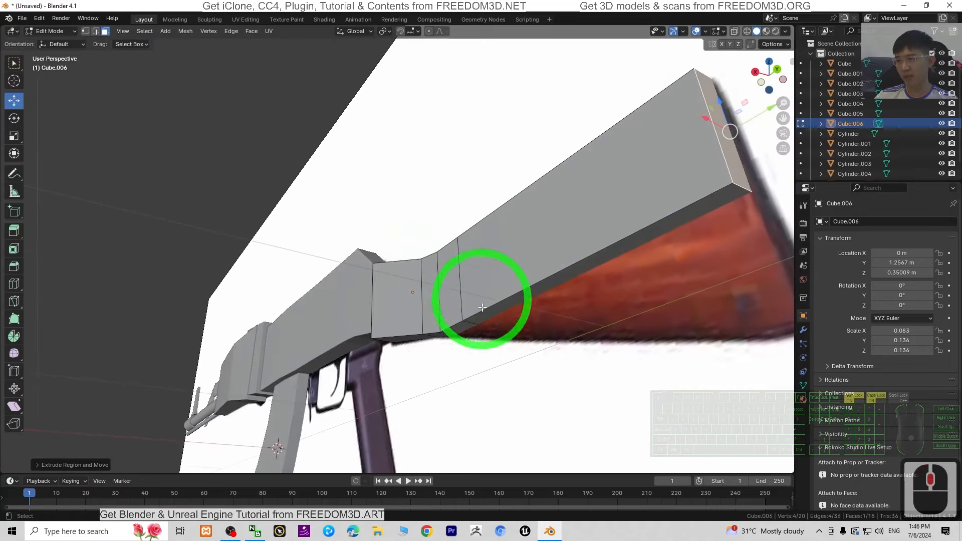
Step: At the seam before the long section, lower the bottom edge and raise the top edge to match the reference
{"action": "left_click", "coordinate": [96, 32]}
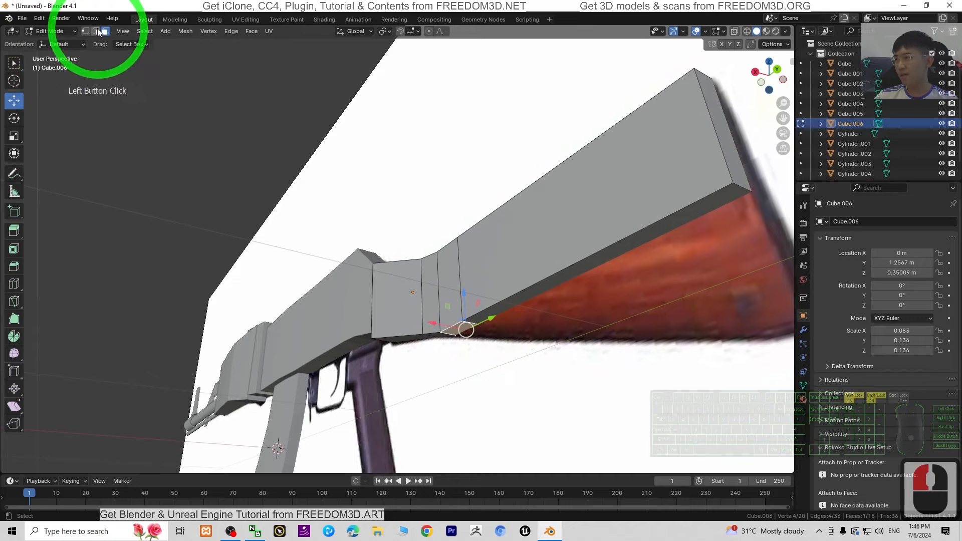
{"action": "left_click", "coordinate": [490, 340]}
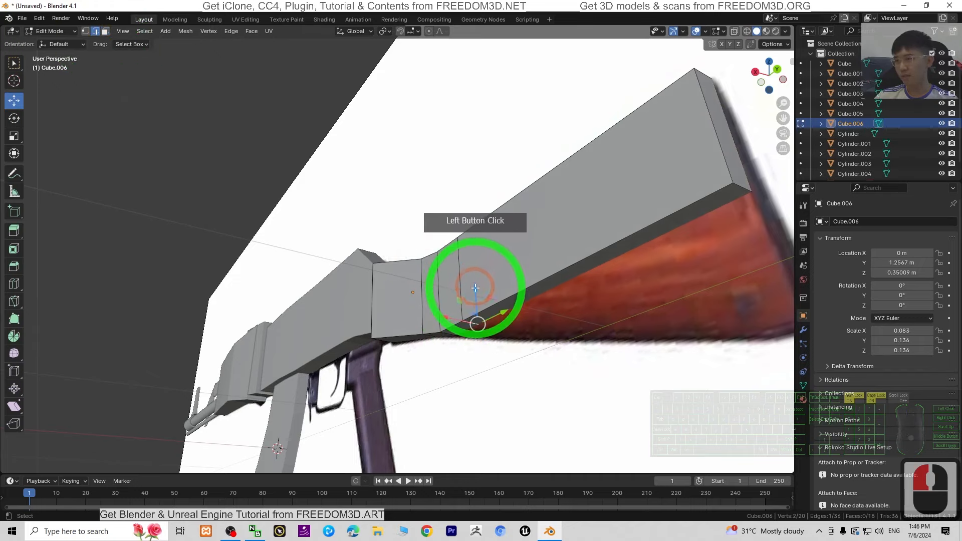
{"action": "left_click_drag", "start_coordinate": [475, 288], "coordinate": [484, 305]}
{"action": "middle_click_drag", "start_coordinate": [485, 306], "coordinate": [458, 259]}
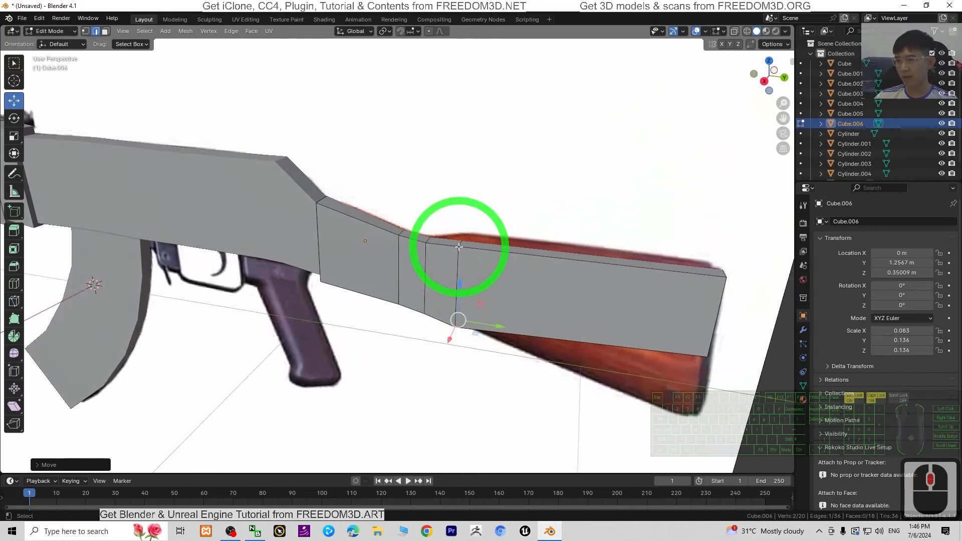
{"action": "left_click", "coordinate": [461, 243]}
{"action": "left_click_drag", "start_coordinate": [486, 222], "coordinate": [489, 215]}
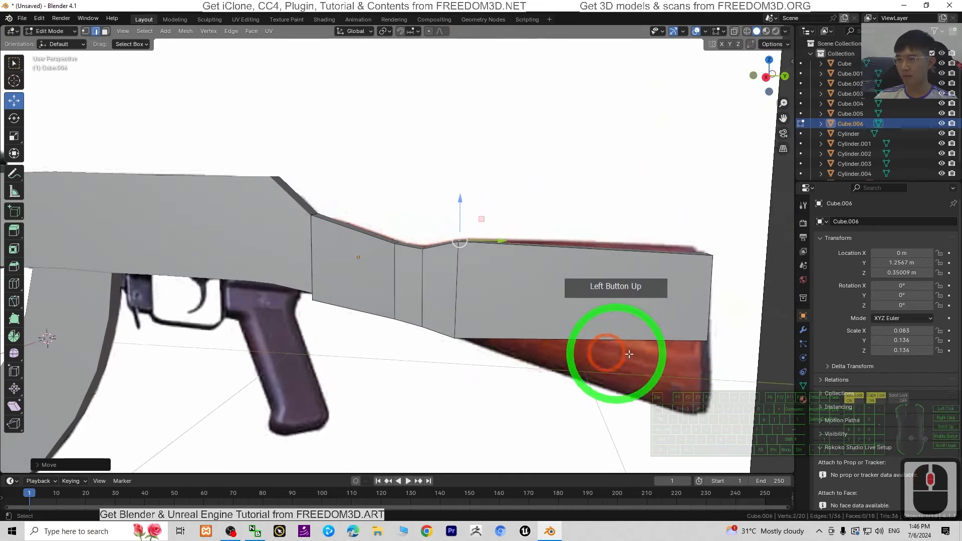
Step: Raise the butt end's top edge and lower its bottom edge to fill the reference stock's flared outline
{"action": "middle_click_drag", "start_coordinate": [608, 354], "coordinate": [468, 298], "text": "shift"}
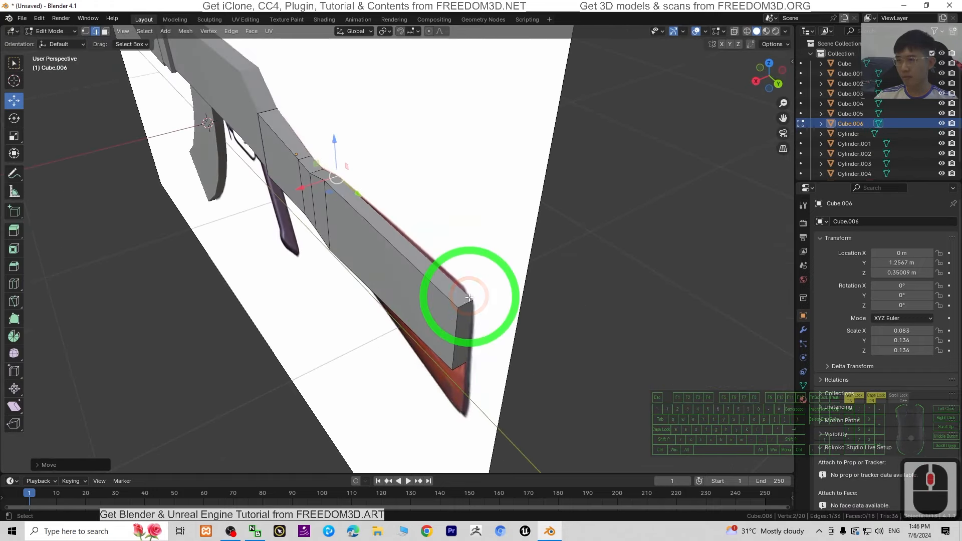
{"action": "left_click_drag", "start_coordinate": [477, 268], "coordinate": [428, 339]}
{"action": "middle_click_drag", "start_coordinate": [427, 340], "coordinate": [482, 339]}
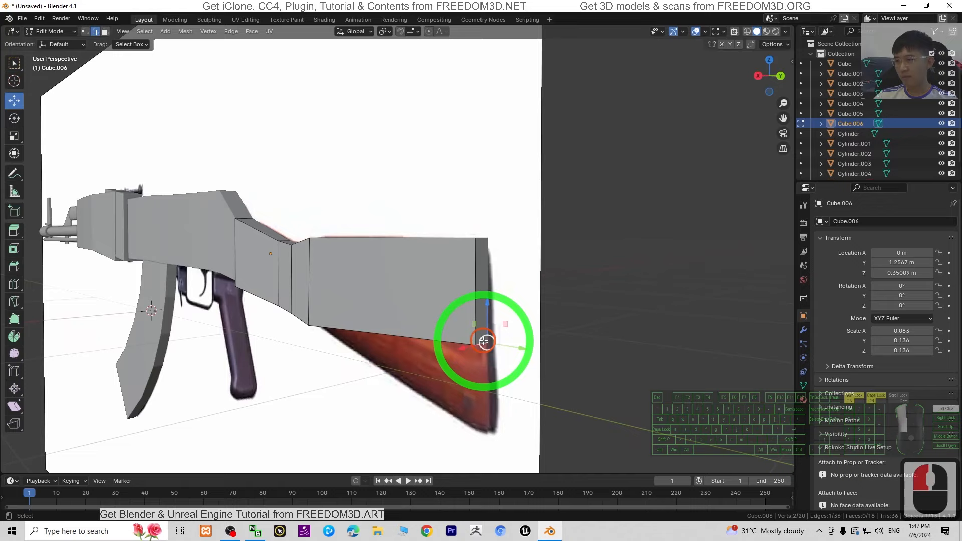
{"action": "left_click_drag", "start_coordinate": [487, 343], "coordinate": [476, 414]}
{"action": "middle_click_drag", "start_coordinate": [476, 414], "coordinate": [338, 389]}
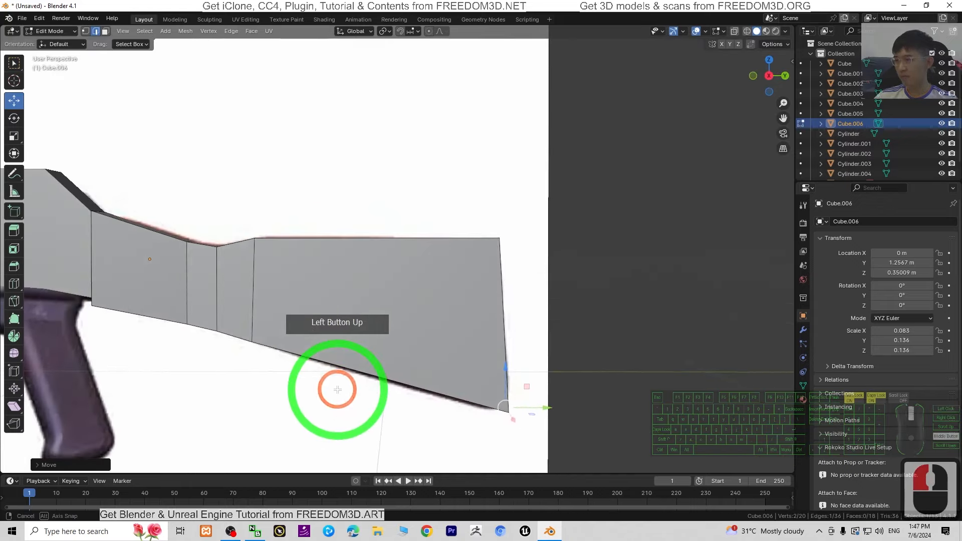
Step: Scale the stock's rear butt face along the X axis to adjust the thickness of the butt end
{"action": "middle_click_drag", "start_coordinate": [367, 310], "coordinate": [256, 377]}
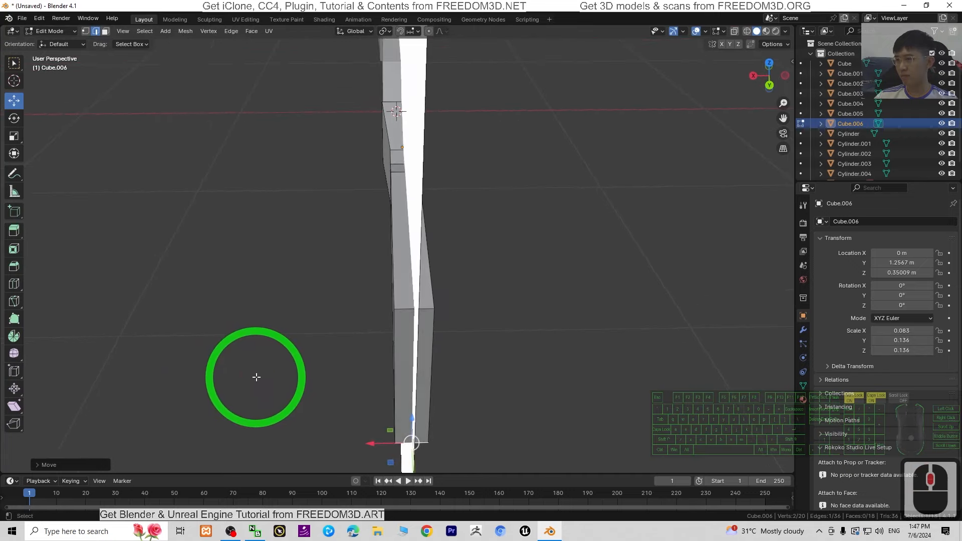
{"action": "left_click", "coordinate": [105, 31]}
{"action": "left_click", "coordinate": [438, 362]}
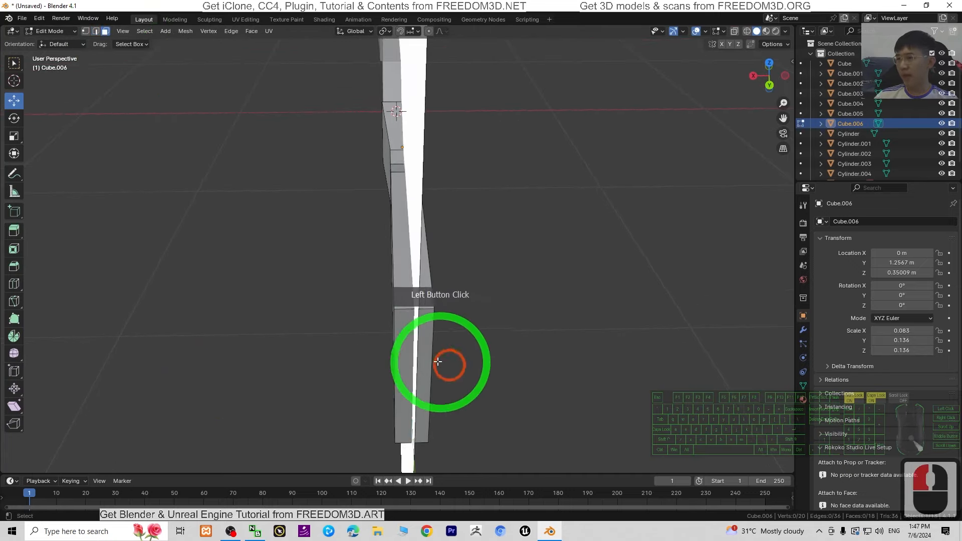
{"action": "left_click", "coordinate": [414, 359]}
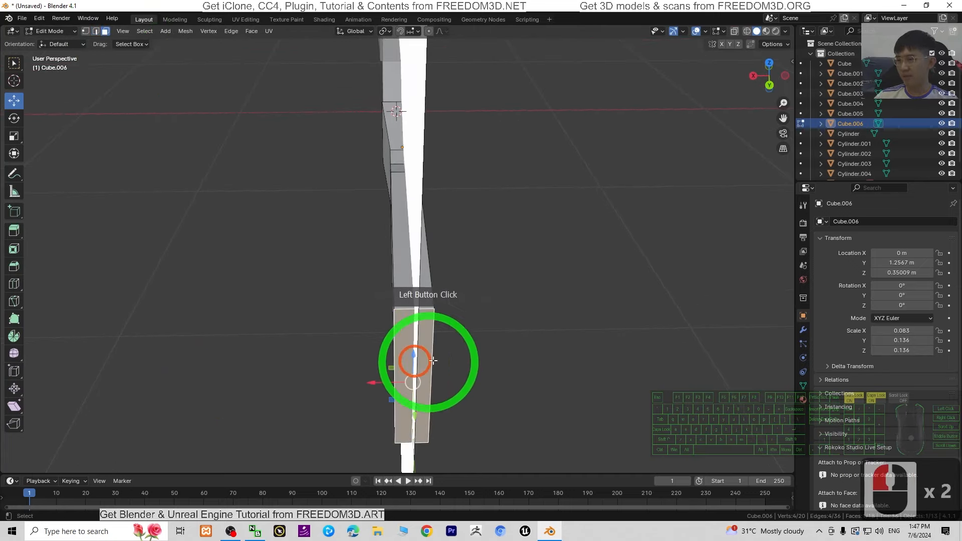
{"action": "left_click", "coordinate": [14, 136]}
{"action": "left_click_drag", "start_coordinate": [378, 386], "coordinate": [133, 339]}
{"action": "middle_click_drag", "start_coordinate": [133, 339], "coordinate": [406, 350]}
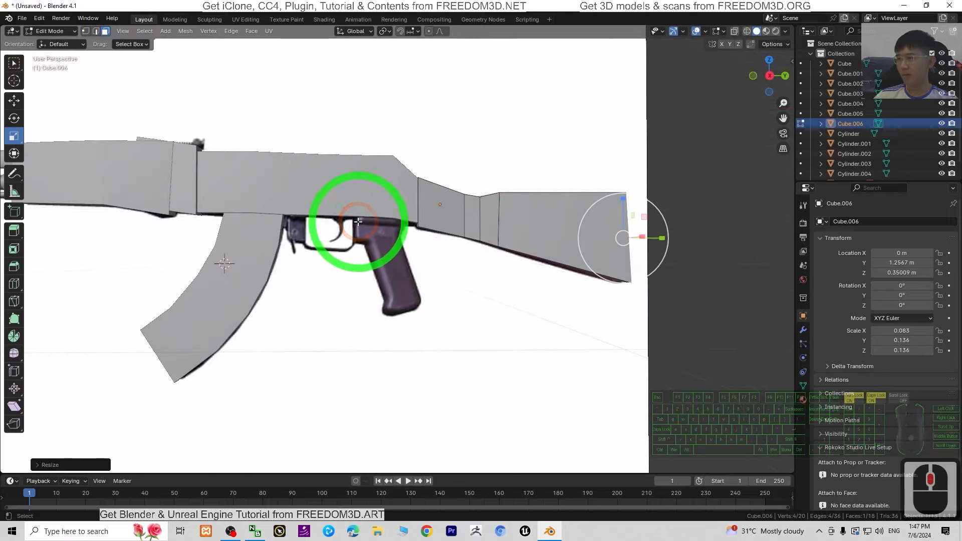
Step: Return to Object Mode, add a cube, and scale it down uniformly to about 0.154
{"action": "middle_click_drag", "start_coordinate": [359, 217], "coordinate": [459, 318]}
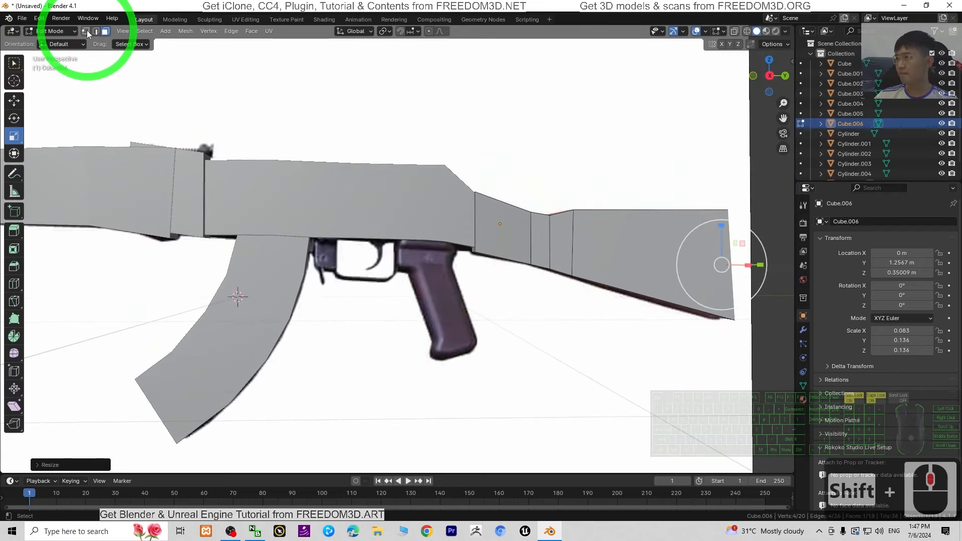
{"action": "left_click", "coordinate": [63, 31]}
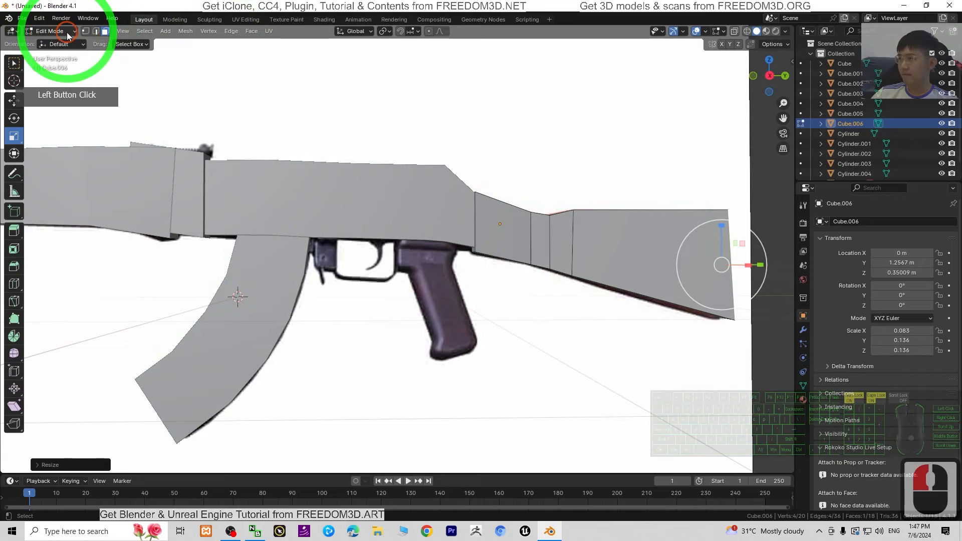
{"action": "left_click", "coordinate": [60, 22]}
{"action": "left_click", "coordinate": [133, 31]}
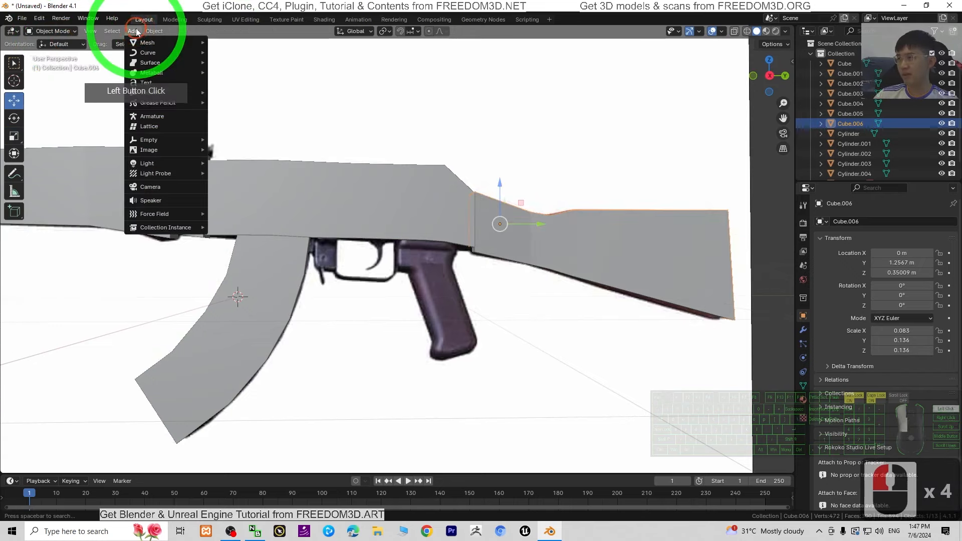
{"action": "left_click", "coordinate": [148, 42]}
{"action": "left_click", "coordinate": [238, 50]}
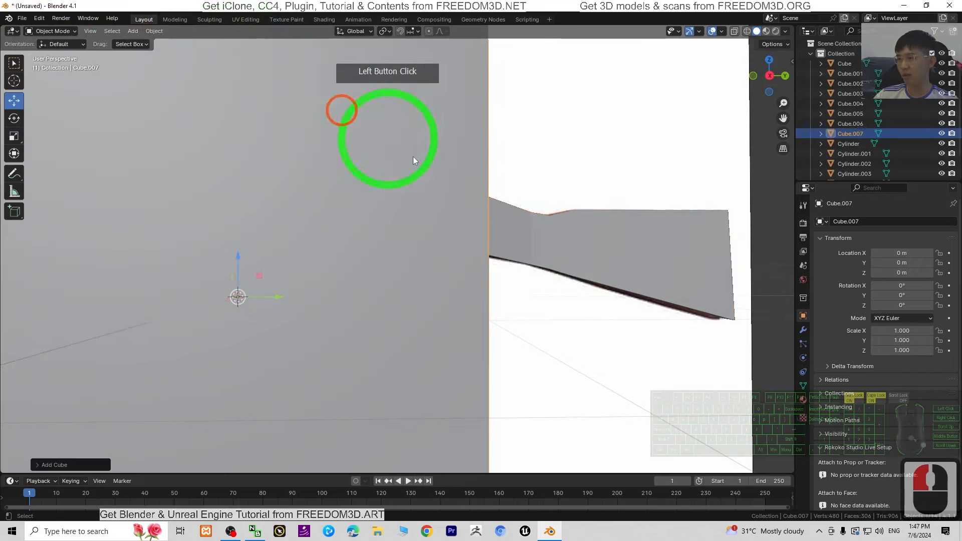
{"action": "scroll", "coordinate": [404, 216], "scroll_direction": "down", "scroll_amount": 6}
{"action": "key", "text": "s"}
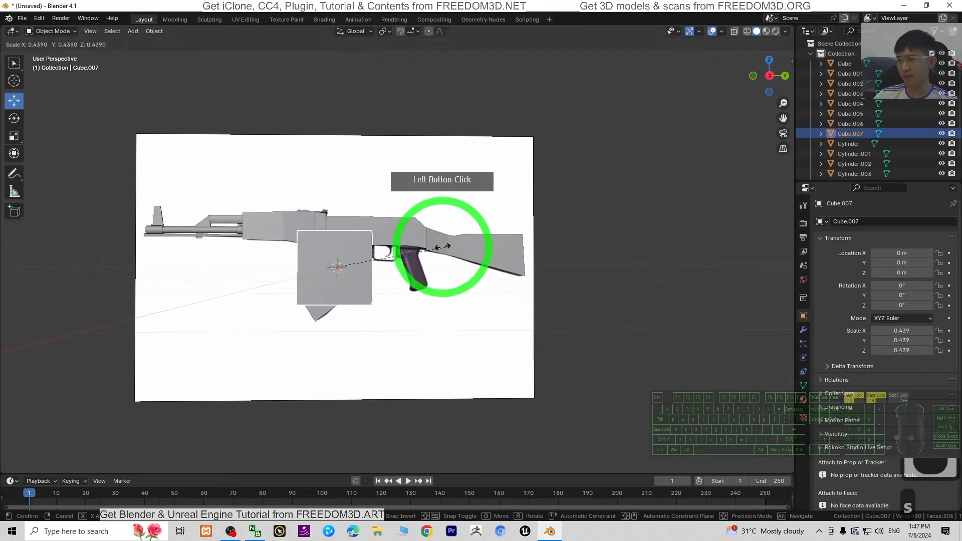
{"action": "left_click", "coordinate": [369, 249]}
{"action": "scroll", "coordinate": [379, 258], "scroll_direction": "up", "scroll_amount": 5}
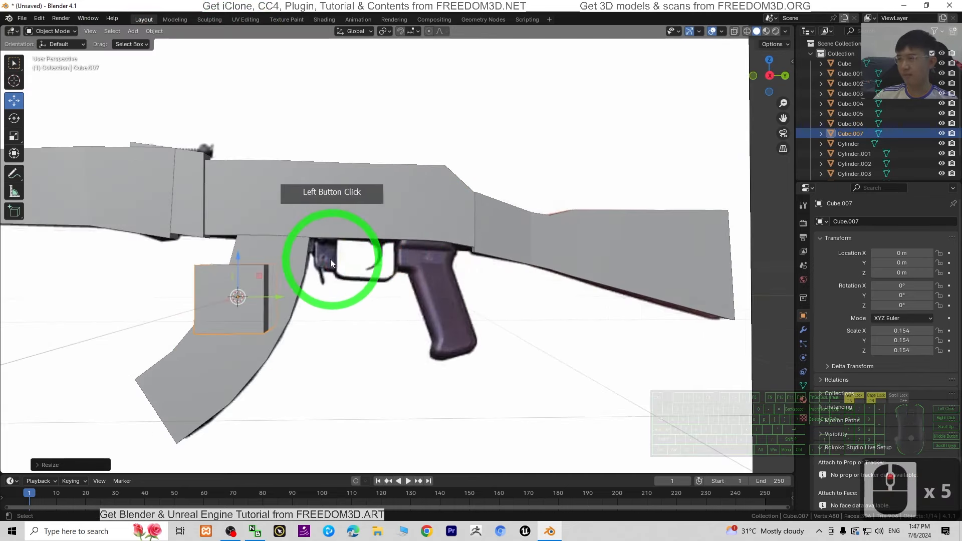
Step: Move the cube above the pistol grip at about Y 0.894 m, Z 0.266 m, and thin it to an X scale of about 0.061
{"action": "left_click_drag", "start_coordinate": [260, 276], "coordinate": [446, 220]}
{"action": "middle_click_drag", "start_coordinate": [240, 315], "coordinate": [226, 289]}
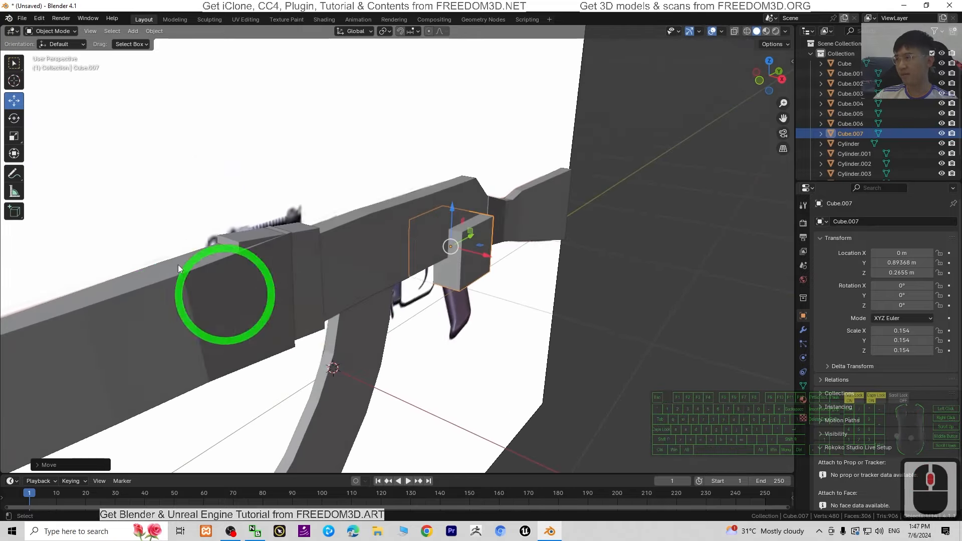
{"action": "left_click", "coordinate": [14, 136]}
{"action": "left_click", "coordinate": [479, 257]}
{"action": "left_click_drag", "start_coordinate": [487, 258], "coordinate": [462, 254]}
{"action": "middle_click_drag", "start_coordinate": [523, 315], "coordinate": [447, 309]}
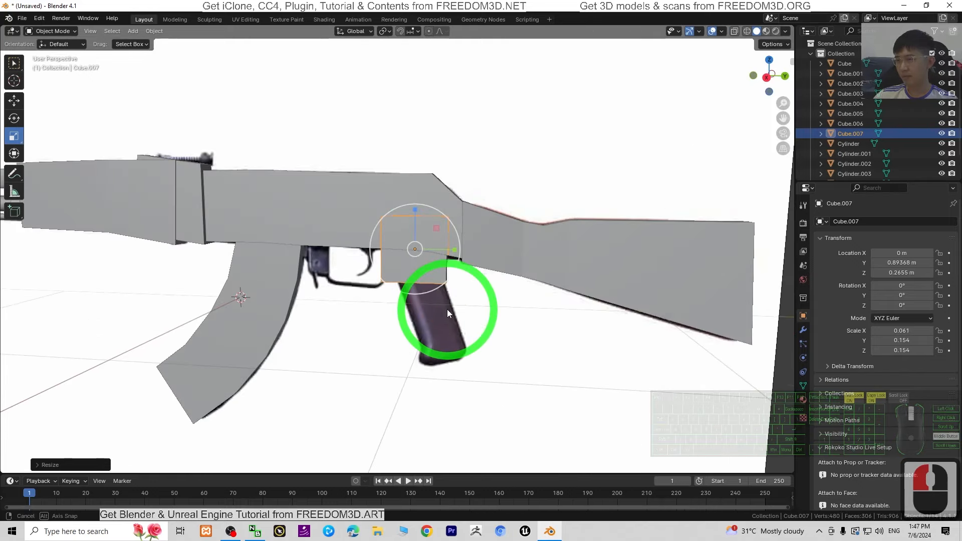
Step: Raise the block above the pistol grip slightly to about Z 0.275 m
{"action": "left_click", "coordinate": [13, 101]}
{"action": "mouse_move", "coordinate": [415, 211]}
{"action": "left_mouse_down"}
{"action": "mouse_move", "coordinate": [413, 157]}
{"action": "mouse_move", "coordinate": [426, 206]}
{"action": "left_mouse_up"}
{"action": "scroll", "coordinate": [490, 290], "scroll_direction": "up", "scroll_amount": 2}
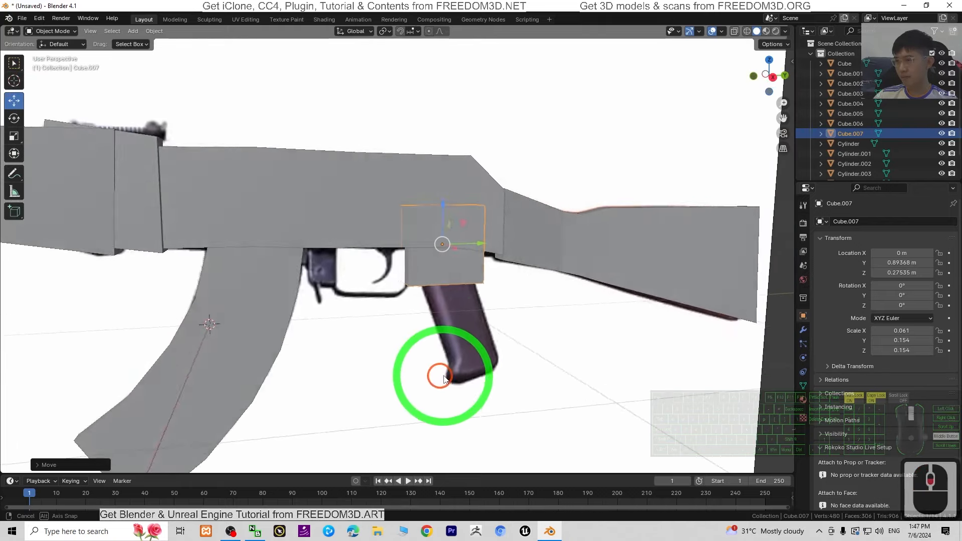
{"action": "mouse_move", "coordinate": [444, 379]}
{"action": "middle_mouse_down"}
{"action": "mouse_move", "coordinate": [450, 374]}
{"action": "mouse_move", "coordinate": [425, 376]}
{"action": "middle_mouse_up"}
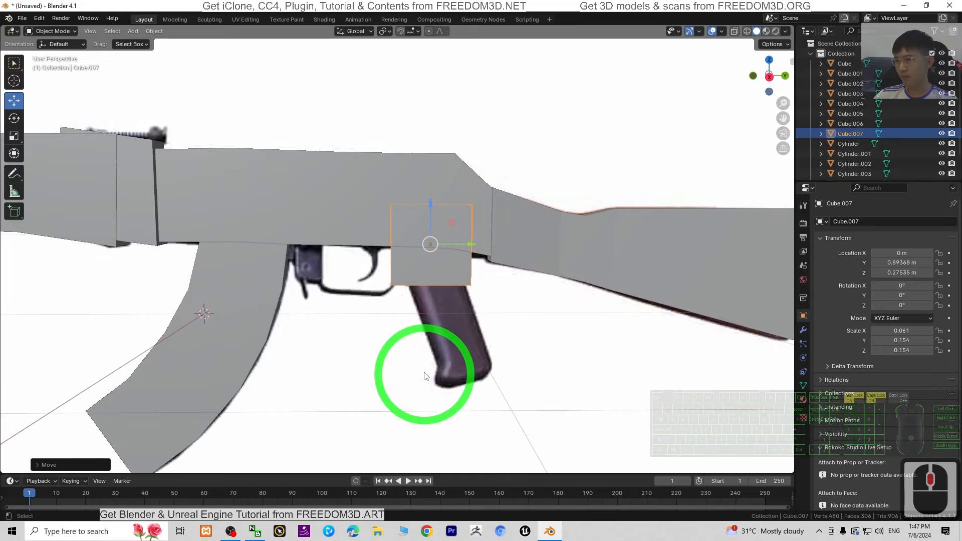
Step: Copy the reference image empty and paste a duplicate in place
{"action": "left_click", "coordinate": [450, 275]}
{"action": "left_click", "coordinate": [450, 275]}
{"action": "key", "text": "ctrl+c"}
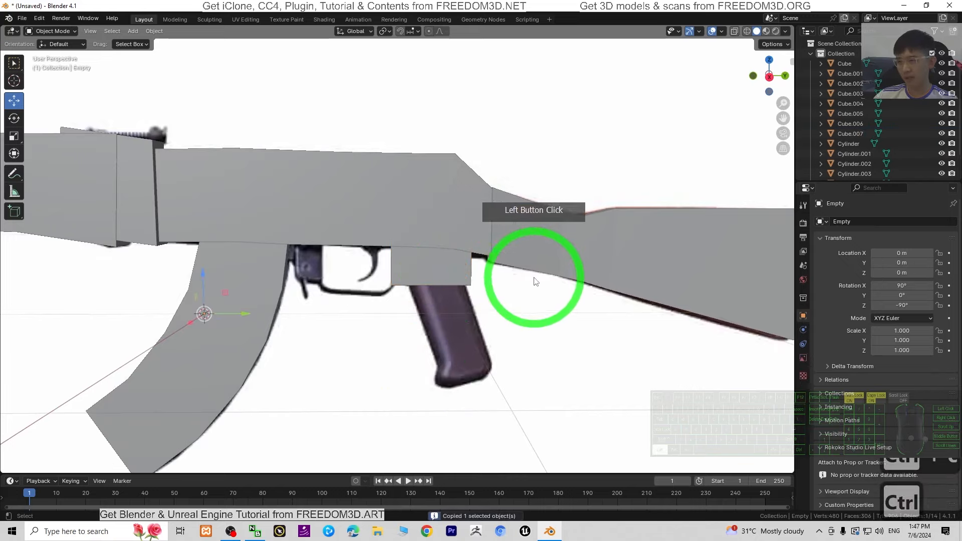
{"action": "key", "text": "ctrl+v"}
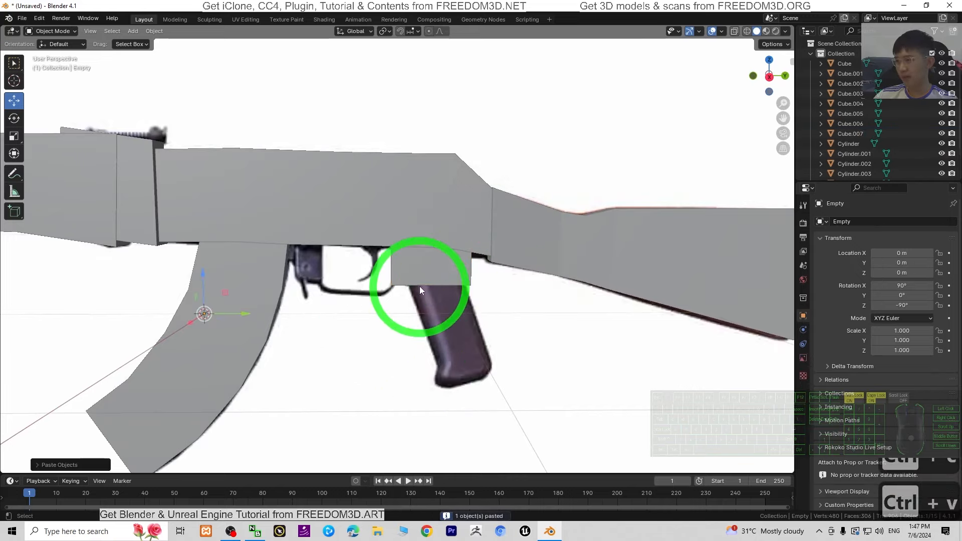
Step: Paste a copy of the block above the grip and move it forward along Y toward the magazine
{"action": "left_click", "coordinate": [428, 269]}
{"action": "left_click_drag", "start_coordinate": [469, 245], "coordinate": [466, 271]}
{"action": "left_click", "coordinate": [458, 274]}
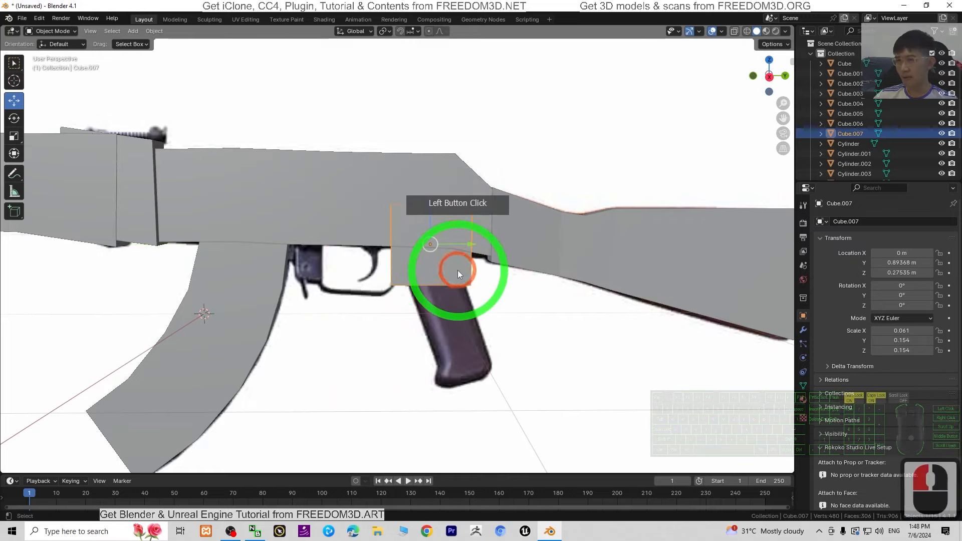
{"action": "key", "text": "ctrl+v"}
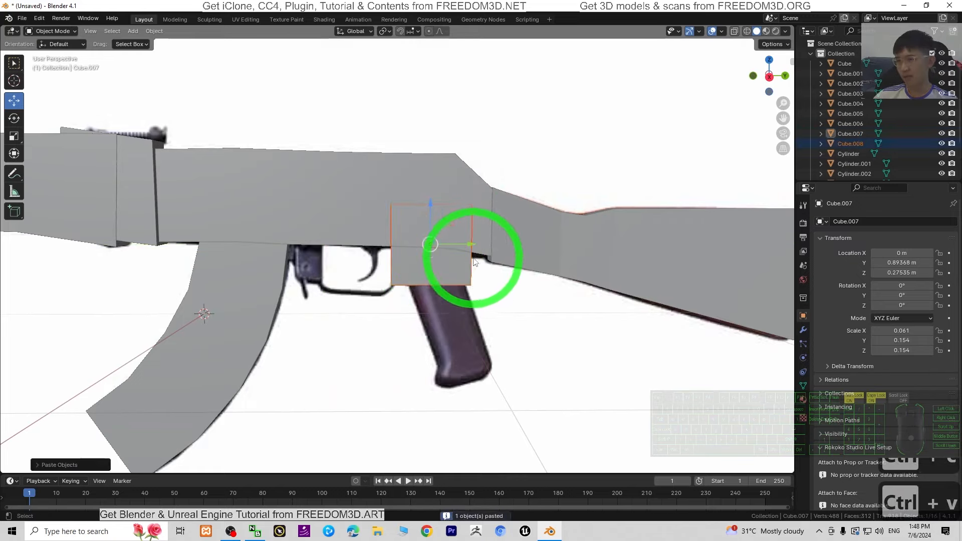
{"action": "left_click_drag", "start_coordinate": [468, 245], "coordinate": [362, 240]}
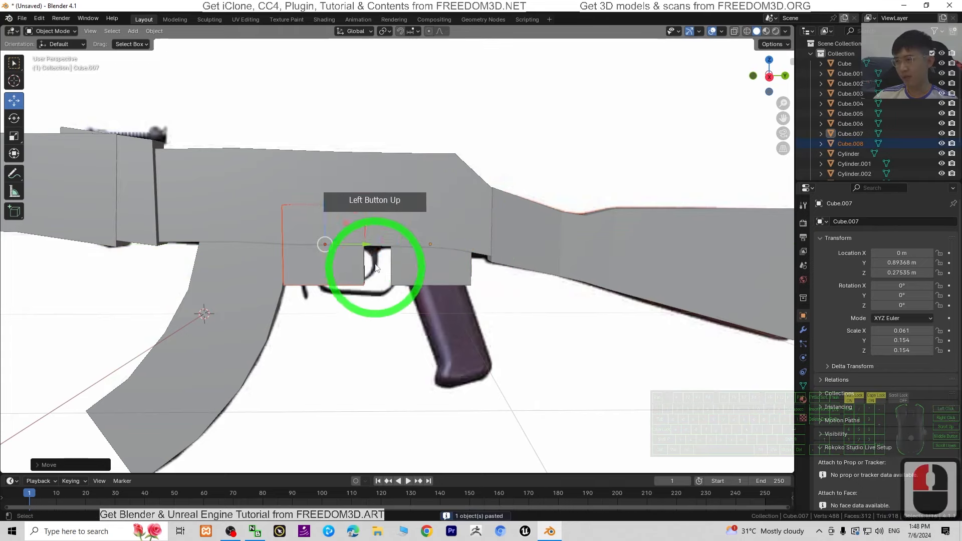
Step: Scale the copied block down uniformly to about a third and shift it about 0.086 m forward along Y, against the magazine
{"action": "key", "text": "s"}
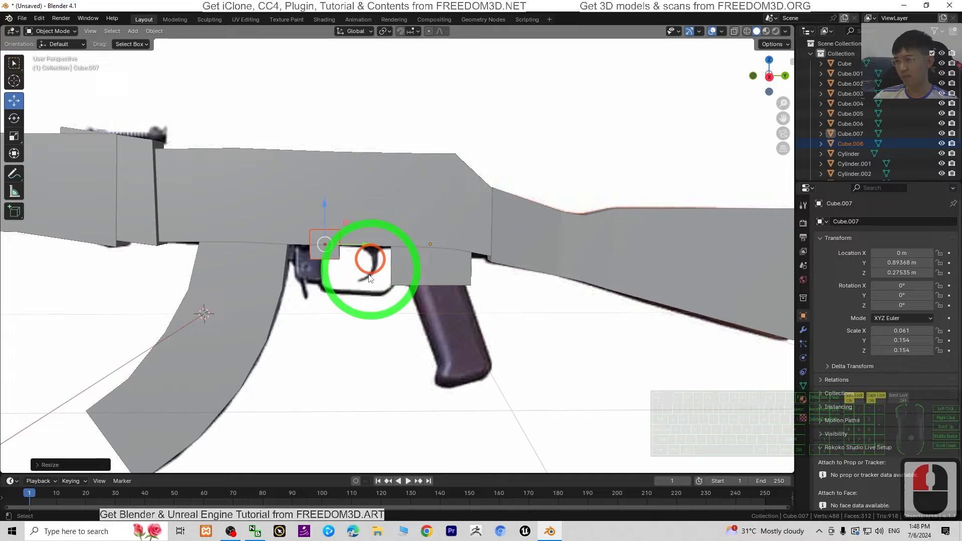
{"action": "left_click", "coordinate": [328, 275]}
{"action": "key", "text": "g"}
{"action": "key", "text": "y"}
{"action": "left_click", "coordinate": [345, 242]}
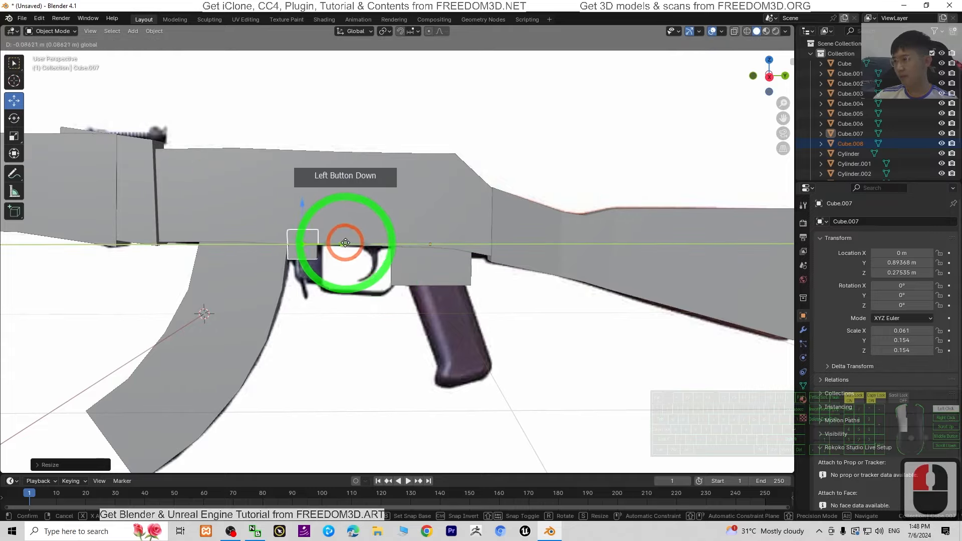
Step: Stretch the small block along Z to a scale of about 0.092 and lower it over the part in front of the trigger guard
{"action": "middle_click_drag", "start_coordinate": [272, 376], "coordinate": [46, 165]}
{"action": "left_click", "coordinate": [17, 140]}
{"action": "left_click", "coordinate": [319, 207]}
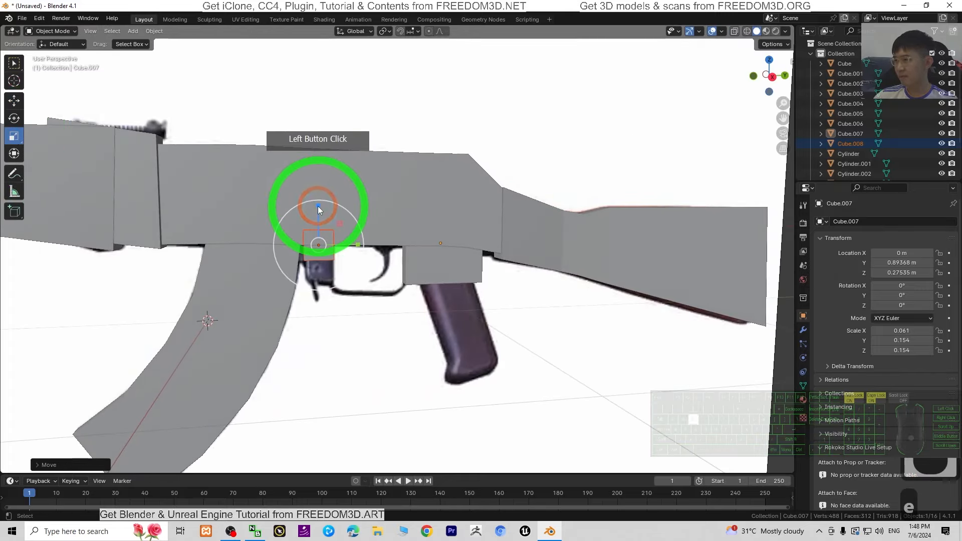
{"action": "left_click_drag", "start_coordinate": [319, 206], "coordinate": [251, 164]}
{"action": "left_click_drag", "start_coordinate": [318, 207], "coordinate": [318, 226]}
{"action": "left_click", "coordinate": [12, 103]}
{"action": "double_click", "coordinate": [432, 302]}
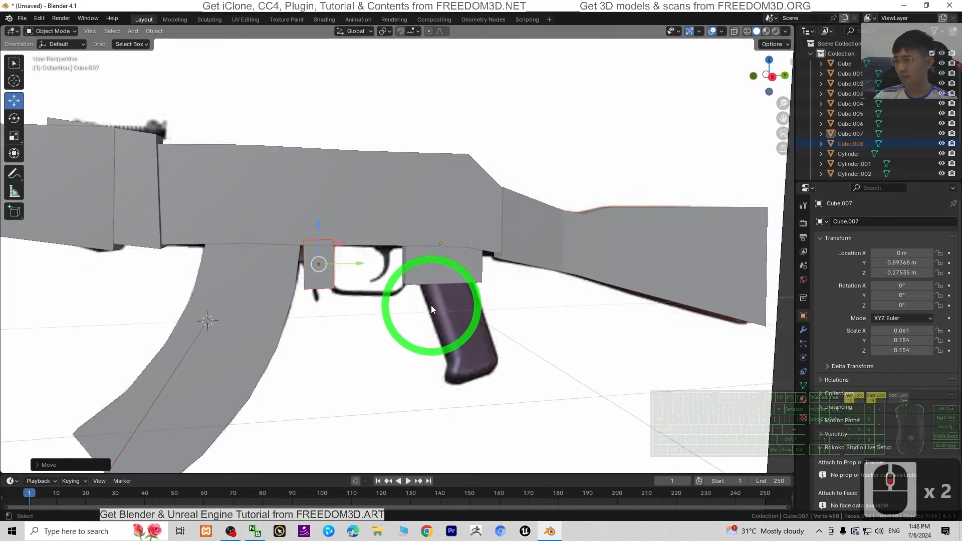
Step: Widen the small block along Y to a scale of about 0.066 to fill the gap between magazine and trigger guard
{"action": "middle_click_drag", "start_coordinate": [324, 339], "coordinate": [318, 337]}
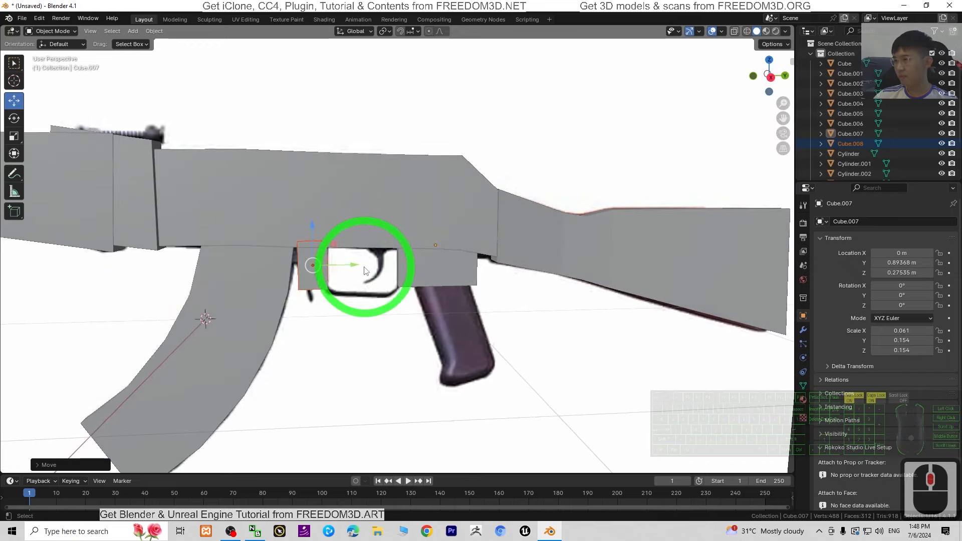
{"action": "mouse_move", "coordinate": [357, 268]}
{"action": "left_mouse_down"}
{"action": "mouse_move", "coordinate": [333, 268]}
{"action": "mouse_move", "coordinate": [361, 265]}
{"action": "left_mouse_up"}
{"action": "left_click", "coordinate": [14, 137]}
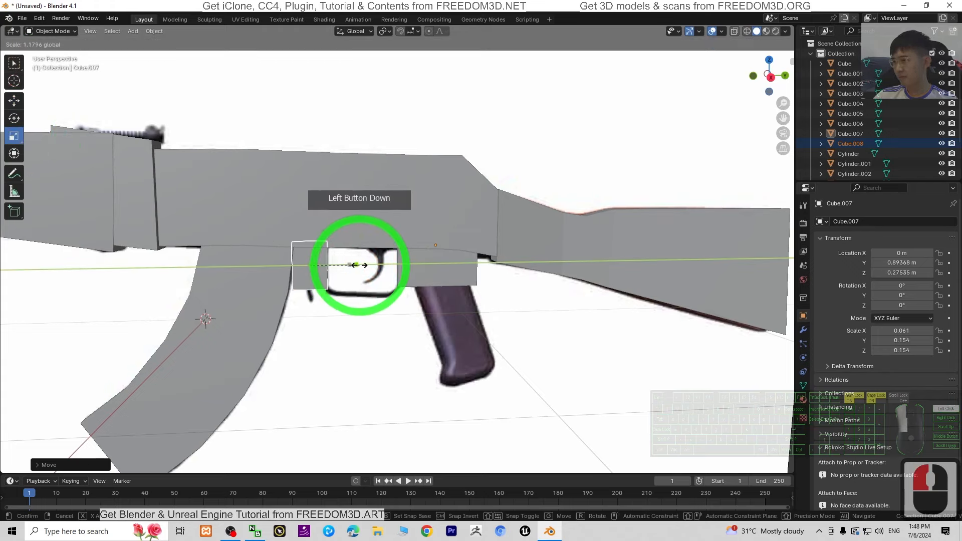
{"action": "left_click_drag", "start_coordinate": [354, 265], "coordinate": [354, 264]}
{"action": "scroll", "coordinate": [468, 337], "scroll_direction": "down", "scroll_amount": 4}
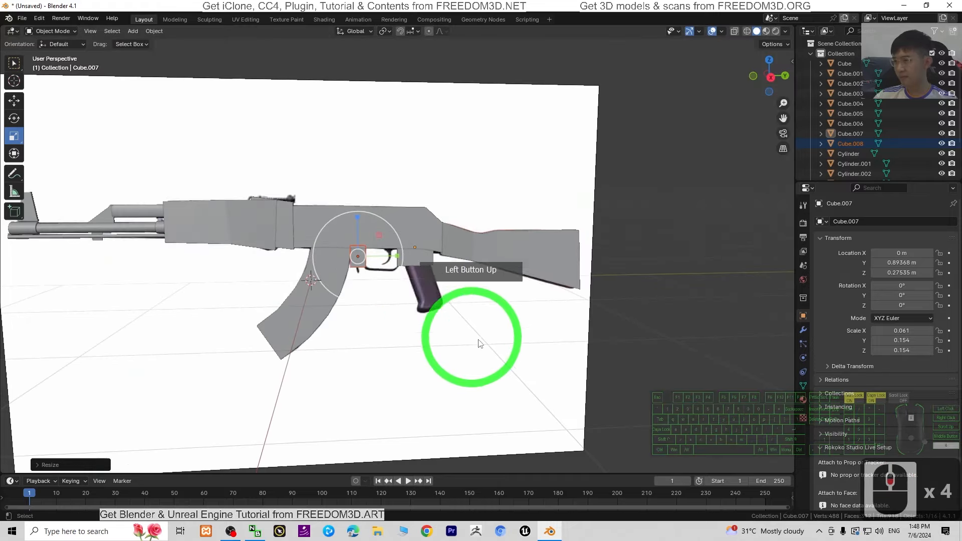
{"action": "mouse_move", "coordinate": [351, 350]}
{"action": "middle_mouse_down"}
{"action": "mouse_move", "coordinate": [387, 354]}
{"action": "mouse_move", "coordinate": [313, 340]}
{"action": "mouse_move", "coordinate": [357, 354]}
{"action": "middle_mouse_up"}
{"action": "scroll", "coordinate": [511, 297], "scroll_direction": "up", "scroll_amount": 3}
{"action": "scroll", "coordinate": [512, 301], "scroll_direction": "up", "scroll_amount": 2}
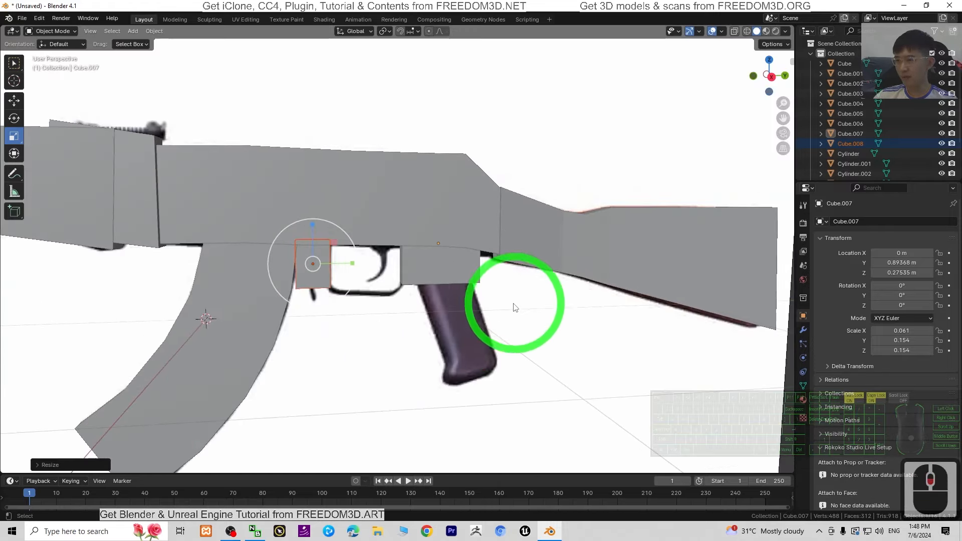
Step: Duplicate the small block and move the copy over the lower pistol grip, to about Y 1.036 m, Z -0.152 m
{"action": "key", "text": "ctrl+c"}
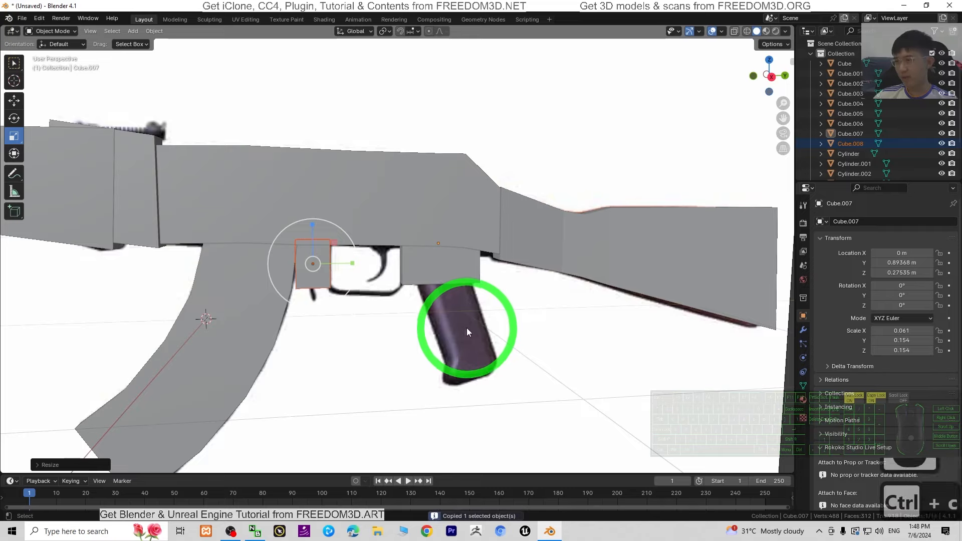
{"action": "key", "text": "ctrl+v"}
{"action": "left_click_drag", "start_coordinate": [352, 263], "coordinate": [484, 271]}
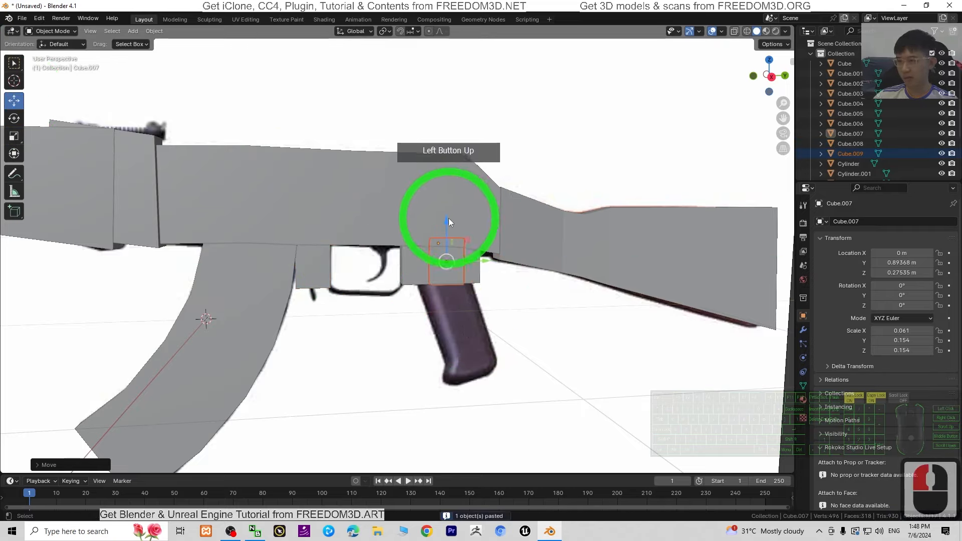
{"action": "left_click_drag", "start_coordinate": [443, 217], "coordinate": [510, 347]}
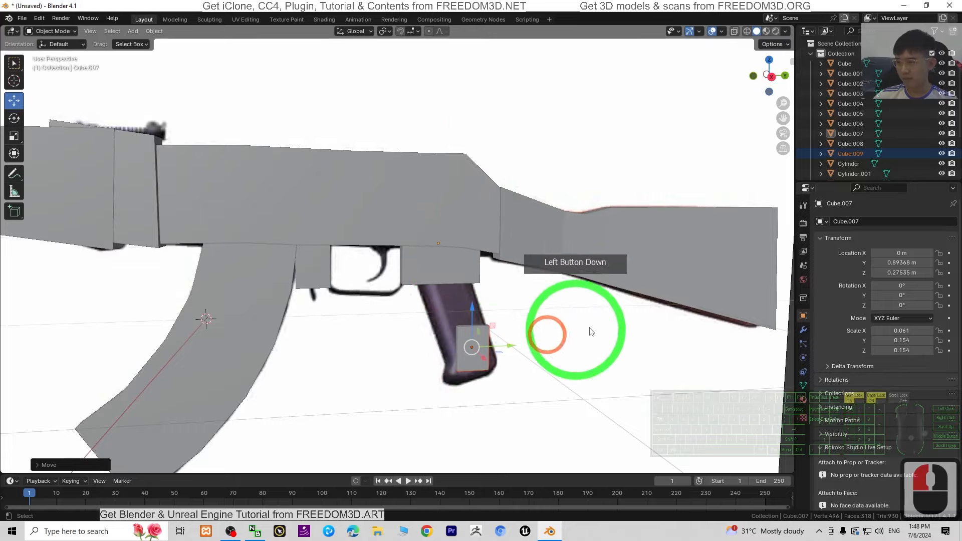
Step: Thicken the pistol grip block along X to a scale of about 0.033
{"action": "middle_click_drag", "start_coordinate": [594, 322], "coordinate": [365, 279]}
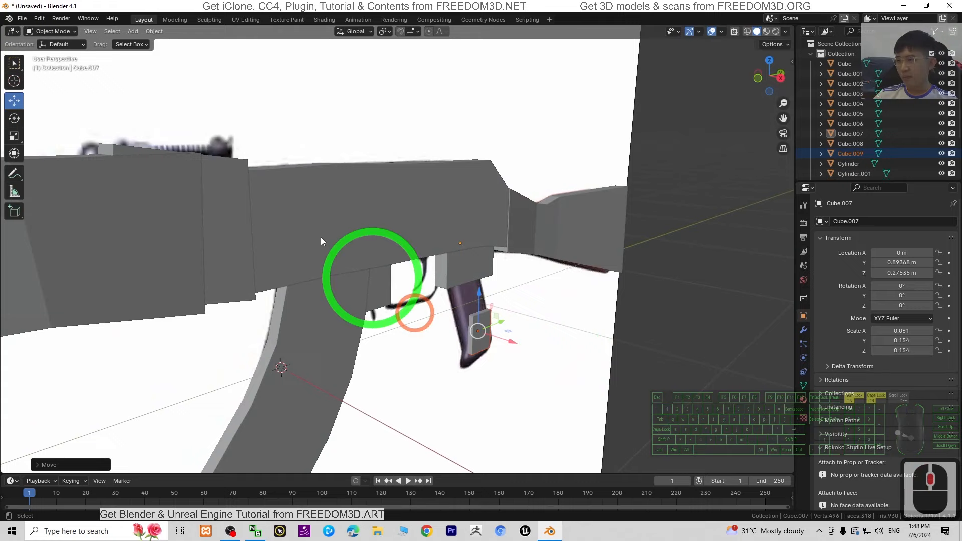
{"action": "left_click_drag", "start_coordinate": [510, 332], "coordinate": [531, 345]}
{"action": "middle_click_drag", "start_coordinate": [577, 345], "coordinate": [548, 348]}
Step: In Edit Mode, move the pistol grip block's top face up and forward to meet the block above, following the grip's slant
{"action": "left_click", "coordinate": [54, 53]}
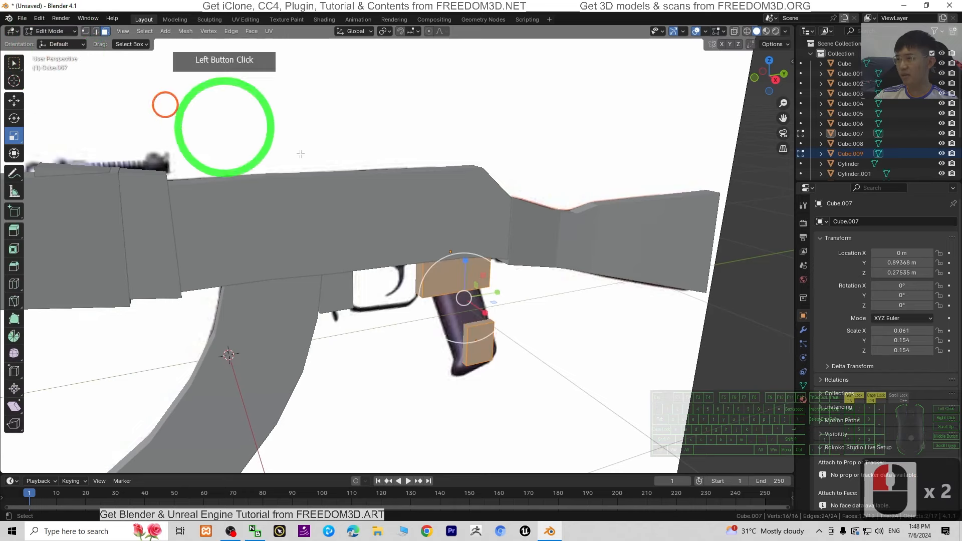
{"action": "scroll", "coordinate": [591, 301], "scroll_direction": "up", "scroll_amount": 3}
{"action": "middle_click_drag", "start_coordinate": [629, 376], "coordinate": [558, 326], "text": "shift"}
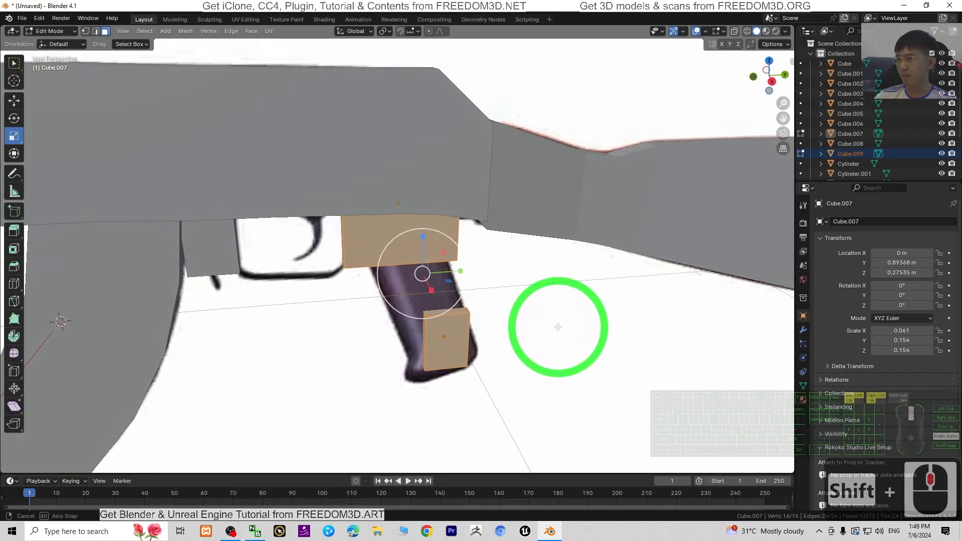
{"action": "left_click", "coordinate": [534, 299]}
{"action": "left_click", "coordinate": [423, 242]}
{"action": "left_click", "coordinate": [456, 341]}
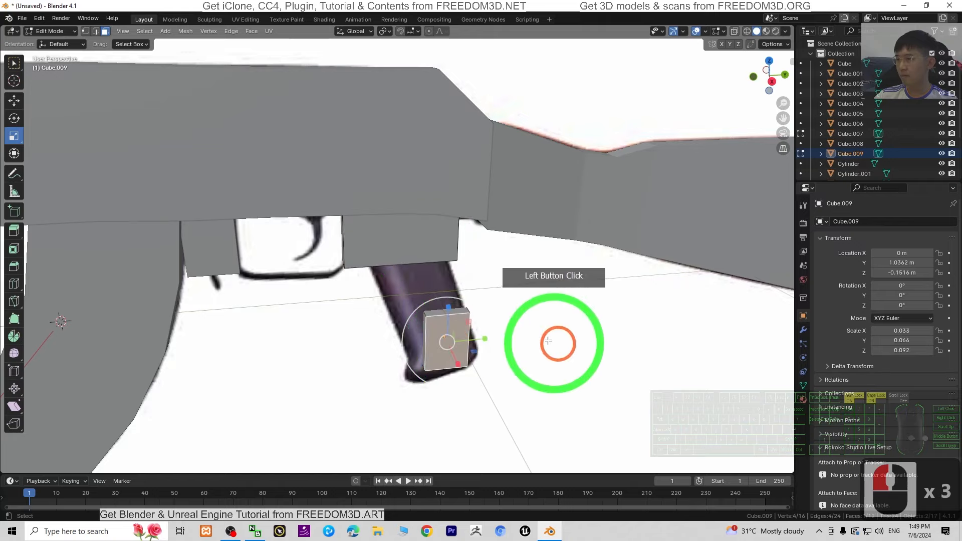
{"action": "left_click", "coordinate": [460, 314]}
{"action": "left_click", "coordinate": [459, 310]}
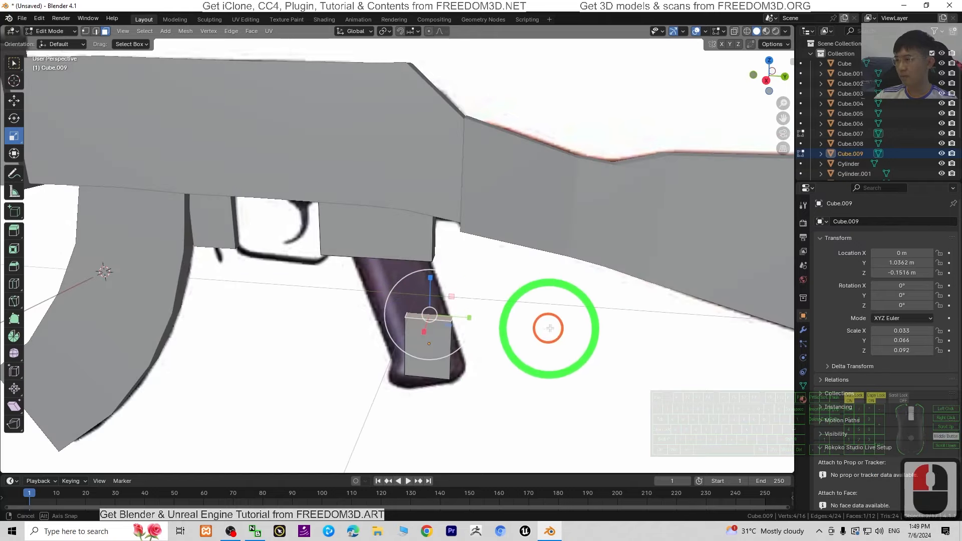
{"action": "middle_click_drag", "start_coordinate": [387, 299], "coordinate": [290, 287]}
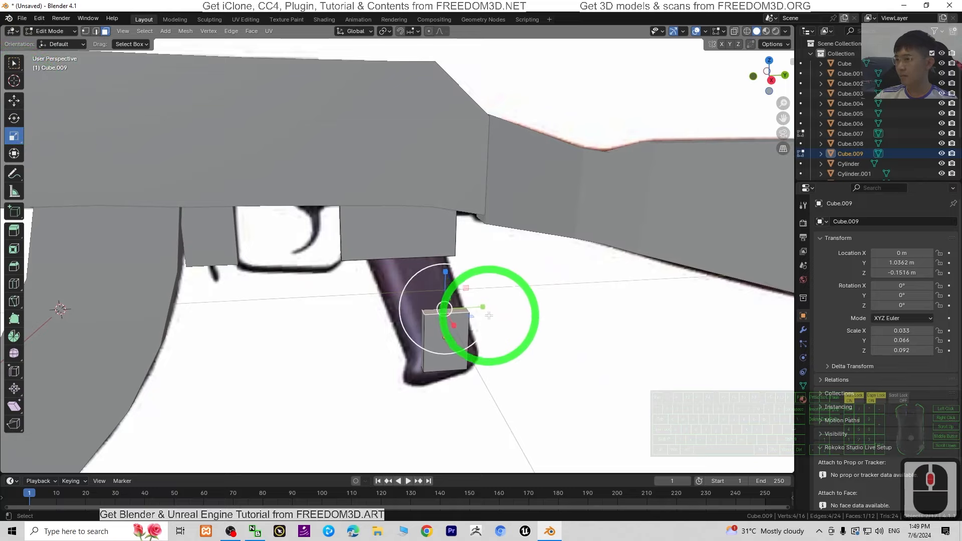
{"action": "left_click_drag", "start_coordinate": [483, 307], "coordinate": [571, 383]}
{"action": "left_click", "coordinate": [13, 100]}
{"action": "left_click", "coordinate": [499, 304]}
Step: Widen the pistol grip's bottom face along Y and lower it to the base of the grip in the reference
{"action": "middle_click_drag", "start_coordinate": [571, 383], "coordinate": [457, 335]}
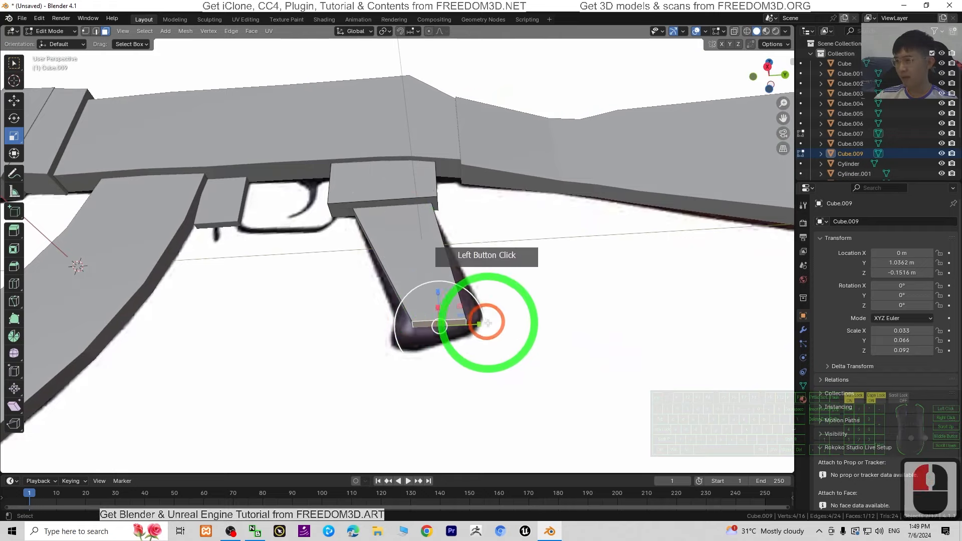
{"action": "left_click_drag", "start_coordinate": [488, 323], "coordinate": [330, 267]}
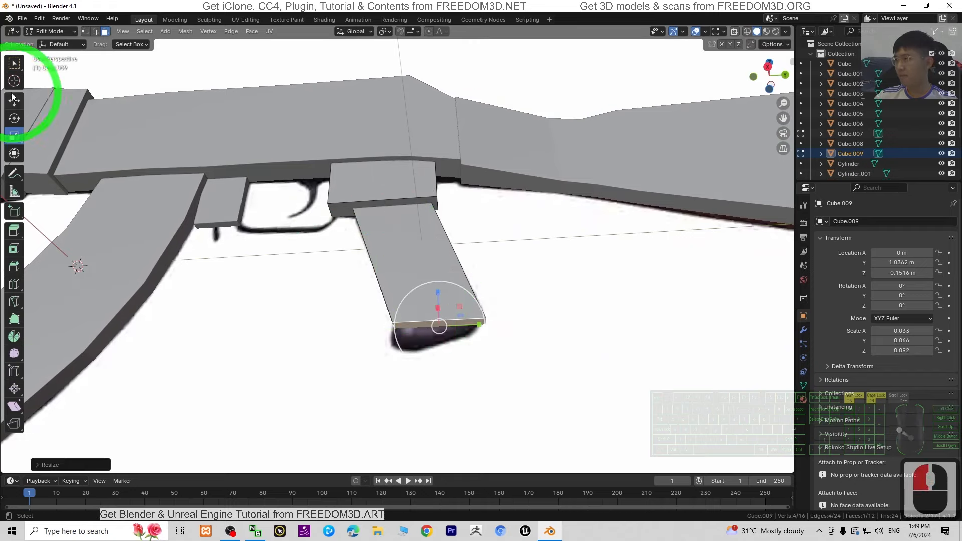
{"action": "left_click_drag", "start_coordinate": [435, 291], "coordinate": [443, 316]}
{"action": "left_click", "coordinate": [501, 348]}
{"action": "left_click_drag", "start_coordinate": [485, 346], "coordinate": [494, 348]}
Step: Raise the rear bottom edge of the pistol grip and adjust it so the base slants like the reference
{"action": "scroll", "coordinate": [492, 301], "scroll_direction": "down", "scroll_amount": 4}
{"action": "middle_click_drag", "start_coordinate": [492, 301], "coordinate": [542, 365]}
{"action": "scroll", "coordinate": [531, 359], "scroll_direction": "up", "scroll_amount": 3}
{"action": "scroll", "coordinate": [584, 384], "scroll_direction": "down", "scroll_amount": 2}
{"action": "left_click", "coordinate": [95, 31]}
{"action": "scroll", "coordinate": [533, 318], "scroll_direction": "down", "scroll_amount": 2}
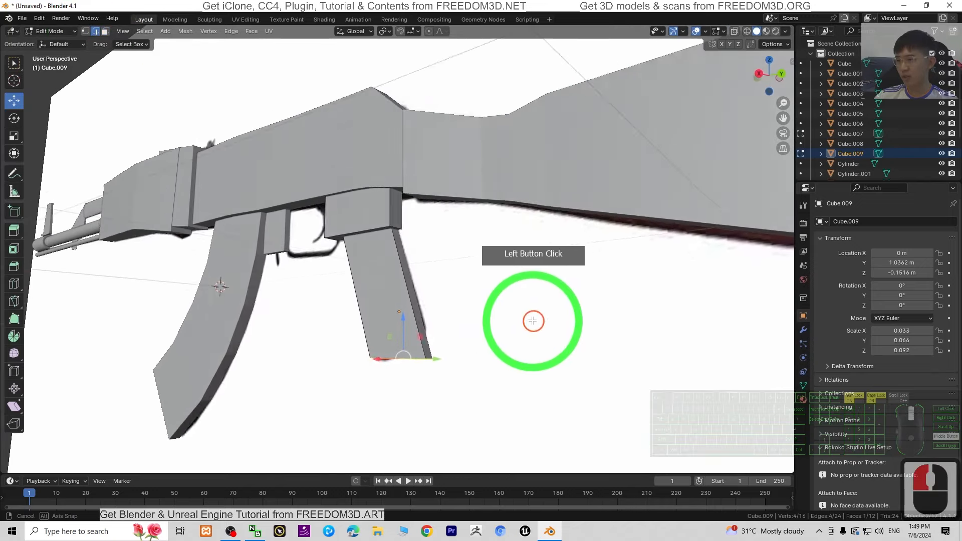
{"action": "scroll", "coordinate": [563, 389], "scroll_direction": "up", "scroll_amount": 3}
{"action": "middle_click_drag", "start_coordinate": [551, 383], "coordinate": [418, 373], "text": "shift"}
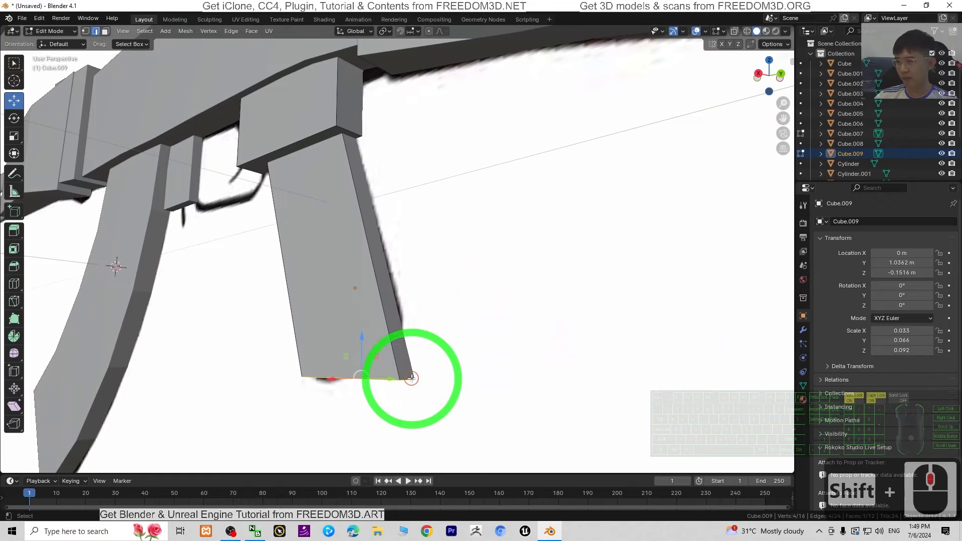
{"action": "left_click", "coordinate": [417, 338]}
{"action": "left_click_drag", "start_coordinate": [414, 346], "coordinate": [404, 302]}
{"action": "middle_click_drag", "start_coordinate": [404, 302], "coordinate": [532, 331]}
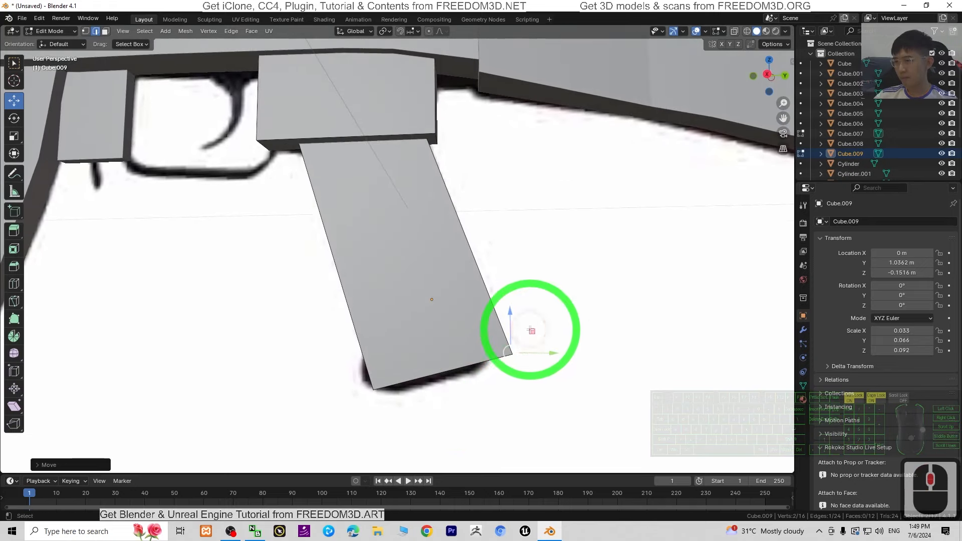
{"action": "left_click_drag", "start_coordinate": [529, 332], "coordinate": [522, 331]}
Step: Examine the pistol grip and the trigger guard opening against the reference image
{"action": "middle_click_drag", "start_coordinate": [413, 425], "coordinate": [472, 414]}
{"action": "scroll", "coordinate": [482, 352], "scroll_direction": "down", "scroll_amount": 9}
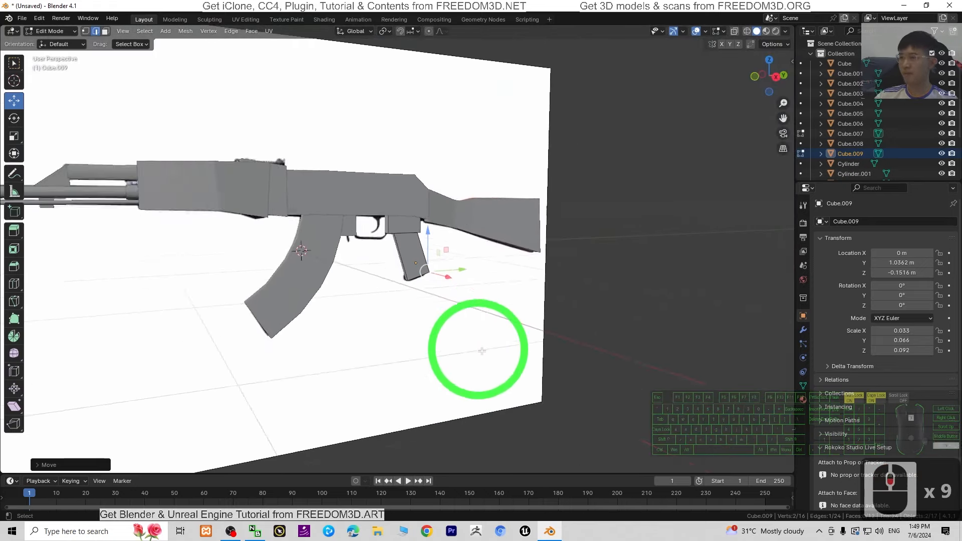
{"action": "scroll", "coordinate": [455, 333], "scroll_direction": "up", "scroll_amount": 3}
{"action": "middle_click_drag", "start_coordinate": [397, 333], "coordinate": [297, 349]}
{"action": "scroll", "coordinate": [323, 262], "scroll_direction": "up", "scroll_amount": 5}
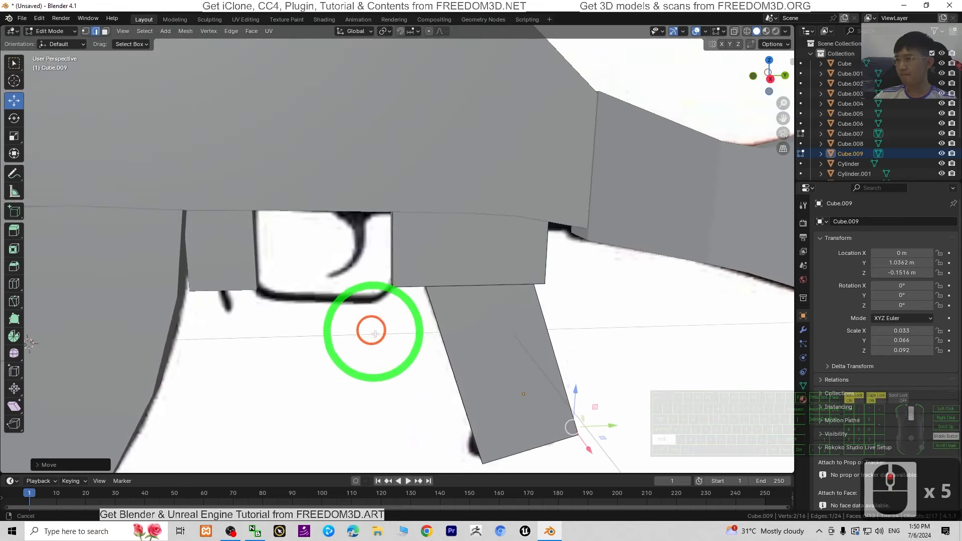
{"action": "middle_click_drag", "start_coordinate": [375, 333], "coordinate": [430, 349], "text": "shift"}
{"action": "scroll", "coordinate": [426, 359], "scroll_direction": "down", "scroll_amount": 3}
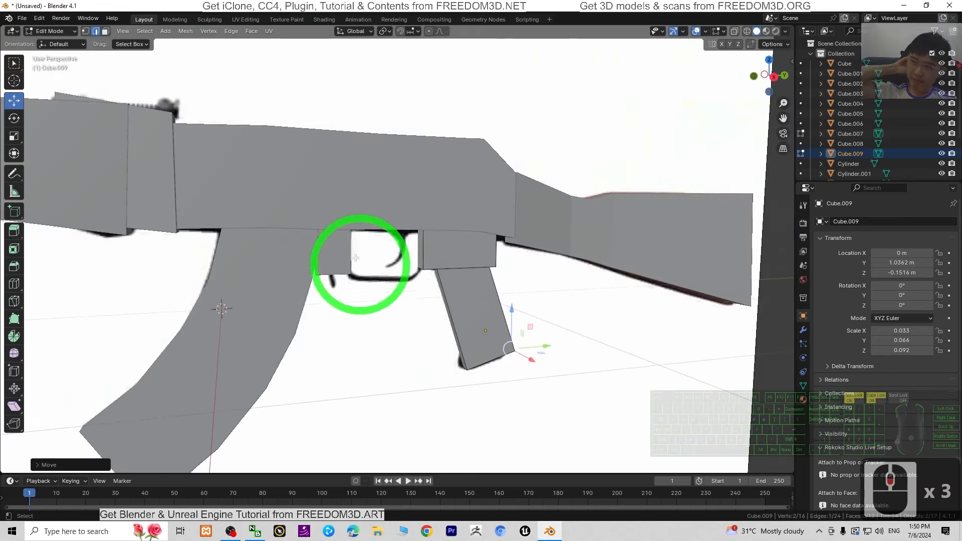
{"action": "scroll", "coordinate": [424, 274], "scroll_direction": "up", "scroll_amount": 3}
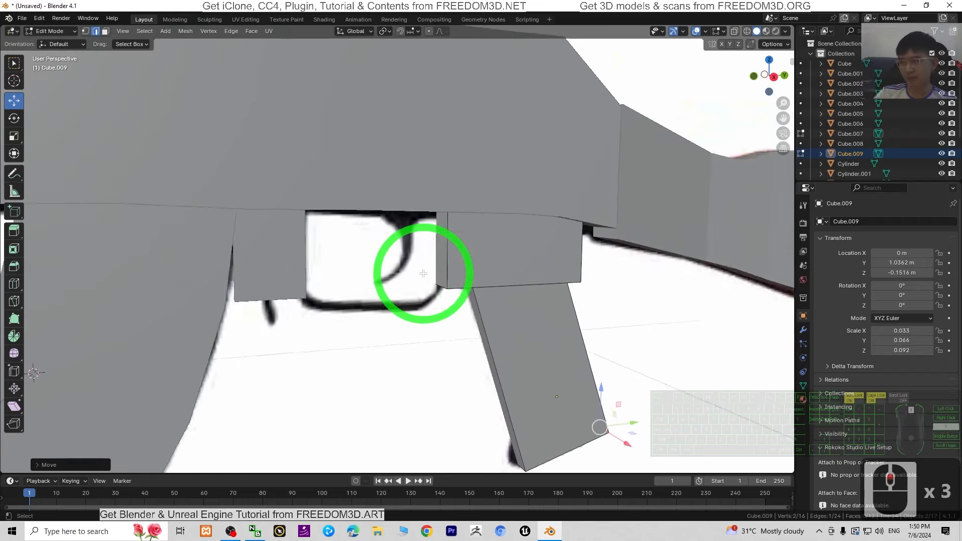
{"action": "scroll", "coordinate": [449, 292], "scroll_direction": "up", "scroll_amount": 1}
{"action": "scroll", "coordinate": [444, 303], "scroll_direction": "down", "scroll_amount": 2}
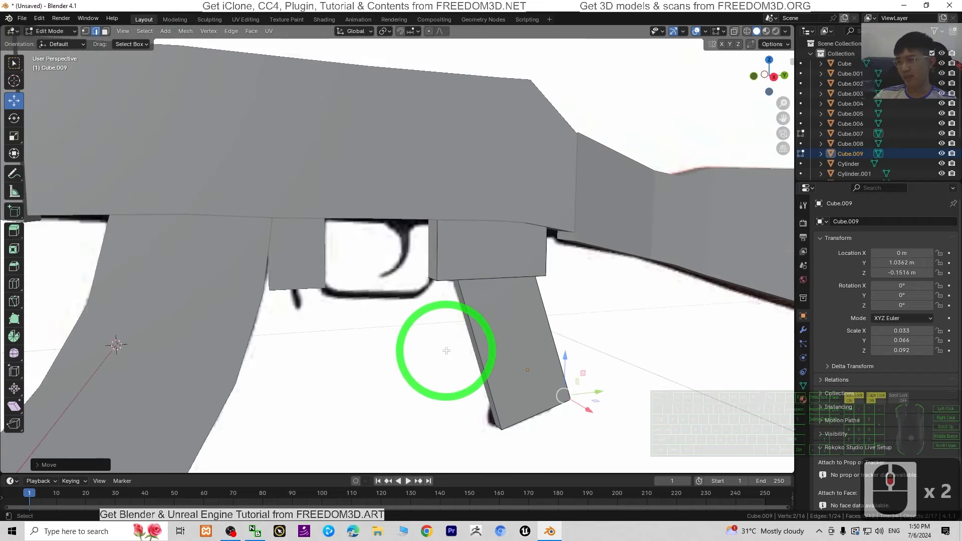
Step: Return to Object Mode and check the selection of the grip and the reference image around the trigger
{"action": "left_click", "coordinate": [50, 31]}
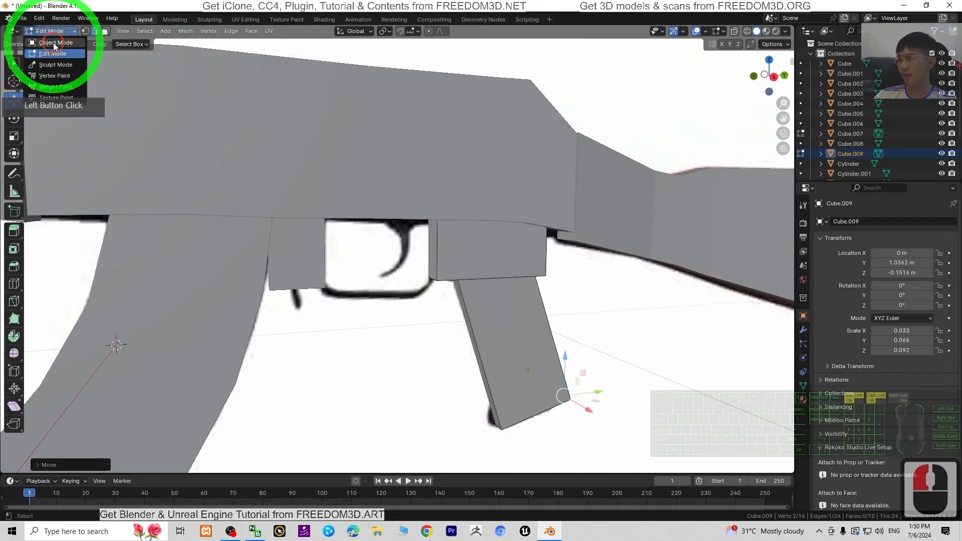
{"action": "left_click", "coordinate": [55, 43]}
{"action": "scroll", "coordinate": [470, 237], "scroll_direction": "down", "scroll_amount": 3}
{"action": "left_click", "coordinate": [588, 317]}
{"action": "left_click", "coordinate": [465, 282]}
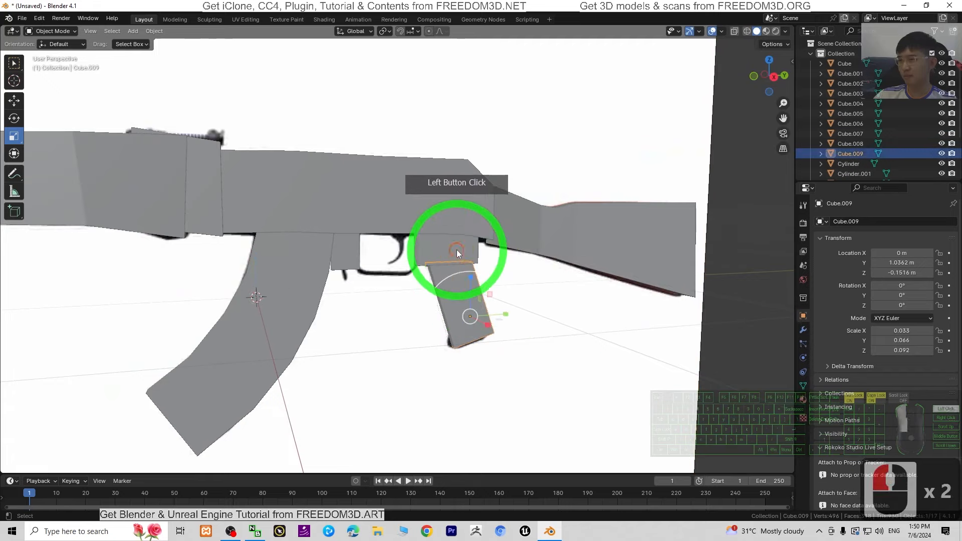
{"action": "left_click", "coordinate": [456, 250]}
{"action": "left_click", "coordinate": [469, 287]}
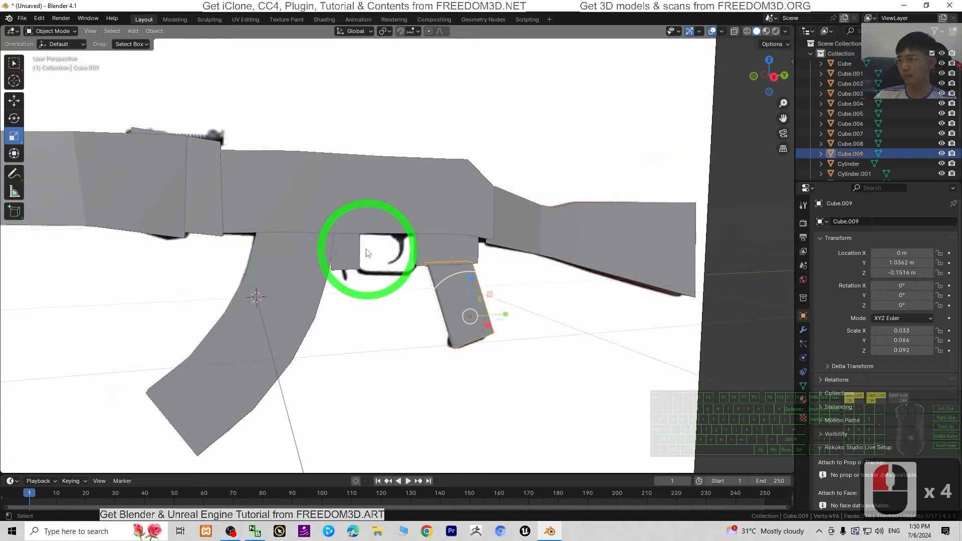
{"action": "left_click", "coordinate": [438, 254]}
{"action": "left_click", "coordinate": [470, 297]}
{"action": "left_click", "coordinate": [366, 238]}
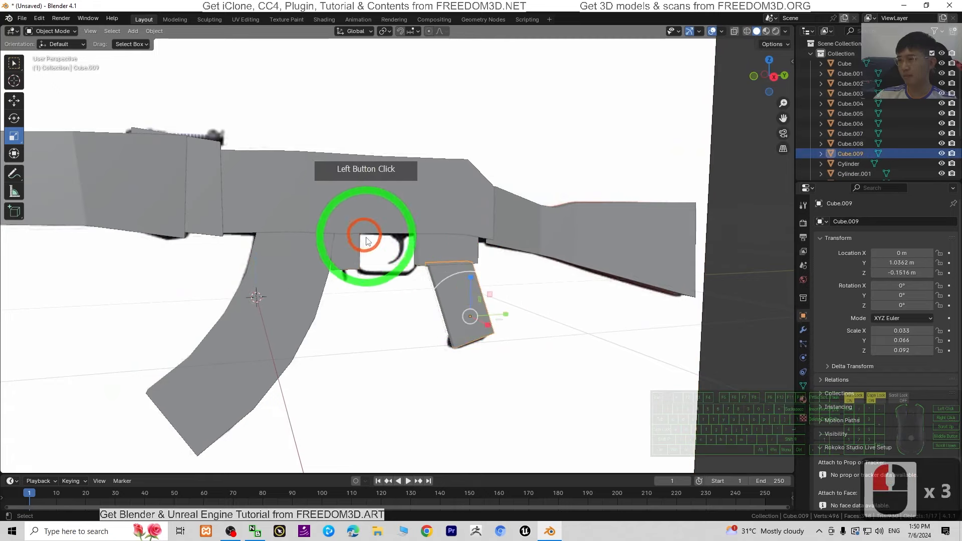
{"action": "left_click", "coordinate": [398, 243]}
Step: Add a cube mesh and scale it down uniformly to about 0.060
{"action": "scroll", "coordinate": [407, 243], "scroll_direction": "up", "scroll_amount": 5}
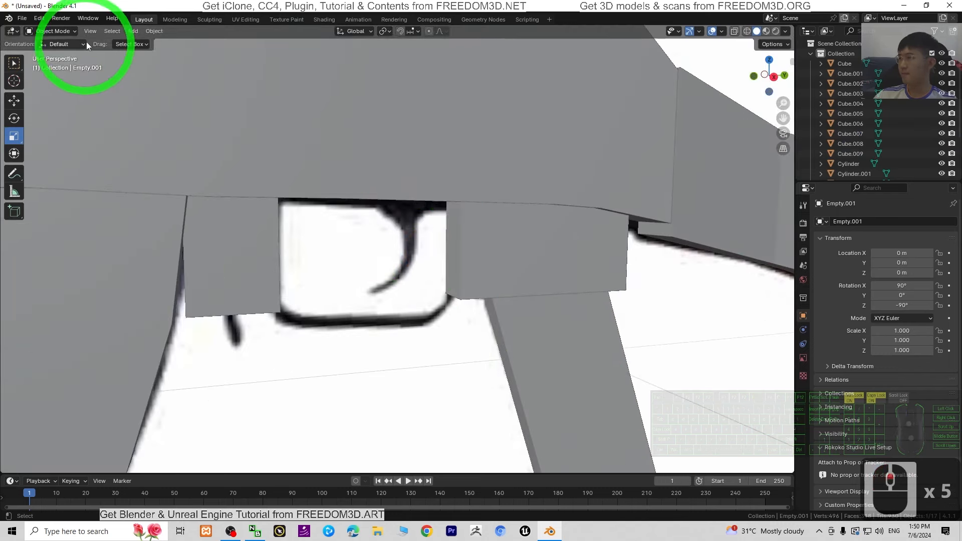
{"action": "left_click", "coordinate": [133, 31]}
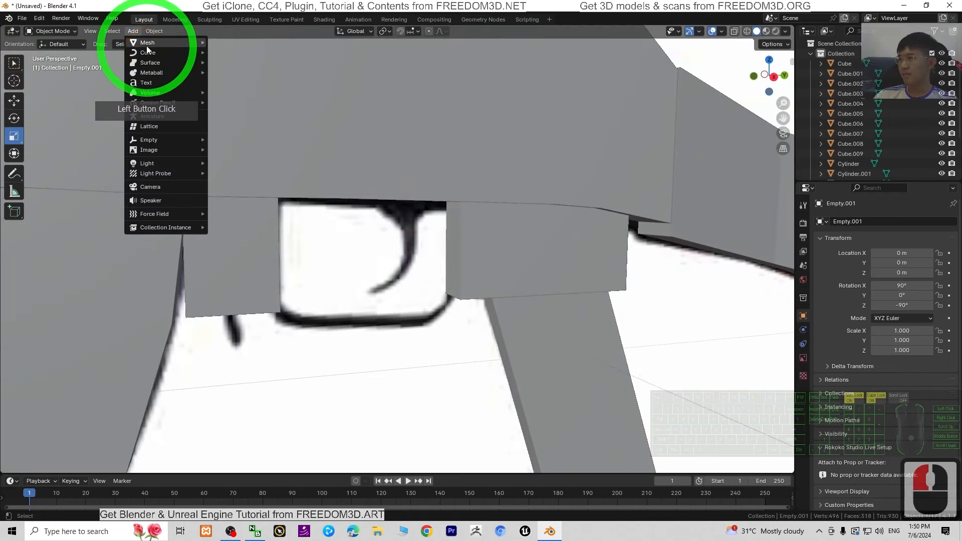
{"action": "left_click", "coordinate": [147, 46]}
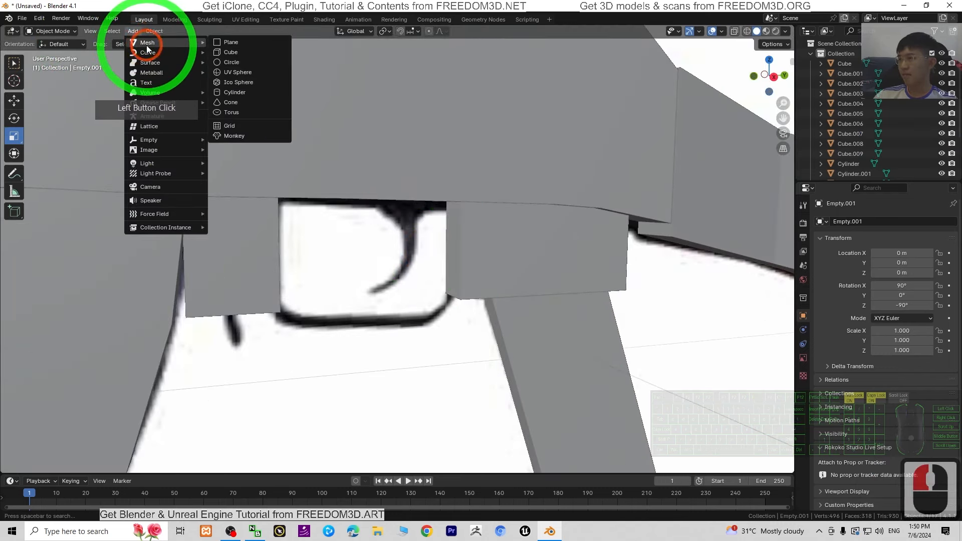
{"action": "left_click", "coordinate": [239, 51]}
{"action": "scroll", "coordinate": [396, 205], "scroll_direction": "down", "scroll_amount": 8}
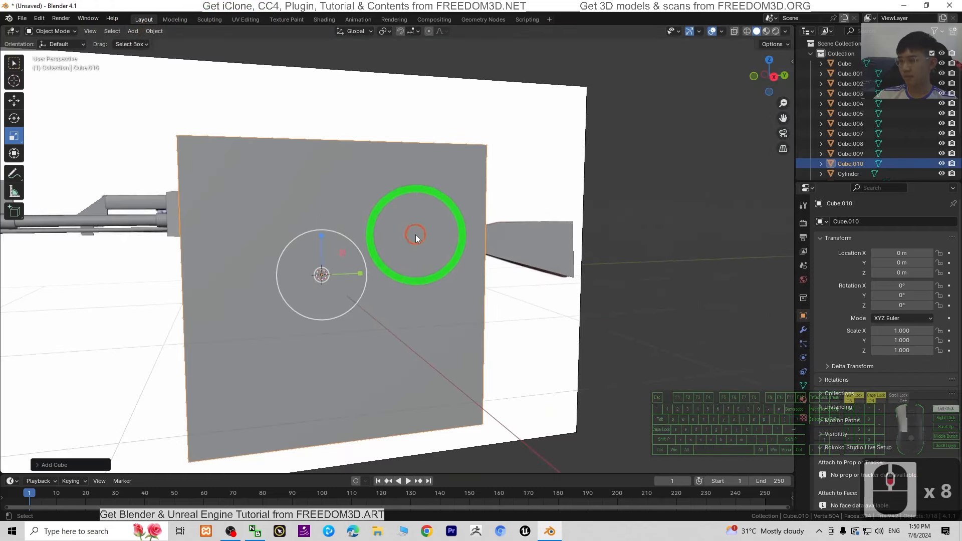
{"action": "key", "text": "s"}
{"action": "left_click", "coordinate": [329, 266]}
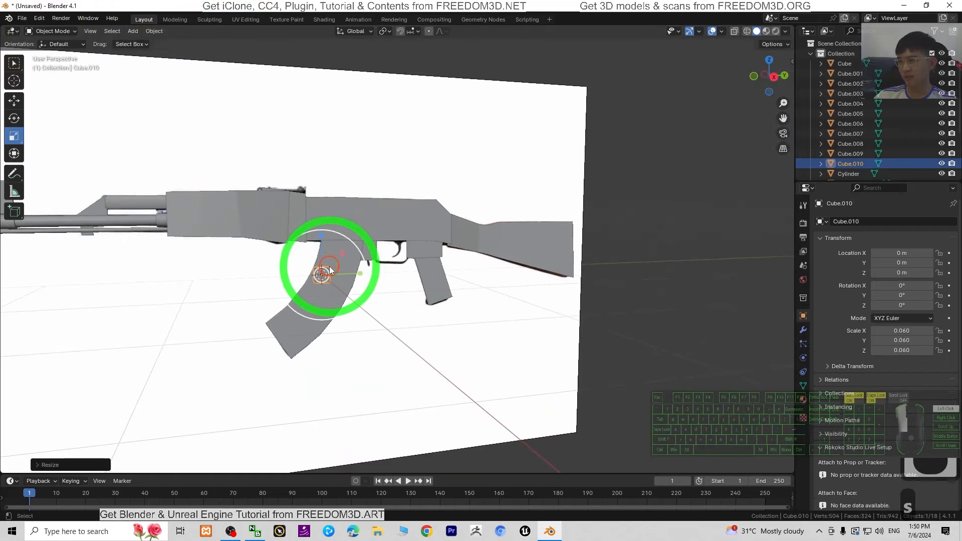
Step: Move the new cube into the trigger guard opening, to about Y 0.659 m, Z 0.225 m, and scale it to about 0.017
{"action": "scroll", "coordinate": [441, 279], "scroll_direction": "up", "scroll_amount": 5}
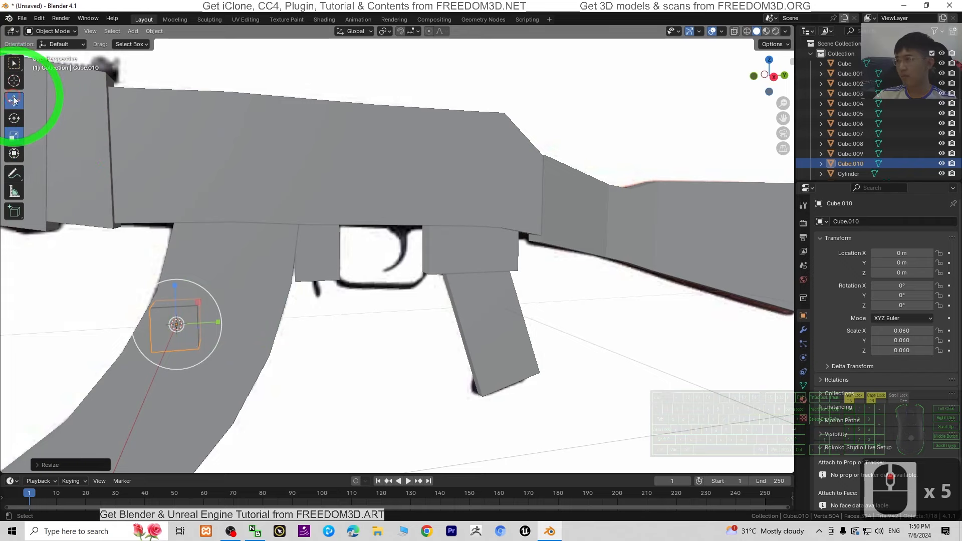
{"action": "left_click_drag", "start_coordinate": [198, 302], "coordinate": [424, 219]}
{"action": "scroll", "coordinate": [573, 227], "scroll_direction": "up", "scroll_amount": 4}
{"action": "key", "text": "s"}
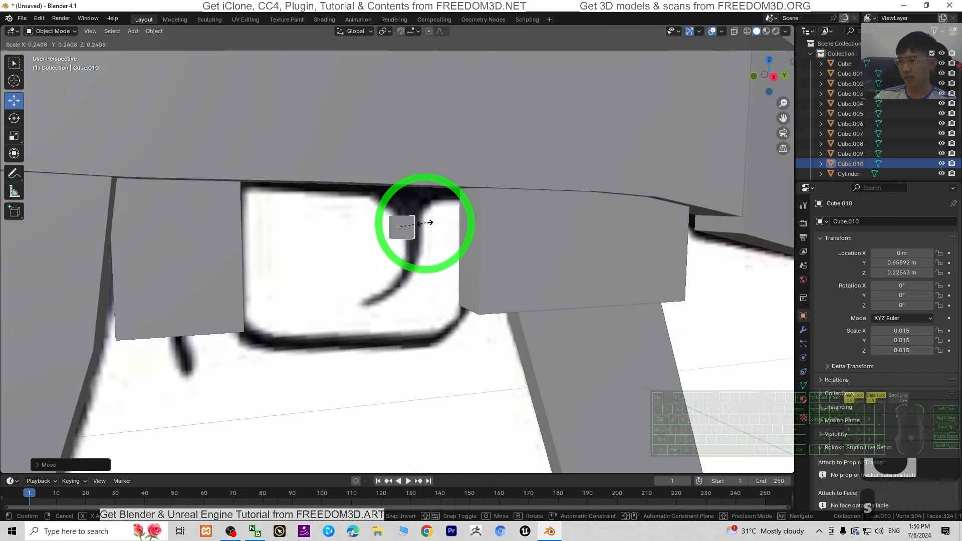
{"action": "left_click", "coordinate": [511, 238]}
Step: Move the small cube over the top of the trigger, to about Y 0.669 m, Z 0.262 m
{"action": "scroll", "coordinate": [514, 237], "scroll_direction": "up", "scroll_amount": 2}
{"action": "middle_click_drag", "start_coordinate": [501, 237], "coordinate": [290, 269]}
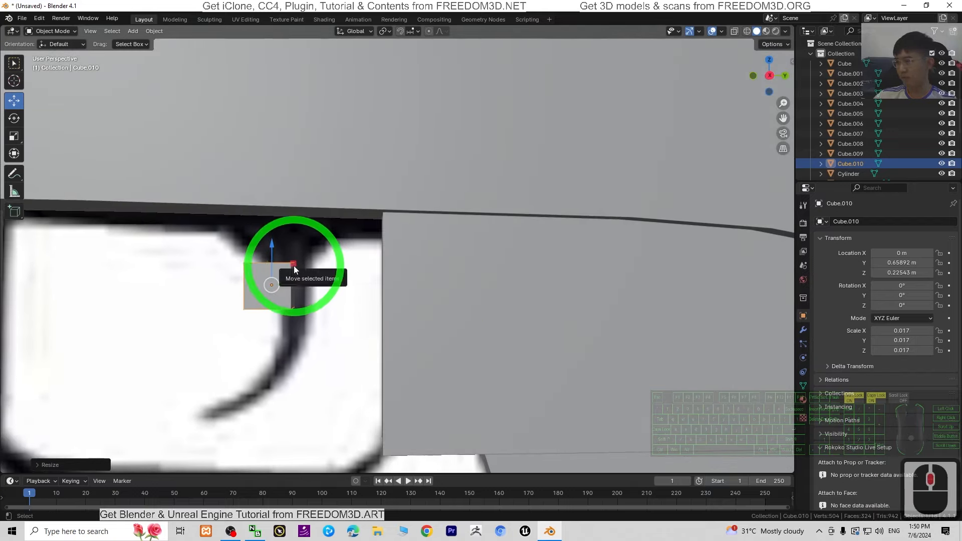
{"action": "left_click_drag", "start_coordinate": [294, 265], "coordinate": [307, 213]}
{"action": "middle_click_drag", "start_coordinate": [329, 312], "coordinate": [361, 324]}
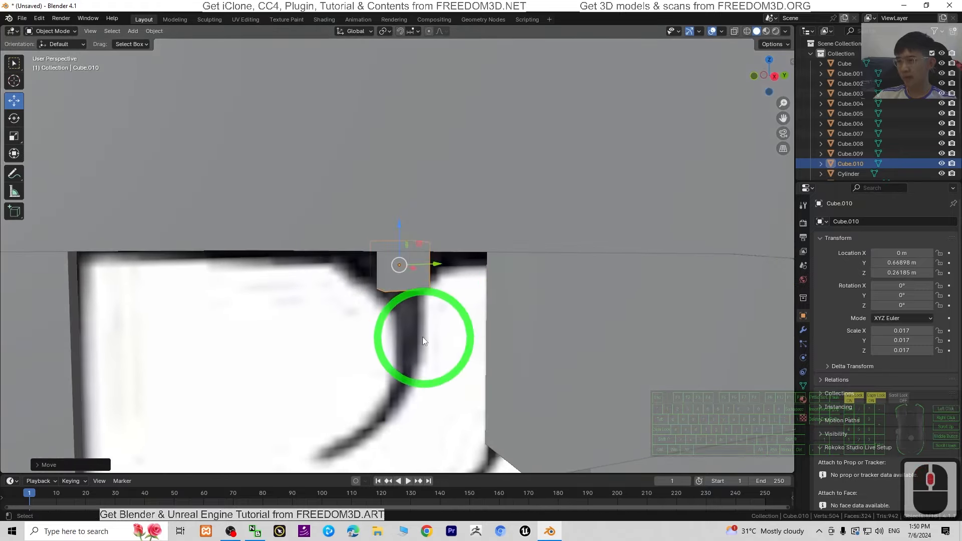
{"action": "middle_click_drag", "start_coordinate": [480, 329], "coordinate": [450, 327]}
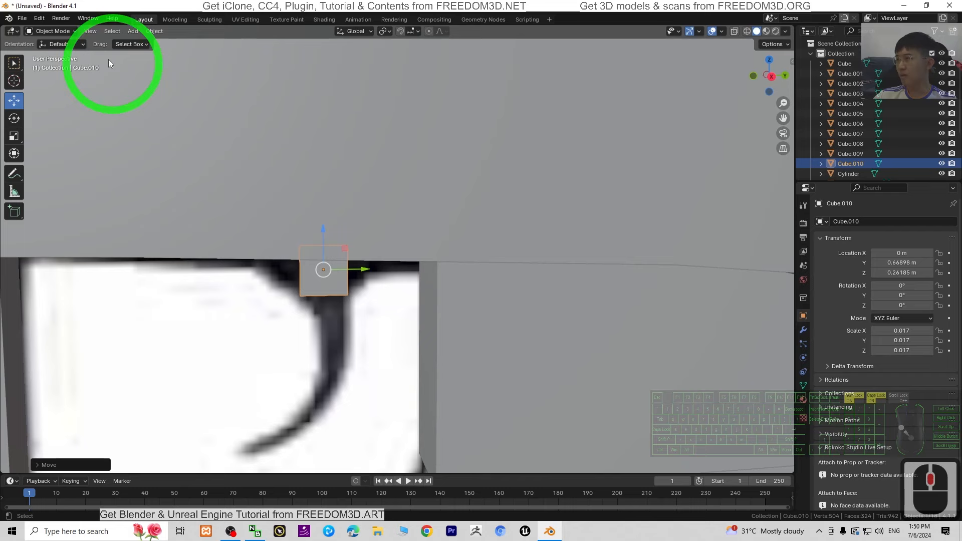
Step: Enter Edit Mode on the small trigger cube and merge all its vertices at center into a single vertex
{"action": "left_click", "coordinate": [53, 53]}
{"action": "left_click", "coordinate": [321, 239]}
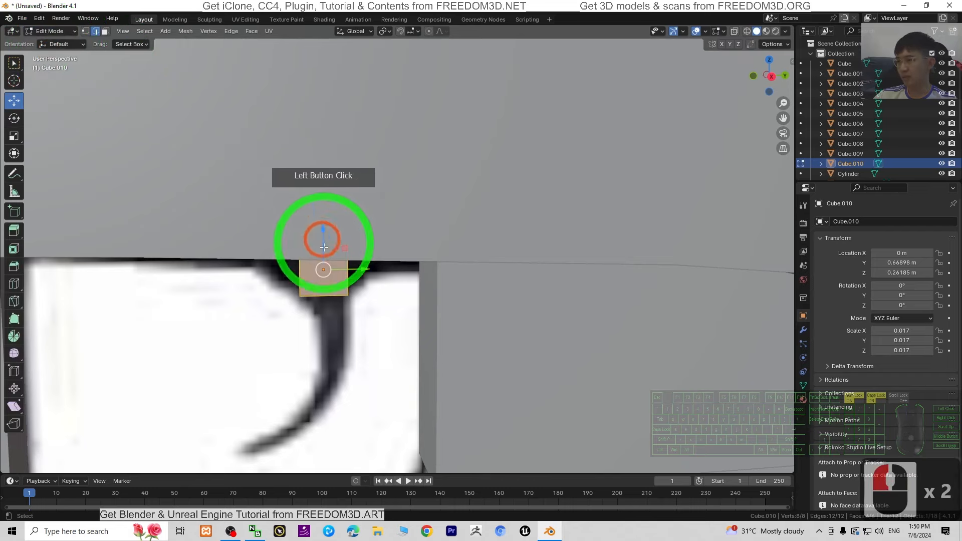
{"action": "right_click", "coordinate": [334, 285]}
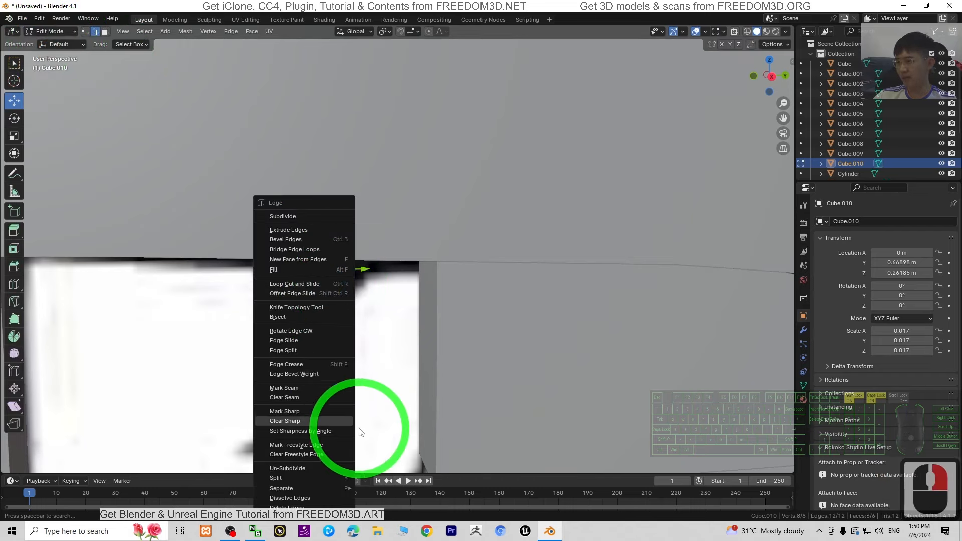
{"action": "left_click", "coordinate": [338, 275]}
{"action": "right_click", "coordinate": [332, 281]}
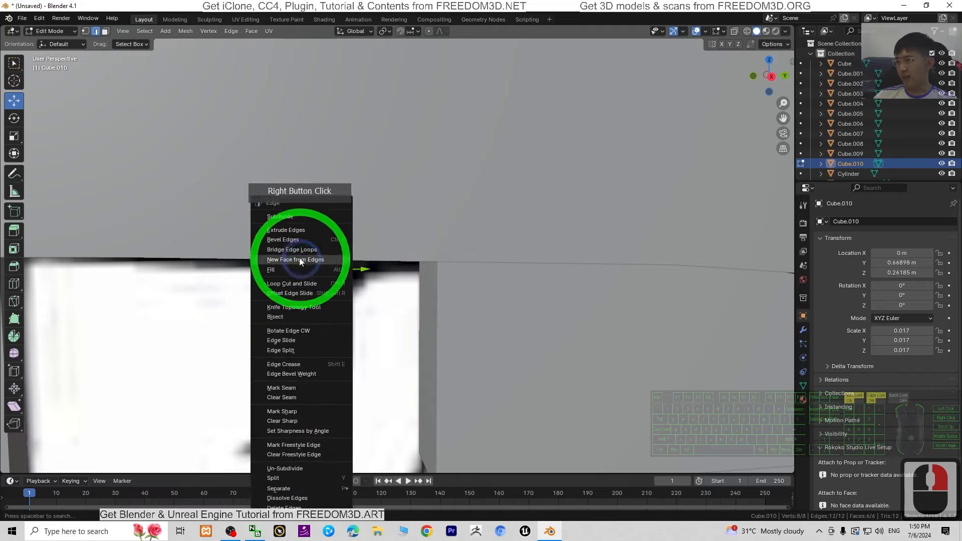
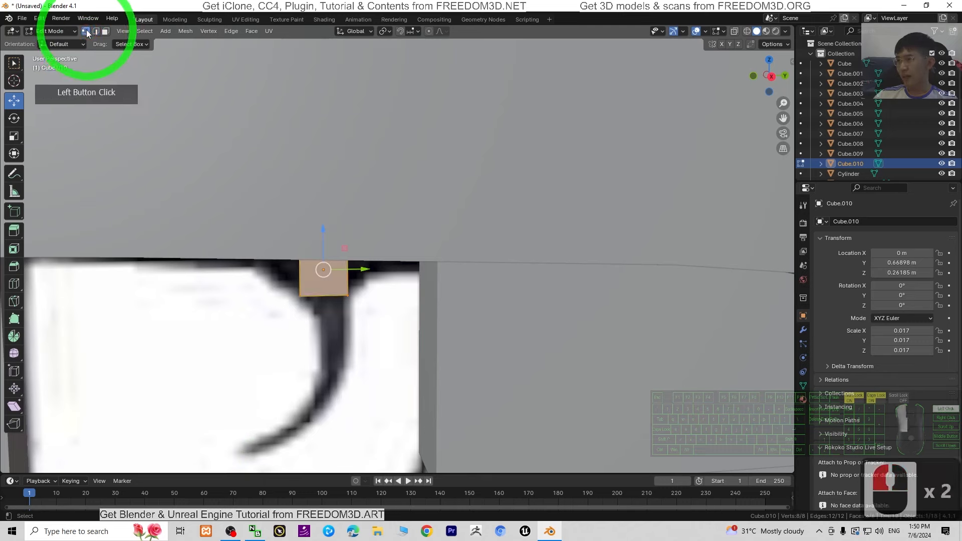
{"action": "left_click", "coordinate": [327, 275]}
{"action": "right_click", "coordinate": [333, 282]}
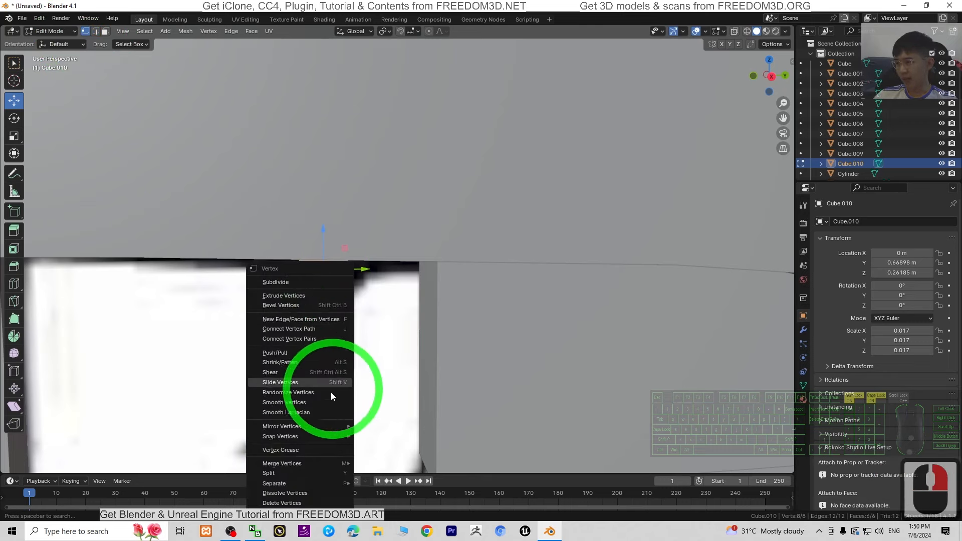
{"action": "mouse_move", "coordinate": [296, 468]}
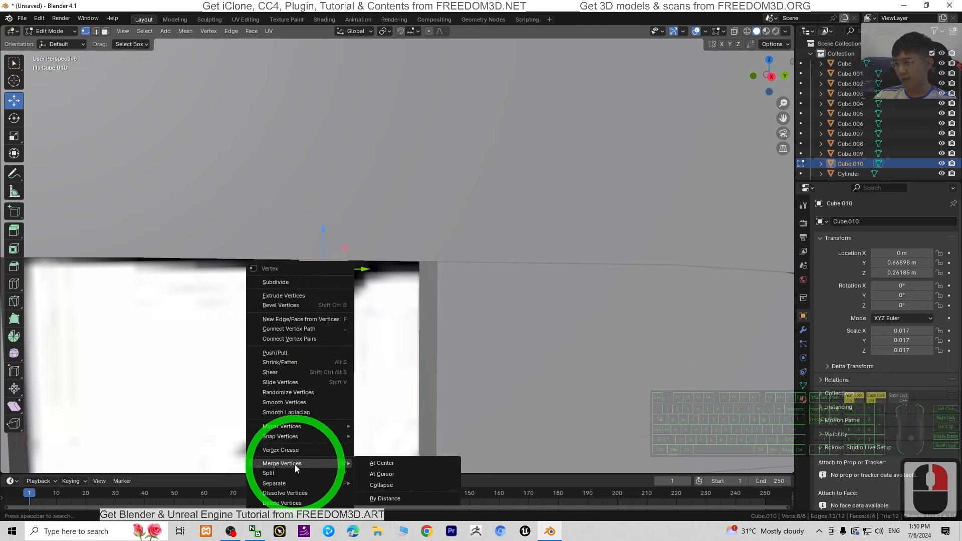
{"action": "left_click", "coordinate": [392, 465]}
{"action": "left_click", "coordinate": [365, 269]}
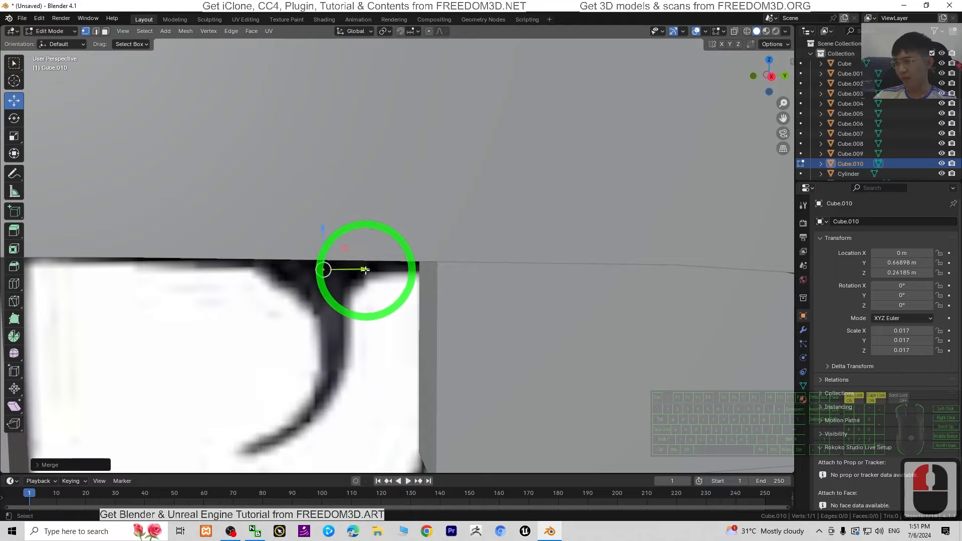
Step: Move the merged vertex to the trigger's upper front corner and extrude it vertex by vertex down the front edge to the lower bend
{"action": "left_click_drag", "start_coordinate": [346, 251], "coordinate": [286, 262]}
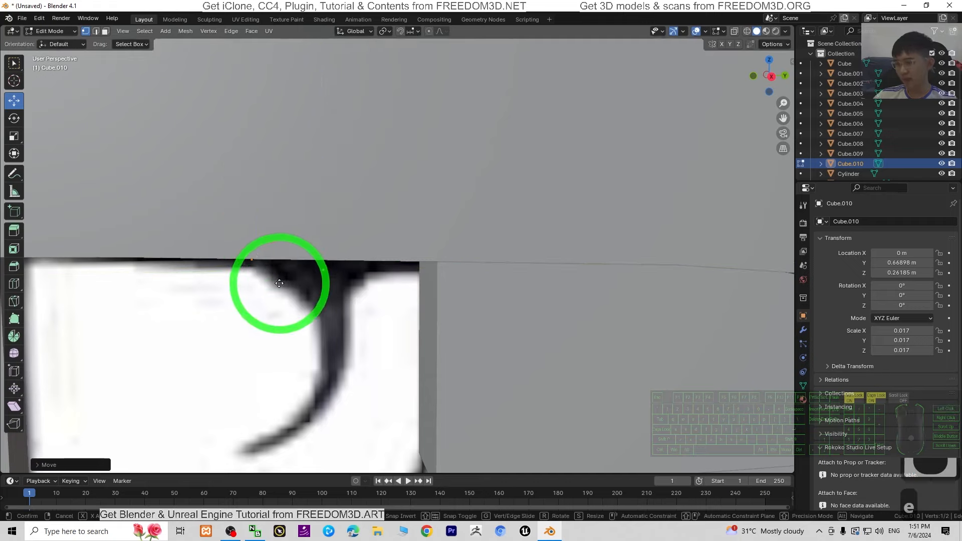
{"action": "key", "text": "e"}
{"action": "left_click", "coordinate": [309, 304]}
{"action": "key", "text": "e"}
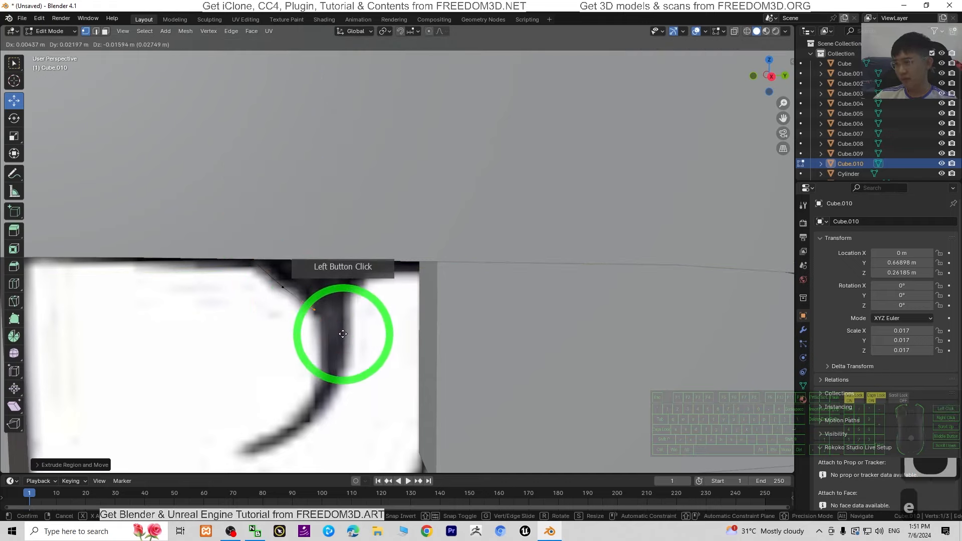
{"action": "left_click", "coordinate": [348, 357]}
{"action": "key", "text": "e"}
{"action": "left_click", "coordinate": [354, 370]}
{"action": "key", "text": "e"}
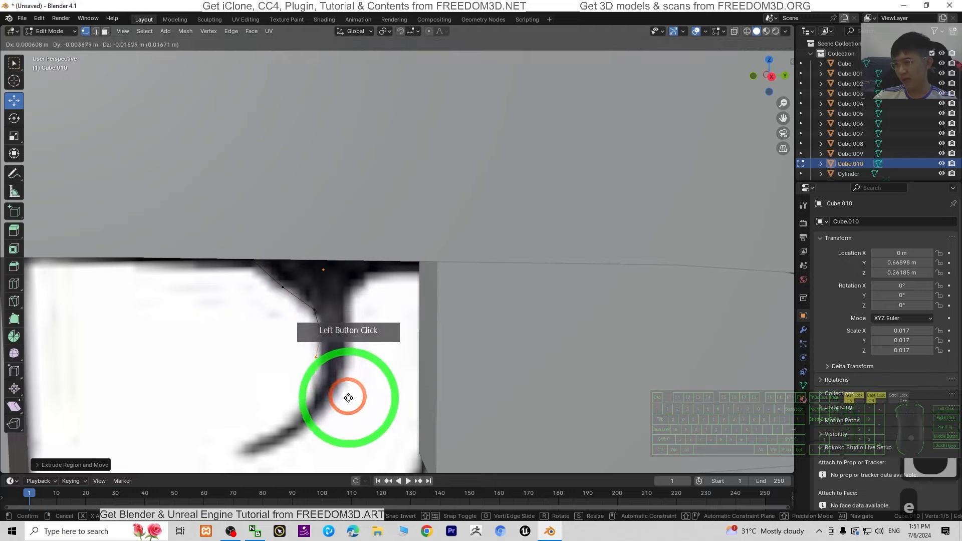
{"action": "left_click", "coordinate": [351, 404]}
{"action": "key", "text": "e"}
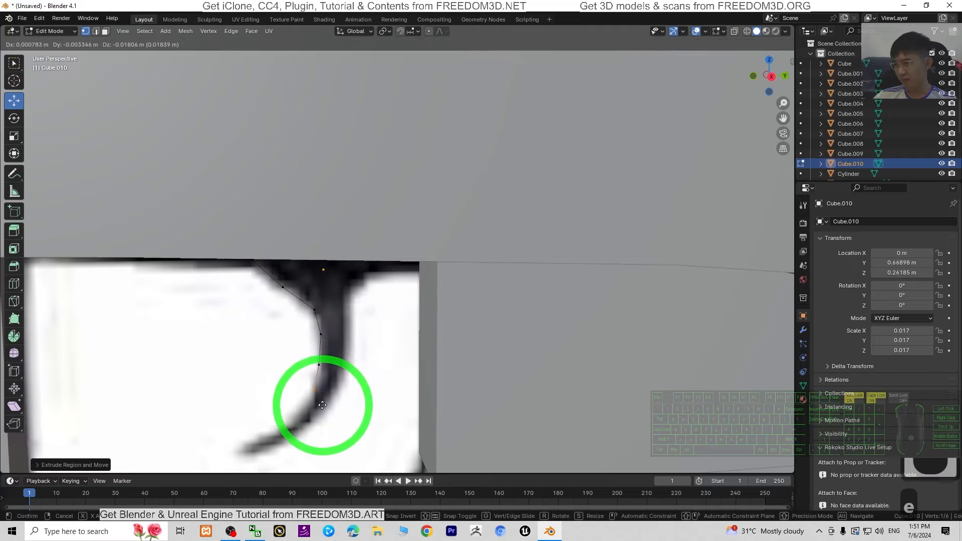
{"action": "left_click", "coordinate": [313, 421]}
{"action": "key", "text": "e"}
{"action": "left_click", "coordinate": [303, 431]}
{"action": "key", "text": "e"}
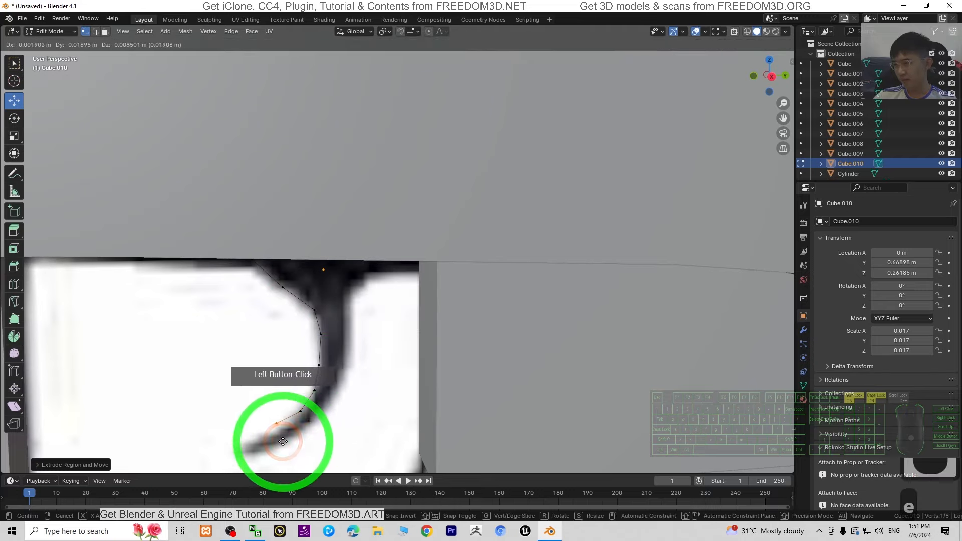
{"action": "left_click", "coordinate": [279, 442]}
{"action": "key", "text": "e"}
{"action": "left_click", "coordinate": [248, 459]}
{"action": "key", "text": "e"}
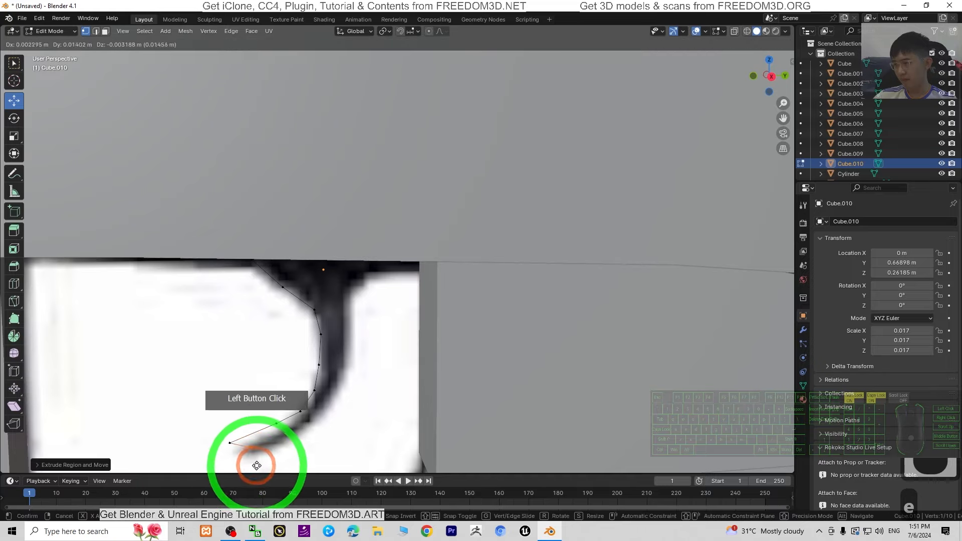
{"action": "key", "text": "ctrl+z"}
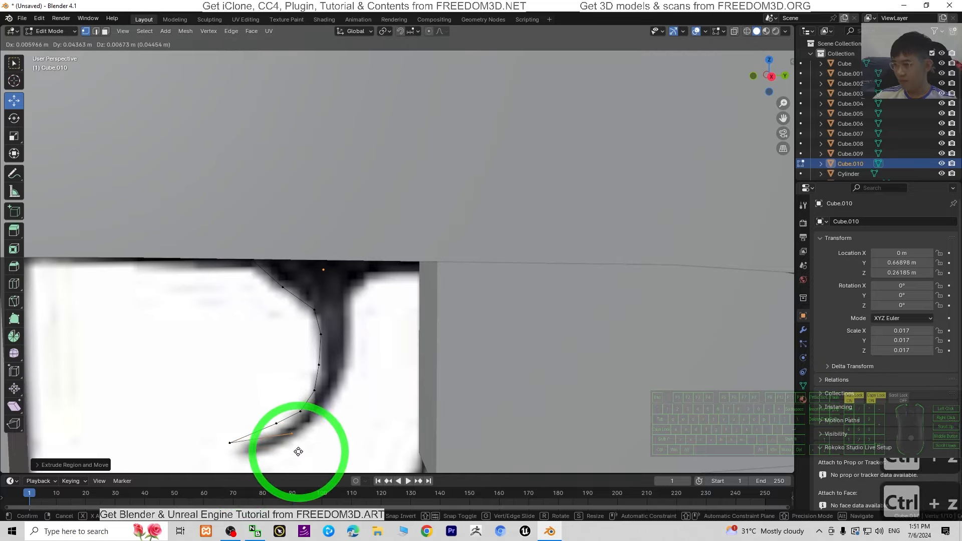
{"action": "key", "text": "Escape"}
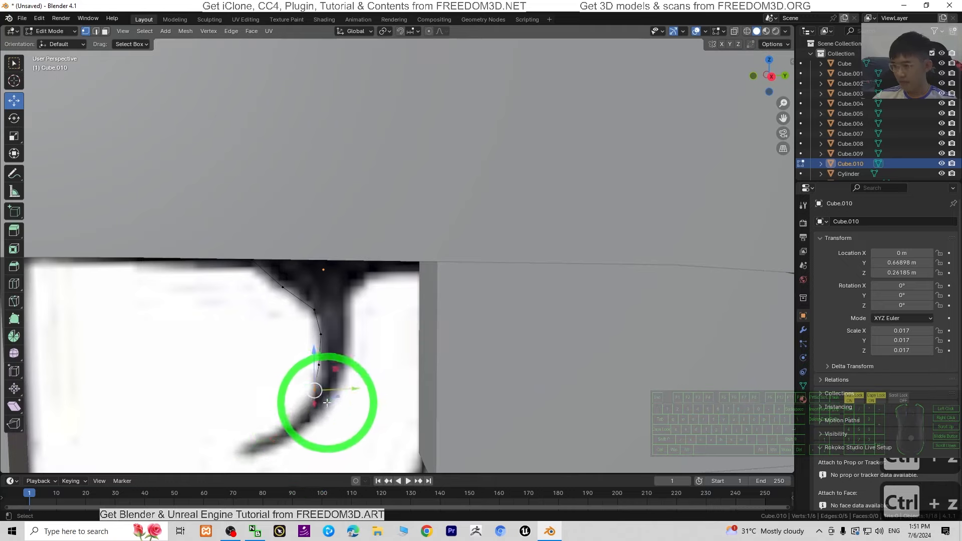
Step: Extrude further vertices from the lower bend along the inner curve to the tip of the trigger
{"action": "key", "text": "e"}
{"action": "left_click", "coordinate": [301, 433]}
{"action": "key", "text": "e"}
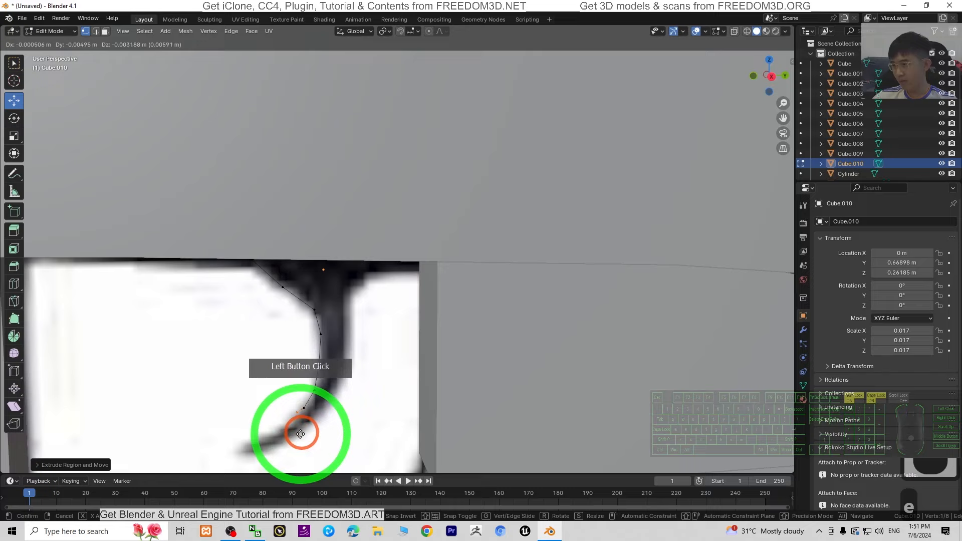
{"action": "left_click", "coordinate": [292, 444]}
{"action": "left_click", "coordinate": [264, 459]}
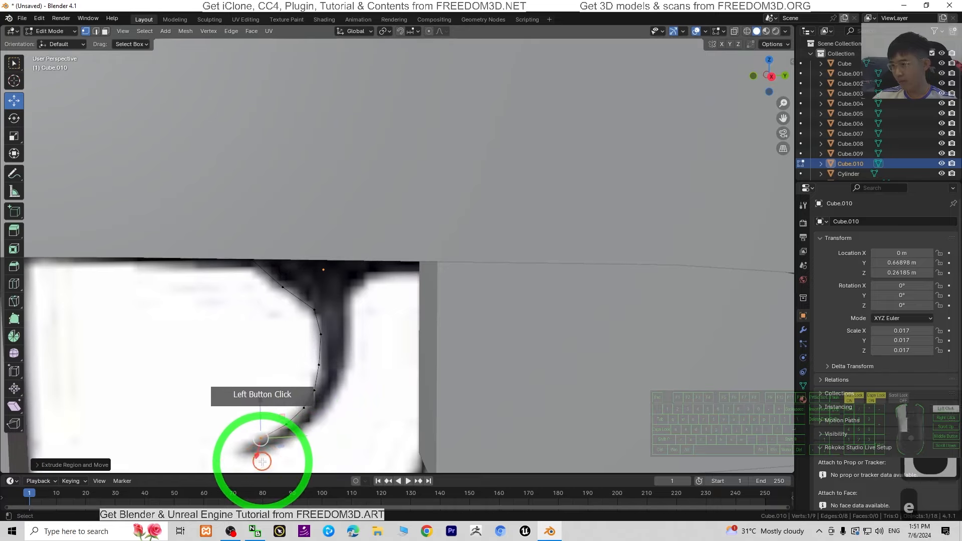
{"action": "key", "text": "e"}
{"action": "left_click", "coordinate": [241, 471]}
{"action": "left_click", "coordinate": [253, 34]}
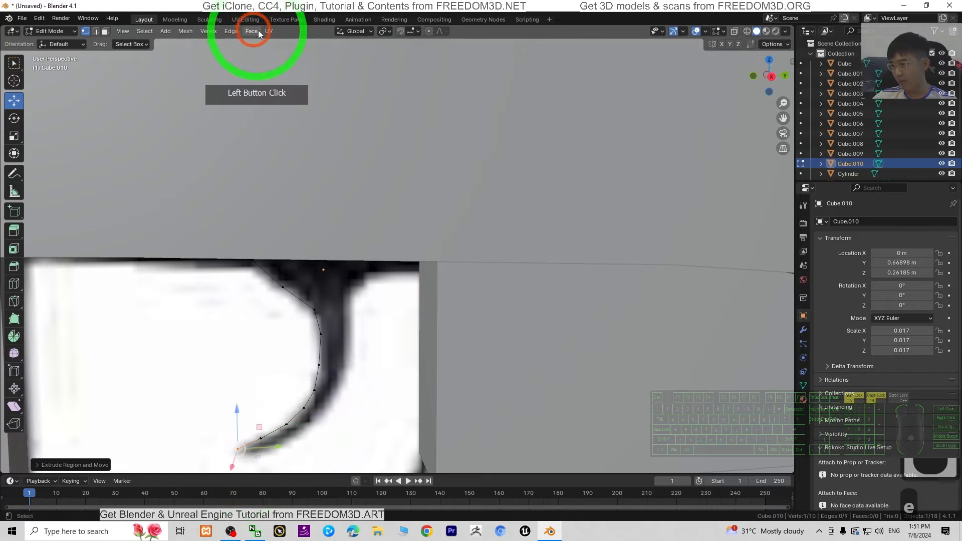
Step: Extrude vertices from the trigger tip back along the underside of its curved tail, following the reference image
{"action": "key", "text": "e"}
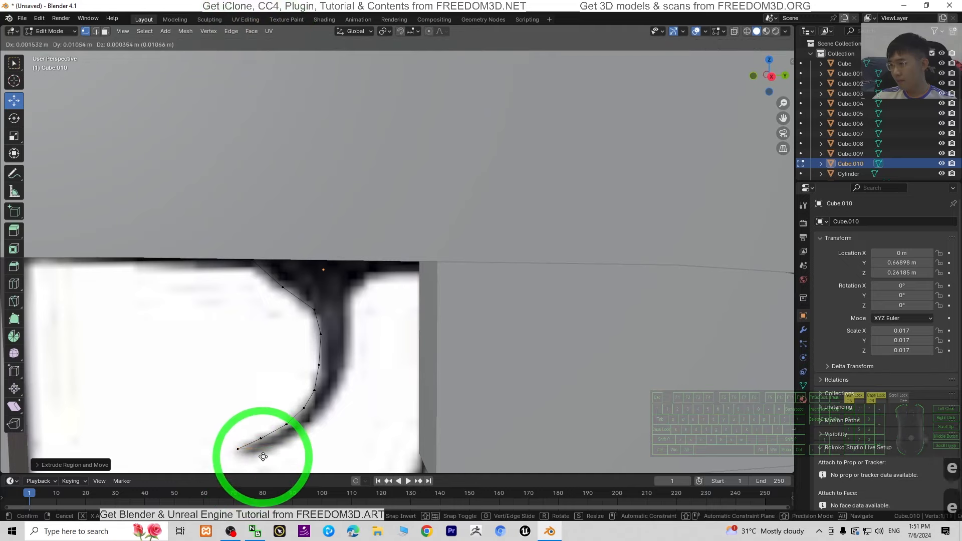
{"action": "left_click", "coordinate": [273, 453]}
{"action": "key", "text": "e"}
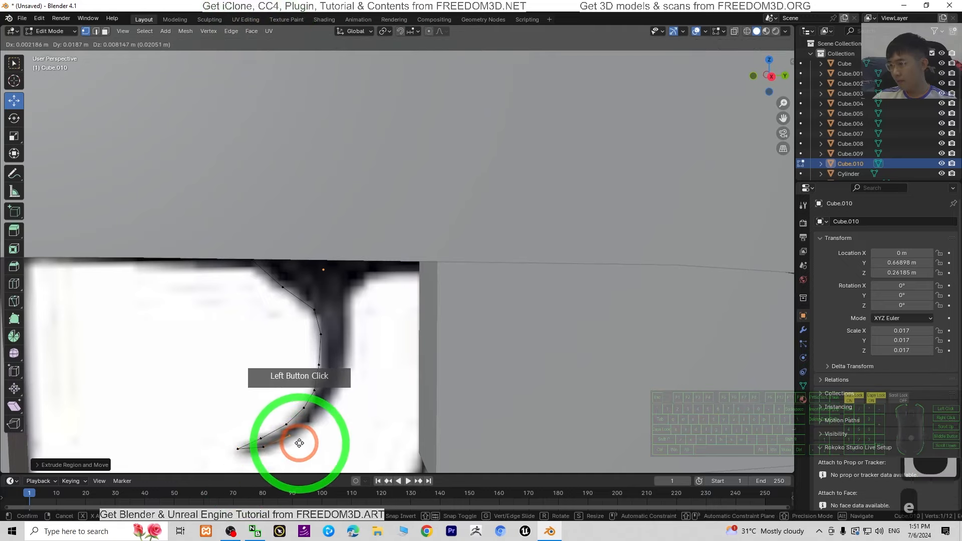
{"action": "left_click", "coordinate": [296, 440]}
{"action": "key", "text": "e"}
{"action": "left_click", "coordinate": [333, 418]}
{"action": "key", "text": "e"}
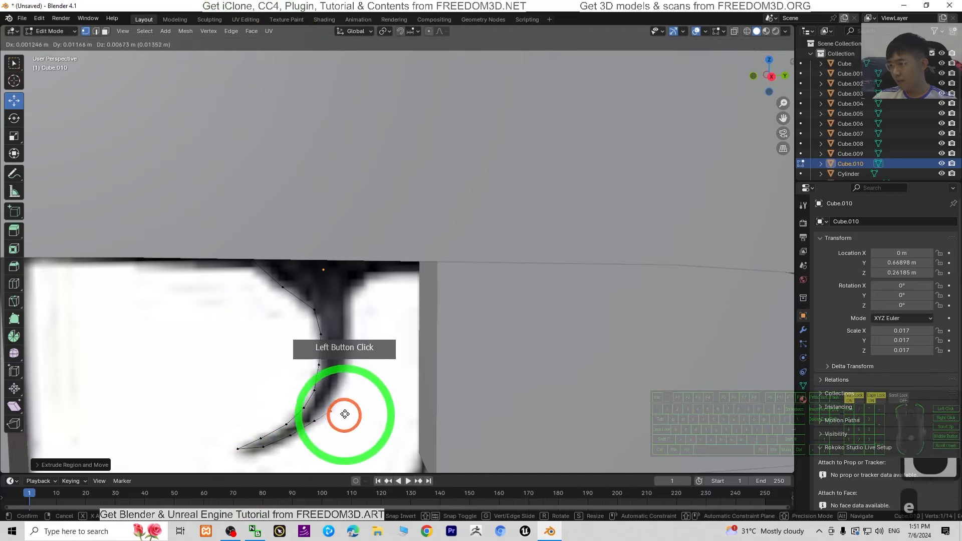
{"action": "left_click", "coordinate": [348, 402]}
Step: Extrude vertices up the trigger's rear edge to the point where it flares out below the receiver
{"action": "key", "text": "e"}
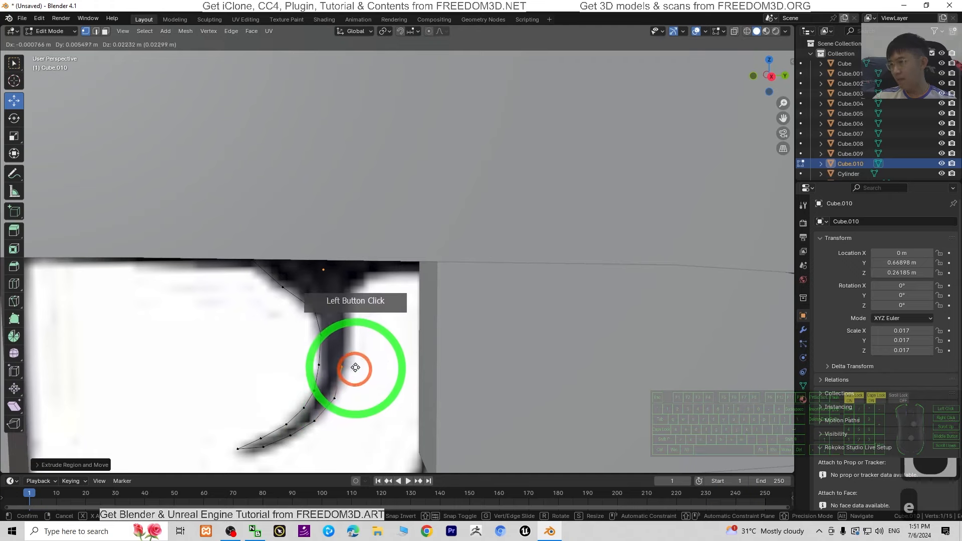
{"action": "left_click", "coordinate": [355, 374]}
{"action": "key", "text": "e"}
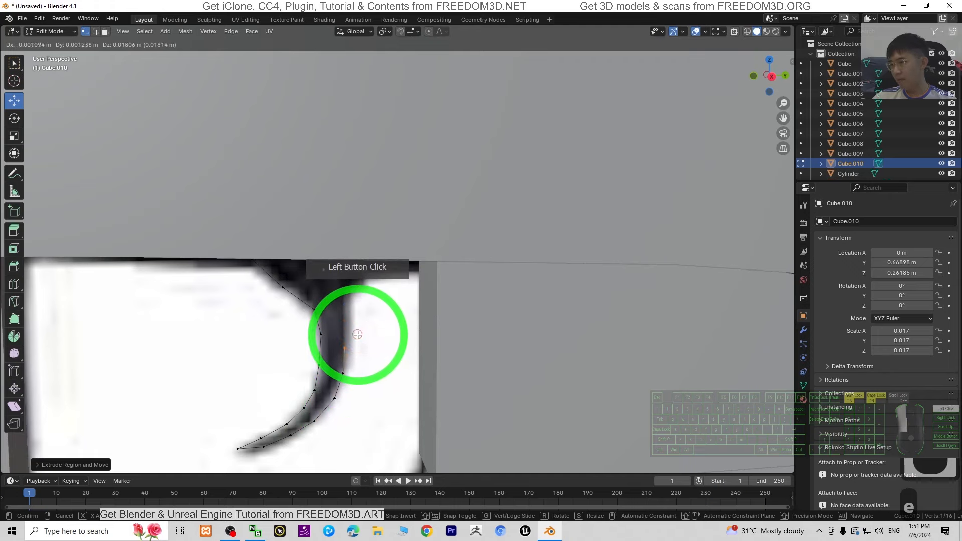
{"action": "left_click", "coordinate": [358, 334]}
{"action": "key", "text": "e"}
{"action": "left_click", "coordinate": [361, 269]}
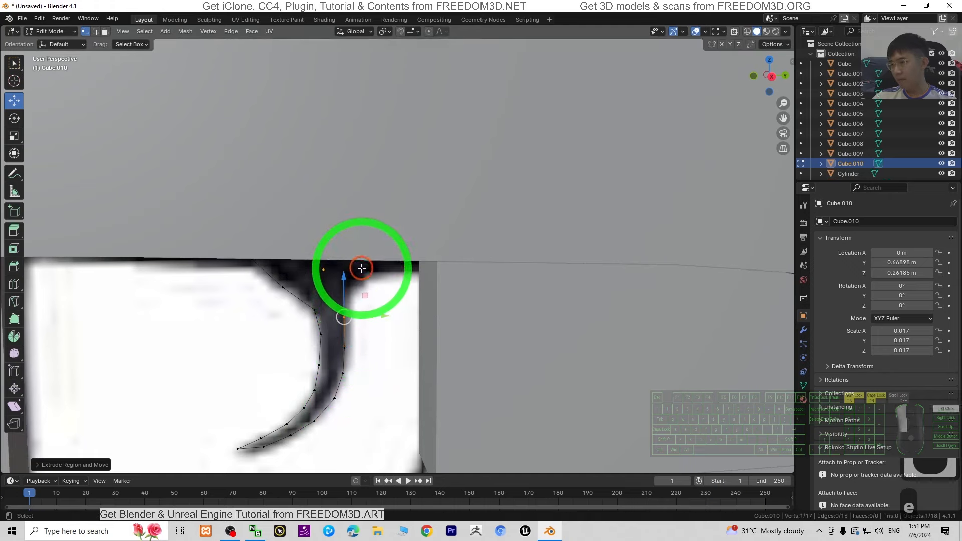
{"action": "key", "text": "e"}
{"action": "left_click", "coordinate": [345, 275]}
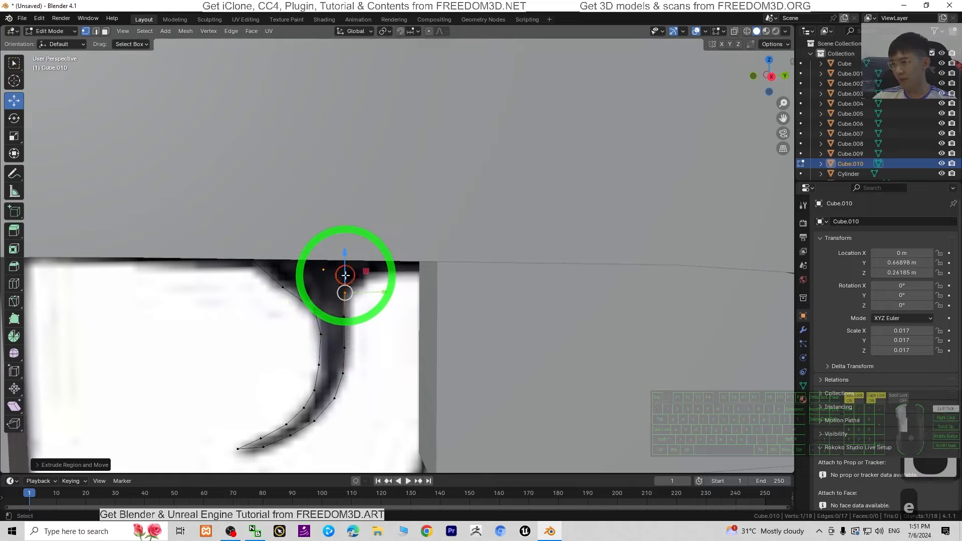
Step: Extrude vertices around the flare at the trigger's upper rear and along the dark strip to the rear end of the guard opening
{"action": "key", "text": "e"}
{"action": "left_click", "coordinate": [358, 267]}
{"action": "key", "text": "e"}
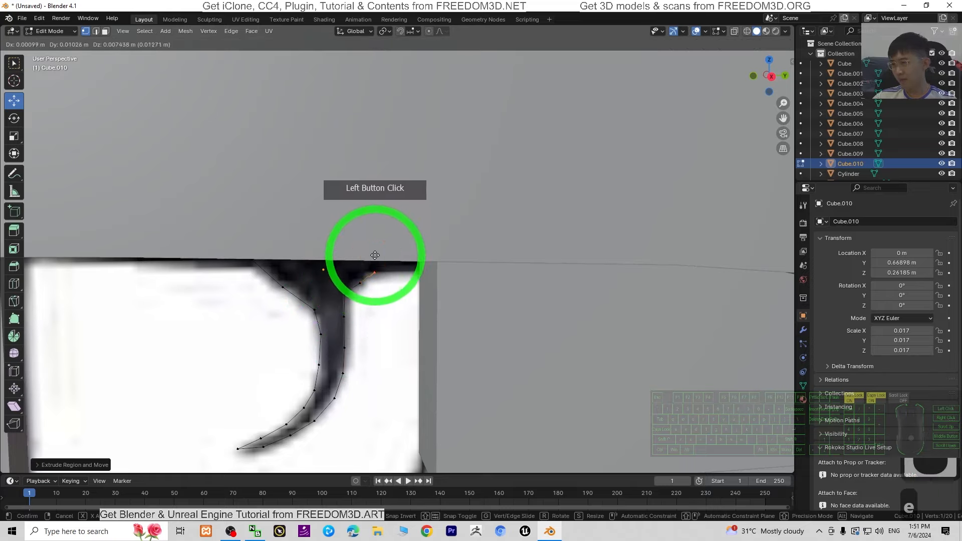
{"action": "left_click", "coordinate": [376, 254]}
{"action": "key", "text": "e"}
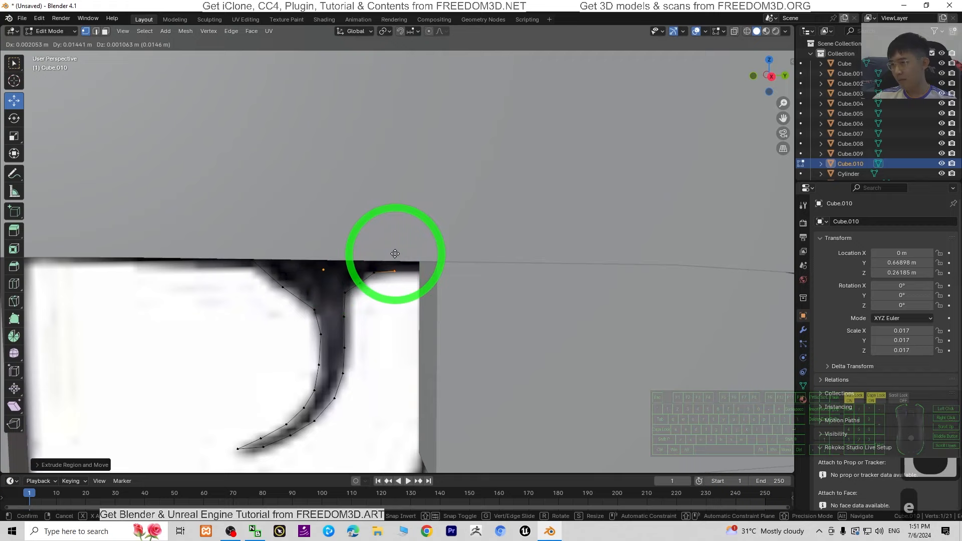
{"action": "left_click", "coordinate": [413, 256]}
{"action": "key", "text": "e"}
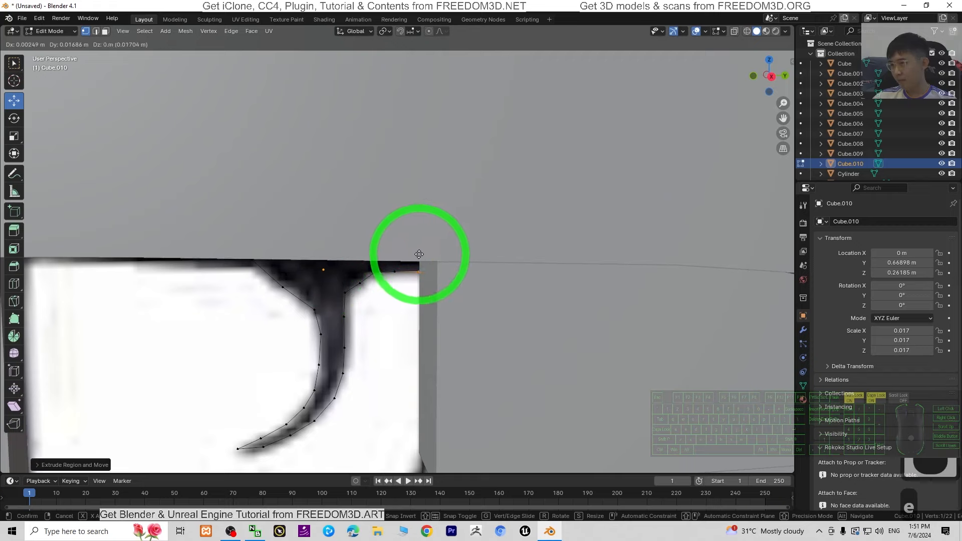
{"action": "left_click", "coordinate": [419, 254]}
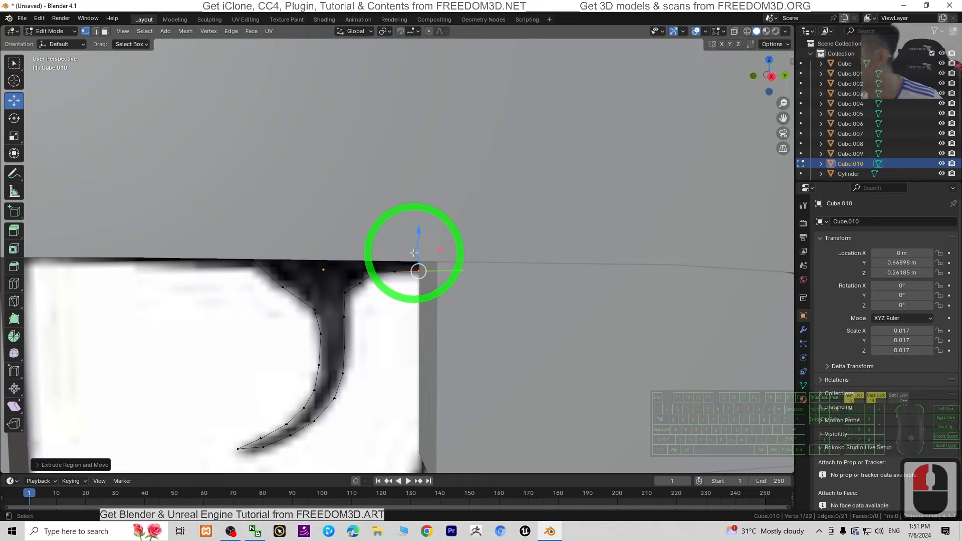
Step: Extrude vertices from the rear end up behind the receiver and forward across the top of the trigger outline
{"action": "key", "text": "e"}
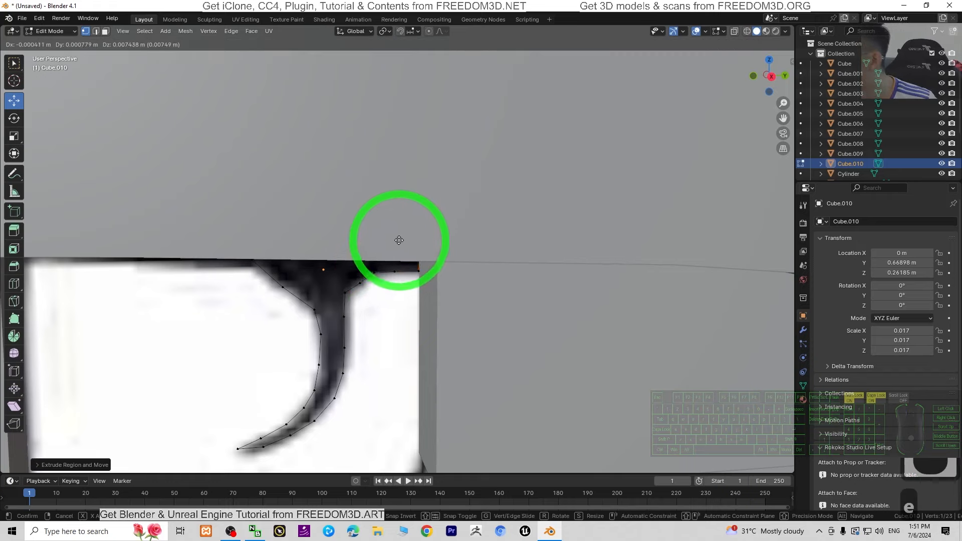
{"action": "left_click", "coordinate": [404, 249]}
{"action": "key", "text": "e"}
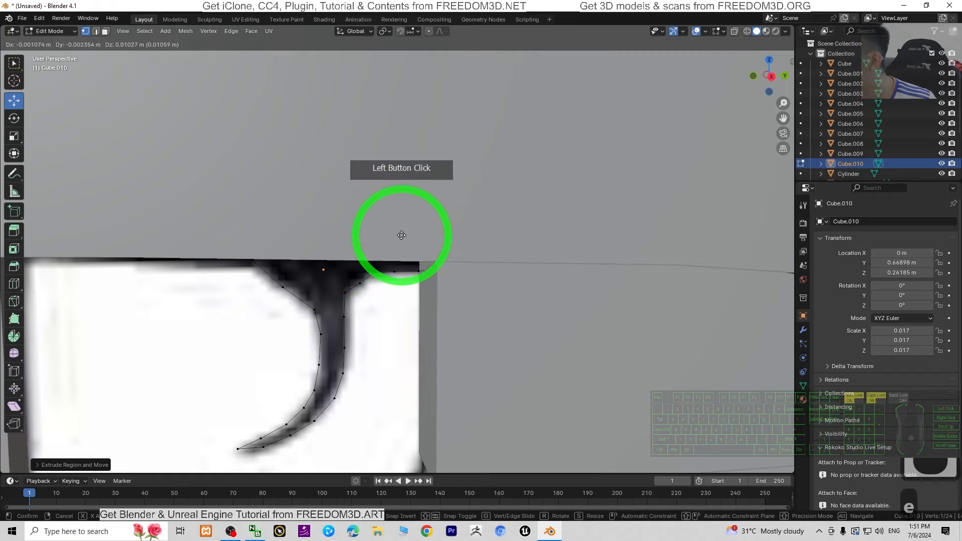
{"action": "left_click", "coordinate": [303, 225]}
{"action": "key", "text": "e"}
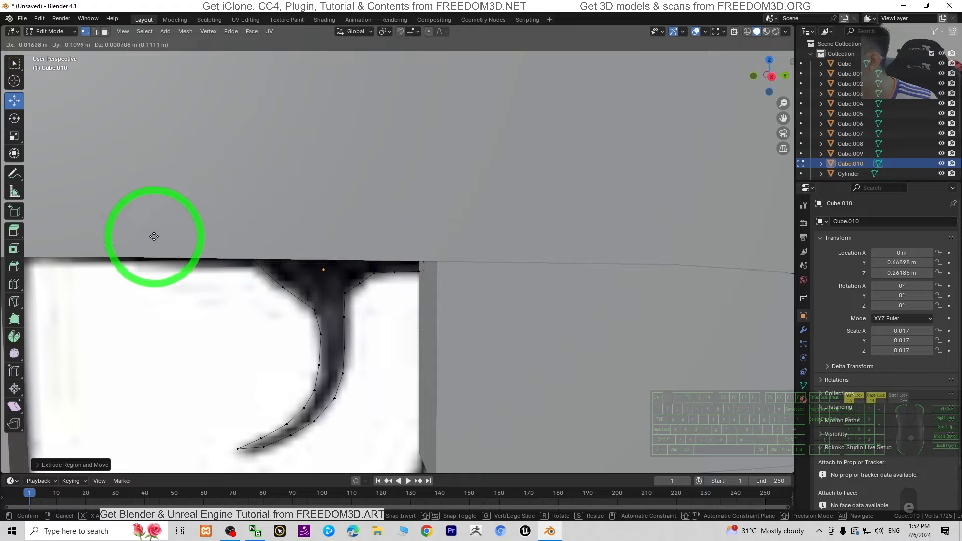
{"action": "left_click", "coordinate": [139, 231]}
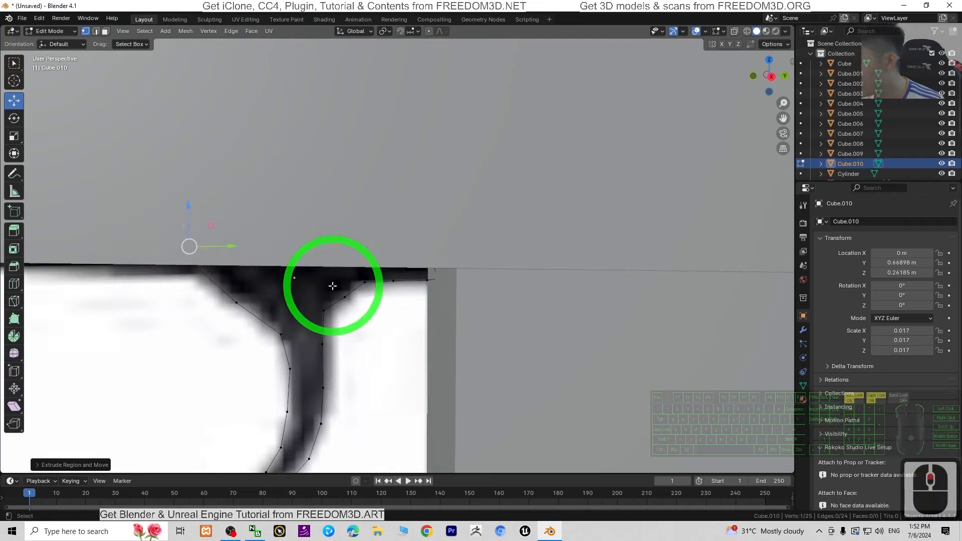
{"action": "scroll", "coordinate": [580, 243], "scroll_direction": "down", "scroll_amount": 8}
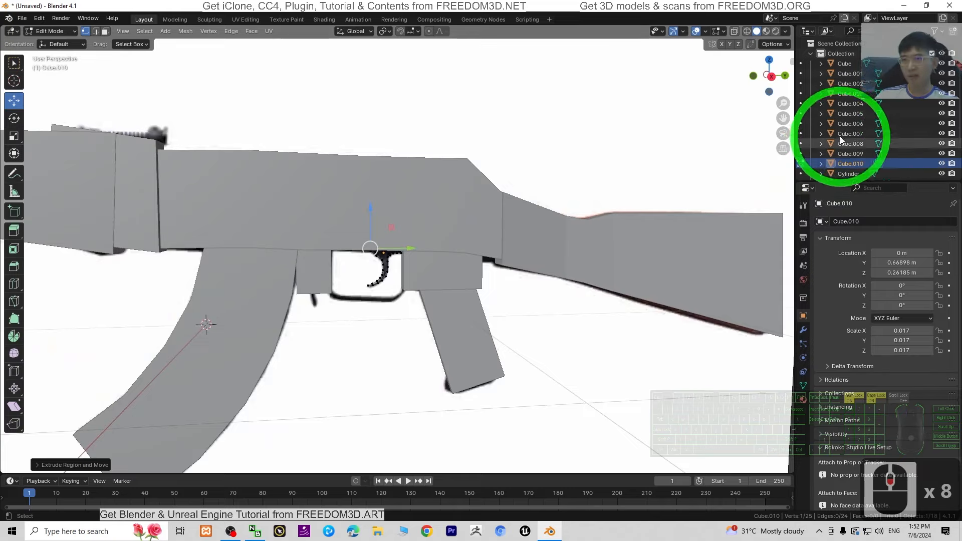
{"action": "scroll", "coordinate": [842, 125], "scroll_direction": "down", "scroll_amount": 6}
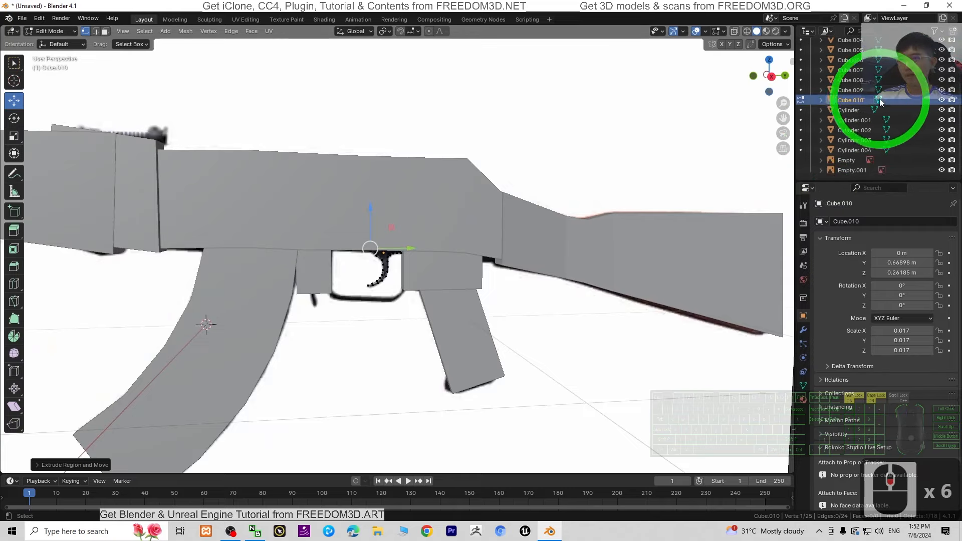
Step: Hide the objects Cube through Cube.009 to expose the rifle reference image around the trigger
{"action": "scroll", "coordinate": [852, 107], "scroll_direction": "up", "scroll_amount": 3}
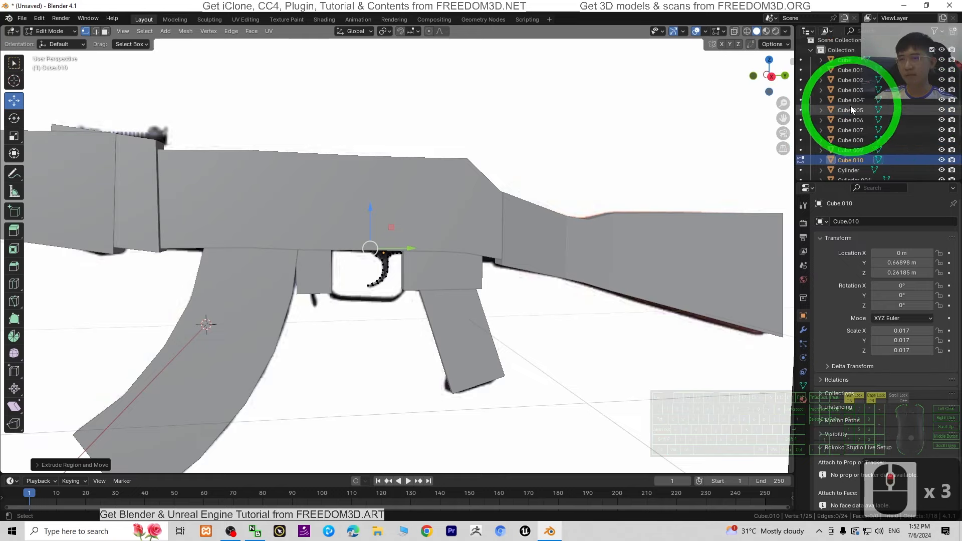
{"action": "left_click", "coordinate": [942, 150]}
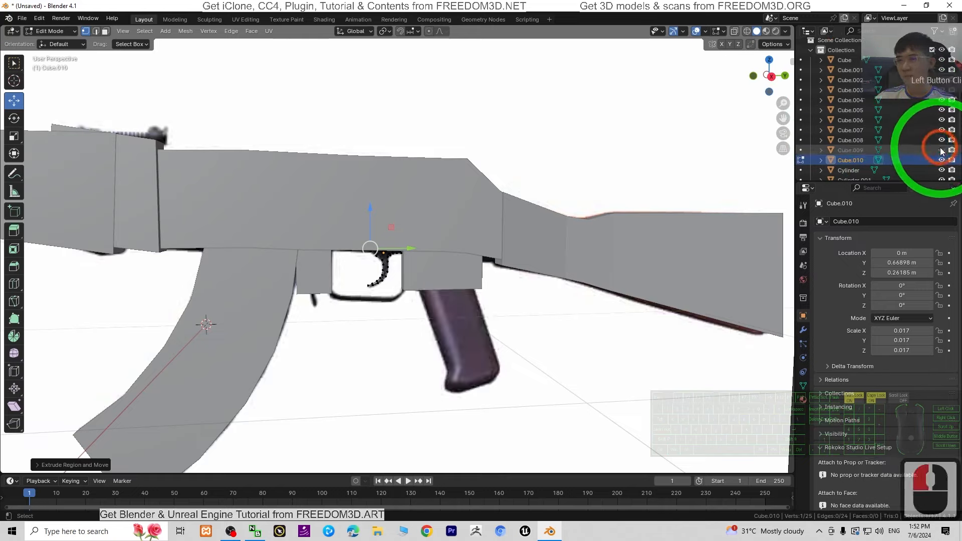
{"action": "left_click", "coordinate": [942, 140]}
{"action": "left_click", "coordinate": [942, 130]}
{"action": "left_click", "coordinate": [941, 120]}
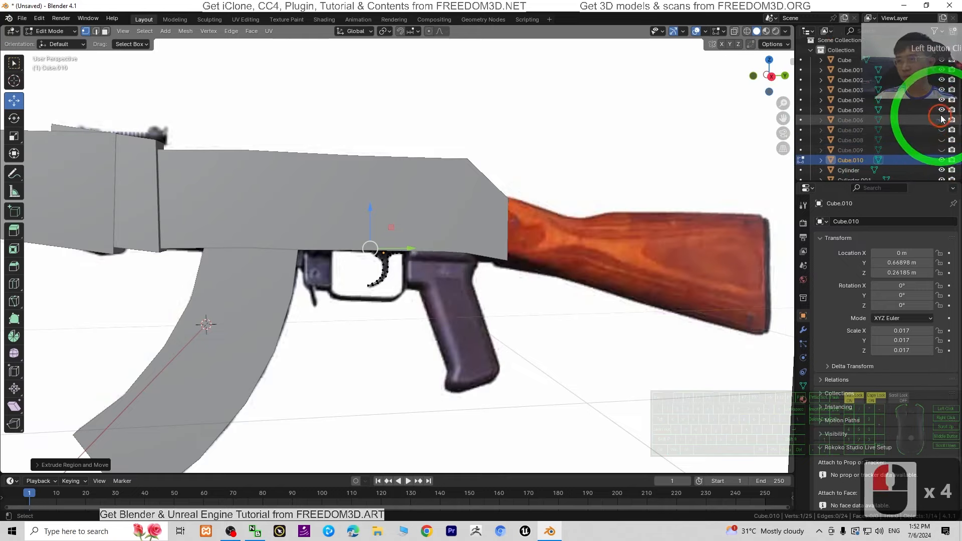
{"action": "left_click", "coordinate": [942, 110]}
{"action": "left_click", "coordinate": [942, 100]}
{"action": "left_click", "coordinate": [942, 90]}
{"action": "left_click", "coordinate": [942, 80]}
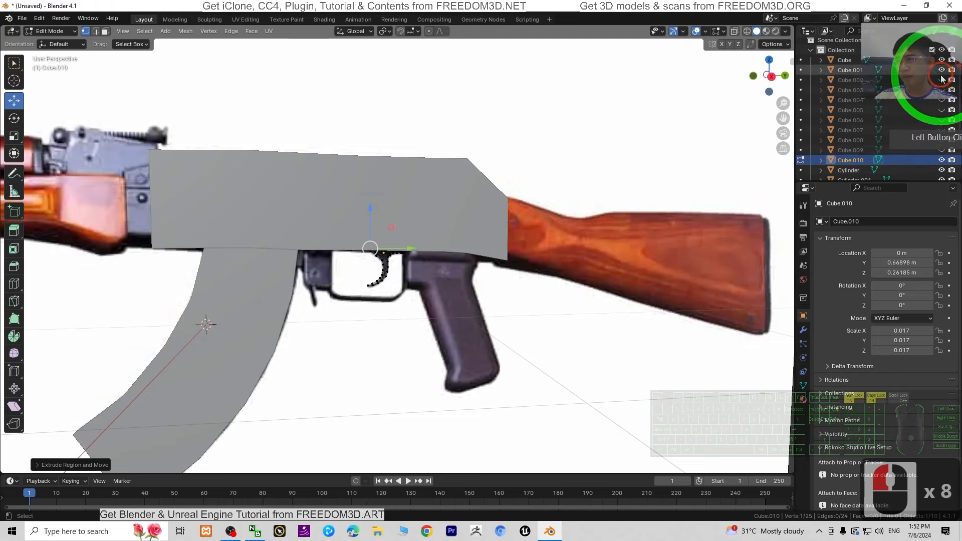
{"action": "left_click", "coordinate": [941, 69]}
{"action": "left_click", "coordinate": [941, 60]}
Step: Close the trigger outline at its upper front corner by joining the two open end vertices with Connect Vertex Path
{"action": "scroll", "coordinate": [336, 247], "scroll_direction": "up", "scroll_amount": 8}
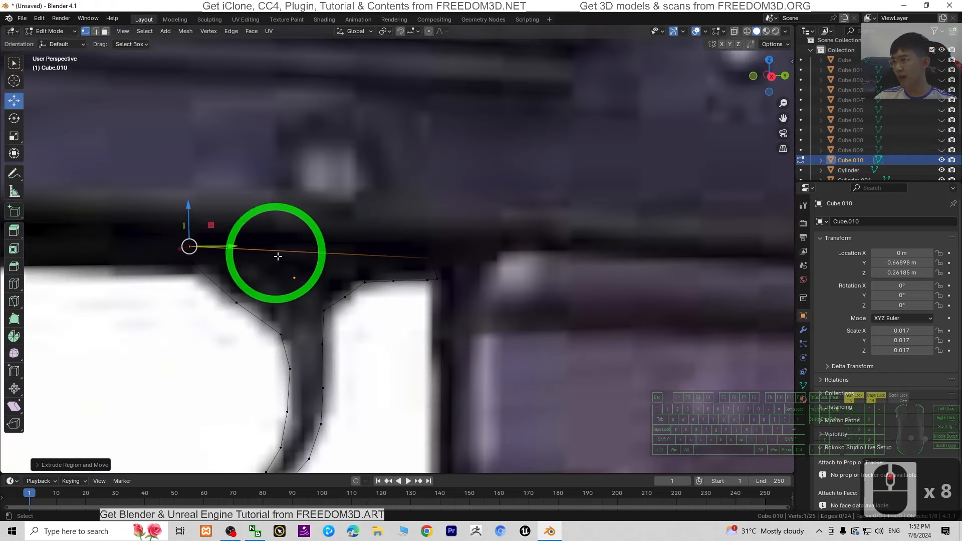
{"action": "middle_click_drag", "start_coordinate": [237, 304], "coordinate": [268, 301]}
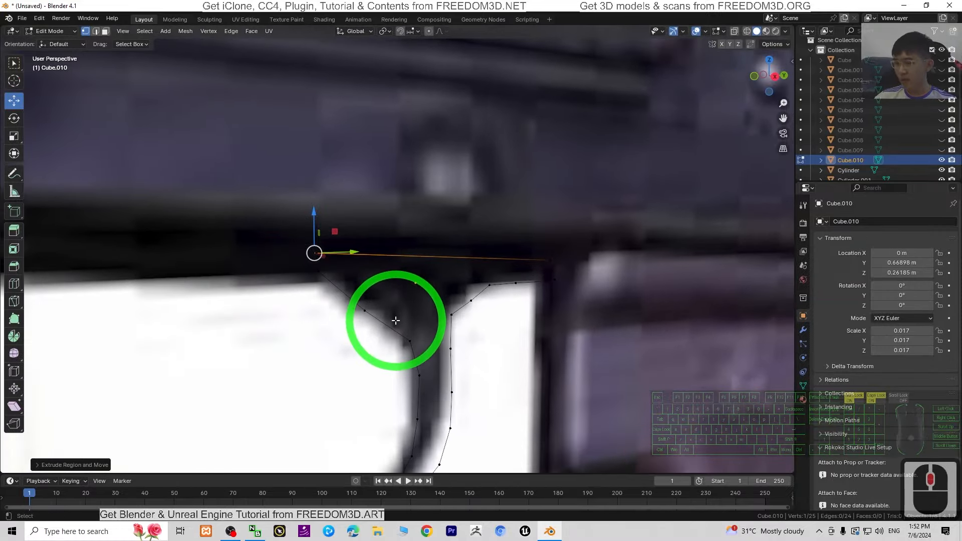
{"action": "key", "text": "a"}
{"action": "left_click", "coordinate": [311, 247]}
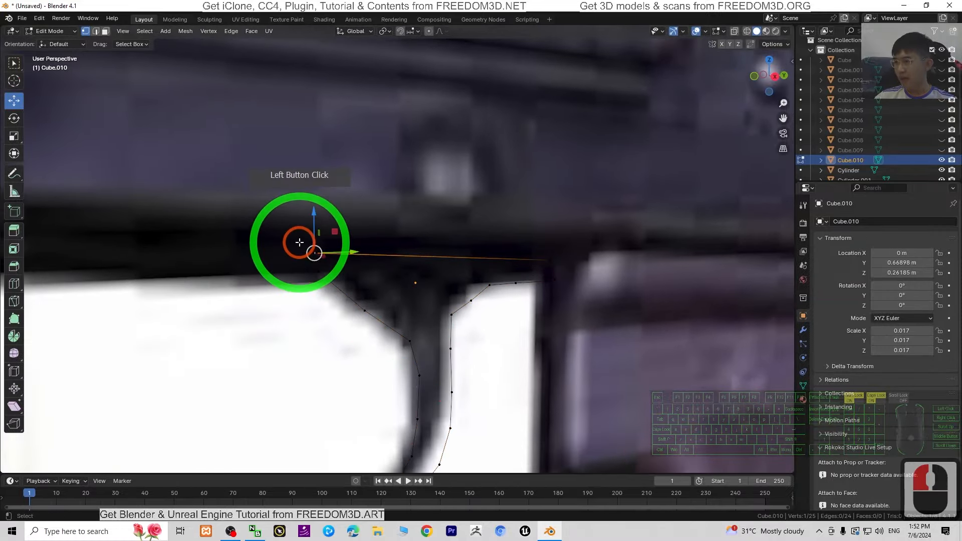
{"action": "left_click_drag", "start_coordinate": [279, 234], "coordinate": [341, 295]}
{"action": "scroll", "coordinate": [401, 286], "scroll_direction": "up", "scroll_amount": 5}
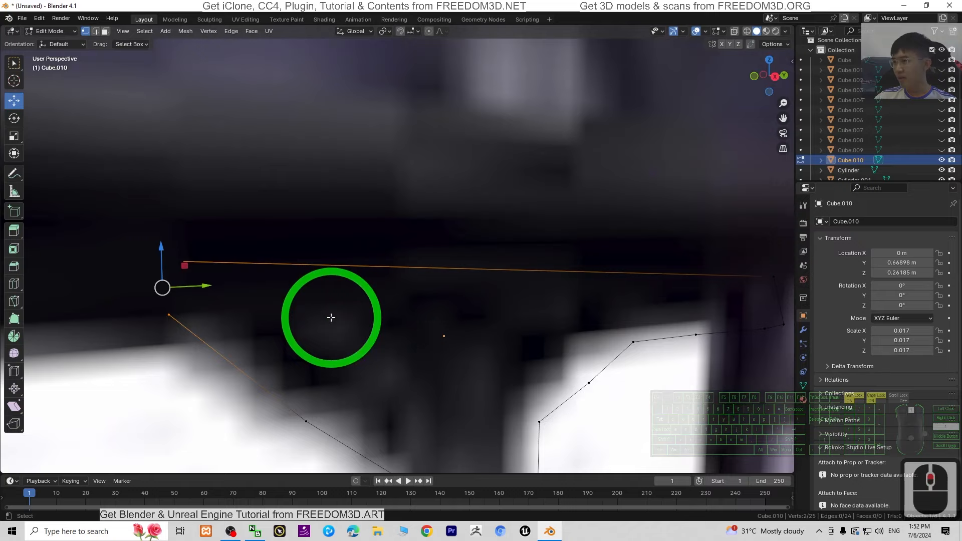
{"action": "scroll", "coordinate": [239, 340], "scroll_direction": "up", "scroll_amount": 2}
{"action": "scroll", "coordinate": [242, 294], "scroll_direction": "down", "scroll_amount": 2}
{"action": "left_click", "coordinate": [151, 242]}
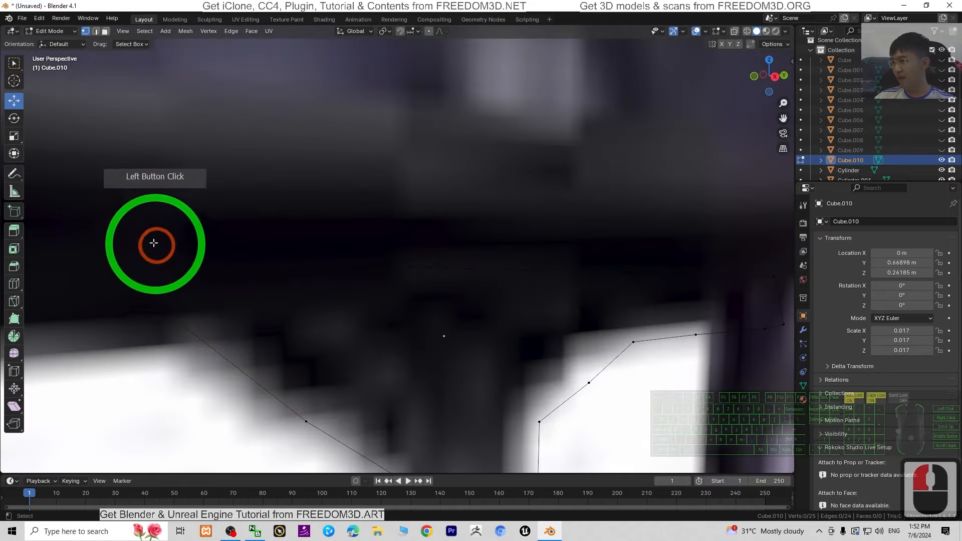
{"action": "left_click_drag", "start_coordinate": [119, 224], "coordinate": [208, 336]}
{"action": "mouse_move", "coordinate": [344, 343]}
{"action": "middle_mouse_down"}
{"action": "mouse_move", "coordinate": [366, 361]}
{"action": "mouse_move", "coordinate": [327, 348]}
{"action": "mouse_move", "coordinate": [332, 357]}
{"action": "middle_mouse_up"}
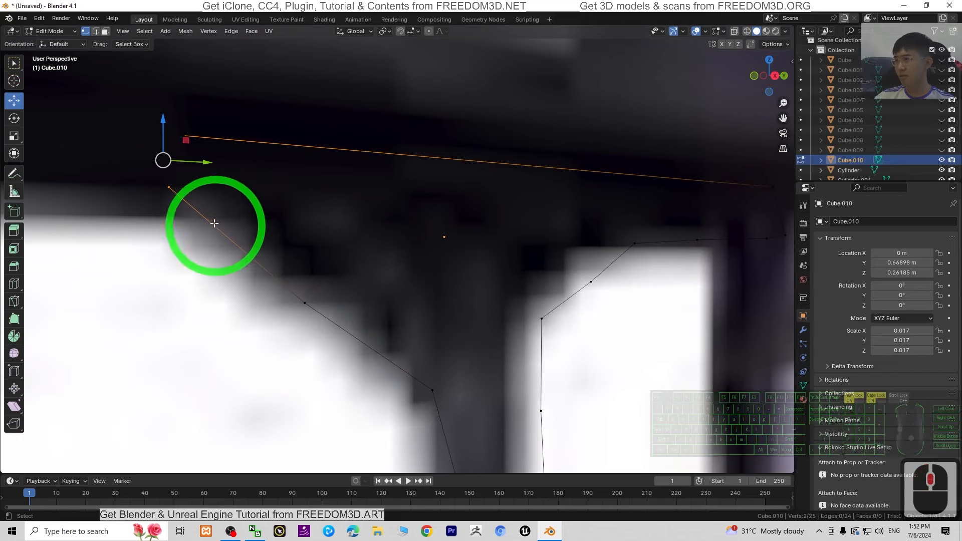
{"action": "right_click", "coordinate": [189, 183]}
{"action": "mouse_move", "coordinate": [186, 182]}
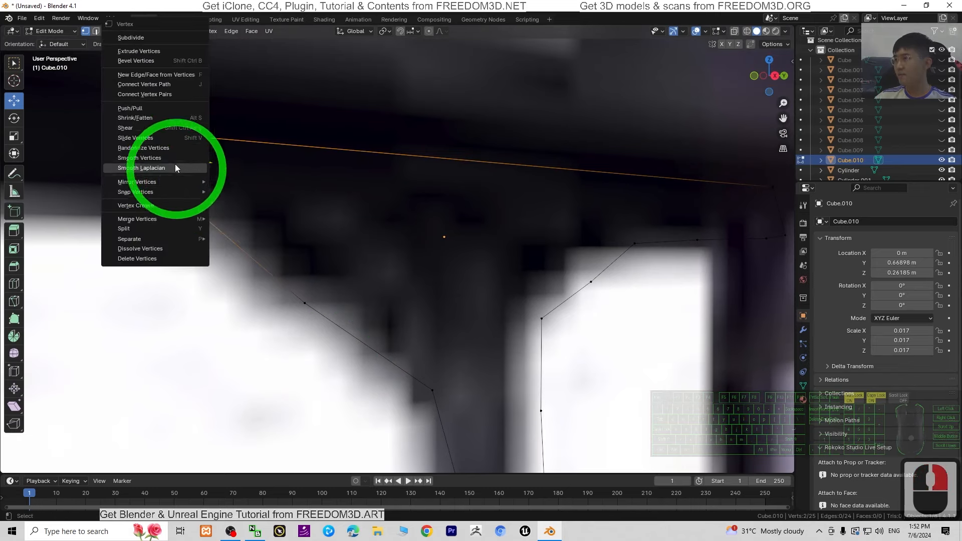
{"action": "left_click", "coordinate": [162, 85]}
Step: Fill the whole closed trigger outline with a single face made from all its vertices
{"action": "middle_click_drag", "start_coordinate": [293, 170], "coordinate": [346, 355]}
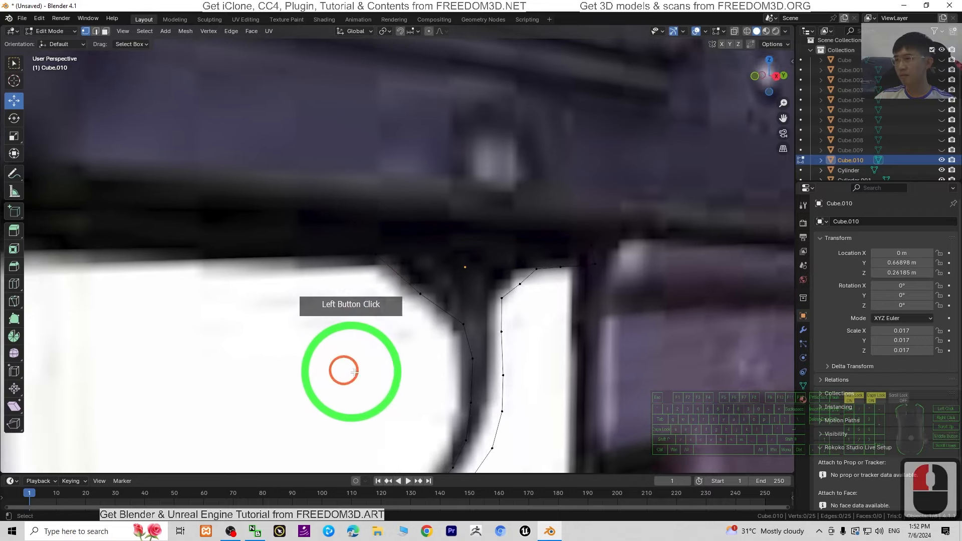
{"action": "key", "text": "a"}
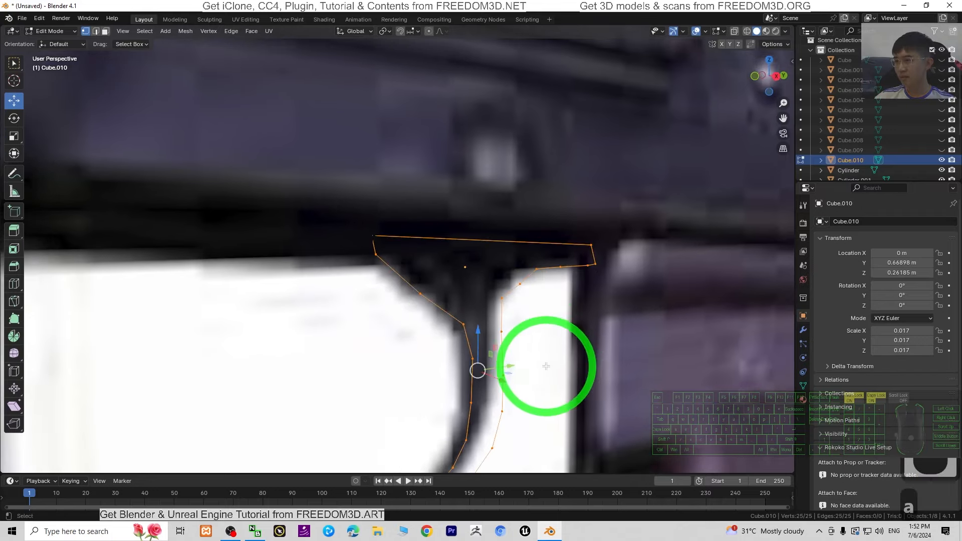
{"action": "middle_click_drag", "start_coordinate": [547, 366], "coordinate": [366, 345]}
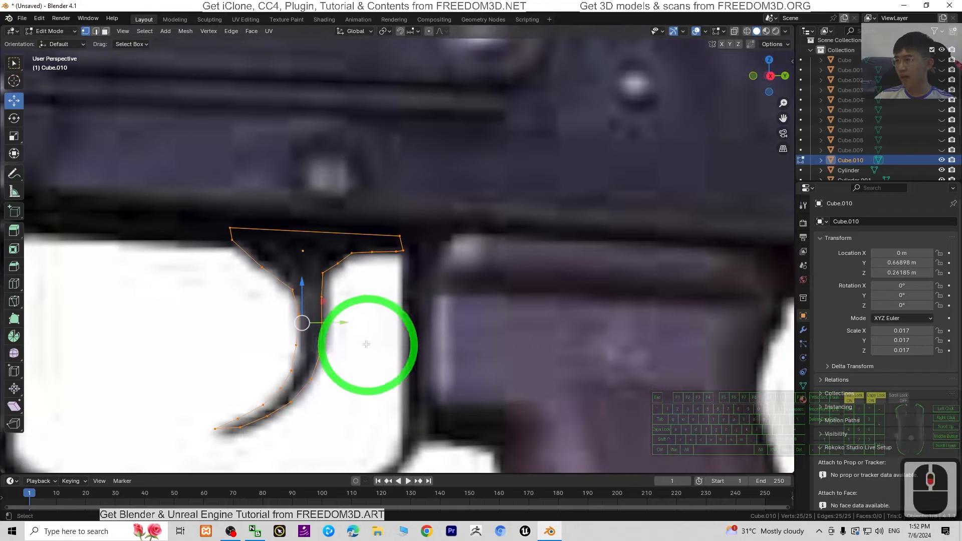
{"action": "right_click", "coordinate": [336, 259]}
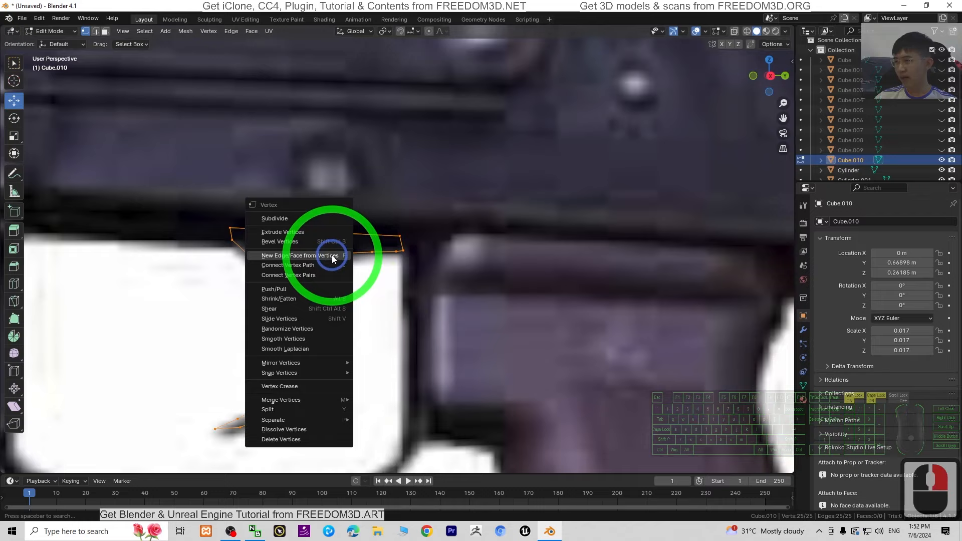
{"action": "left_click", "coordinate": [301, 258]}
{"action": "scroll", "coordinate": [380, 326], "scroll_direction": "down", "scroll_amount": 5}
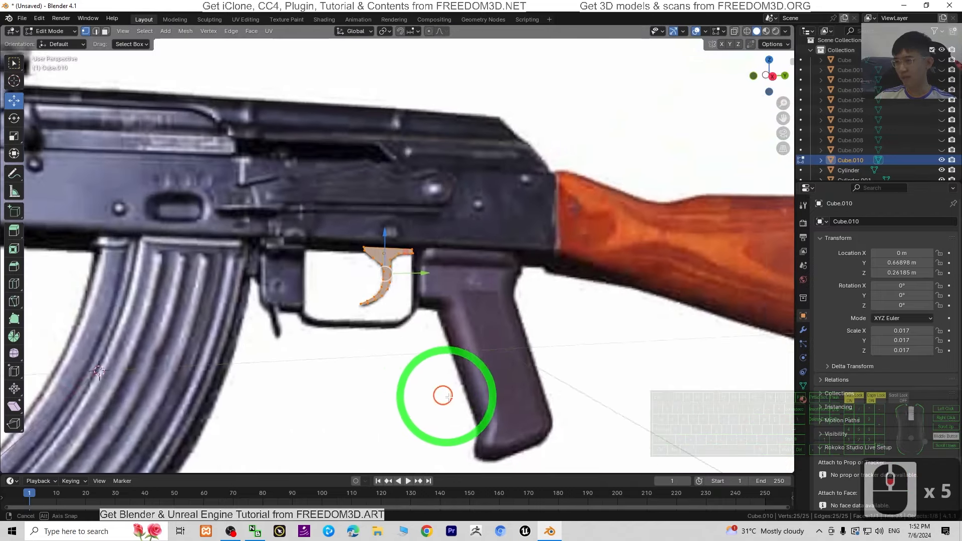
{"action": "middle_click_drag", "start_coordinate": [450, 396], "coordinate": [441, 456]}
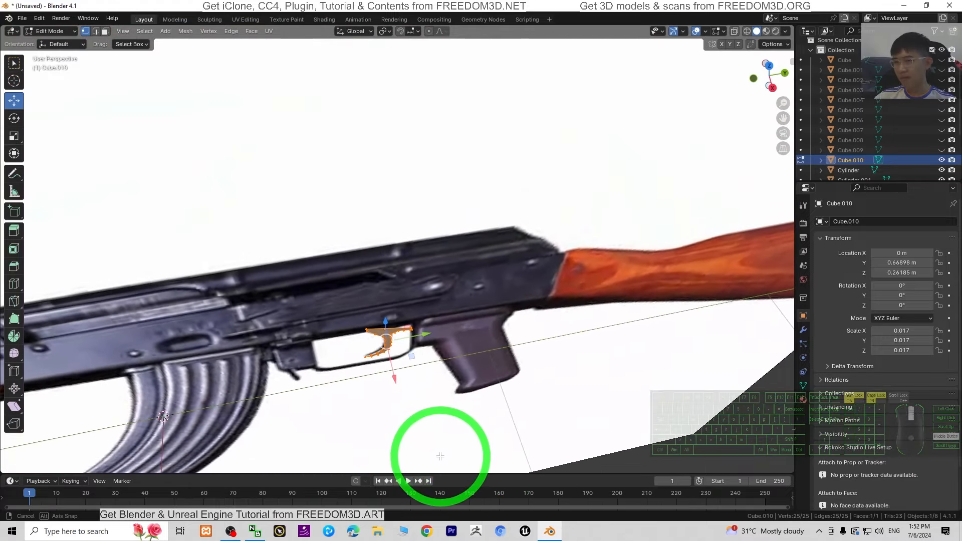
Step: Delete all vertices of the filled trigger shape
{"action": "scroll", "coordinate": [441, 451], "scroll_direction": "up", "scroll_amount": 6}
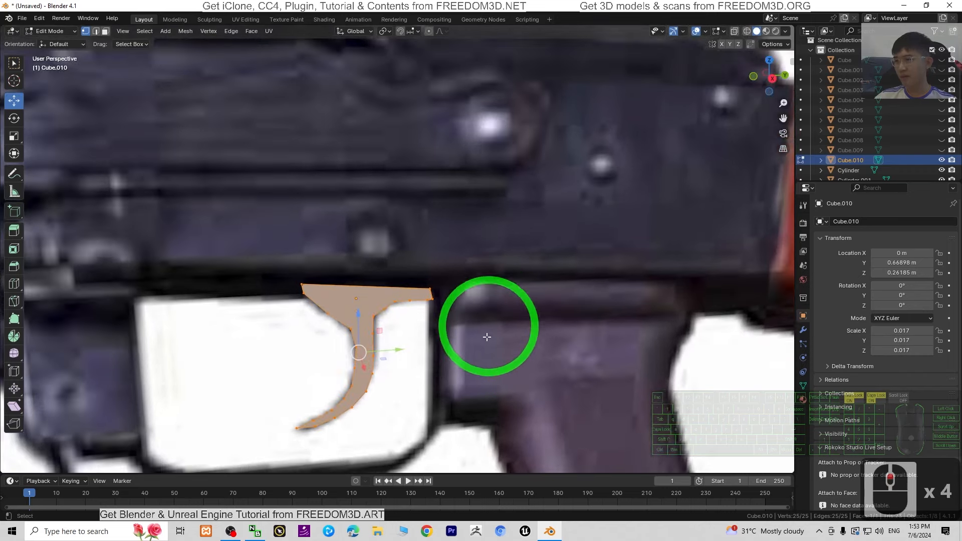
{"action": "scroll", "coordinate": [484, 345], "scroll_direction": "down", "scroll_amount": 2}
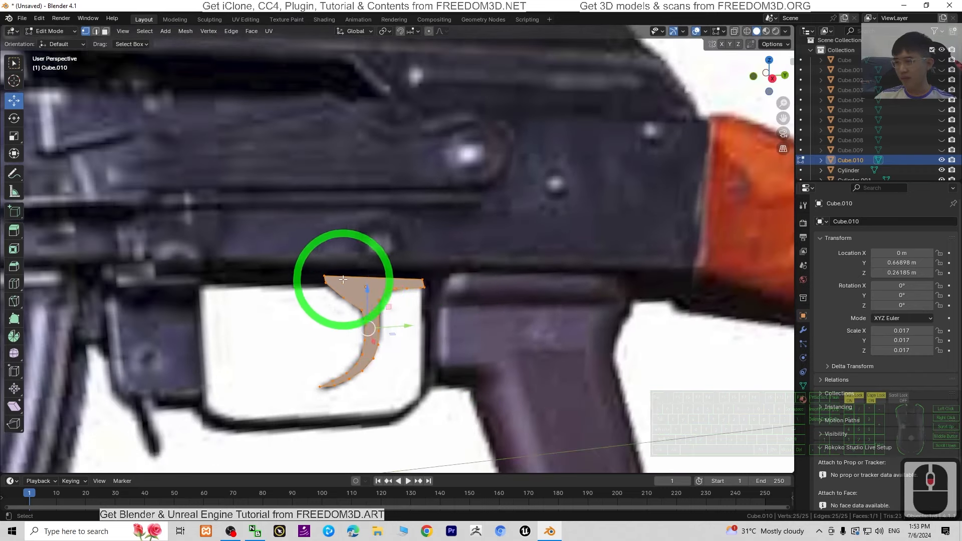
{"action": "scroll", "coordinate": [416, 307], "scroll_direction": "down", "scroll_amount": 2}
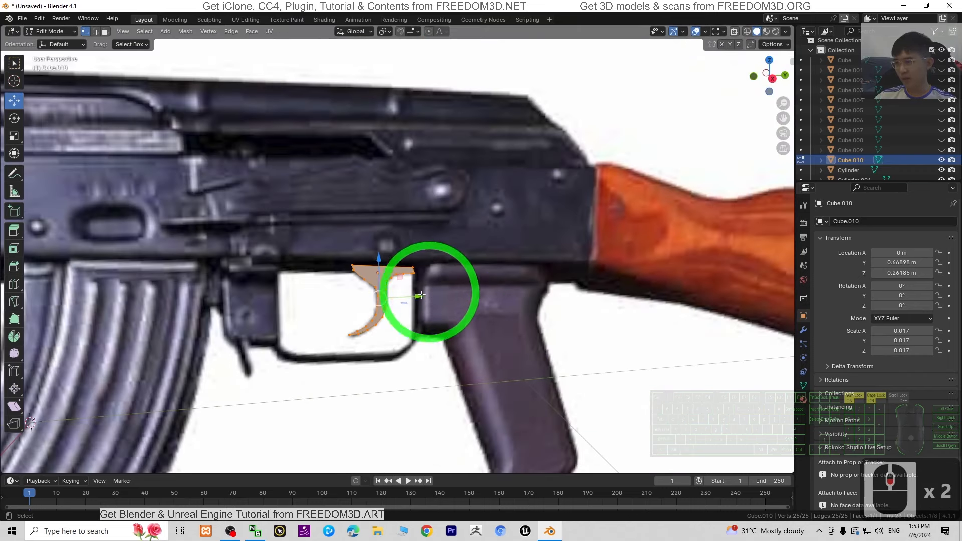
{"action": "key", "text": "Delete"}
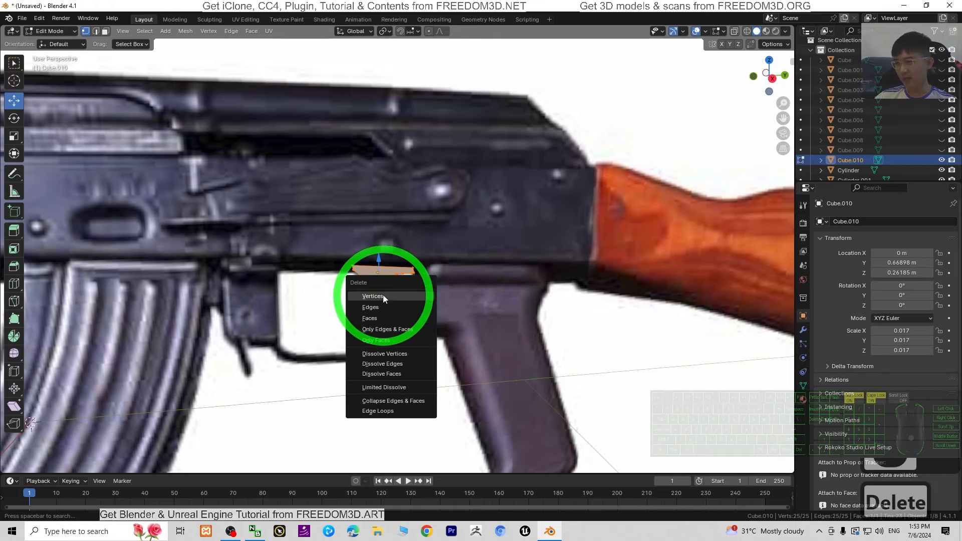
{"action": "left_click", "coordinate": [383, 295]}
Step: Switch to the right orthographic view and add a new cube inside the emptied mesh Cube.010
{"action": "scroll", "coordinate": [472, 301], "scroll_direction": "down", "scroll_amount": 4}
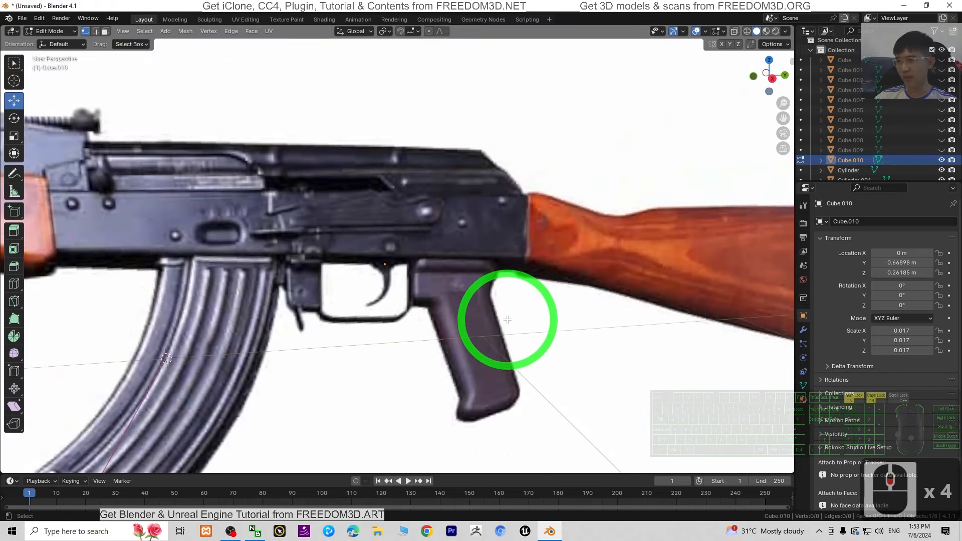
{"action": "middle_click_drag", "start_coordinate": [508, 319], "coordinate": [484, 322]}
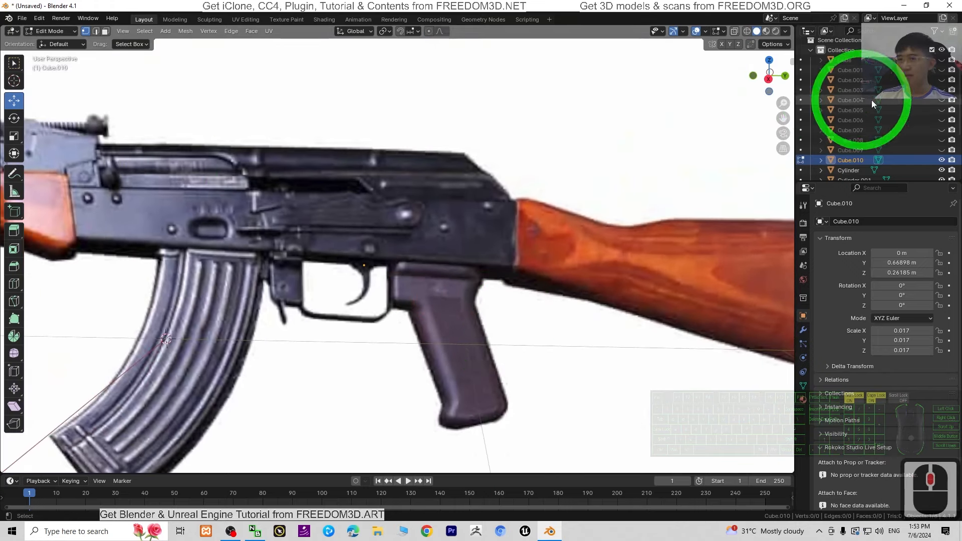
{"action": "left_click", "coordinate": [770, 79]}
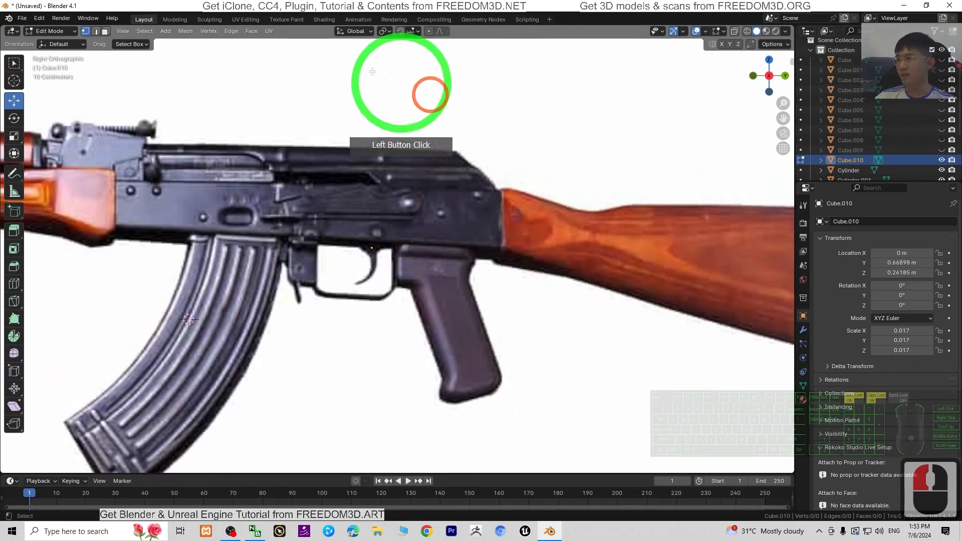
{"action": "left_click", "coordinate": [165, 31]}
{"action": "left_click", "coordinate": [166, 31]}
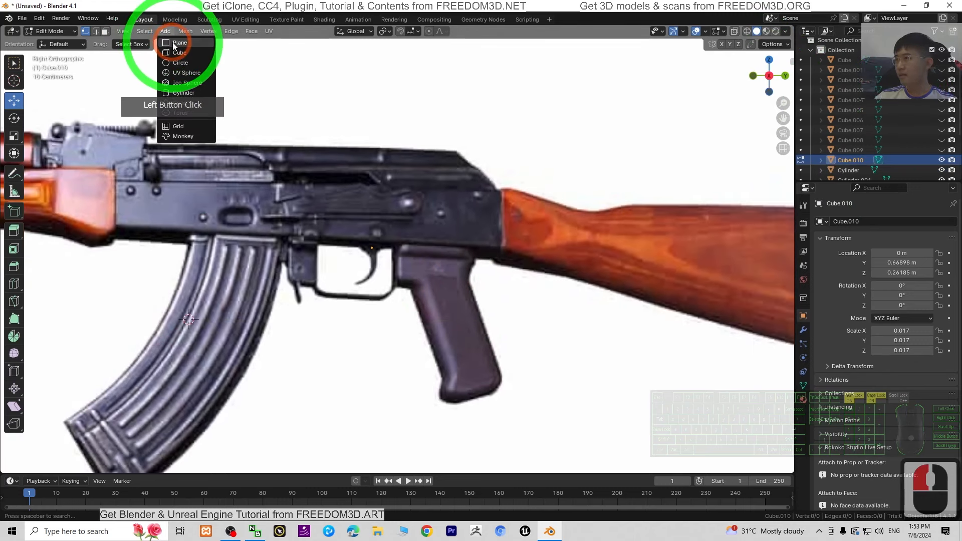
{"action": "left_click", "coordinate": [73, 31]}
{"action": "left_click", "coordinate": [164, 31]}
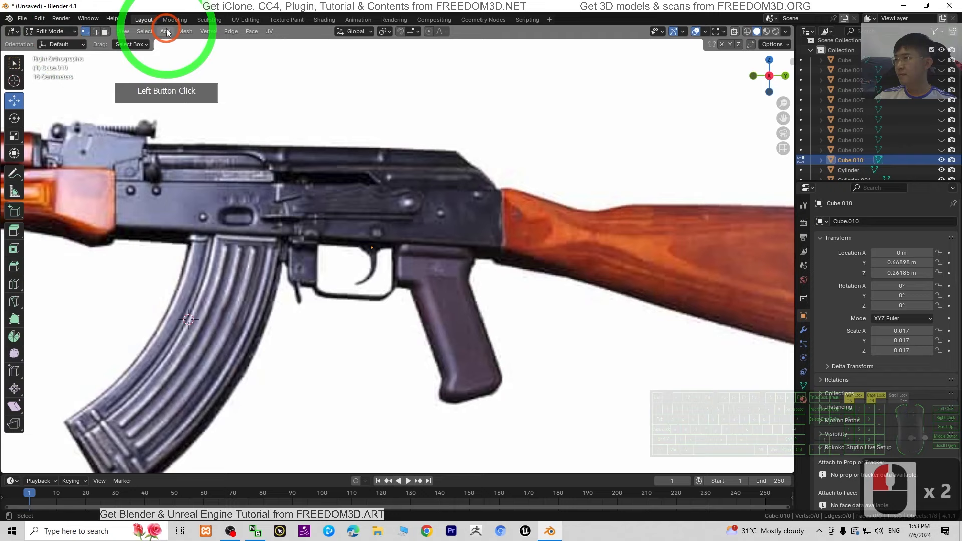
{"action": "left_click", "coordinate": [166, 31]}
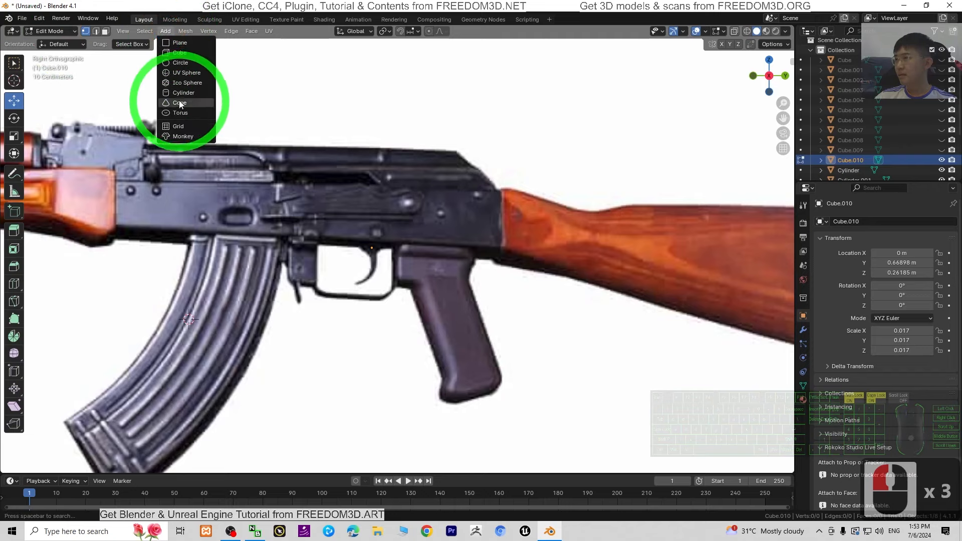
{"action": "left_click", "coordinate": [209, 31]}
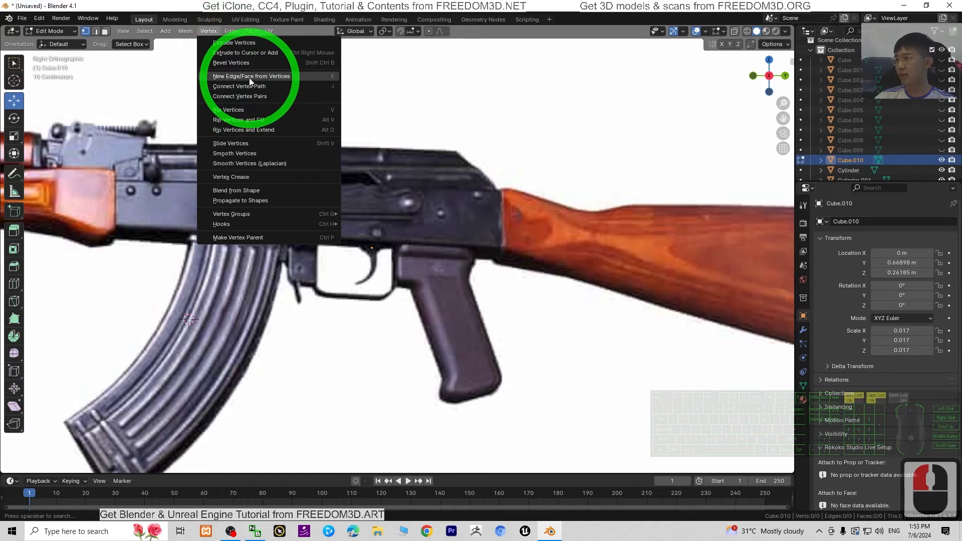
{"action": "left_click", "coordinate": [166, 31]}
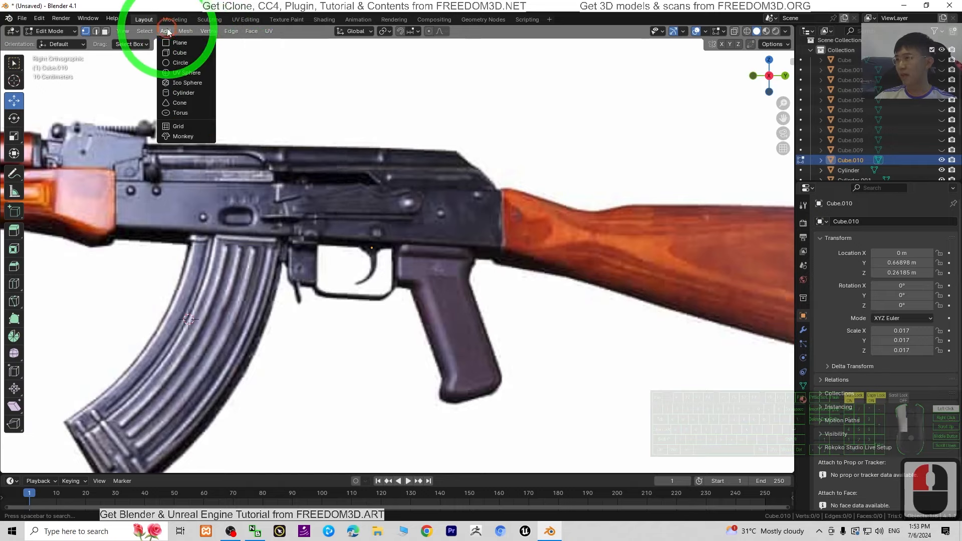
{"action": "left_click", "coordinate": [168, 32]}
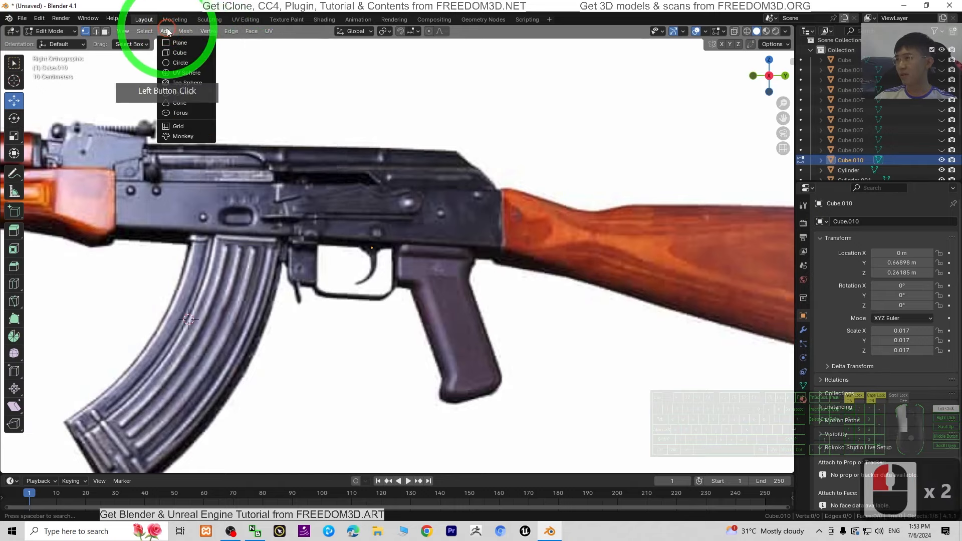
{"action": "left_click", "coordinate": [180, 53]}
Step: Scale the new cube down to a small block and move it over the top of the trigger in the reference image
{"action": "scroll", "coordinate": [382, 178], "scroll_direction": "down", "scroll_amount": 5}
{"action": "key", "text": "a"}
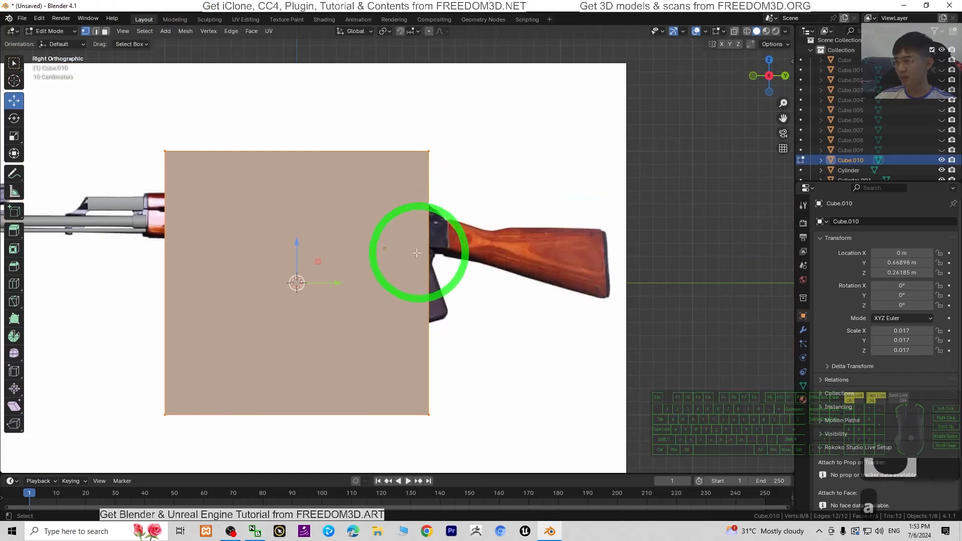
{"action": "key", "text": "s"}
{"action": "left_click", "coordinate": [310, 281]}
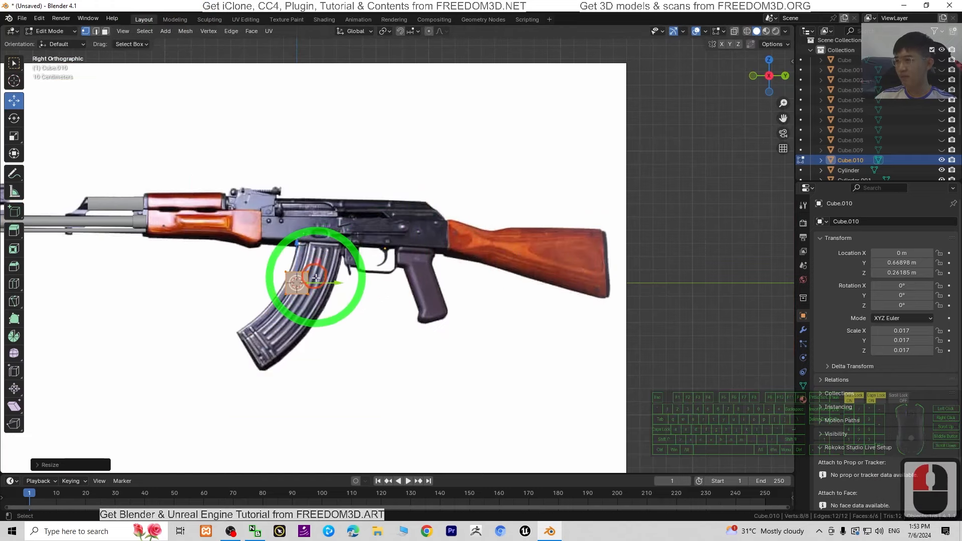
{"action": "scroll", "coordinate": [317, 303], "scroll_direction": "up", "scroll_amount": 5}
{"action": "left_click_drag", "start_coordinate": [169, 312], "coordinate": [395, 223]}
Step: Merge all the cube's vertices into a single vertex at its center, above the trigger
{"action": "scroll", "coordinate": [361, 200], "scroll_direction": "up", "scroll_amount": 7}
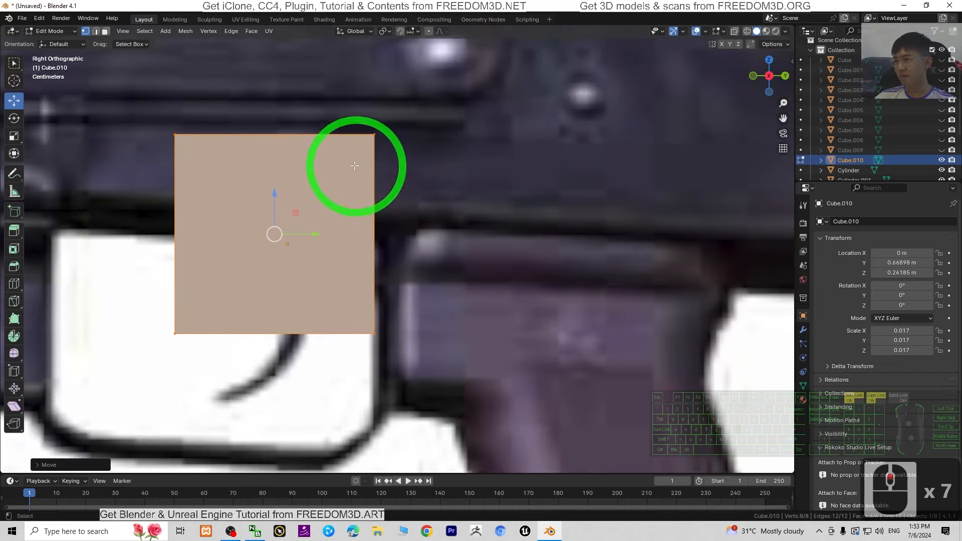
{"action": "right_click", "coordinate": [320, 190]}
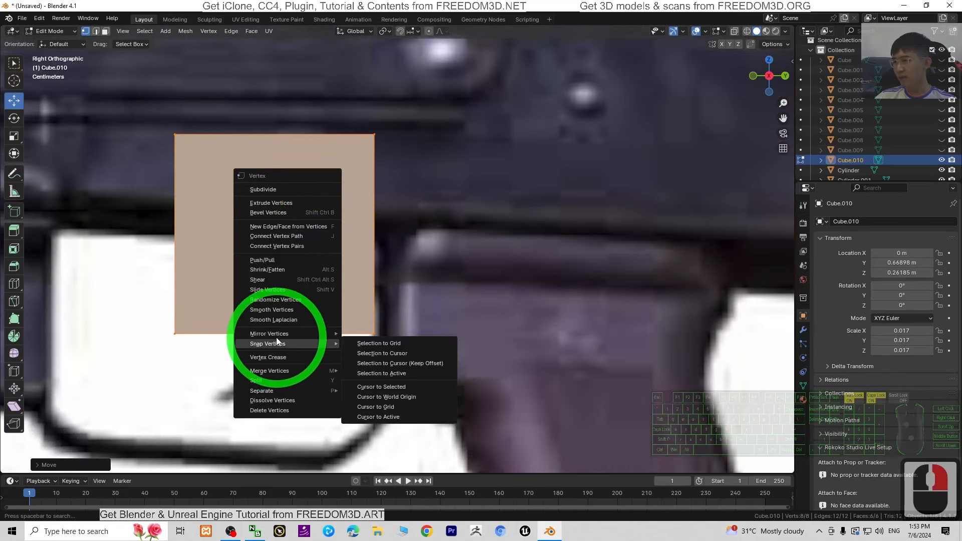
{"action": "mouse_move", "coordinate": [280, 371]}
{"action": "left_click", "coordinate": [380, 368]}
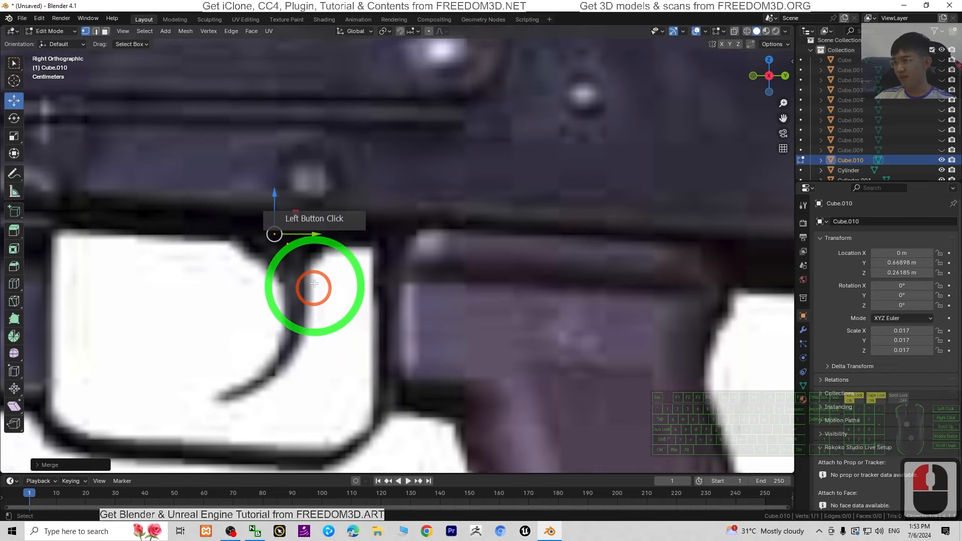
Step: Move the single vertex to the upper front corner of the trigger in the reference image
{"action": "scroll", "coordinate": [279, 216], "scroll_direction": "up", "scroll_amount": 2}
{"action": "left_click_drag", "start_coordinate": [279, 216], "coordinate": [189, 219]}
{"action": "scroll", "coordinate": [189, 251], "scroll_direction": "up", "scroll_amount": 2}
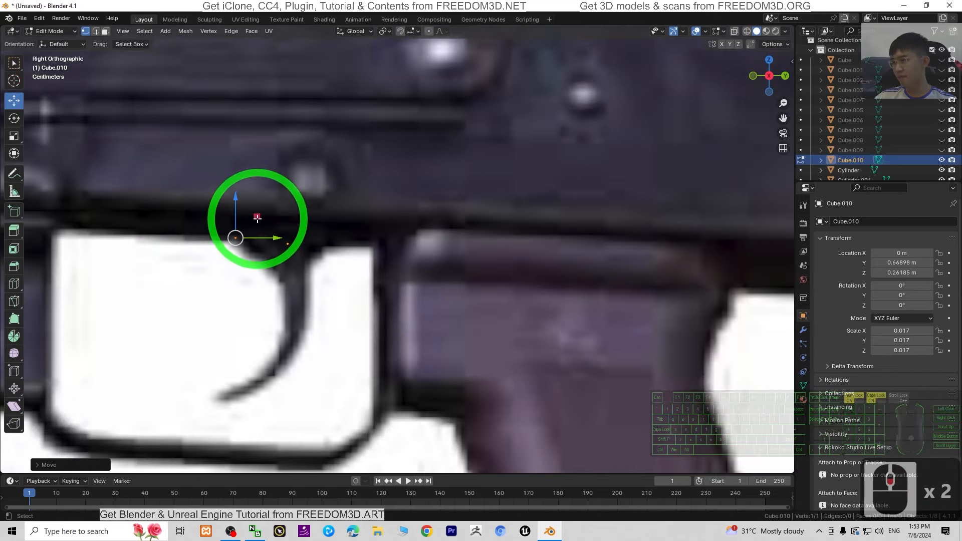
{"action": "mouse_move", "coordinate": [257, 218]}
{"action": "left_mouse_down"}
{"action": "mouse_move", "coordinate": [241, 205]}
{"action": "mouse_move", "coordinate": [252, 229]}
{"action": "left_mouse_up"}
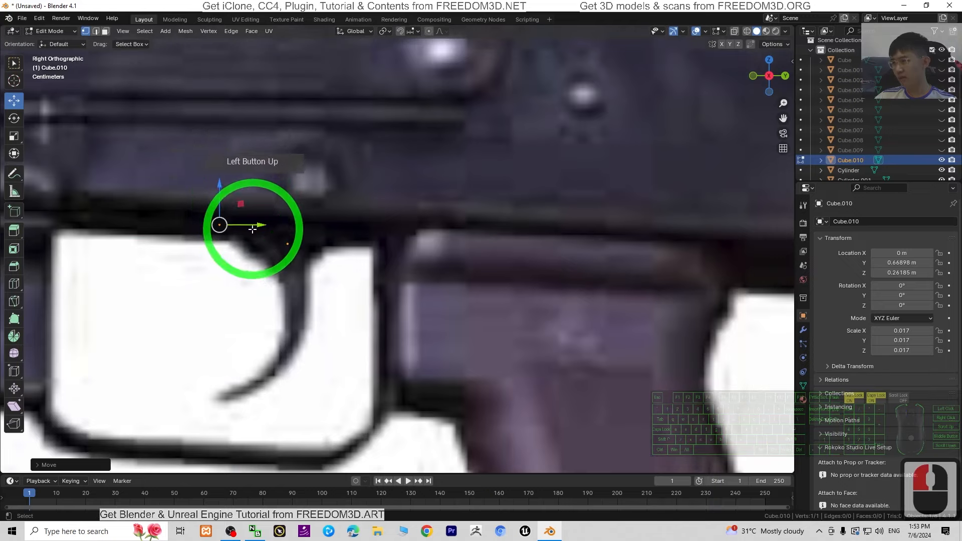
Step: Extrude a chain of vertices down the trigger's curved front edge to its pointed lower tip
{"action": "left_click", "coordinate": [305, 283]}
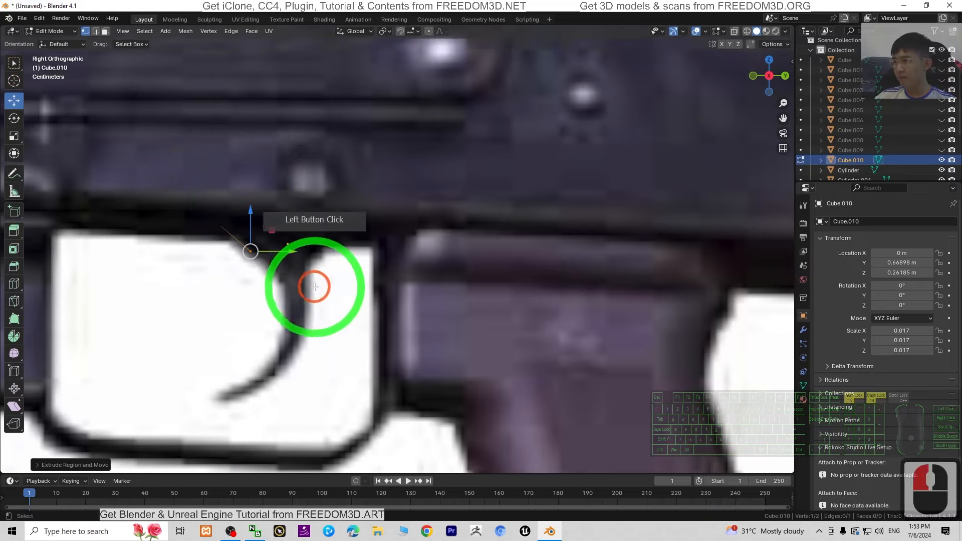
{"action": "key", "text": "e"}
{"action": "left_click", "coordinate": [304, 319]}
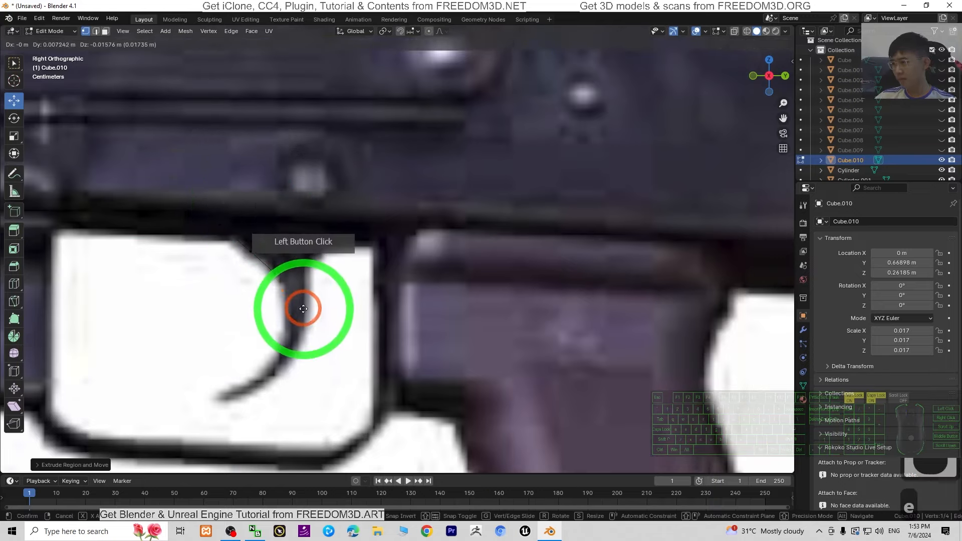
{"action": "key", "text": "e"}
{"action": "left_click", "coordinate": [294, 365]}
{"action": "key", "text": "e"}
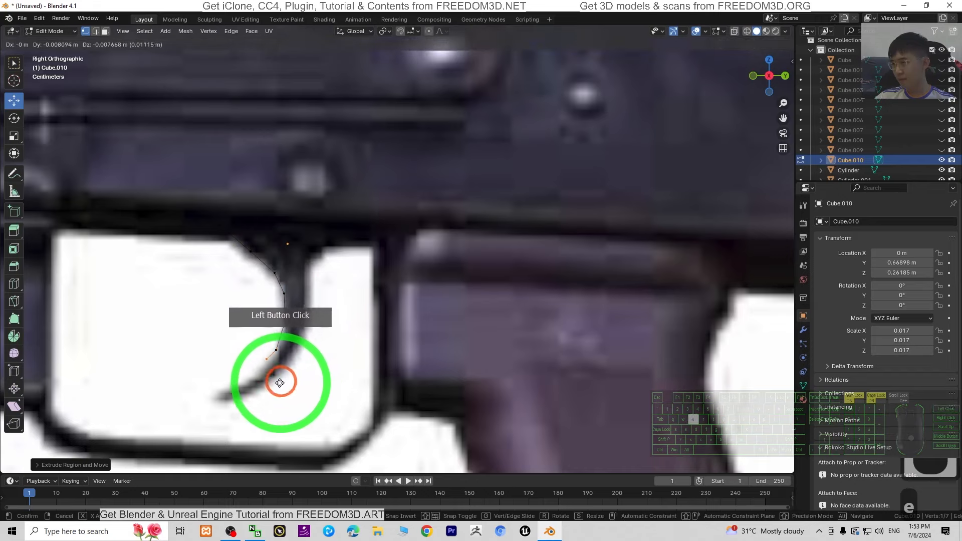
{"action": "left_click", "coordinate": [273, 391]}
{"action": "key", "text": "e"}
{"action": "left_click", "coordinate": [244, 407]}
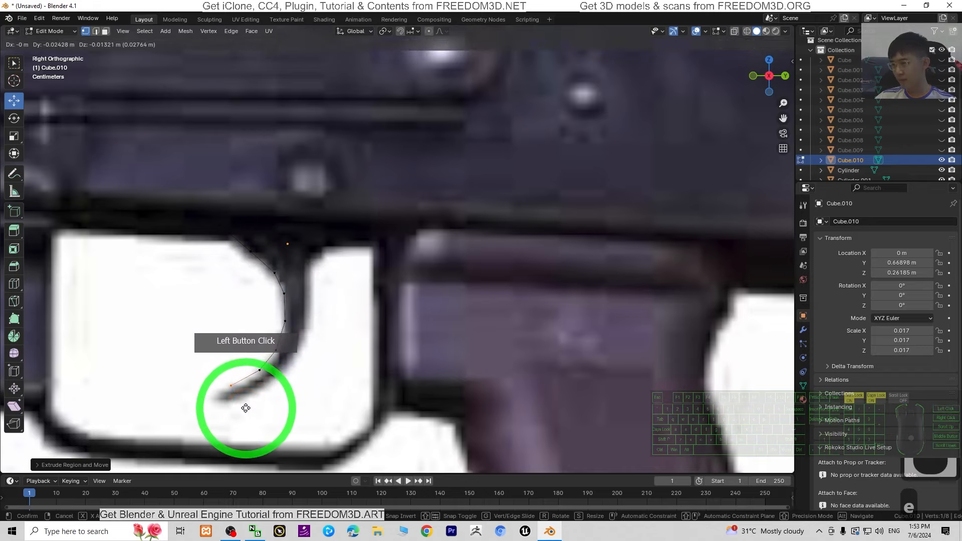
{"action": "key", "text": "e"}
{"action": "left_click", "coordinate": [246, 422]}
Step: Continue extruding vertices from the tip back along the underside and lower rear curve of the trigger
{"action": "key", "text": "e"}
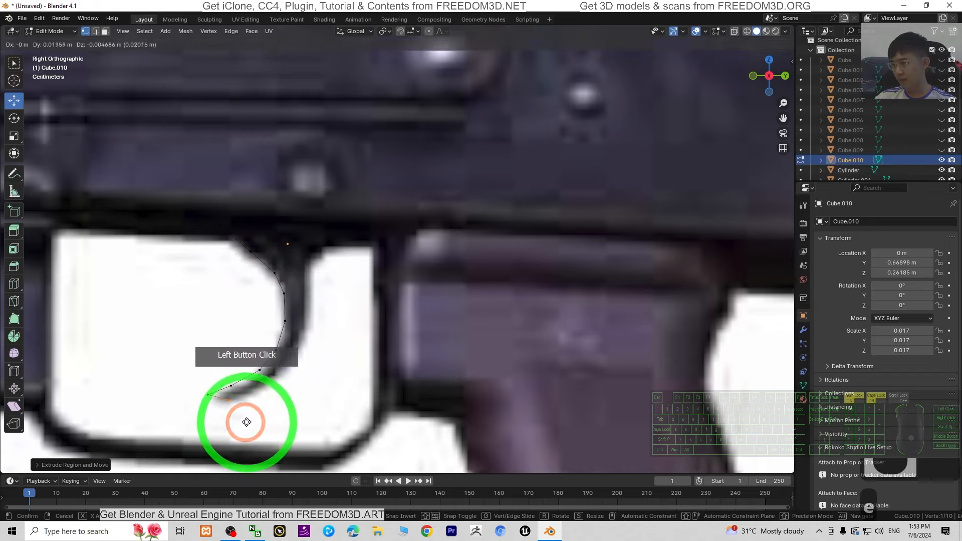
{"action": "left_click", "coordinate": [250, 420]}
{"action": "key", "text": "e"}
{"action": "left_click", "coordinate": [278, 408]}
{"action": "key", "text": "e"}
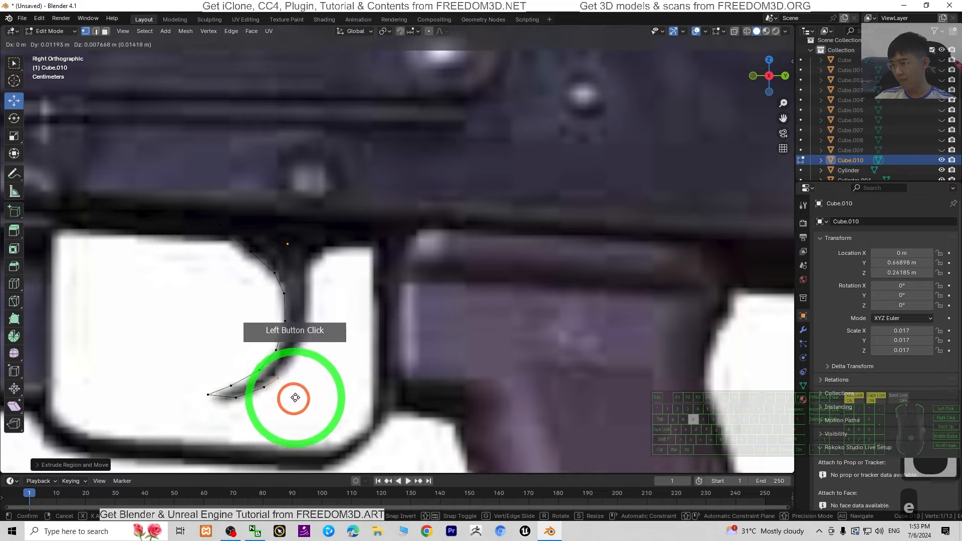
{"action": "left_click", "coordinate": [305, 390]}
{"action": "key", "text": "e"}
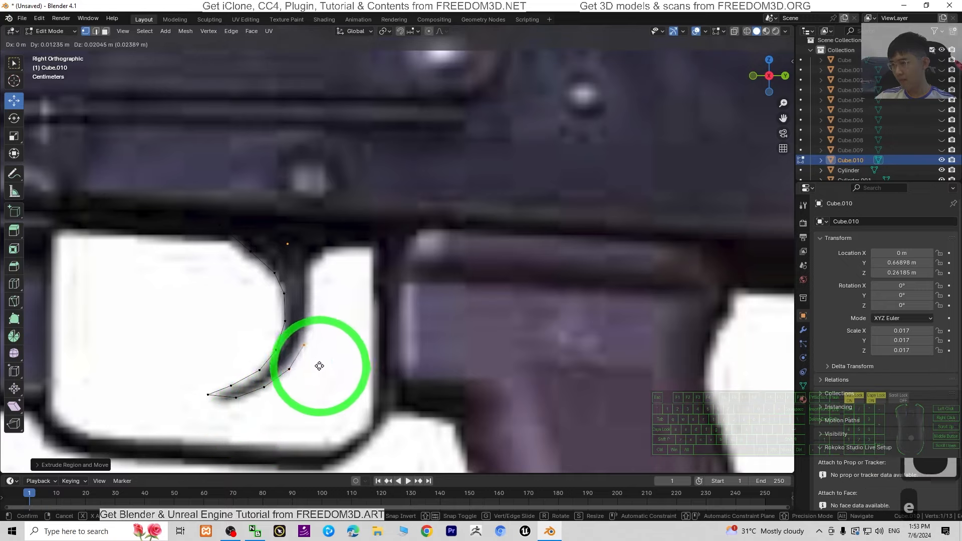
{"action": "left_click", "coordinate": [318, 367]}
{"action": "key", "text": "e"}
{"action": "left_click", "coordinate": [321, 327]}
Step: Extrude further vertices up the trigger's rear edge and outward to its upper rear corner under the receiver
{"action": "key", "text": "e"}
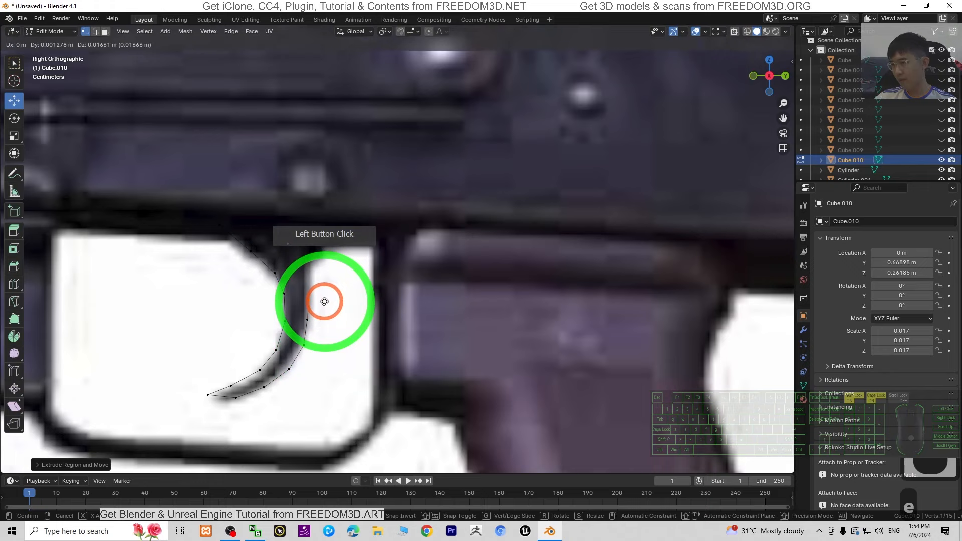
{"action": "left_click", "coordinate": [324, 300]}
{"action": "key", "text": "e"}
{"action": "left_click", "coordinate": [322, 275]}
{"action": "key", "text": "e"}
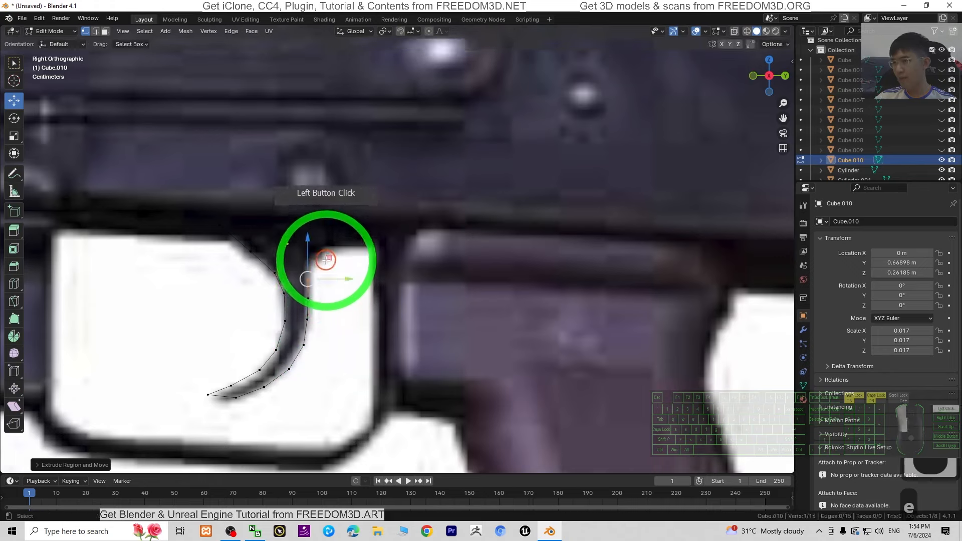
{"action": "left_click", "coordinate": [326, 244]}
{"action": "key", "text": "e"}
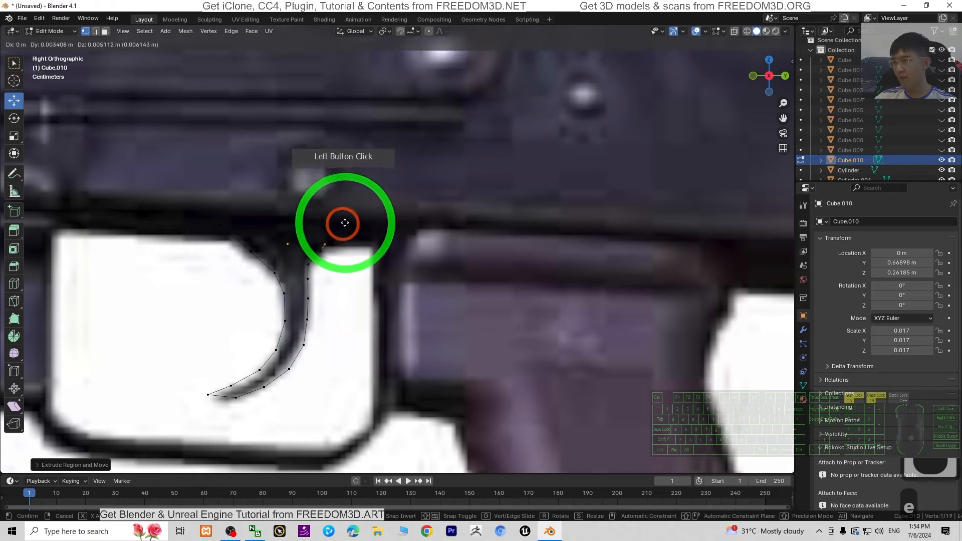
{"action": "left_click", "coordinate": [353, 220]}
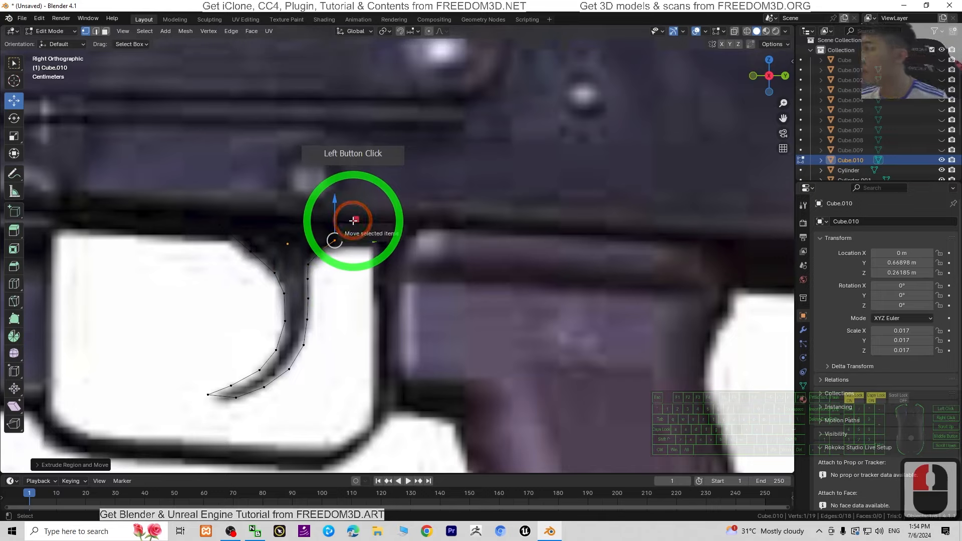
{"action": "key", "text": "e"}
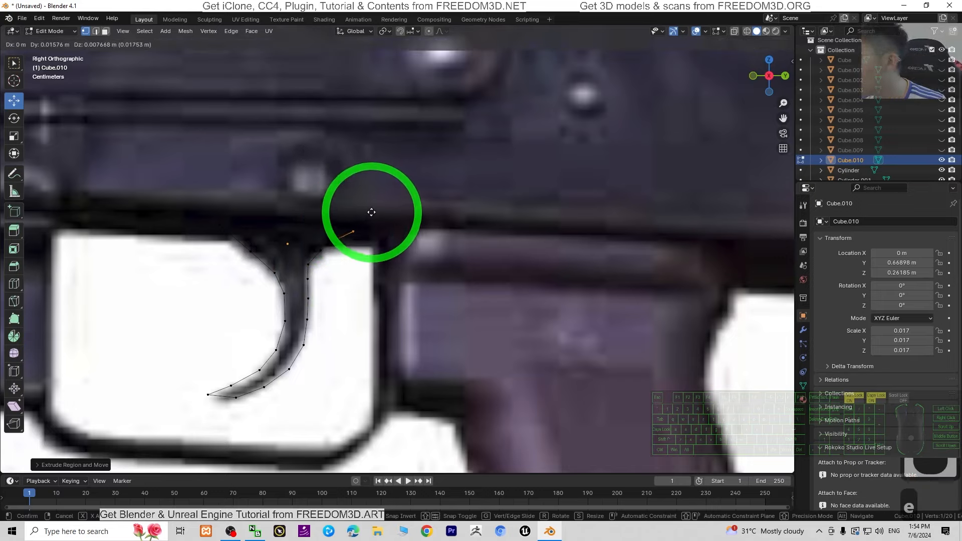
{"action": "left_click", "coordinate": [370, 208]}
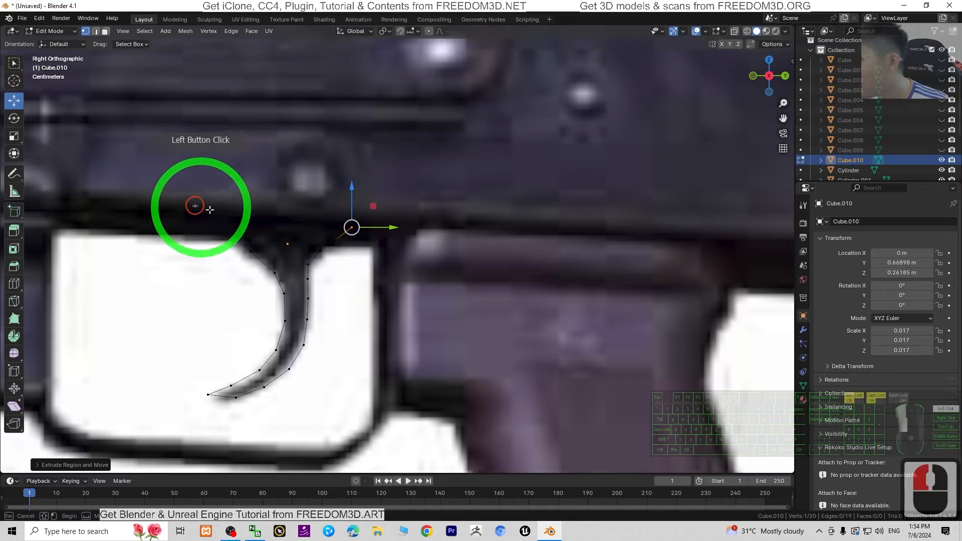
Step: Close the trigger outline with an edge between its two open top vertices and fill the whole outline with a face
{"action": "left_click_drag", "start_coordinate": [194, 206], "coordinate": [266, 221]}
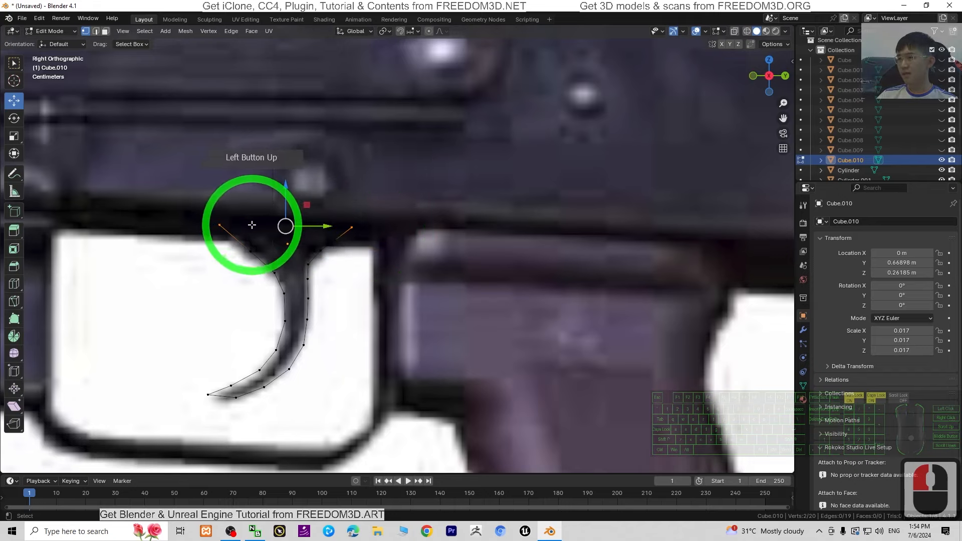
{"action": "right_click", "coordinate": [252, 224]}
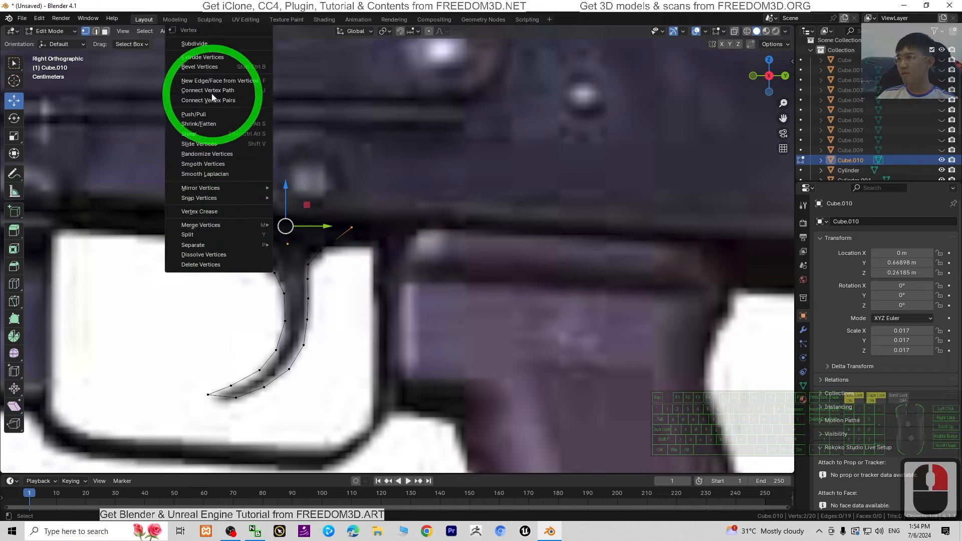
{"action": "left_click", "coordinate": [203, 82]}
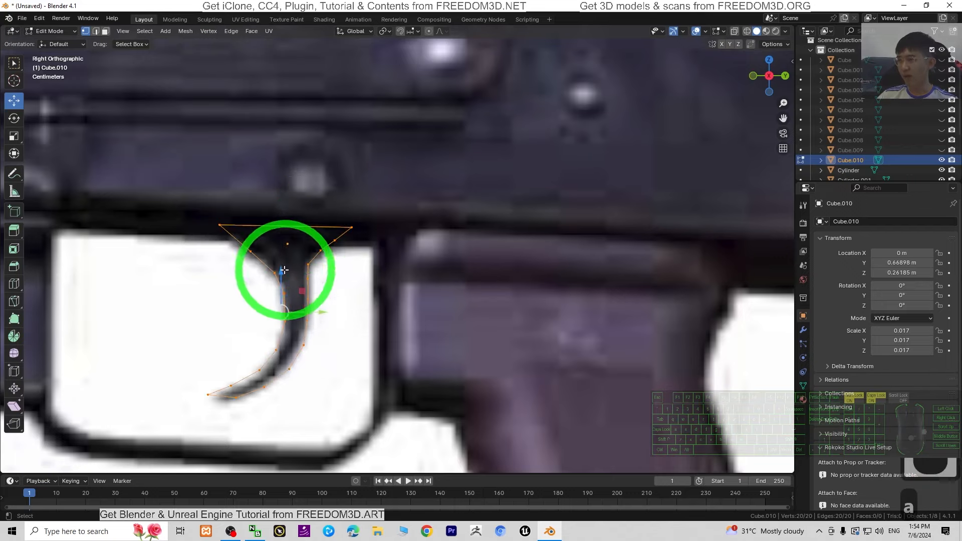
{"action": "right_click", "coordinate": [300, 238]}
{"action": "left_click", "coordinate": [326, 250]}
Step: Select the trigger face in face mode and extrude it sideways to give the trigger thickness
{"action": "scroll", "coordinate": [451, 361], "scroll_direction": "down", "scroll_amount": 3}
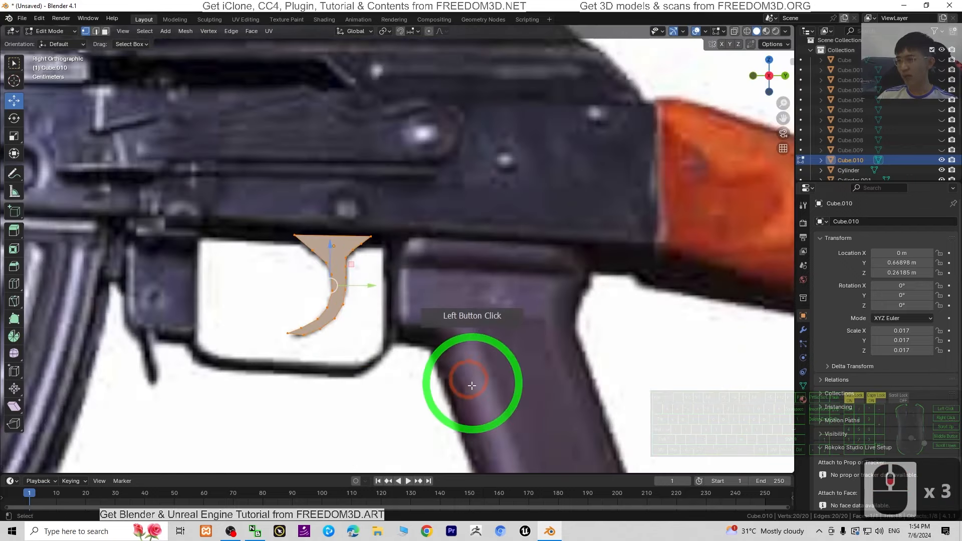
{"action": "middle_click_drag", "start_coordinate": [422, 374], "coordinate": [394, 311]}
{"action": "middle_click_drag", "start_coordinate": [486, 365], "coordinate": [26, 146]}
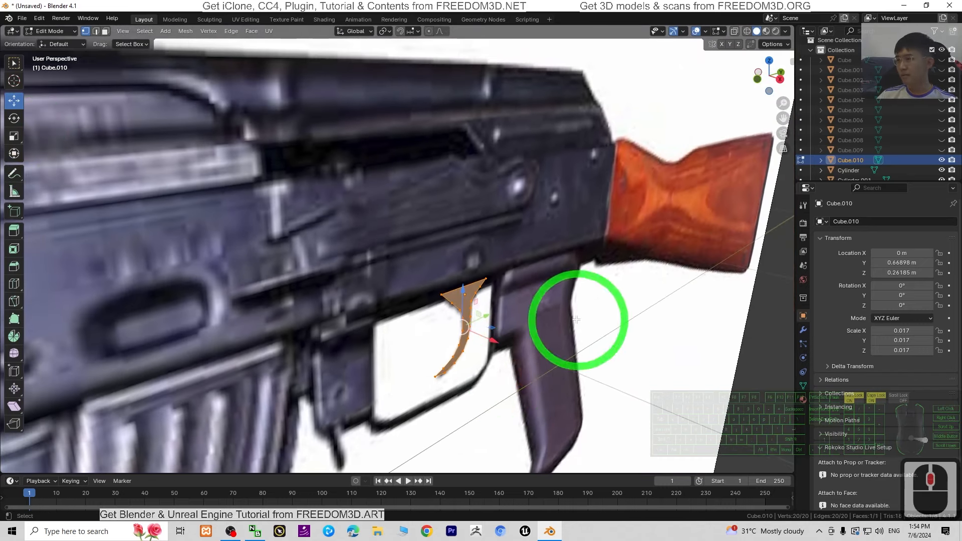
{"action": "left_click", "coordinate": [457, 301]}
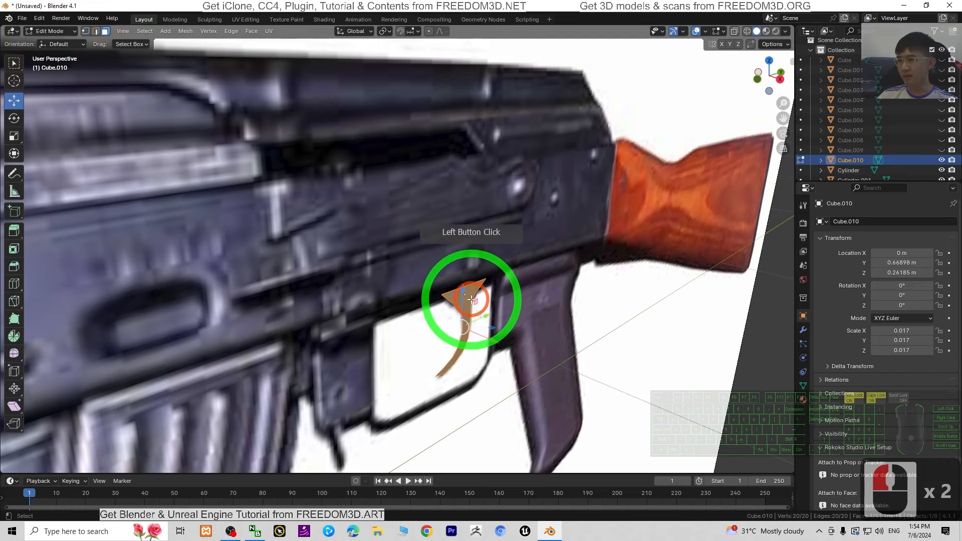
{"action": "left_click", "coordinate": [455, 290]}
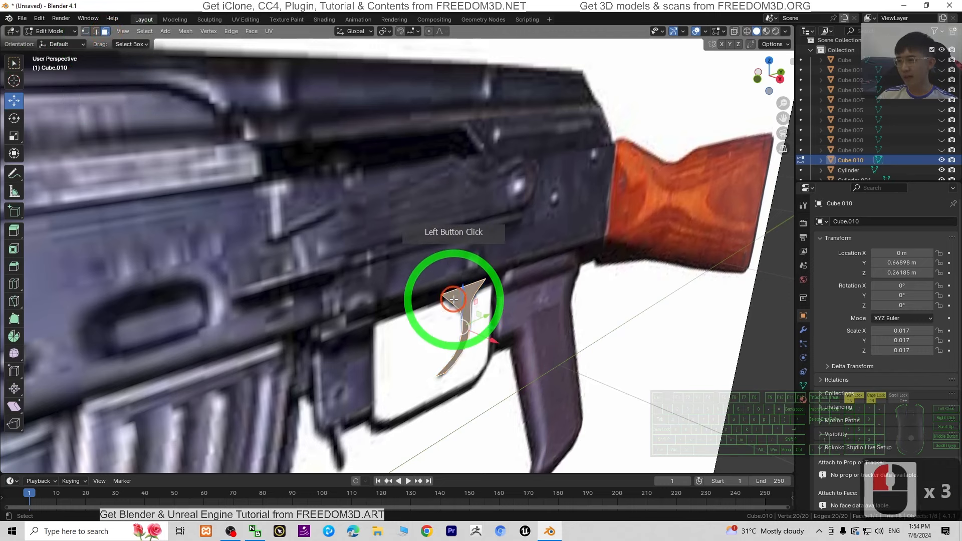
{"action": "key", "text": "e"}
{"action": "left_click", "coordinate": [514, 318]}
Step: In front orthographic view, shift the trigger's extruded face along X toward the centerline and select the whole mesh
{"action": "scroll", "coordinate": [552, 351], "scroll_direction": "down", "scroll_amount": 2}
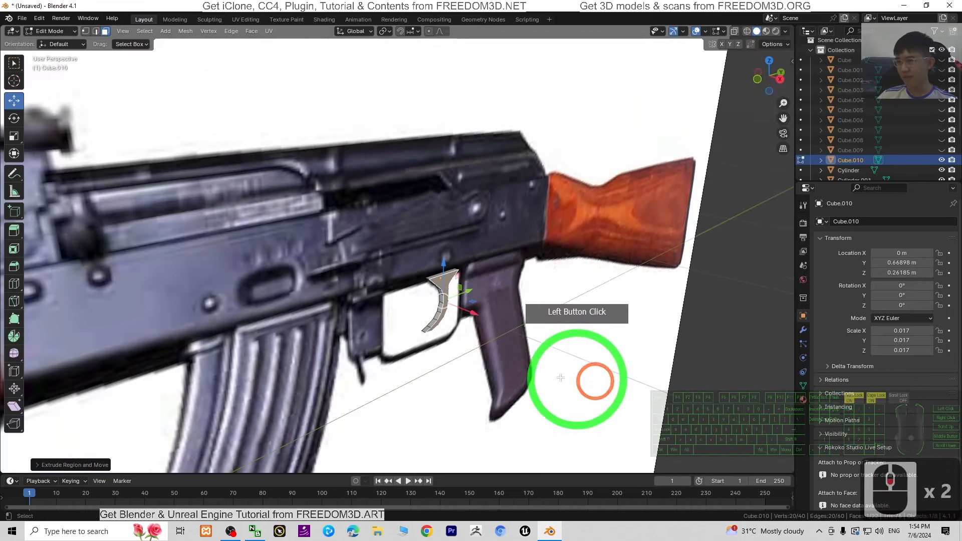
{"action": "left_click", "coordinate": [757, 80]}
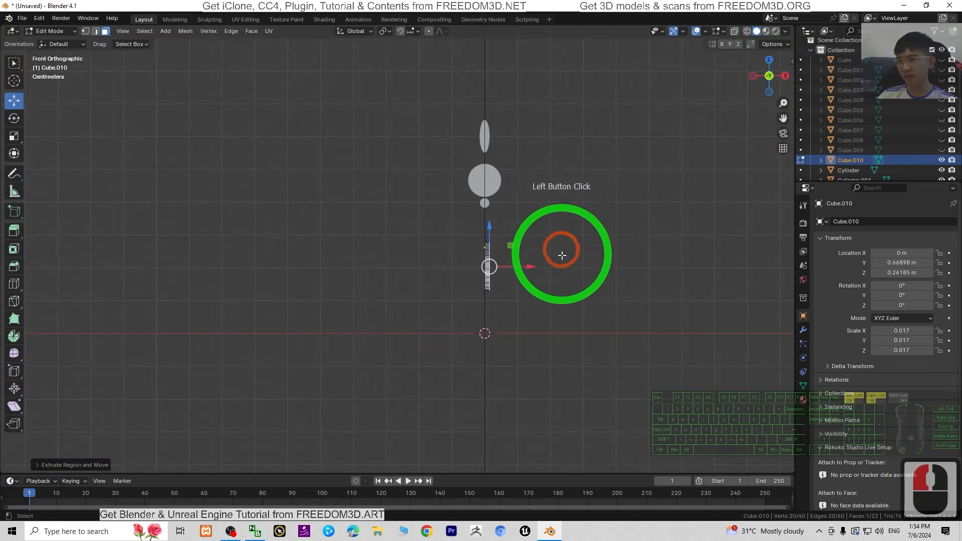
{"action": "scroll", "coordinate": [732, 314], "scroll_direction": "up", "scroll_amount": 6}
{"action": "middle_click_drag", "start_coordinate": [740, 282], "coordinate": [613, 293], "text": "shift"}
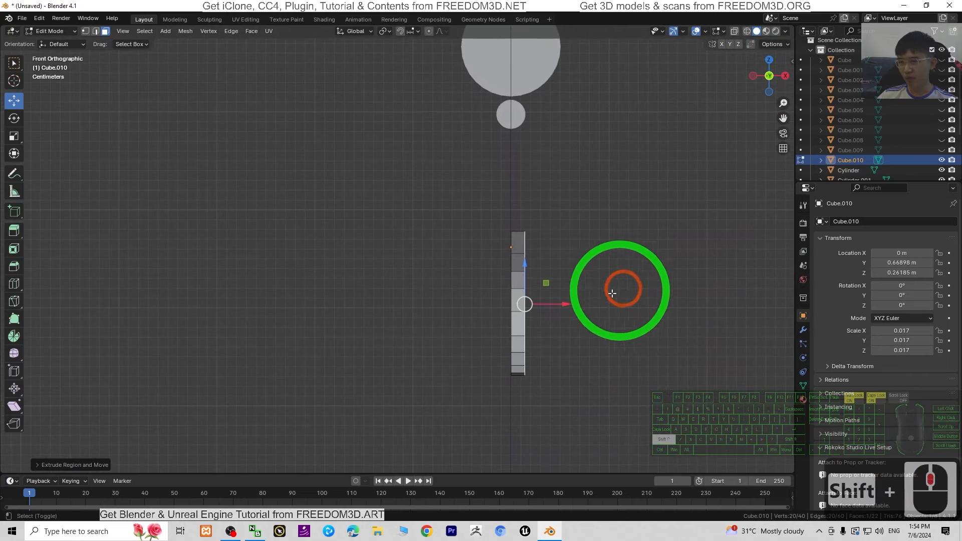
{"action": "left_click_drag", "start_coordinate": [570, 305], "coordinate": [551, 305]}
{"action": "left_click", "coordinate": [625, 297]}
{"action": "key", "text": "a"}
Step: Unhide the rifle parts Cube through Cube.009 in the viewport
{"action": "scroll", "coordinate": [622, 296], "scroll_direction": "down", "scroll_amount": 4}
{"action": "middle_click_drag", "start_coordinate": [730, 291], "coordinate": [616, 306]}
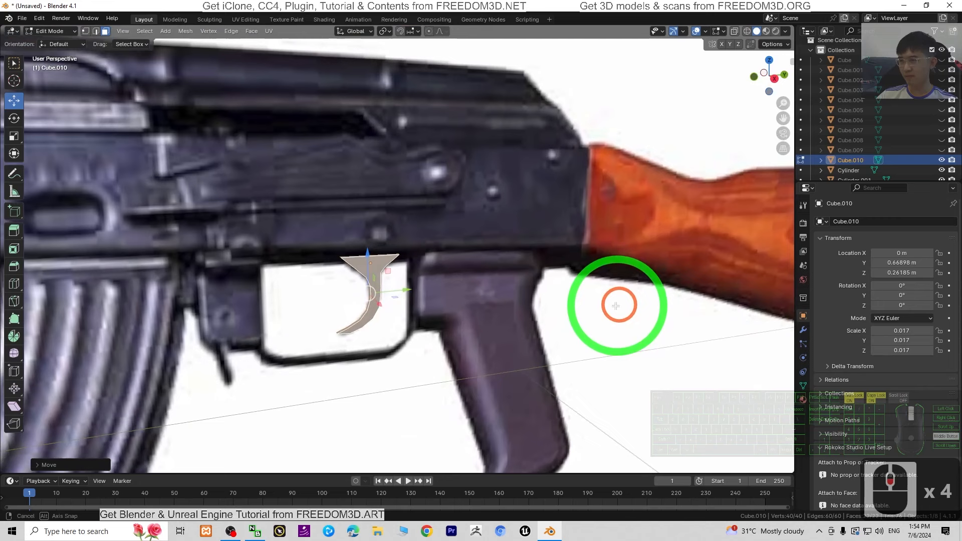
{"action": "scroll", "coordinate": [616, 306], "scroll_direction": "down", "scroll_amount": 4}
{"action": "scroll", "coordinate": [502, 324], "scroll_direction": "up", "scroll_amount": 1}
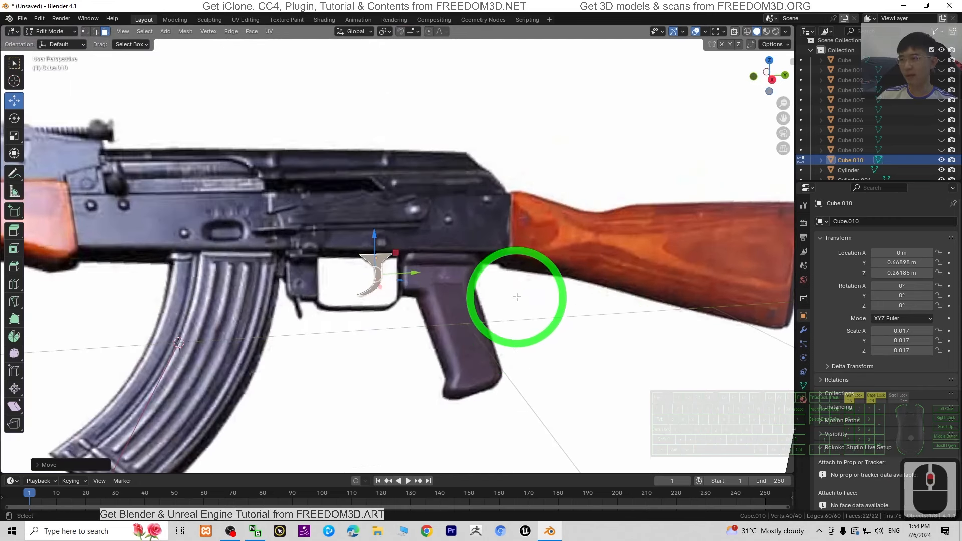
{"action": "left_click", "coordinate": [941, 60]}
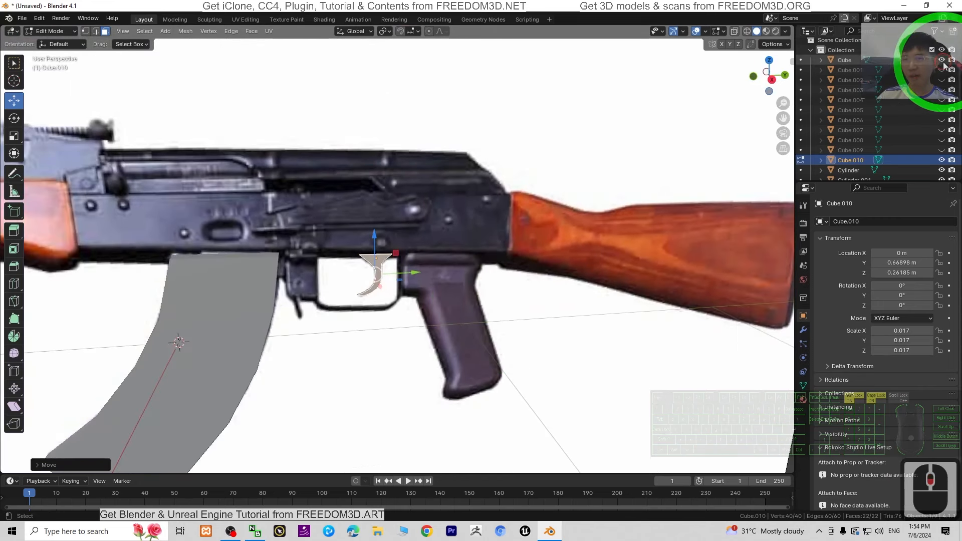
{"action": "left_click", "coordinate": [942, 71]}
{"action": "left_click", "coordinate": [942, 80]}
{"action": "left_click", "coordinate": [941, 90]}
{"action": "left_click", "coordinate": [942, 101]}
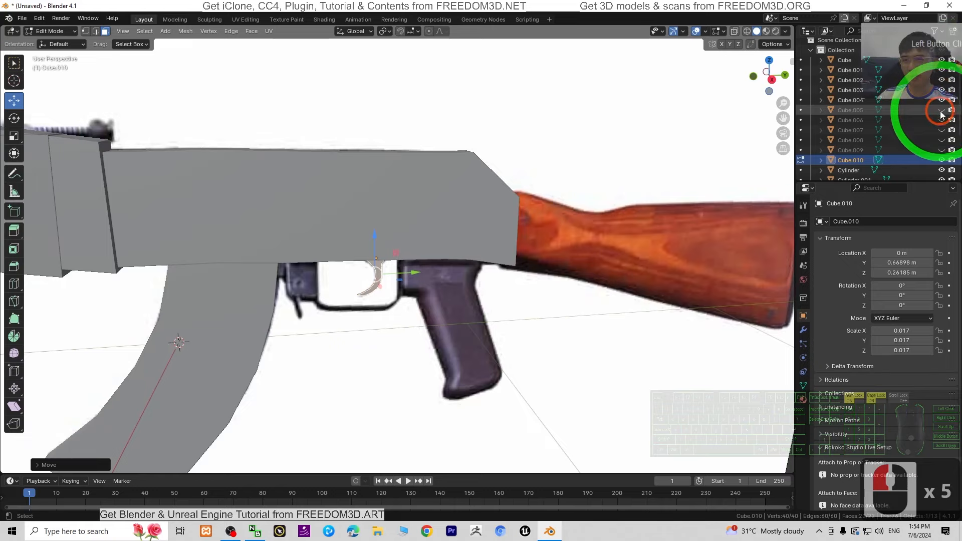
{"action": "left_click", "coordinate": [942, 110]}
{"action": "left_click", "coordinate": [942, 121]}
{"action": "left_click", "coordinate": [942, 130]}
{"action": "left_click", "coordinate": [942, 141]}
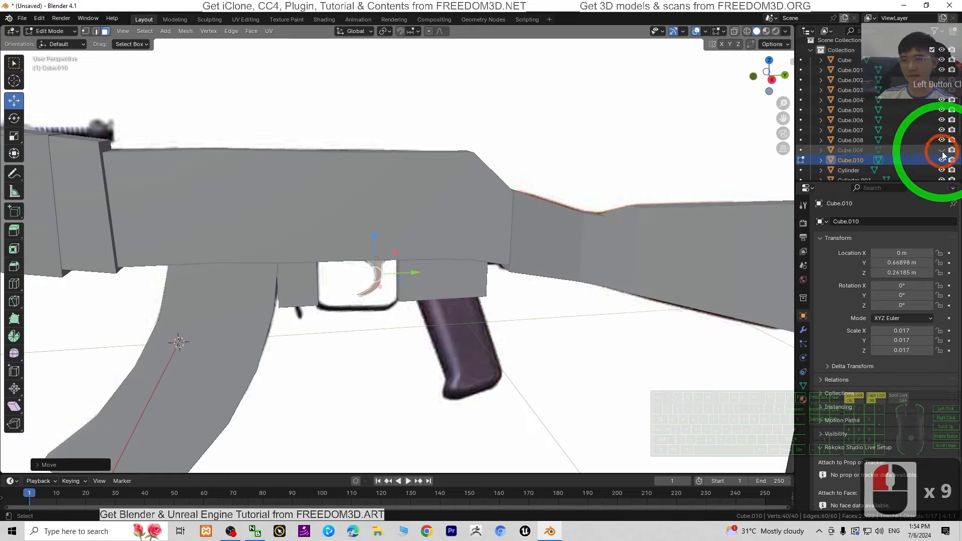
{"action": "left_click", "coordinate": [942, 151]}
Step: Switch from the trigger's edit mode to Object Mode, add a cube and scale it down to about 0.129
{"action": "scroll", "coordinate": [932, 113], "scroll_direction": "up", "scroll_amount": 7}
{"action": "scroll", "coordinate": [932, 114], "scroll_direction": "up", "scroll_amount": 2}
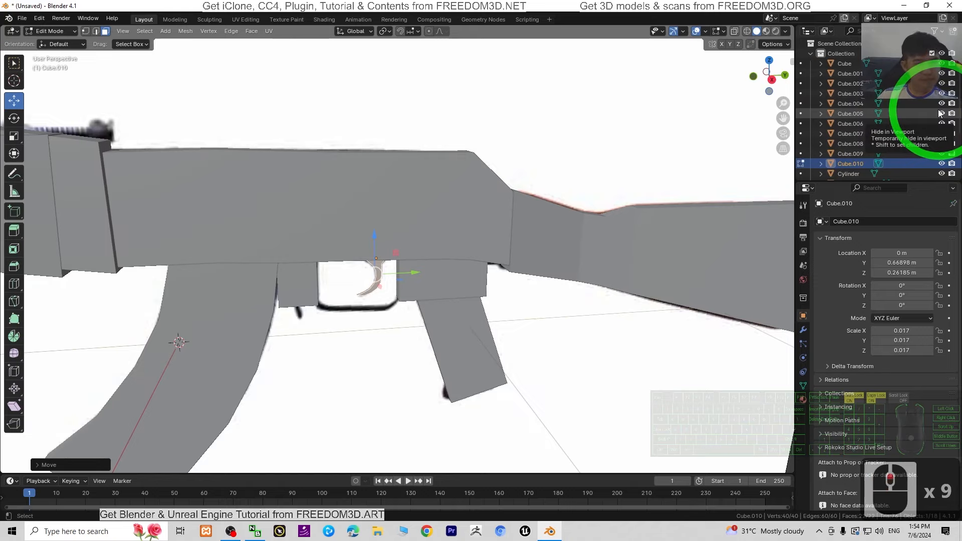
{"action": "scroll", "coordinate": [451, 281], "scroll_direction": "up", "scroll_amount": 3}
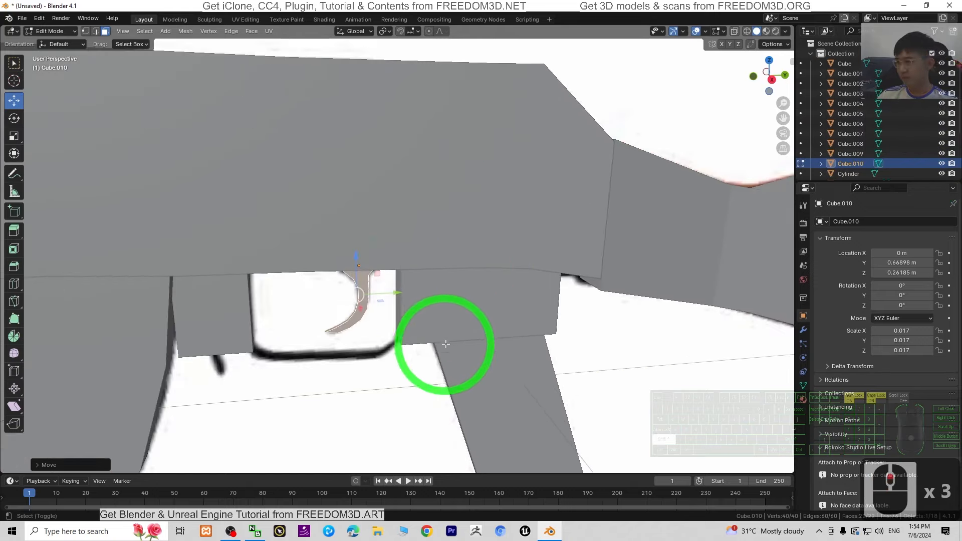
{"action": "middle_click_drag", "start_coordinate": [446, 344], "coordinate": [495, 237], "text": "shift"}
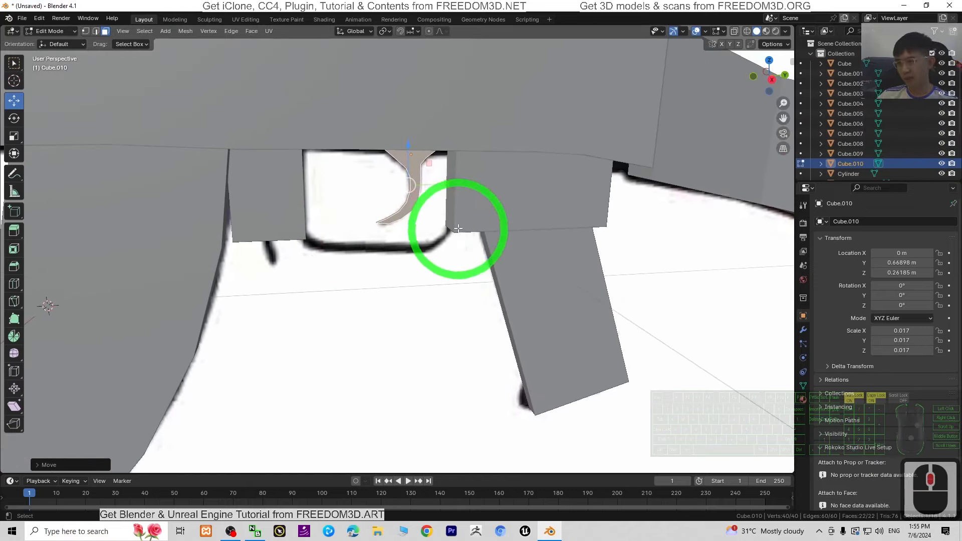
{"action": "mouse_move", "coordinate": [308, 234]}
{"action": "middle_mouse_down"}
{"action": "mouse_move", "coordinate": [408, 269]}
{"action": "mouse_move", "coordinate": [408, 279]}
{"action": "mouse_move", "coordinate": [439, 295]}
{"action": "mouse_move", "coordinate": [458, 264]}
{"action": "mouse_move", "coordinate": [404, 256]}
{"action": "mouse_move", "coordinate": [344, 271]}
{"action": "mouse_move", "coordinate": [285, 262]}
{"action": "mouse_move", "coordinate": [416, 277]}
{"action": "mouse_move", "coordinate": [407, 279]}
{"action": "middle_mouse_up"}
{"action": "left_click", "coordinate": [50, 31]}
{"action": "left_click", "coordinate": [48, 43]}
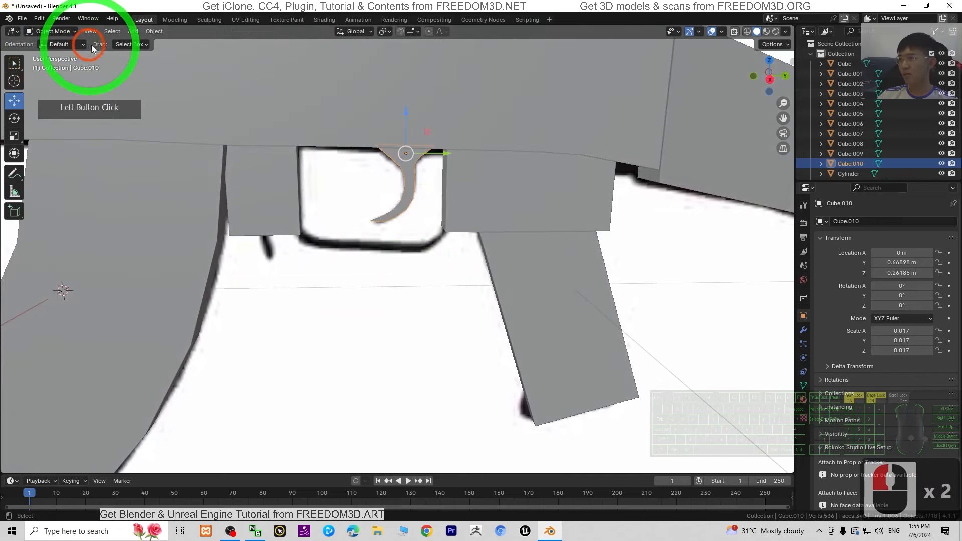
{"action": "left_click", "coordinate": [133, 31]}
{"action": "mouse_move", "coordinate": [141, 44]}
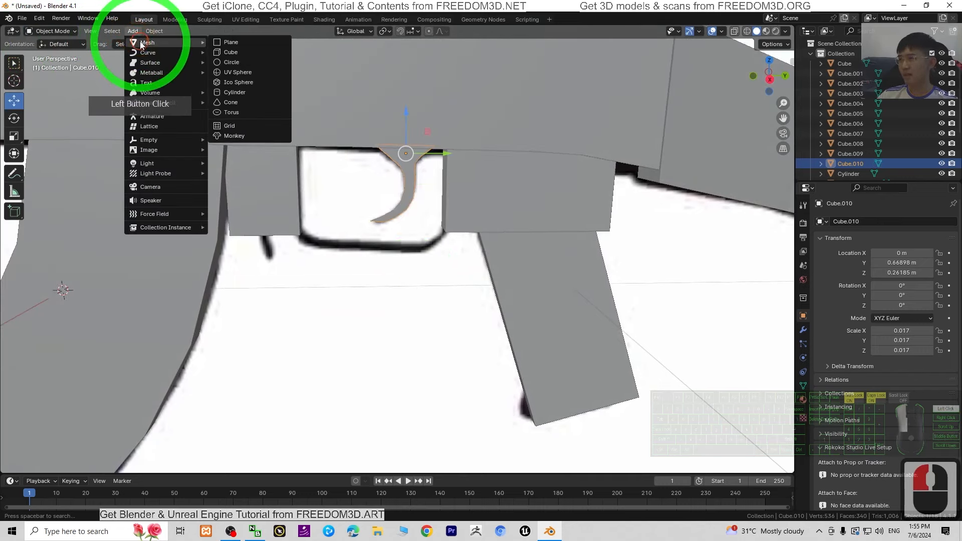
{"action": "left_click", "coordinate": [241, 52]}
{"action": "key", "text": "s"}
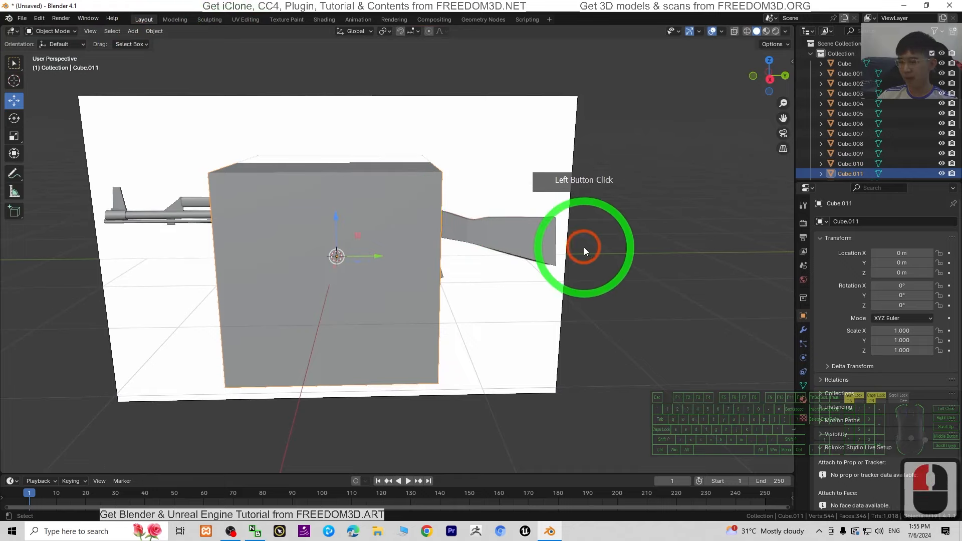
{"action": "left_click", "coordinate": [363, 234]}
Step: Move the new cube onto the trigger guard's bottom bar below the trigger and scale it down to about 0.016
{"action": "scroll", "coordinate": [366, 233], "scroll_direction": "up", "scroll_amount": 12}
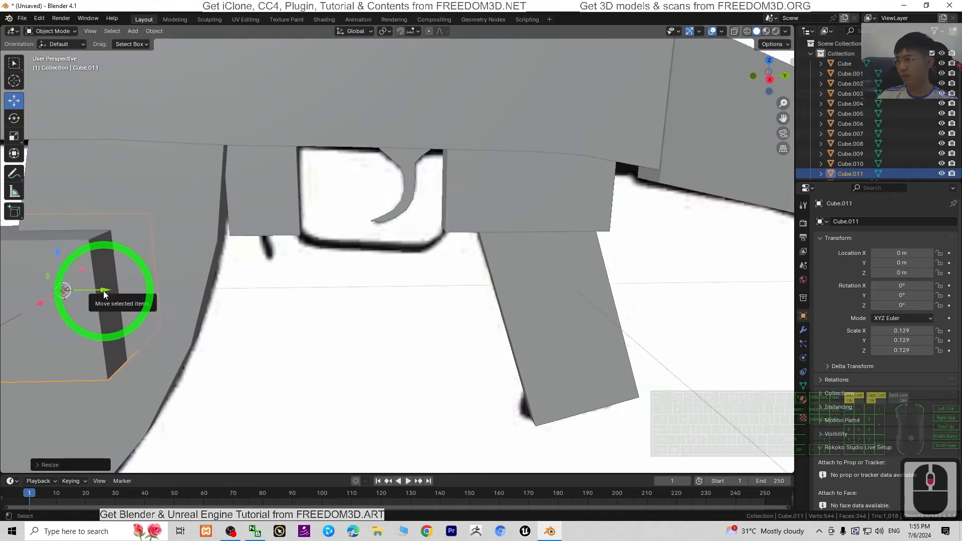
{"action": "left_click_drag", "start_coordinate": [104, 295], "coordinate": [386, 216]}
{"action": "middle_click_drag", "start_coordinate": [369, 323], "coordinate": [598, 311]}
{"action": "key", "text": "s"}
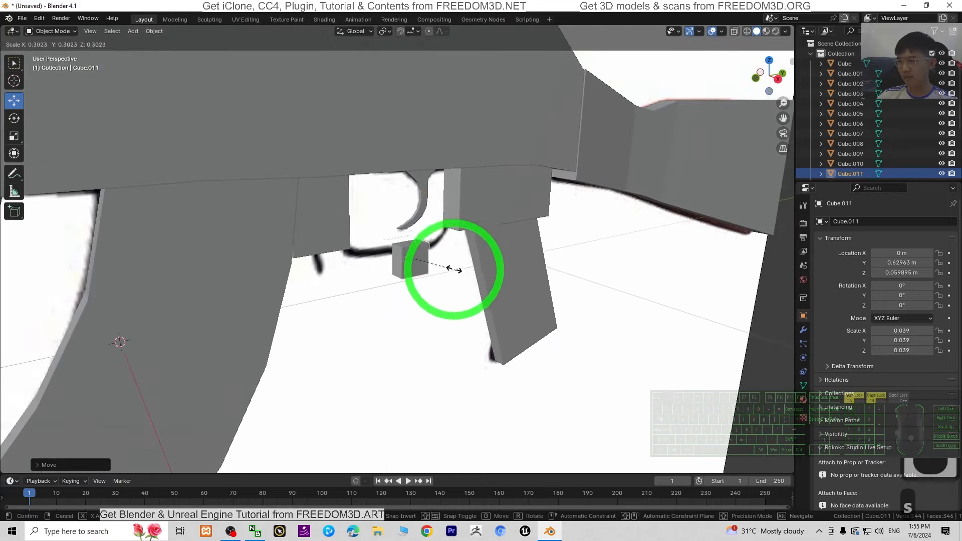
{"action": "left_click", "coordinate": [426, 259]}
{"action": "scroll", "coordinate": [508, 279], "scroll_direction": "up", "scroll_amount": 7}
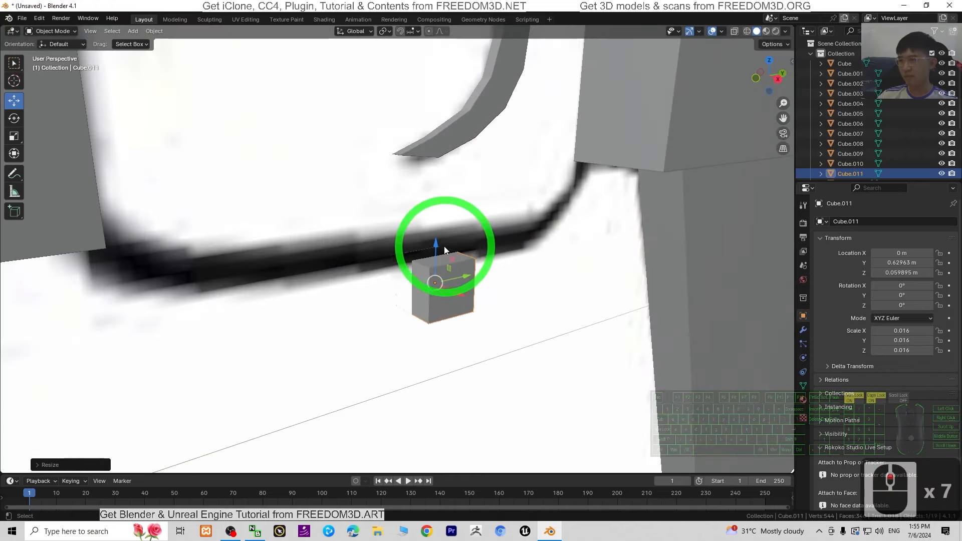
{"action": "left_click_drag", "start_coordinate": [433, 242], "coordinate": [430, 205]}
{"action": "middle_click_drag", "start_coordinate": [596, 294], "coordinate": [471, 288]}
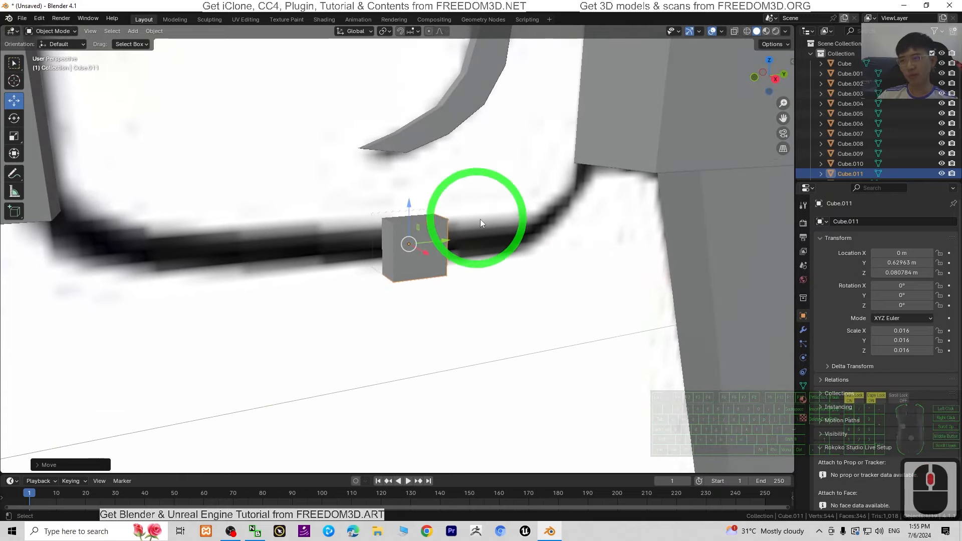
Step: In edit mode with vertex selection, merge all of the small cube's vertices at center into a single vertex
{"action": "scroll", "coordinate": [480, 223], "scroll_direction": "down", "scroll_amount": 3}
{"action": "right_click", "coordinate": [418, 236]}
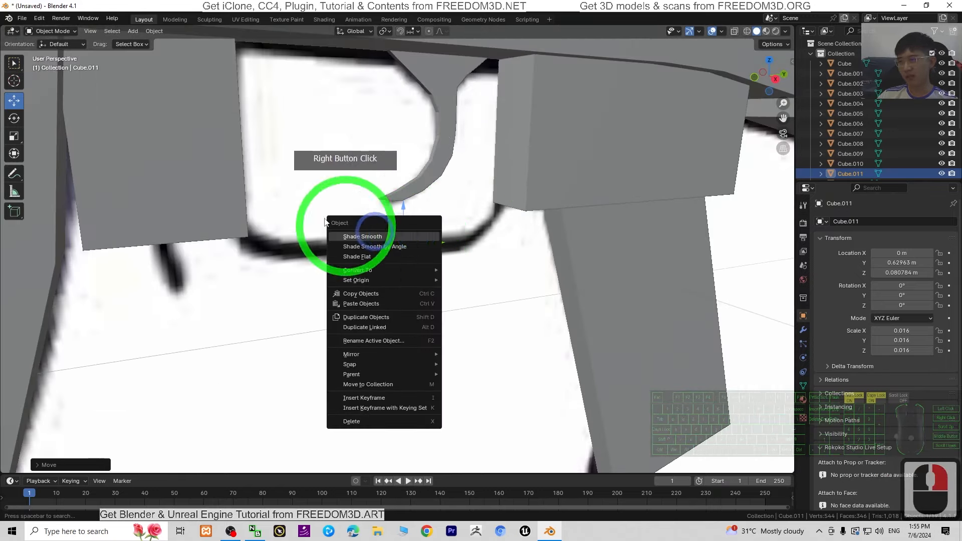
{"action": "left_click", "coordinate": [50, 31]}
{"action": "left_click", "coordinate": [53, 54]}
{"action": "scroll", "coordinate": [601, 284], "scroll_direction": "up", "scroll_amount": 4}
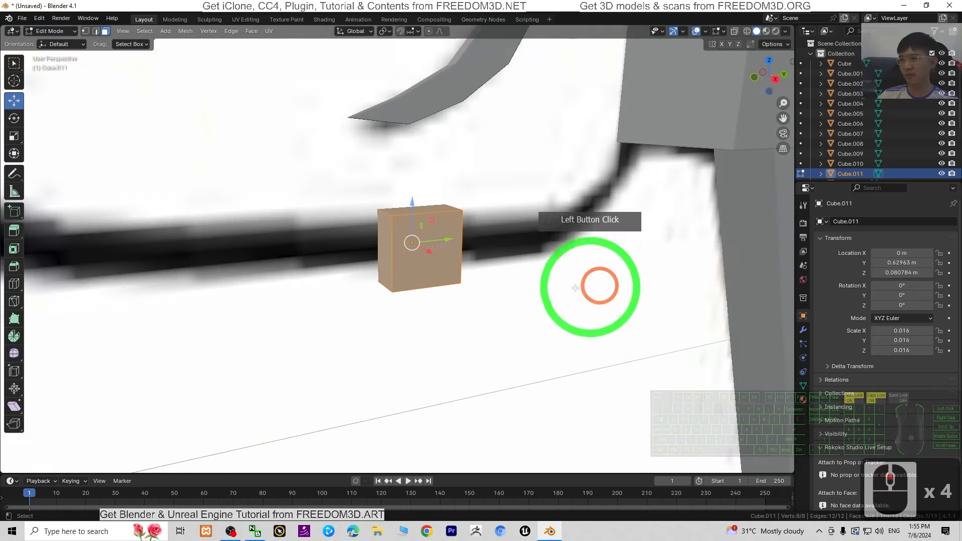
{"action": "right_click", "coordinate": [449, 221]}
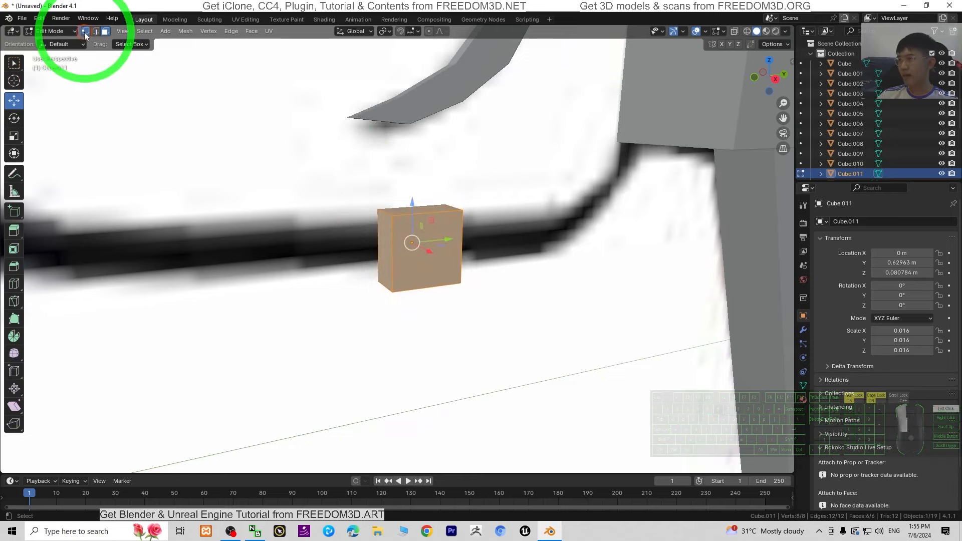
{"action": "key", "text": "s"}
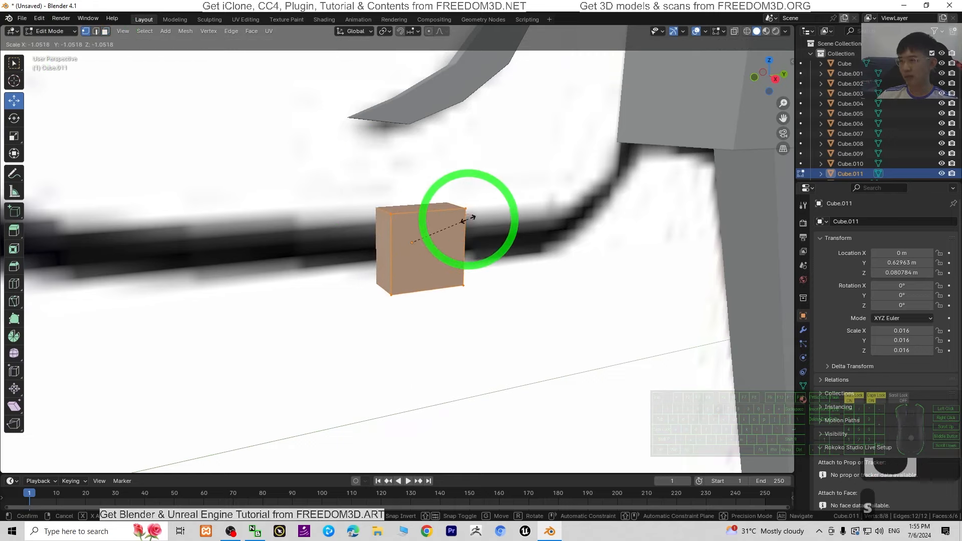
{"action": "left_click", "coordinate": [456, 234]}
{"action": "right_click", "coordinate": [461, 229]}
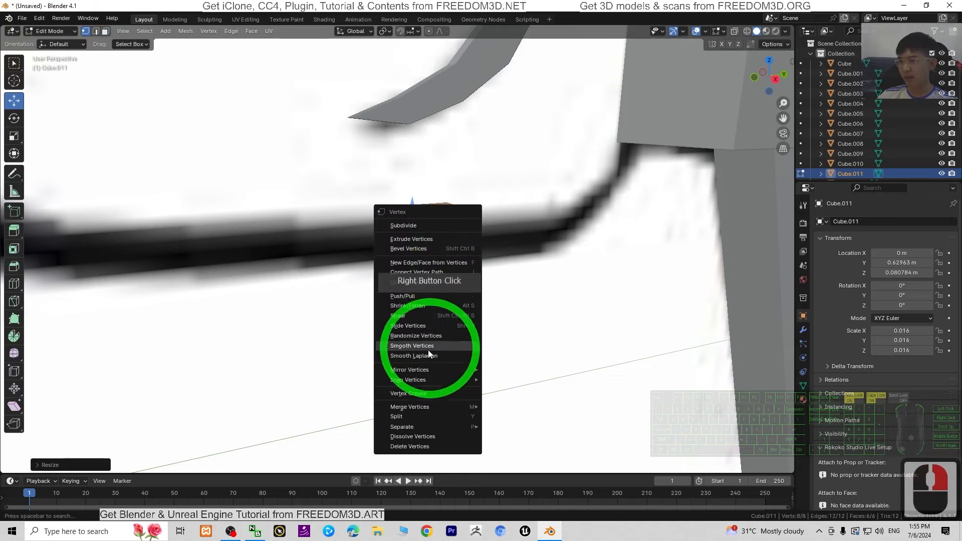
{"action": "left_click", "coordinate": [417, 407]}
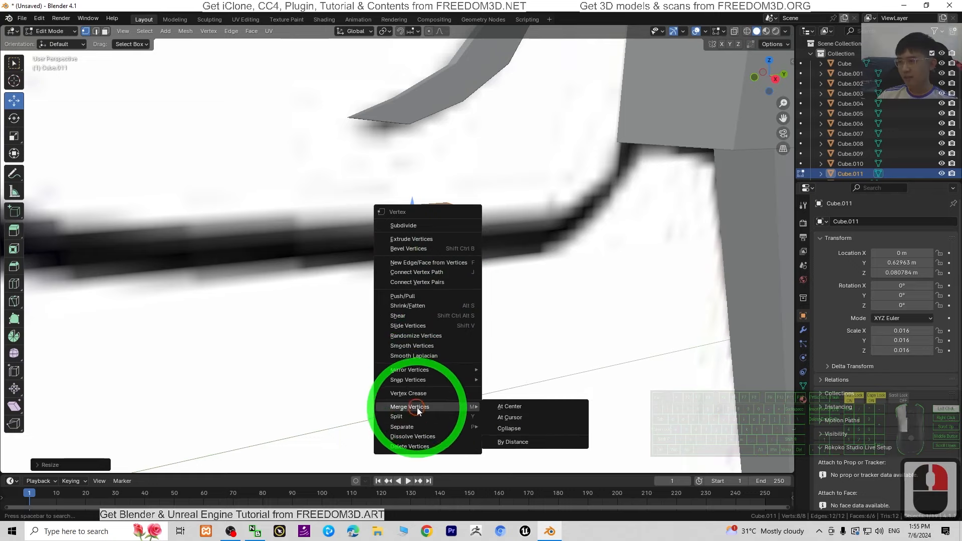
{"action": "left_click", "coordinate": [516, 406]}
Step: Move the merged vertex to the trigger guard's rear upper corner and switch to the right orthographic view
{"action": "scroll", "coordinate": [558, 307], "scroll_direction": "up", "scroll_amount": 3}
{"action": "middle_click_drag", "start_coordinate": [570, 300], "coordinate": [445, 231]}
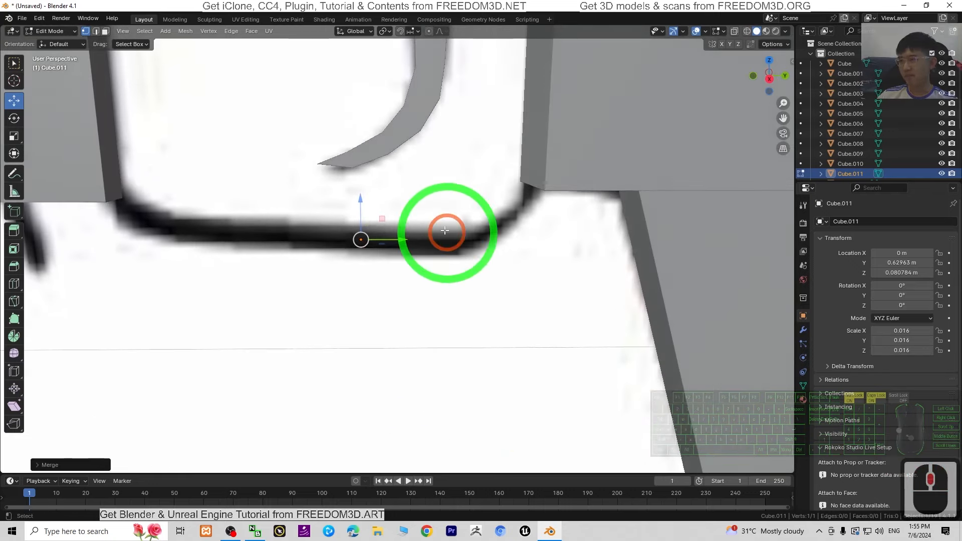
{"action": "left_click_drag", "start_coordinate": [381, 218], "coordinate": [582, 317]}
{"action": "middle_click_drag", "start_coordinate": [582, 318], "coordinate": [566, 296]}
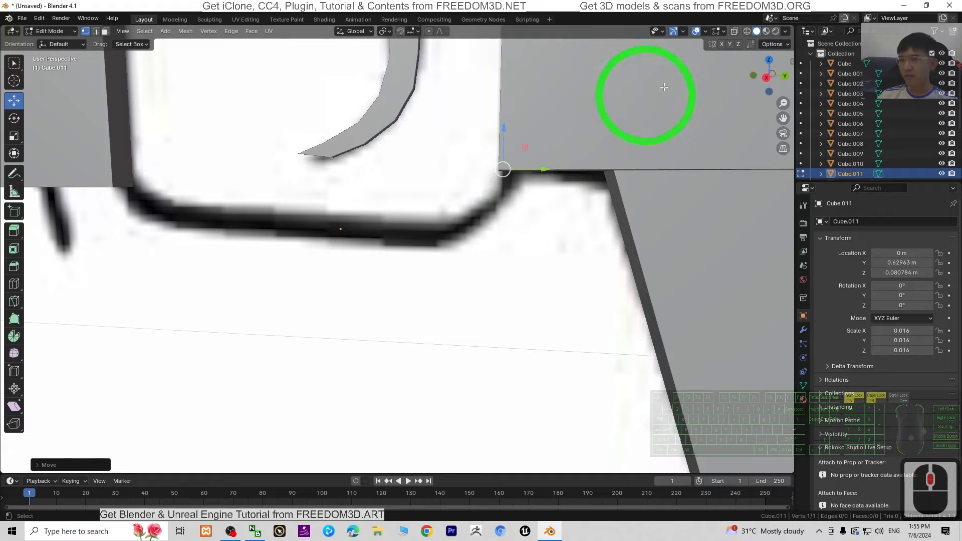
{"action": "left_click", "coordinate": [767, 78]}
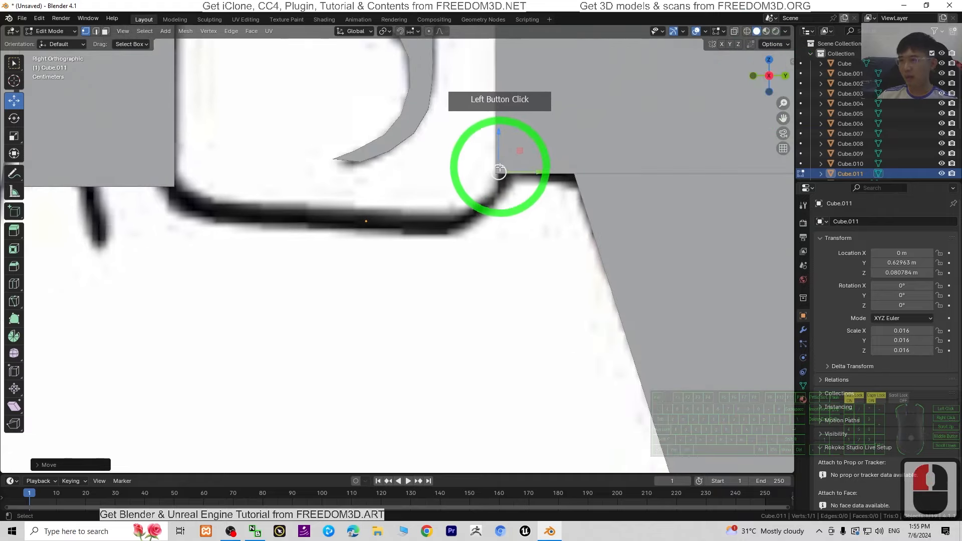
Step: Extrude the vertex repeatedly along the trigger guard's inner edge, from the rear corner forward and up into the front block
{"action": "left_click_drag", "start_coordinate": [498, 168], "coordinate": [498, 188]}
{"action": "left_click", "coordinate": [496, 186]}
{"action": "key", "text": "e"}
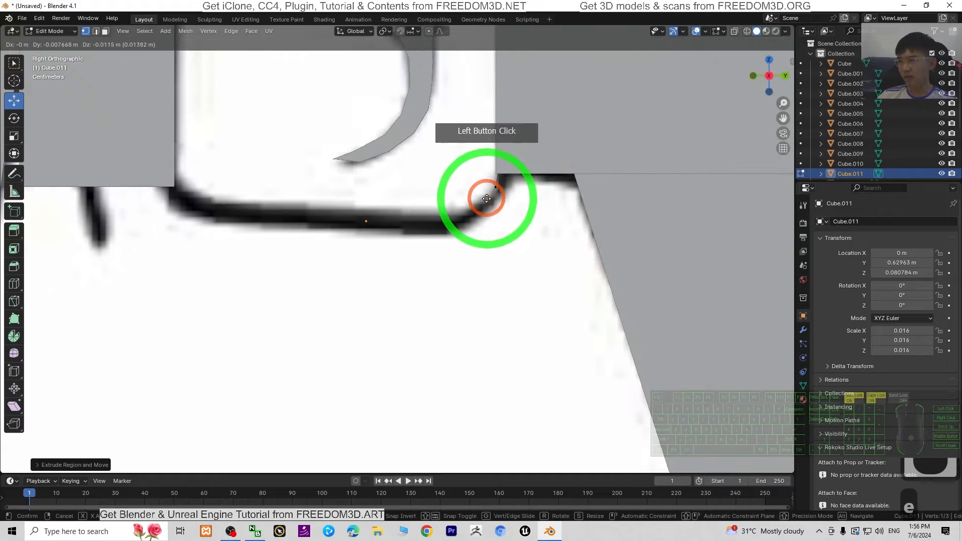
{"action": "left_click", "coordinate": [485, 202]}
{"action": "key", "text": "e"}
{"action": "left_click", "coordinate": [462, 209]}
{"action": "key", "text": "e"}
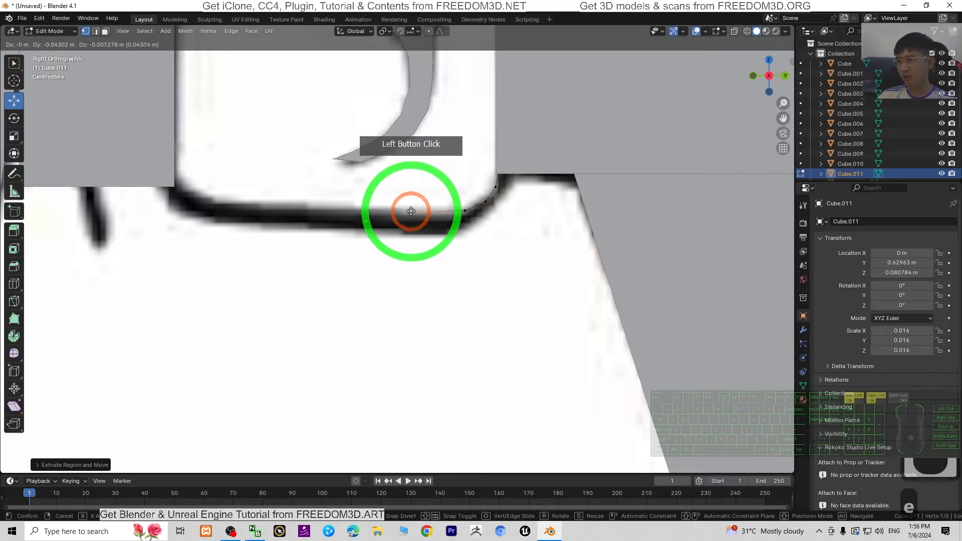
{"action": "left_click", "coordinate": [414, 211]}
{"action": "key", "text": "e"}
{"action": "left_click", "coordinate": [342, 207]}
{"action": "key", "text": "e"}
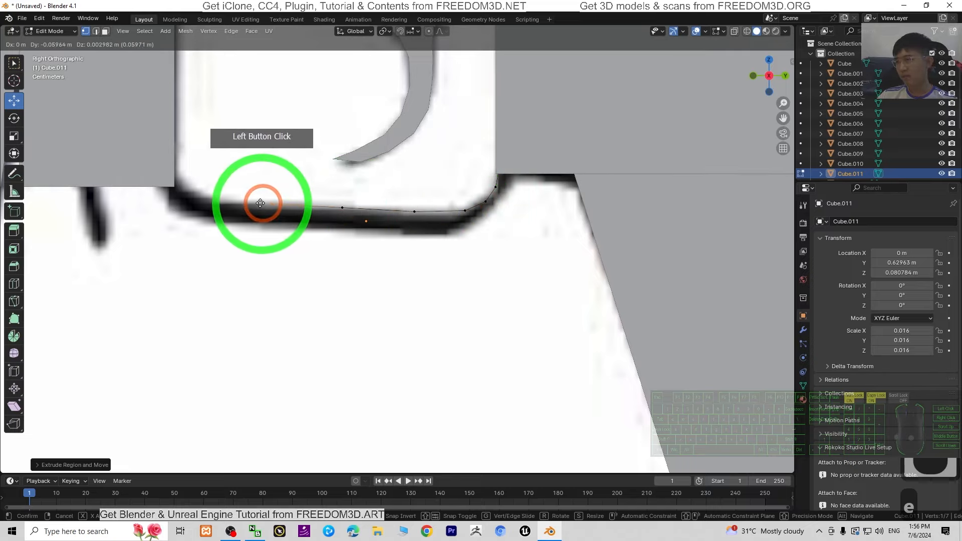
{"action": "left_click", "coordinate": [248, 203]}
{"action": "key", "text": "e"}
{"action": "left_click", "coordinate": [221, 201]}
{"action": "key", "text": "e"}
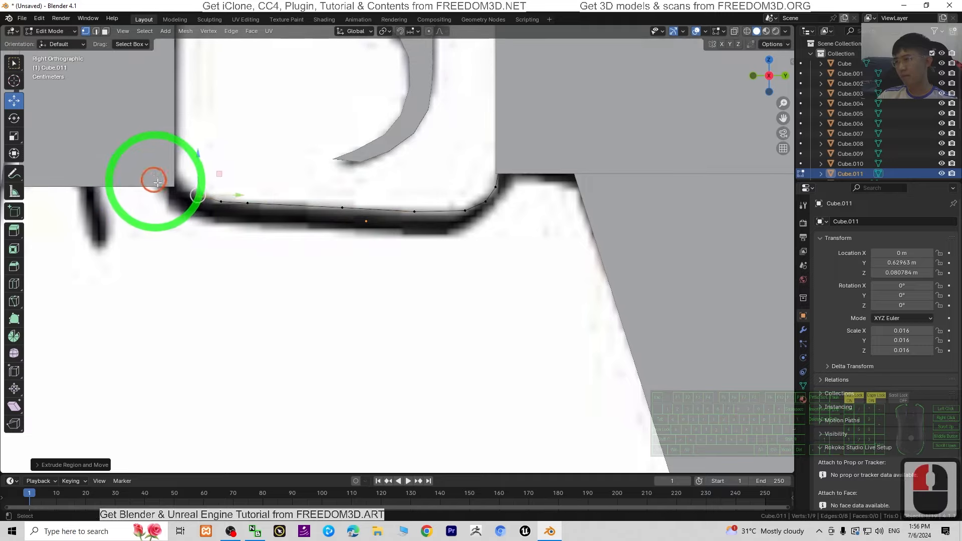
{"action": "left_click", "coordinate": [186, 192]}
{"action": "key", "text": "e"}
{"action": "left_click", "coordinate": [147, 159]}
Step: Continue extruding vertices along the trigger guard's outer edge, from the front block back and up into the rear block
{"action": "key", "text": "e"}
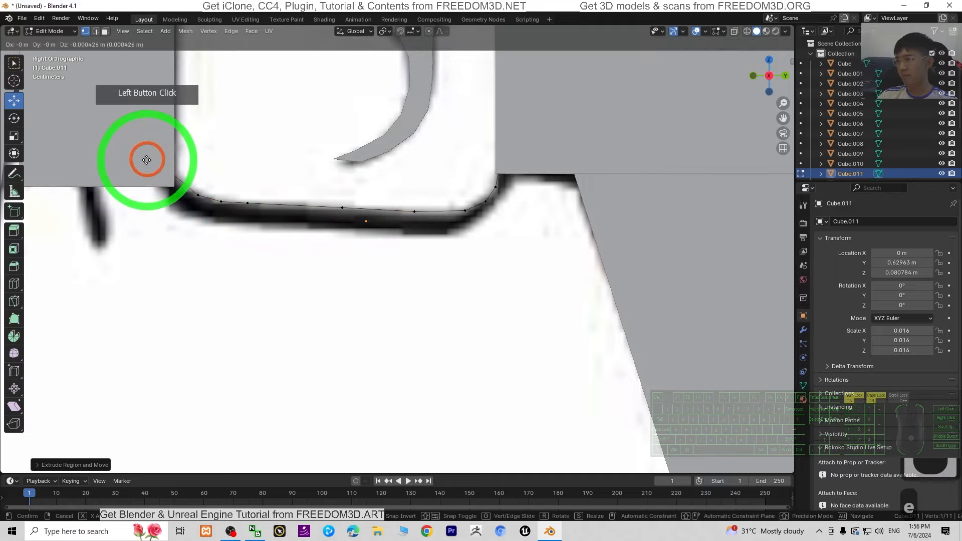
{"action": "left_click", "coordinate": [142, 179]}
{"action": "key", "text": "e"}
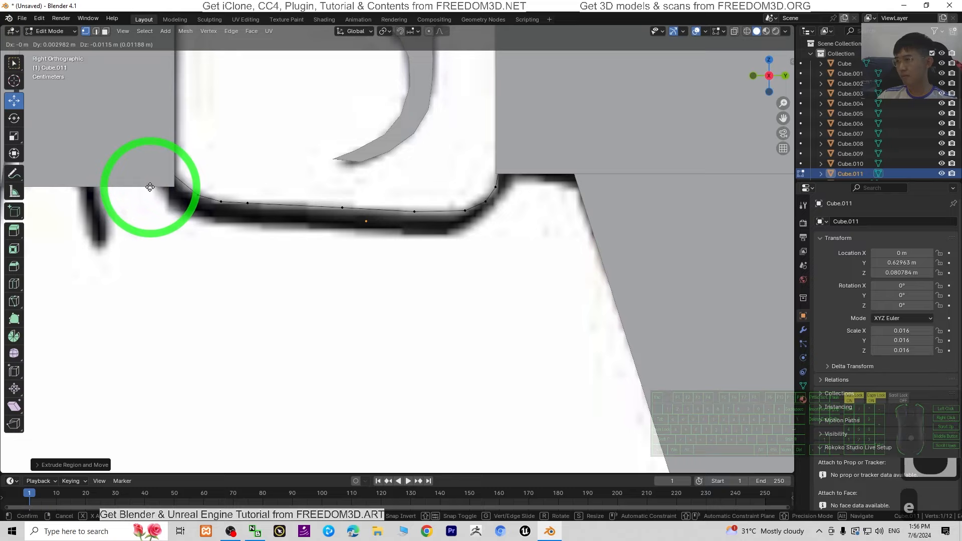
{"action": "left_click", "coordinate": [150, 188]}
{"action": "key", "text": "e"}
{"action": "left_click", "coordinate": [164, 200]}
{"action": "key", "text": "e"}
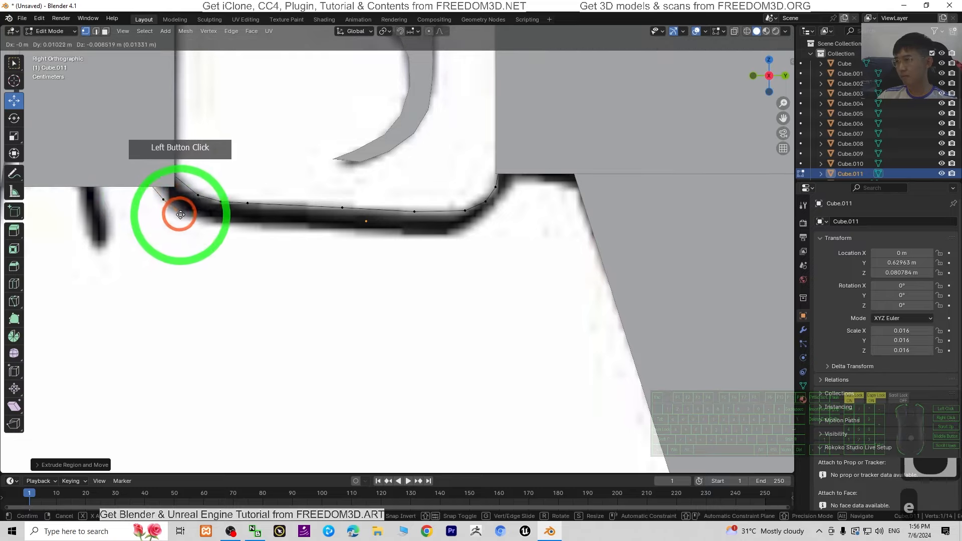
{"action": "left_click", "coordinate": [182, 214]}
{"action": "key", "text": "e"}
{"action": "left_click", "coordinate": [217, 229]}
{"action": "key", "text": "e"}
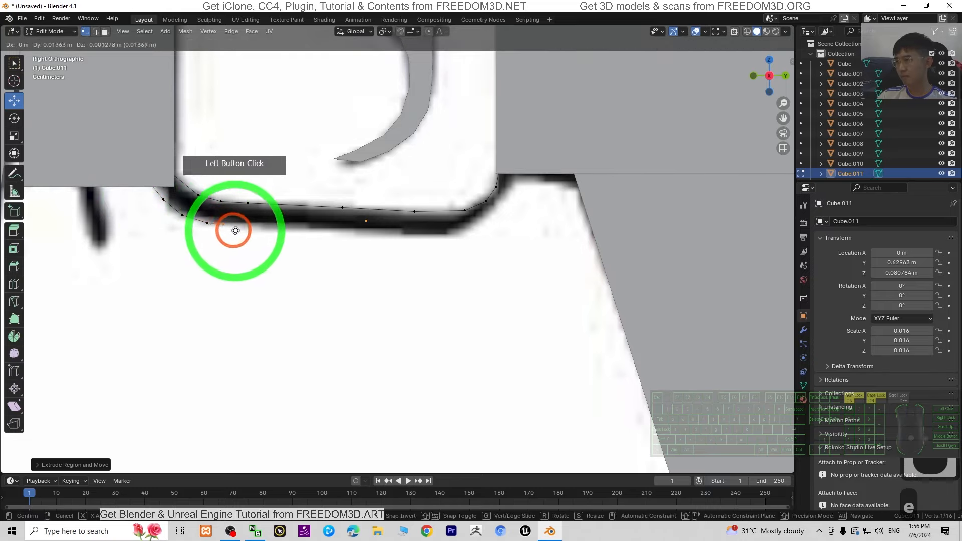
{"action": "left_click", "coordinate": [251, 232]}
{"action": "key", "text": "e"}
{"action": "left_click", "coordinate": [300, 232]}
{"action": "key", "text": "e"}
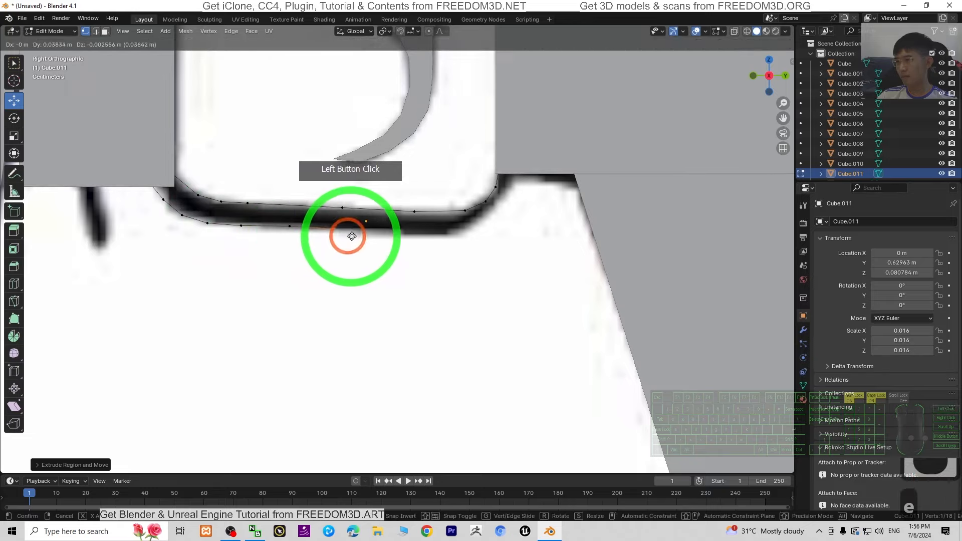
{"action": "left_click", "coordinate": [376, 234]}
{"action": "key", "text": "e"}
{"action": "left_click", "coordinate": [418, 236]}
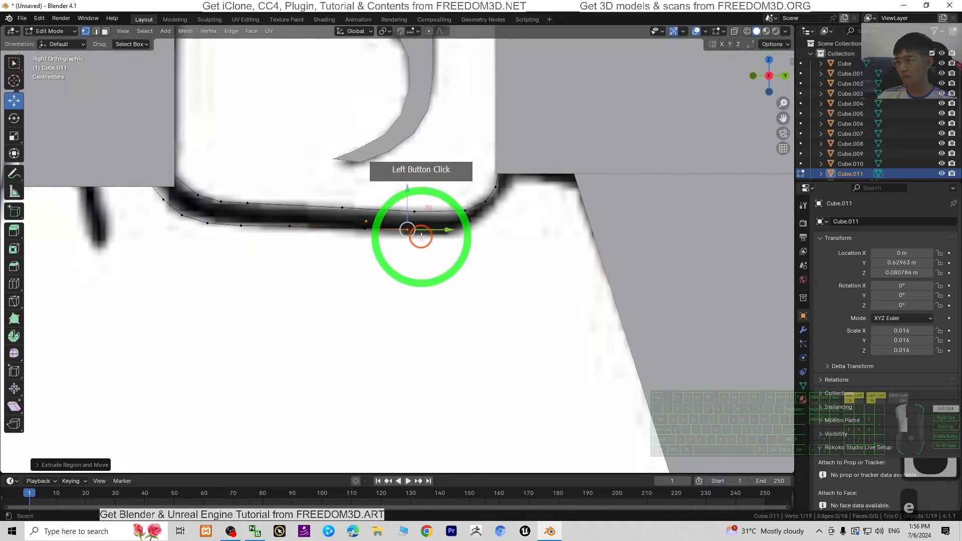
{"action": "key", "text": "e"}
{"action": "left_click", "coordinate": [501, 228]}
{"action": "key", "text": "e"}
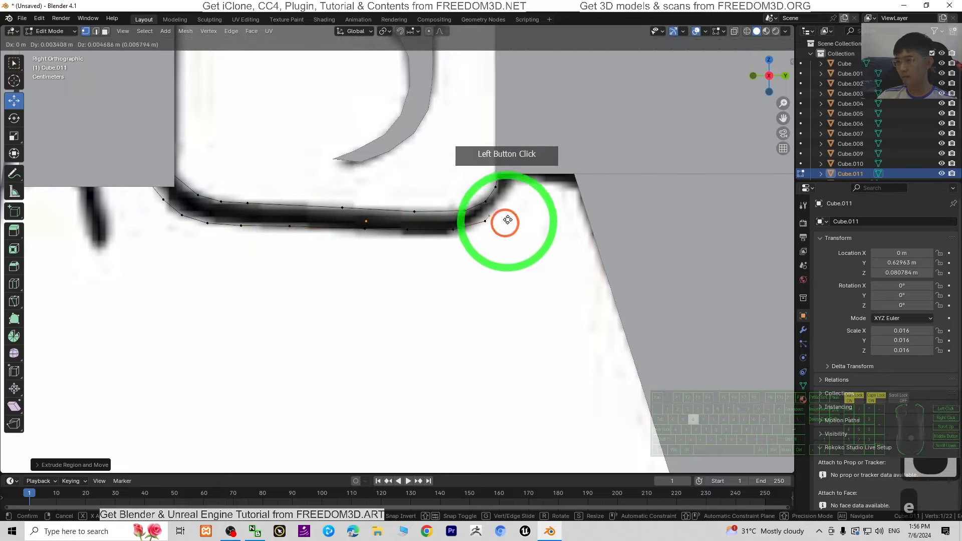
{"action": "left_click", "coordinate": [529, 200]}
{"action": "key", "text": "e"}
{"action": "left_click", "coordinate": [543, 169]}
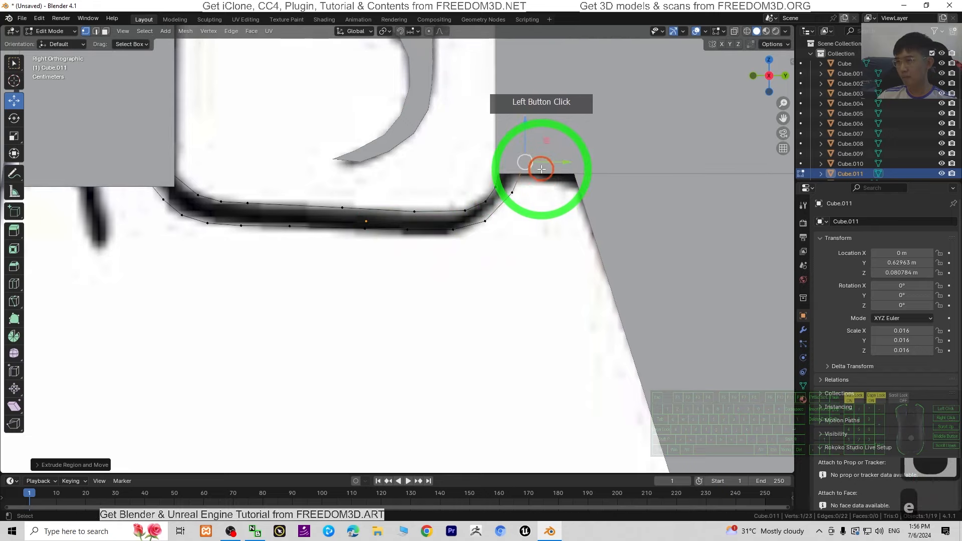
{"action": "left_click_drag", "start_coordinate": [459, 123], "coordinate": [574, 167]}
{"action": "right_click", "coordinate": [507, 156]}
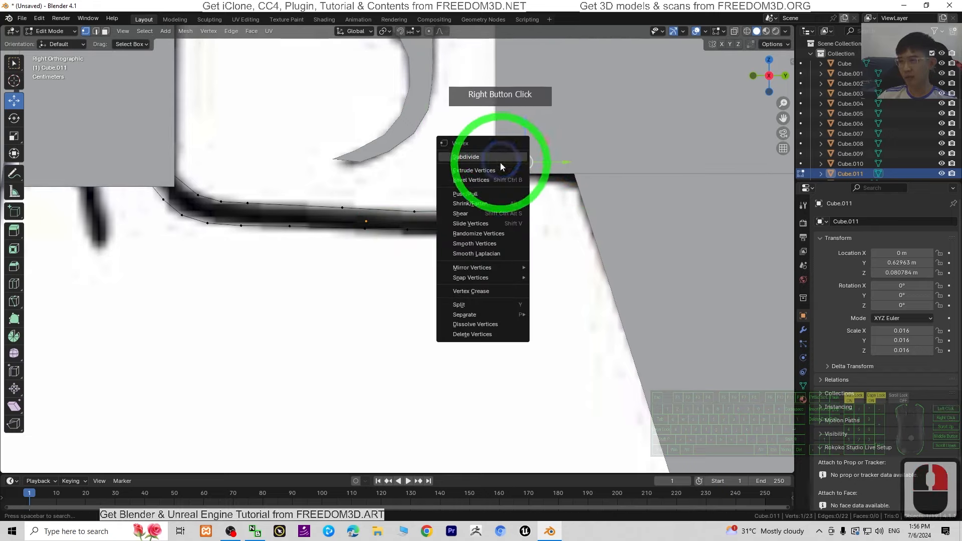
{"action": "left_click", "coordinate": [566, 240]}
Step: Join the trigger guard outline's two open end vertices inside the rear block with a new edge and fill the closed outline with a face
{"action": "left_click_drag", "start_coordinate": [468, 129], "coordinate": [559, 192]}
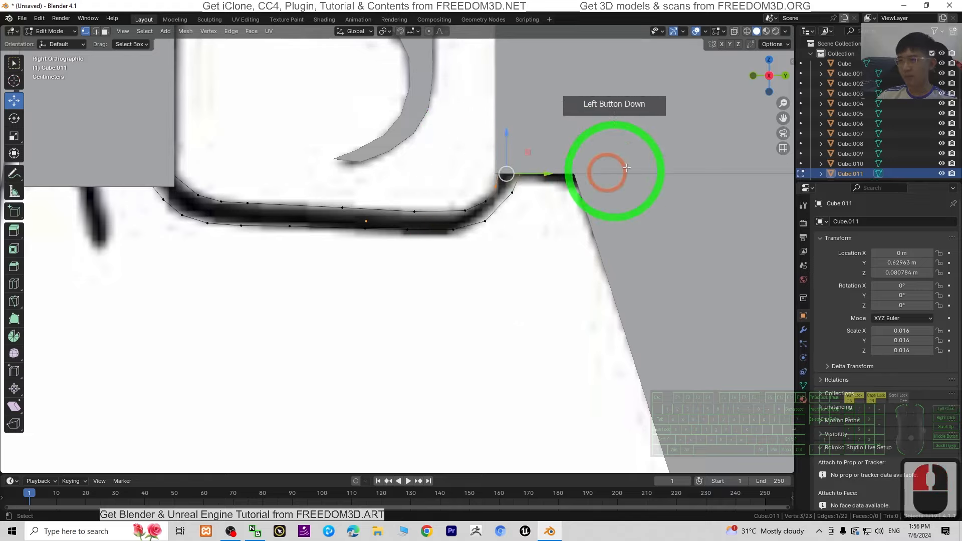
{"action": "left_click_drag", "start_coordinate": [626, 168], "coordinate": [508, 155]}
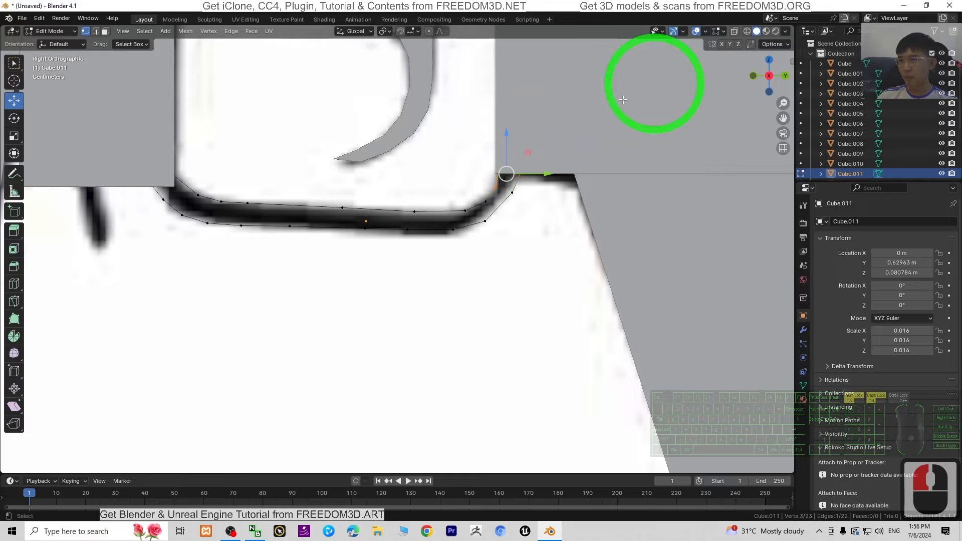
{"action": "right_click", "coordinate": [522, 157]}
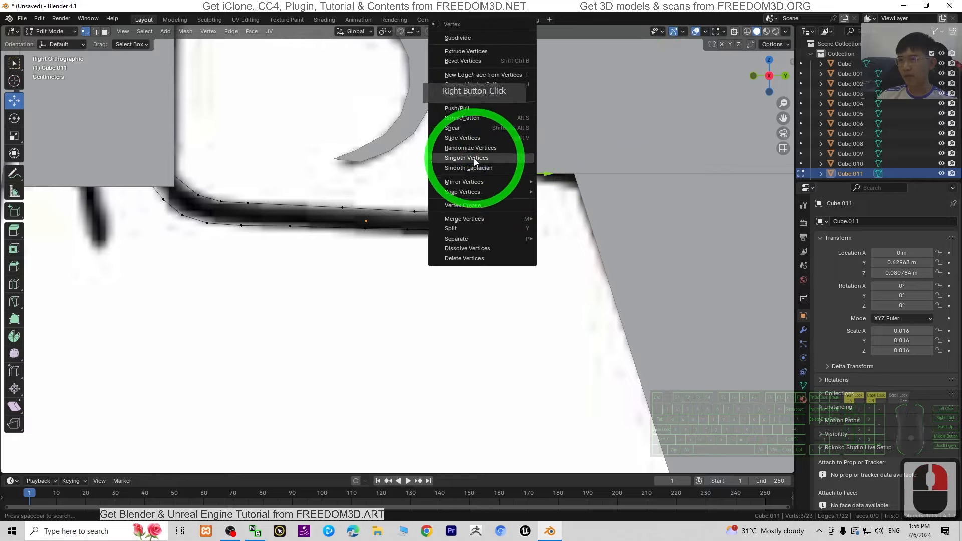
{"action": "left_click", "coordinate": [573, 217]}
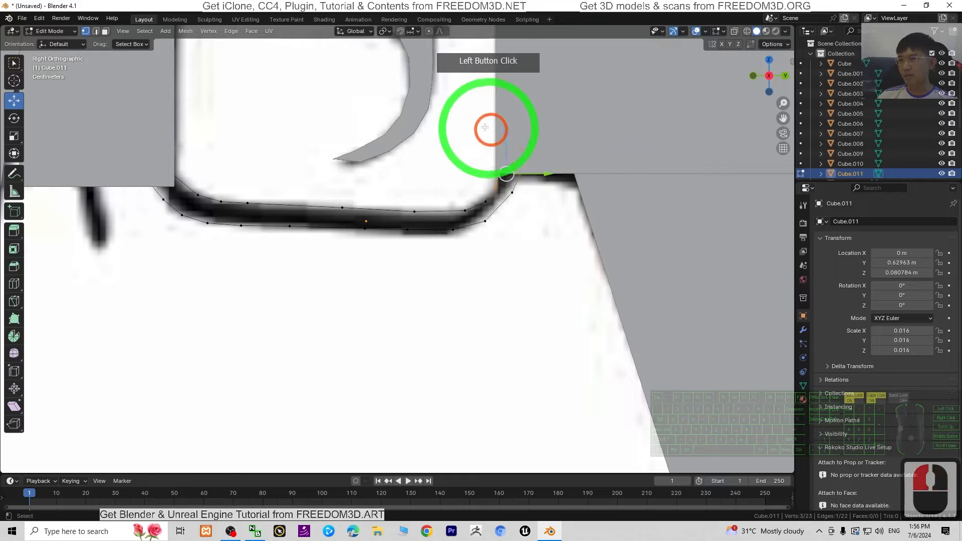
{"action": "left_click_drag", "start_coordinate": [468, 118], "coordinate": [571, 166]}
{"action": "right_click", "coordinate": [507, 154]}
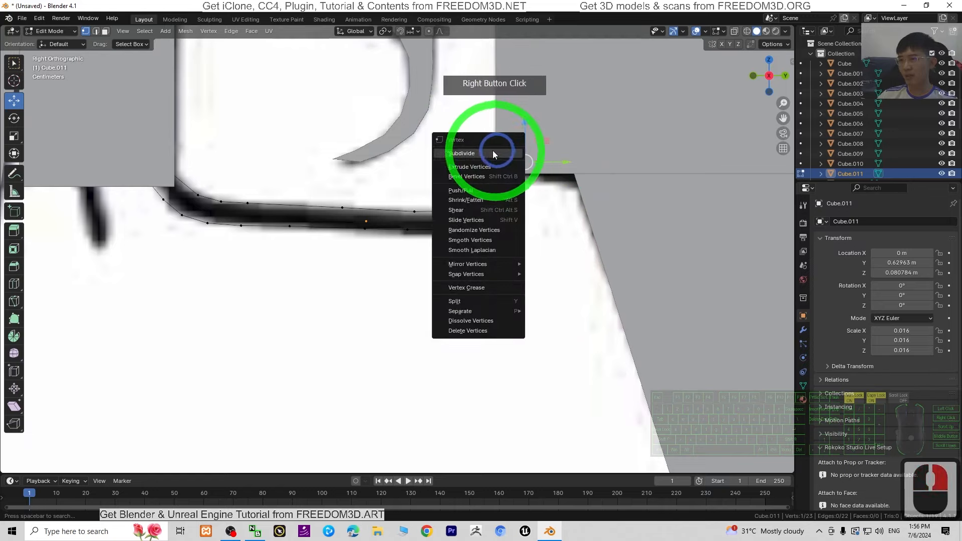
{"action": "left_click", "coordinate": [470, 143]}
{"action": "left_click_drag", "start_coordinate": [470, 143], "coordinate": [560, 176]}
{"action": "right_click", "coordinate": [522, 152]}
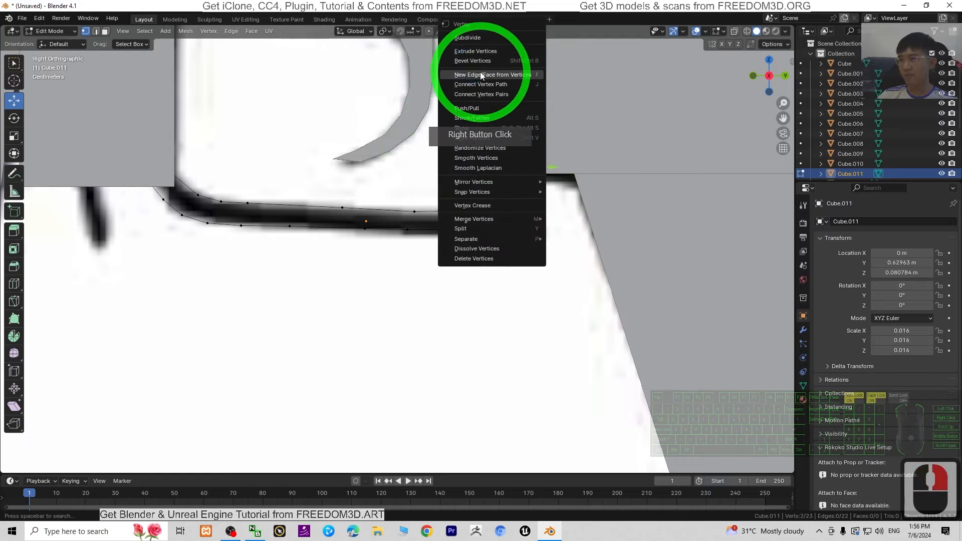
{"action": "left_click", "coordinate": [481, 76]}
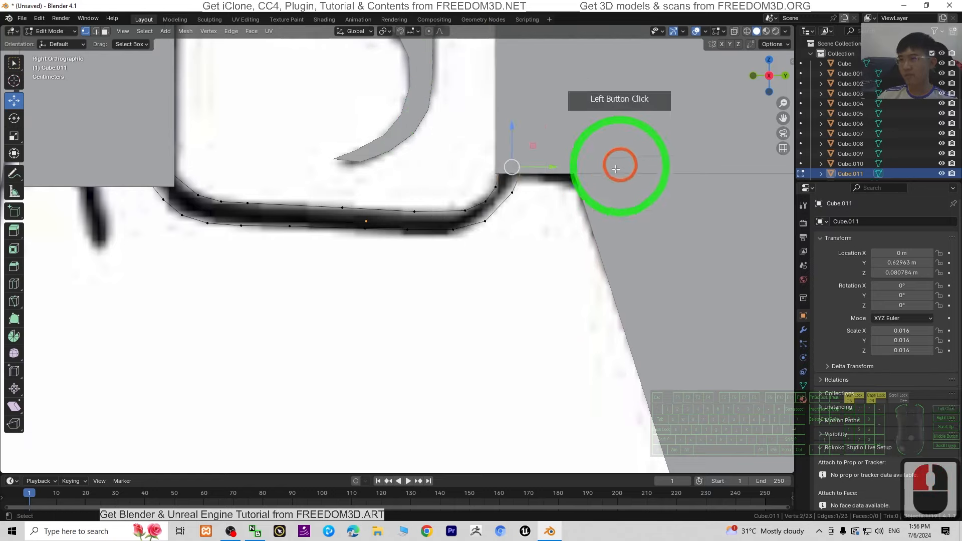
{"action": "right_click", "coordinate": [440, 224]}
{"action": "left_click", "coordinate": [411, 222]}
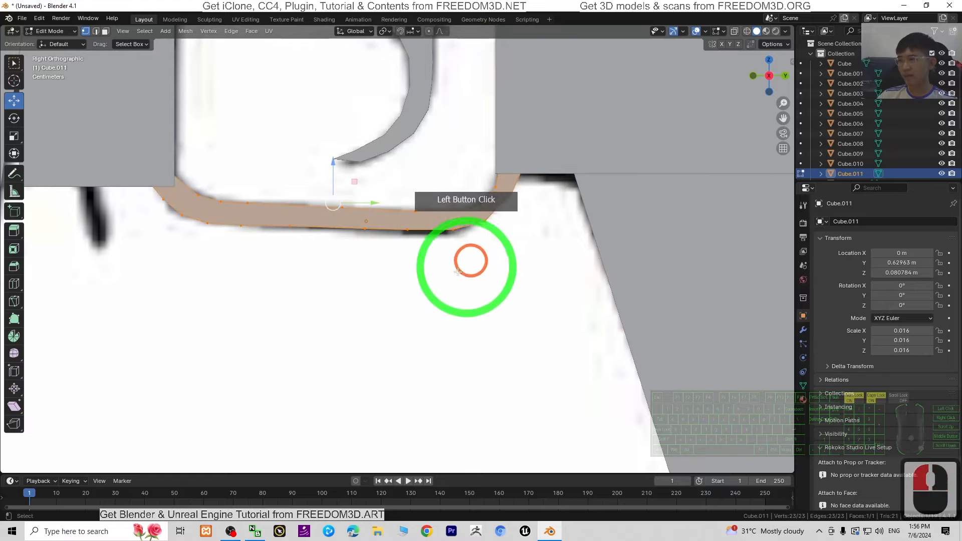
Step: In face selection mode, extrude the trigger guard's flat face sideways into a solid strip
{"action": "mouse_move", "coordinate": [470, 260]}
{"action": "middle_mouse_down"}
{"action": "mouse_move", "coordinate": [453, 285]}
{"action": "mouse_move", "coordinate": [485, 325]}
{"action": "mouse_move", "coordinate": [464, 268]}
{"action": "middle_mouse_up"}
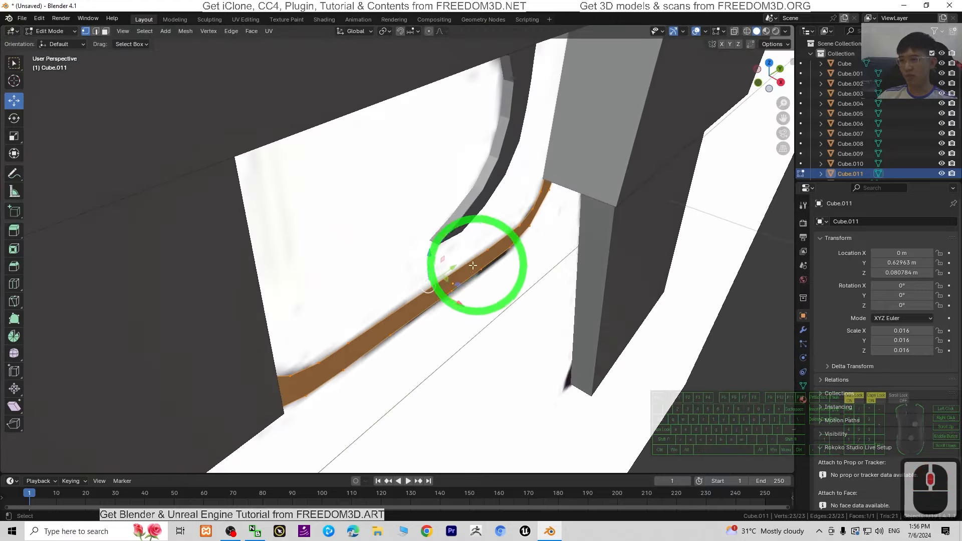
{"action": "scroll", "coordinate": [477, 275], "scroll_direction": "down", "scroll_amount": 4}
{"action": "scroll", "coordinate": [444, 214], "scroll_direction": "up", "scroll_amount": 3}
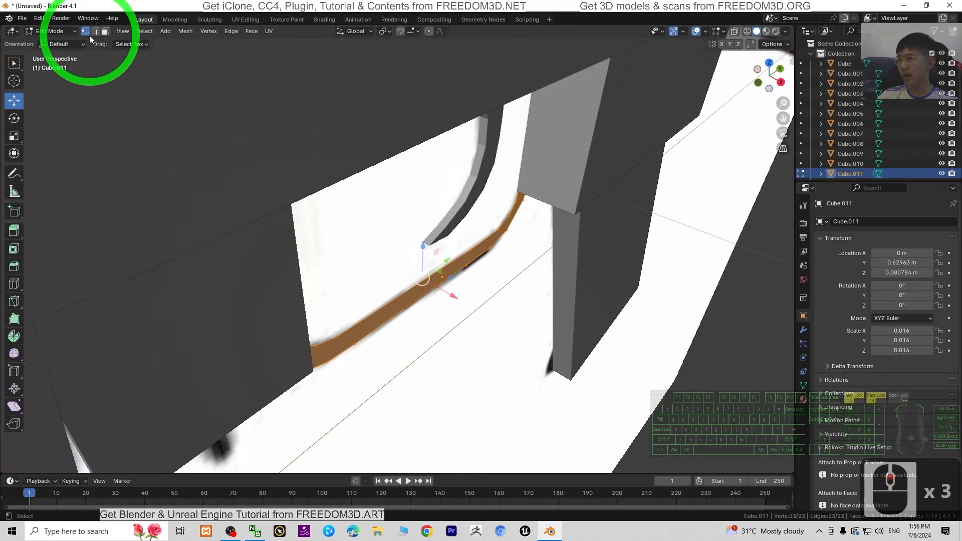
{"action": "left_click", "coordinate": [105, 31]}
{"action": "left_click", "coordinate": [441, 273]}
{"action": "left_click", "coordinate": [451, 268]}
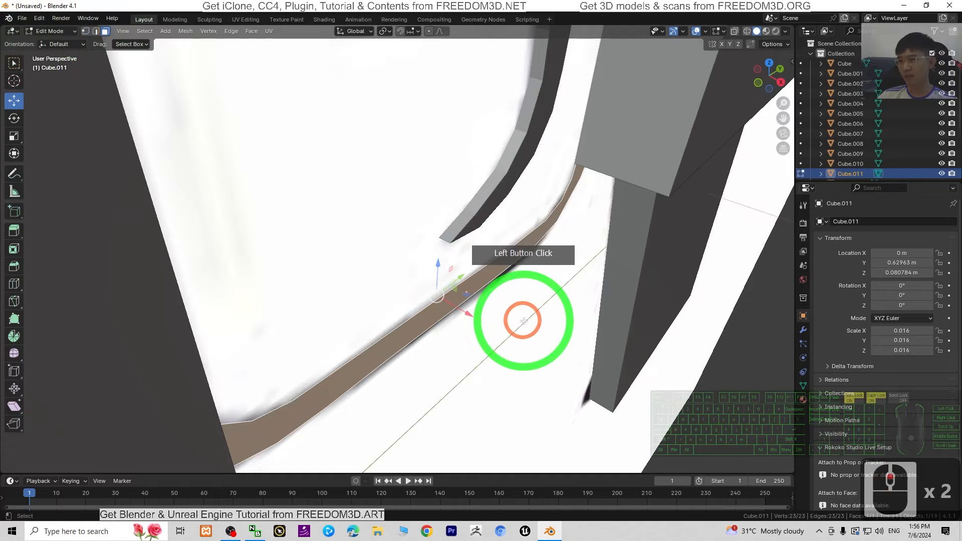
{"action": "key", "text": "e"}
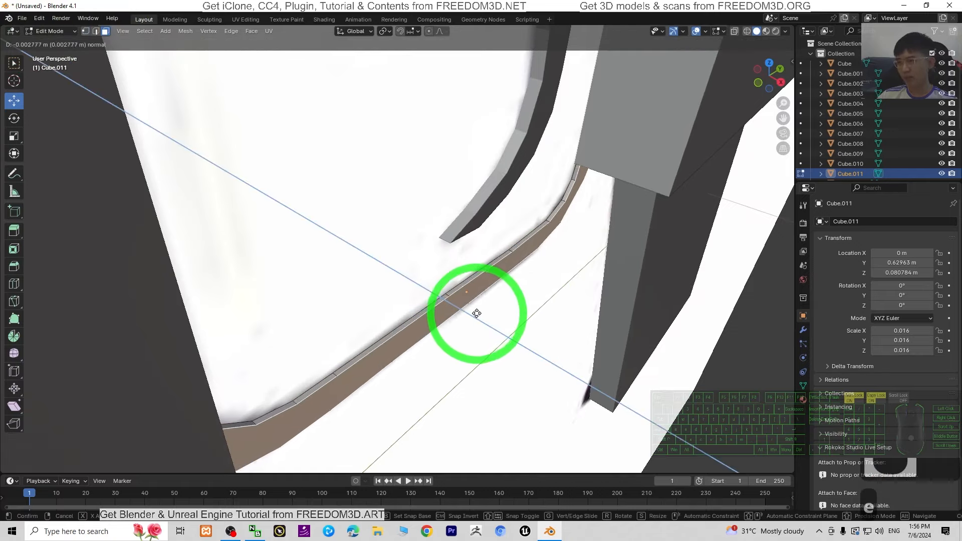
{"action": "left_click", "coordinate": [477, 314]}
Step: Move the extruded trigger guard face outward along X to widen the guard
{"action": "left_click_drag", "start_coordinate": [476, 314], "coordinate": [463, 272], "text": "alt"}
{"action": "key", "text": "e"}
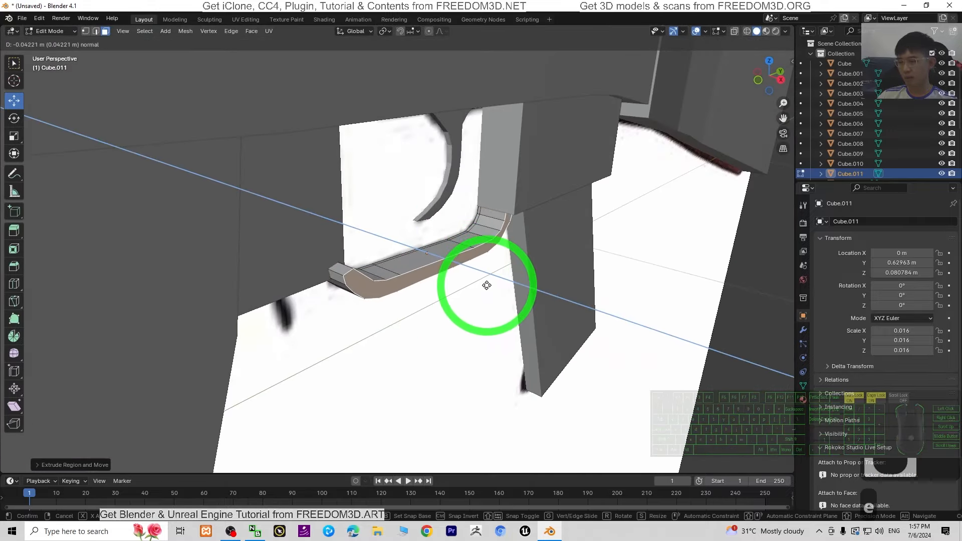
{"action": "key", "text": "Escape"}
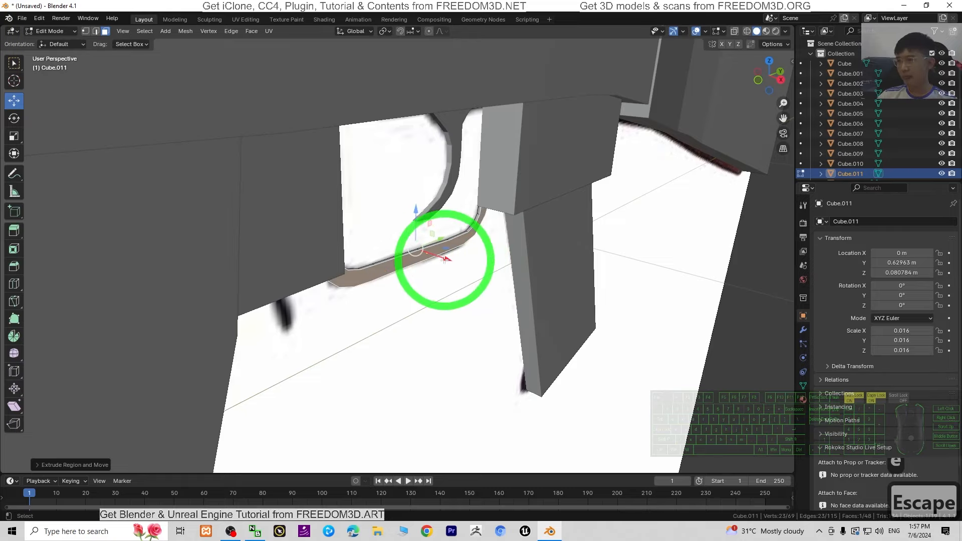
{"action": "left_click_drag", "start_coordinate": [445, 260], "coordinate": [501, 289]}
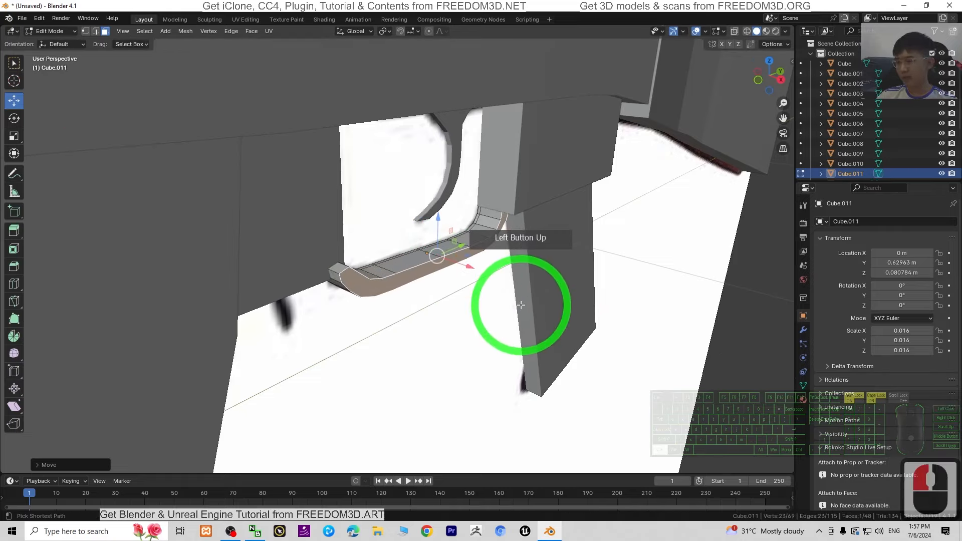
{"action": "left_click_drag", "start_coordinate": [449, 261], "coordinate": [386, 354]}
Step: In the bottom orthographic view, select the entire trigger guard mesh and move it along X to centre it under the receiver
{"action": "middle_click_drag", "start_coordinate": [386, 354], "coordinate": [431, 245]}
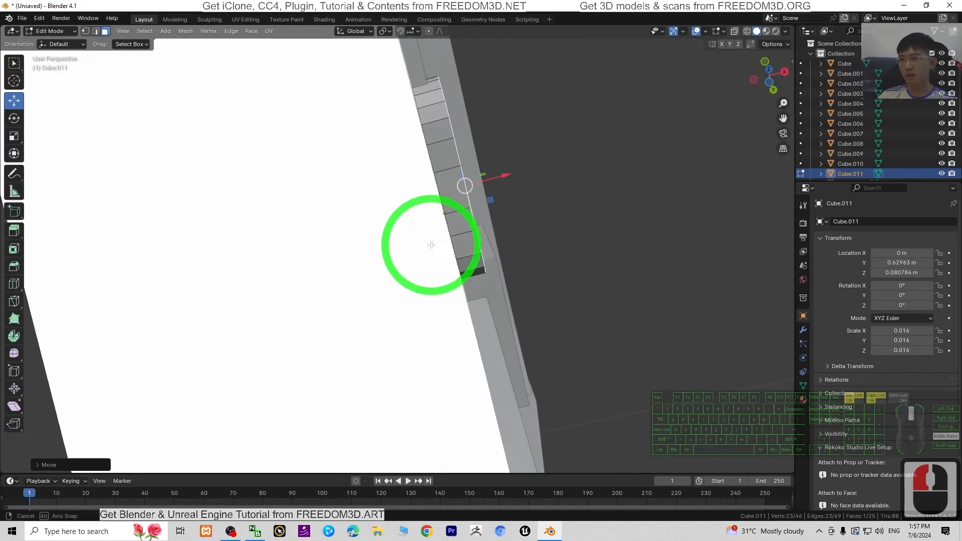
{"action": "left_click", "coordinate": [766, 85]}
{"action": "left_click", "coordinate": [610, 172]}
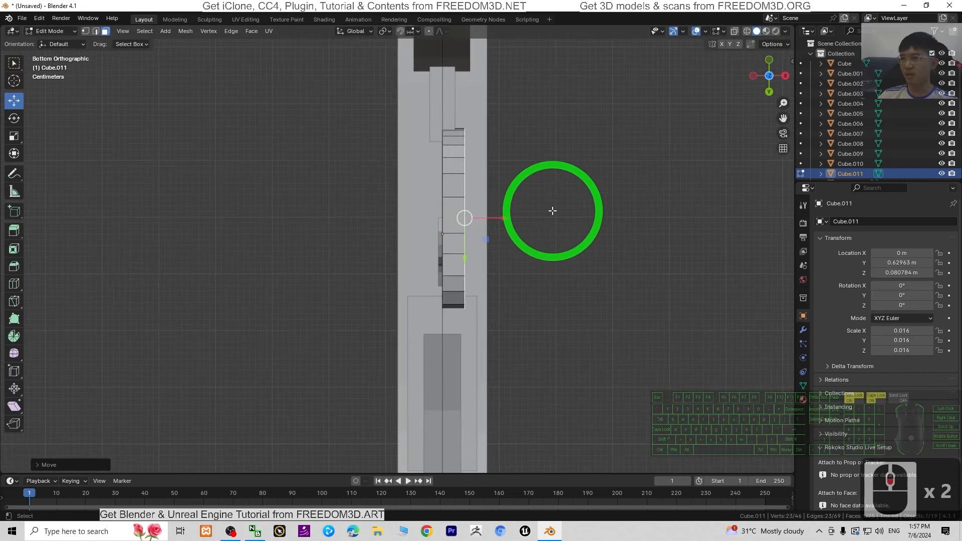
{"action": "left_click", "coordinate": [507, 218]}
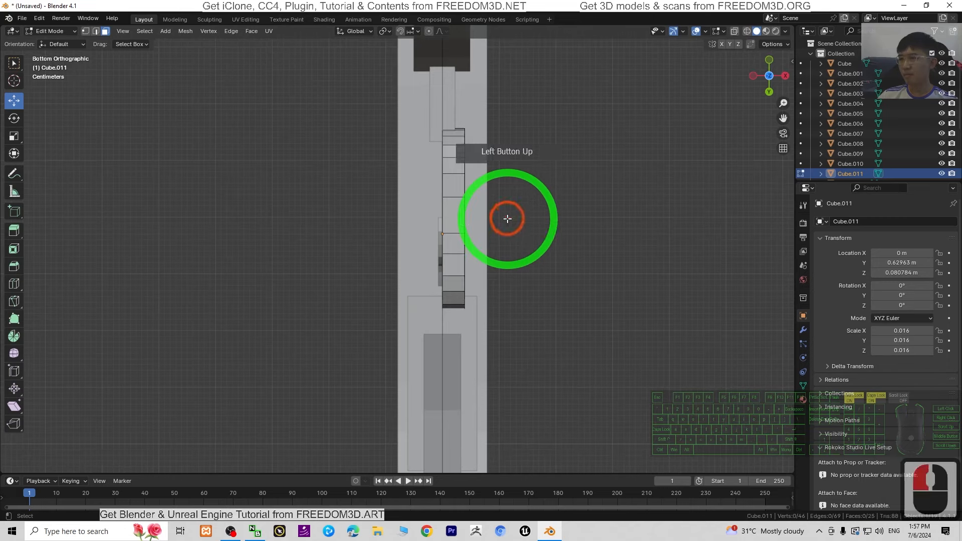
{"action": "key", "text": "a"}
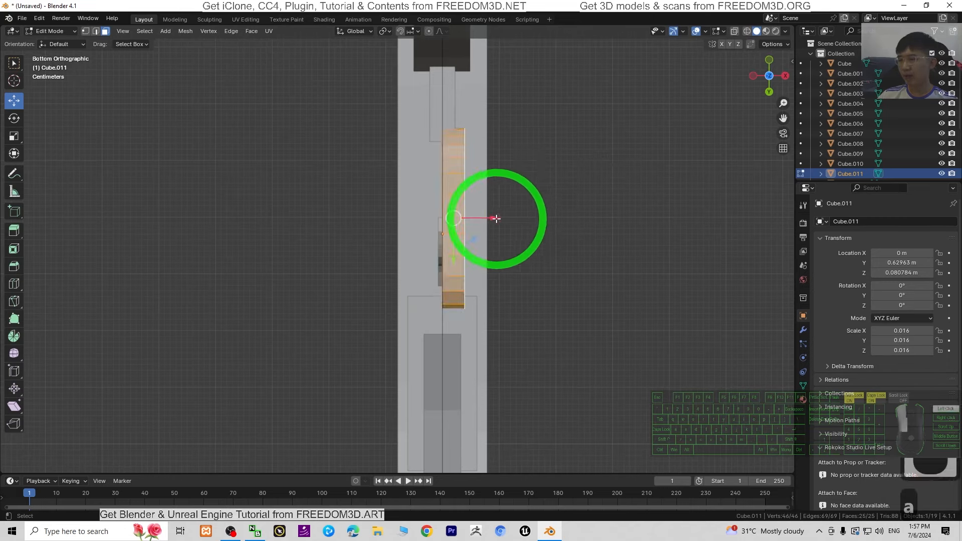
{"action": "left_click_drag", "start_coordinate": [496, 219], "coordinate": [484, 220]}
Step: Hide both reference image empties and deselect the trigger guard's geometry
{"action": "middle_click_drag", "start_coordinate": [584, 159], "coordinate": [507, 237]}
{"action": "scroll", "coordinate": [499, 301], "scroll_direction": "down", "scroll_amount": 10}
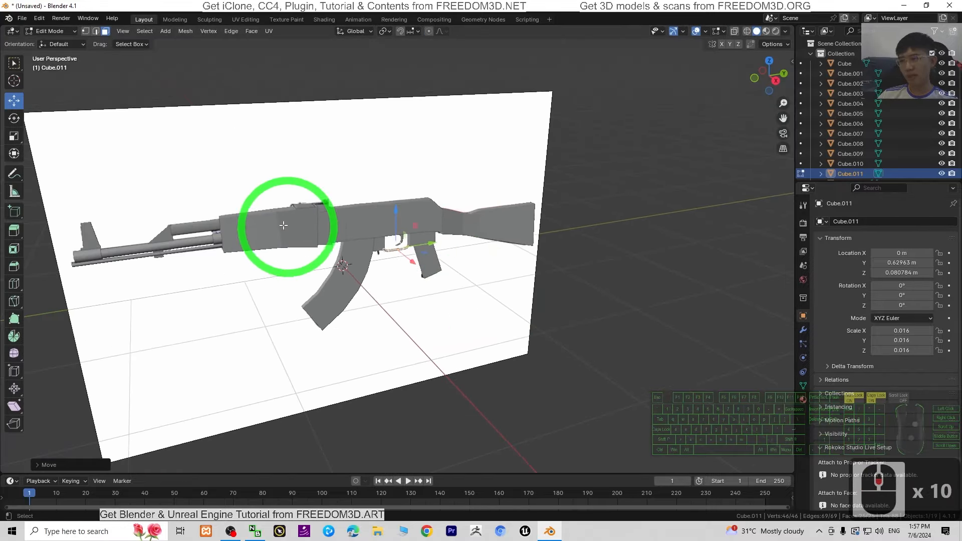
{"action": "scroll", "coordinate": [348, 244], "scroll_direction": "up", "scroll_amount": 2}
{"action": "mouse_move", "coordinate": [350, 301]}
{"action": "middle_mouse_down"}
{"action": "mouse_move", "coordinate": [382, 316]}
{"action": "mouse_move", "coordinate": [337, 296]}
{"action": "middle_mouse_up"}
{"action": "scroll", "coordinate": [879, 111], "scroll_direction": "up", "scroll_amount": 3}
{"action": "scroll", "coordinate": [878, 111], "scroll_direction": "down", "scroll_amount": 8}
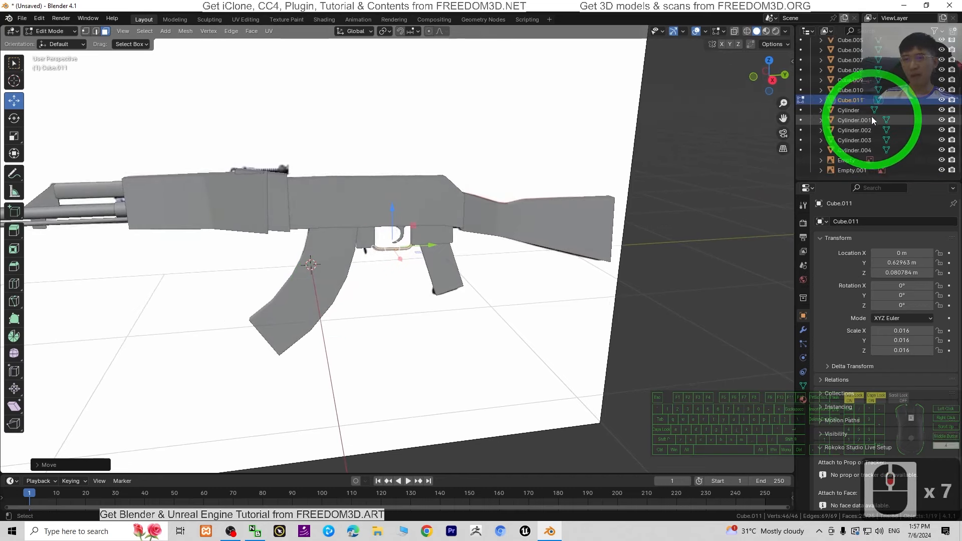
{"action": "left_click", "coordinate": [942, 171]}
{"action": "left_click", "coordinate": [243, 383]}
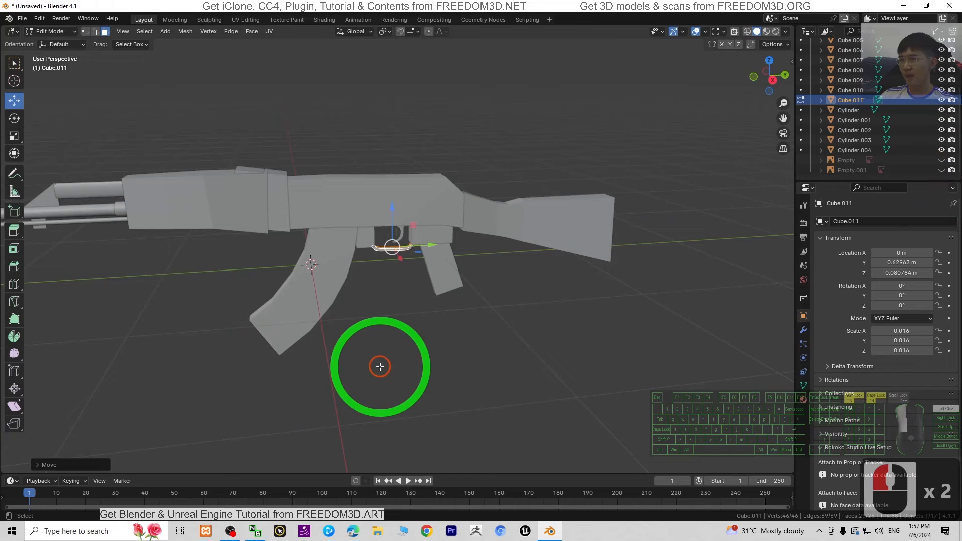
Step: Examine the assembled rifle model from several angles and distances, including the area around the trigger guard
{"action": "middle_click_drag", "start_coordinate": [382, 365], "coordinate": [268, 344]}
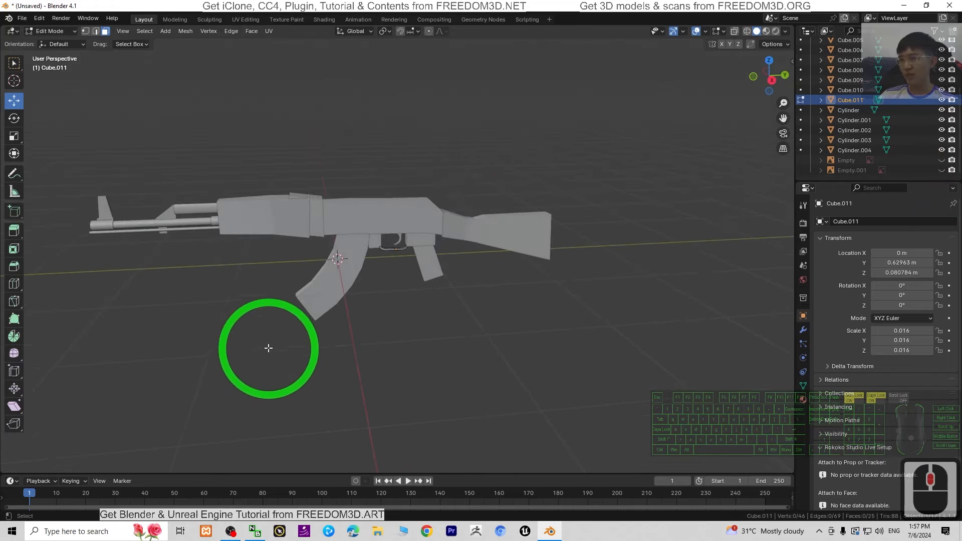
{"action": "scroll", "coordinate": [334, 240], "scroll_direction": "up", "scroll_amount": 4}
{"action": "middle_click_drag", "start_coordinate": [444, 224], "coordinate": [440, 290]}
{"action": "scroll", "coordinate": [290, 197], "scroll_direction": "up", "scroll_amount": 3}
{"action": "scroll", "coordinate": [289, 197], "scroll_direction": "down", "scroll_amount": 3}
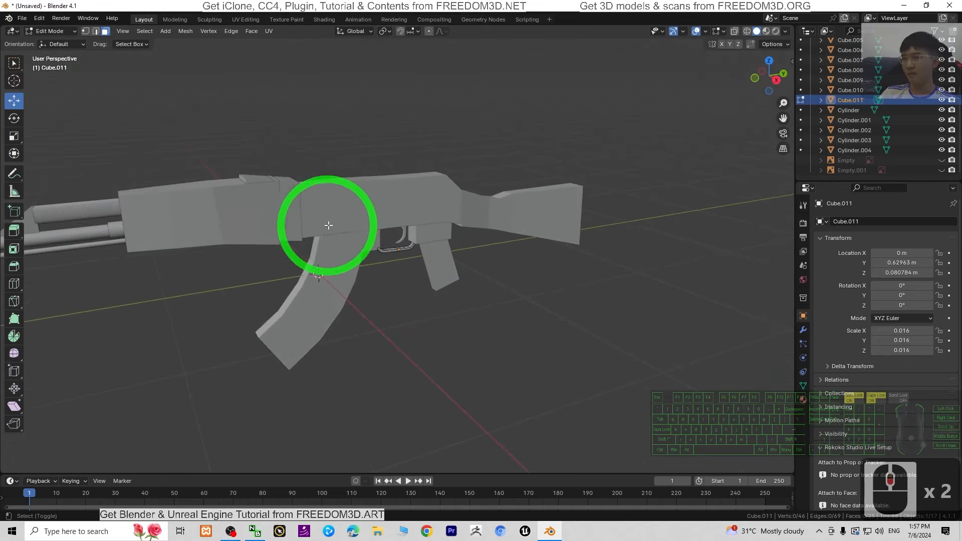
{"action": "middle_click_drag", "start_coordinate": [327, 226], "coordinate": [537, 296], "text": "shift"}
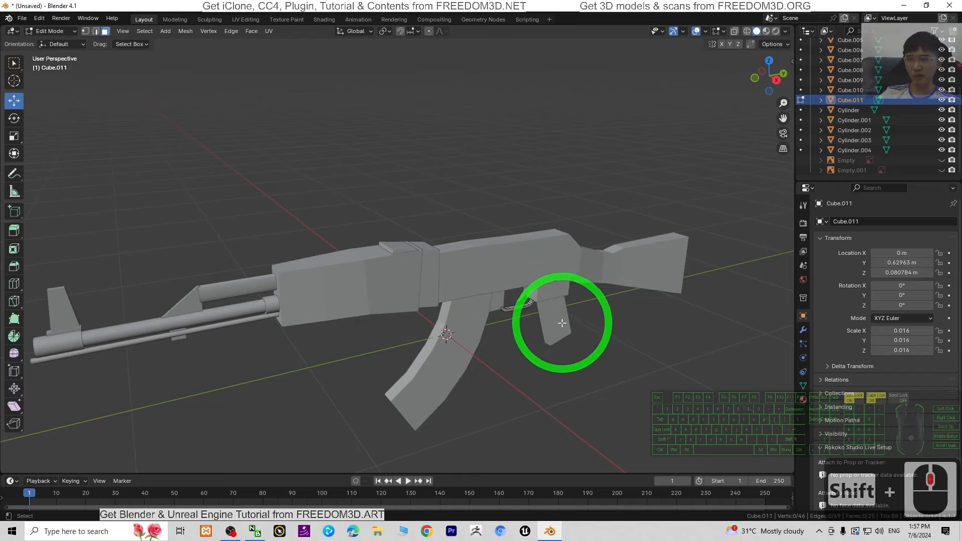
{"action": "scroll", "coordinate": [570, 318], "scroll_direction": "up", "scroll_amount": 1}
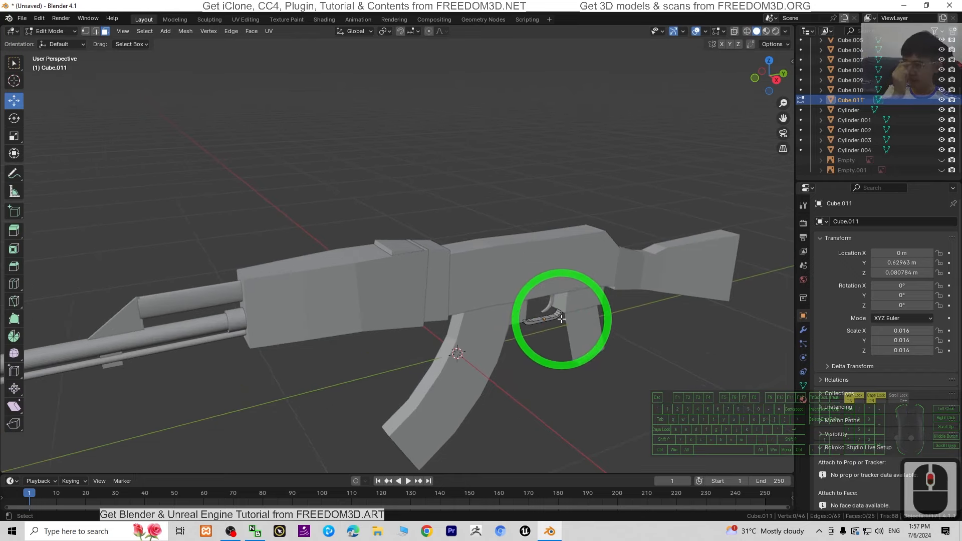
{"action": "scroll", "coordinate": [558, 320], "scroll_direction": "down", "scroll_amount": 1}
{"action": "scroll", "coordinate": [530, 390], "scroll_direction": "up", "scroll_amount": 2}
{"action": "scroll", "coordinate": [530, 389], "scroll_direction": "down", "scroll_amount": 2}
{"action": "mouse_move", "coordinate": [561, 389]}
{"action": "middle_mouse_down"}
{"action": "mouse_move", "coordinate": [569, 382]}
{"action": "mouse_move", "coordinate": [554, 365]}
{"action": "mouse_move", "coordinate": [549, 383]}
{"action": "middle_mouse_up"}
Step: Save the scene to the Desktop under the file name "AK47 backup"
{"action": "left_click_drag", "start_coordinate": [211, 5], "coordinate": [359, 17]}
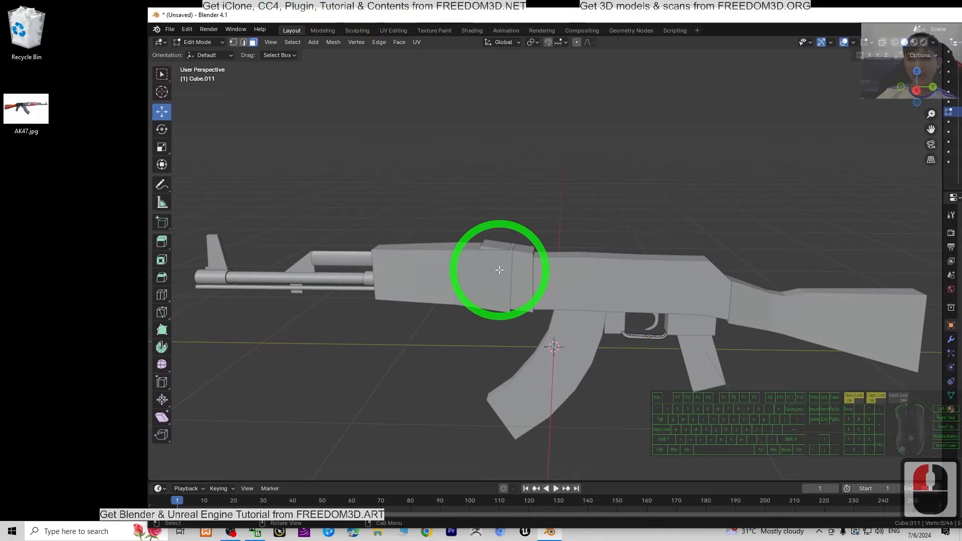
{"action": "left_click", "coordinate": [171, 29]}
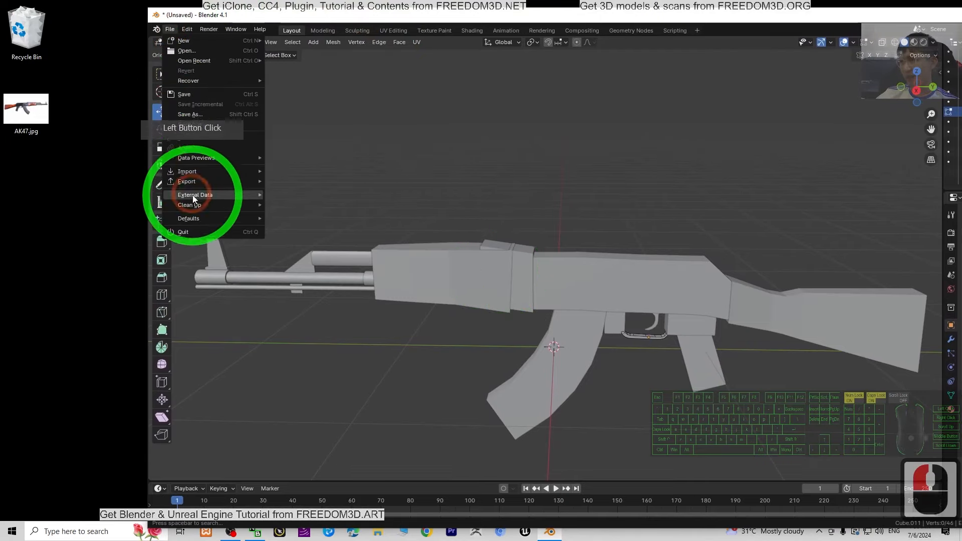
{"action": "left_click", "coordinate": [200, 115]}
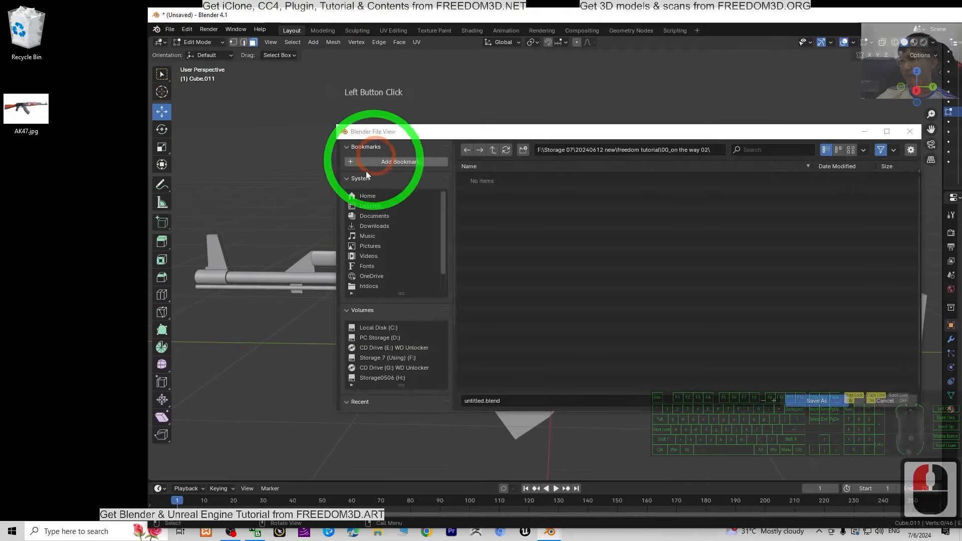
{"action": "left_click", "coordinate": [351, 206]}
{"action": "left_click", "coordinate": [548, 382]}
{"action": "left_click", "coordinate": [510, 400]}
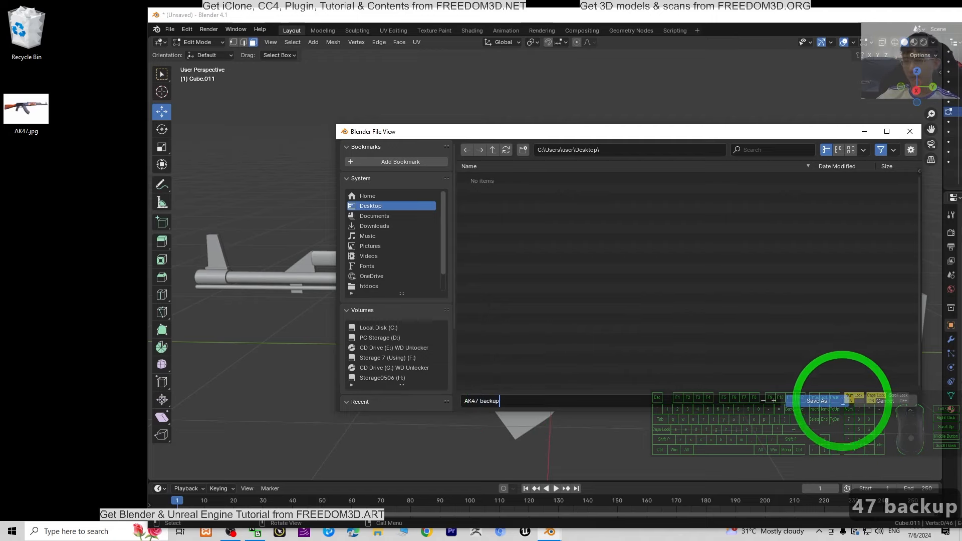
{"action": "double_click", "coordinate": [829, 401]}
Step: Close Blender and return to the desktop
{"action": "left_click_drag", "start_coordinate": [616, 16], "coordinate": [732, 84]}
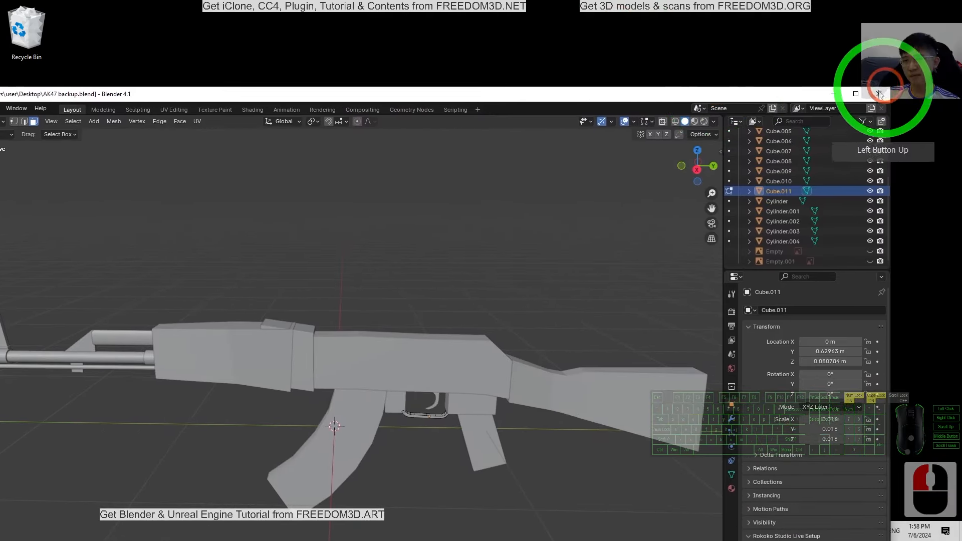
{"action": "left_click", "coordinate": [878, 95]}
{"action": "left_click", "coordinate": [143, 285]}
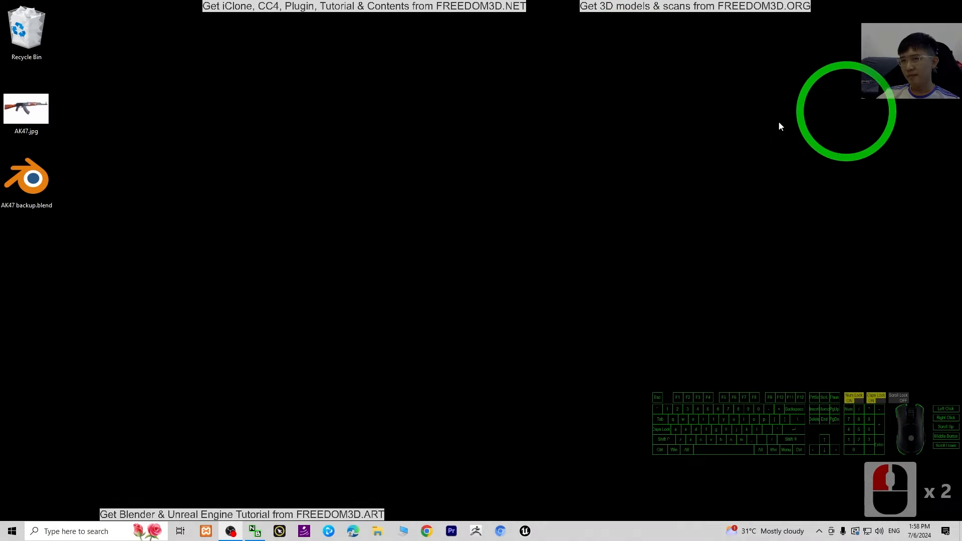
Step: Make a copy of AK47 backup.blend on the desktop
{"action": "left_click", "coordinate": [69, 190]}
{"action": "left_click", "coordinate": [50, 194]}
{"action": "key", "text": "ctrl+c"}
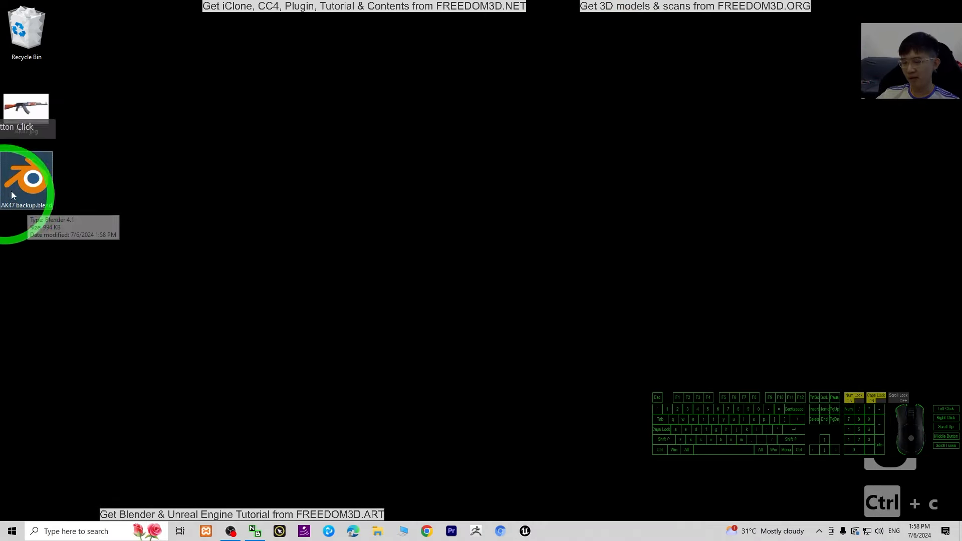
{"action": "left_click", "coordinate": [154, 215]}
{"action": "left_click", "coordinate": [171, 245]}
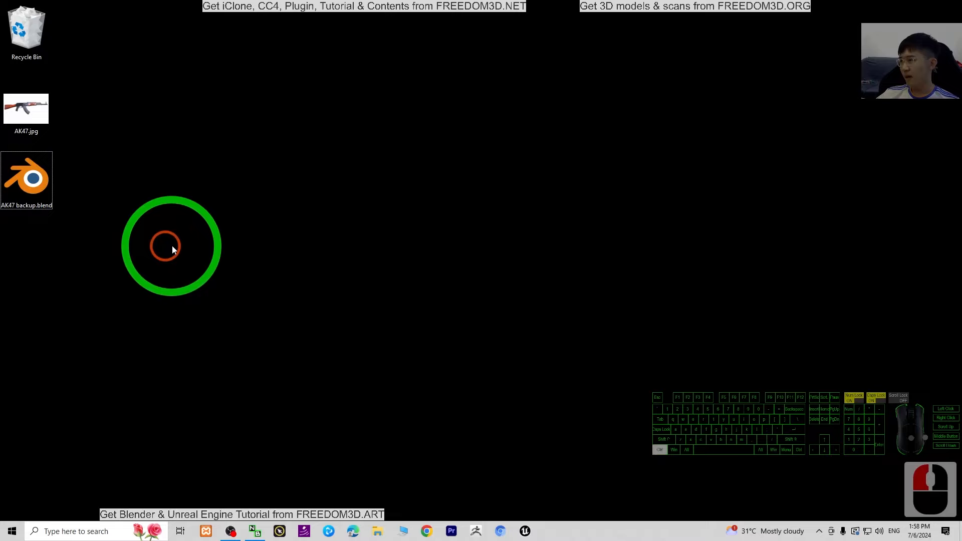
{"action": "left_click", "coordinate": [132, 248]}
{"action": "key", "text": "ctrl+v"}
Step: Rename the copied Blender file on the desktop as AK47 continue 01 and open it in Blender
{"action": "left_click", "coordinate": [40, 279]}
{"action": "key", "text": "F2"}
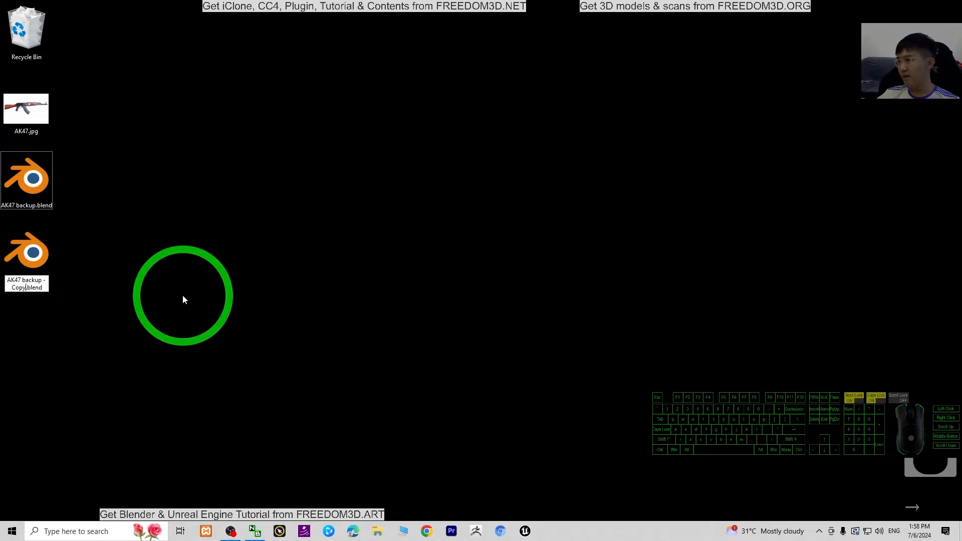
{"action": "key", "text": "BackSpace"}
{"action": "key", "text": "BackSpace"}
{"action": "key", "text": "BackSpace"}
{"action": "key", "text": "BackSpace"}
{"action": "key", "text": "BackSpace"}
{"action": "key", "text": "BackSpace"}
{"action": "key", "text": "BackSpace"}
{"action": "key", "text": "BackSpace"}
{"action": "key", "text": "BackSpace"}
{"action": "key", "text": "BackSpace"}
{"action": "key", "text": "BackSpace"}
{"action": "key", "text": "BackSpace"}
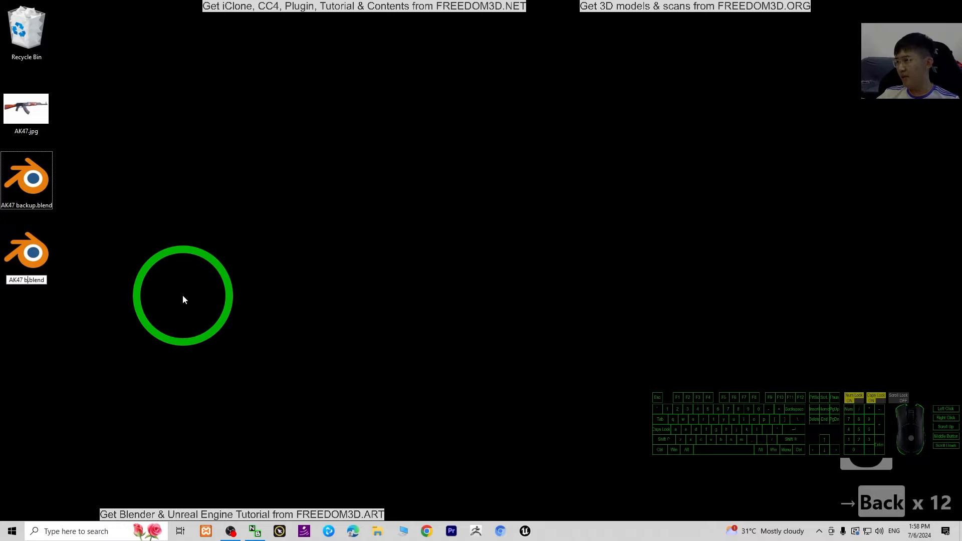
{"action": "key", "text": "BackSpace"}
{"action": "type", "text": "continue 01"}
{"action": "key", "text": "Return"}
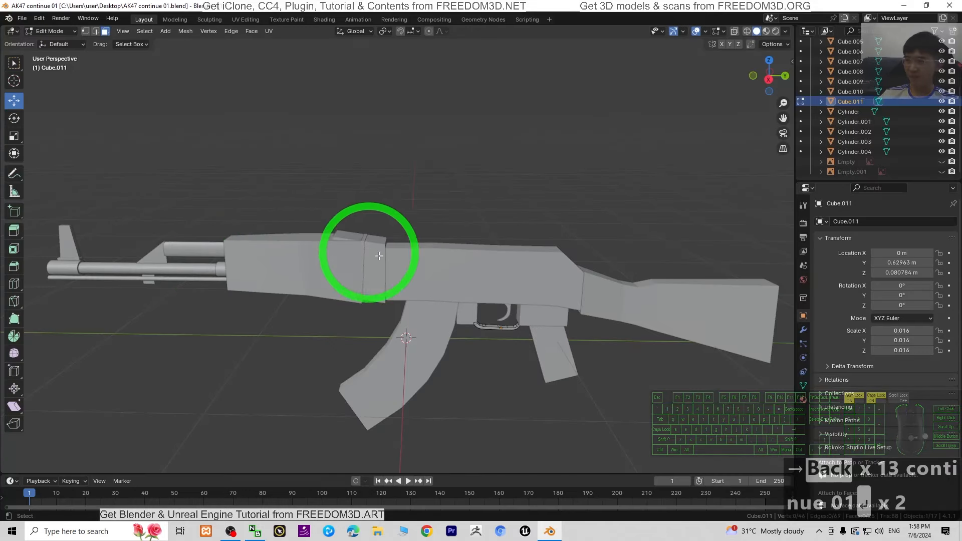
{"action": "left_click", "coordinate": [576, 212]}
{"action": "middle_click_drag", "start_coordinate": [432, 414], "coordinate": [475, 419]}
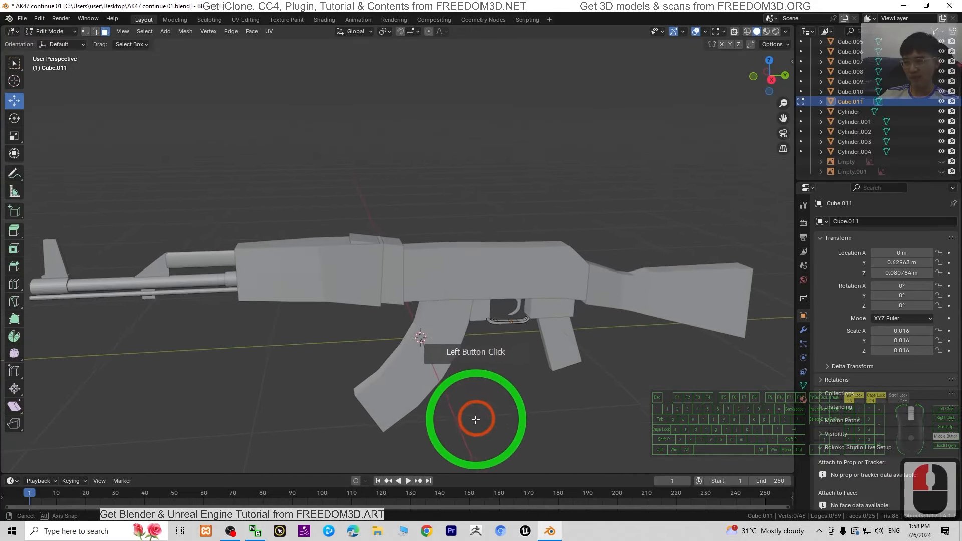
{"action": "scroll", "coordinate": [509, 394], "scroll_direction": "down", "scroll_amount": 6}
{"action": "scroll", "coordinate": [489, 352], "scroll_direction": "up", "scroll_amount": 3}
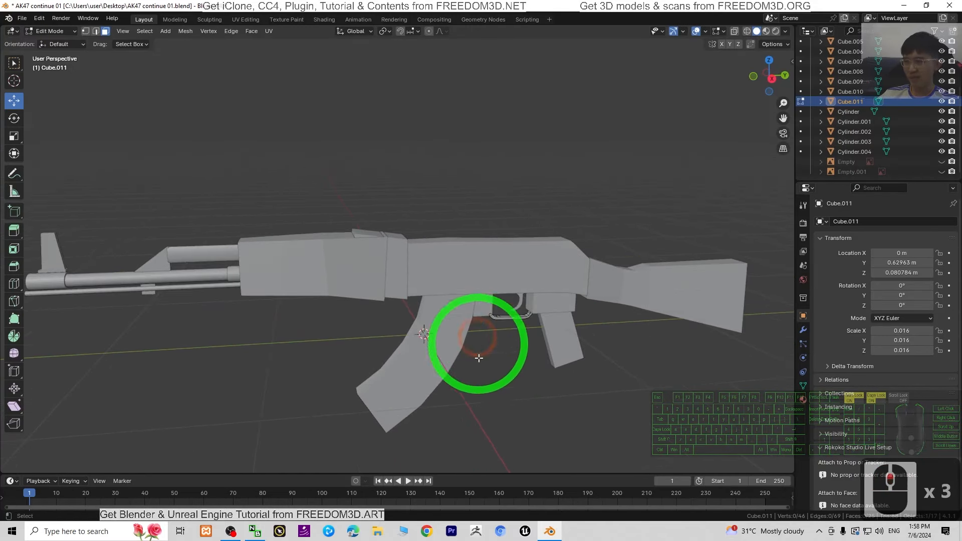
{"action": "left_click", "coordinate": [692, 90]}
{"action": "key", "text": "a"}
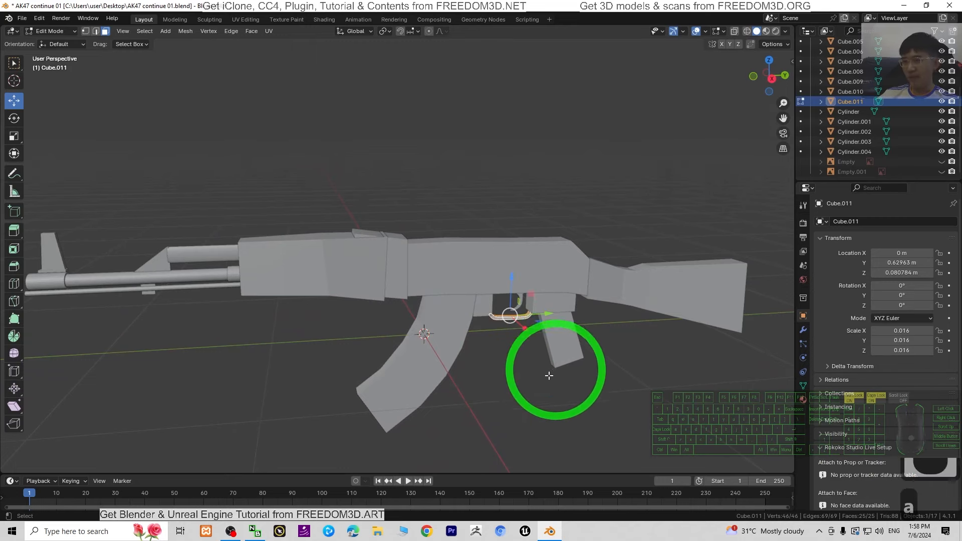
{"action": "left_click", "coordinate": [525, 380]}
Step: Switch to Object Mode and apply all transforms to every part of the rifle
{"action": "left_click", "coordinate": [52, 32]}
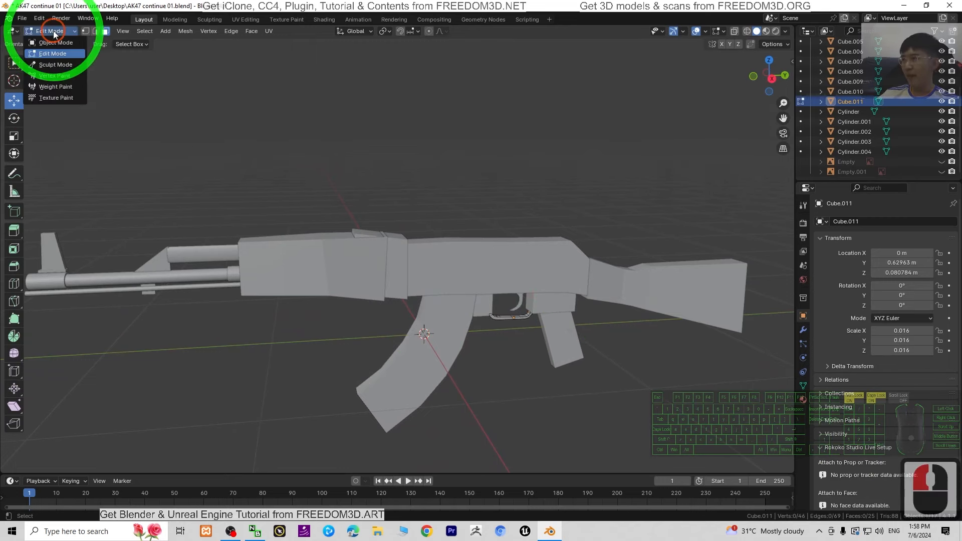
{"action": "left_click", "coordinate": [54, 42]}
{"action": "left_click", "coordinate": [544, 437]}
{"action": "key", "text": "a"}
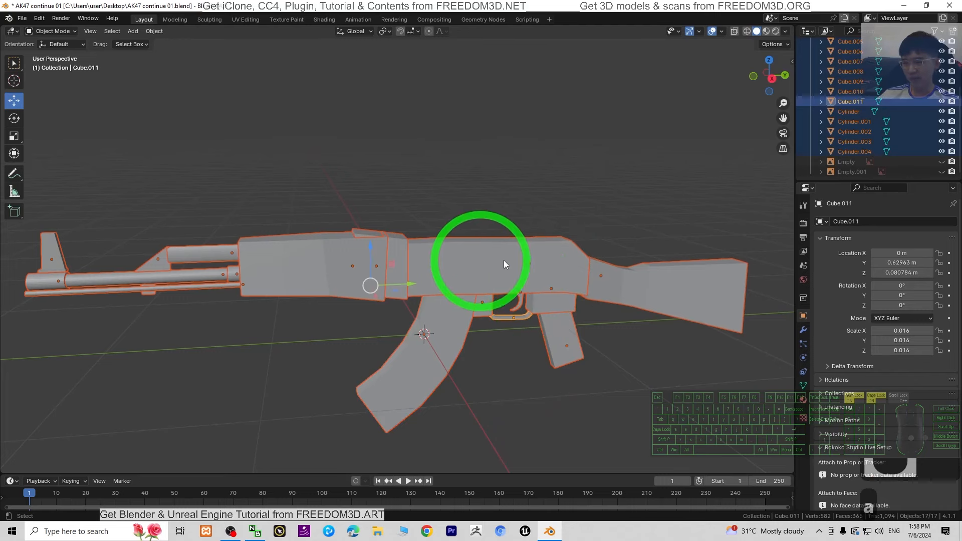
{"action": "key", "text": "ctrl+a"}
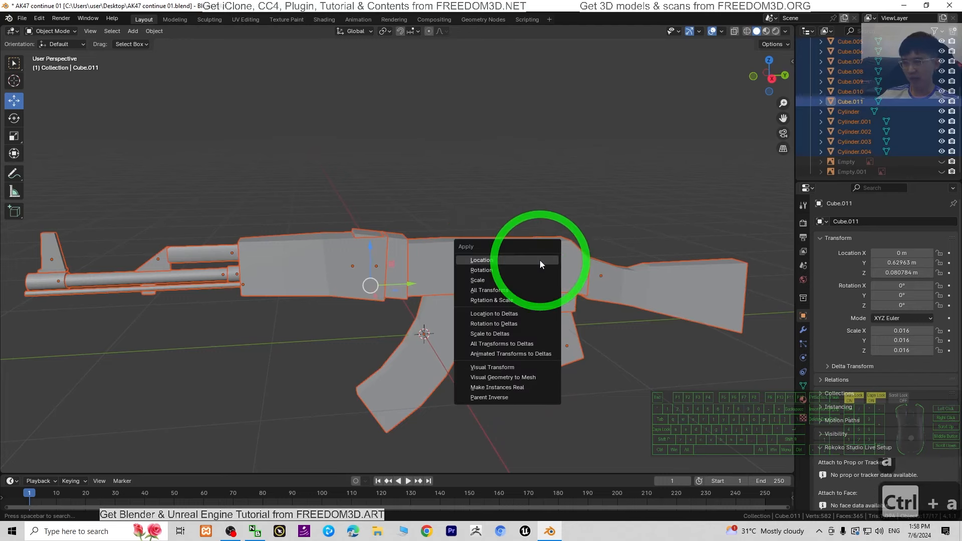
{"action": "left_click", "coordinate": [489, 289]}
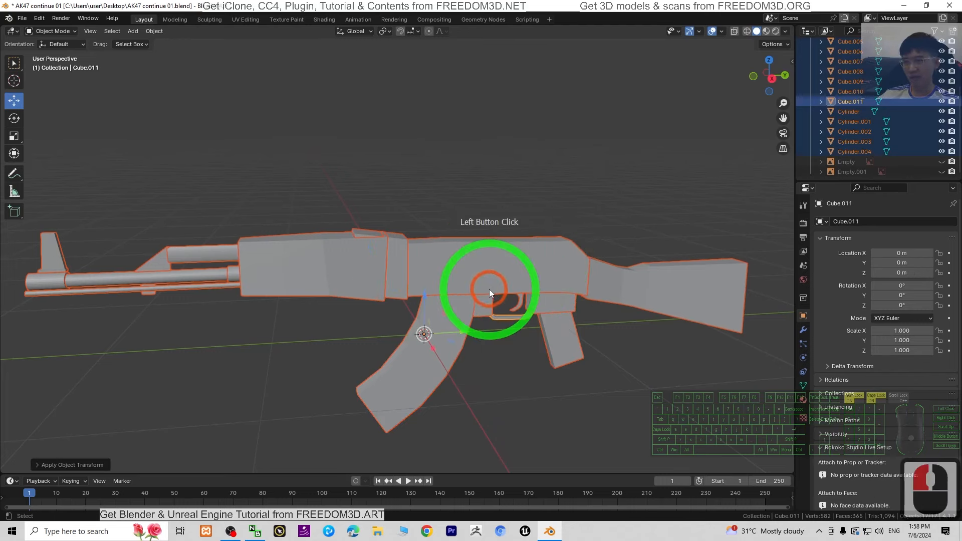
Step: Join all the selected rifle parts into a single object
{"action": "right_click", "coordinate": [498, 264]}
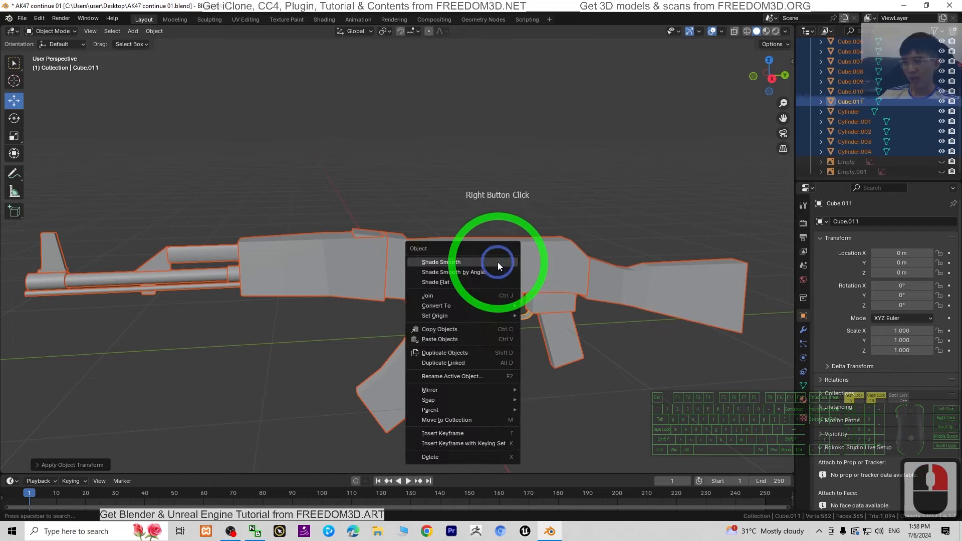
{"action": "left_click", "coordinate": [434, 294]}
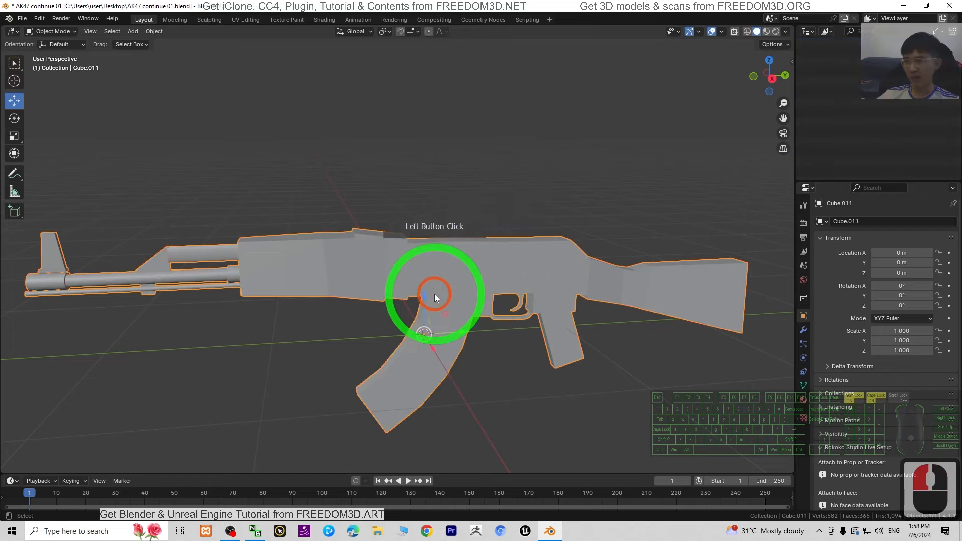
{"action": "scroll", "coordinate": [548, 341], "scroll_direction": "down", "scroll_amount": 2}
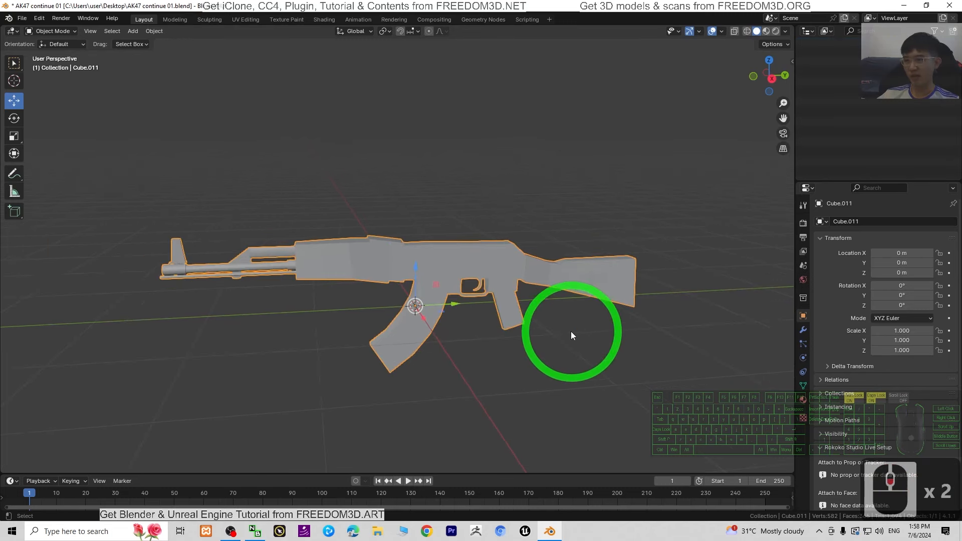
{"action": "scroll", "coordinate": [571, 335], "scroll_direction": "up", "scroll_amount": 2}
Step: Add a new material to the rifle and use AK47.jpg as its Base Color image texture
{"action": "left_click", "coordinate": [803, 400]}
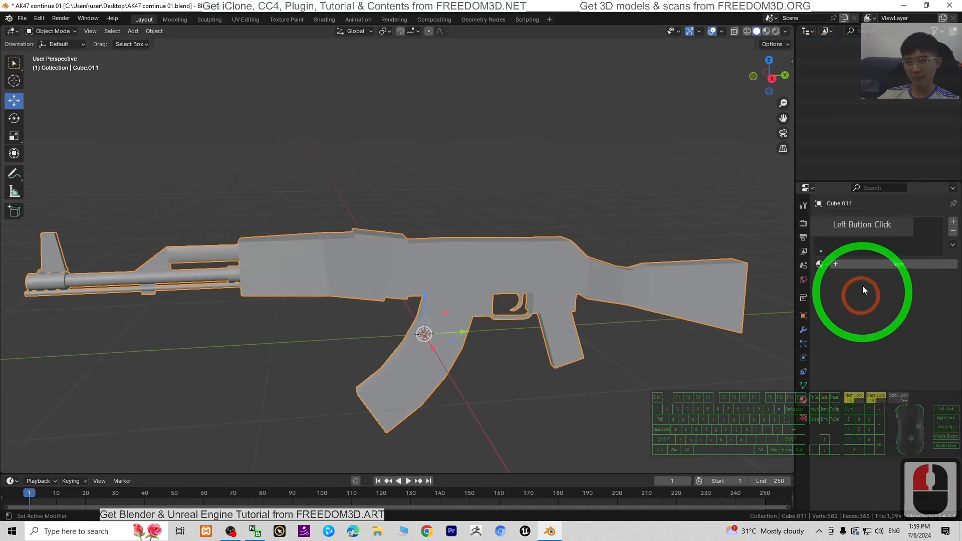
{"action": "left_click", "coordinate": [861, 266]}
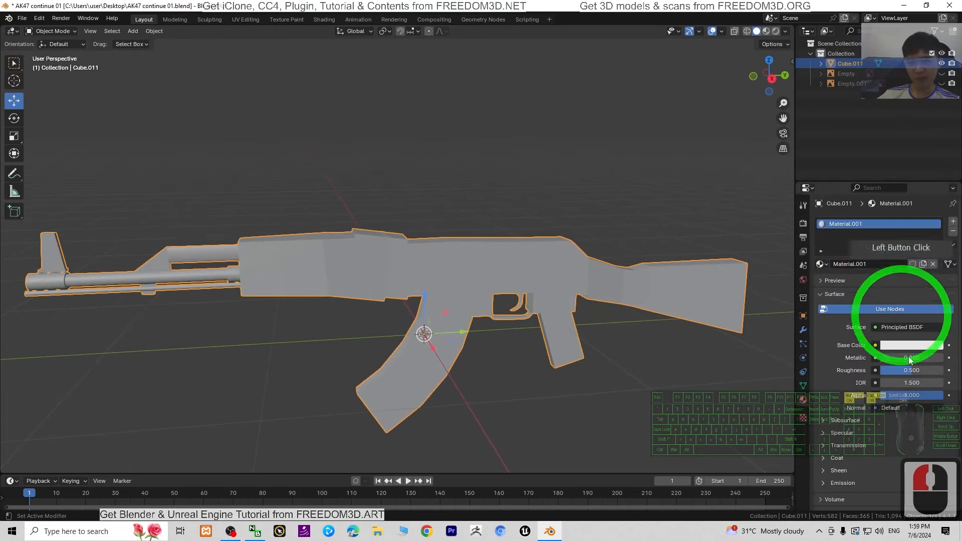
{"action": "left_click", "coordinate": [875, 346]}
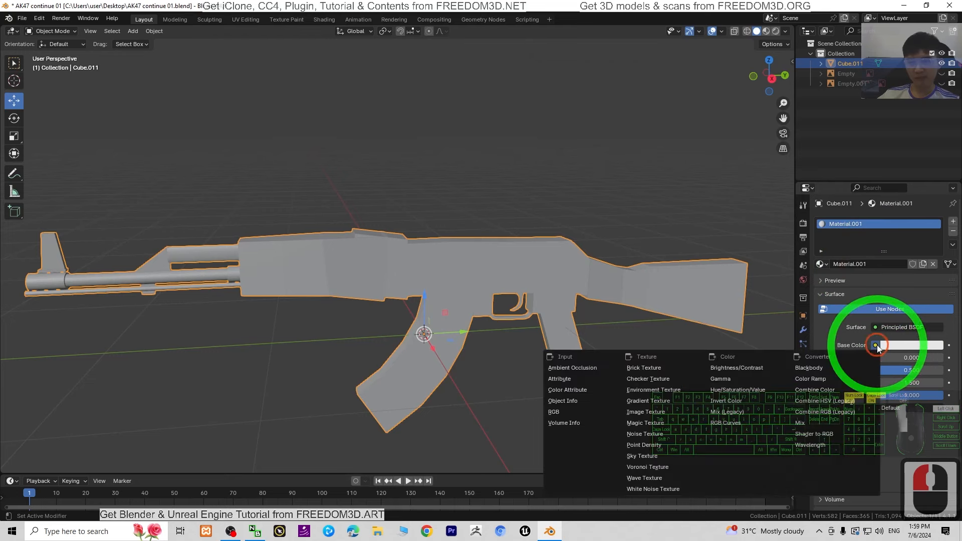
{"action": "left_click", "coordinate": [640, 413]}
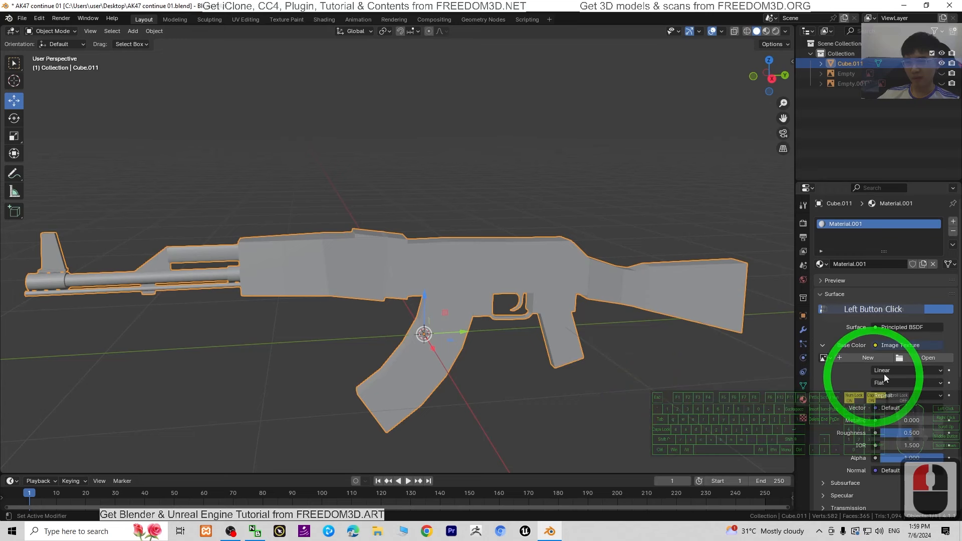
{"action": "left_click", "coordinate": [909, 361]}
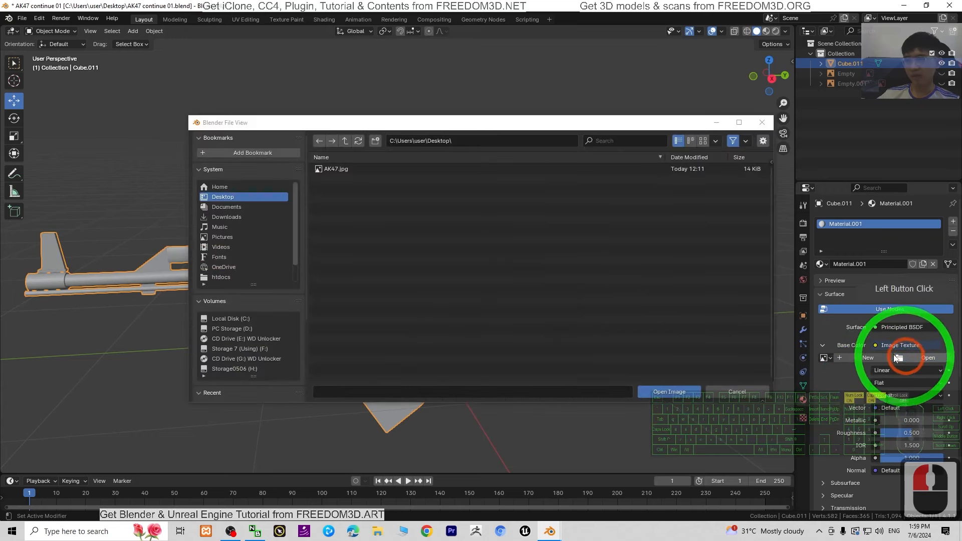
{"action": "double_click", "coordinate": [338, 168]}
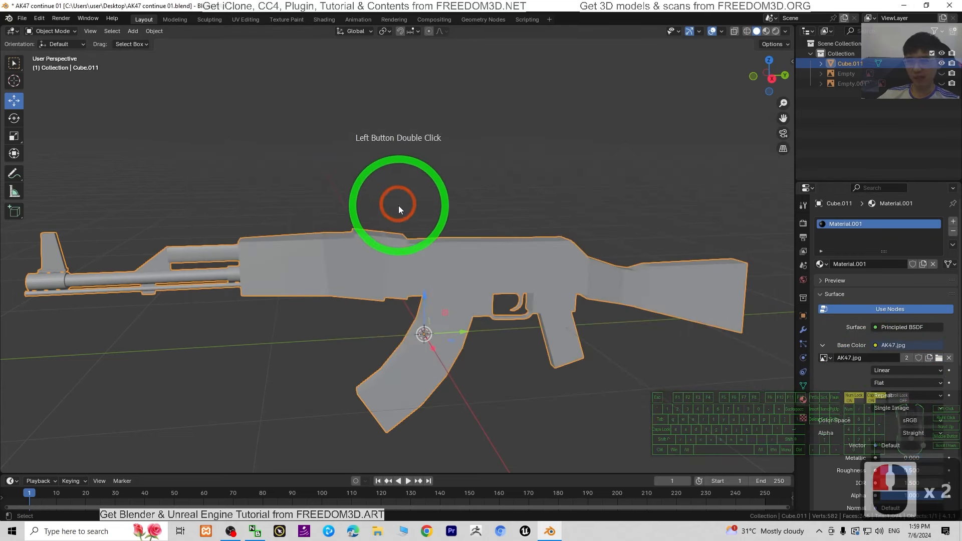
Step: Show the viewport in Material Preview shading and inspect how the image texture lies on the rifle
{"action": "left_click", "coordinate": [620, 283]}
{"action": "left_click", "coordinate": [767, 31]}
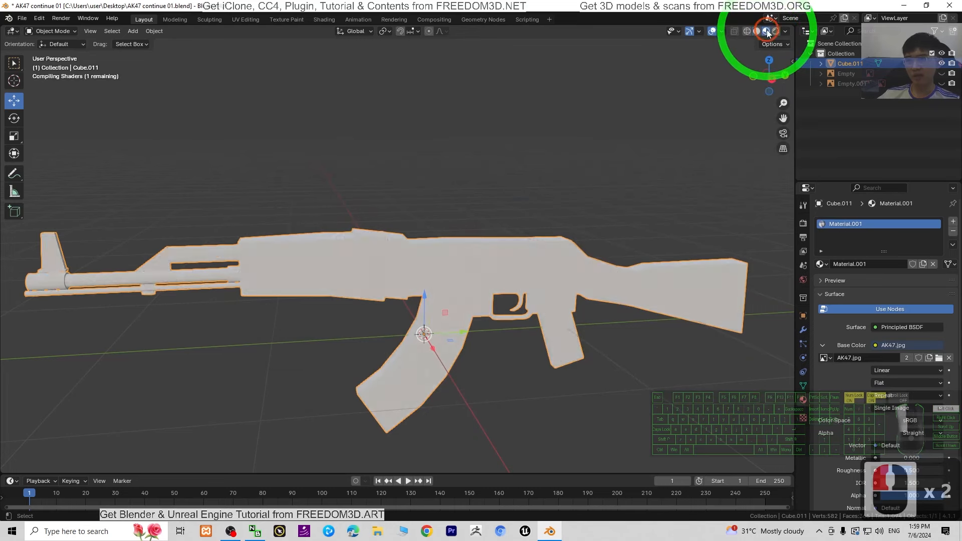
{"action": "left_click", "coordinate": [672, 265]}
{"action": "scroll", "coordinate": [511, 330], "scroll_direction": "down", "scroll_amount": 2}
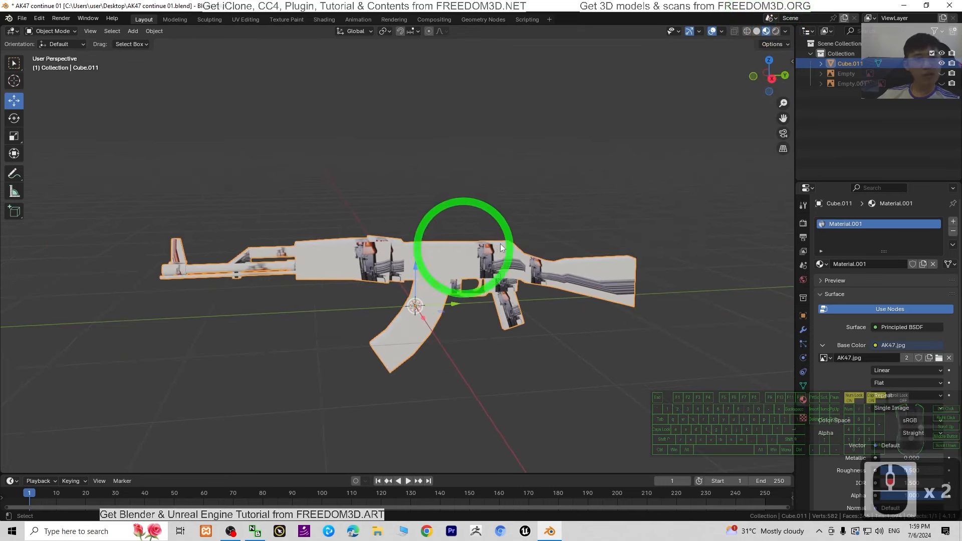
{"action": "scroll", "coordinate": [518, 276], "scroll_direction": "up", "scroll_amount": 4}
{"action": "scroll", "coordinate": [571, 301], "scroll_direction": "down", "scroll_amount": 3}
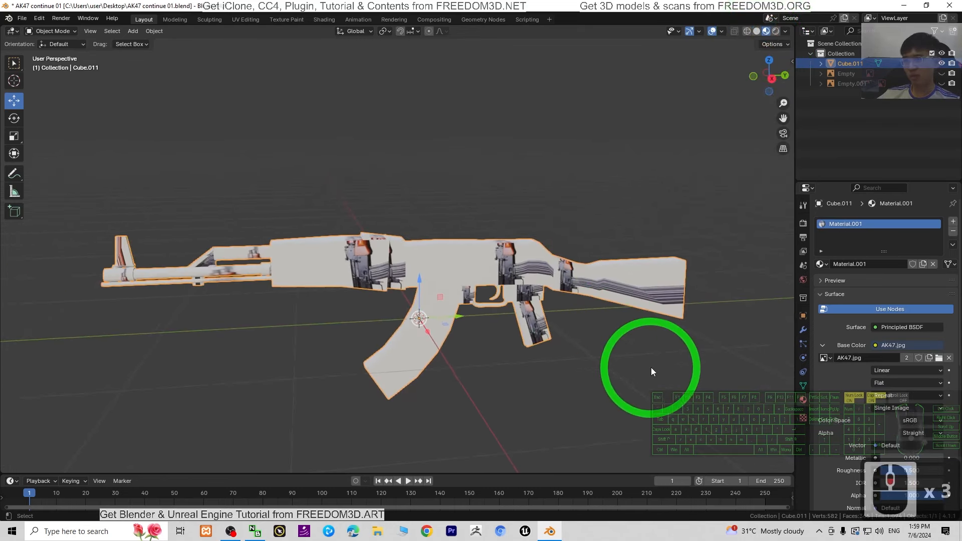
{"action": "middle_click_drag", "start_coordinate": [647, 367], "coordinate": [422, 192]}
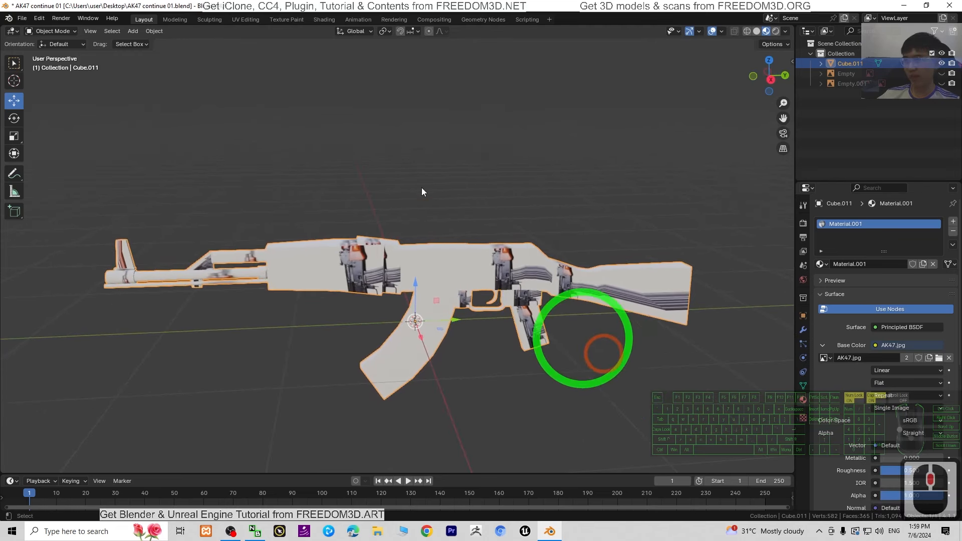
Step: Open the UV Editing workspace and set the 3D view to a left orthographic view with the rifle facing as in the image
{"action": "left_click", "coordinate": [245, 19]}
{"action": "scroll", "coordinate": [221, 291], "scroll_direction": "down", "scroll_amount": 4}
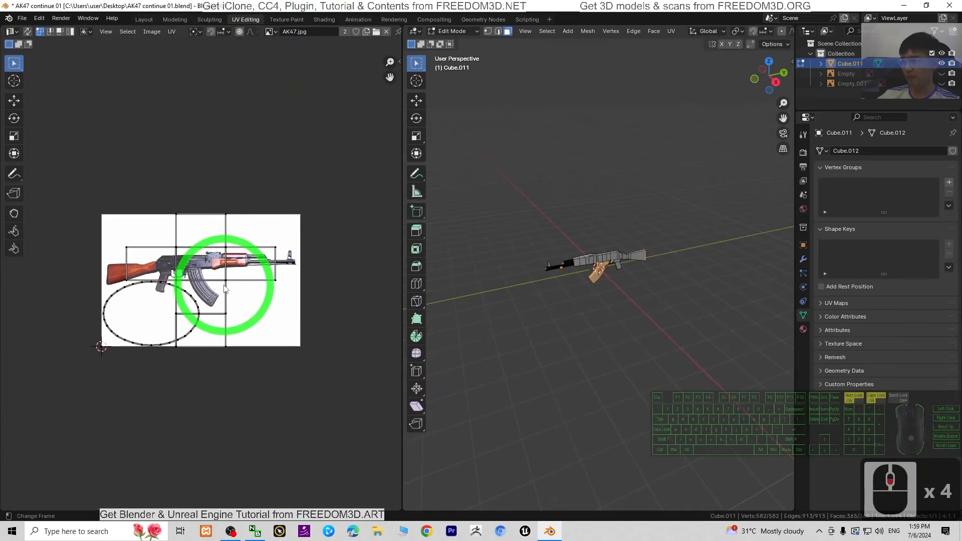
{"action": "scroll", "coordinate": [606, 313], "scroll_direction": "up", "scroll_amount": 6}
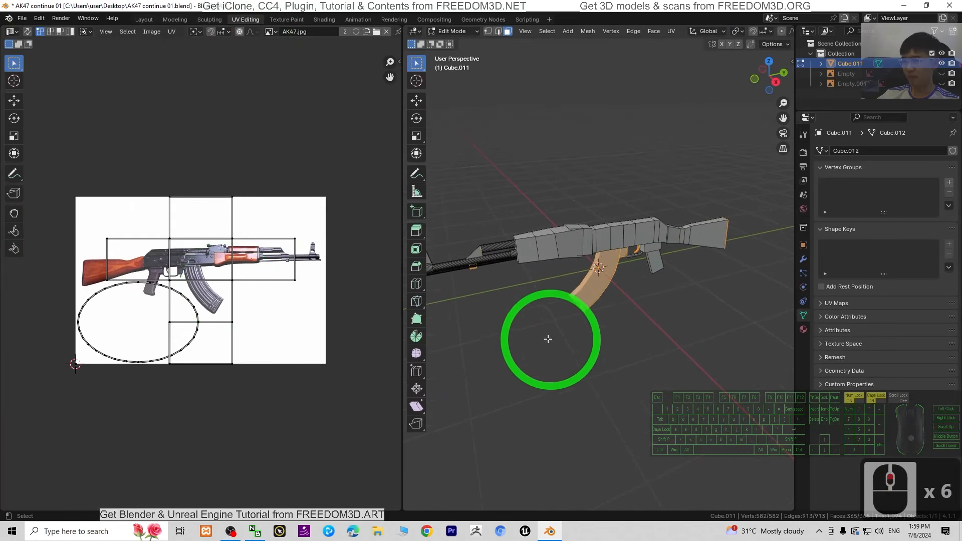
{"action": "middle_click_drag", "start_coordinate": [550, 337], "coordinate": [654, 213]}
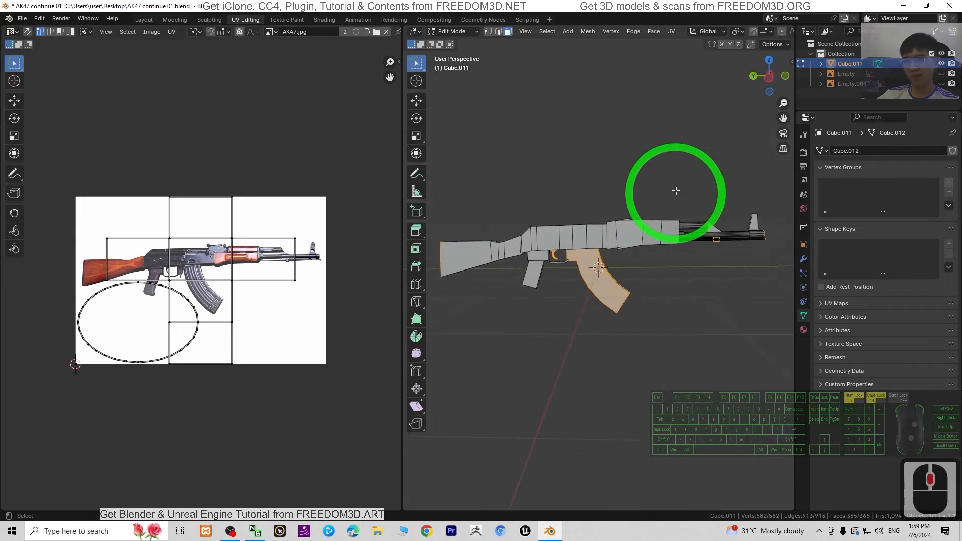
{"action": "left_click", "coordinate": [770, 79]}
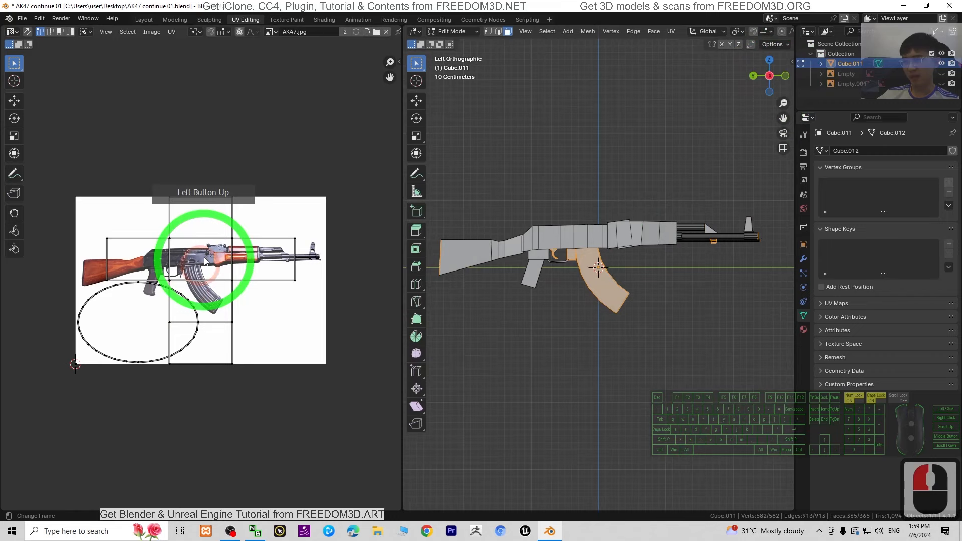
{"action": "scroll", "coordinate": [645, 221], "scroll_direction": "down", "scroll_amount": 2}
{"action": "scroll", "coordinate": [645, 269], "scroll_direction": "up", "scroll_amount": 2}
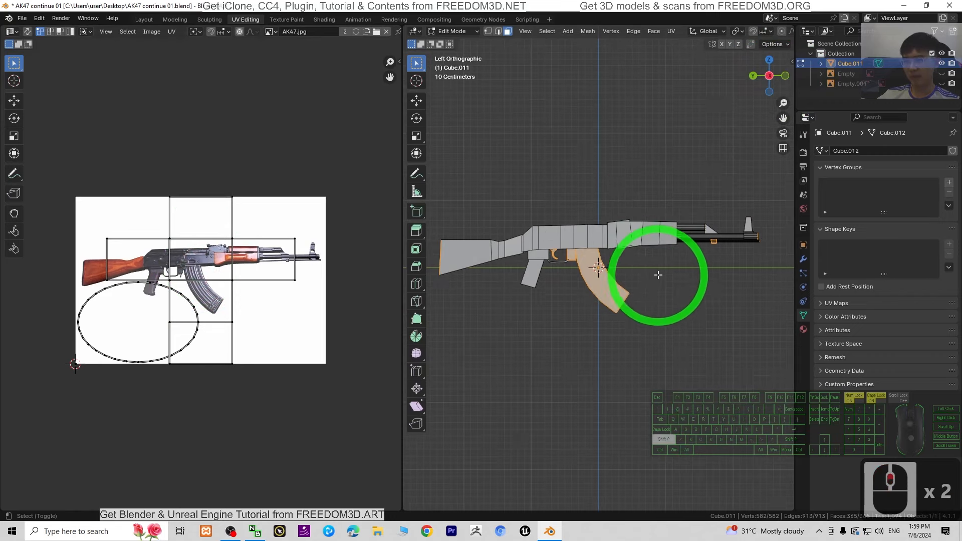
{"action": "middle_click_drag", "start_coordinate": [658, 275], "coordinate": [691, 320], "text": "shift"}
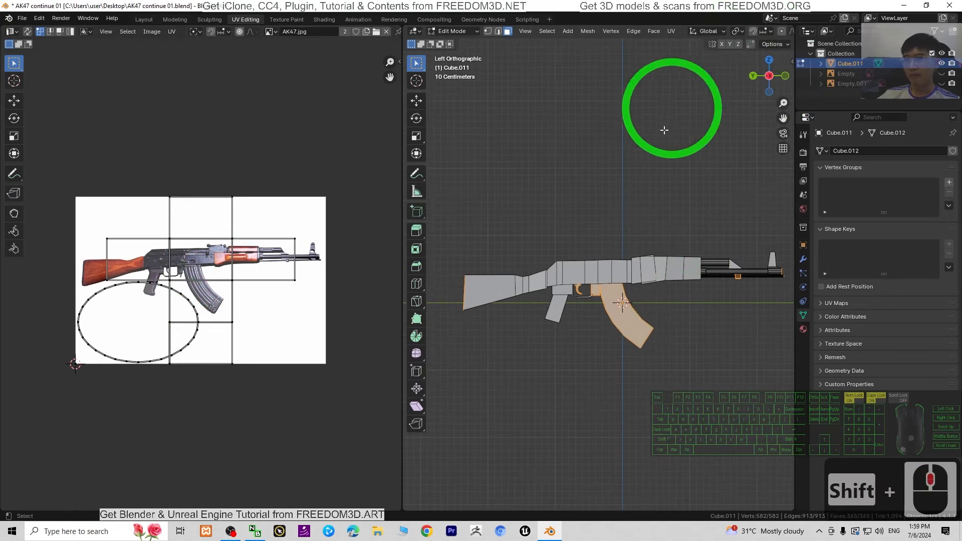
Step: Select the entire rifle mesh in vertex select mode and map its UVs with Project from View
{"action": "double_click", "coordinate": [610, 212]}
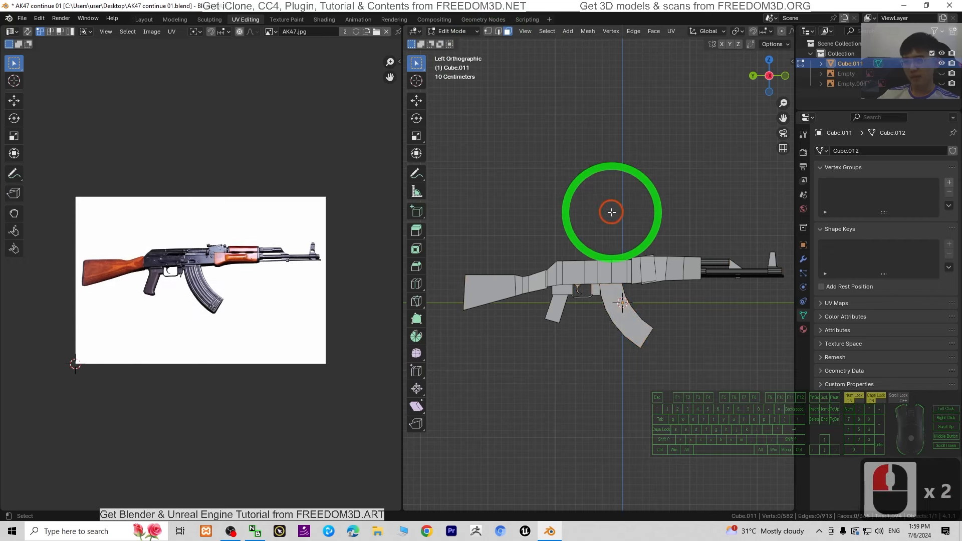
{"action": "left_click", "coordinate": [614, 217]}
{"action": "key", "text": "a"}
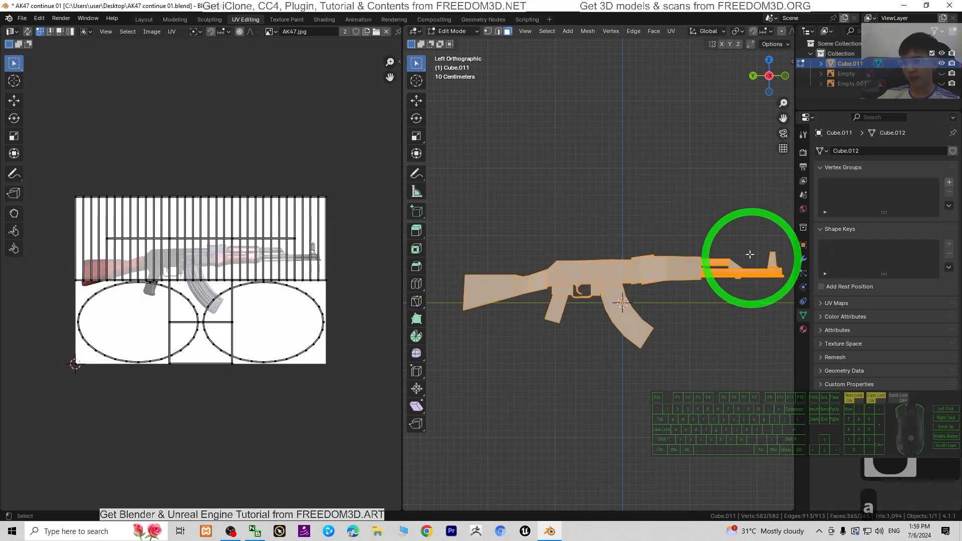
{"action": "scroll", "coordinate": [644, 240], "scroll_direction": "up", "scroll_amount": 3}
{"action": "scroll", "coordinate": [643, 239], "scroll_direction": "down", "scroll_amount": 2}
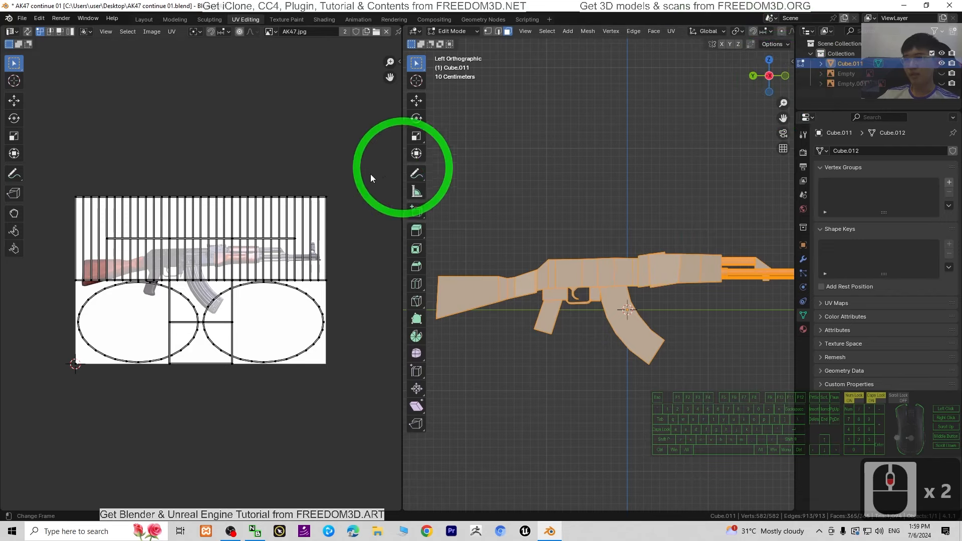
{"action": "left_click", "coordinate": [489, 32]}
{"action": "left_click", "coordinate": [600, 164]}
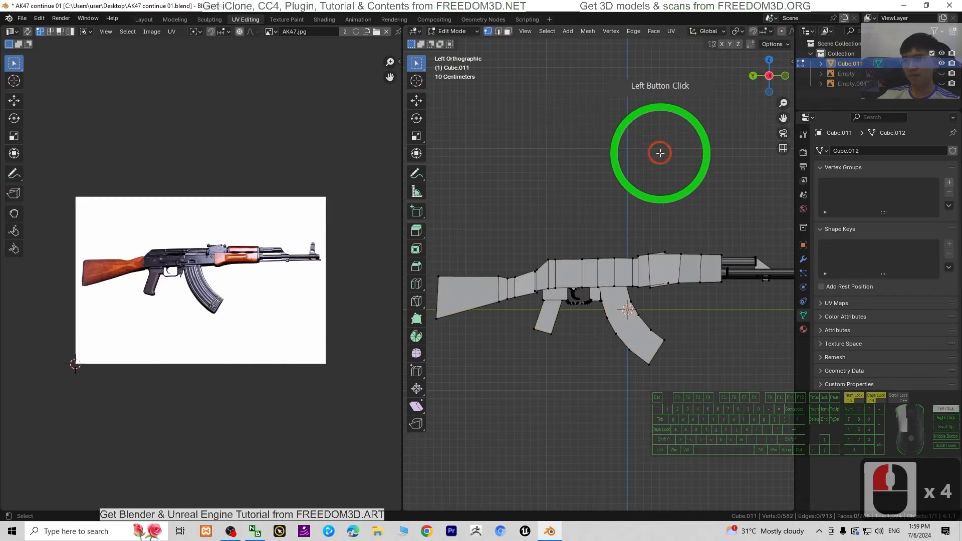
{"action": "key", "text": "a"}
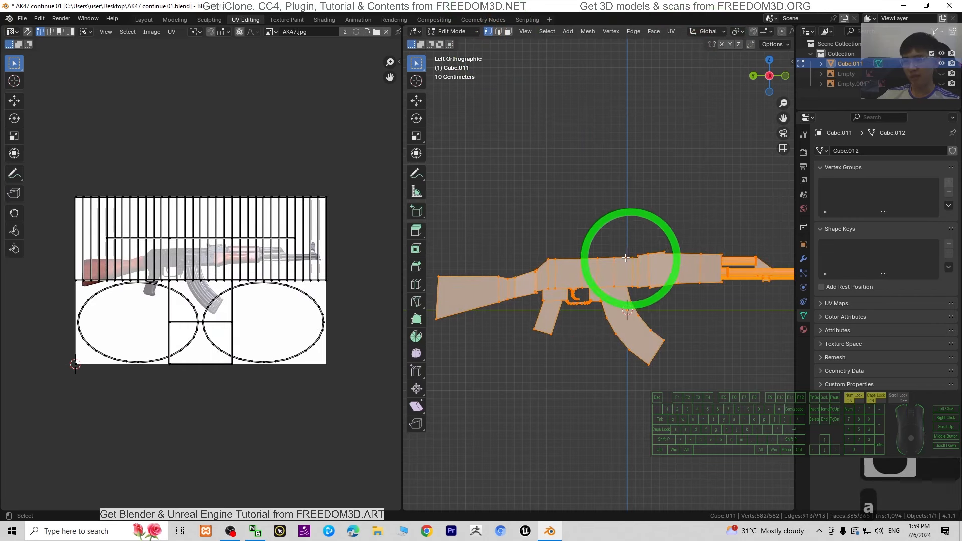
{"action": "right_click", "coordinate": [567, 270]}
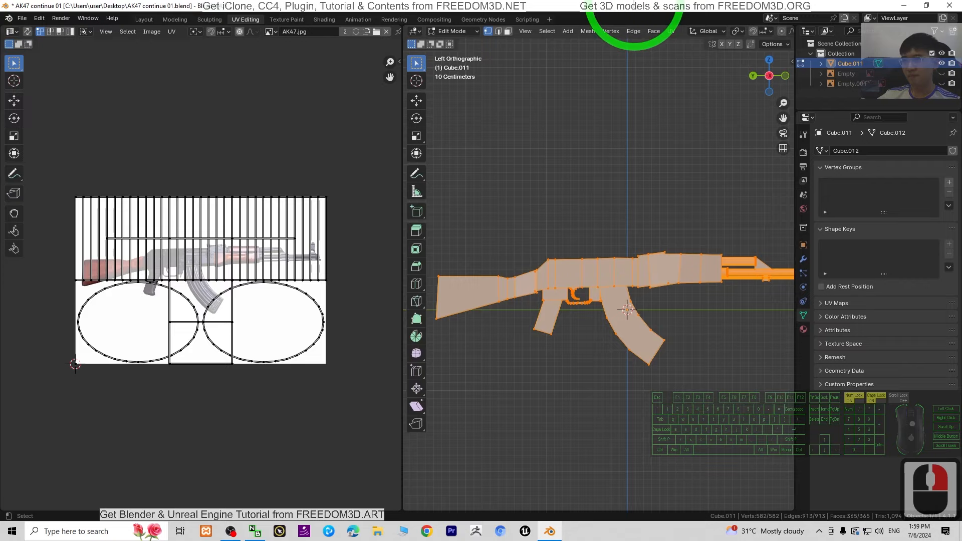
{"action": "left_click", "coordinate": [672, 32]}
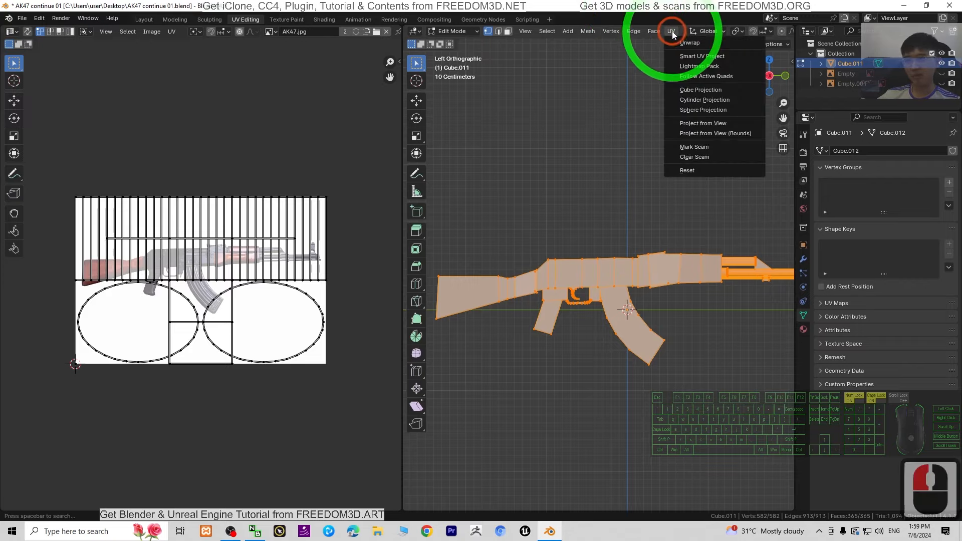
{"action": "left_click", "coordinate": [709, 127]}
Step: Select the complete projected UV layout and scale it up uniformly by about 1.77 toward the size of the pictured rifle
{"action": "left_click", "coordinate": [253, 253]}
{"action": "scroll", "coordinate": [250, 281], "scroll_direction": "up", "scroll_amount": 2}
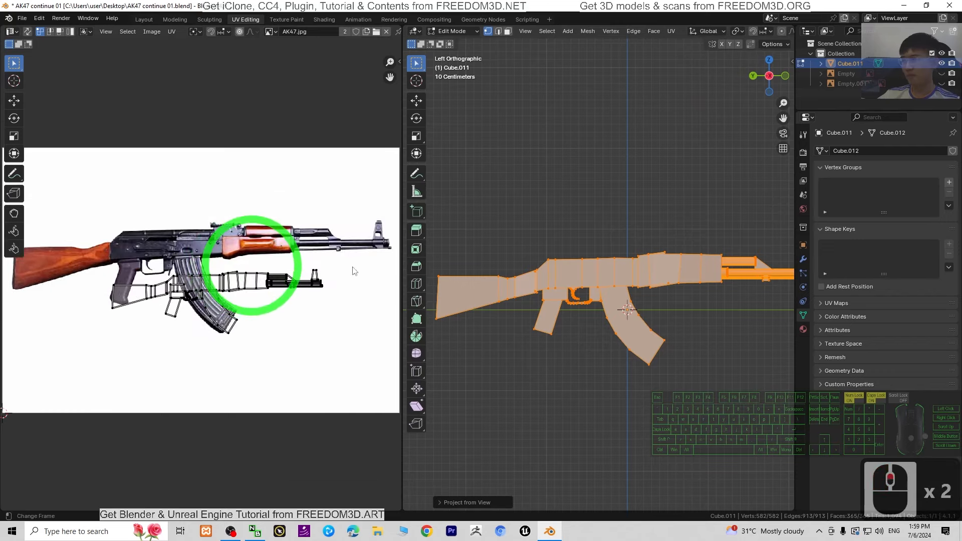
{"action": "left_click_drag", "start_coordinate": [344, 256], "coordinate": [92, 371]}
{"action": "scroll", "coordinate": [281, 311], "scroll_direction": "down", "scroll_amount": 2}
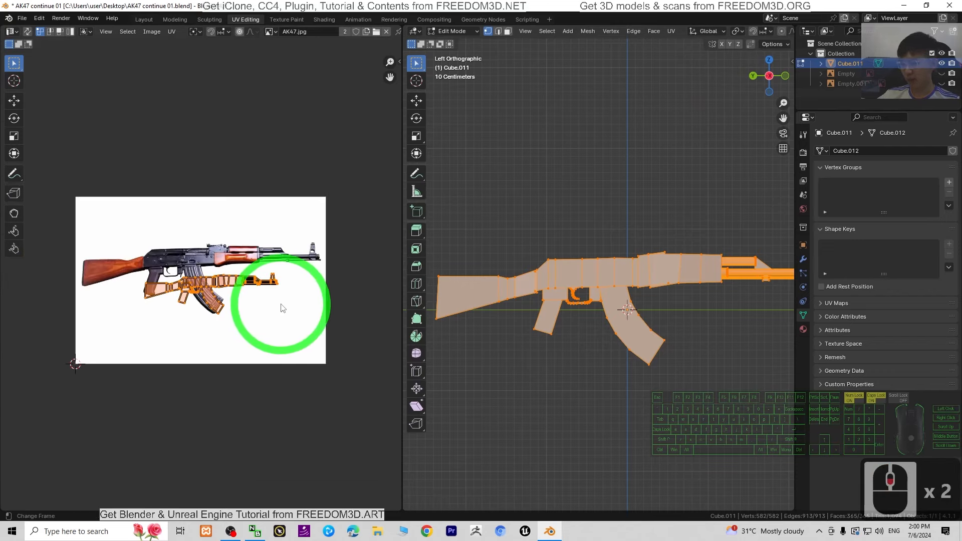
{"action": "key", "text": "s"}
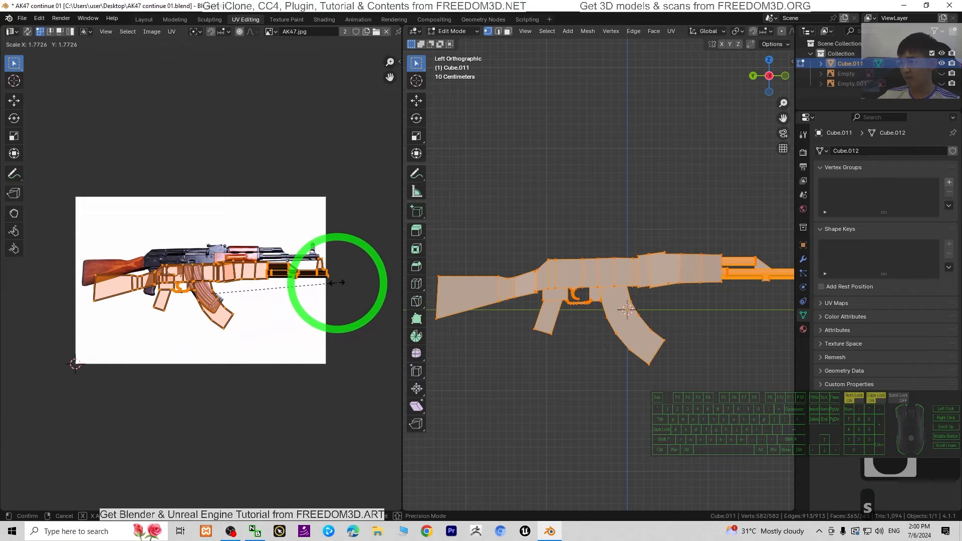
{"action": "left_click", "coordinate": [336, 282]}
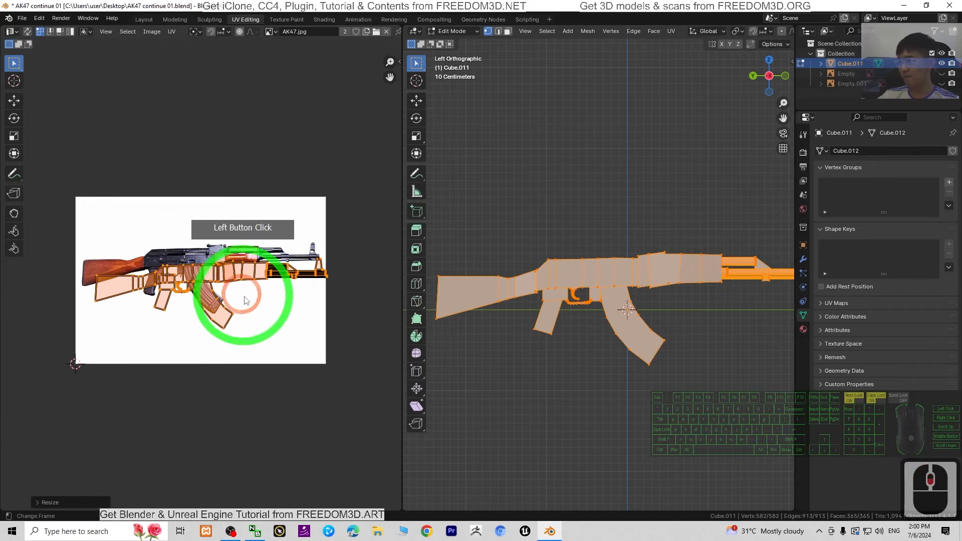
Step: Move the UV layout with the Move tool so that it overlays the rifle in the AK47.jpg image
{"action": "left_click", "coordinate": [14, 103]}
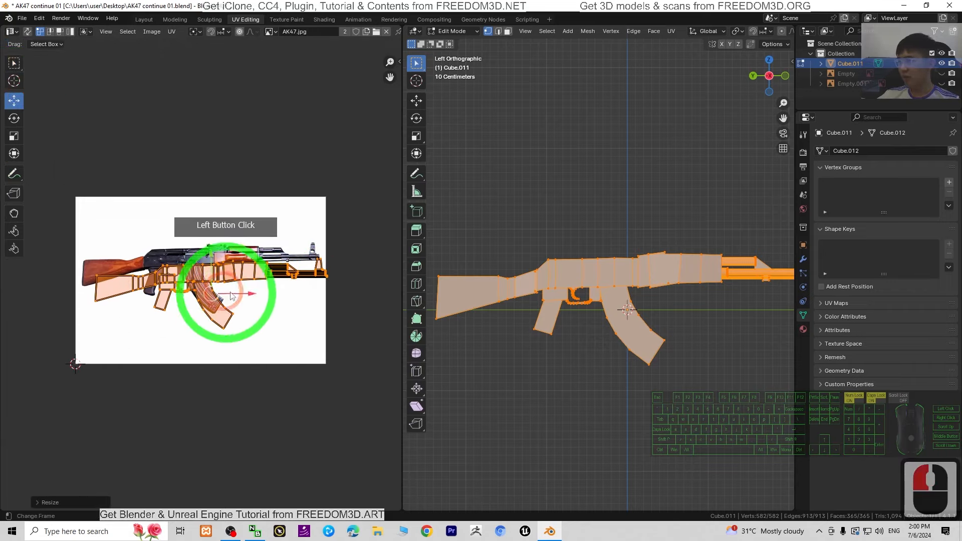
{"action": "scroll", "coordinate": [225, 287], "scroll_direction": "up", "scroll_amount": 3}
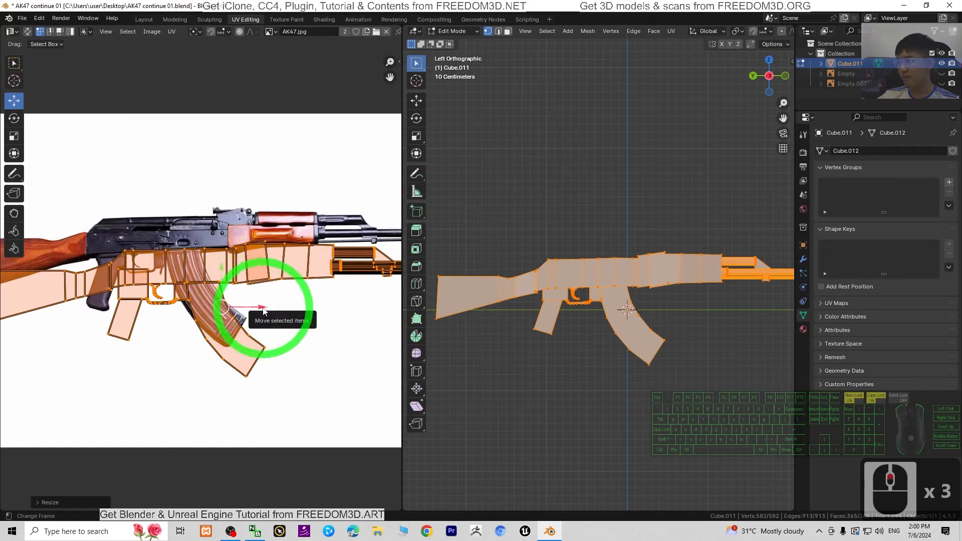
{"action": "left_click_drag", "start_coordinate": [260, 307], "coordinate": [202, 236]}
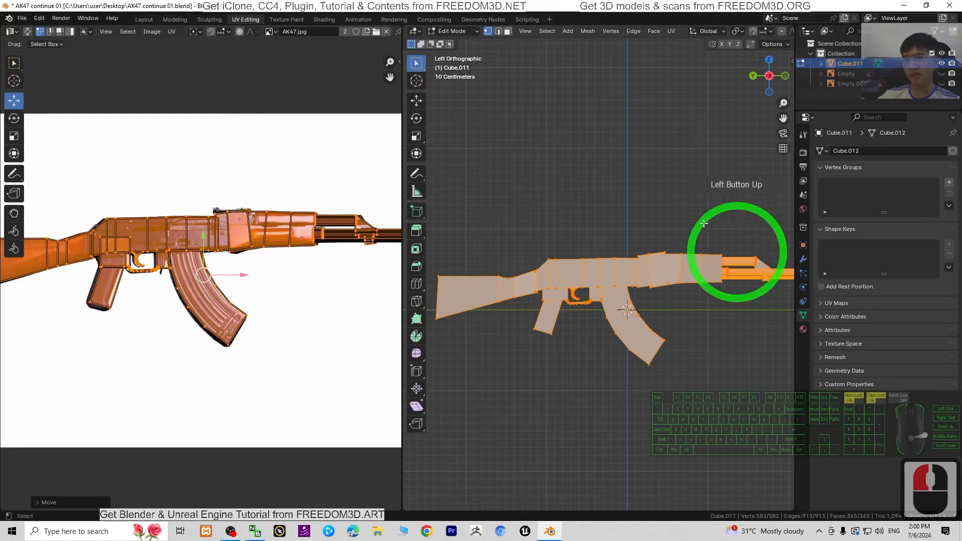
Step: Widen the 3D view beside the UV editor and display the rifle in Material Preview shading
{"action": "left_click_drag", "start_coordinate": [399, 245], "coordinate": [250, 243]}
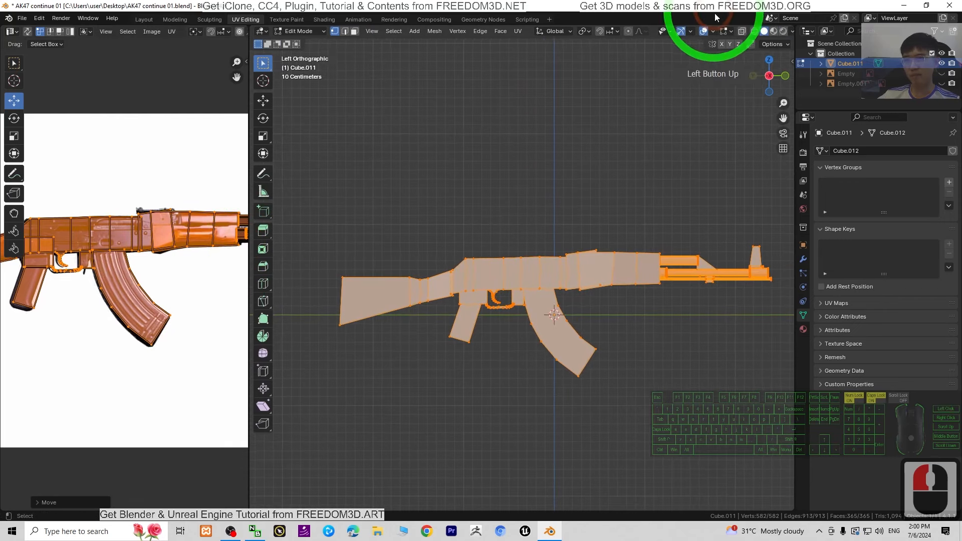
{"action": "left_click", "coordinate": [775, 31]}
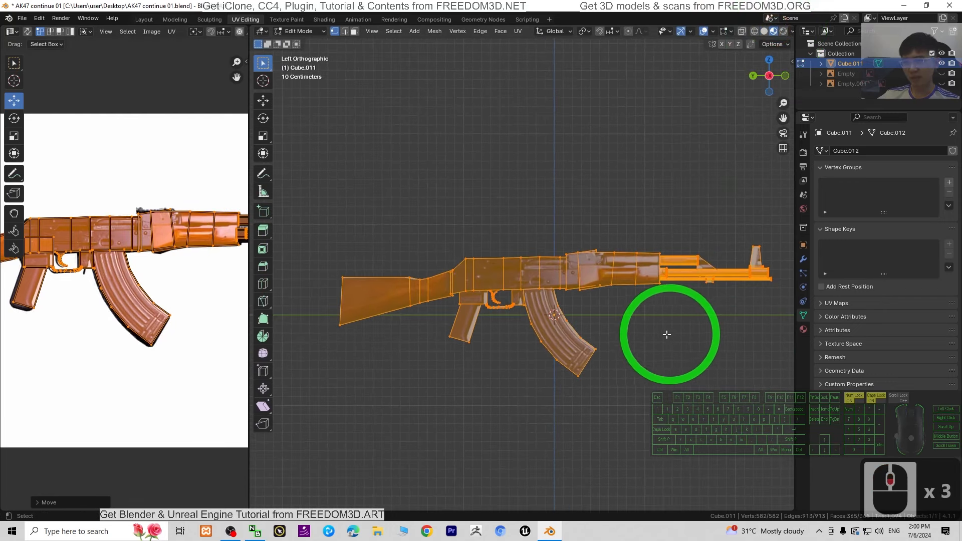
{"action": "scroll", "coordinate": [436, 296], "scroll_direction": "down", "scroll_amount": 2}
{"action": "scroll", "coordinate": [201, 317], "scroll_direction": "down", "scroll_amount": 2}
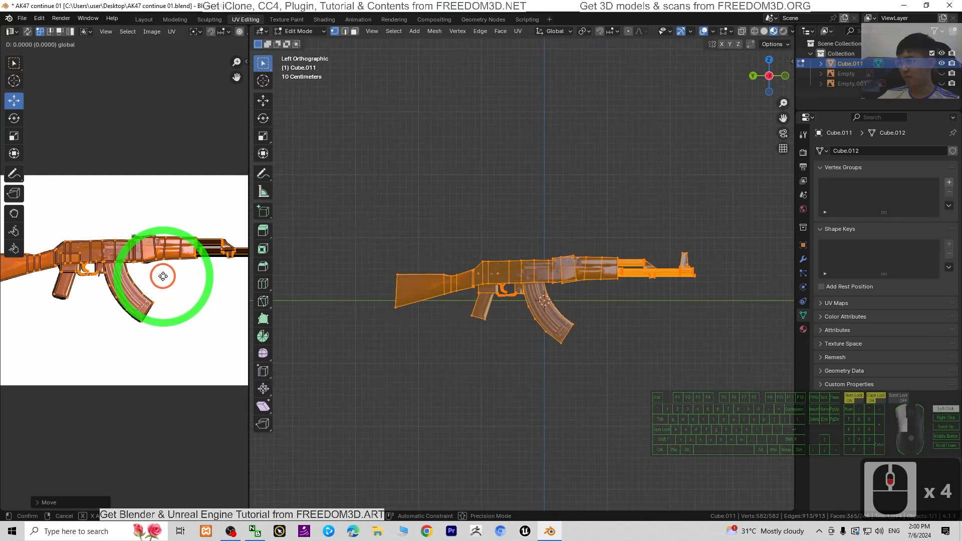
Step: Nudge the UV layout slightly along the horizontal axis to match the pictured magazine and receiver
{"action": "left_click", "coordinate": [161, 276]}
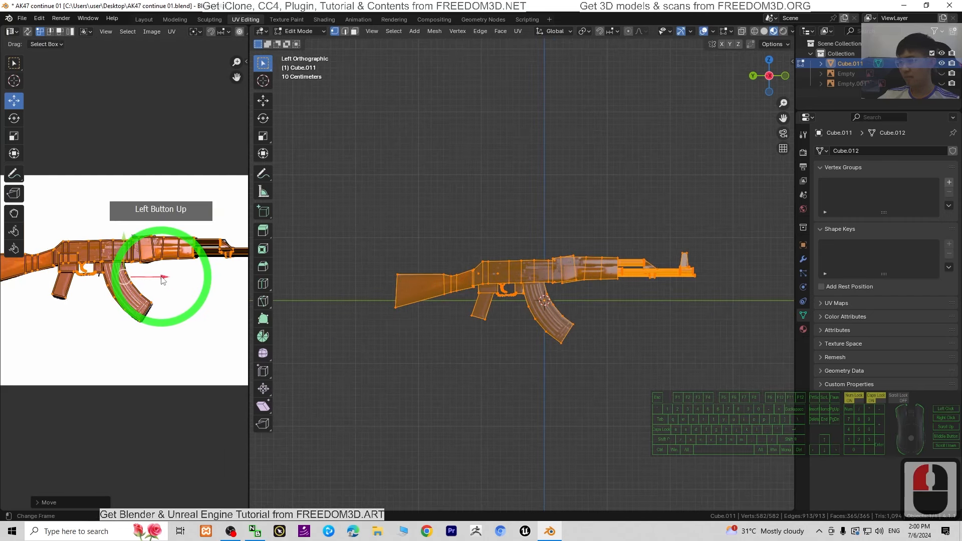
{"action": "scroll", "coordinate": [638, 290], "scroll_direction": "up", "scroll_amount": 7}
{"action": "scroll", "coordinate": [700, 334], "scroll_direction": "down", "scroll_amount": 5}
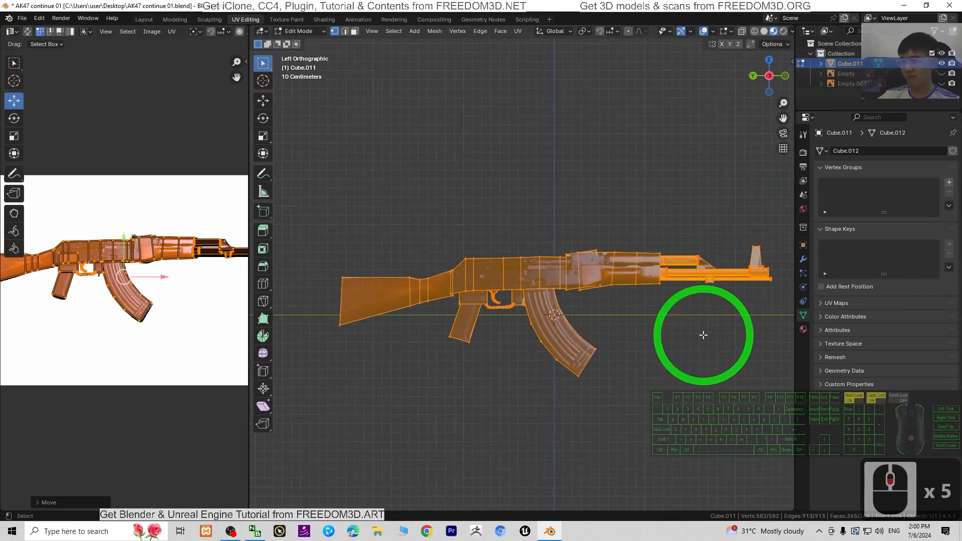
Step: Open the Layout workspace and inspect the textured rifle from its opposite side
{"action": "middle_click_drag", "start_coordinate": [711, 333], "coordinate": [510, 356]}
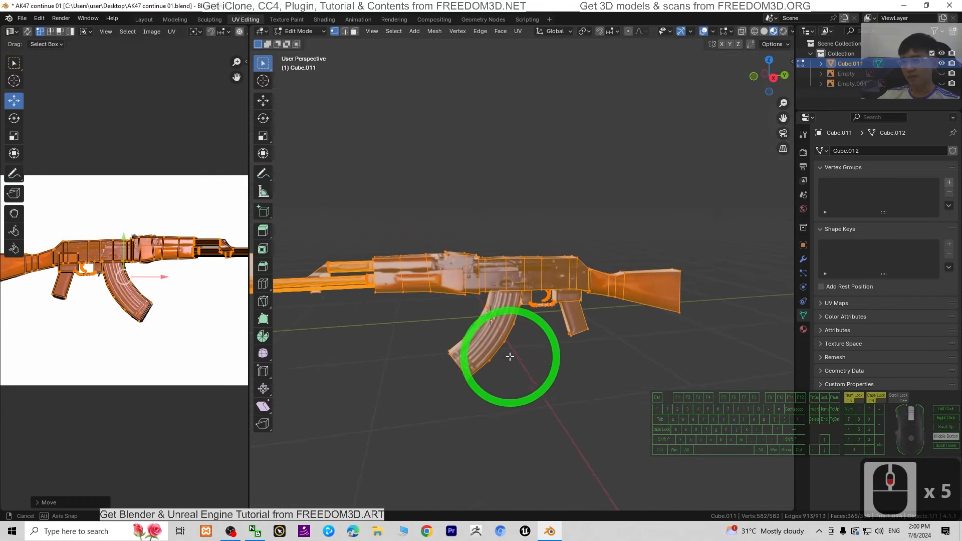
{"action": "left_click", "coordinate": [144, 20]}
{"action": "middle_click_drag", "start_coordinate": [453, 212], "coordinate": [298, 359]}
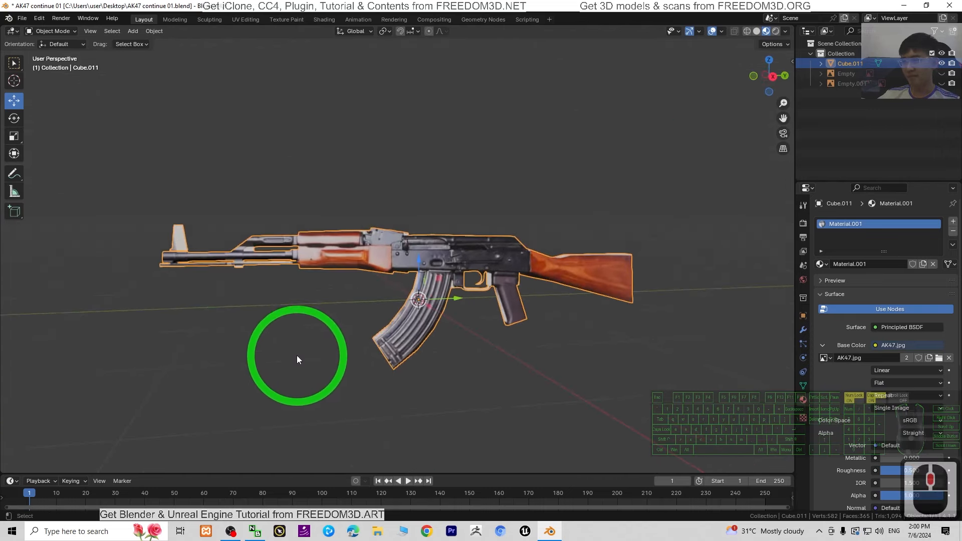
{"action": "scroll", "coordinate": [409, 284], "scroll_direction": "up", "scroll_amount": 3}
{"action": "scroll", "coordinate": [576, 283], "scroll_direction": "down", "scroll_amount": 1}
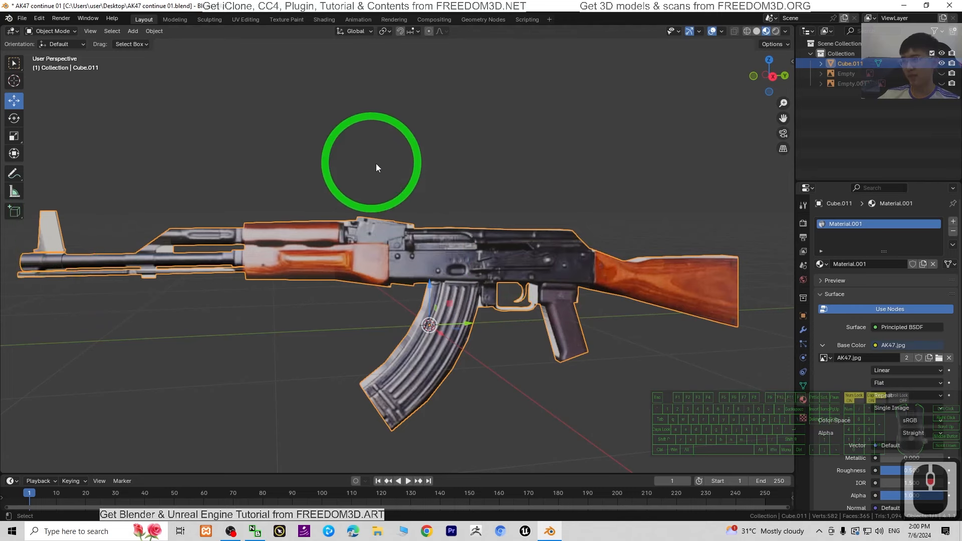
{"action": "scroll", "coordinate": [130, 230], "scroll_direction": "down", "scroll_amount": 1}
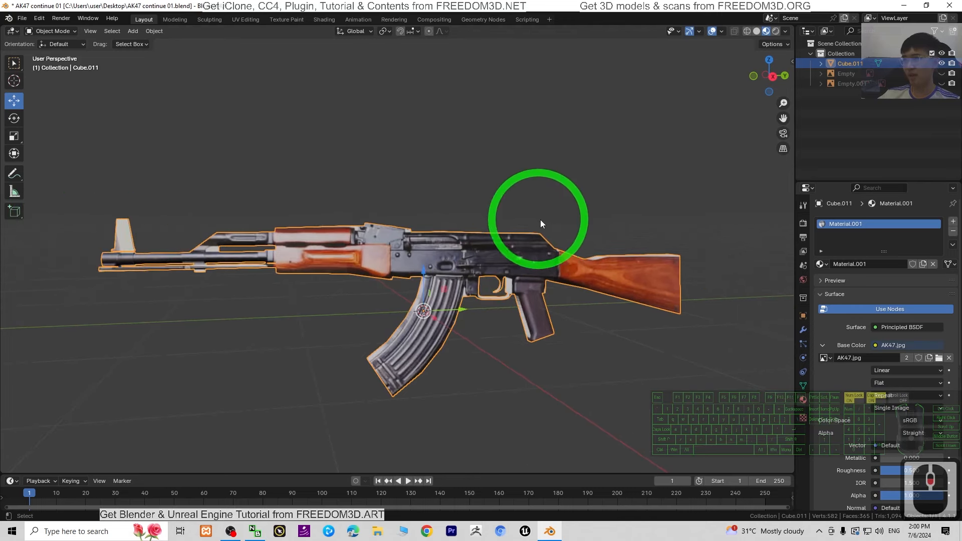
Step: Return to the UV Editing workspace and shift the whole UV layout slightly along the horizontal axis
{"action": "left_click", "coordinate": [246, 20]}
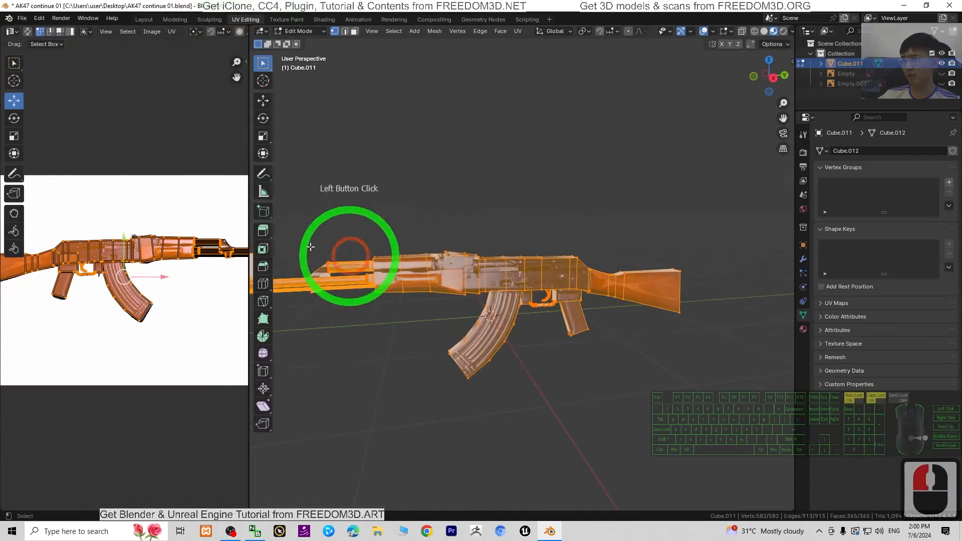
{"action": "double_click", "coordinate": [140, 275]}
{"action": "scroll", "coordinate": [182, 288], "scroll_direction": "down", "scroll_amount": 1}
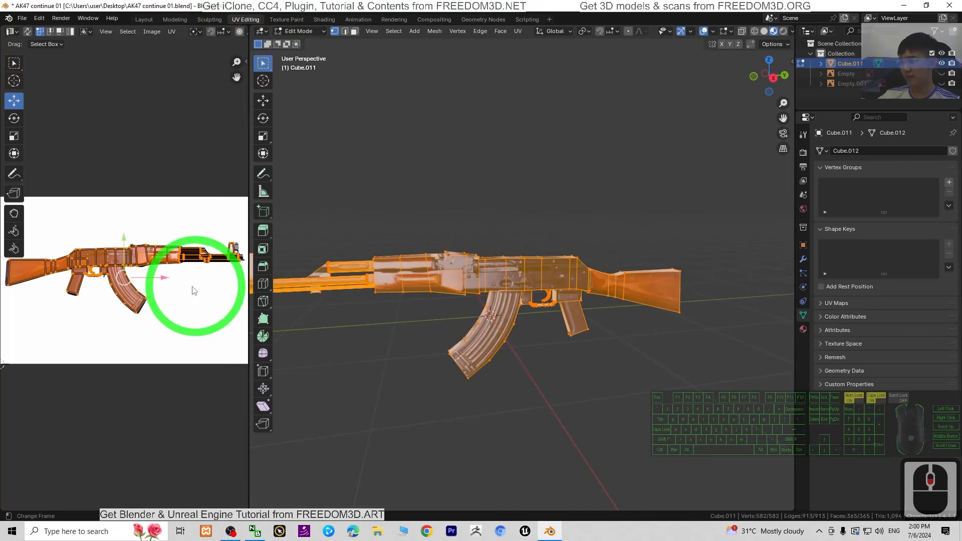
{"action": "scroll", "coordinate": [186, 282], "scroll_direction": "down", "scroll_amount": 1}
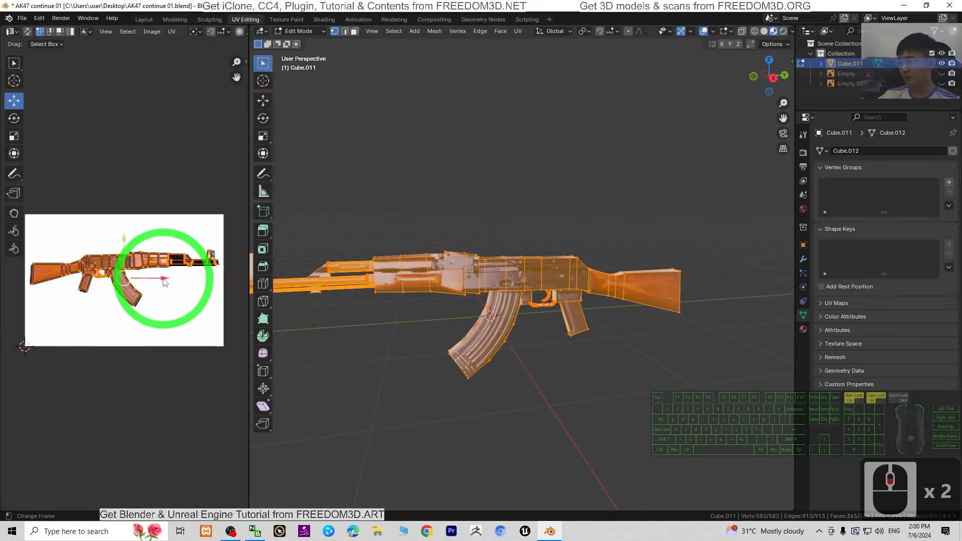
{"action": "left_click_drag", "start_coordinate": [165, 282], "coordinate": [165, 279]}
{"action": "scroll", "coordinate": [171, 286], "scroll_direction": "up", "scroll_amount": 2}
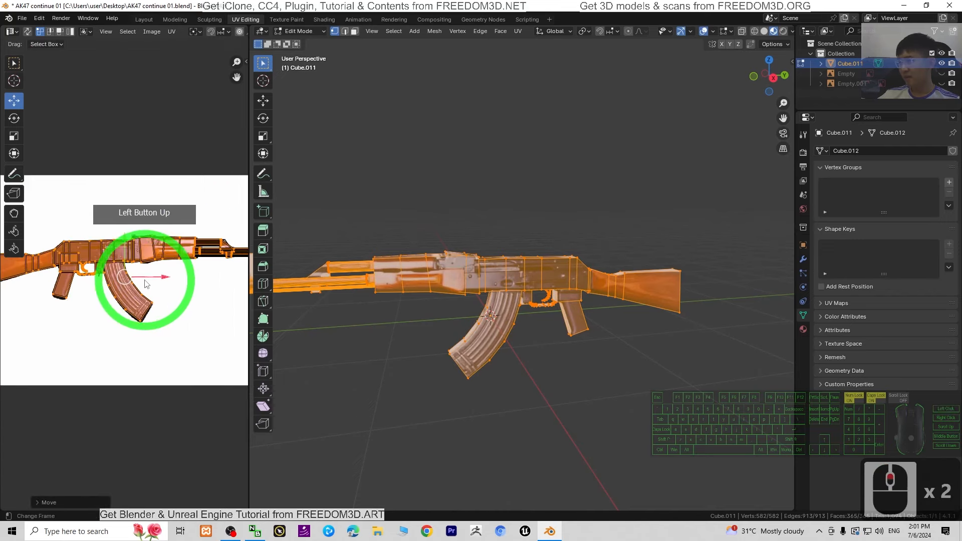
Step: Enlarge the UV layout slightly and nudge it horizontally so its stock and barrel ends fit the pictured rifle
{"action": "key", "text": "s"}
{"action": "left_click", "coordinate": [185, 284]}
{"action": "scroll", "coordinate": [180, 282], "scroll_direction": "down", "scroll_amount": 2}
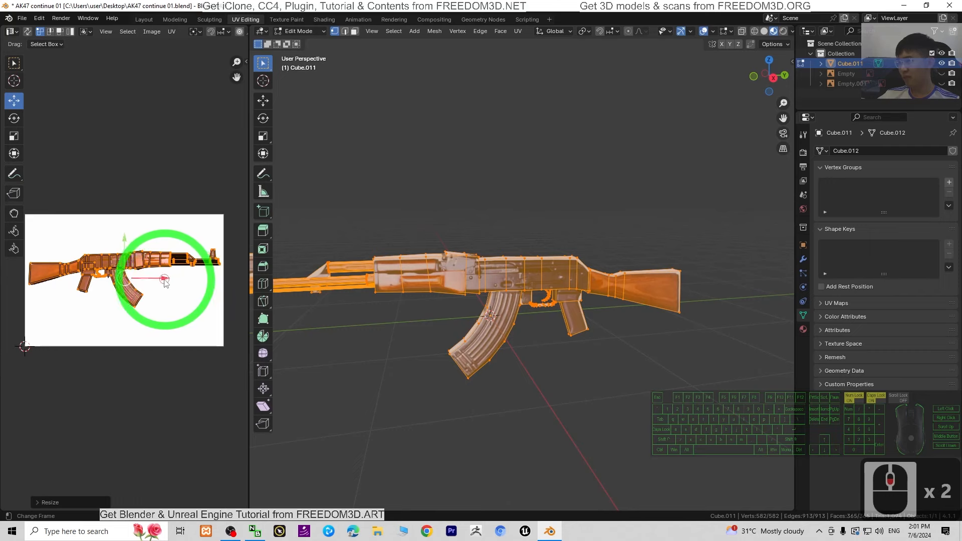
{"action": "left_click_drag", "start_coordinate": [165, 280], "coordinate": [165, 283]}
Step: Check the texture on the rifle's other side up close and shift the UV layout slightly back toward the stock
{"action": "mouse_move", "coordinate": [426, 389]}
{"action": "left_mouse_down"}
{"action": "mouse_move", "coordinate": [494, 393]}
{"action": "mouse_move", "coordinate": [437, 390]}
{"action": "left_mouse_up"}
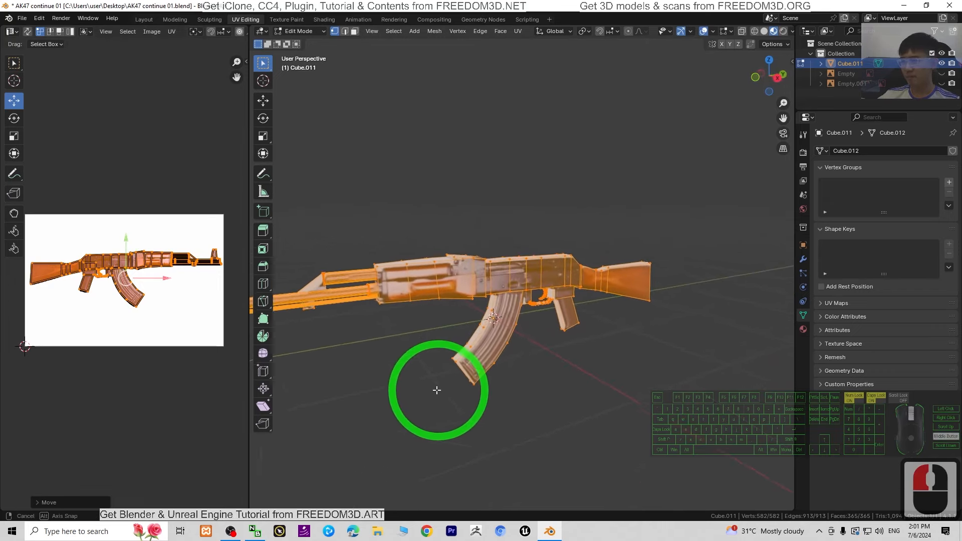
{"action": "middle_click_drag", "start_coordinate": [437, 390], "coordinate": [544, 352]}
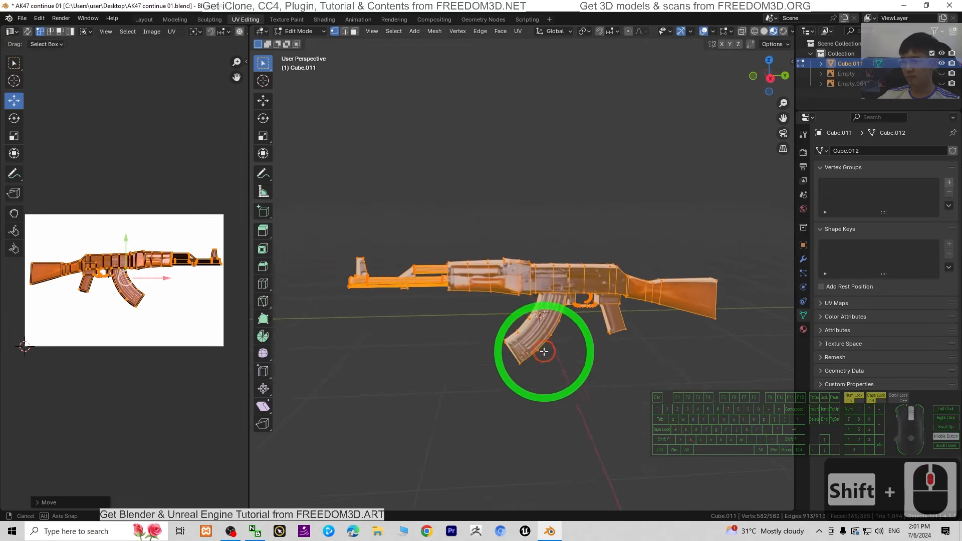
{"action": "scroll", "coordinate": [393, 307], "scroll_direction": "up", "scroll_amount": 3}
{"action": "middle_click_drag", "start_coordinate": [415, 343], "coordinate": [423, 333], "text": "shift"}
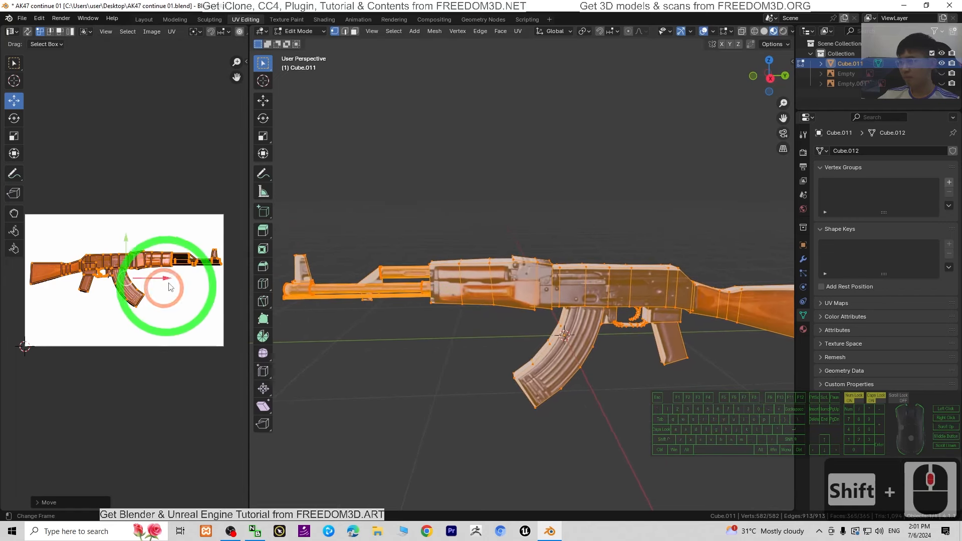
{"action": "left_click_drag", "start_coordinate": [167, 281], "coordinate": [163, 279]}
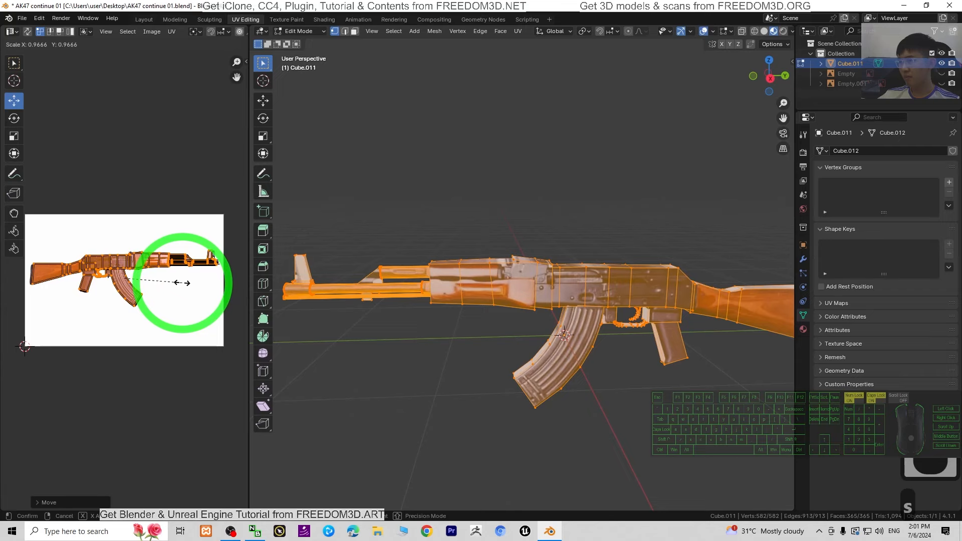
Step: Fine-tune the UV layout's uniform scale and move it slightly along the vertical axis to match the image
{"action": "left_click", "coordinate": [182, 282]}
{"action": "key", "text": "s"}
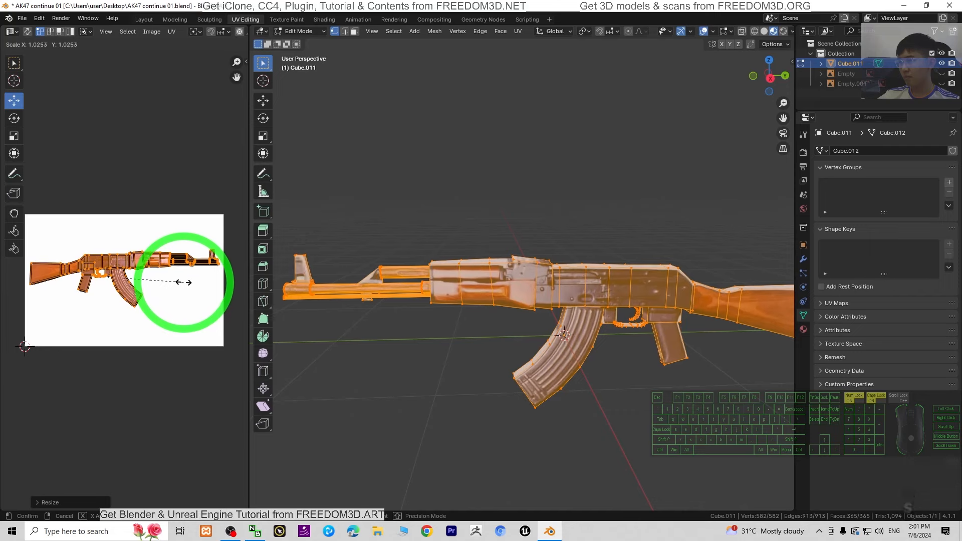
{"action": "left_click", "coordinate": [181, 282]}
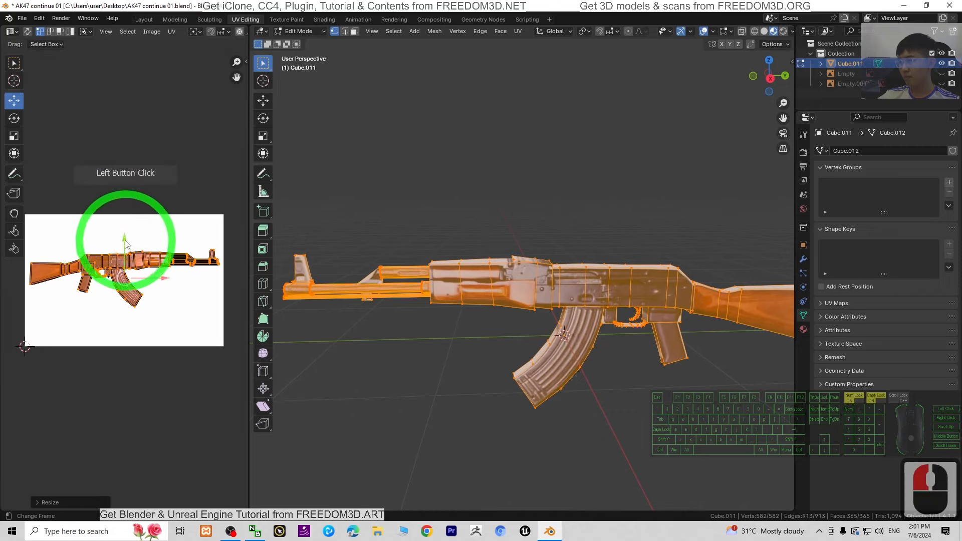
{"action": "left_click_drag", "start_coordinate": [124, 240], "coordinate": [125, 242]}
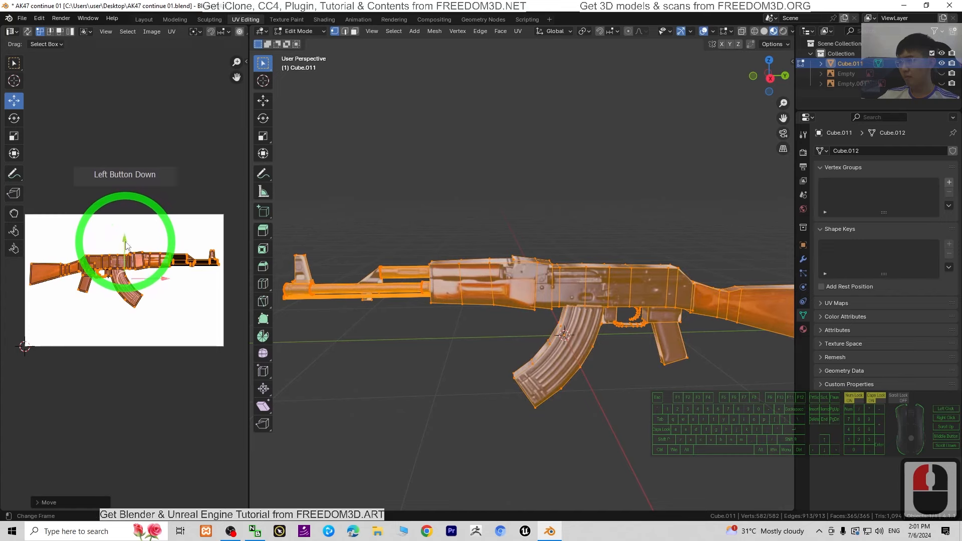
Step: Nudge the whole UV layout horizontally and fine-tune its uniform scale so the magazine matches the image
{"action": "left_click_drag", "start_coordinate": [165, 278], "coordinate": [167, 278]}
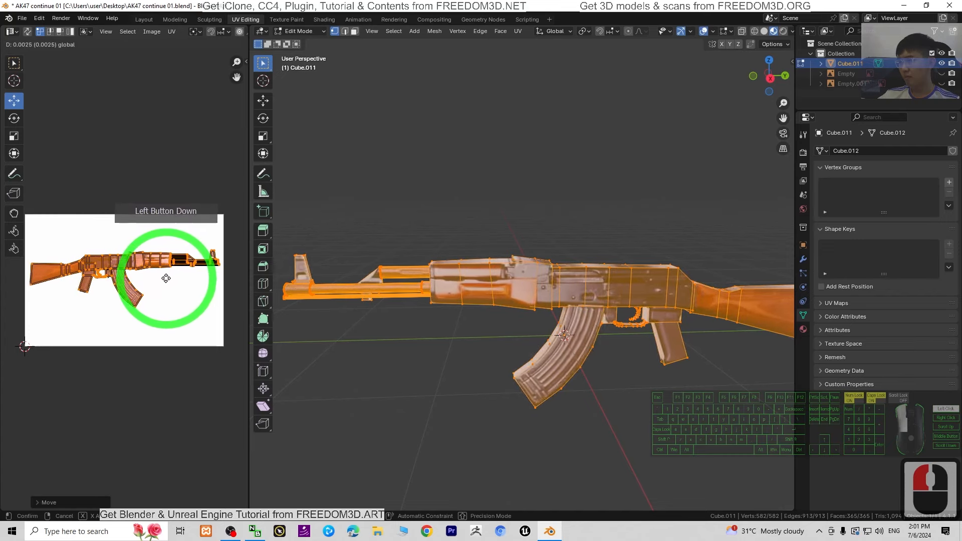
{"action": "scroll", "coordinate": [164, 286], "scroll_direction": "up", "scroll_amount": 6}
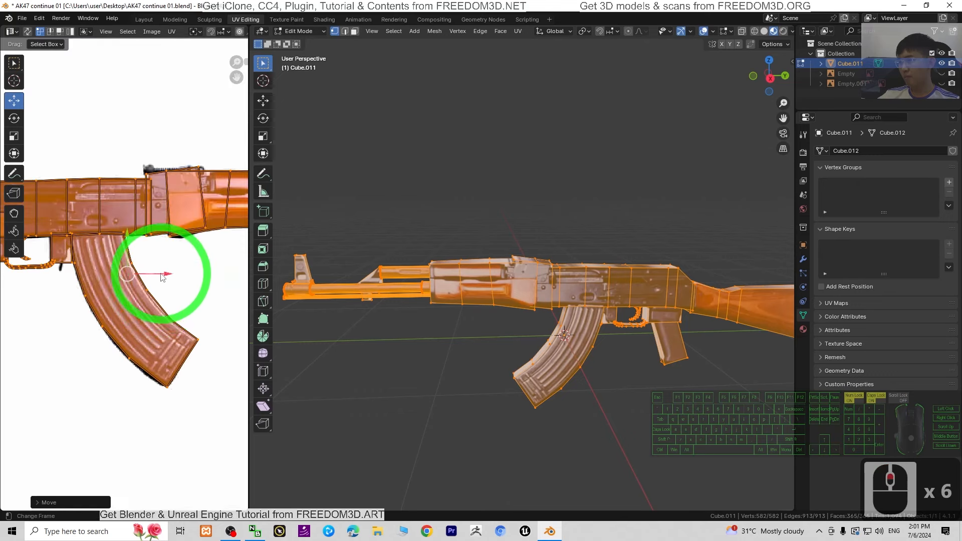
{"action": "key", "text": "s"}
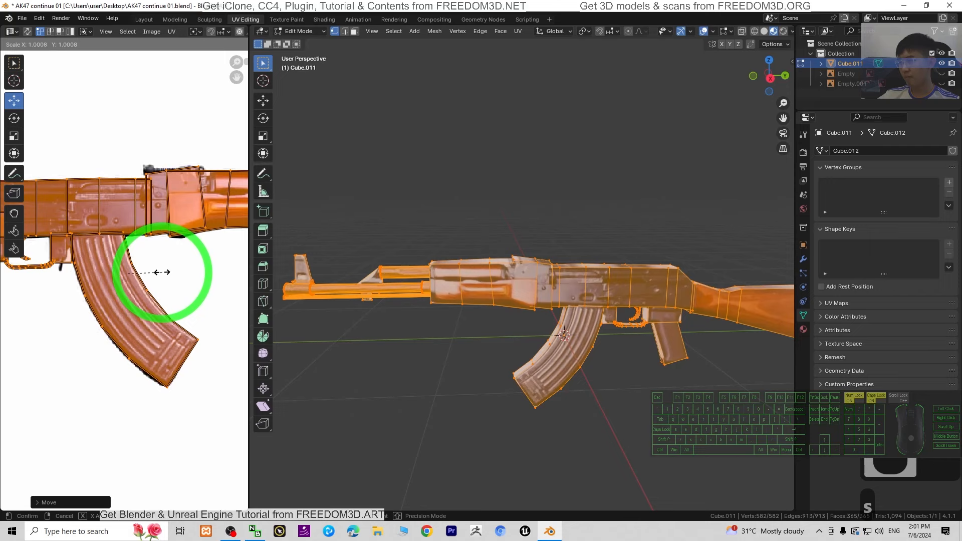
{"action": "left_click", "coordinate": [173, 268]}
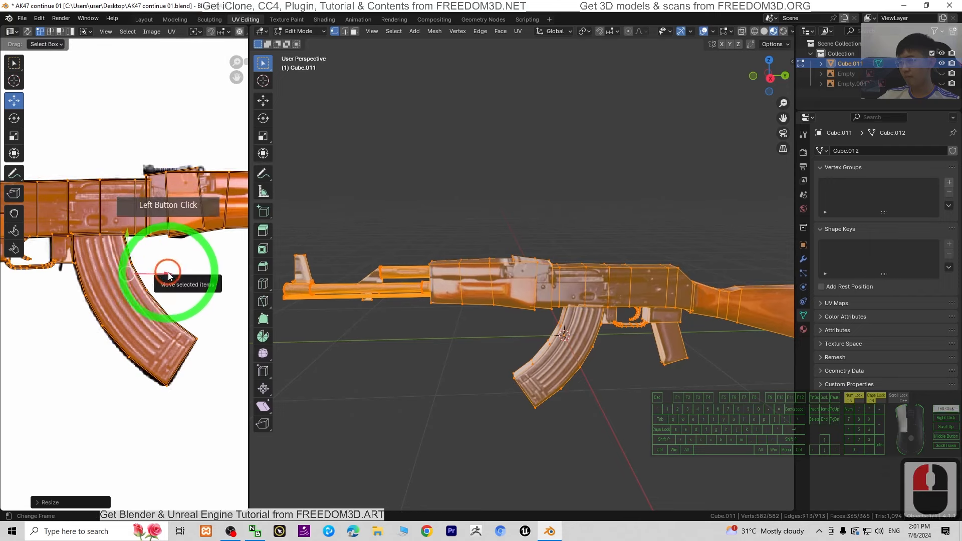
{"action": "left_click_drag", "start_coordinate": [168, 275], "coordinate": [175, 272]}
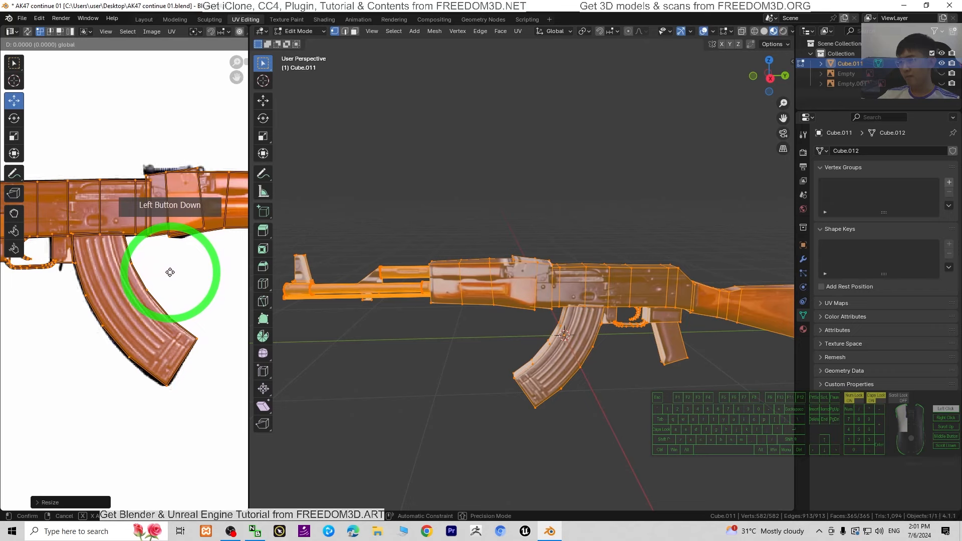
{"action": "left_click_drag", "start_coordinate": [169, 272], "coordinate": [171, 273]}
Step: Adjust the UV layout's uniform scale slightly and shift it toward the barrel end of the pictured rifle
{"action": "key", "text": "s"}
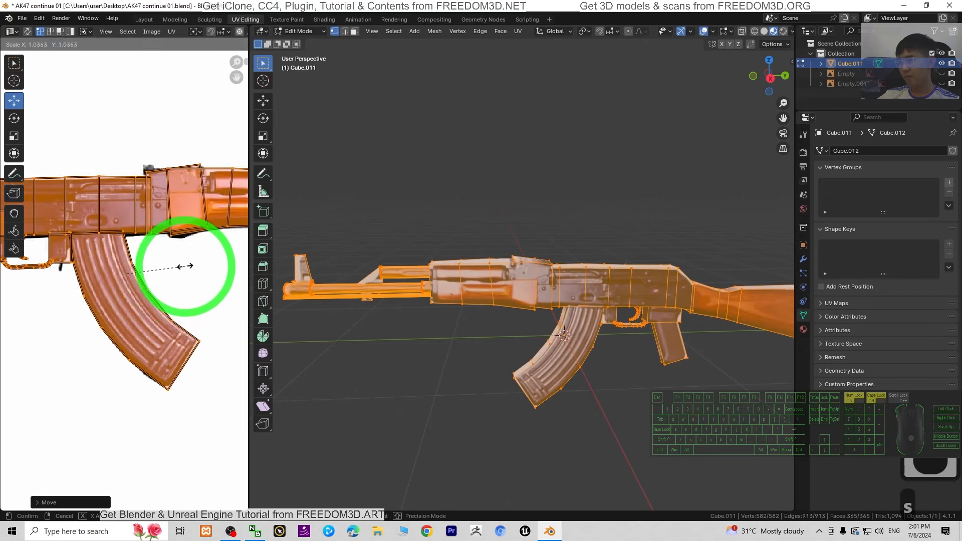
{"action": "left_click", "coordinate": [183, 268]}
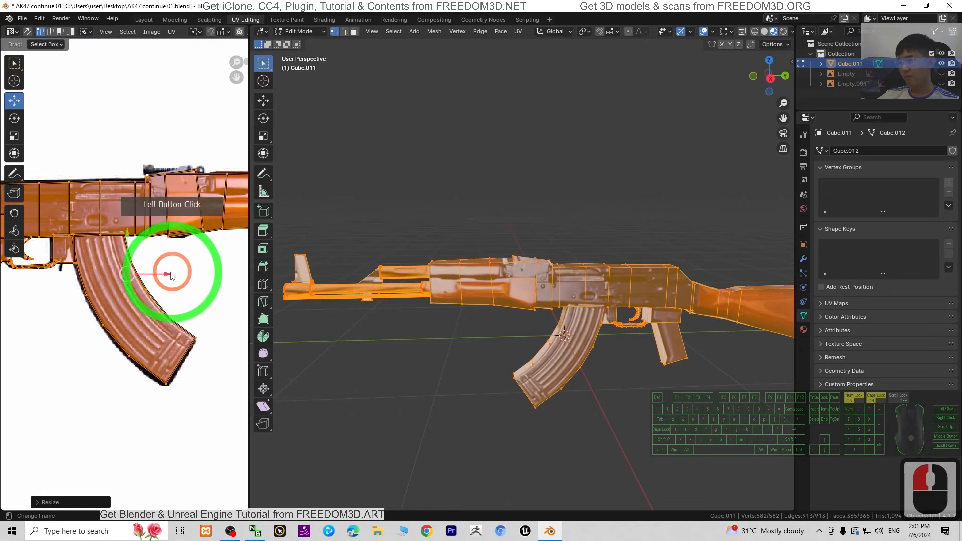
{"action": "left_click_drag", "start_coordinate": [168, 275], "coordinate": [178, 273]}
Step: Check the texture alignment along the magazine, grip and stock in the Layout workspace
{"action": "scroll", "coordinate": [526, 308], "scroll_direction": "down", "scroll_amount": 3}
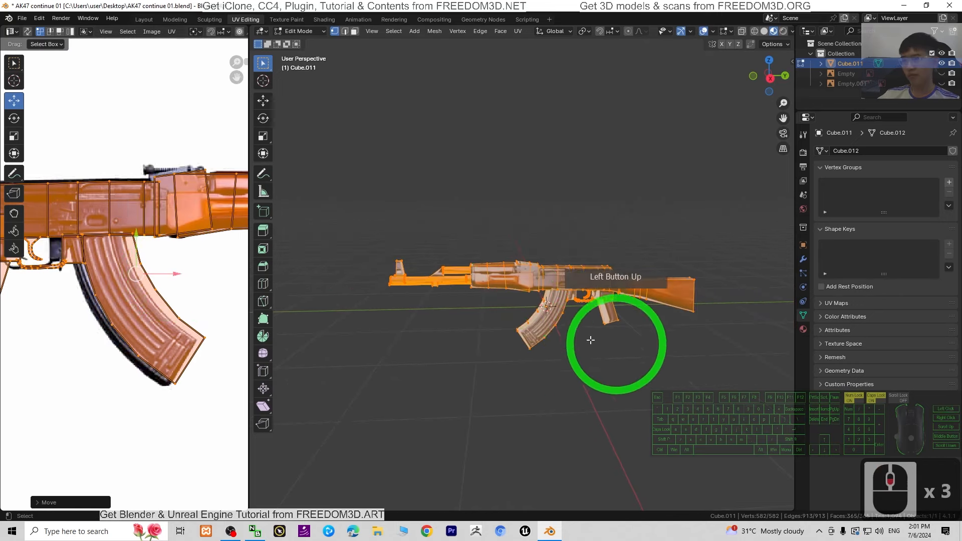
{"action": "left_click", "coordinate": [147, 21]}
{"action": "scroll", "coordinate": [521, 264], "scroll_direction": "up", "scroll_amount": 2}
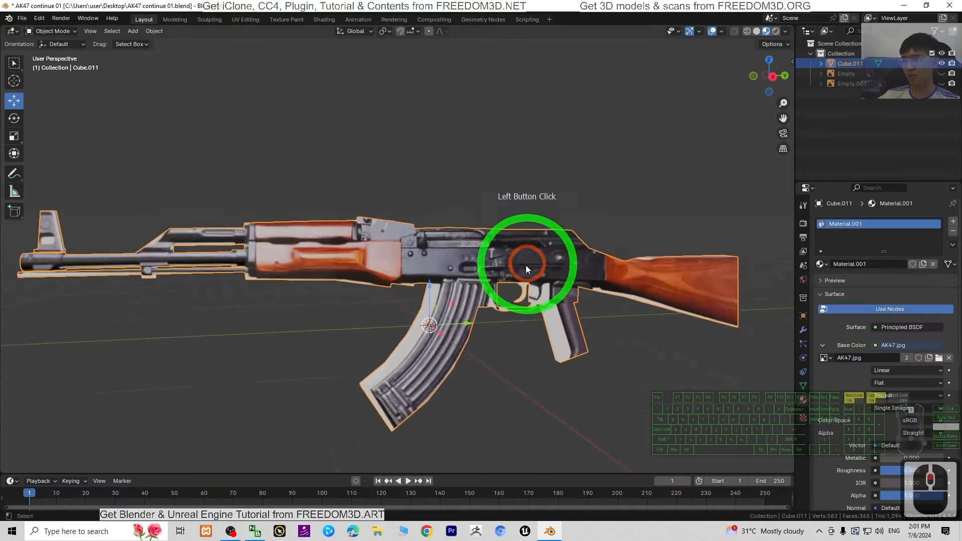
{"action": "middle_click_drag", "start_coordinate": [525, 266], "coordinate": [532, 279]}
{"action": "scroll", "coordinate": [280, 304], "scroll_direction": "down", "scroll_amount": 3}
{"action": "middle_click_drag", "start_coordinate": [316, 318], "coordinate": [523, 315]}
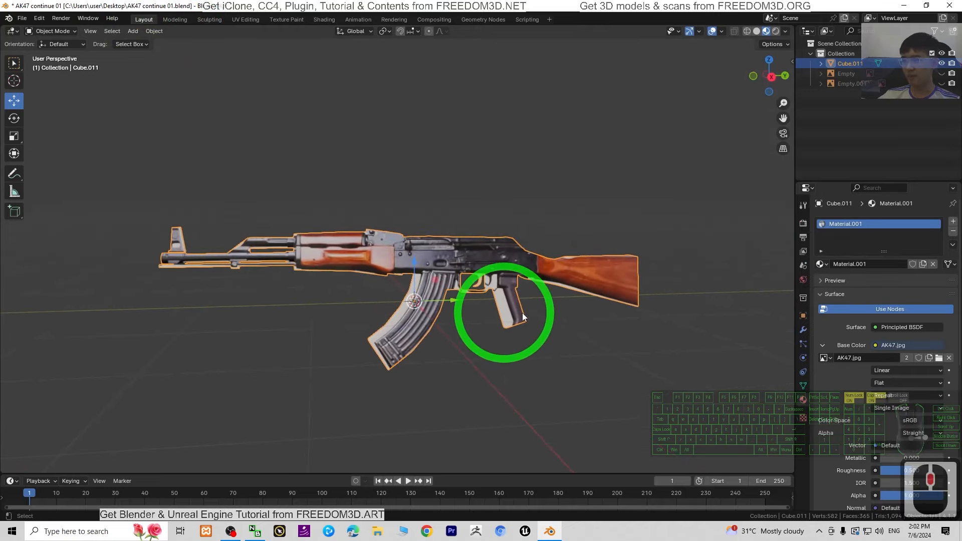
Step: Return to the UV Editing workspace, shrink the UV layout slightly and shift it back toward the stock
{"action": "left_click", "coordinate": [238, 21]}
{"action": "key", "text": "s"}
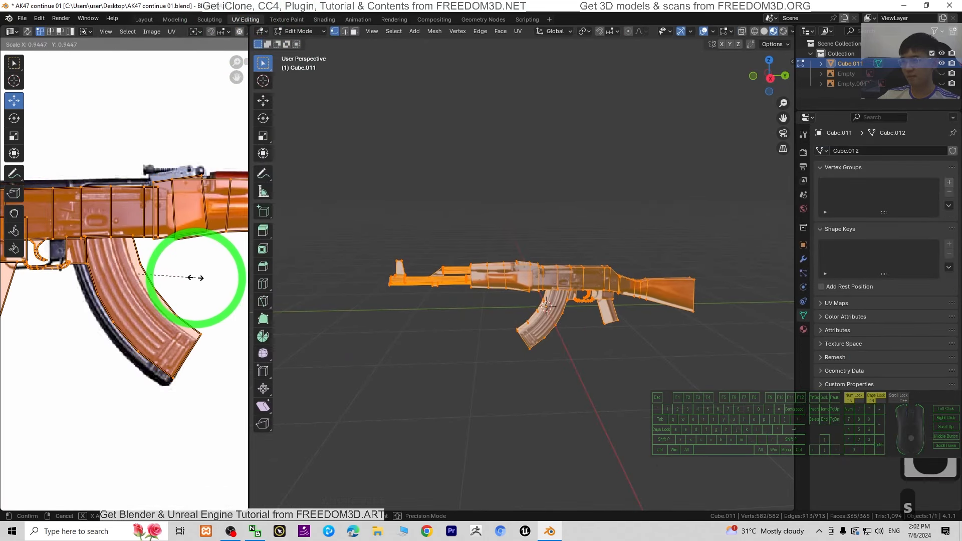
{"action": "left_click", "coordinate": [195, 275]}
{"action": "scroll", "coordinate": [195, 281], "scroll_direction": "down", "scroll_amount": 4}
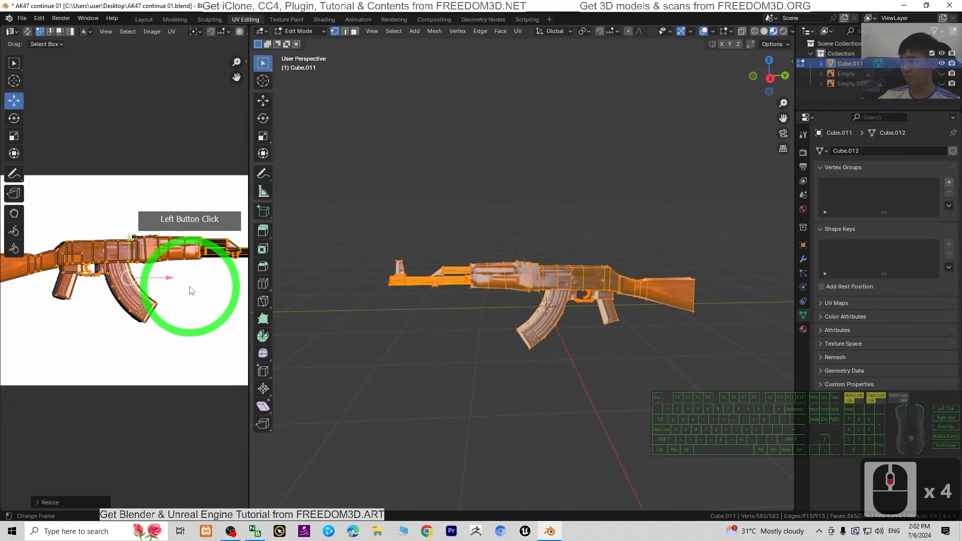
{"action": "scroll", "coordinate": [167, 287], "scroll_direction": "down", "scroll_amount": 2}
{"action": "left_click_drag", "start_coordinate": [164, 280], "coordinate": [164, 279]}
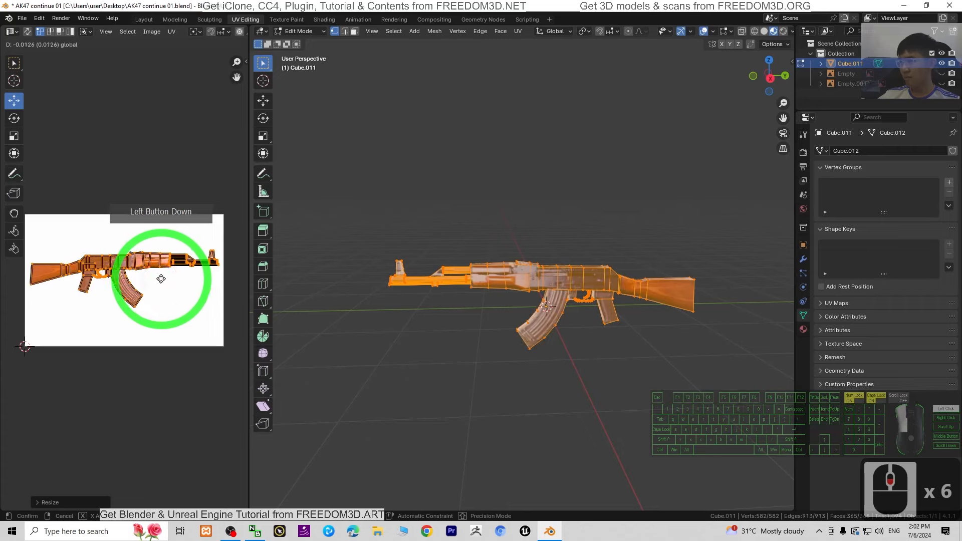
{"action": "left_click_drag", "start_coordinate": [161, 278], "coordinate": [162, 279]}
Step: Inspect the realigned texture on the handguard, receiver, magazine and grip up close in the Layout workspace
{"action": "mouse_move", "coordinate": [625, 378]}
{"action": "middle_mouse_down"}
{"action": "mouse_move", "coordinate": [586, 387]}
{"action": "mouse_move", "coordinate": [624, 384]}
{"action": "middle_mouse_up"}
{"action": "left_click", "coordinate": [131, 20]}
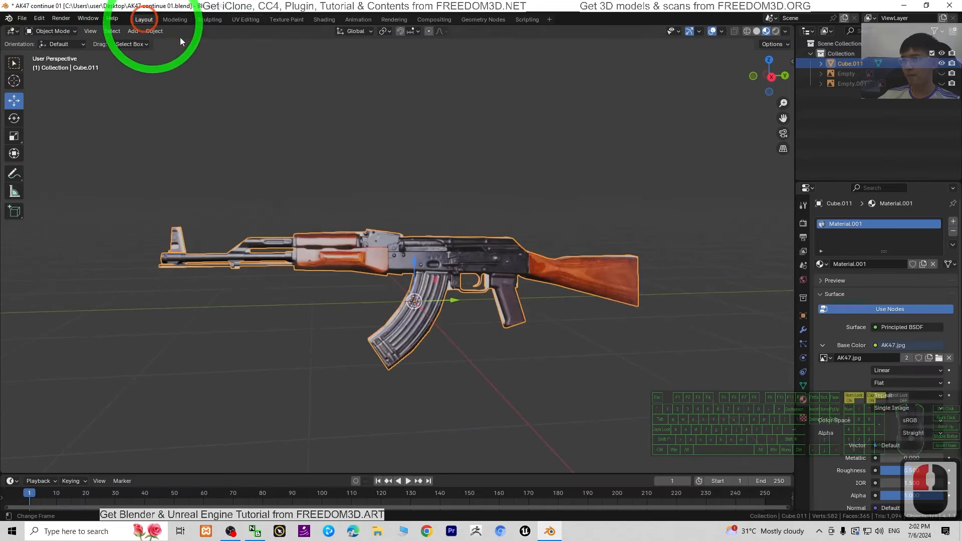
{"action": "scroll", "coordinate": [572, 330], "scroll_direction": "up", "scroll_amount": 3}
{"action": "scroll", "coordinate": [595, 385], "scroll_direction": "down", "scroll_amount": 2}
{"action": "mouse_move", "coordinate": [594, 385]}
{"action": "middle_mouse_down"}
{"action": "mouse_move", "coordinate": [326, 380]}
{"action": "mouse_move", "coordinate": [558, 400]}
{"action": "mouse_move", "coordinate": [598, 391]}
{"action": "middle_mouse_up"}
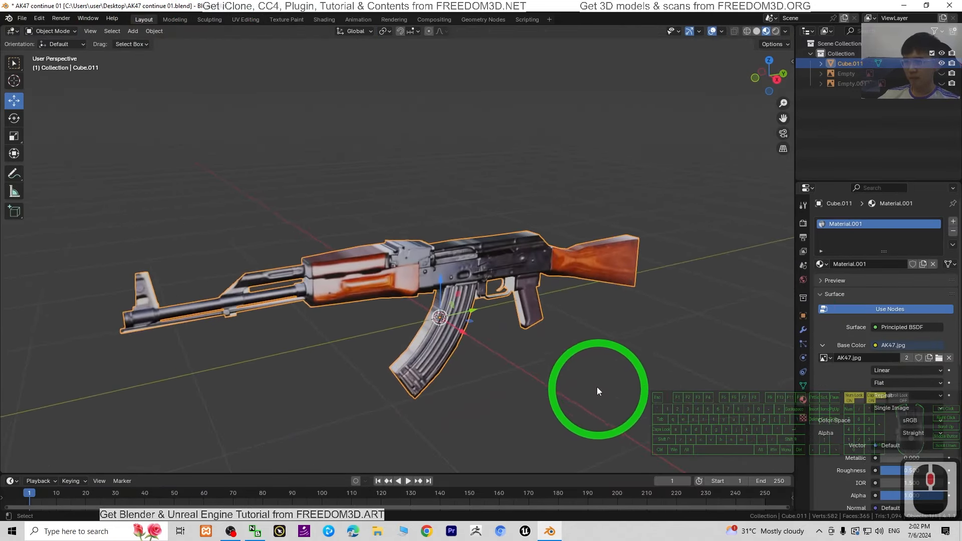
{"action": "scroll", "coordinate": [559, 358], "scroll_direction": "up", "scroll_amount": 2}
{"action": "scroll", "coordinate": [553, 367], "scroll_direction": "down", "scroll_amount": 2}
{"action": "middle_click_drag", "start_coordinate": [553, 366], "coordinate": [637, 291], "text": "shift"}
{"action": "scroll", "coordinate": [597, 308], "scroll_direction": "up", "scroll_amount": 1}
{"action": "scroll", "coordinate": [682, 299], "scroll_direction": "up", "scroll_amount": 4}
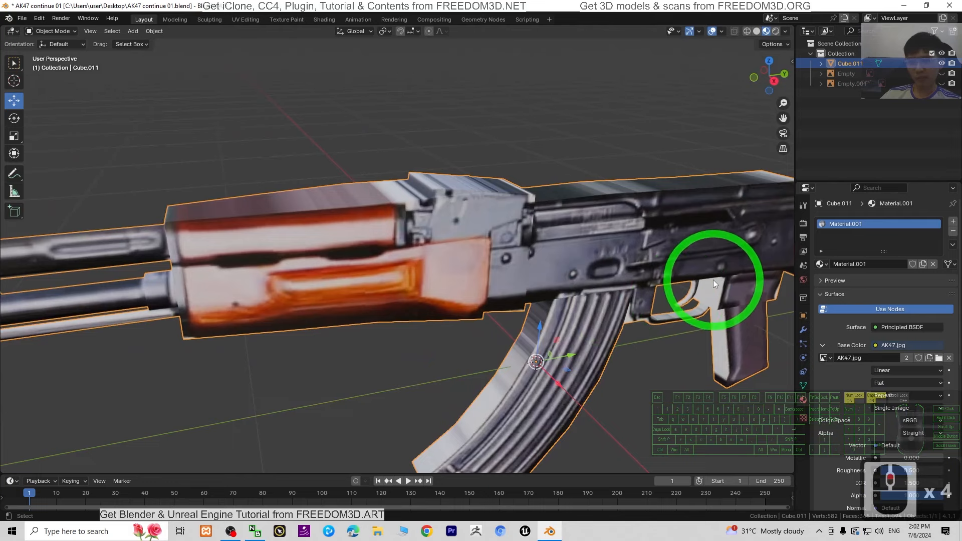
{"action": "scroll", "coordinate": [725, 340], "scroll_direction": "down", "scroll_amount": 1}
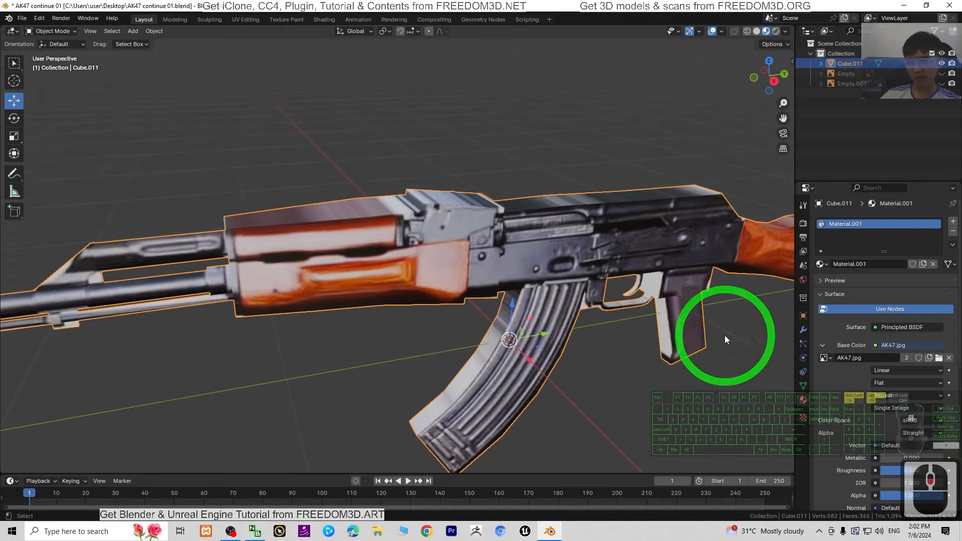
{"action": "scroll", "coordinate": [635, 366], "scroll_direction": "down", "scroll_amount": 3}
{"action": "mouse_move", "coordinate": [538, 326]}
{"action": "middle_mouse_down"}
{"action": "mouse_move", "coordinate": [558, 339]}
{"action": "mouse_move", "coordinate": [553, 334]}
{"action": "middle_mouse_up"}
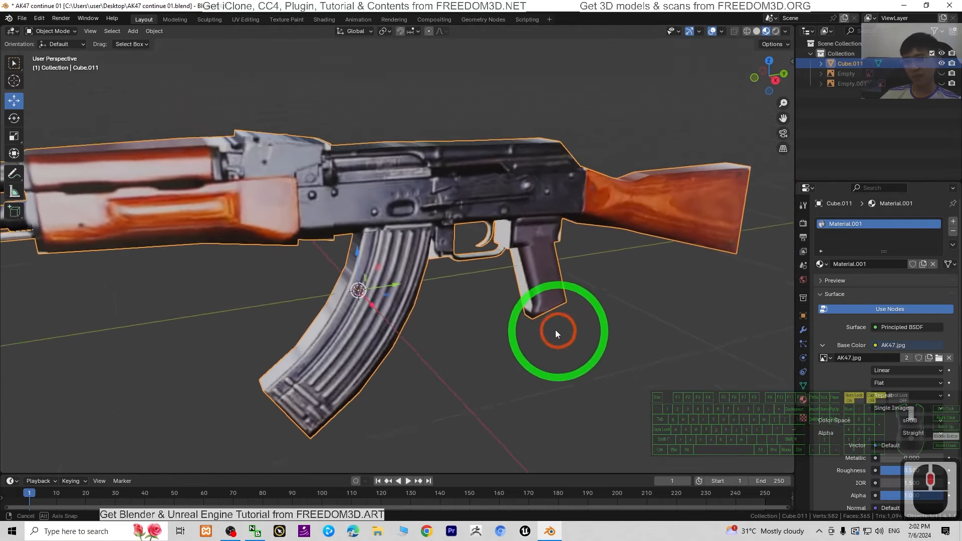
{"action": "scroll", "coordinate": [553, 334], "scroll_direction": "up", "scroll_amount": 2}
{"action": "scroll", "coordinate": [531, 225], "scroll_direction": "up", "scroll_amount": 3}
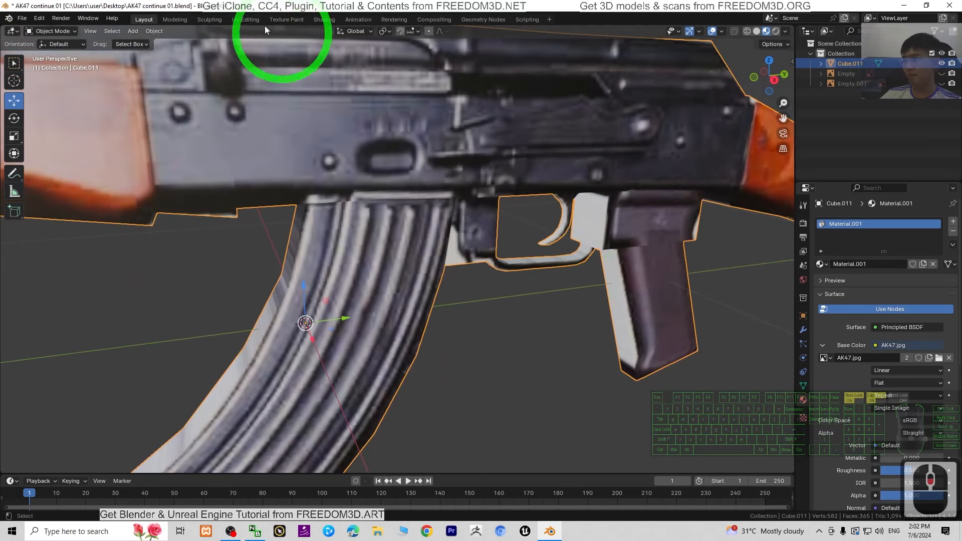
Step: Examine the textured rifle next to its AK47.jpg image in the Texture Paint workspace
{"action": "left_click", "coordinate": [307, 20]}
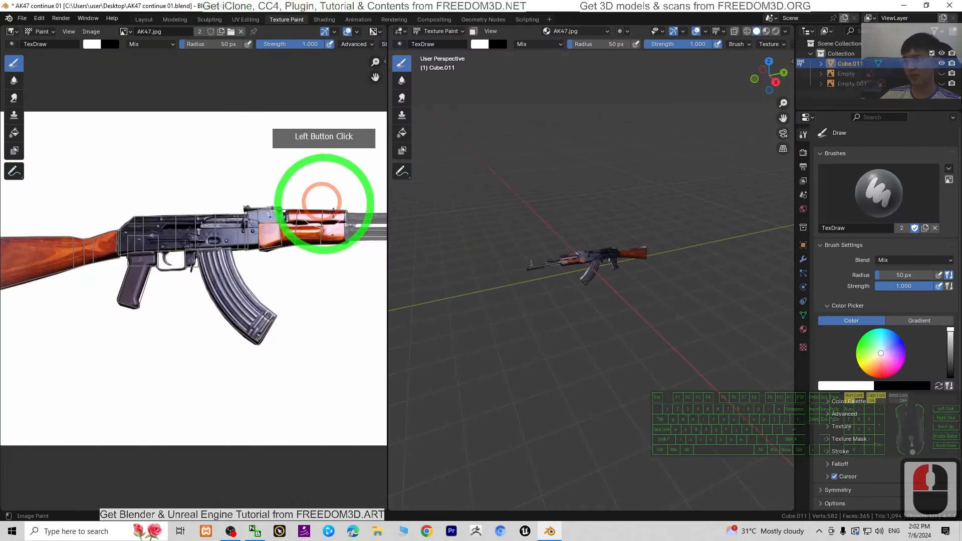
{"action": "scroll", "coordinate": [688, 265], "scroll_direction": "up", "scroll_amount": 5}
{"action": "scroll", "coordinate": [687, 265], "scroll_direction": "up", "scroll_amount": 3}
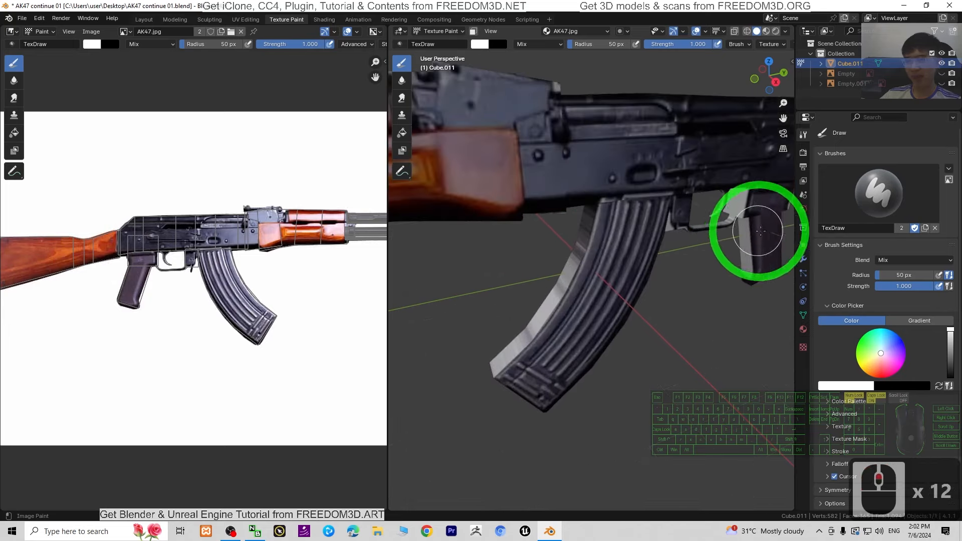
{"action": "scroll", "coordinate": [722, 240], "scroll_direction": "up", "scroll_amount": 2}
{"action": "scroll", "coordinate": [561, 332], "scroll_direction": "down", "scroll_amount": 5}
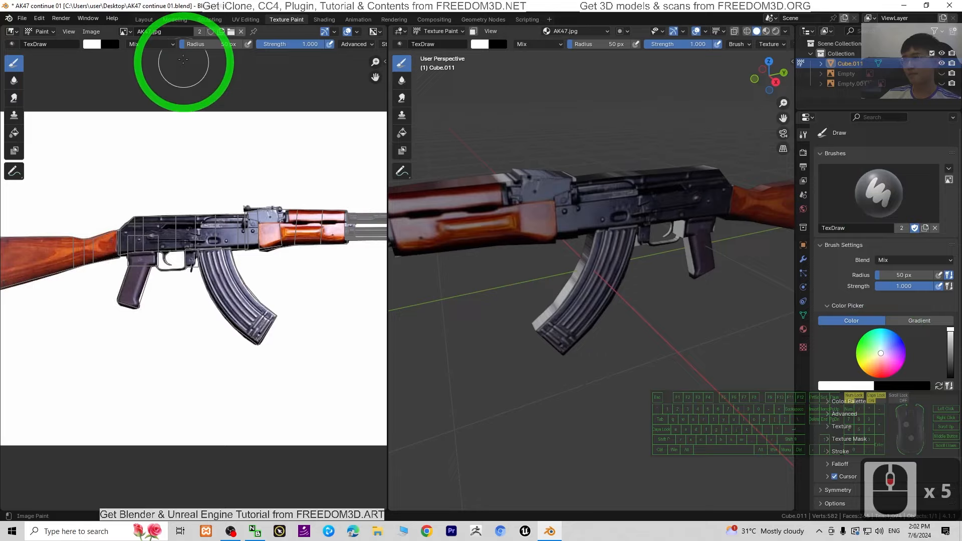
Step: Return to the Layout workspace and view AK47.jpg from the desktop beside the textured rifle for comparison
{"action": "left_click", "coordinate": [146, 20]}
{"action": "scroll", "coordinate": [669, 327], "scroll_direction": "down", "scroll_amount": 8}
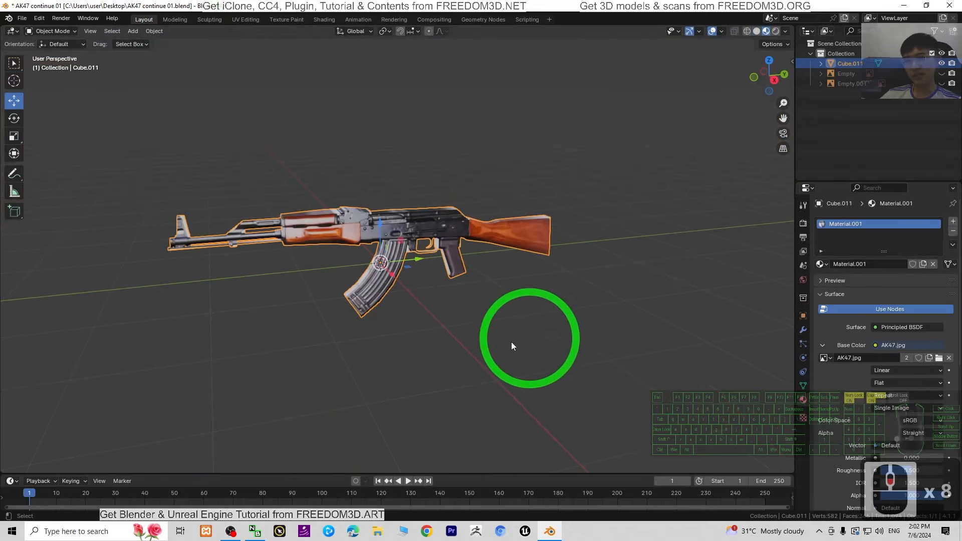
{"action": "scroll", "coordinate": [509, 356], "scroll_direction": "down", "scroll_amount": 3}
{"action": "middle_click_drag", "start_coordinate": [511, 360], "coordinate": [445, 55]}
{"action": "left_click_drag", "start_coordinate": [454, 6], "coordinate": [537, 36]}
{"action": "left_click", "coordinate": [30, 101]}
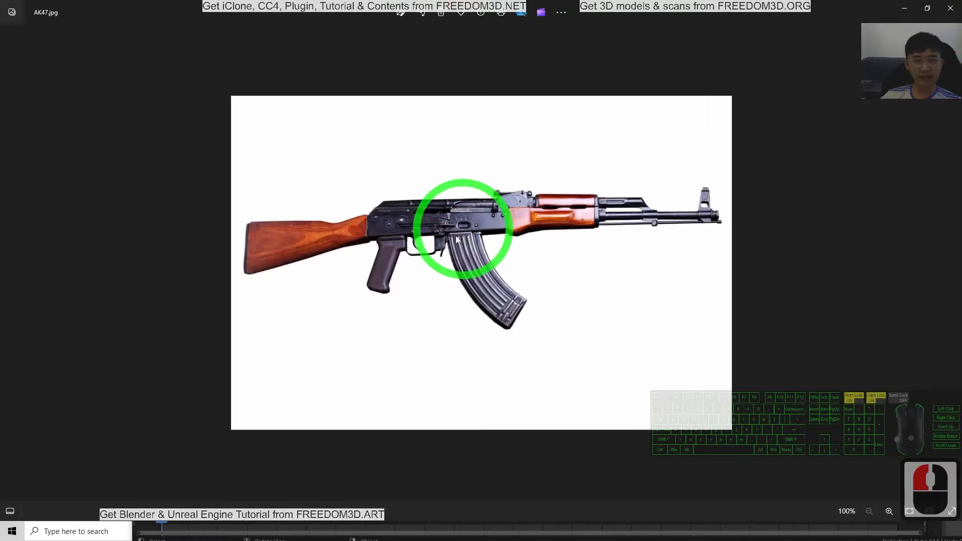
{"action": "left_click_drag", "start_coordinate": [882, 9], "coordinate": [469, 123]}
{"action": "left_click", "coordinate": [634, 32]}
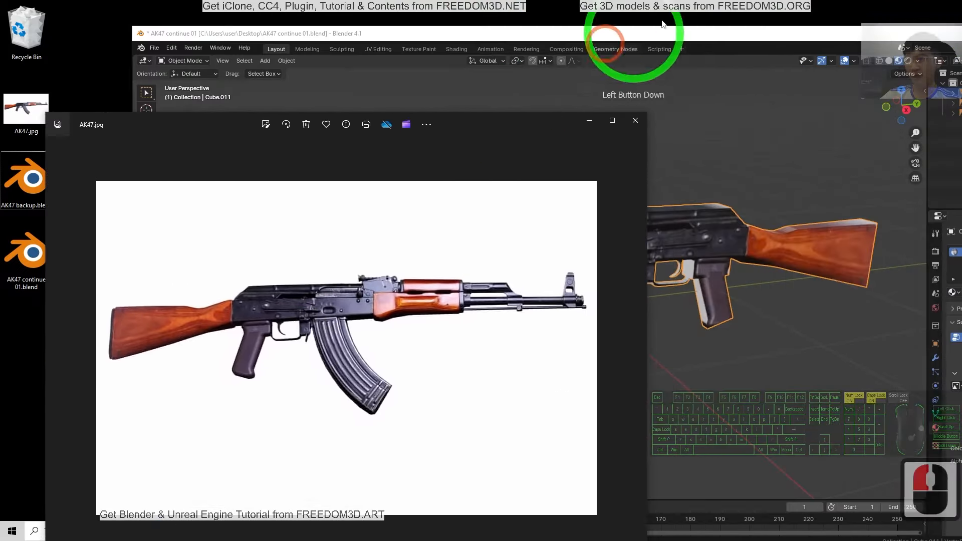
{"action": "double_click", "coordinate": [630, 39]}
Step: Examine the finished texture on both sides of the rifle from several angles
{"action": "scroll", "coordinate": [613, 335], "scroll_direction": "down", "scroll_amount": 3}
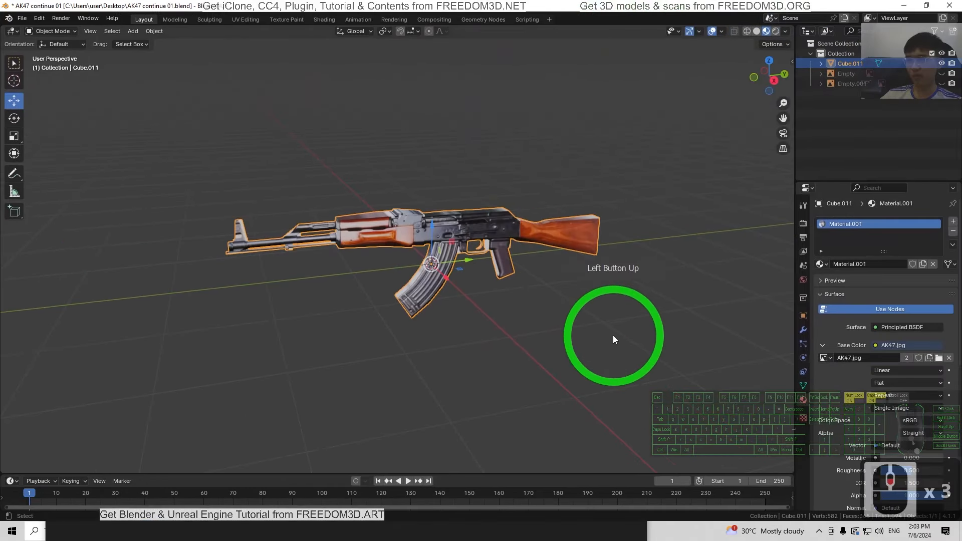
{"action": "middle_click_drag", "start_coordinate": [612, 335], "coordinate": [561, 281]}
{"action": "scroll", "coordinate": [561, 281], "scroll_direction": "up", "scroll_amount": 3}
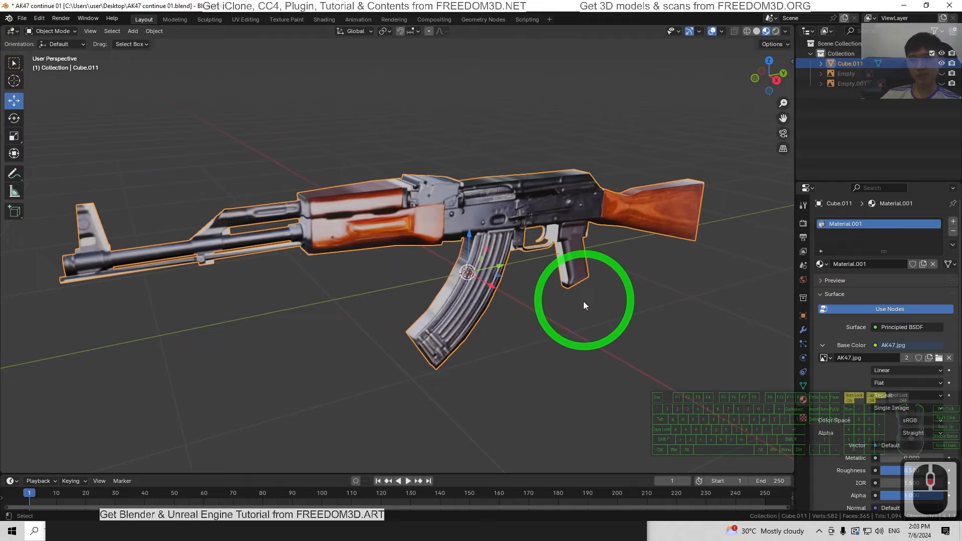
{"action": "scroll", "coordinate": [584, 302], "scroll_direction": "down", "scroll_amount": 2}
{"action": "middle_click_drag", "start_coordinate": [527, 335], "coordinate": [476, 346]}
{"action": "scroll", "coordinate": [465, 360], "scroll_direction": "up", "scroll_amount": 2}
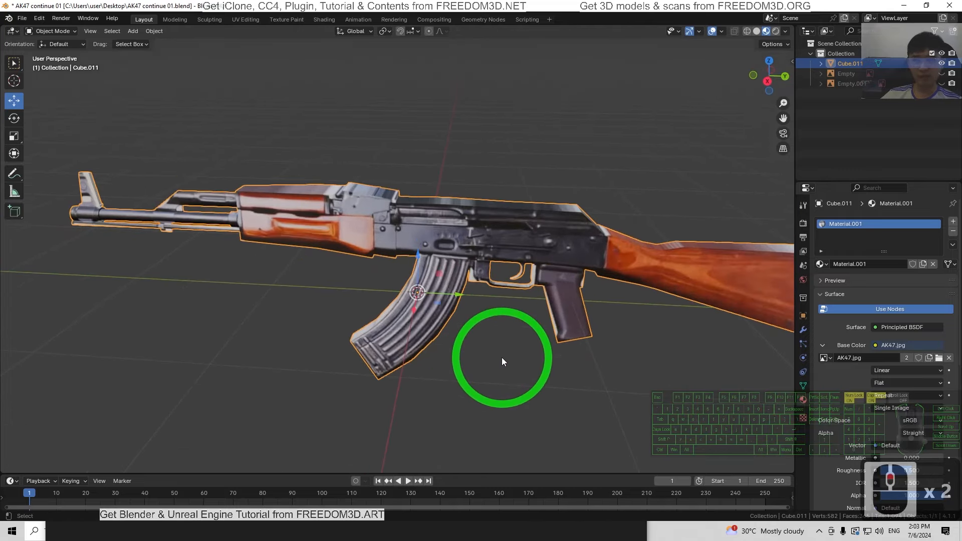
{"action": "scroll", "coordinate": [506, 357], "scroll_direction": "down", "scroll_amount": 2}
{"action": "middle_click_drag", "start_coordinate": [484, 389], "coordinate": [702, 354]}
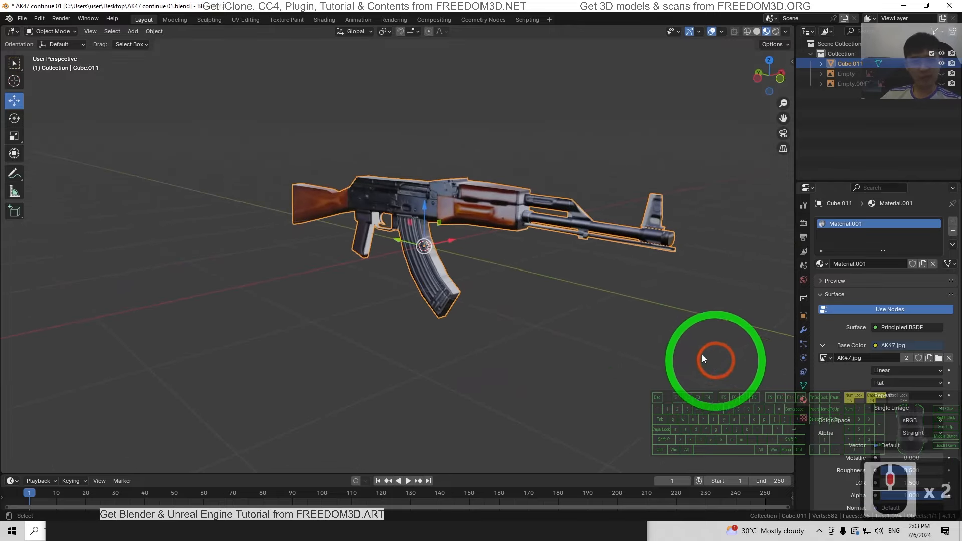
{"action": "middle_click_drag", "start_coordinate": [642, 303], "coordinate": [484, 298]}
{"action": "middle_click_drag", "start_coordinate": [581, 302], "coordinate": [482, 296]}
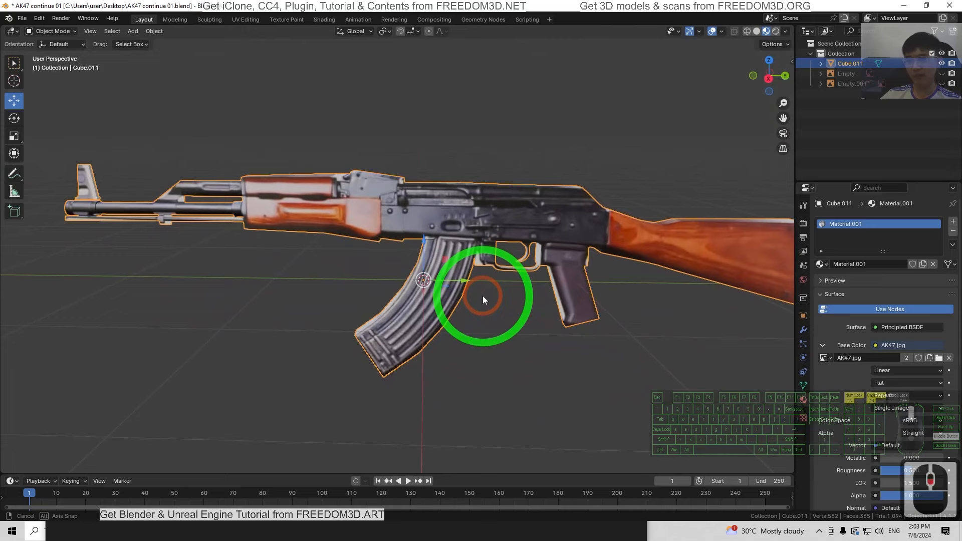
{"action": "scroll", "coordinate": [507, 301], "scroll_direction": "down", "scroll_amount": 2}
{"action": "scroll", "coordinate": [507, 301], "scroll_direction": "up", "scroll_amount": 2}
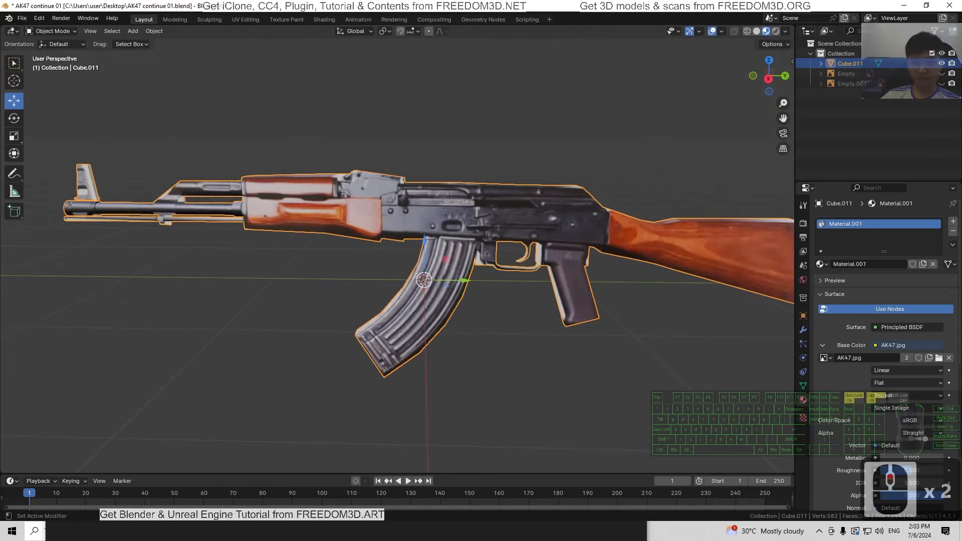